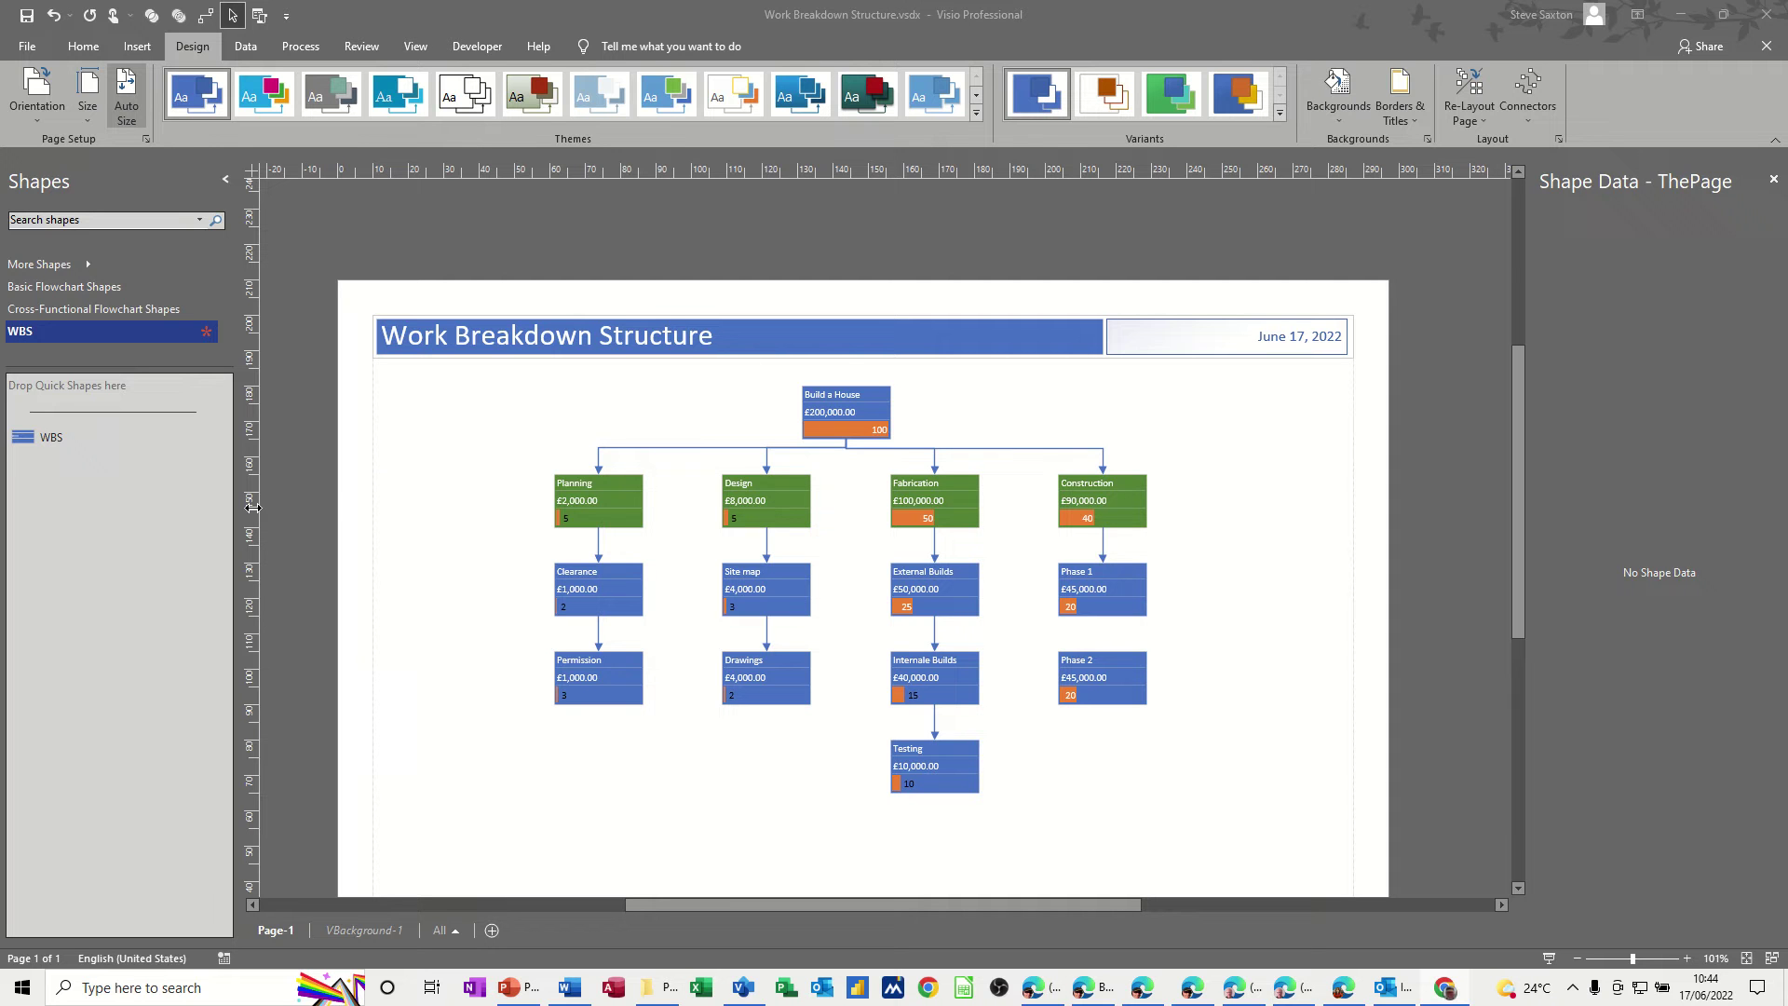
- Drop a trial WBS shape beside the Page-1 chart, then delete it again
drag(70, 452, 488, 469)
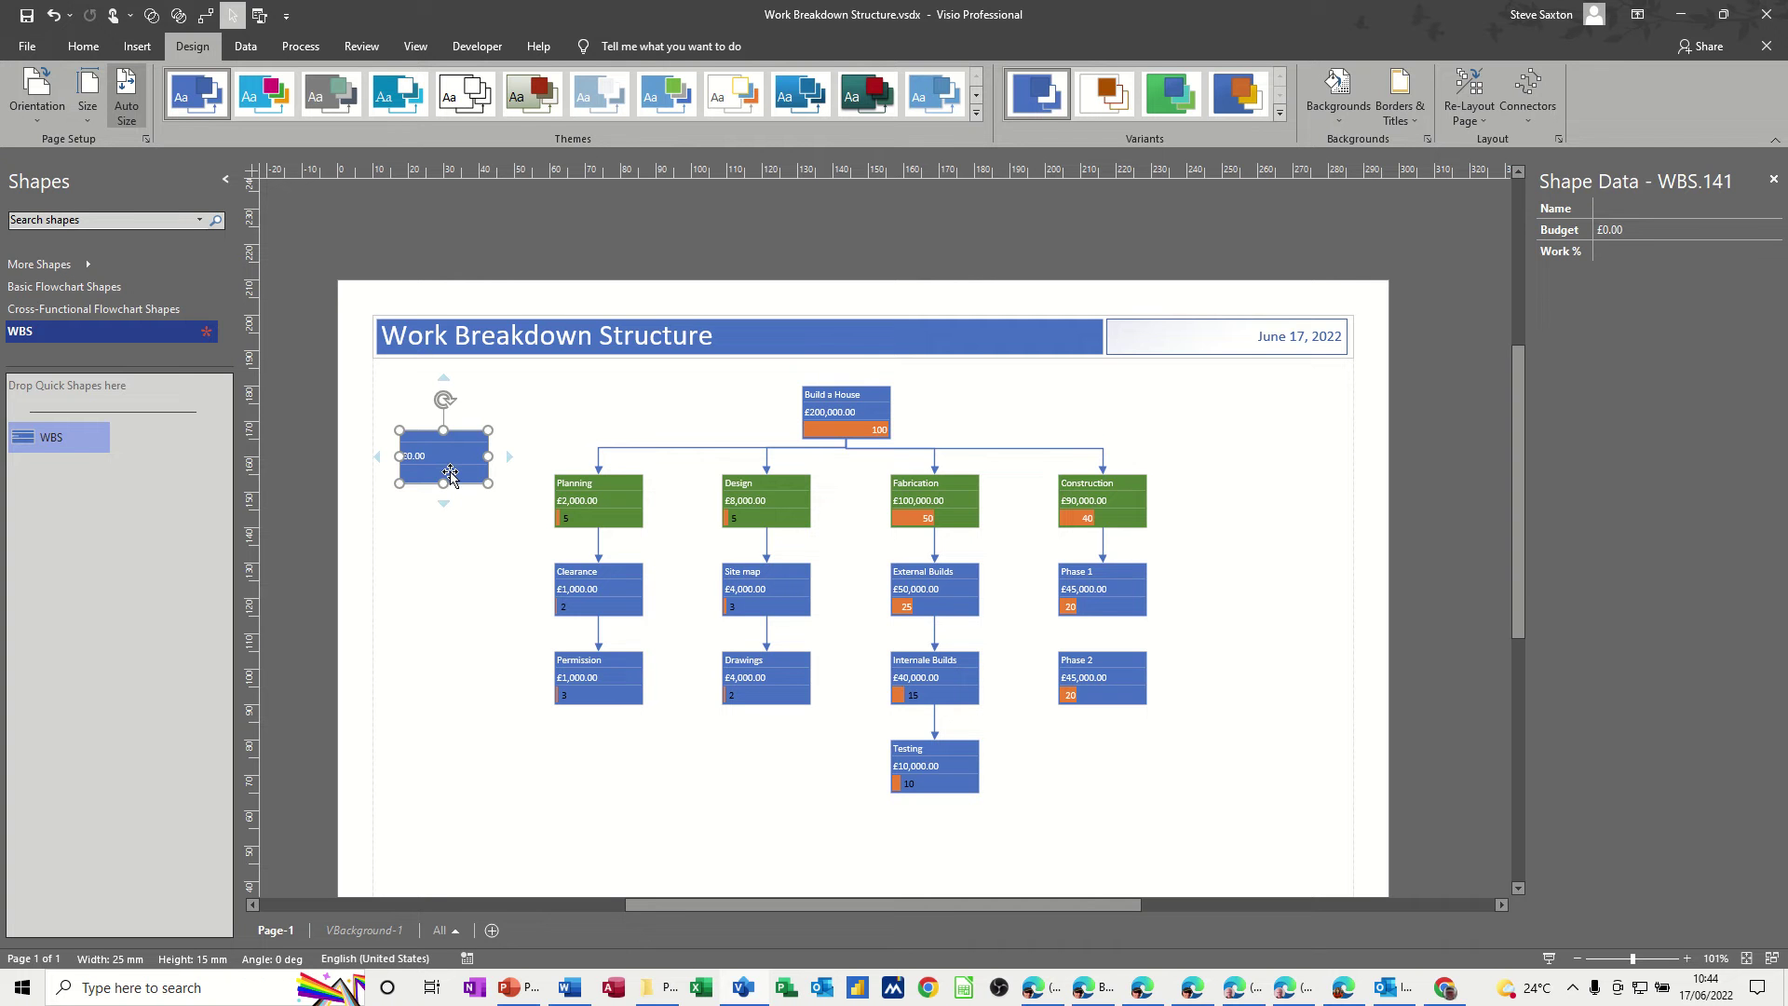
key(Delete)
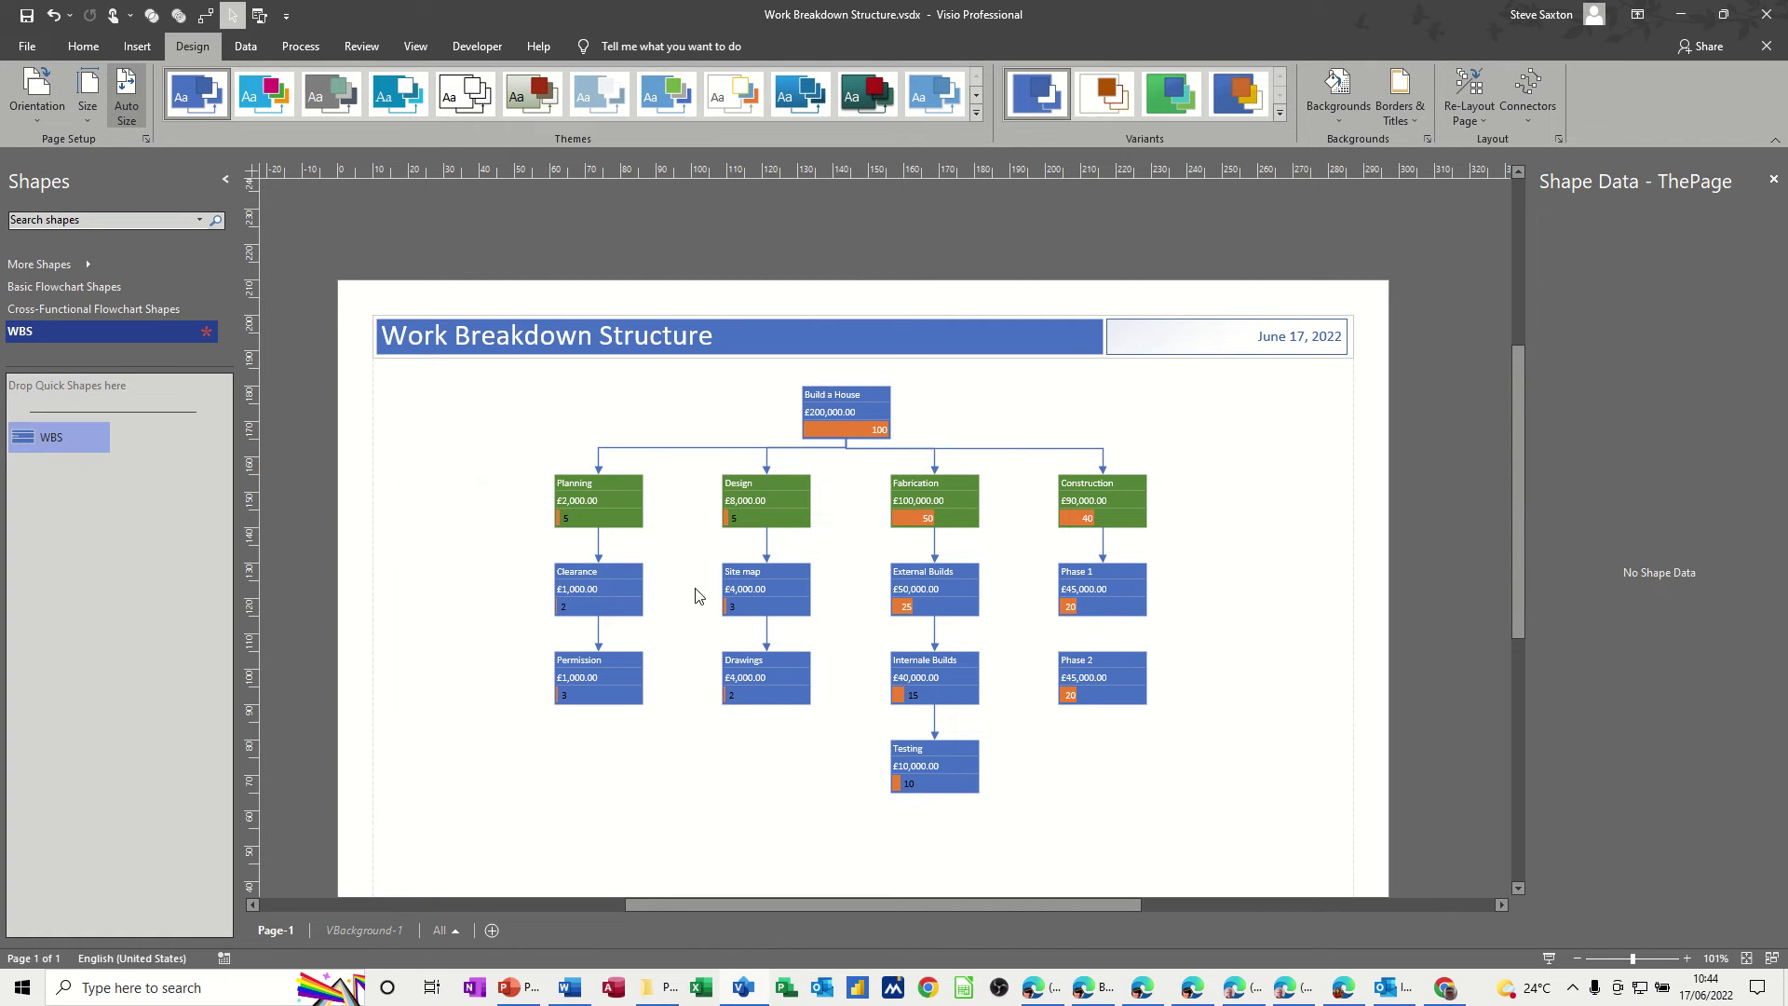
- Add Page-2 and place a Basic Flowchart Process rectangle near its top
click(492, 932)
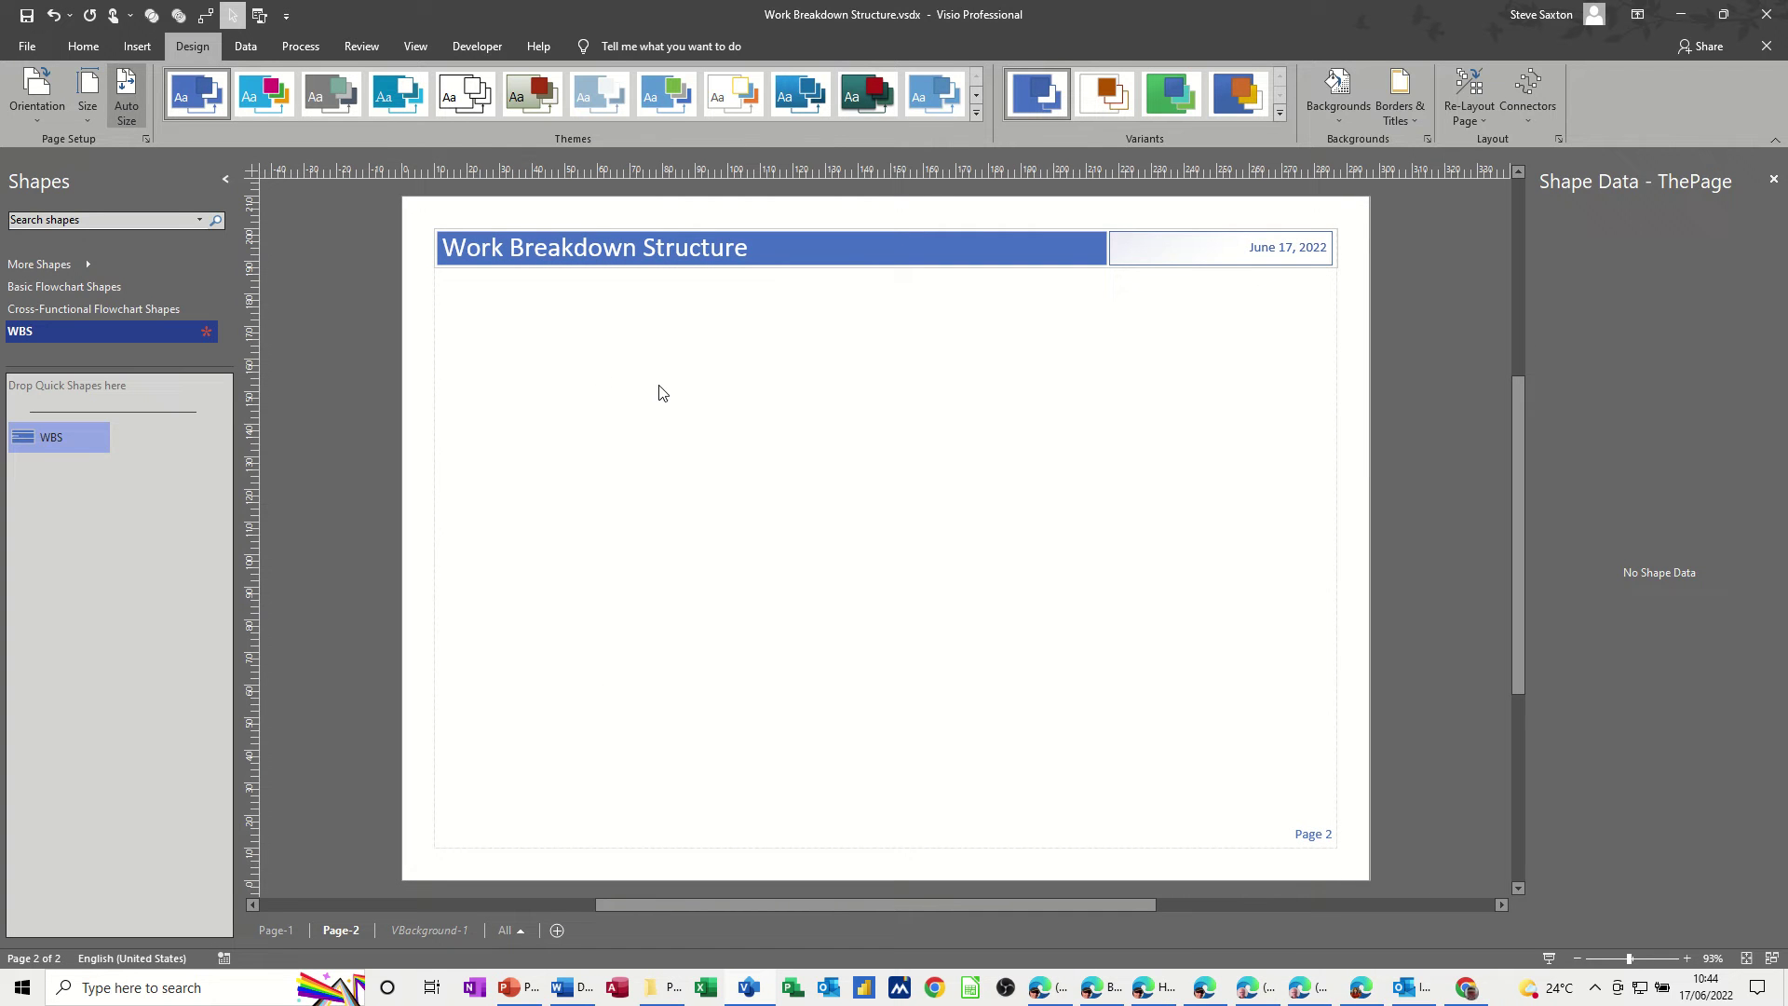
click(58, 437)
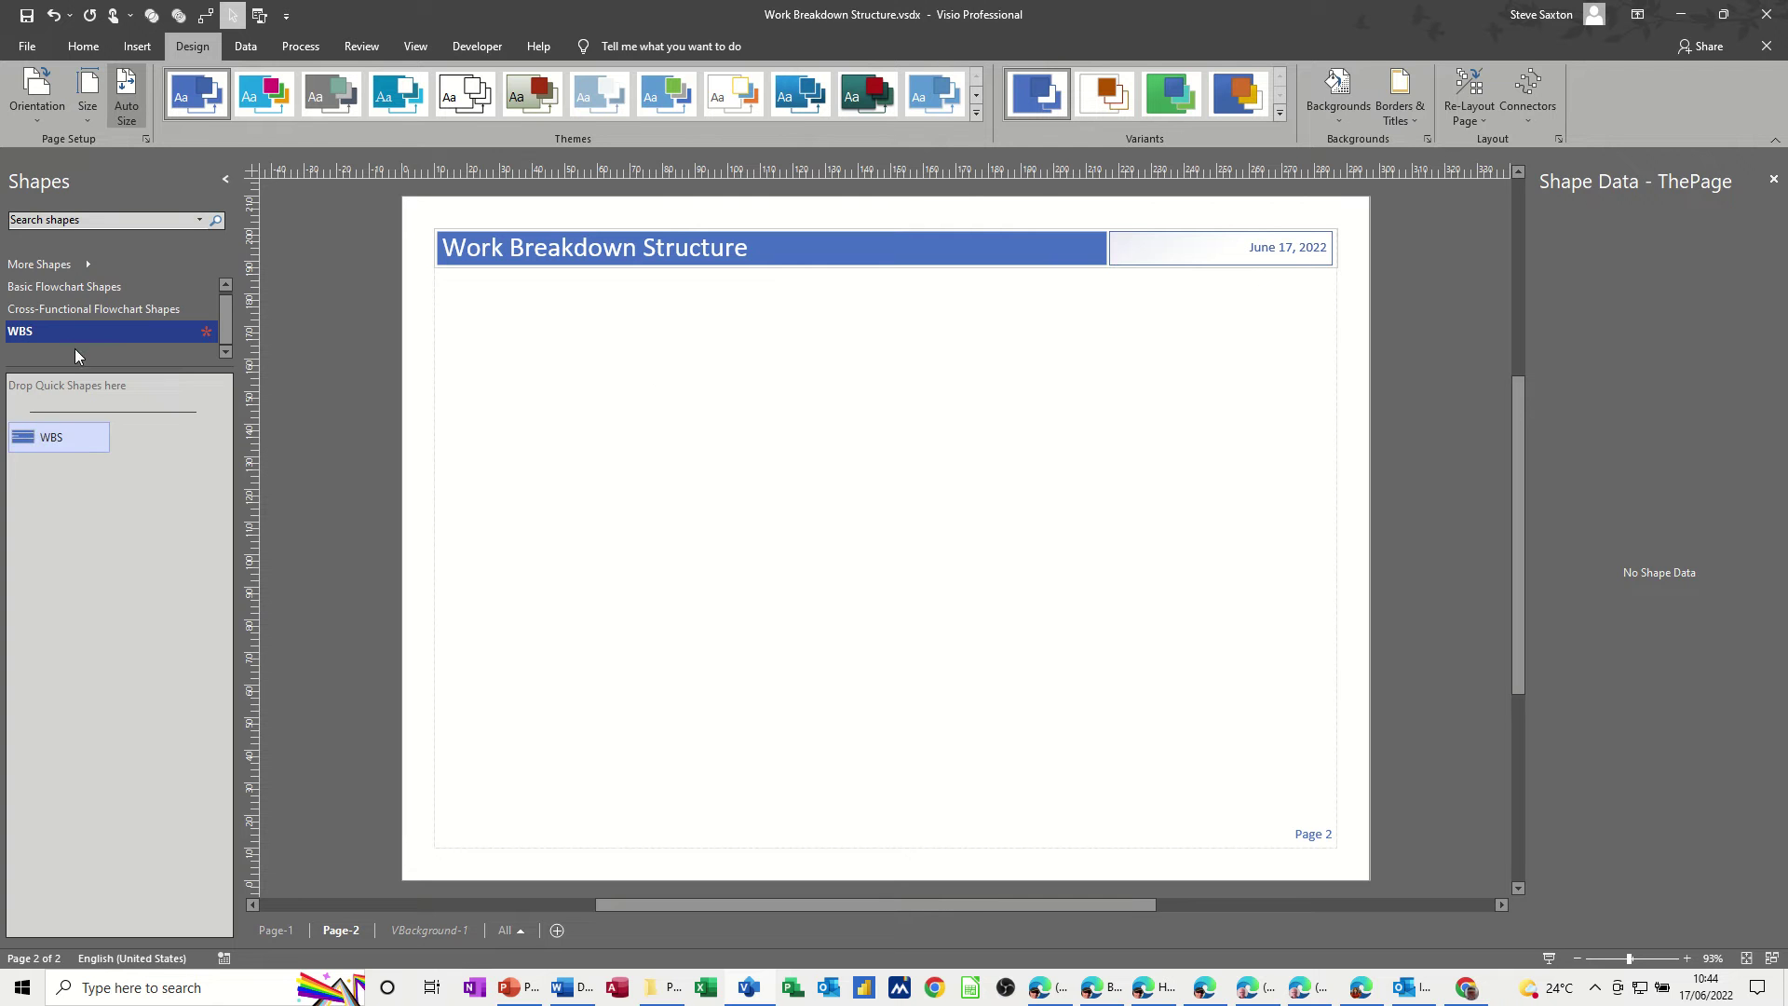
click(48, 288)
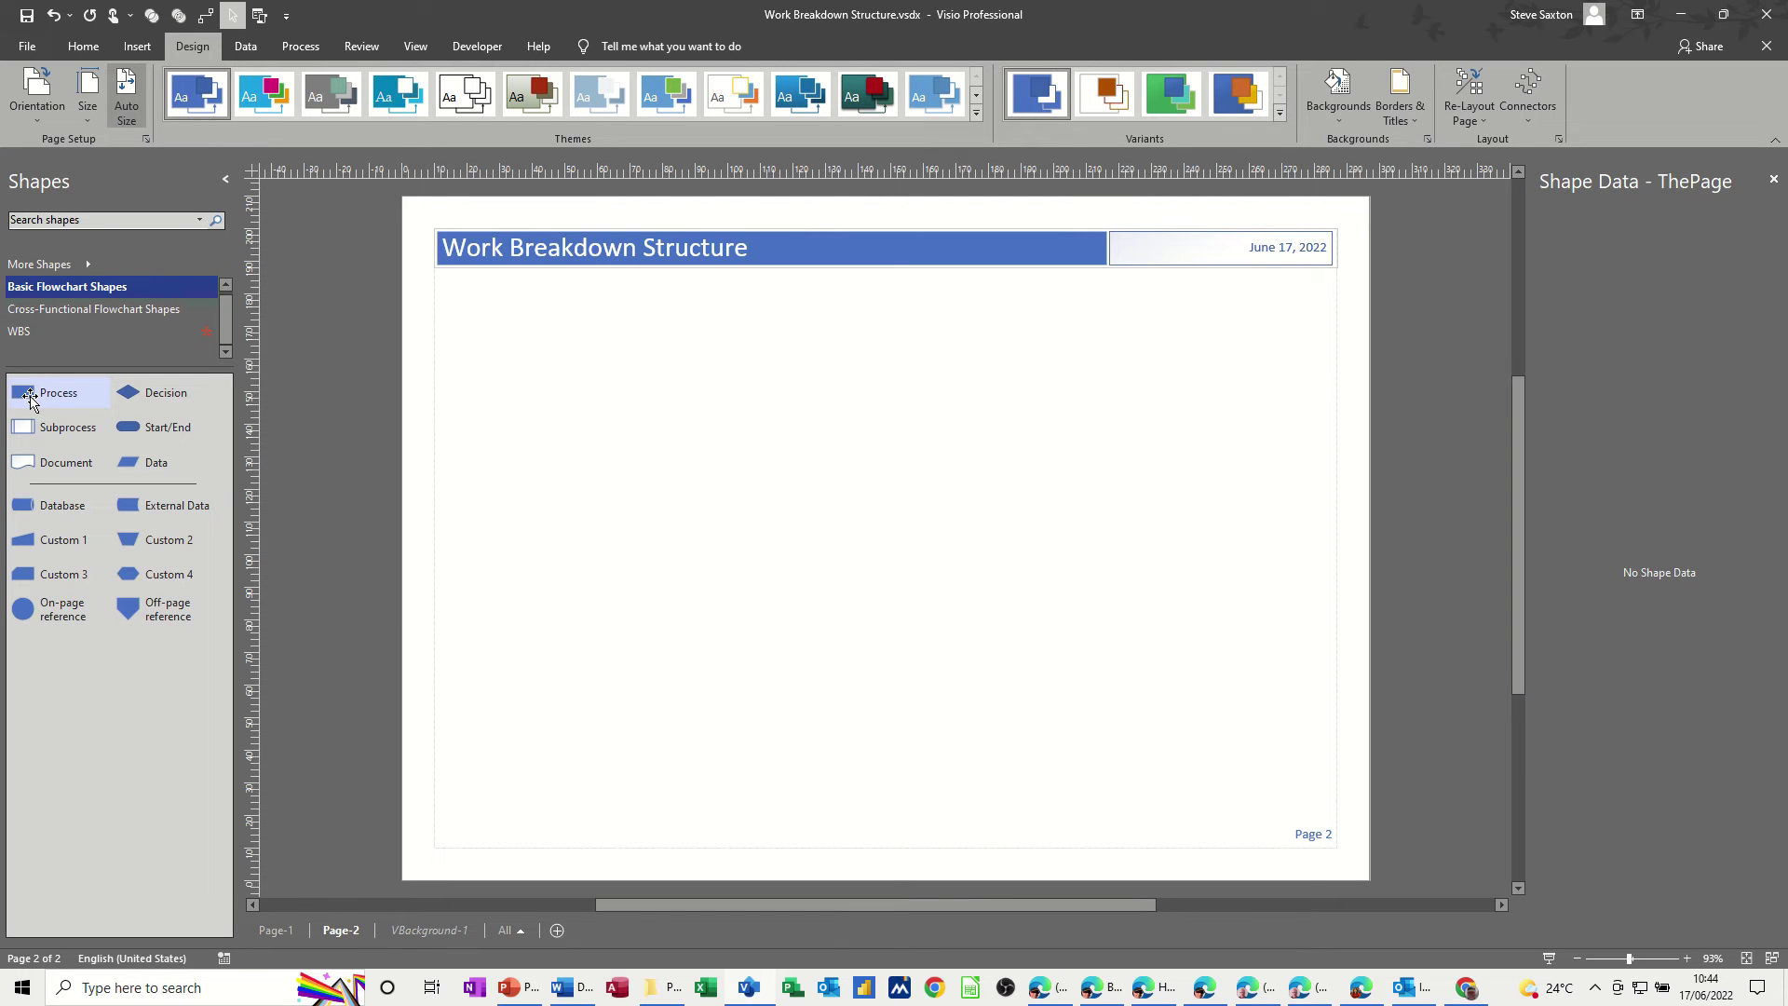
drag(43, 400, 710, 366)
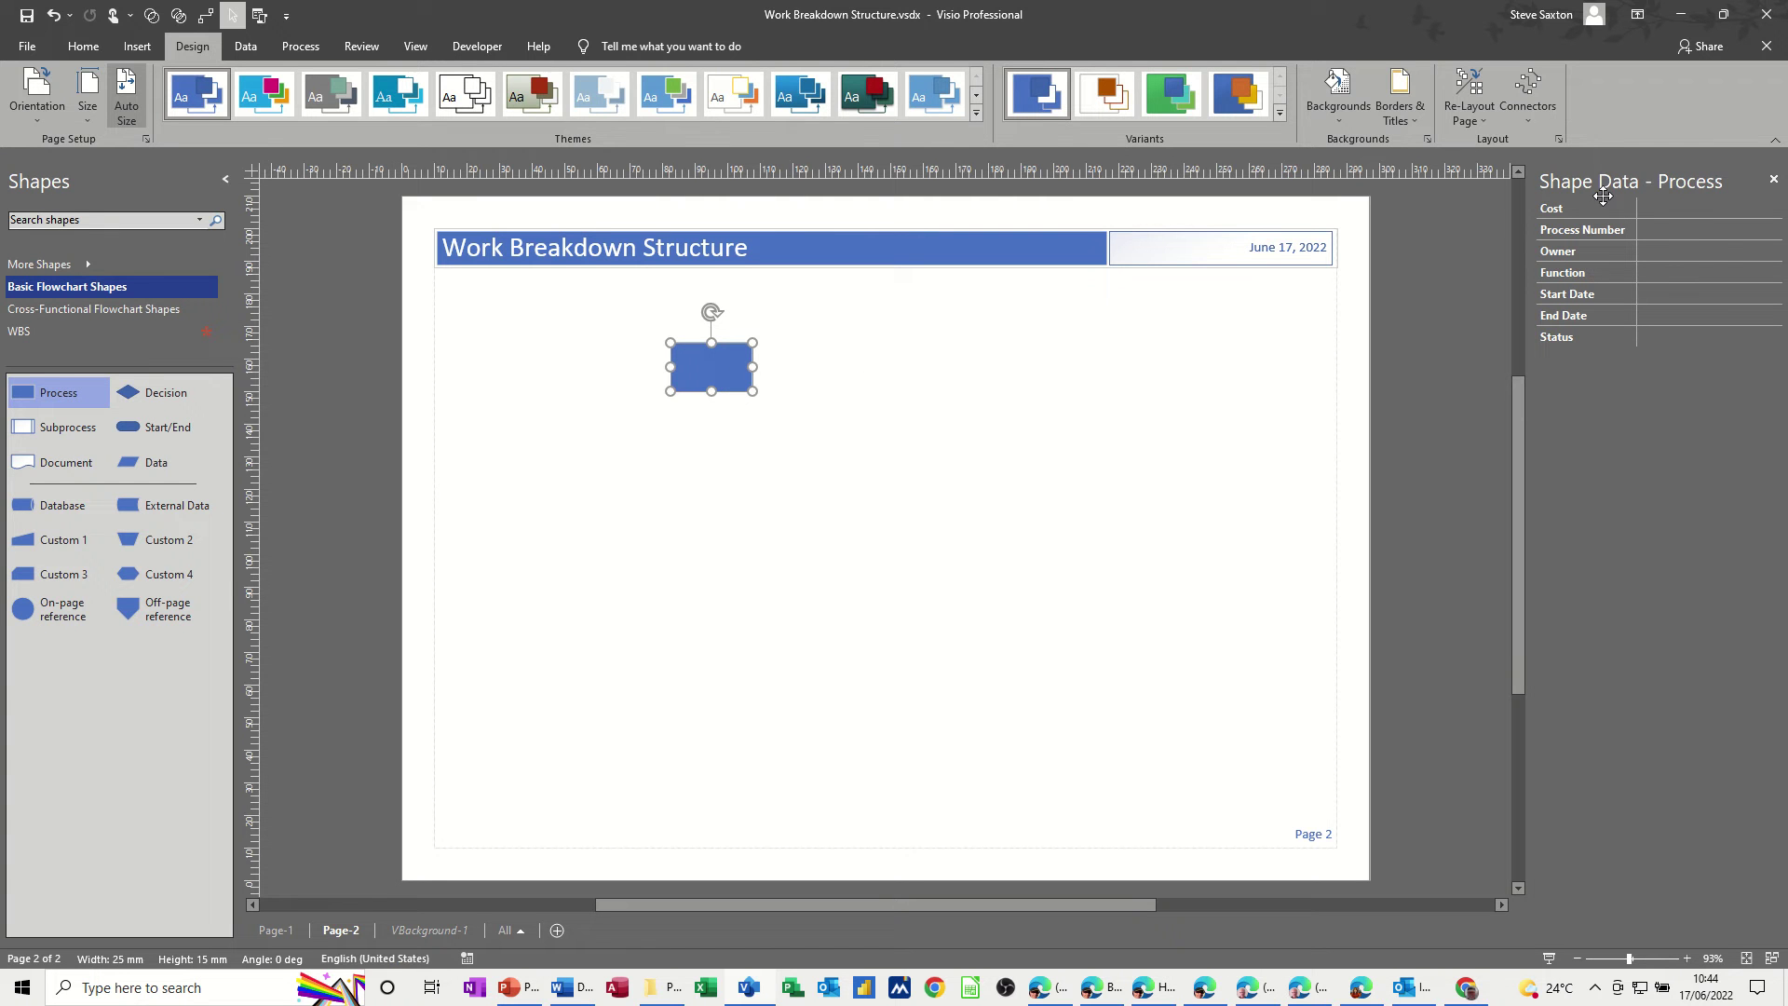
- Close the Shape Data pane, reopen it via View > Task Panes, and float it over the canvas
click(1773, 180)
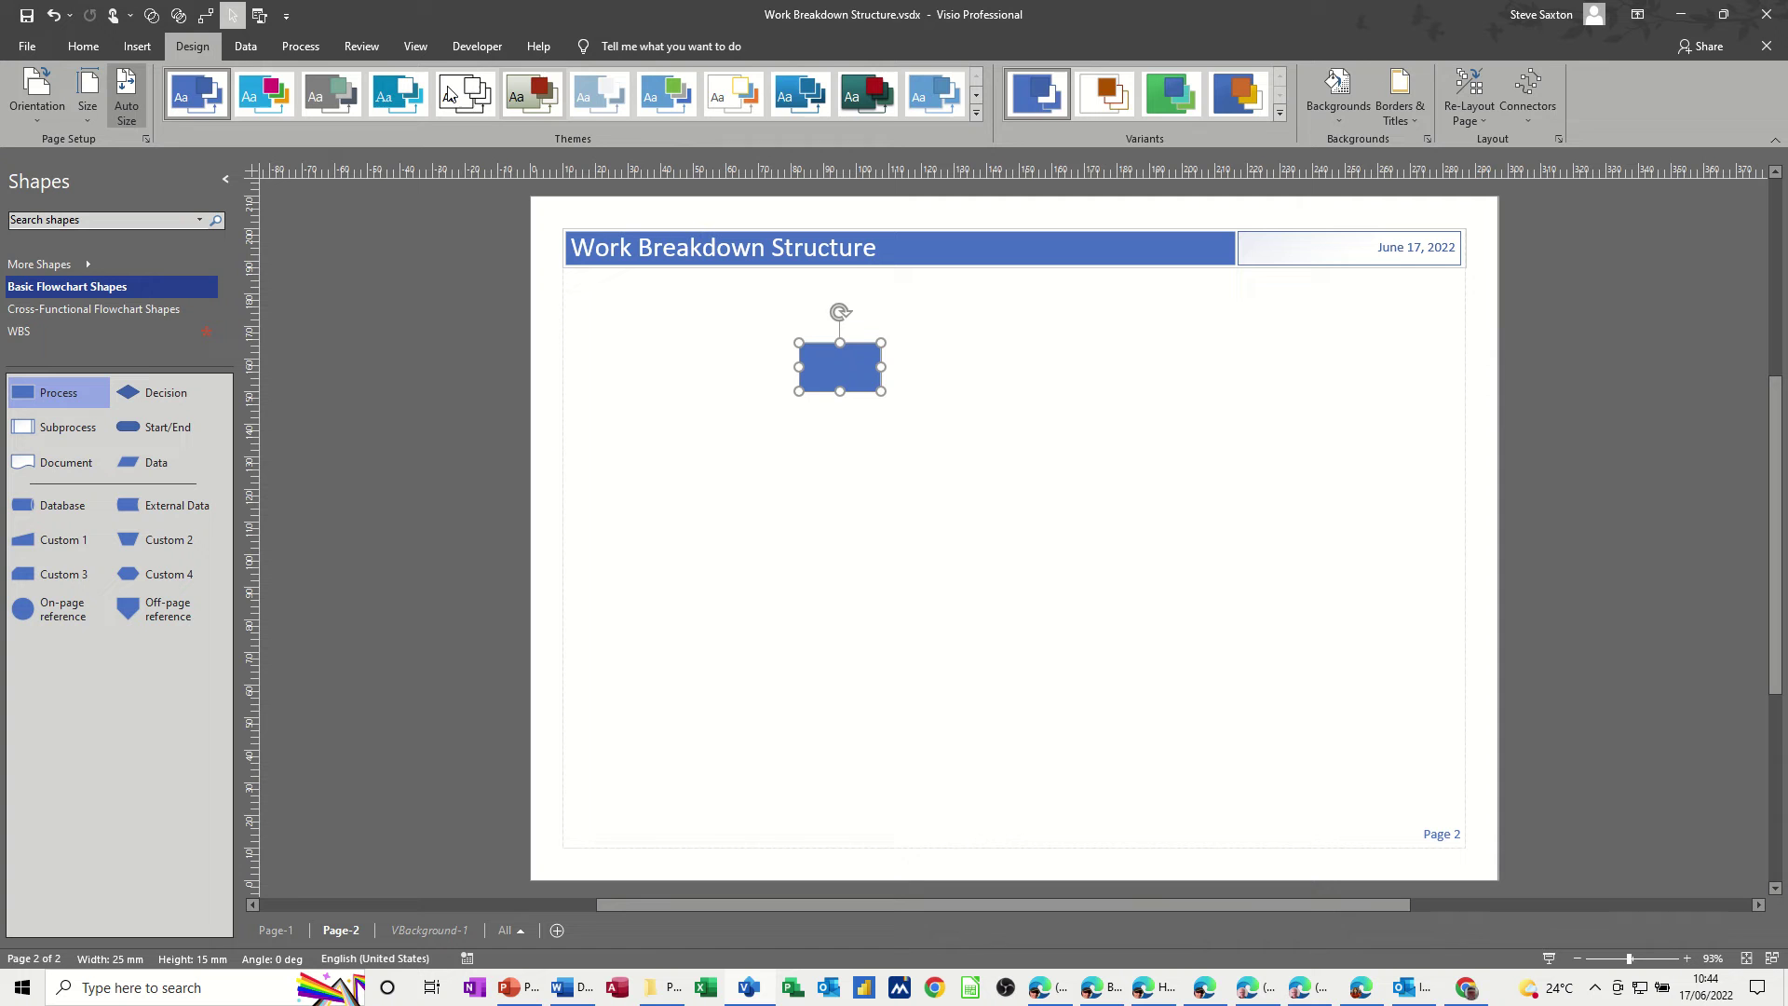
click(248, 45)
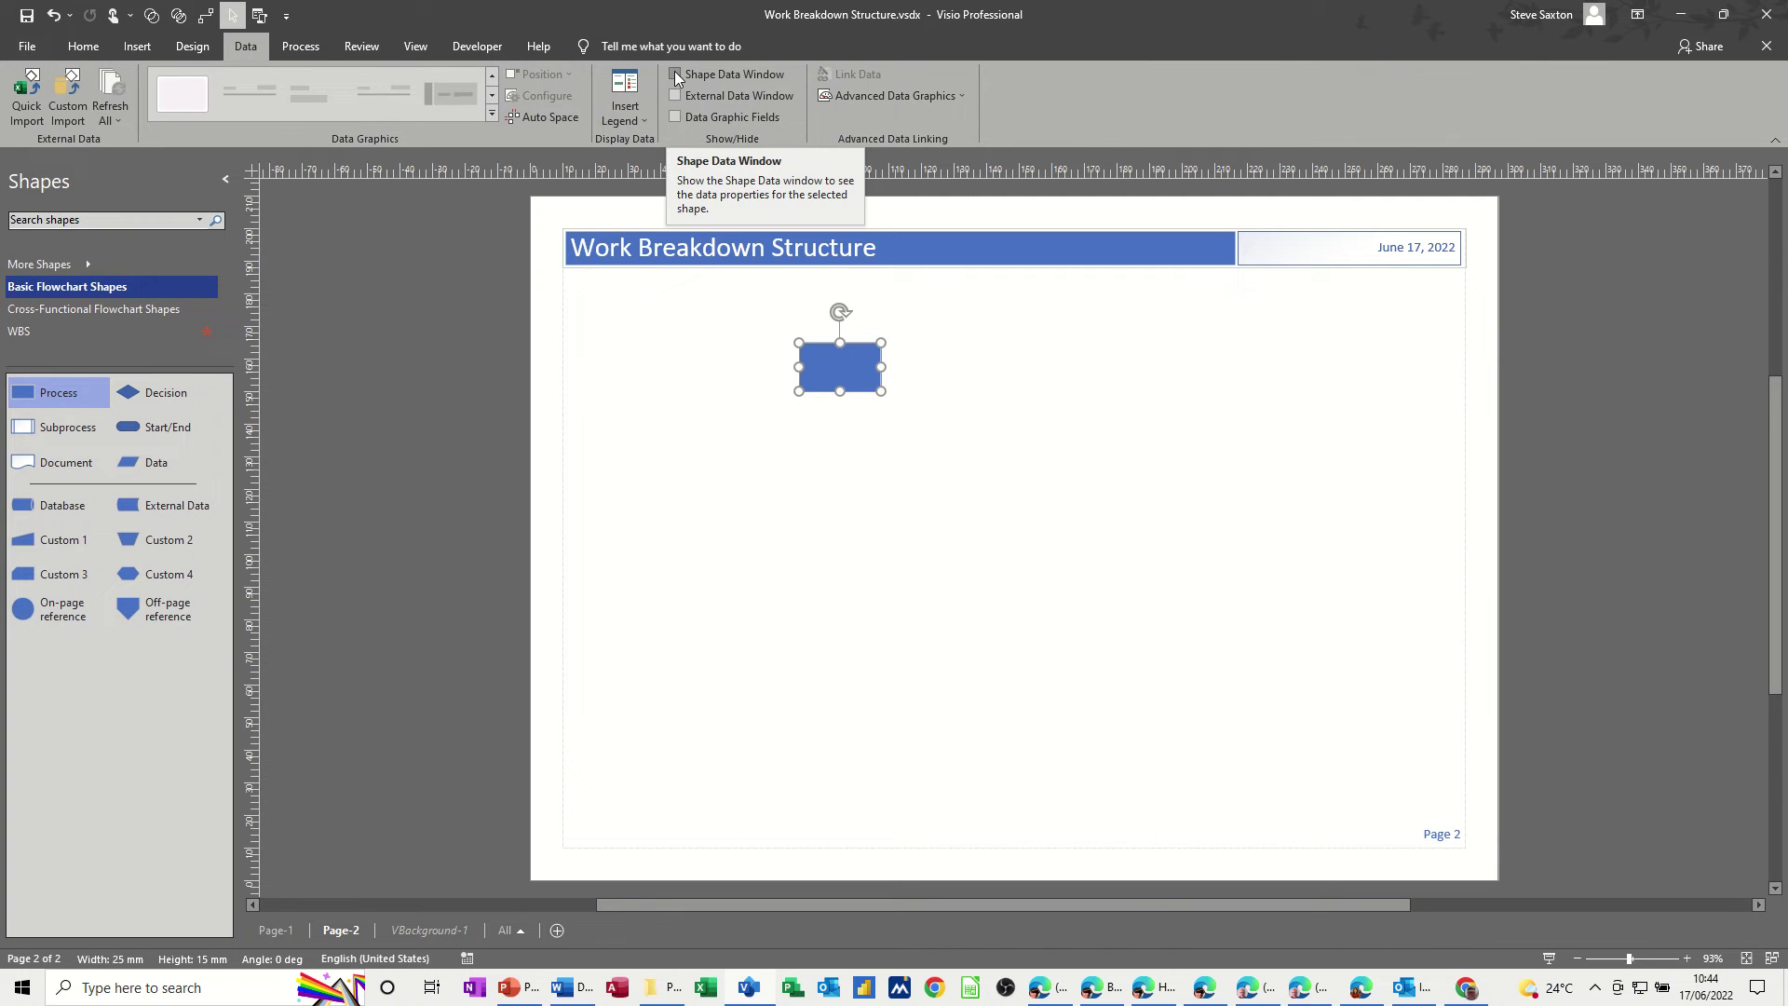
click(415, 46)
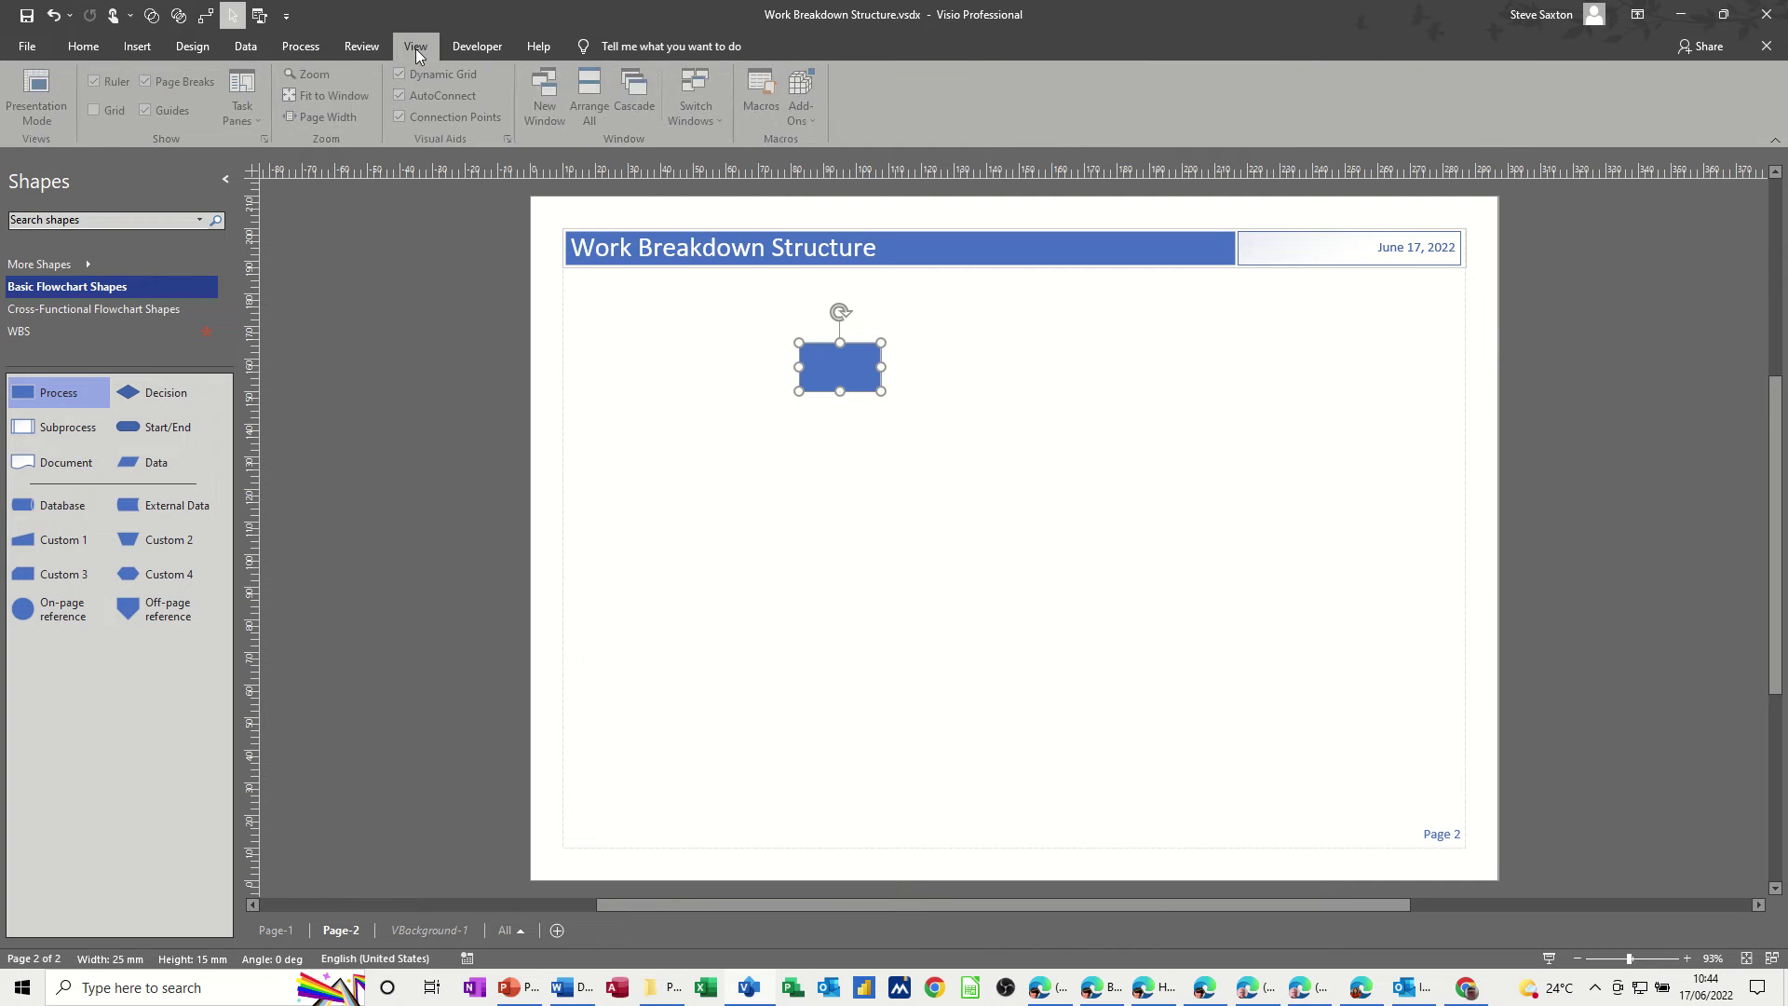
click(249, 118)
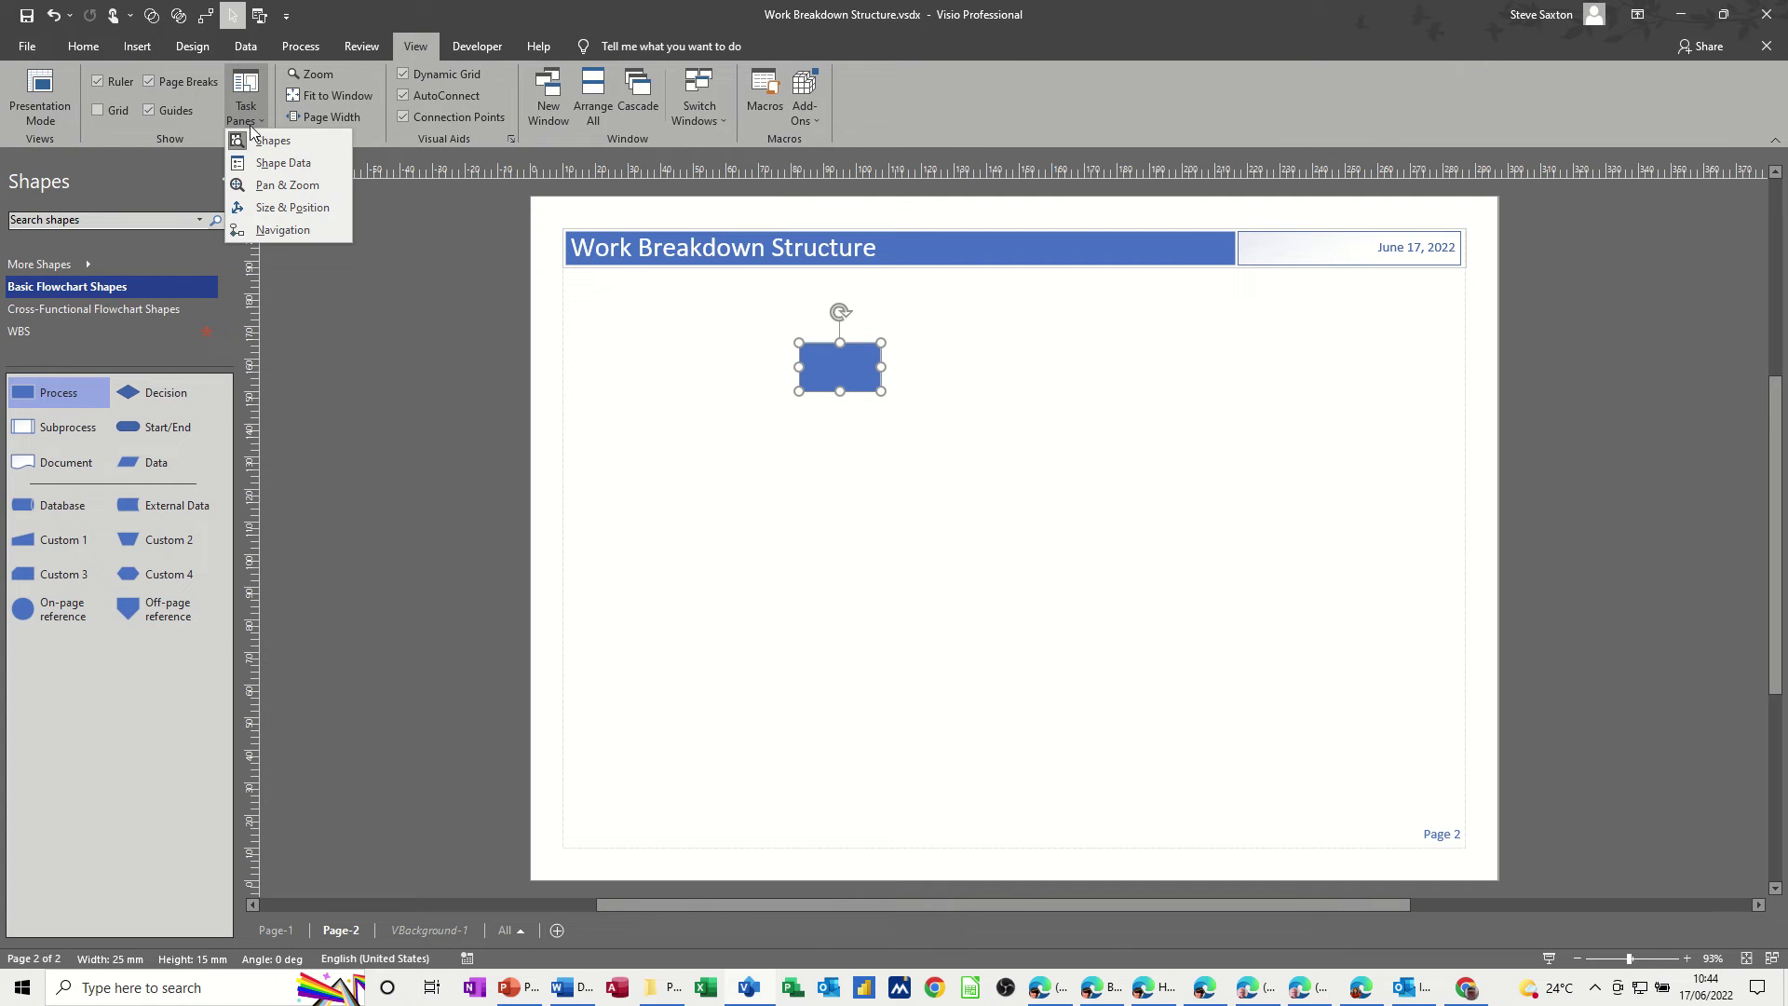
click(278, 165)
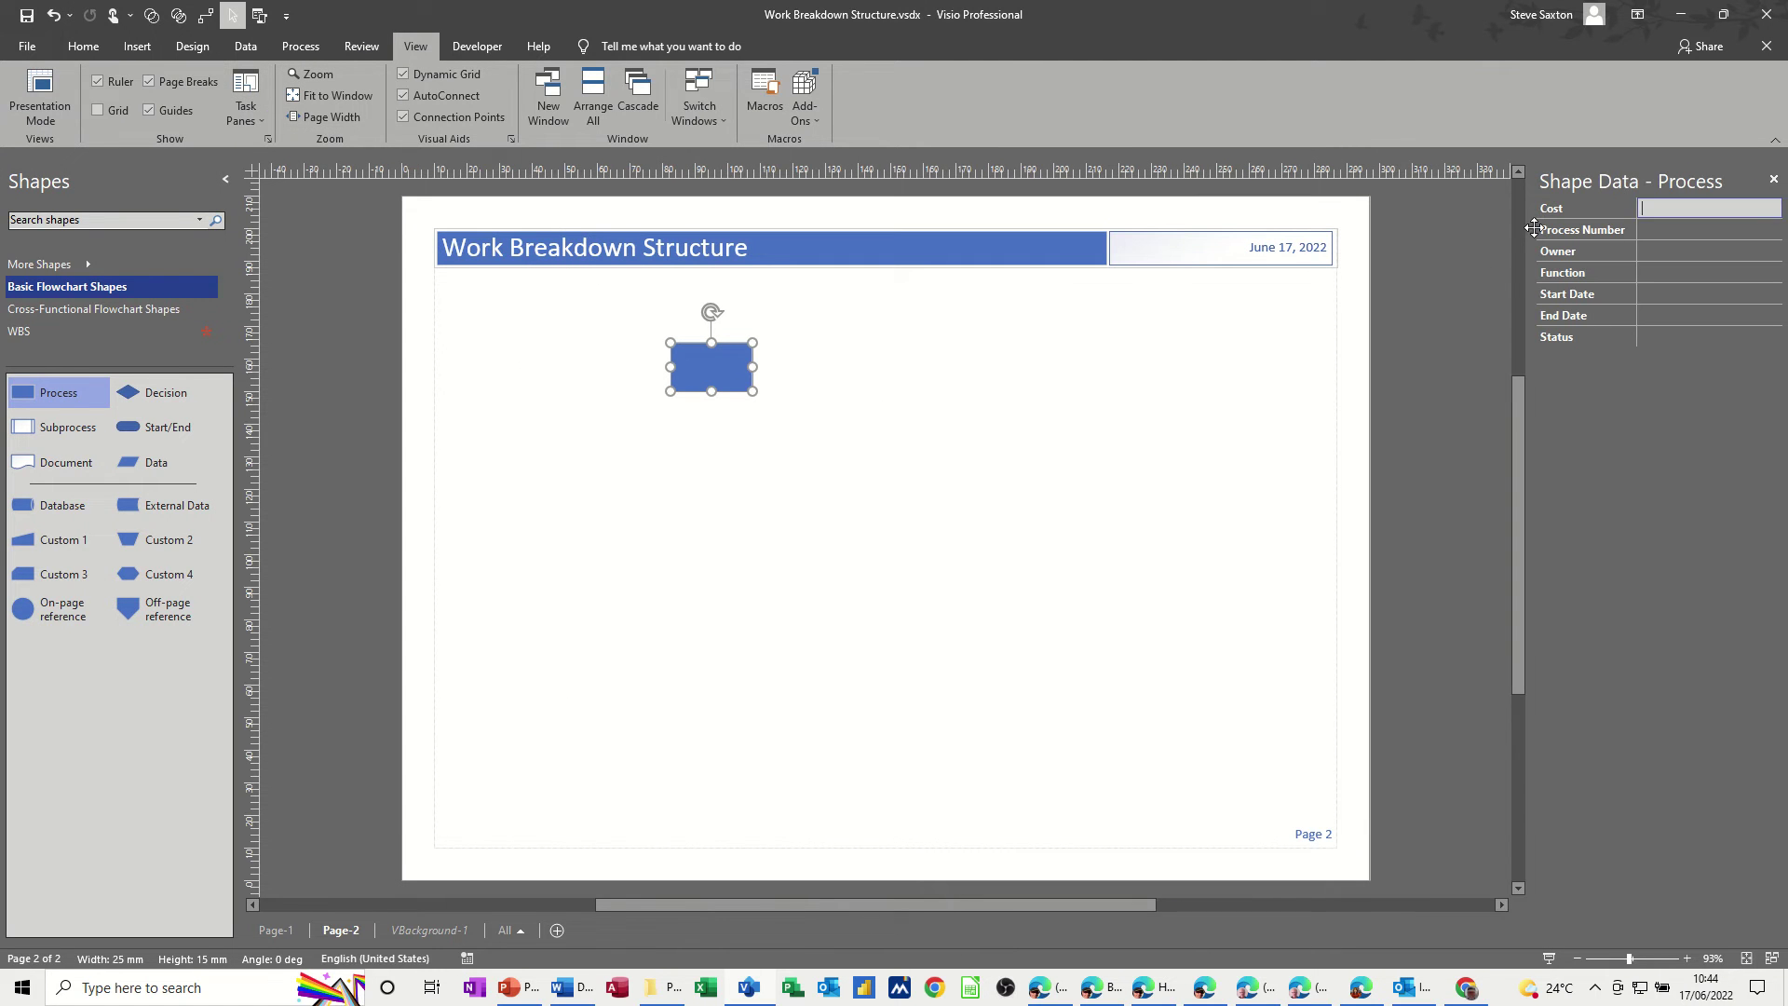
mouse_move(1620, 183)
mouse_down()
mouse_move(1291, 337)
mouse_move(1184, 363)
mouse_move(1034, 503)
mouse_move(1555, 251)
mouse_move(1629, 185)
mouse_up()
click(26, 337)
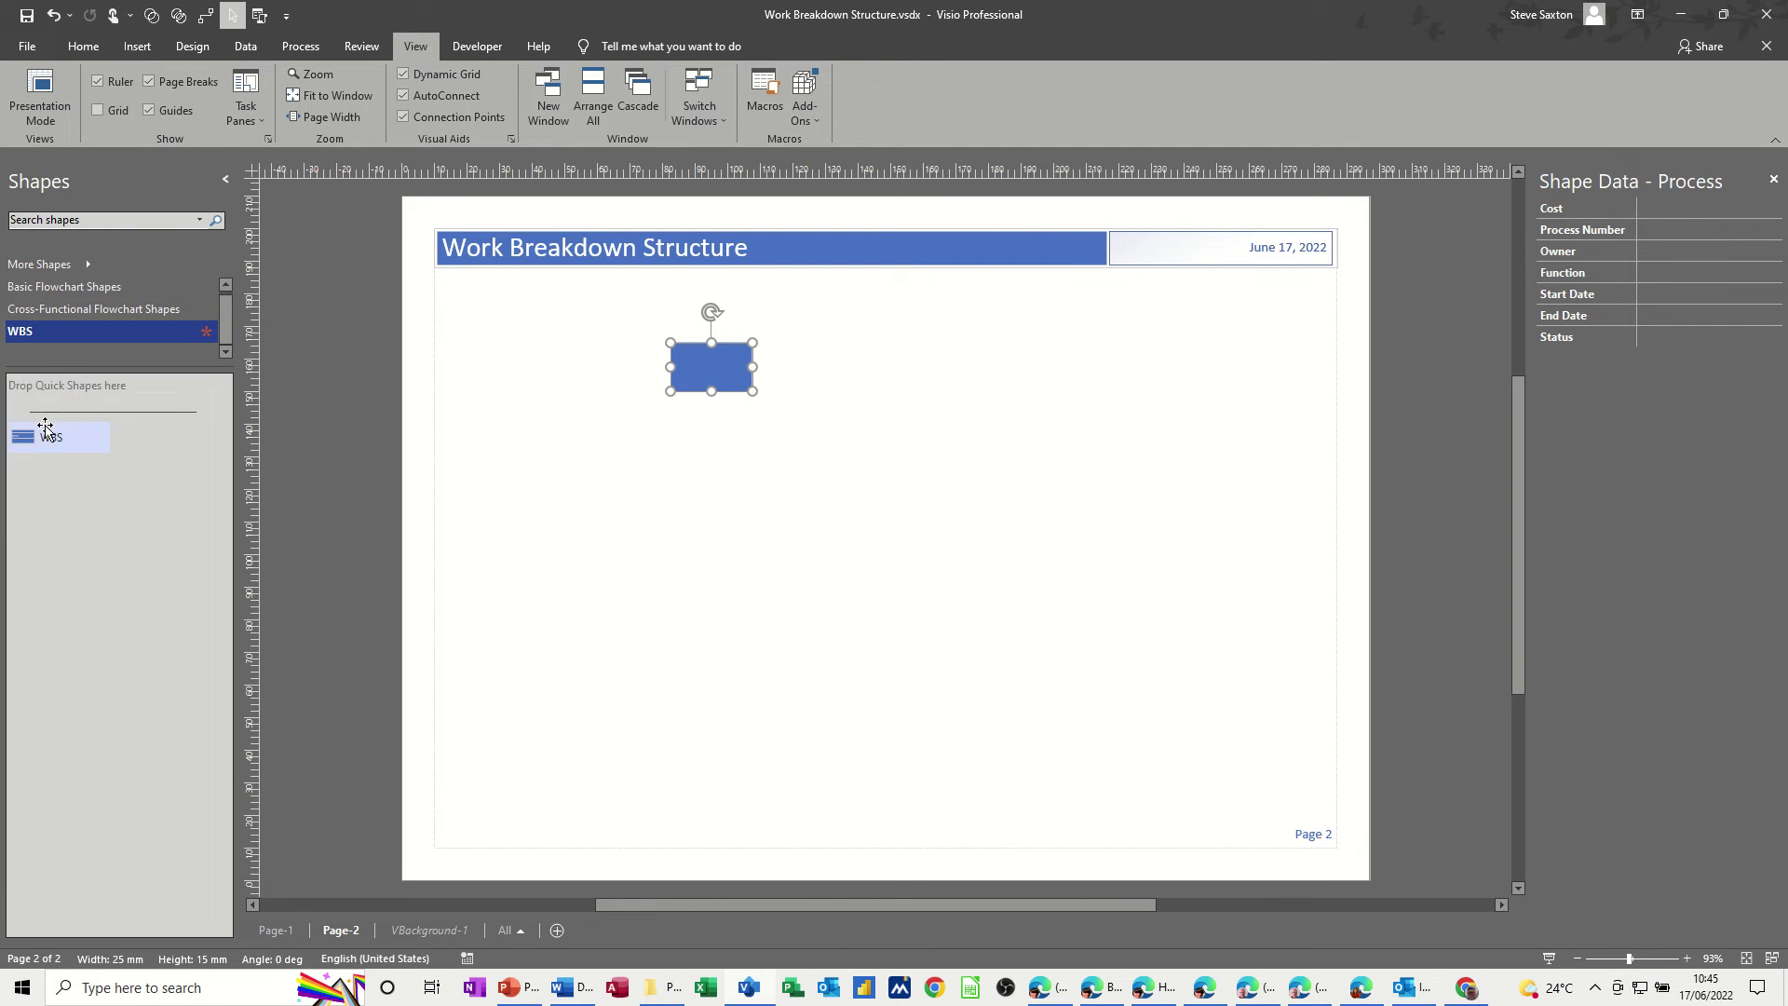
drag(42, 435, 521, 500)
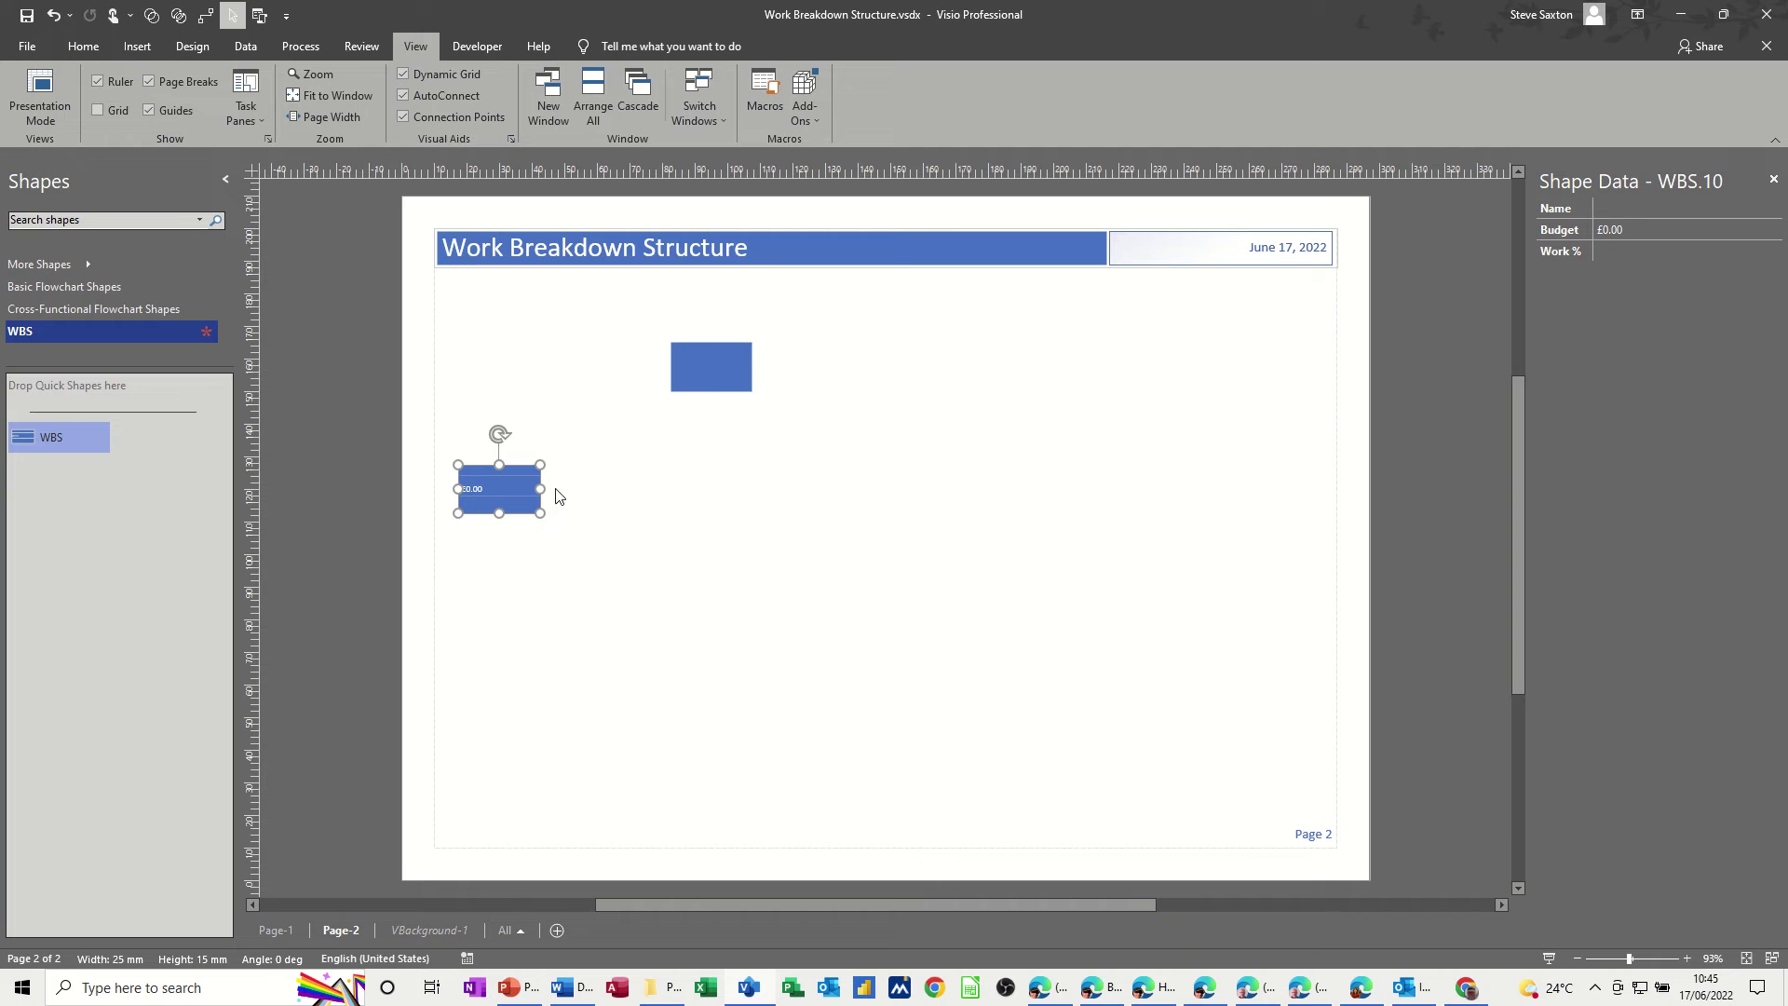
key(Delete)
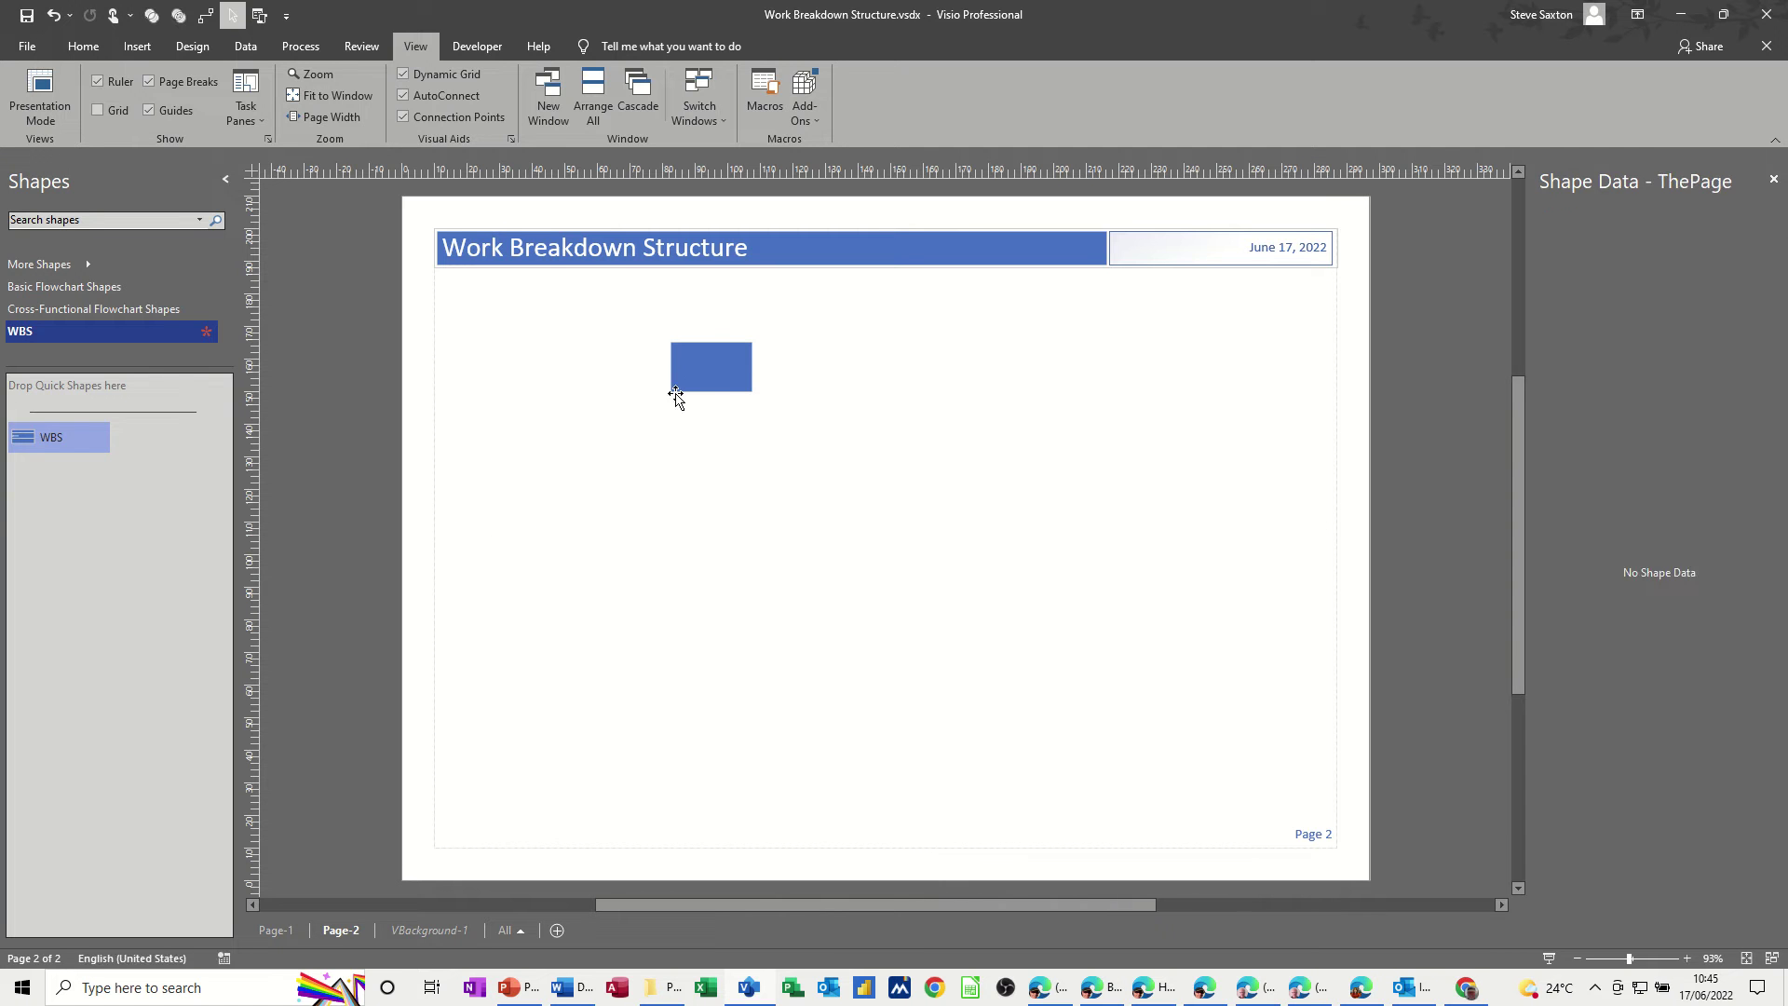
click(704, 375)
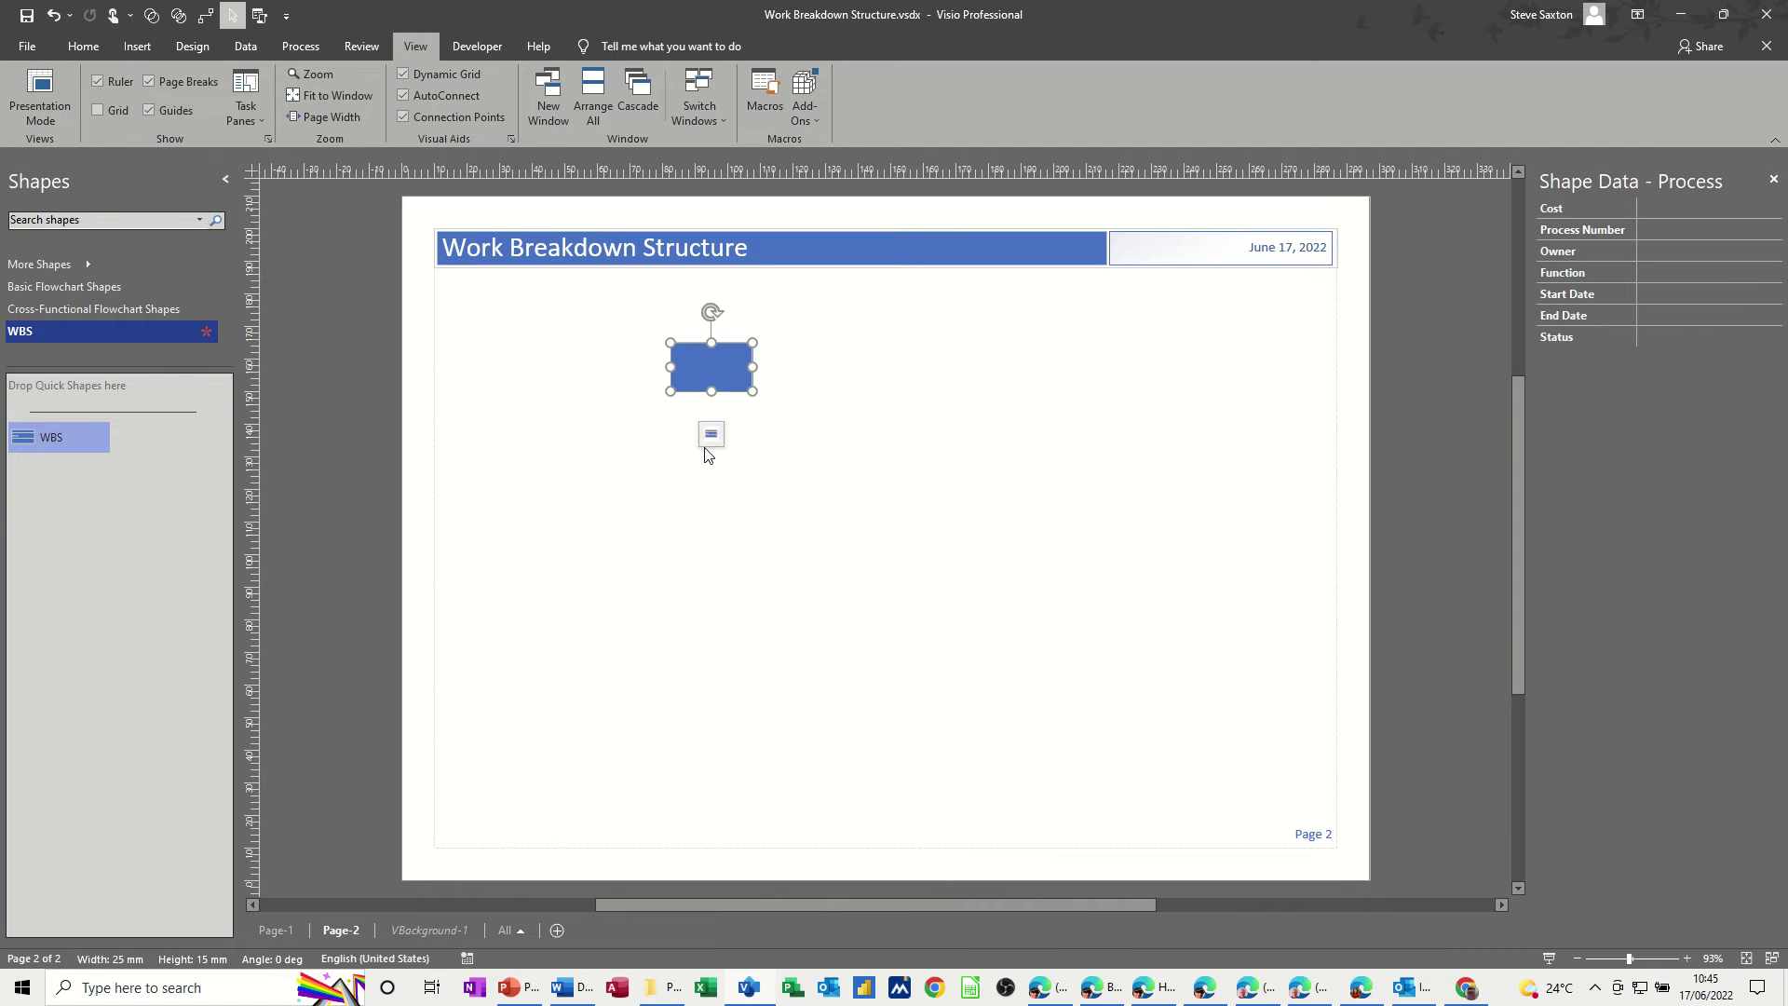
- In Define Shape Data, delete Cost, Process Number, Owner, Function, Start Date, End Date and Status
right_click(734, 371)
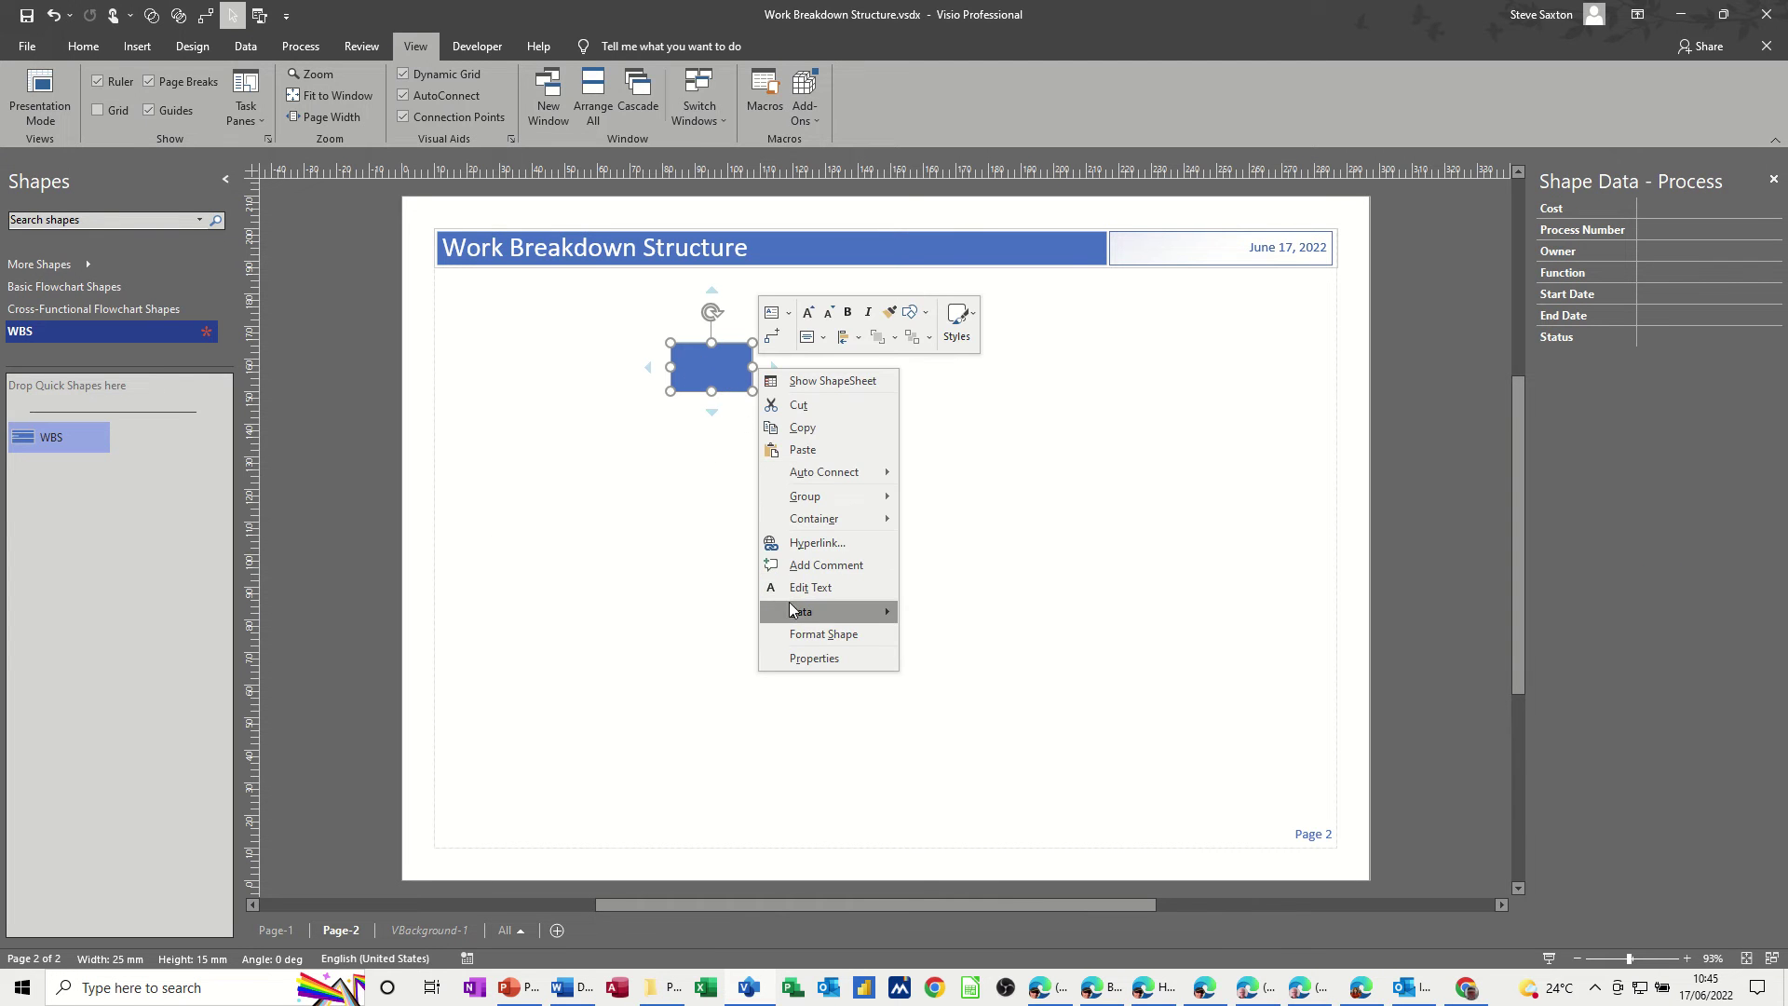
mouse_move(793, 610)
click(940, 636)
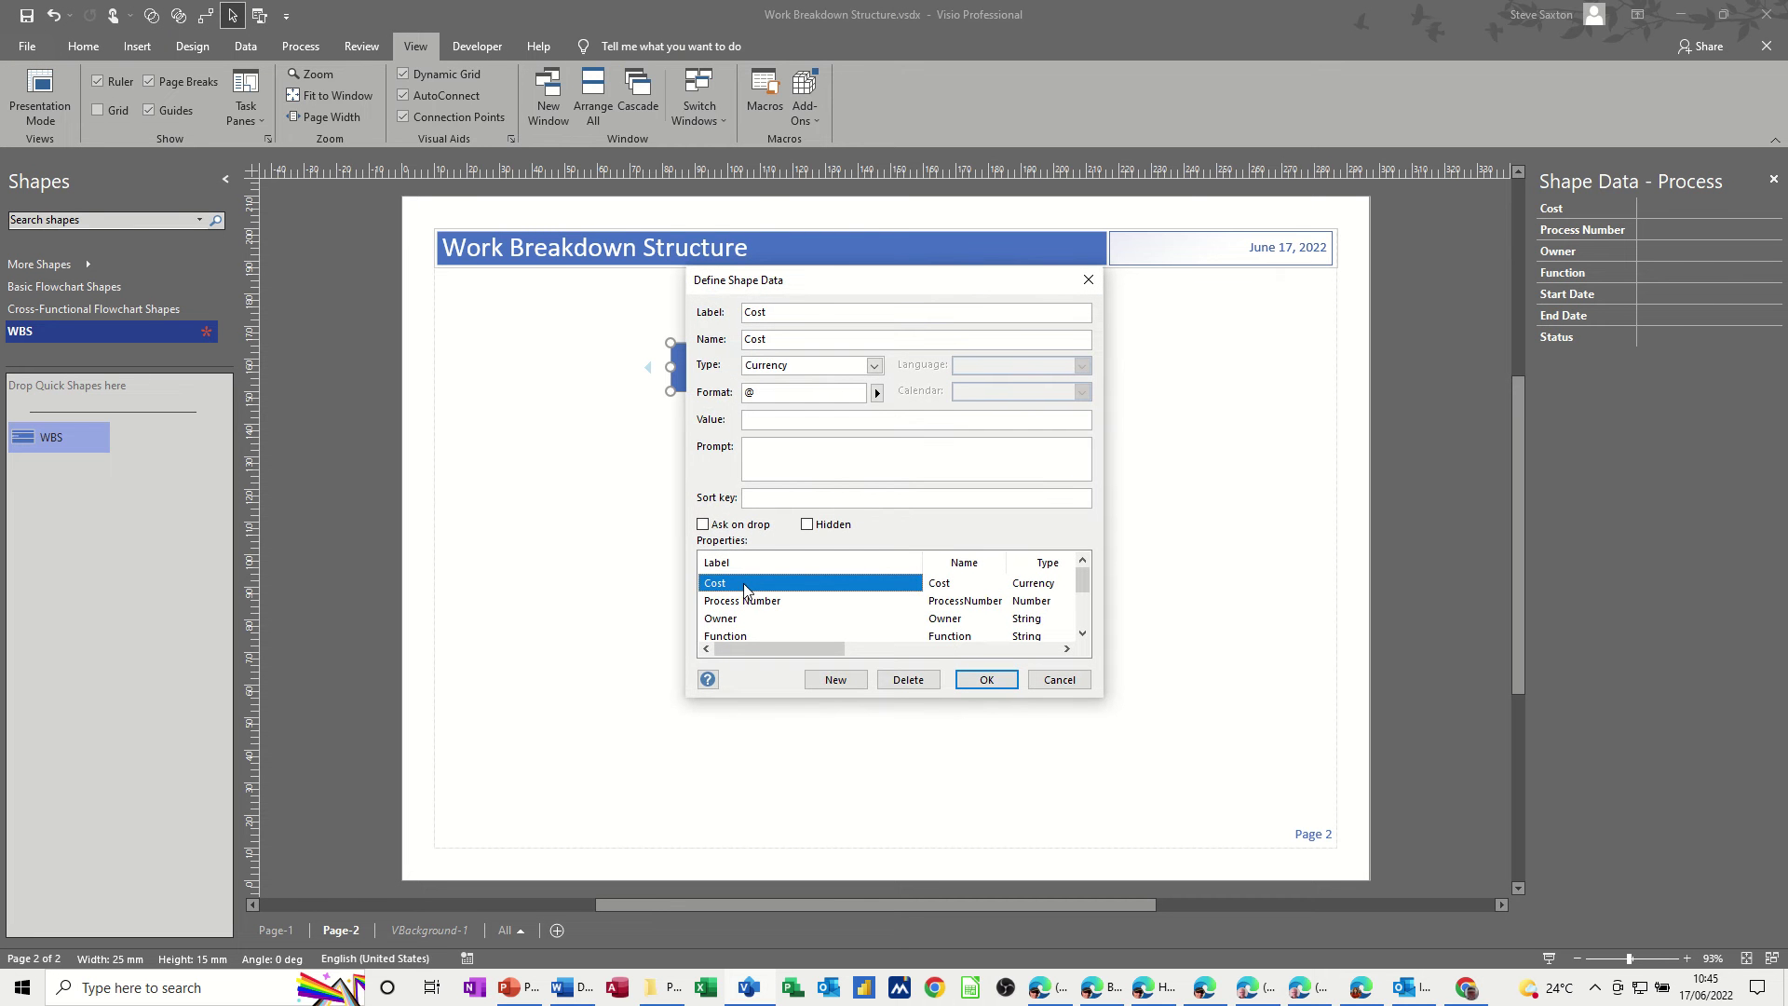
click(896, 686)
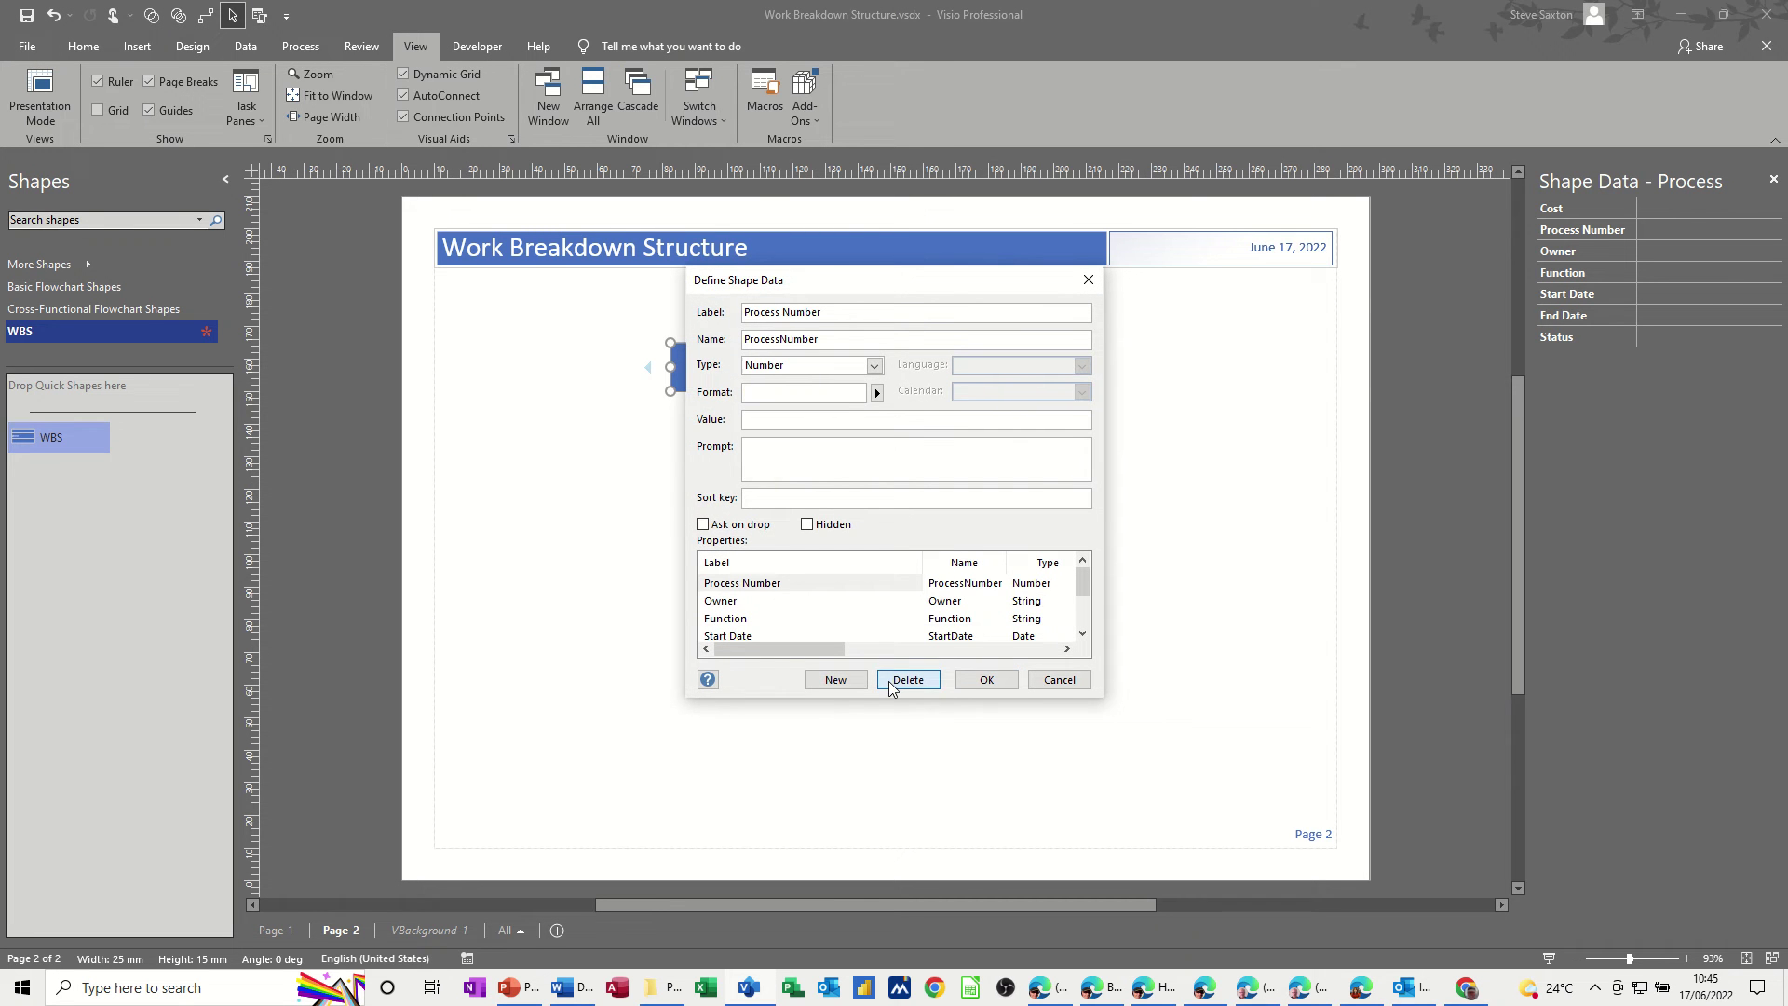
click(775, 599)
click(751, 585)
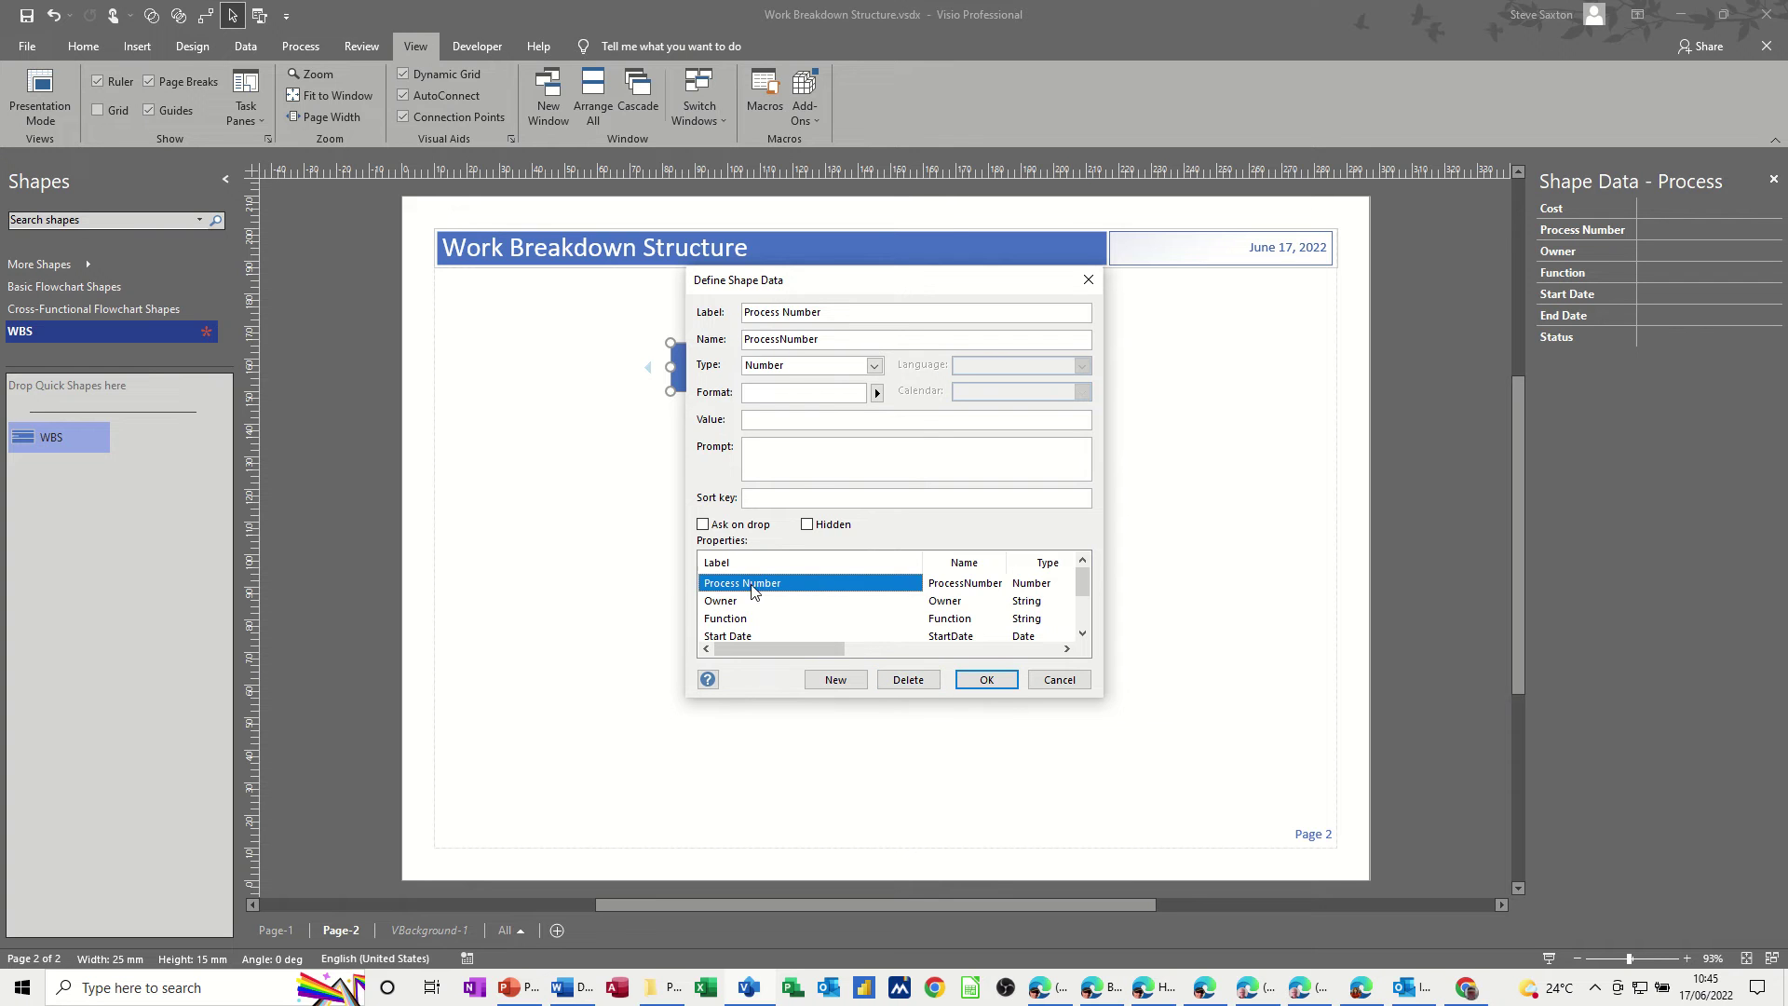
click(894, 679)
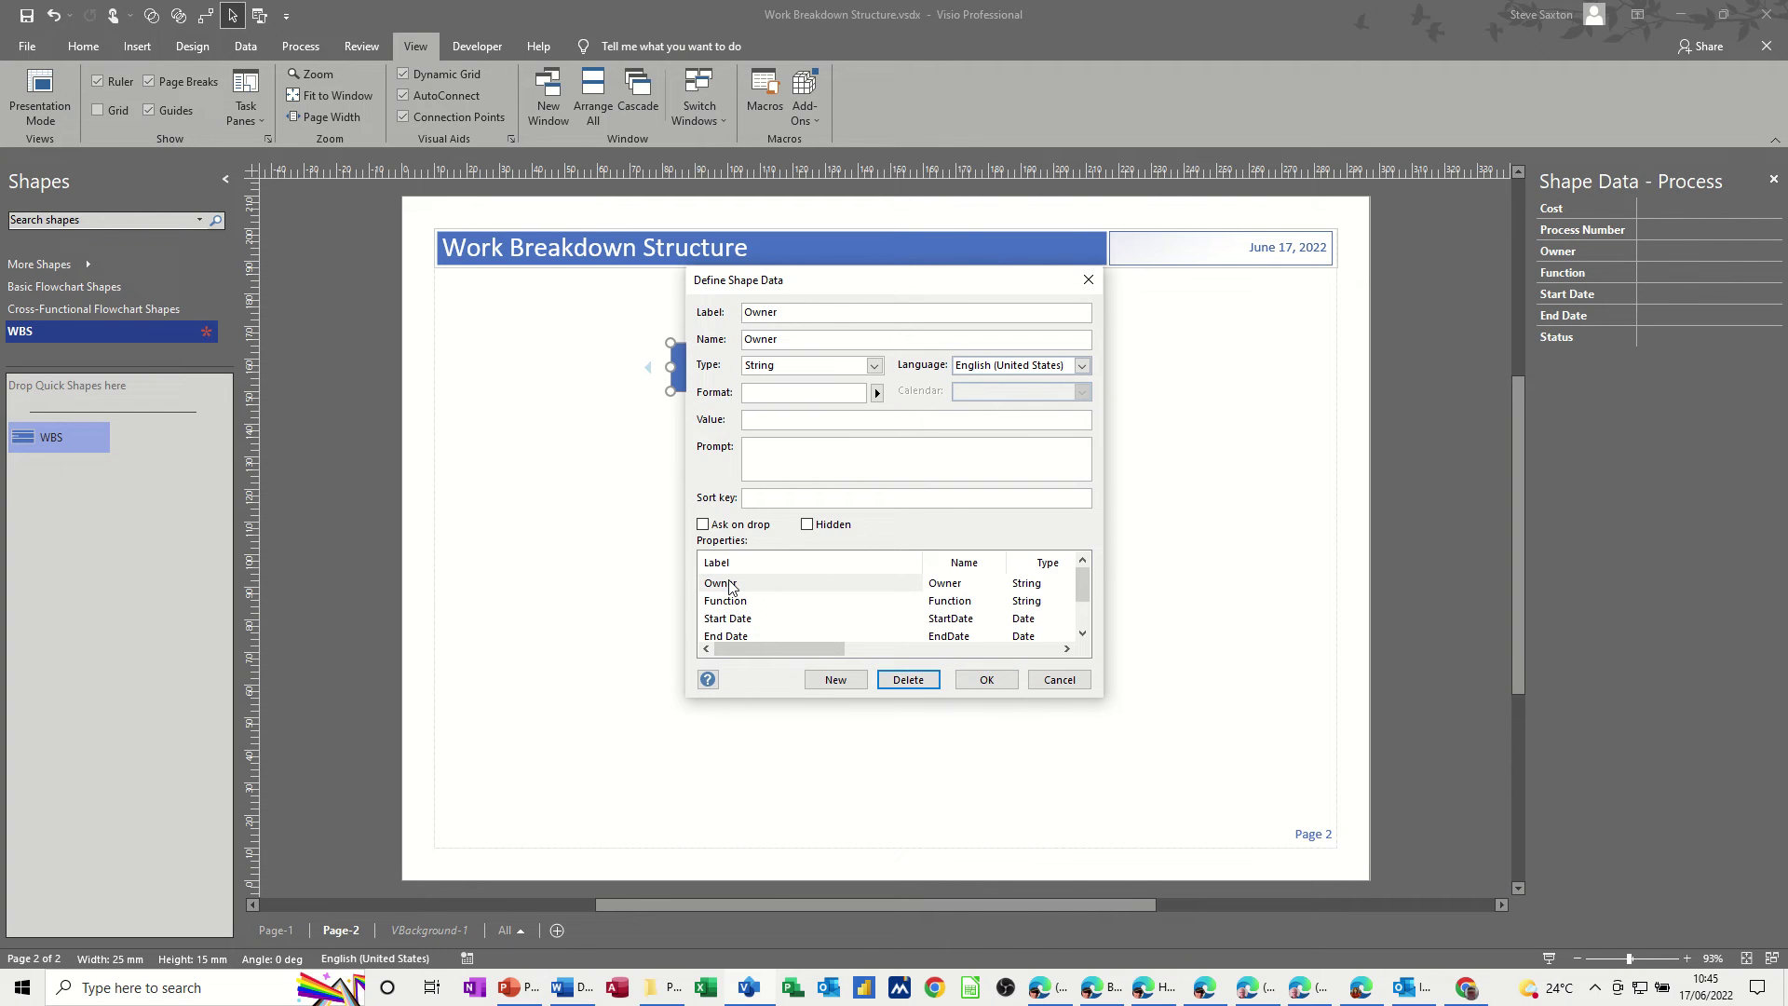
click(733, 585)
click(907, 678)
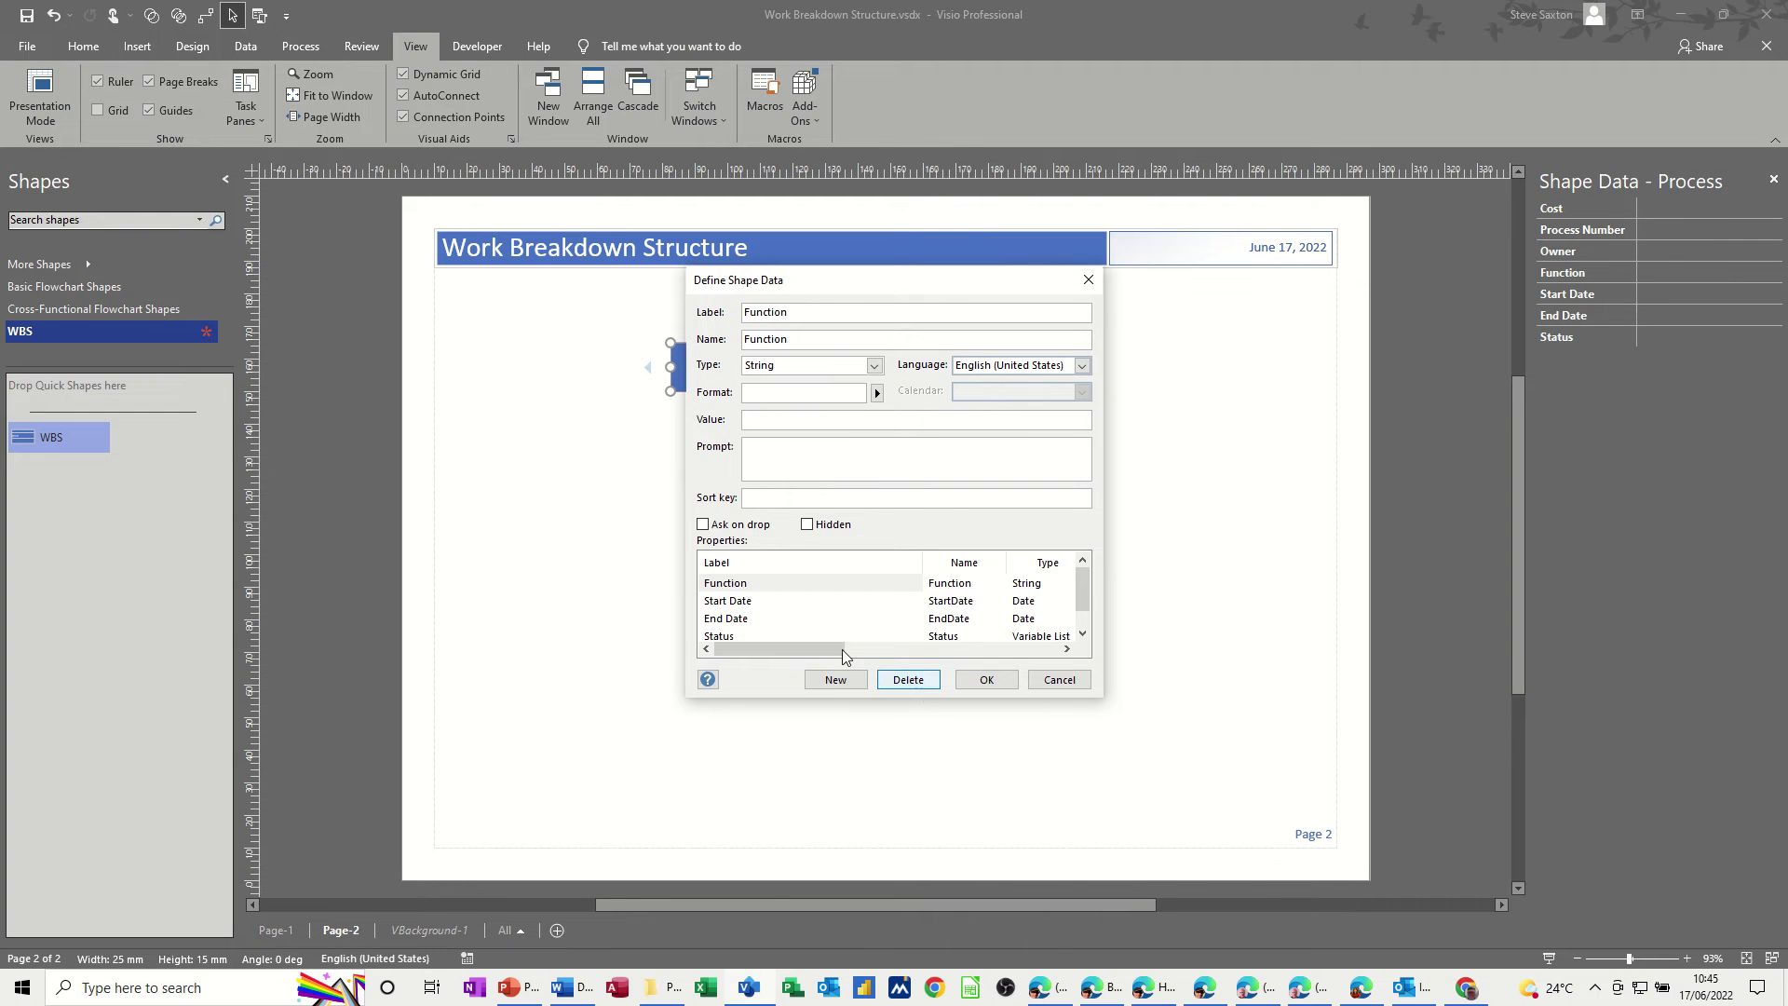
click(756, 587)
click(903, 678)
click(773, 585)
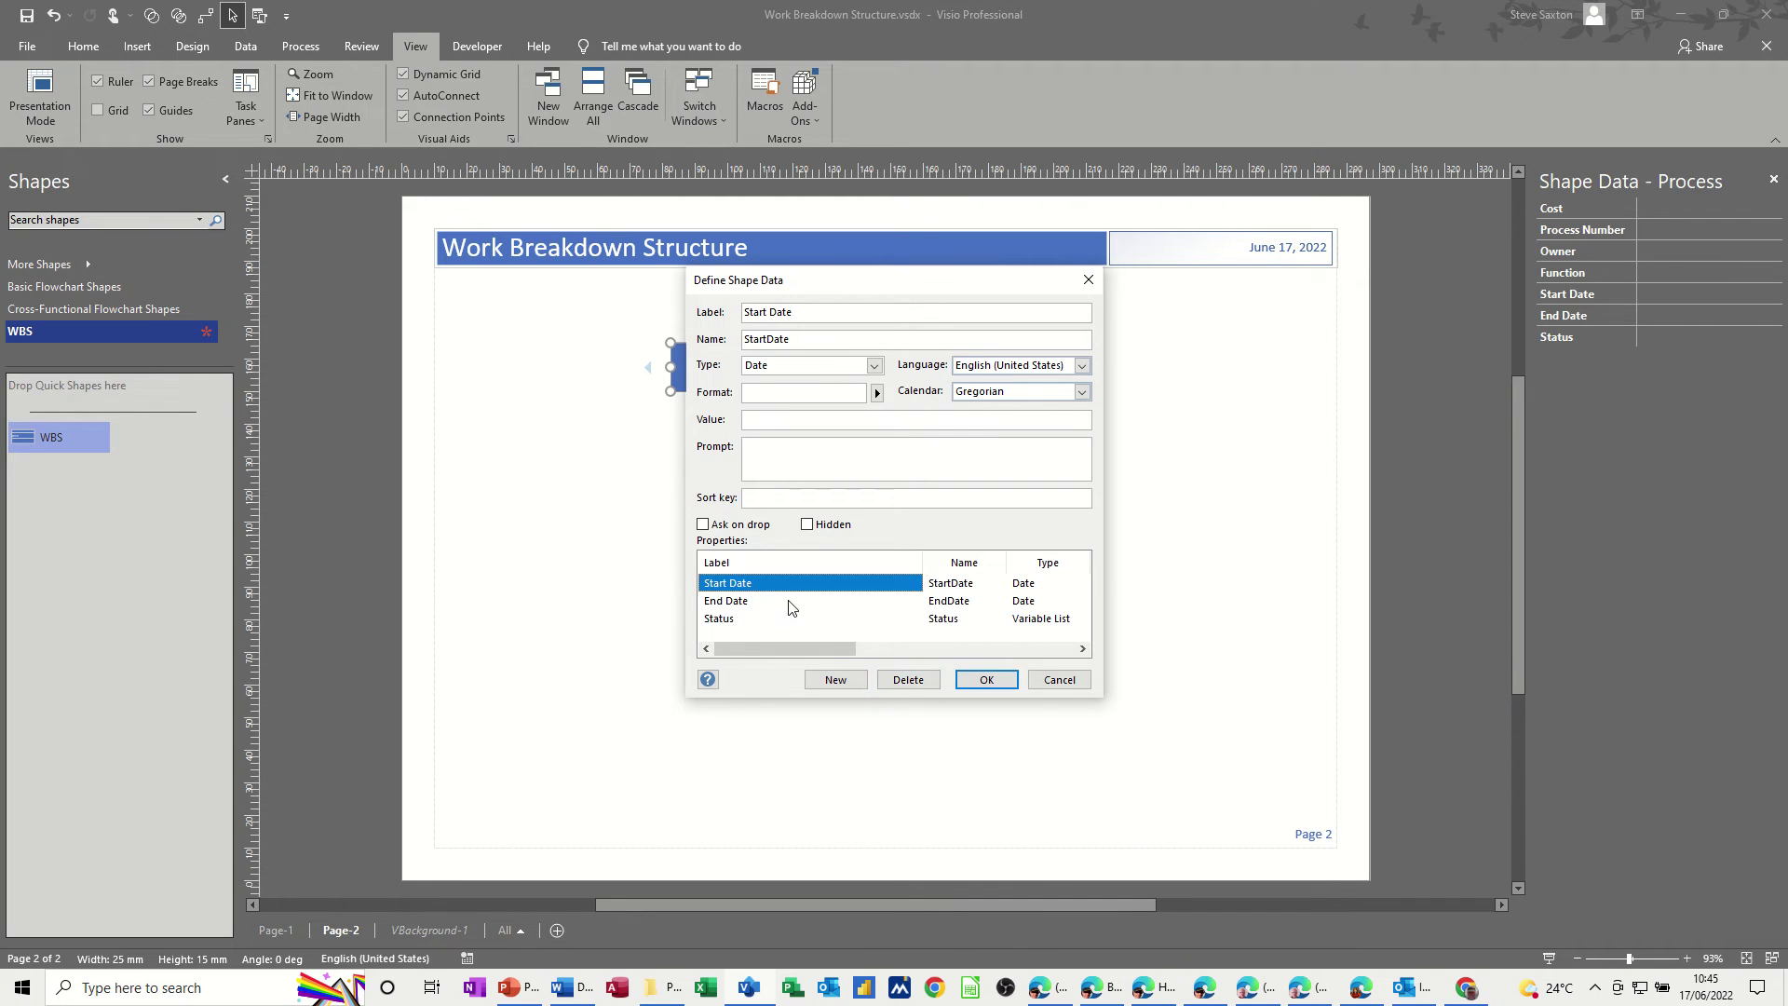
click(901, 682)
click(750, 587)
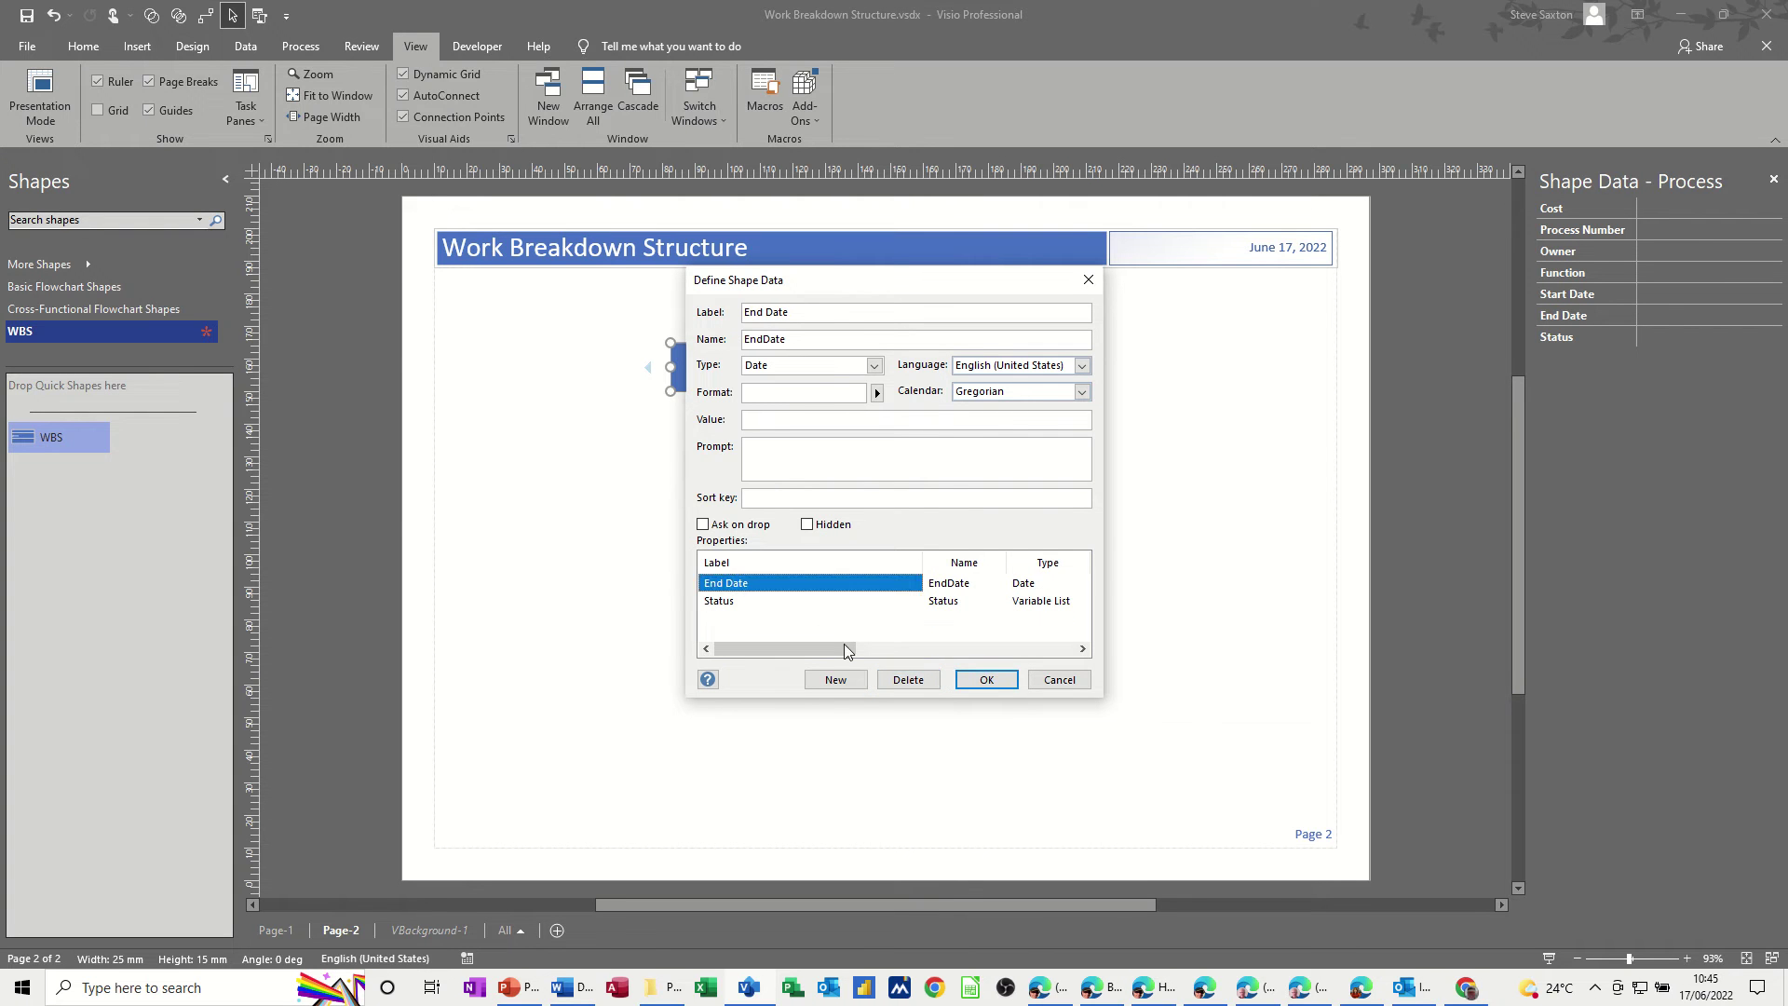
click(885, 682)
click(736, 584)
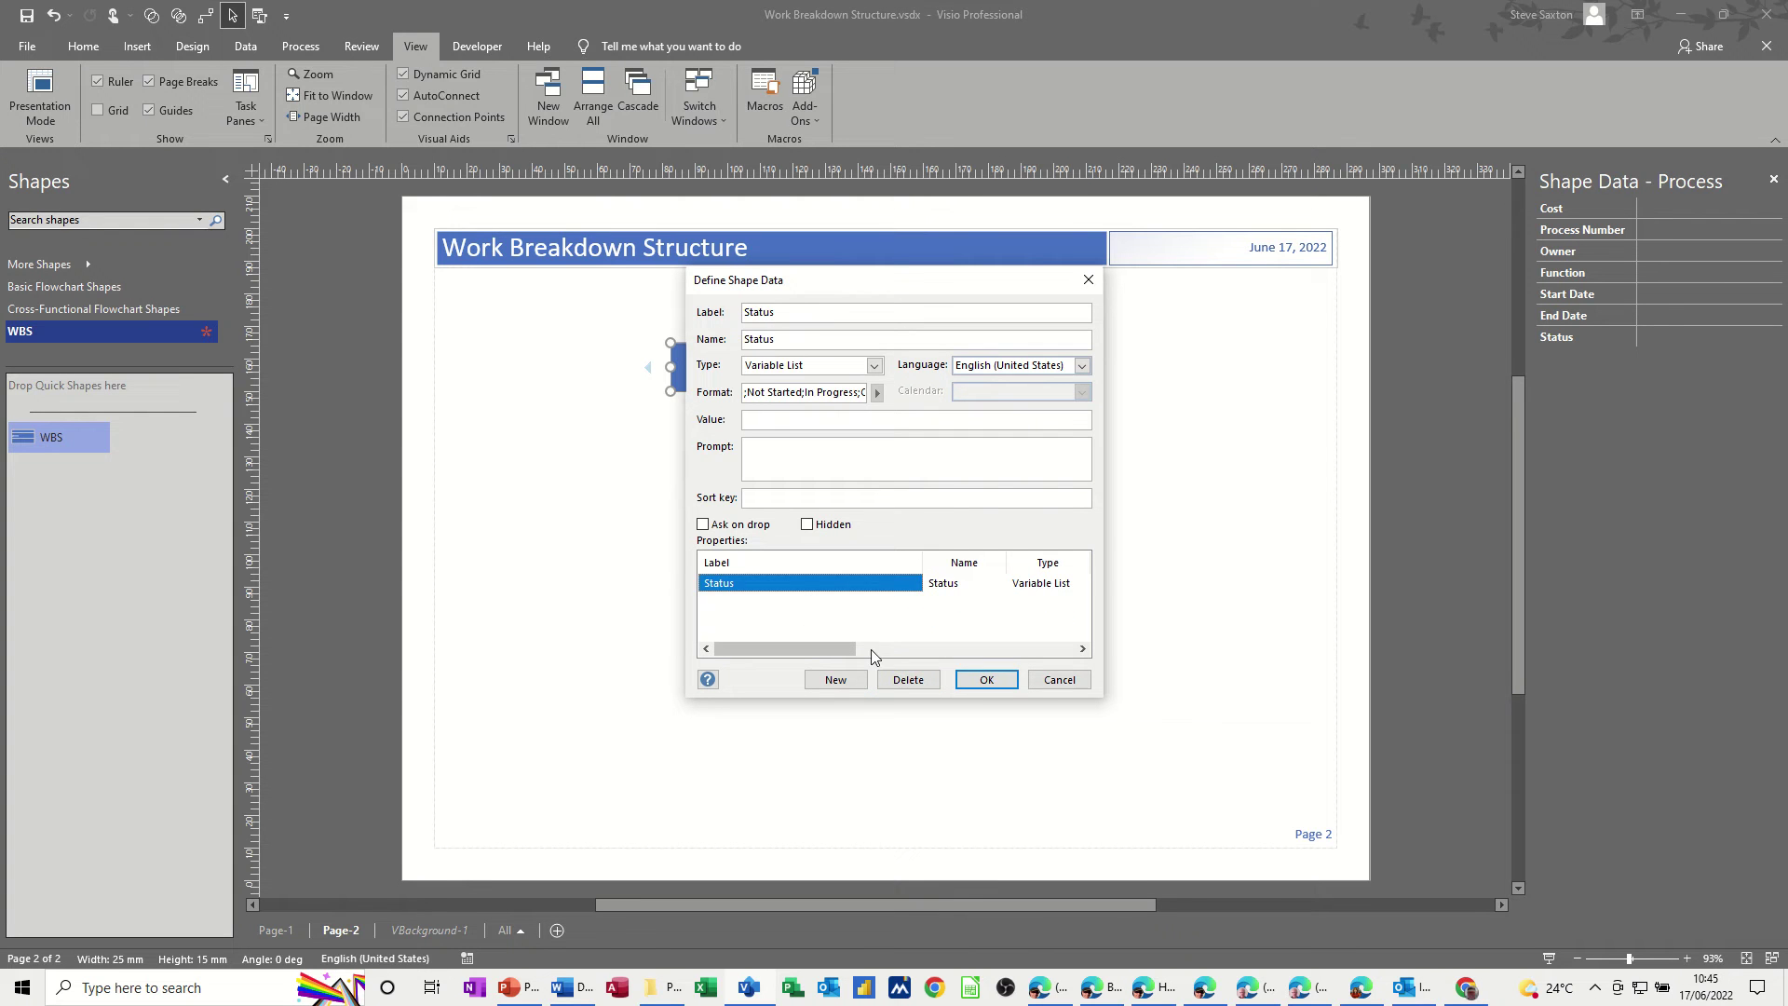
click(902, 681)
- Add Name, Budget (currency type) and % properties
click(833, 680)
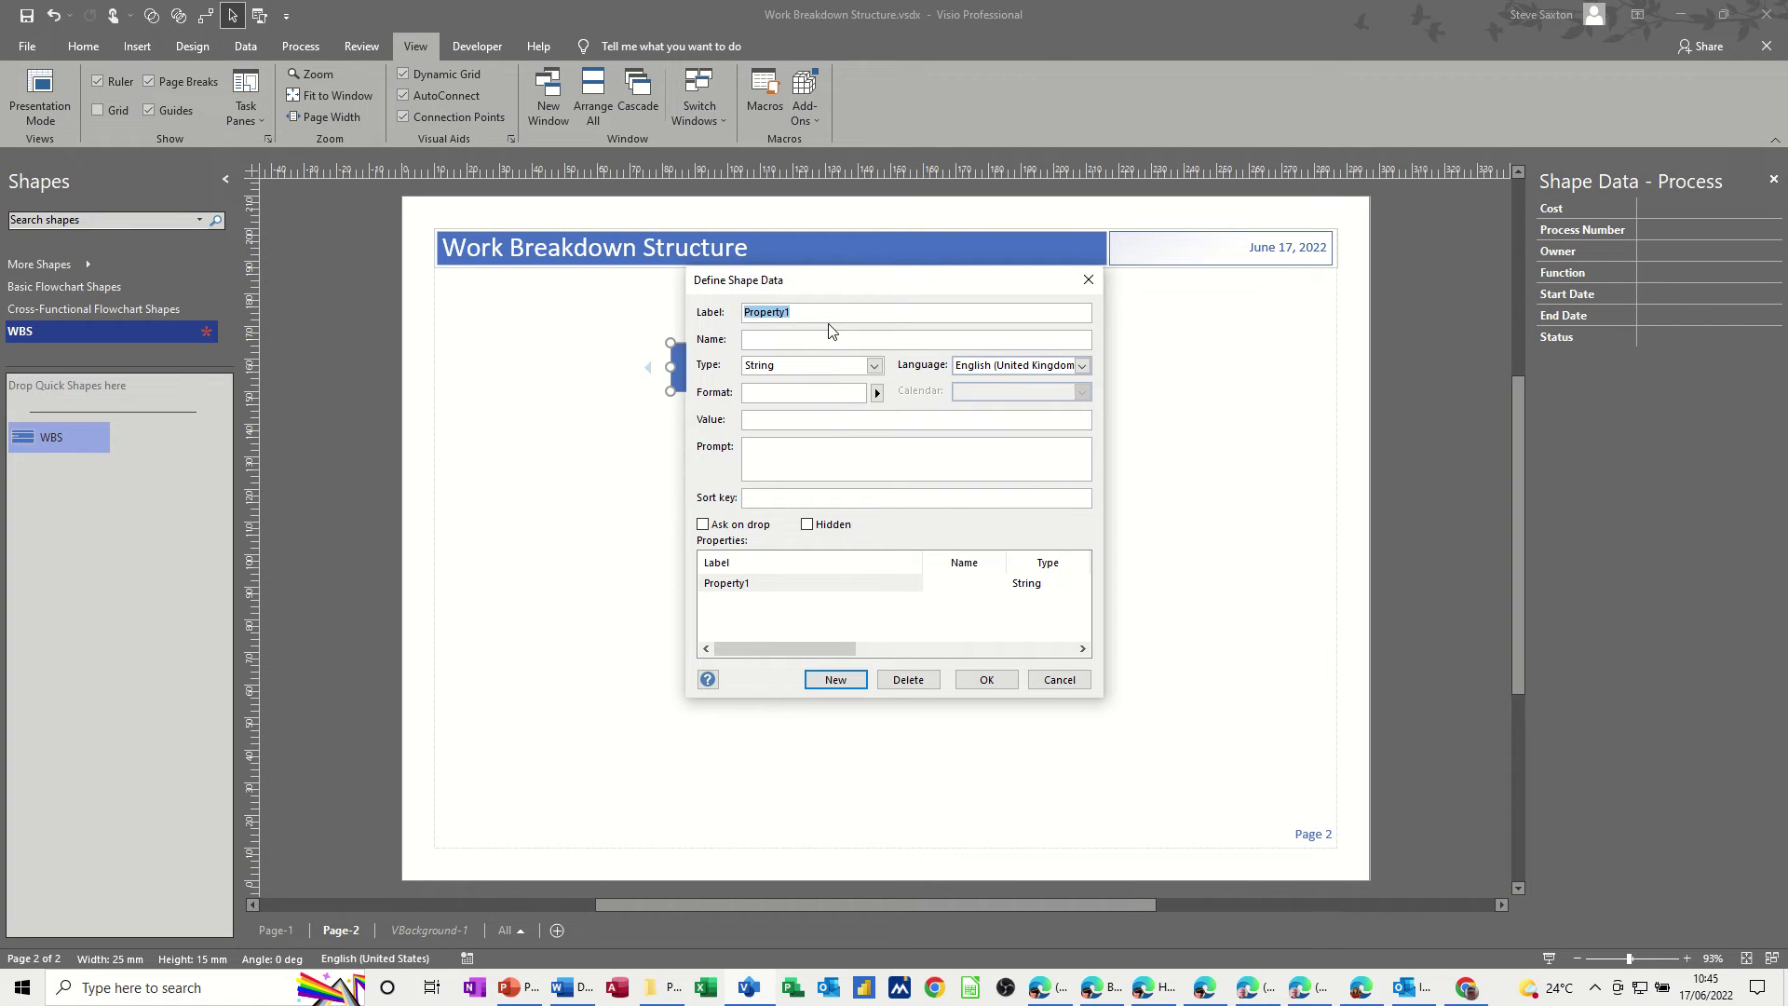
text(Name)
click(836, 680)
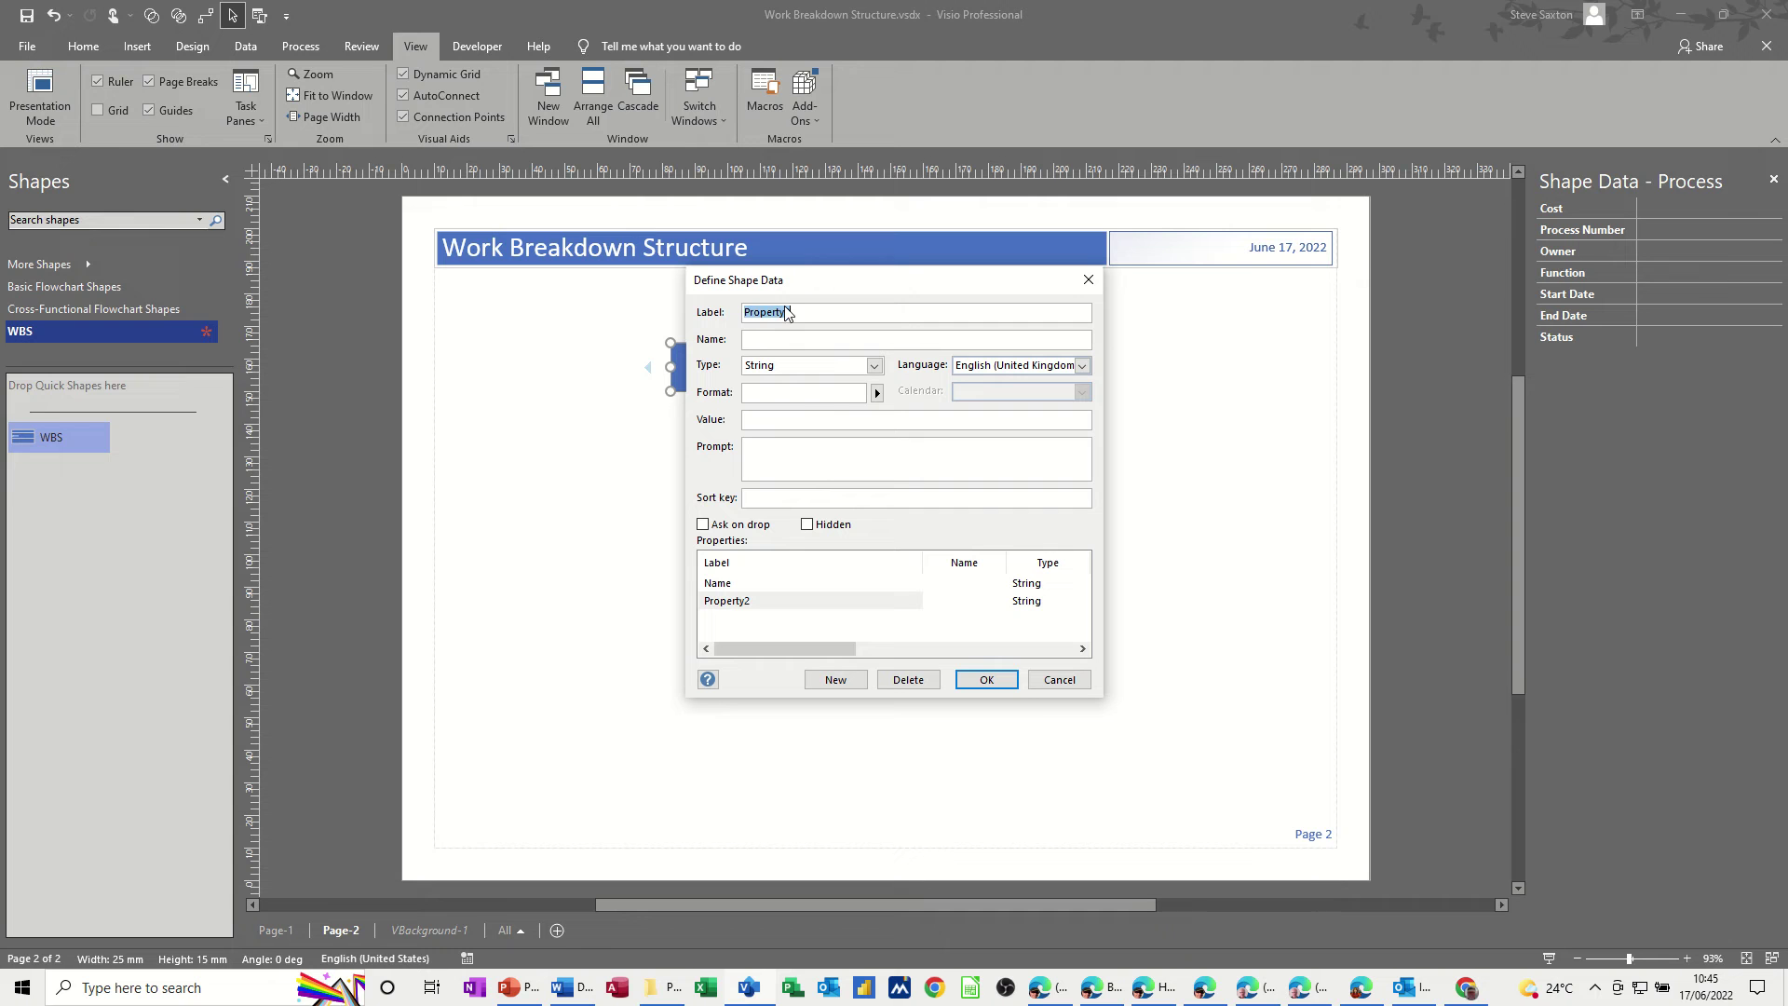
text(Budget)
click(875, 365)
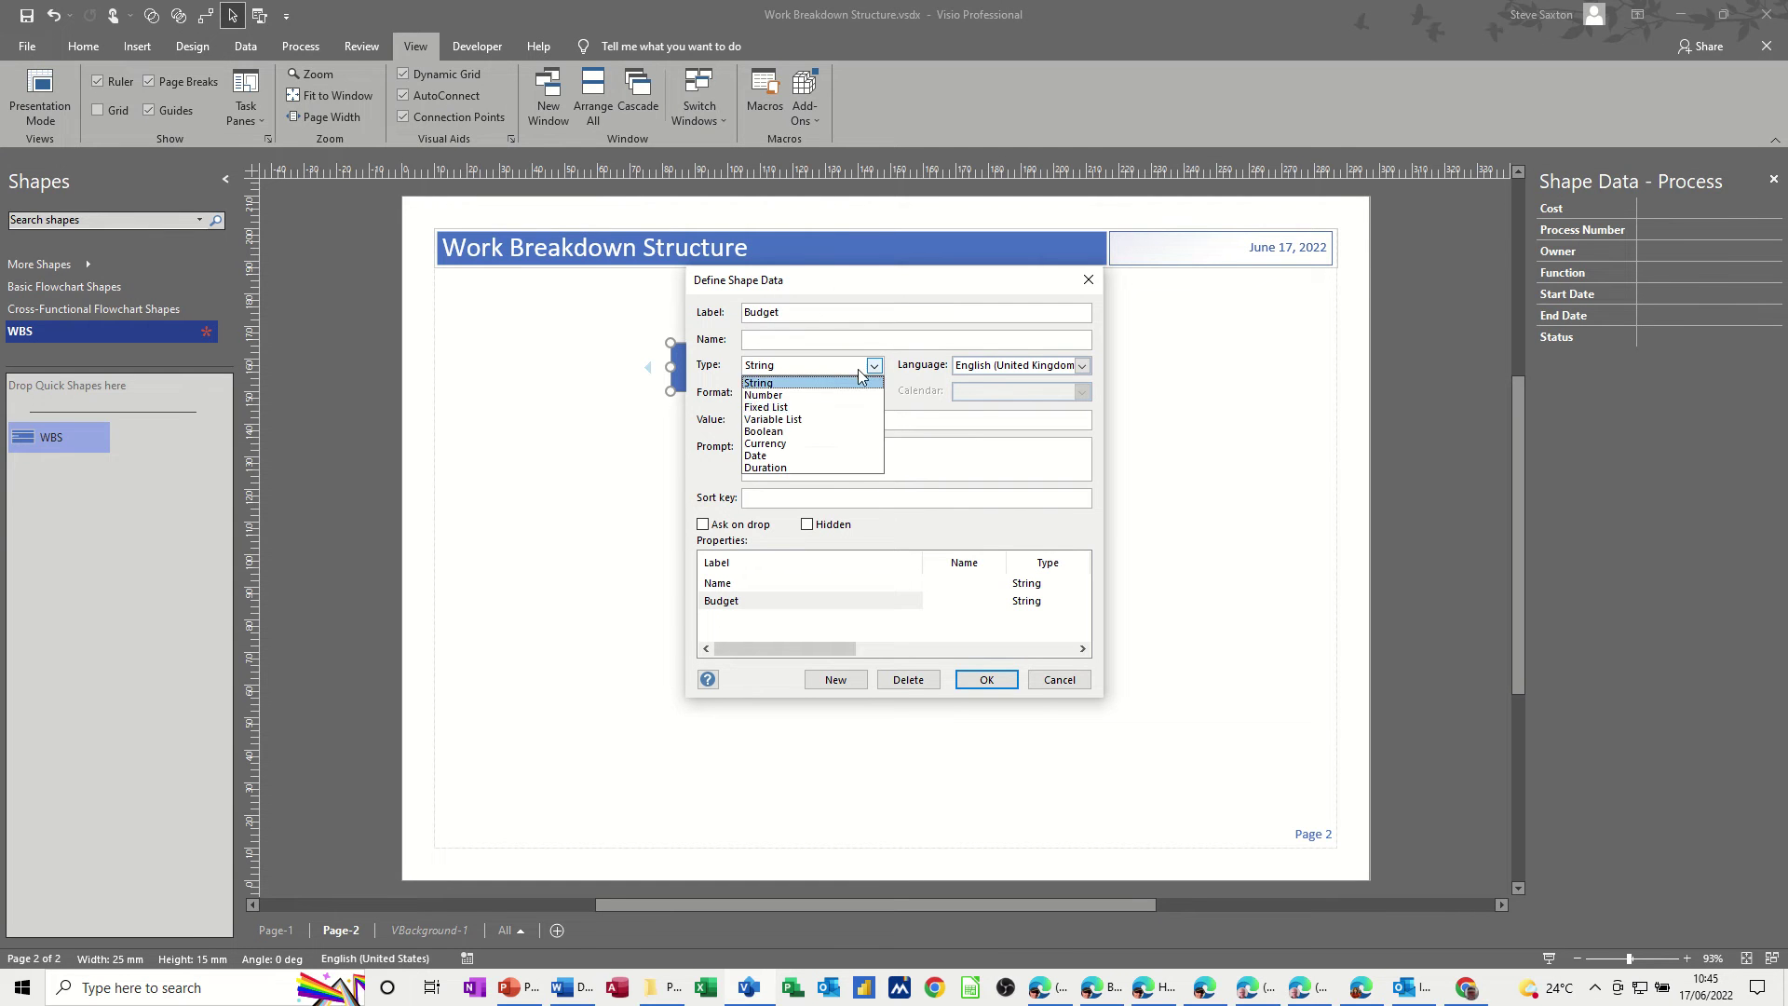
click(801, 443)
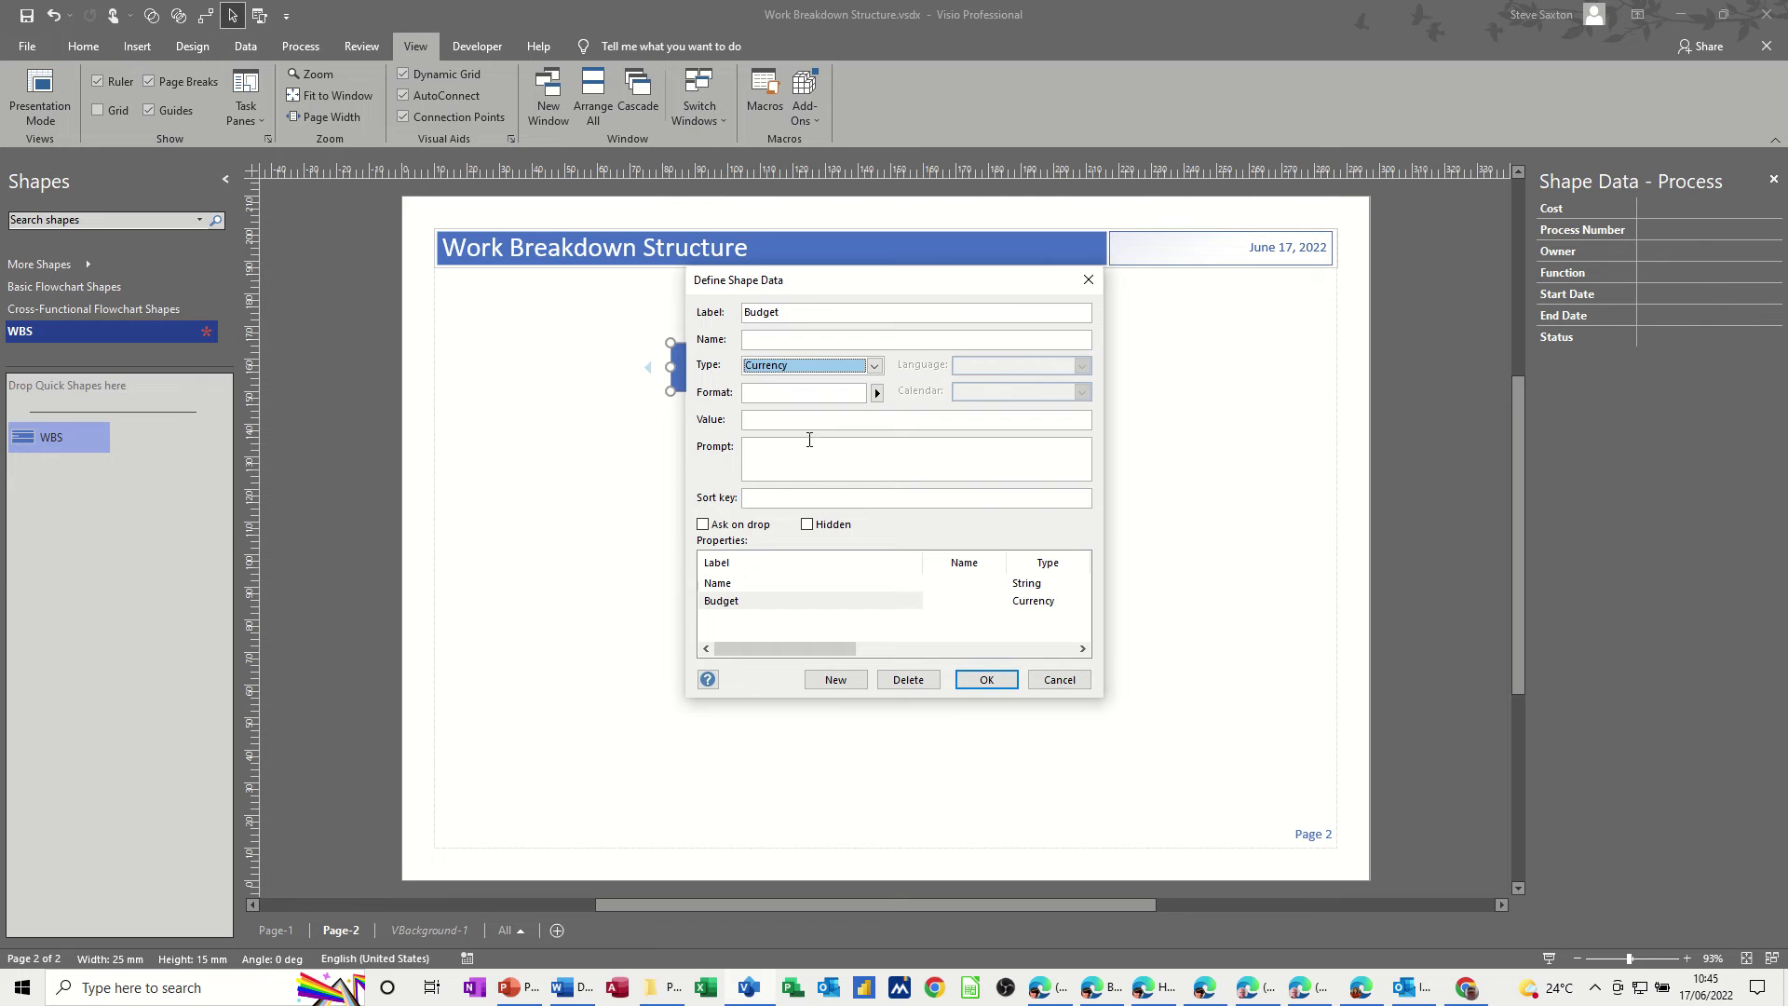
click(829, 690)
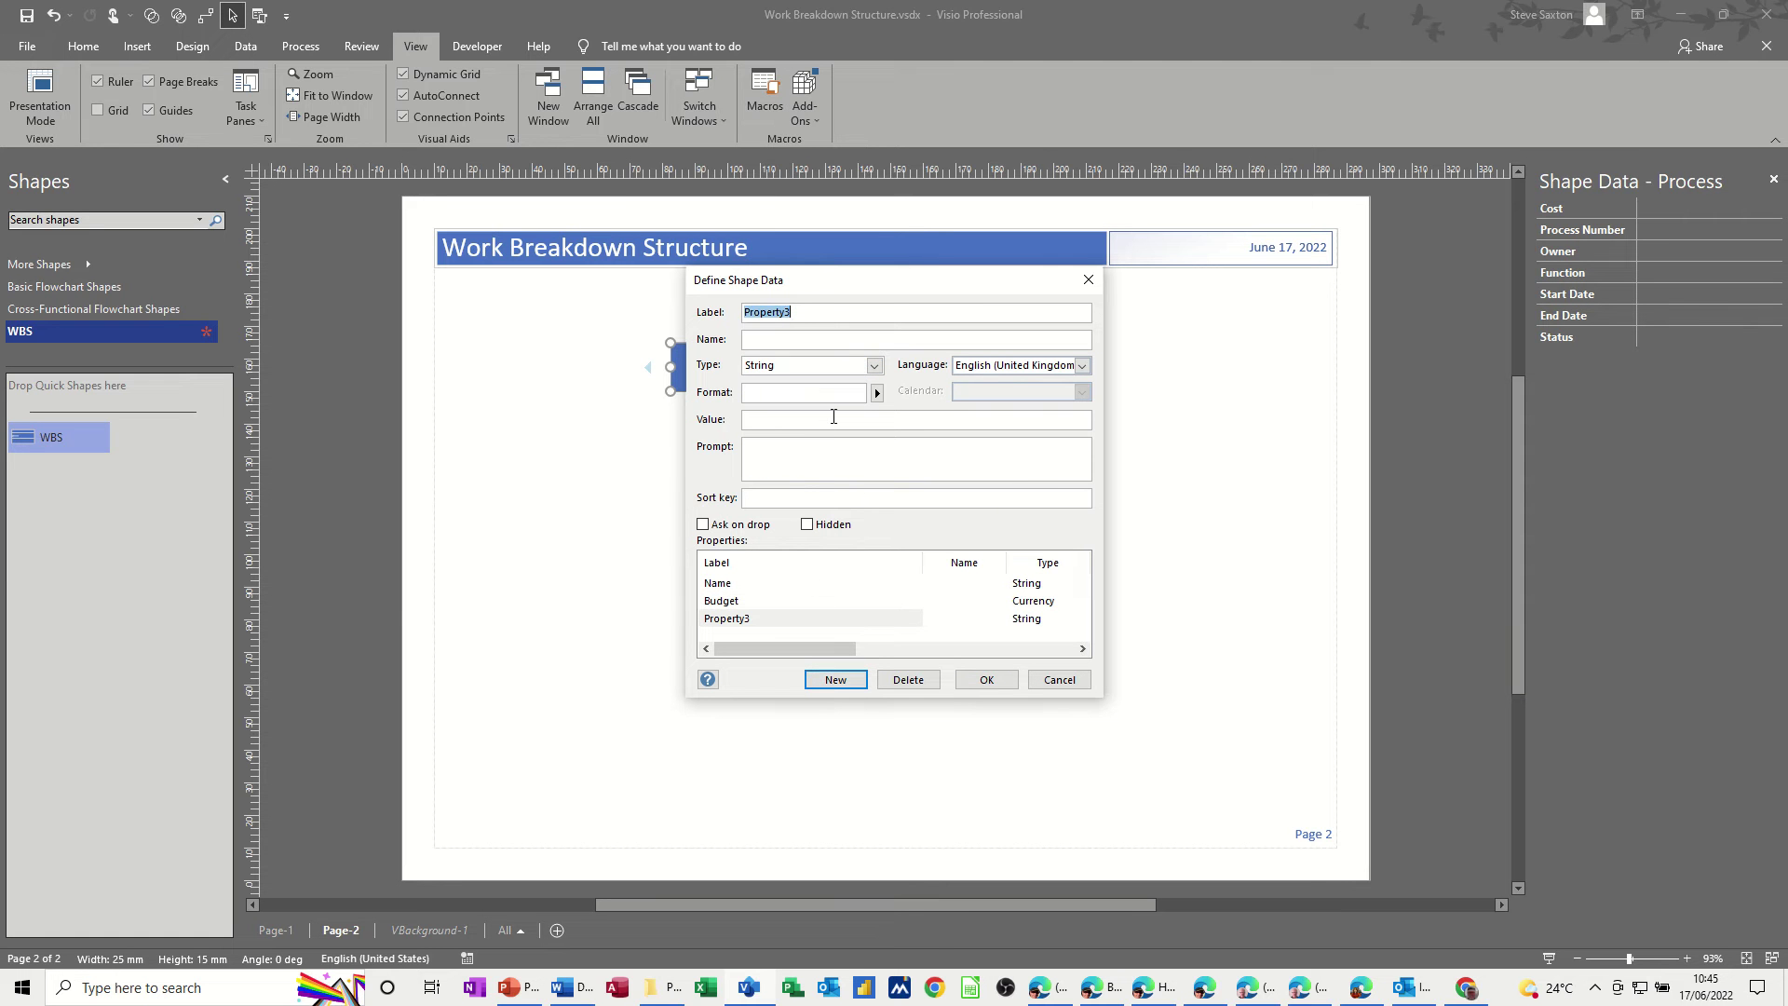
text(%)
- Give Name, Budget and % sort keys in that order and confirm the fields
click(729, 585)
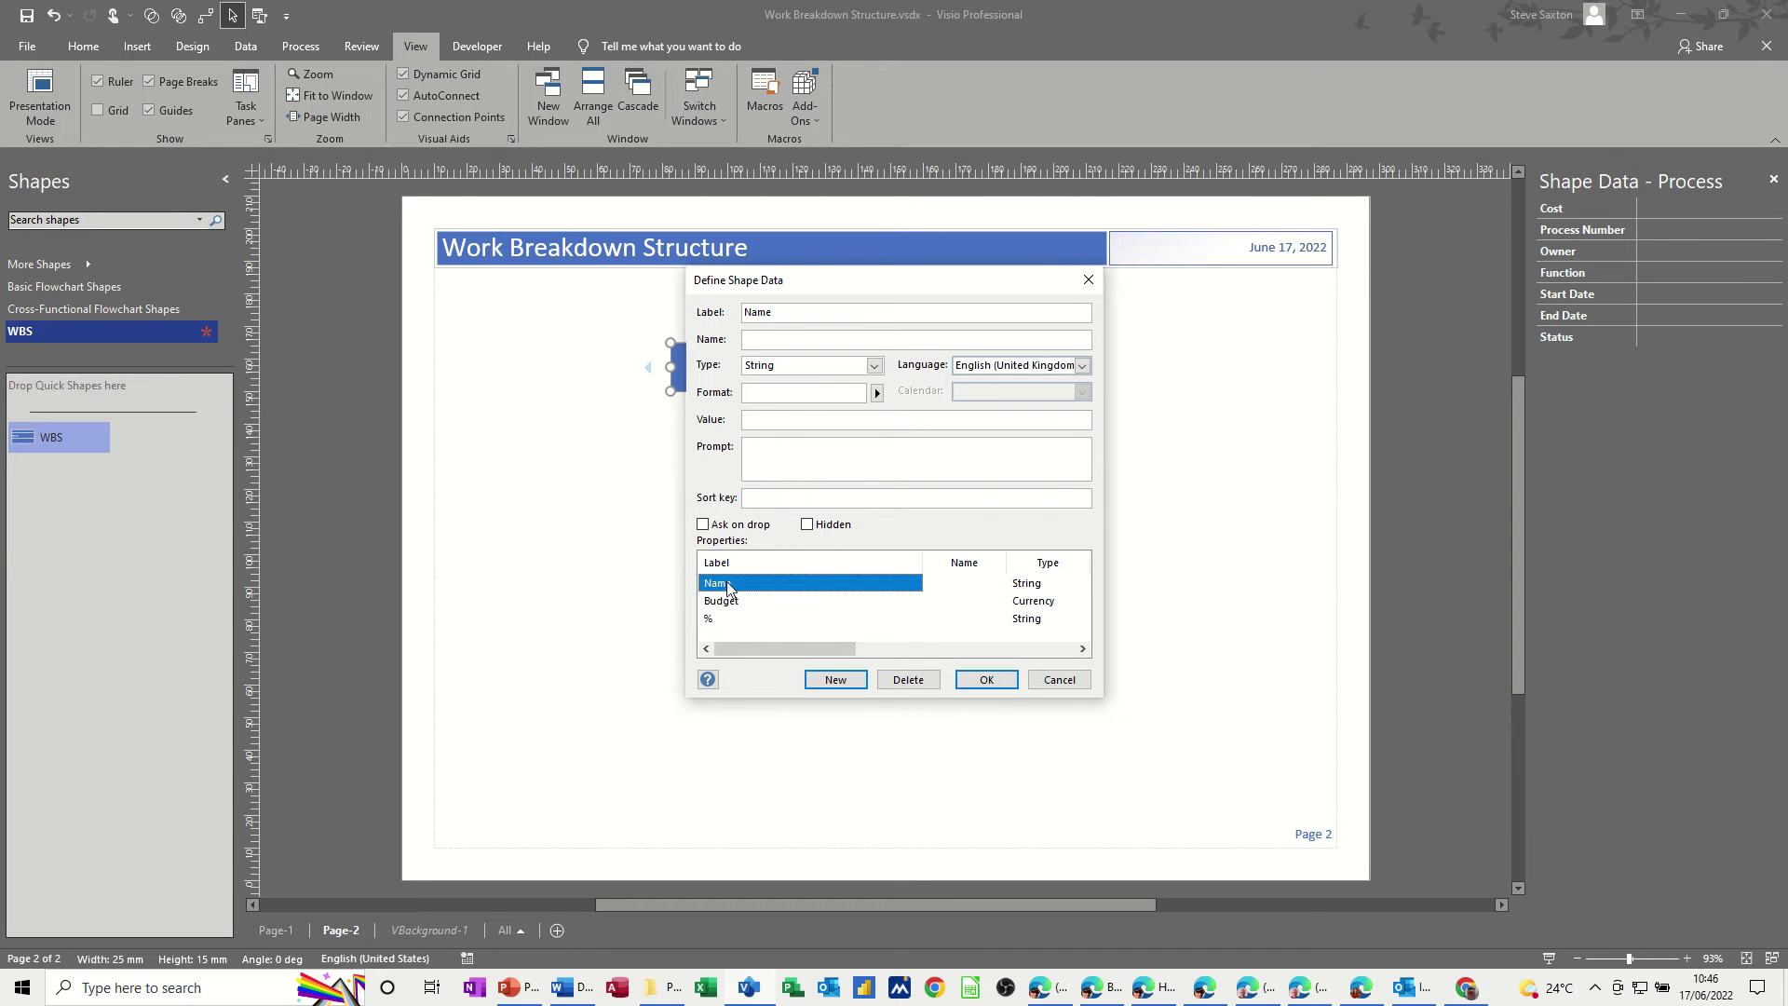
click(754, 498)
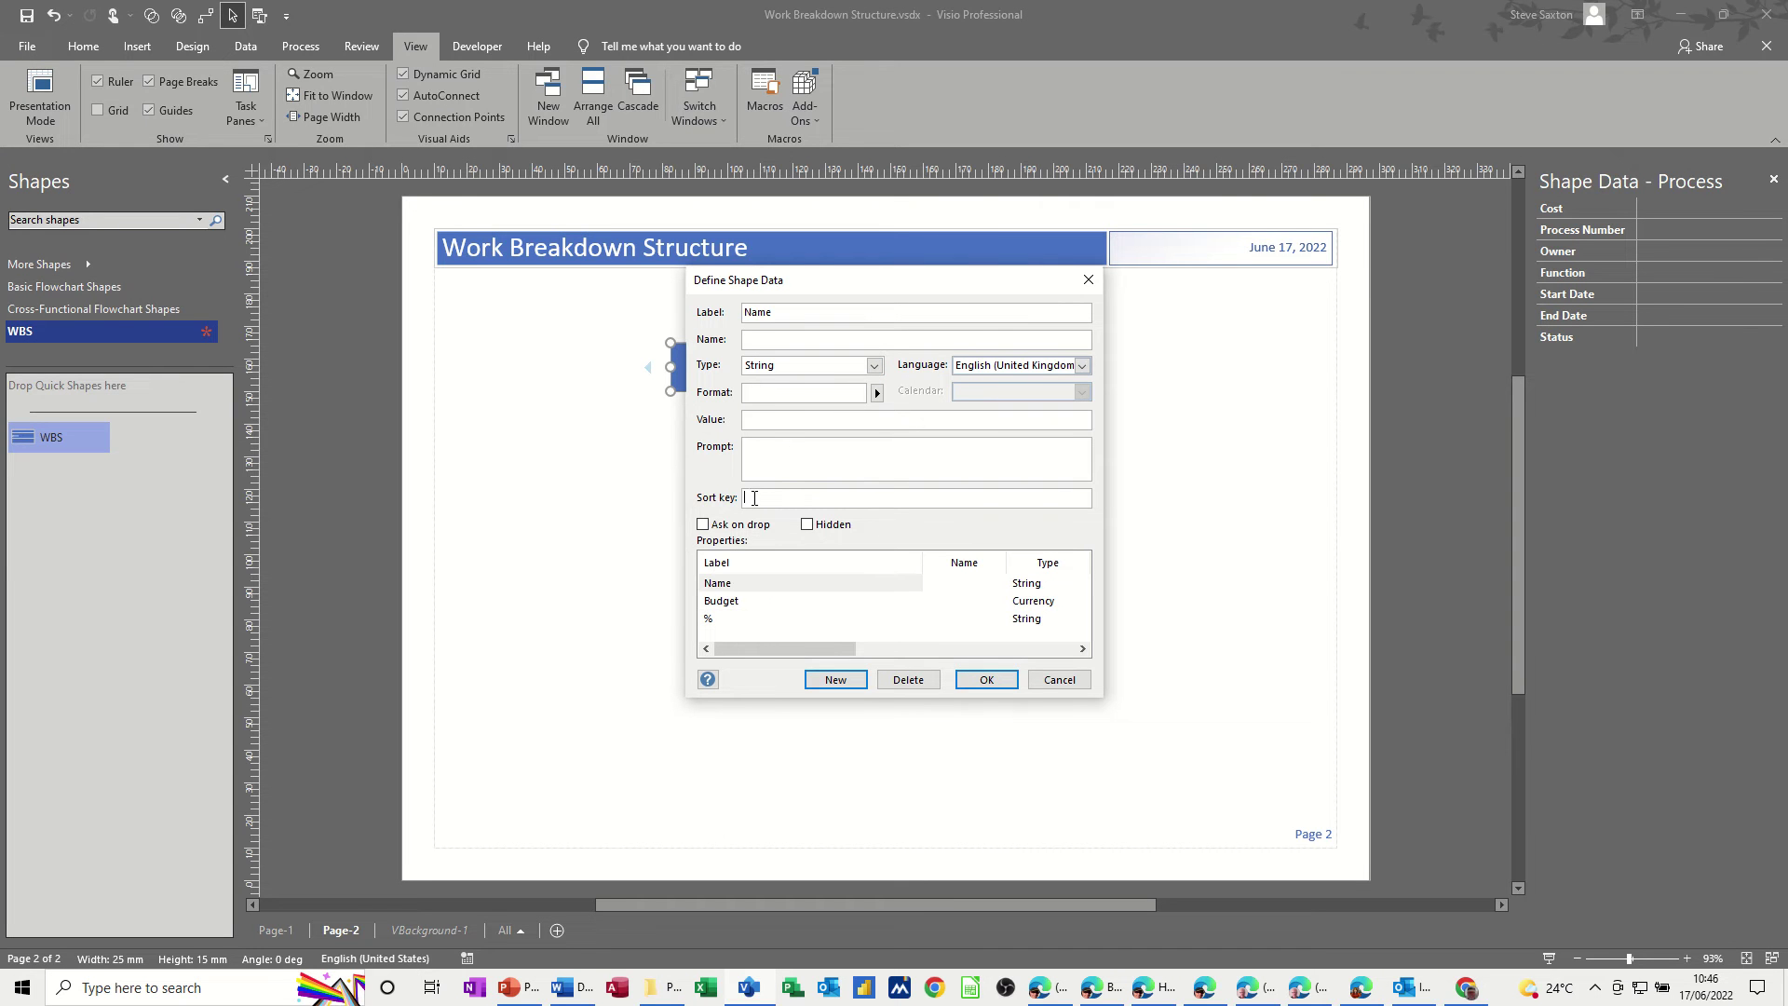
click(732, 603)
click(757, 503)
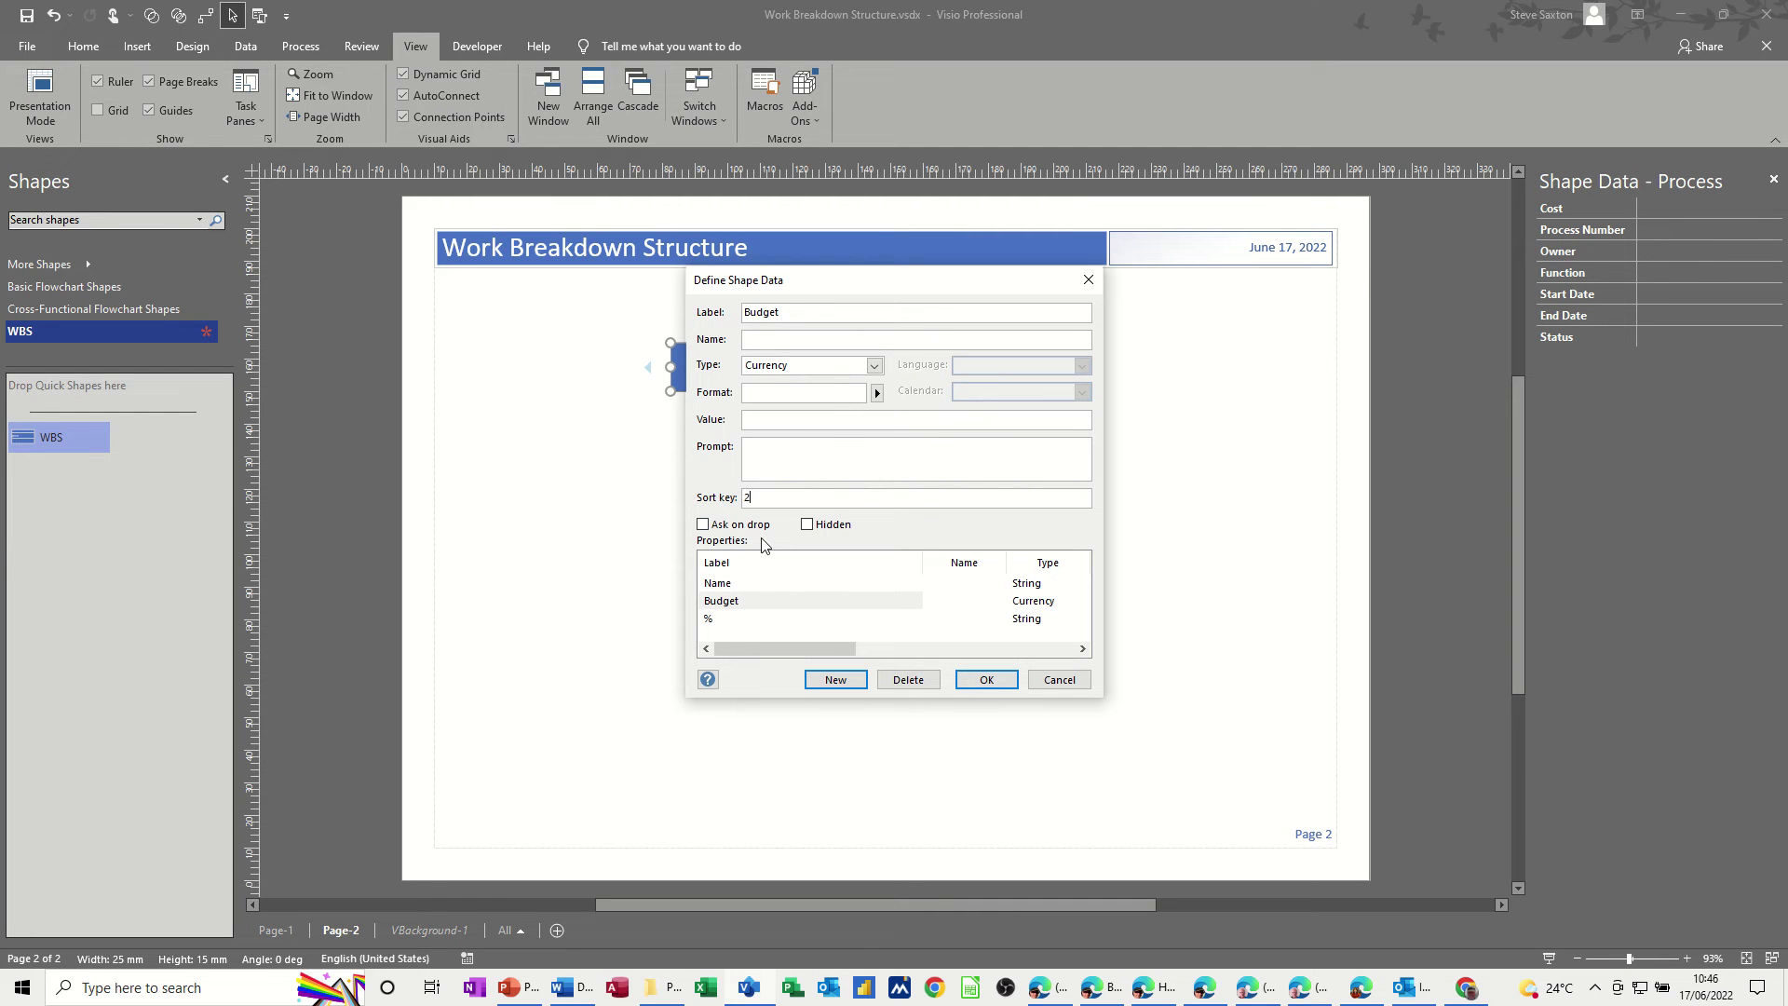
click(732, 619)
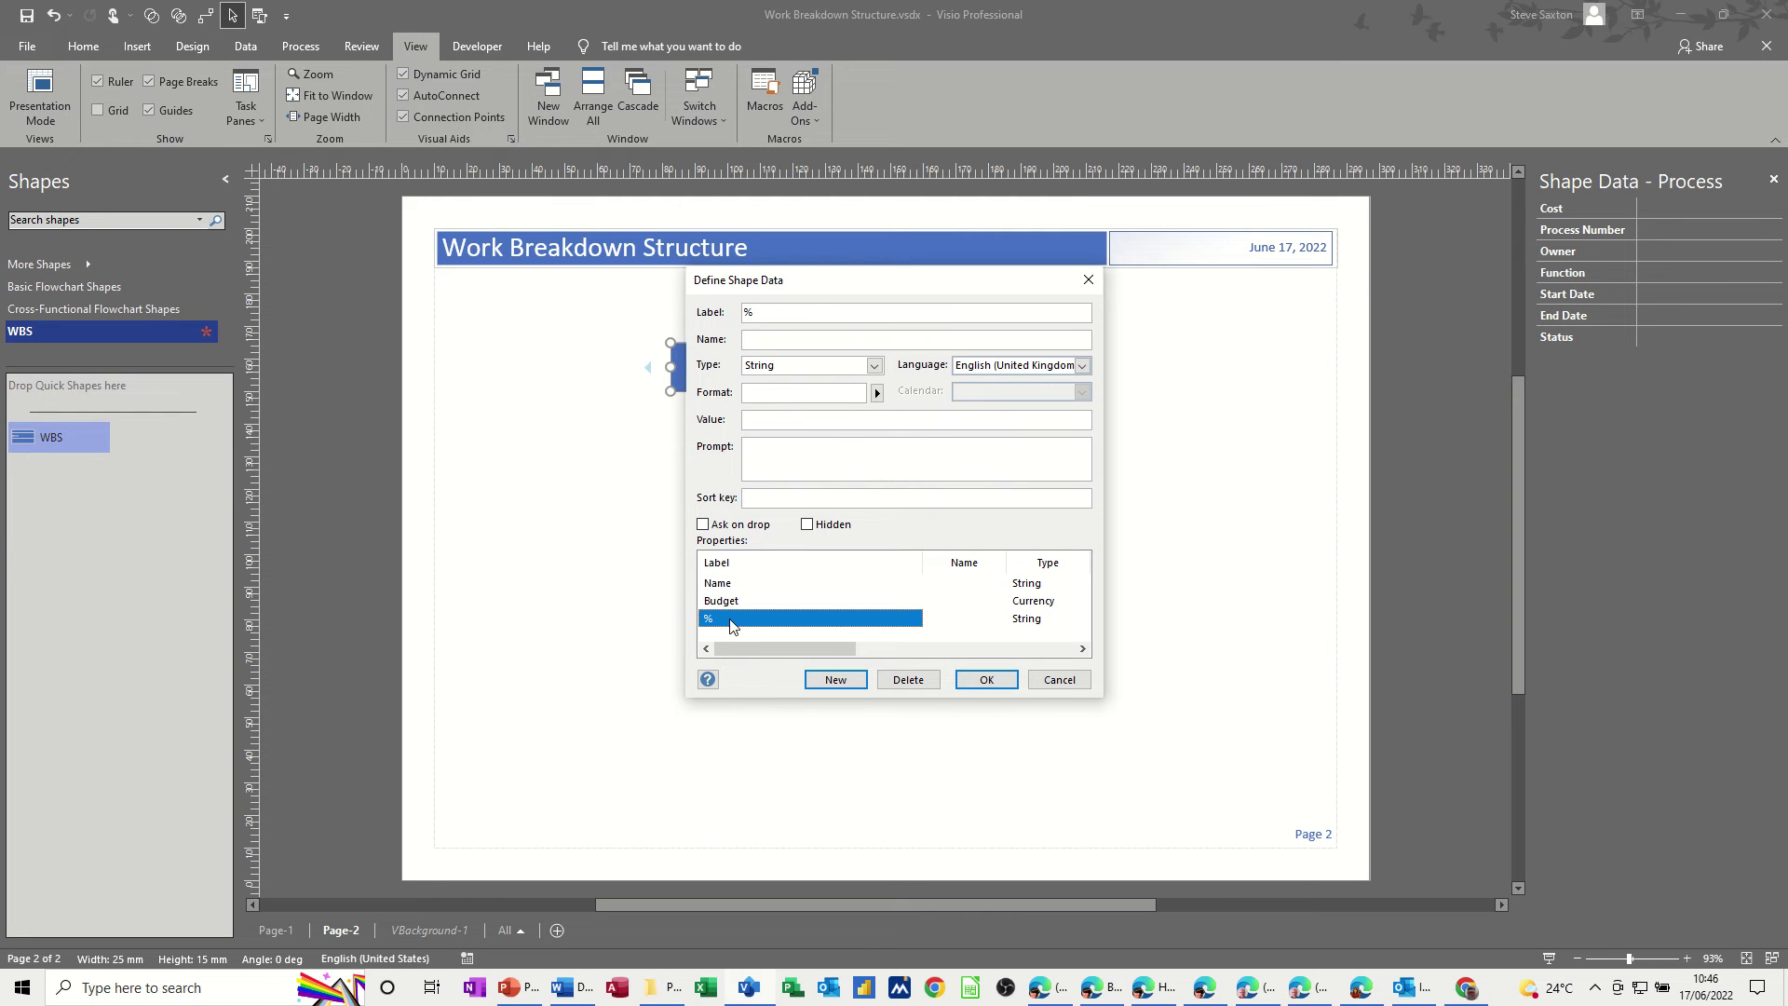
click(755, 499)
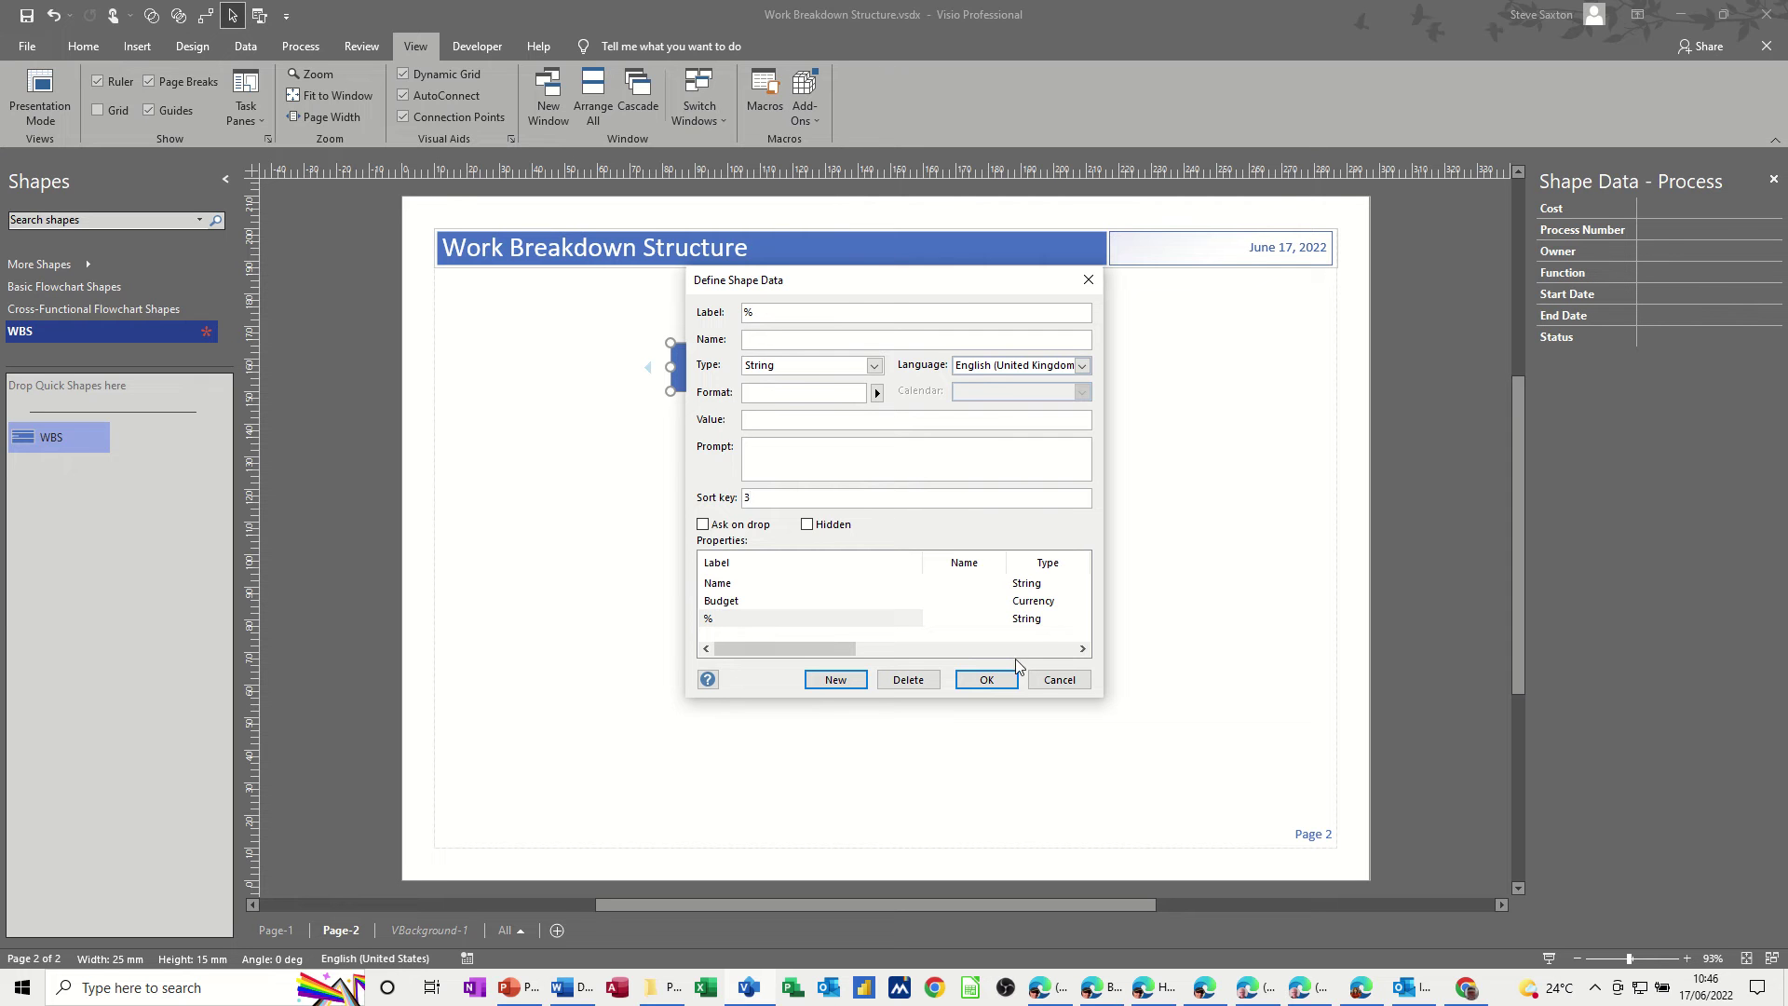
click(985, 681)
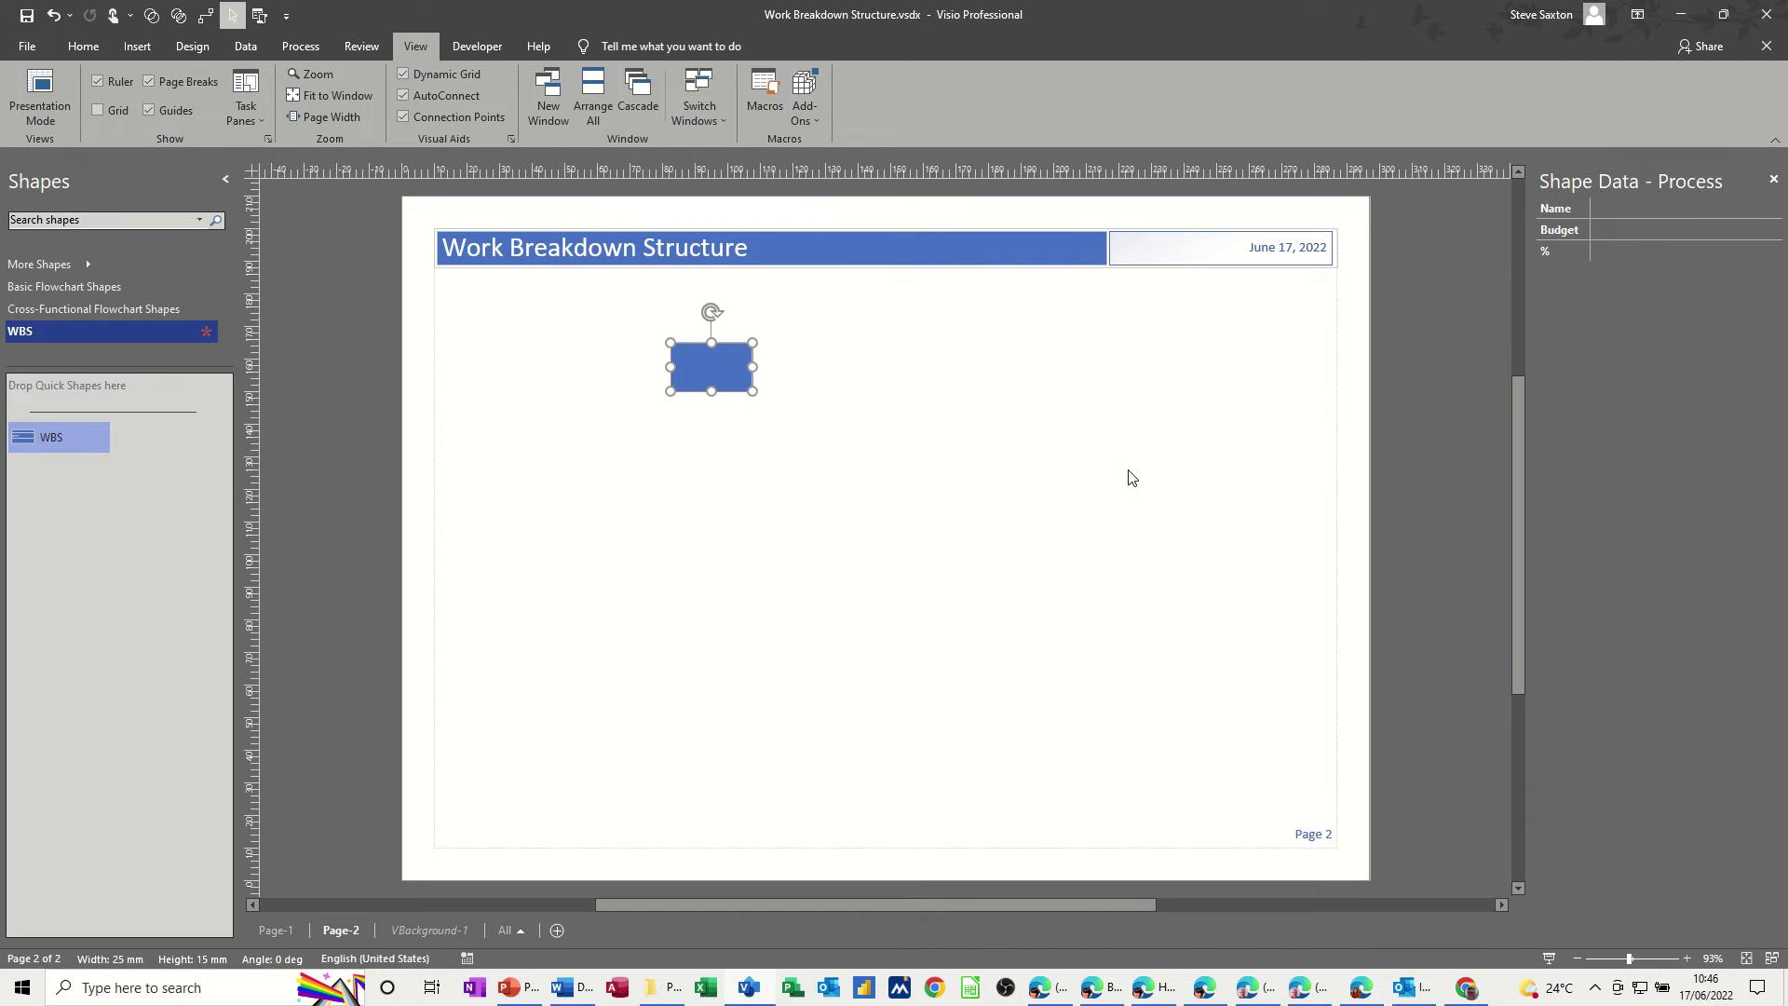
- Create a new data graphic with a Name text item at Left, Top, label not shown
click(241, 56)
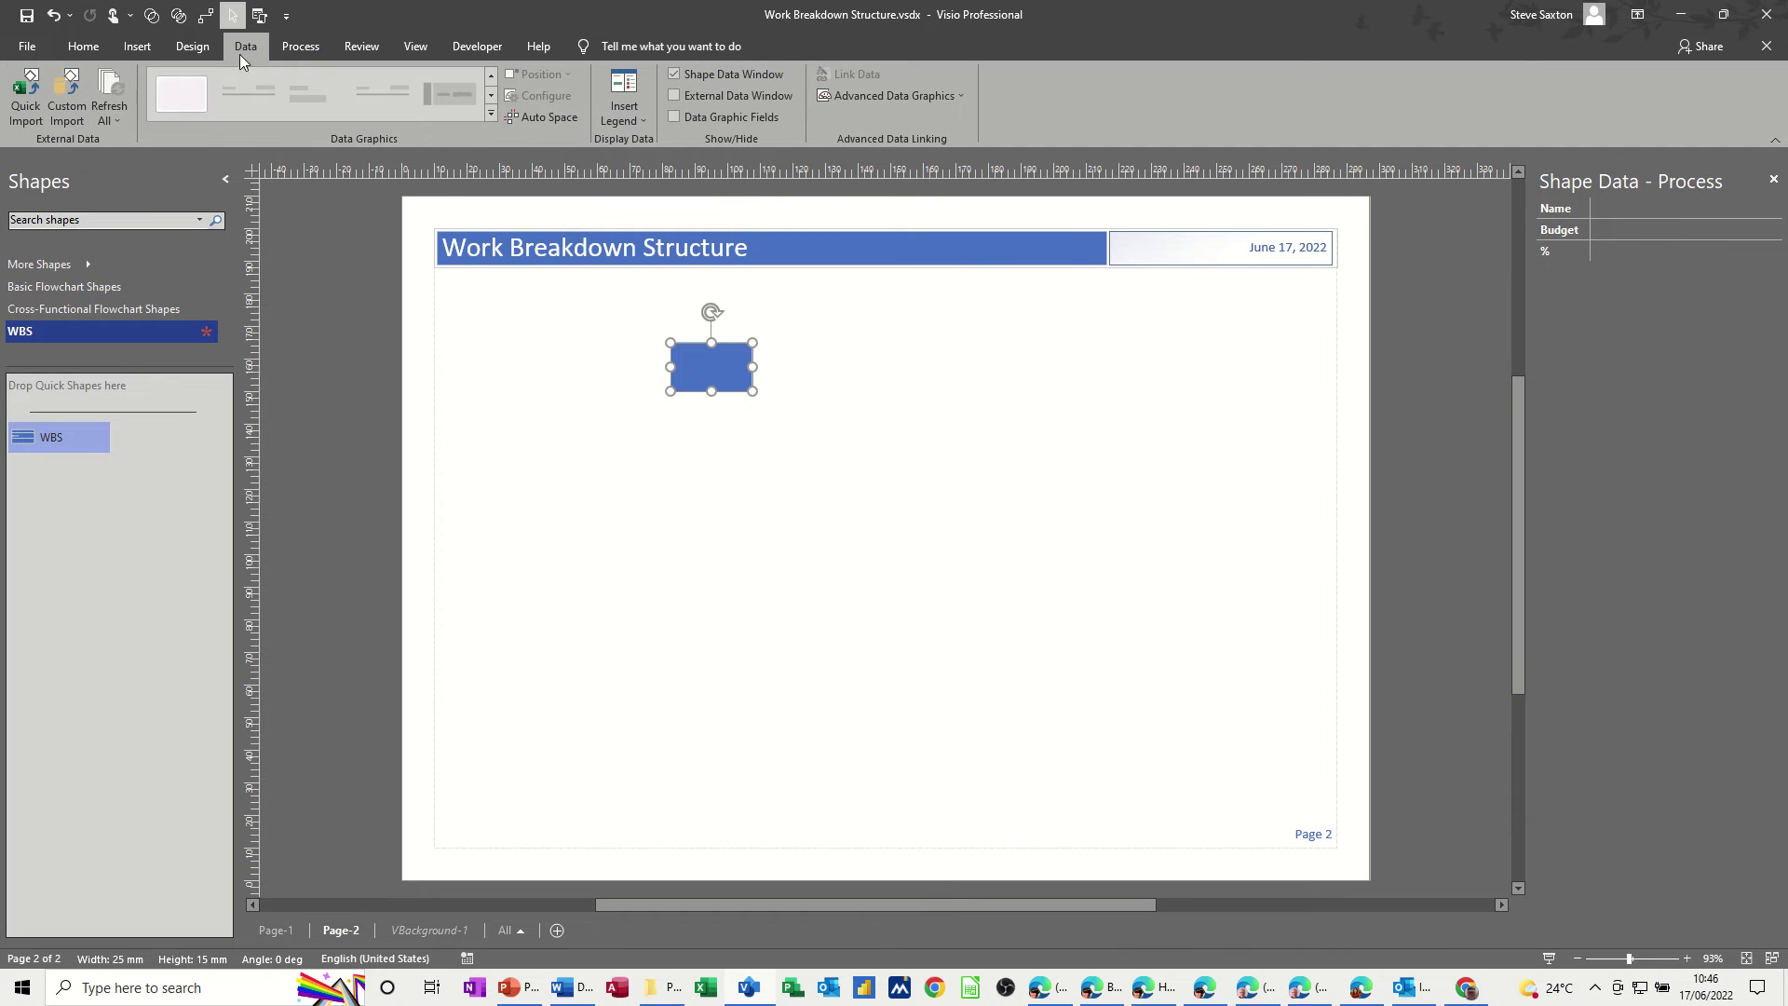
click(868, 97)
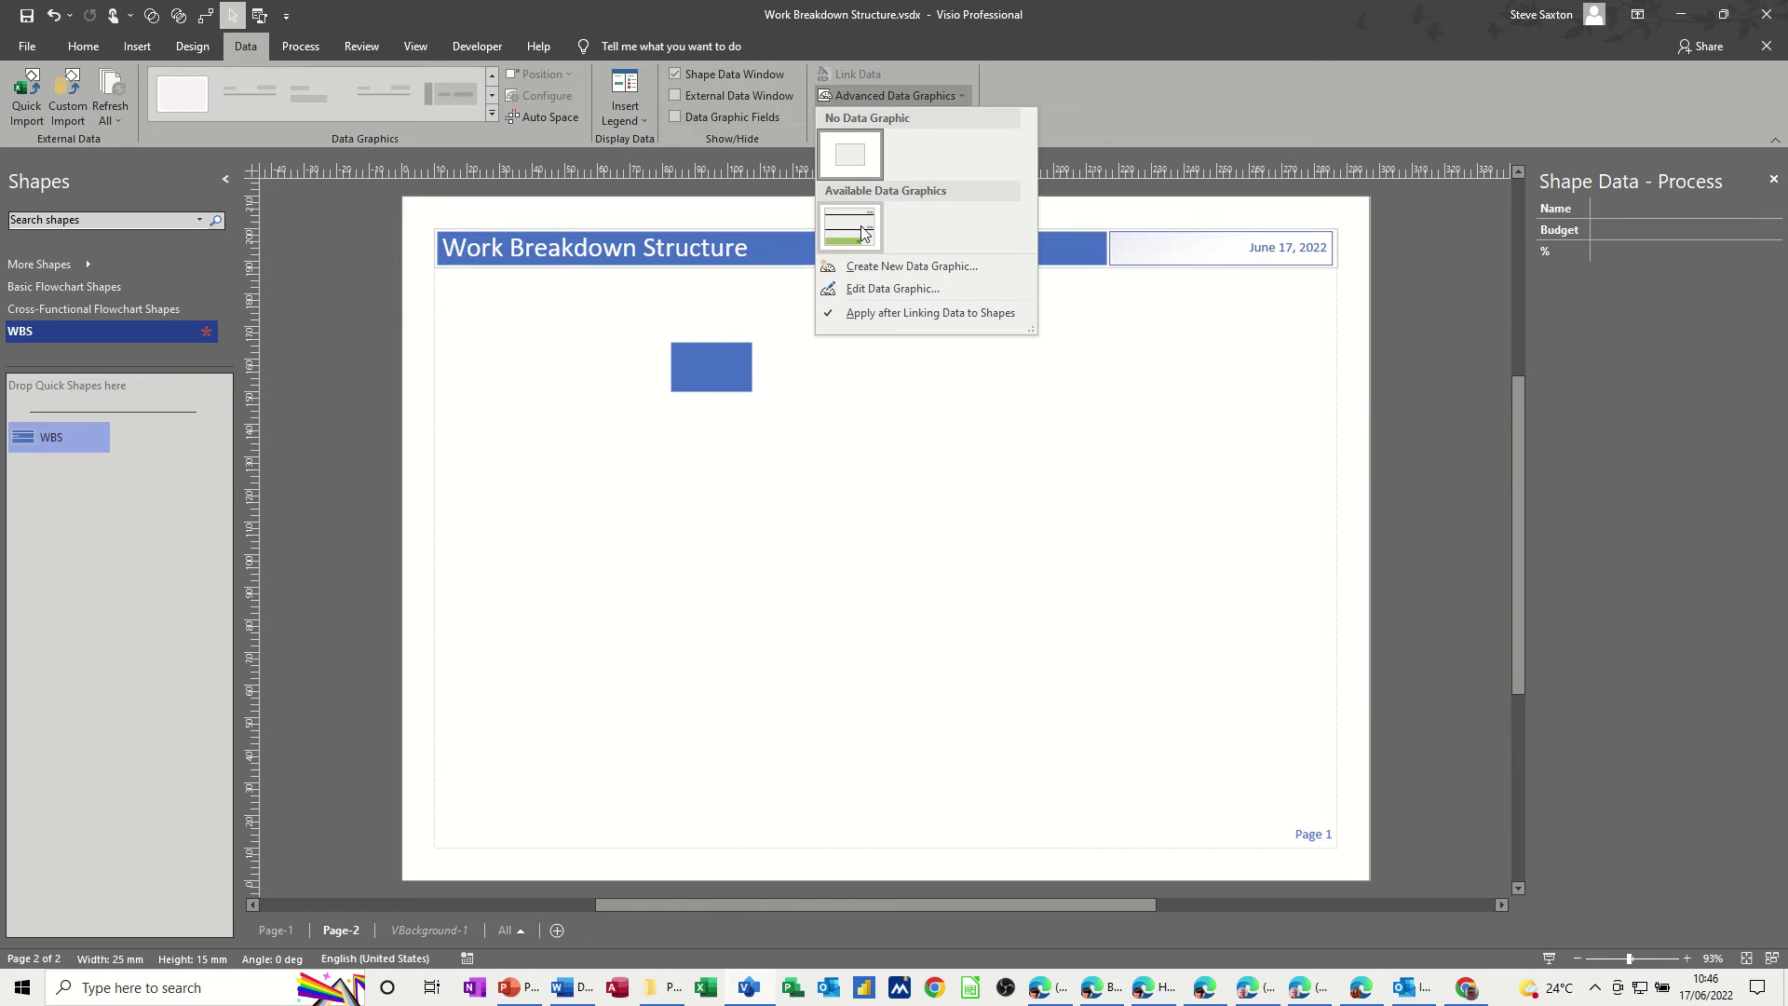
click(907, 265)
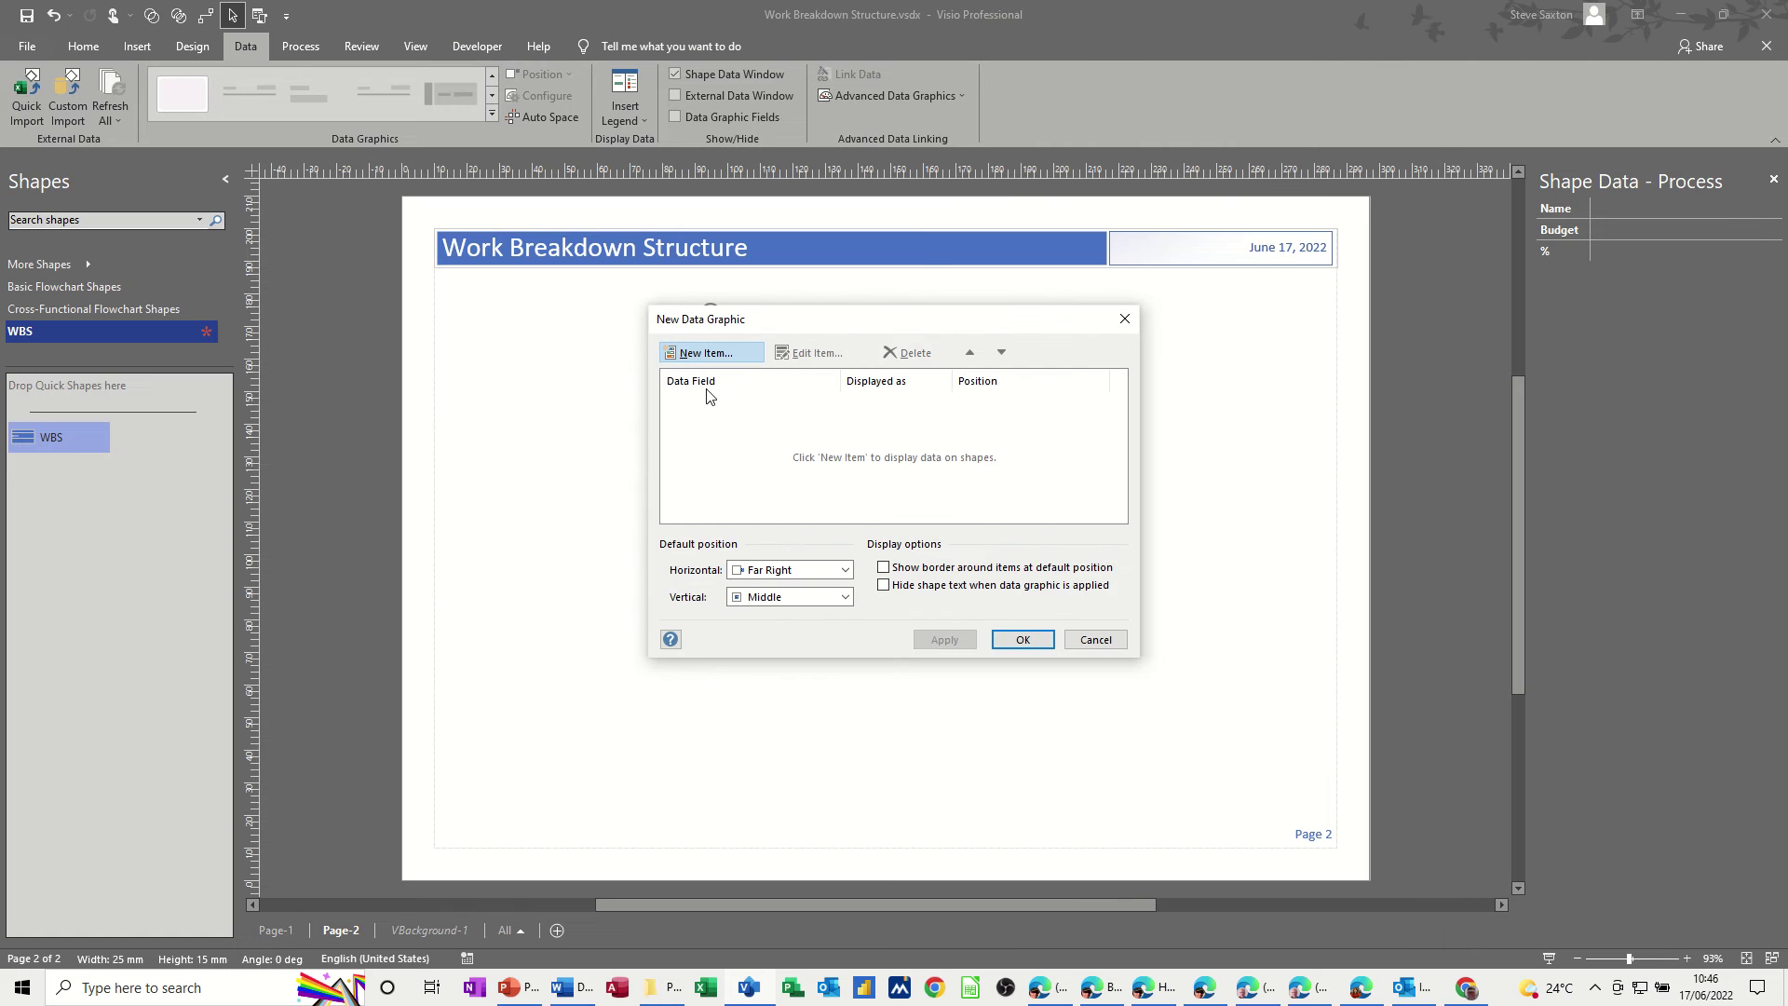
click(752, 361)
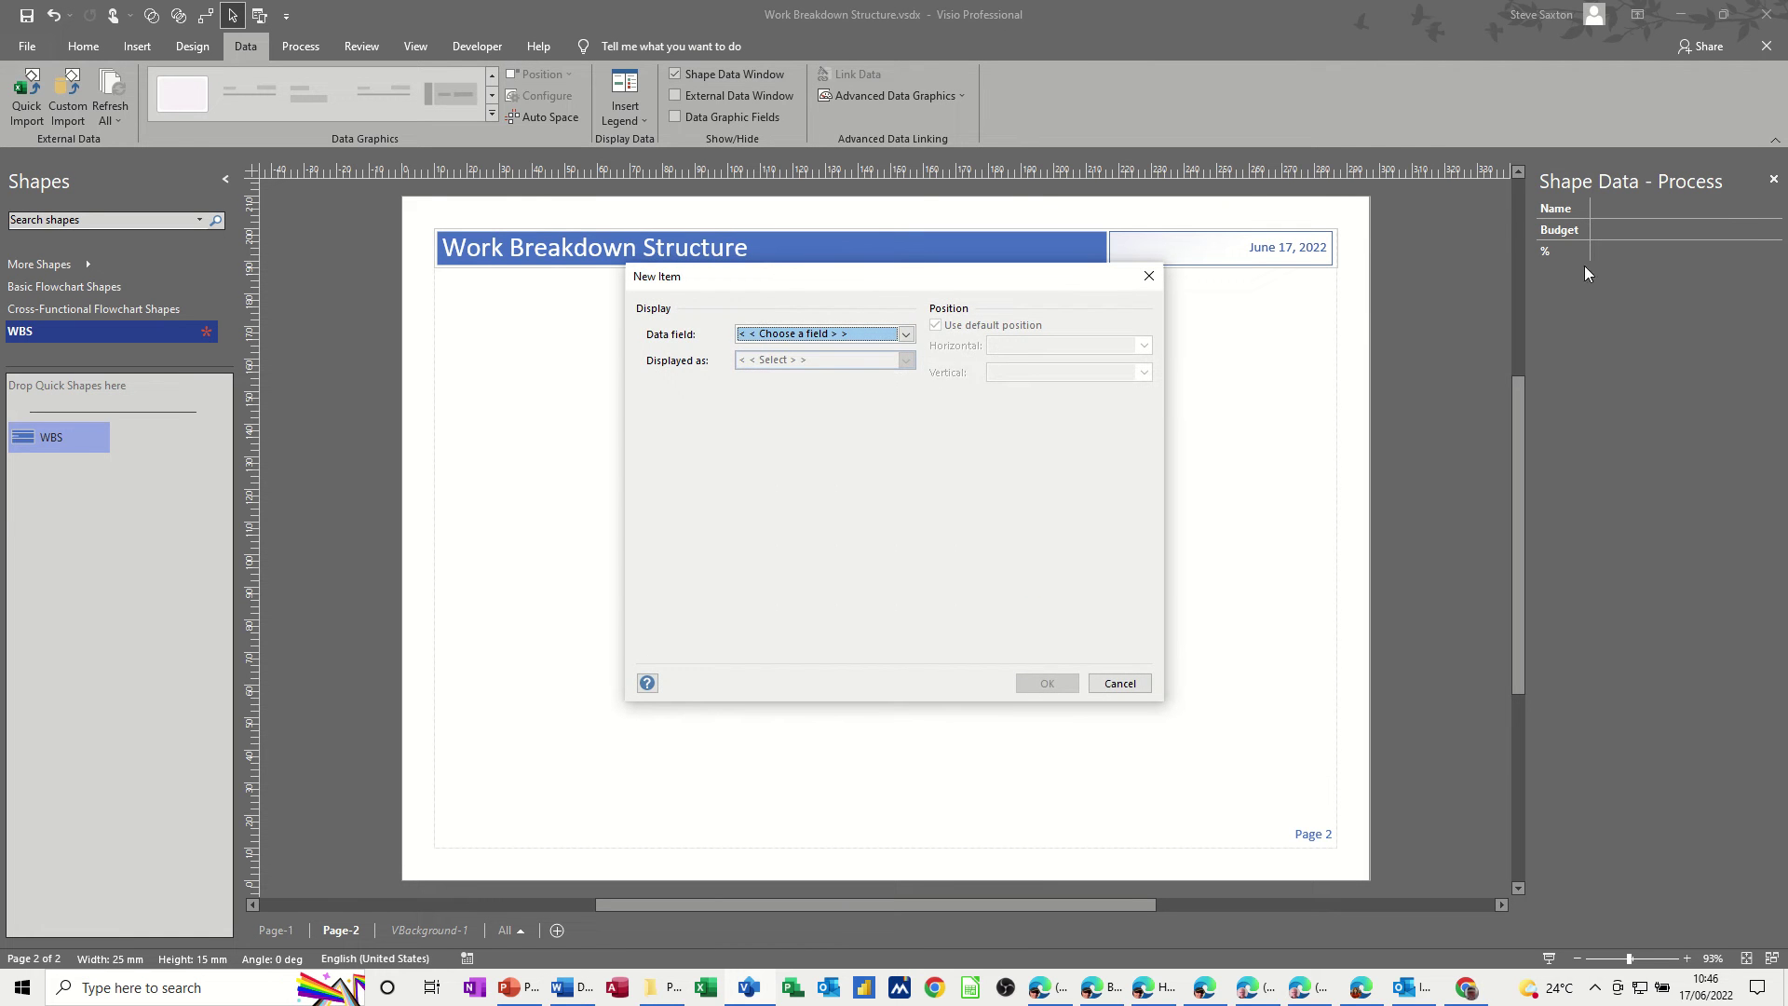
click(905, 334)
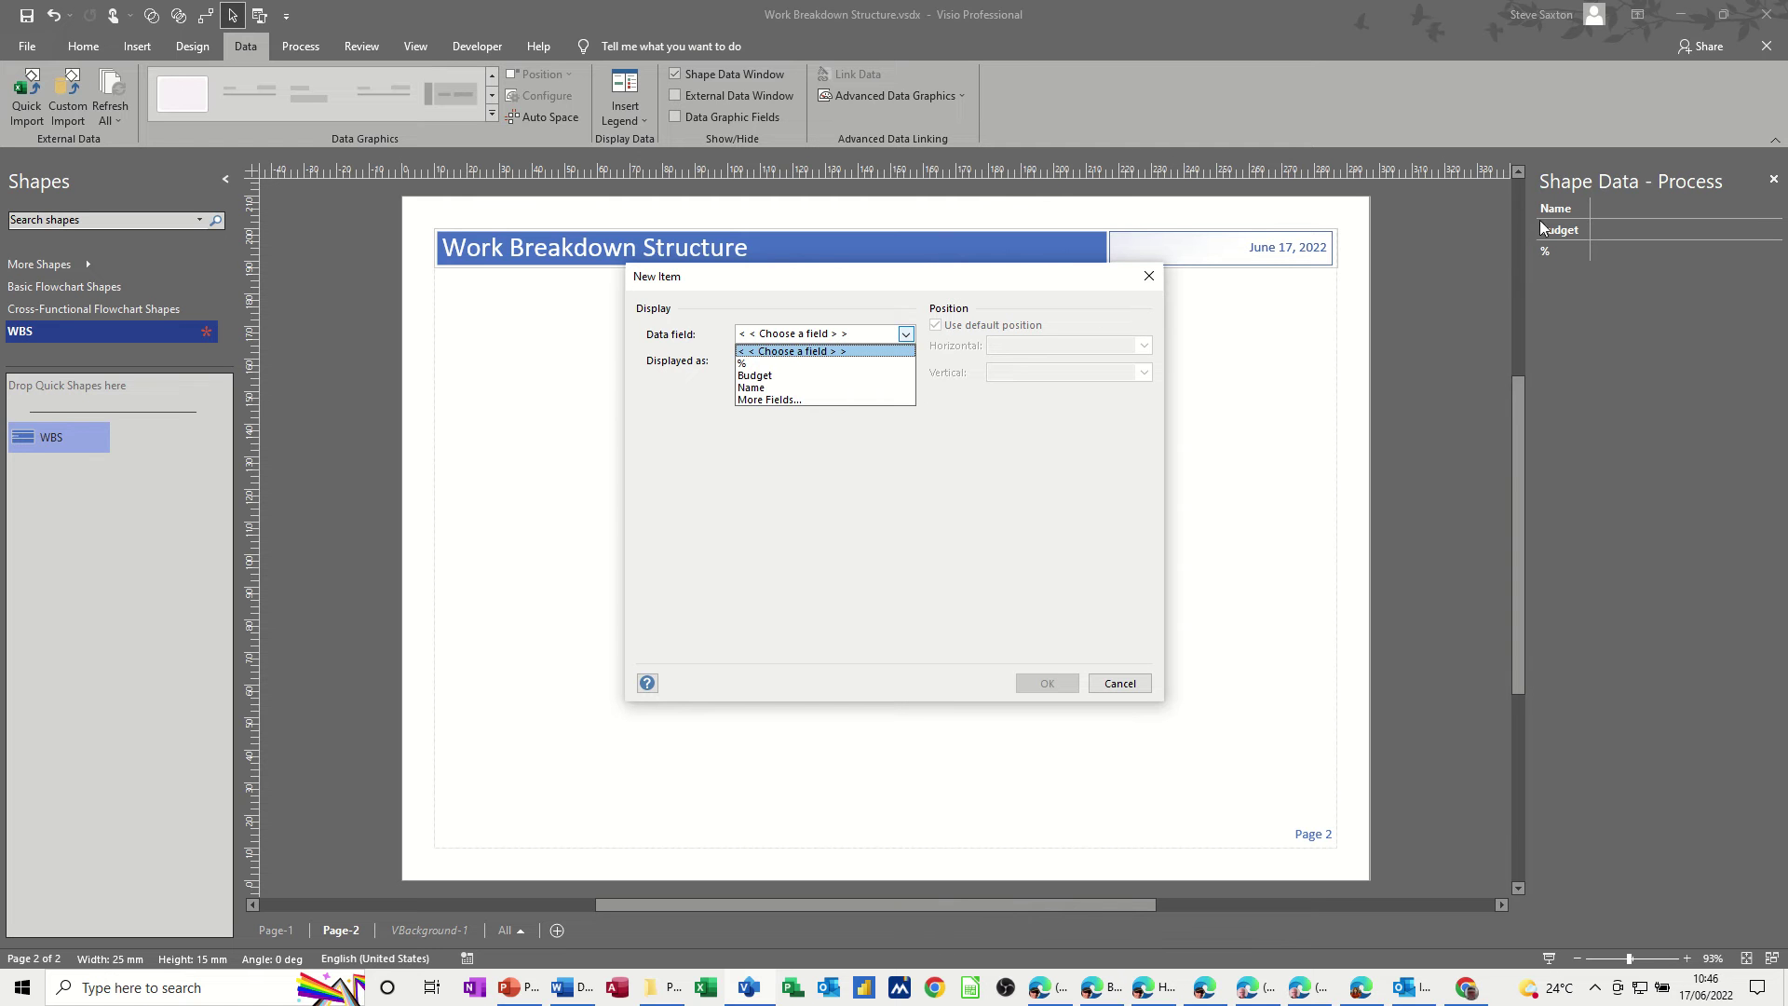
click(790, 384)
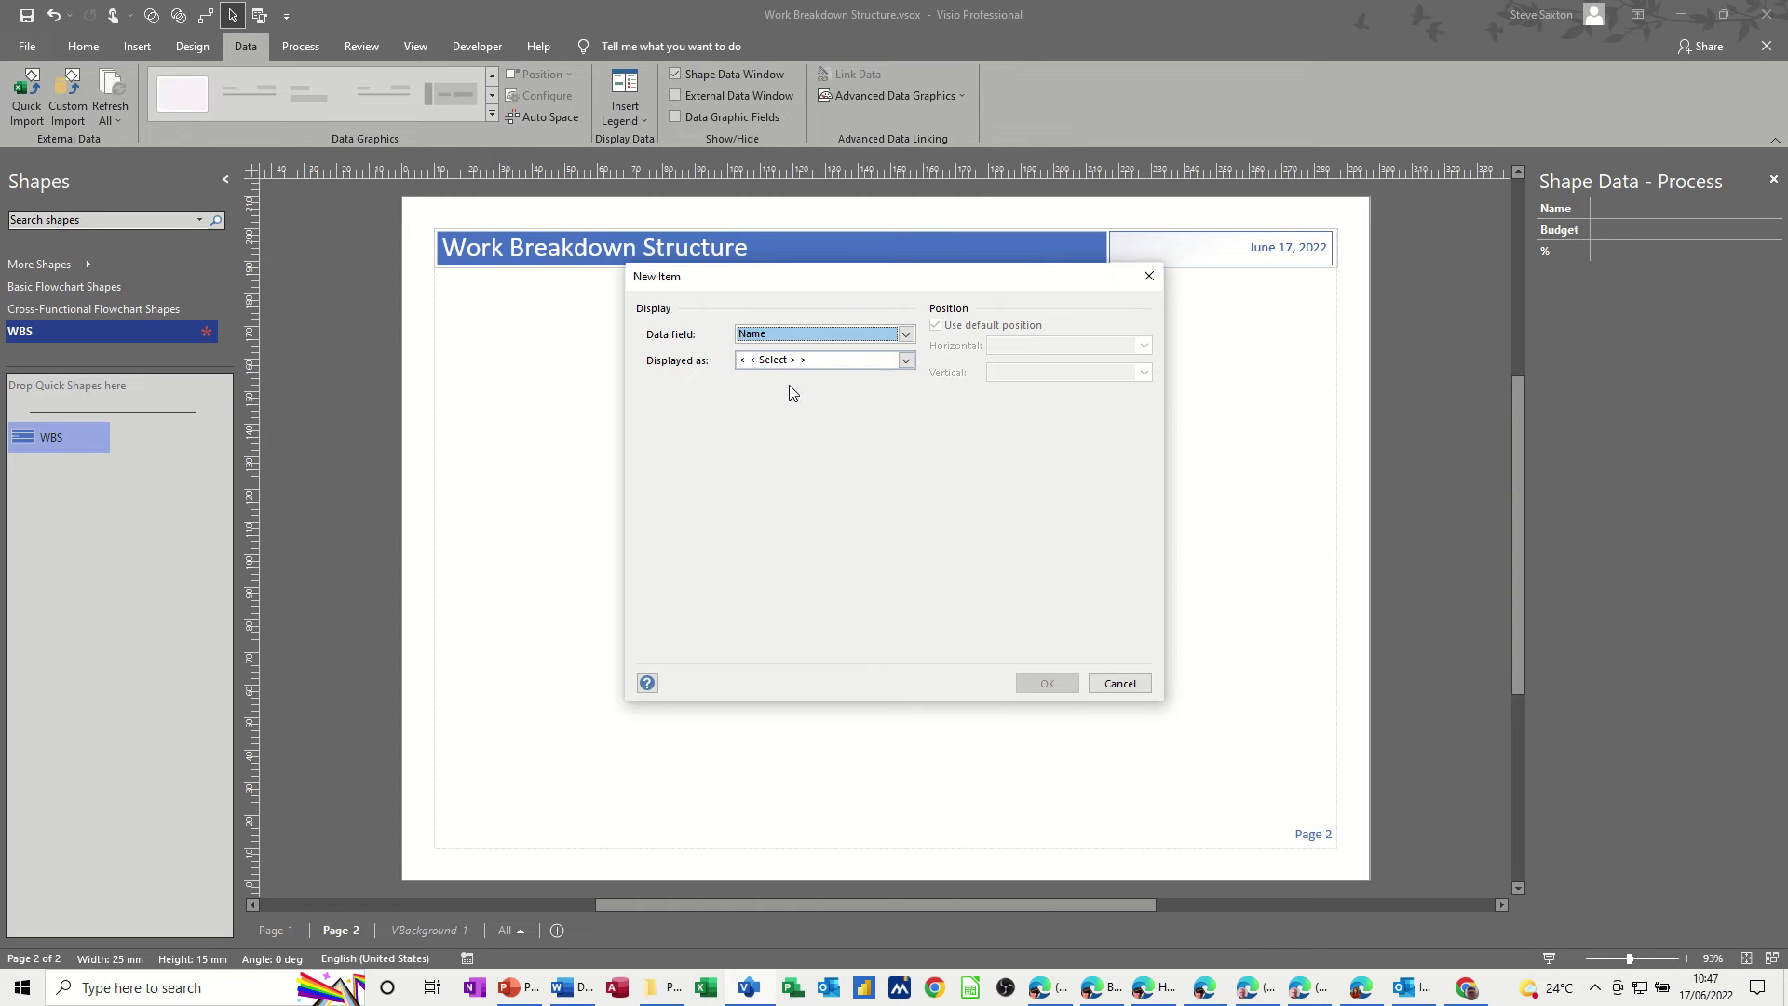
click(905, 360)
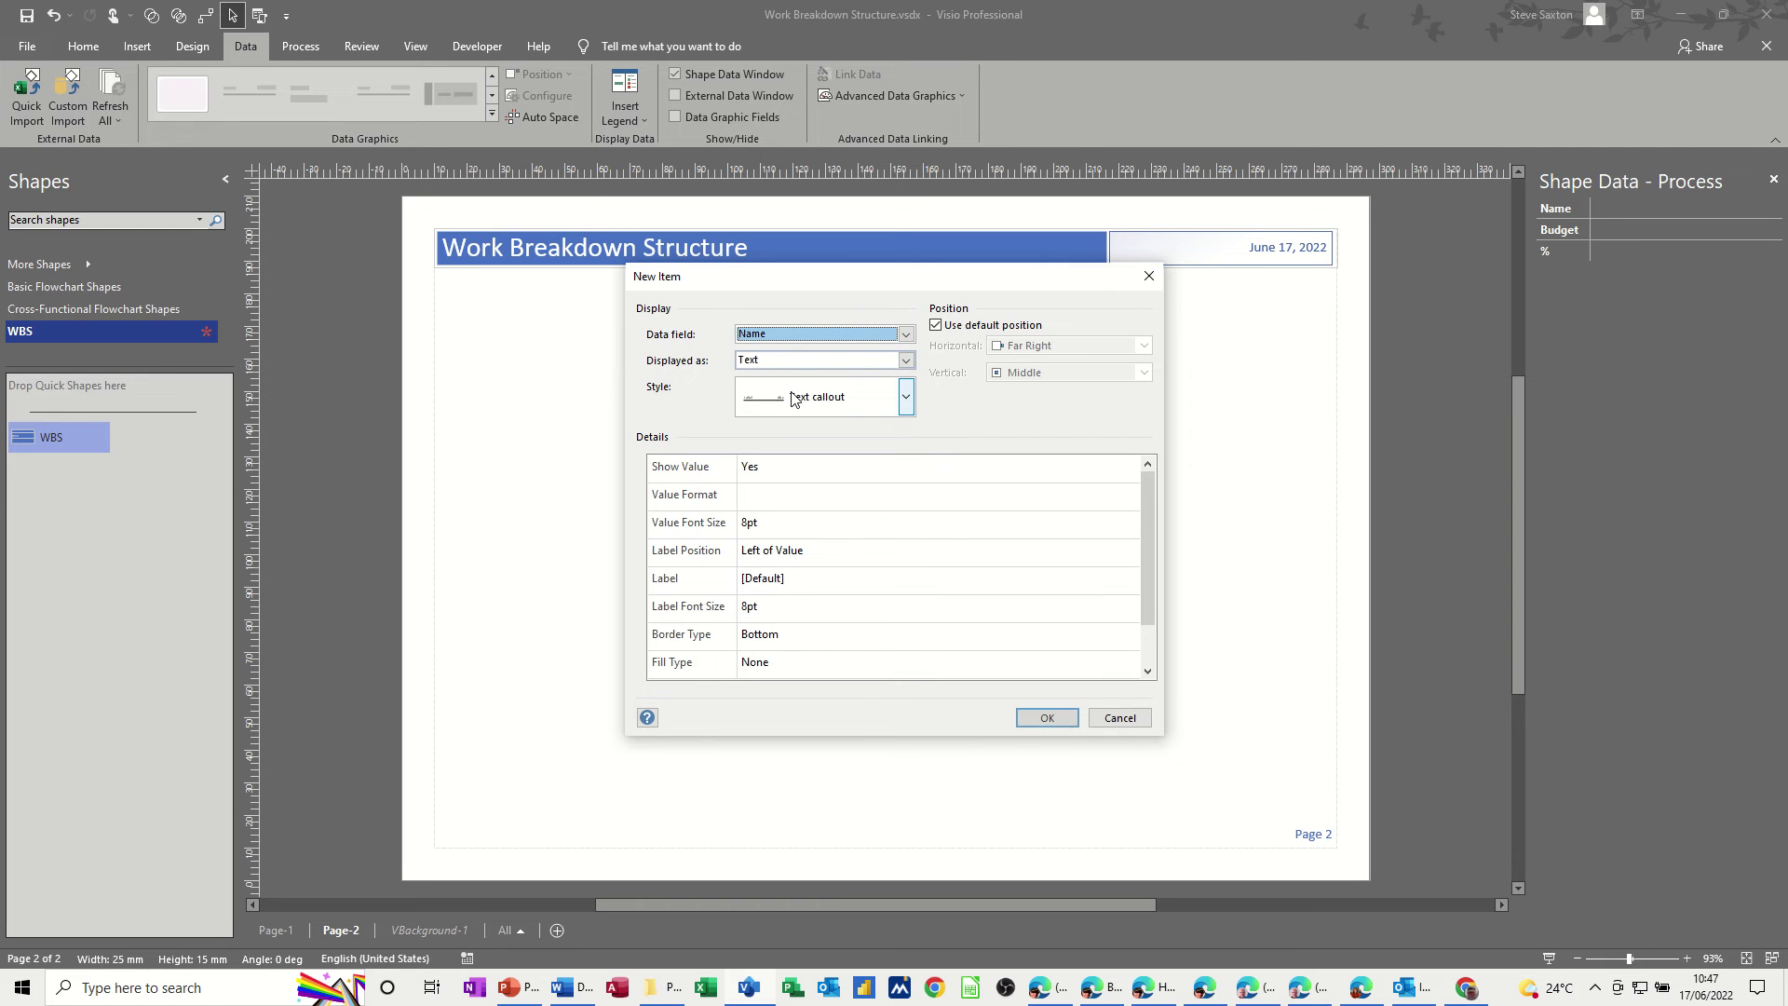
click(935, 325)
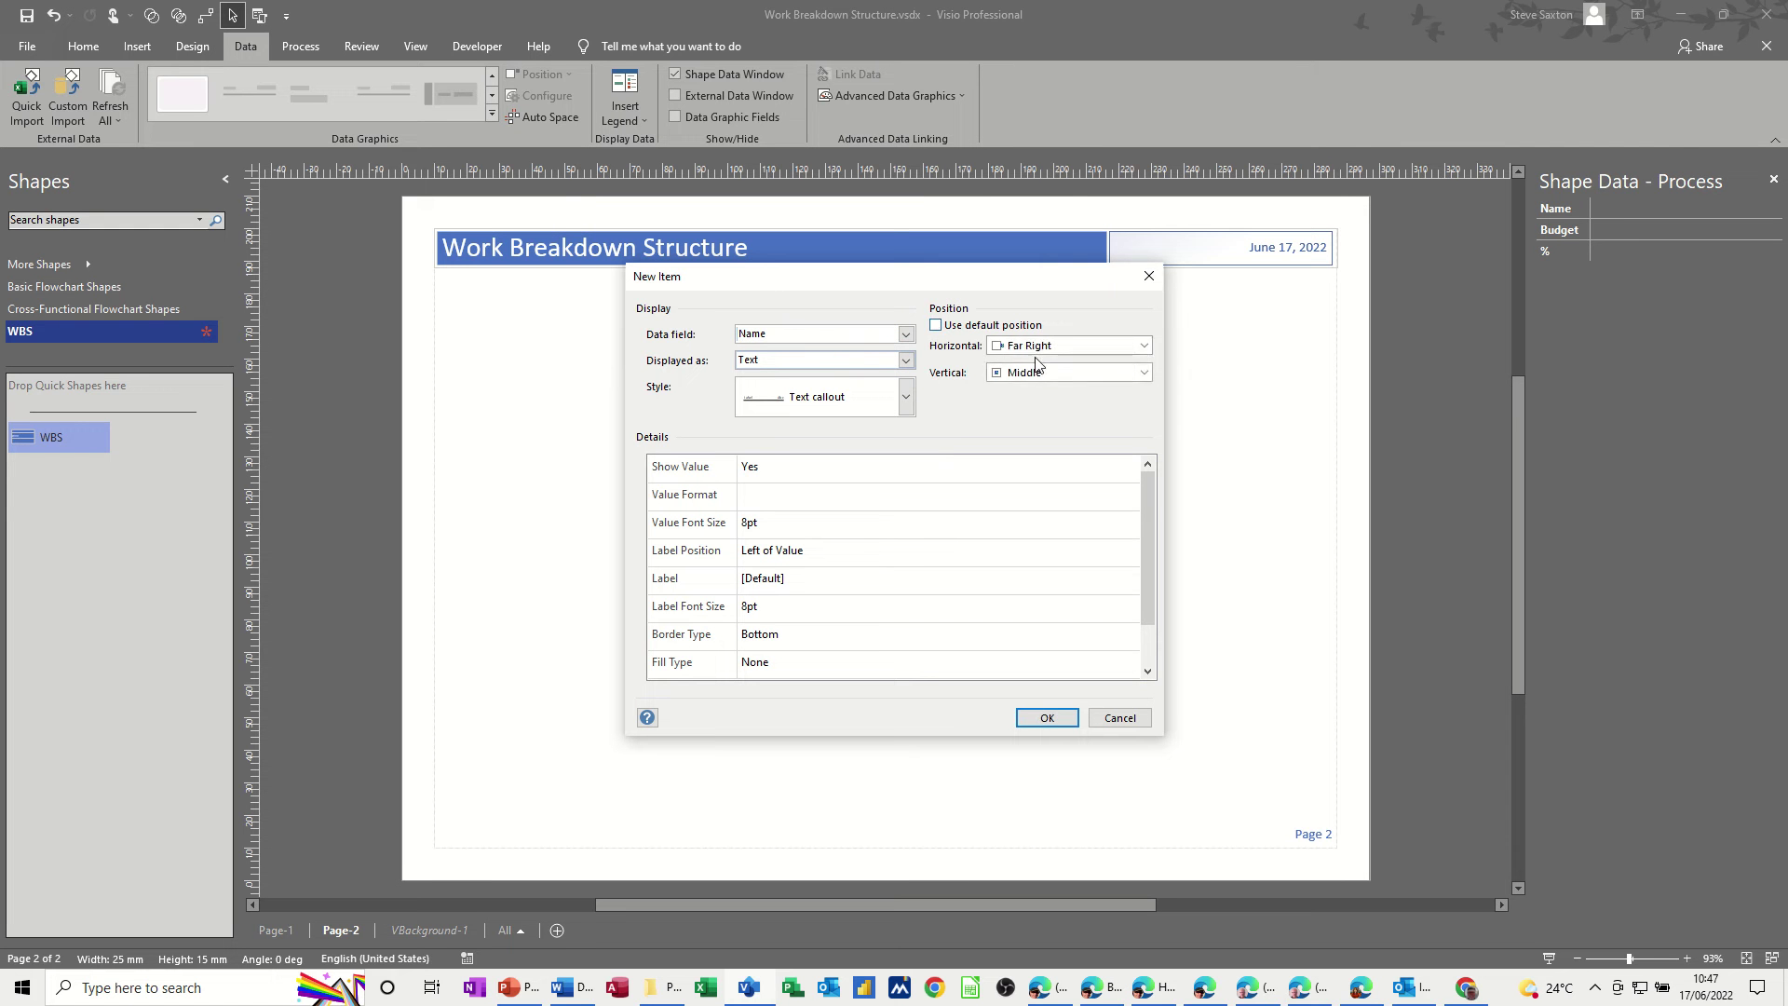
click(1143, 346)
click(1015, 364)
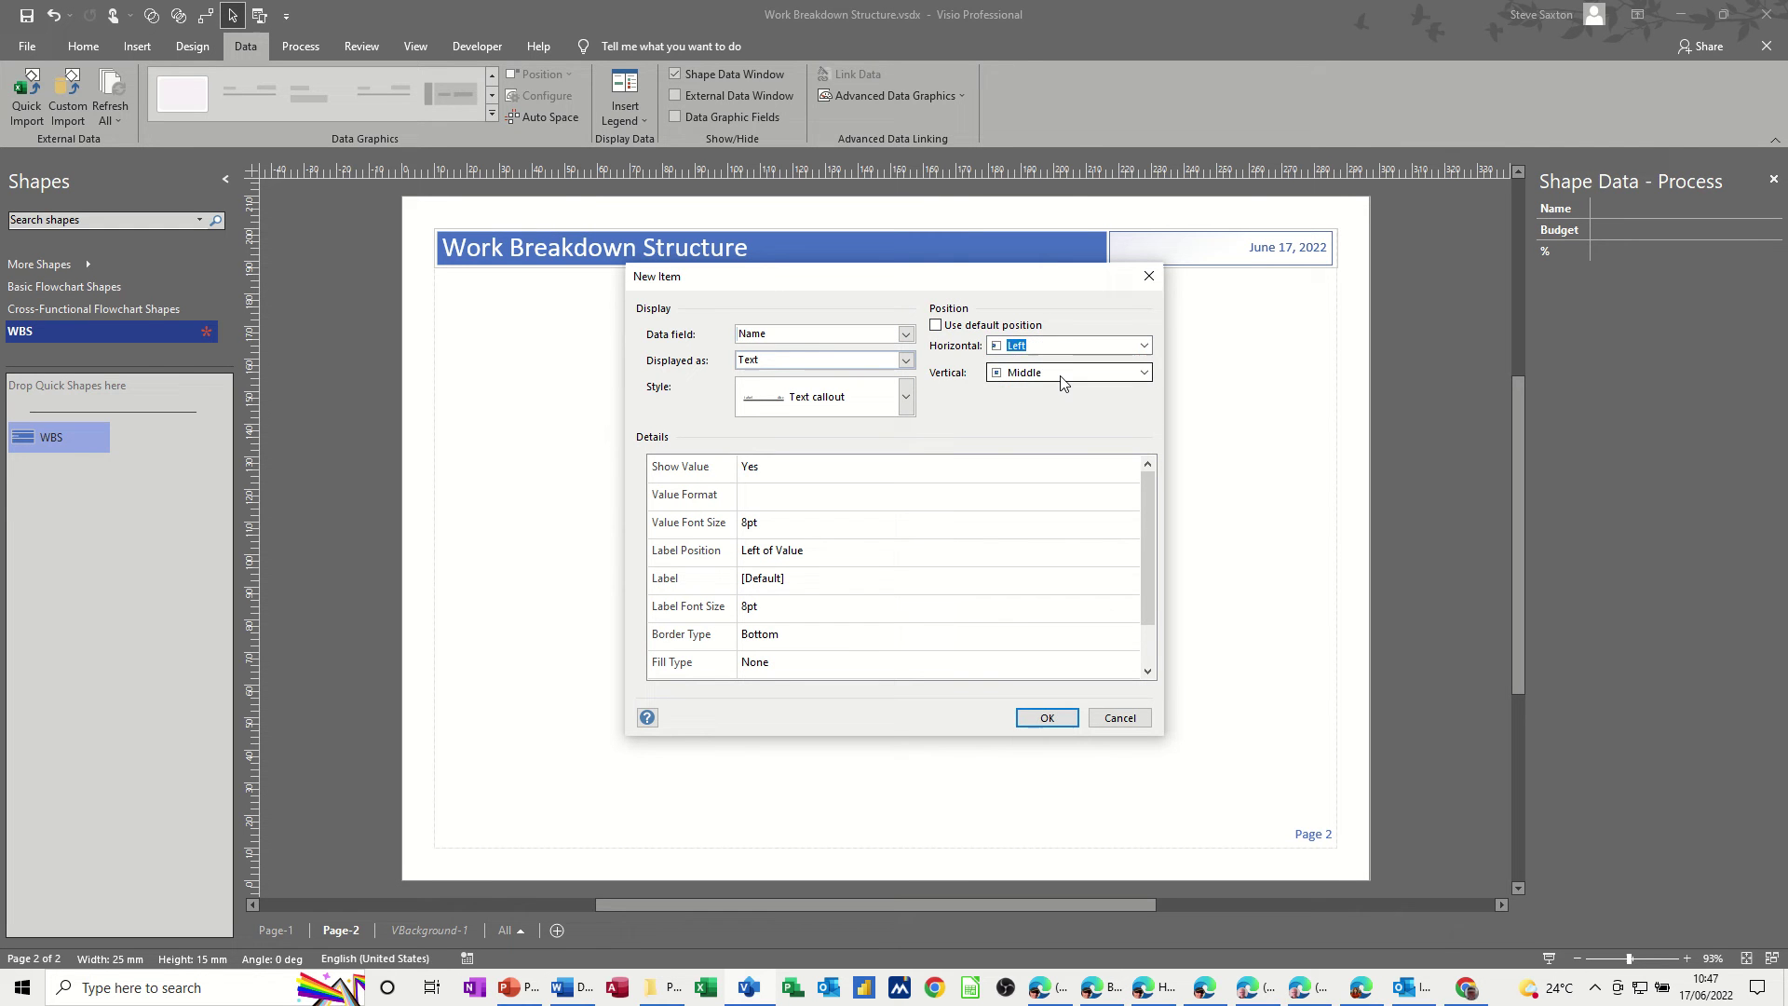
click(1024, 372)
click(1007, 389)
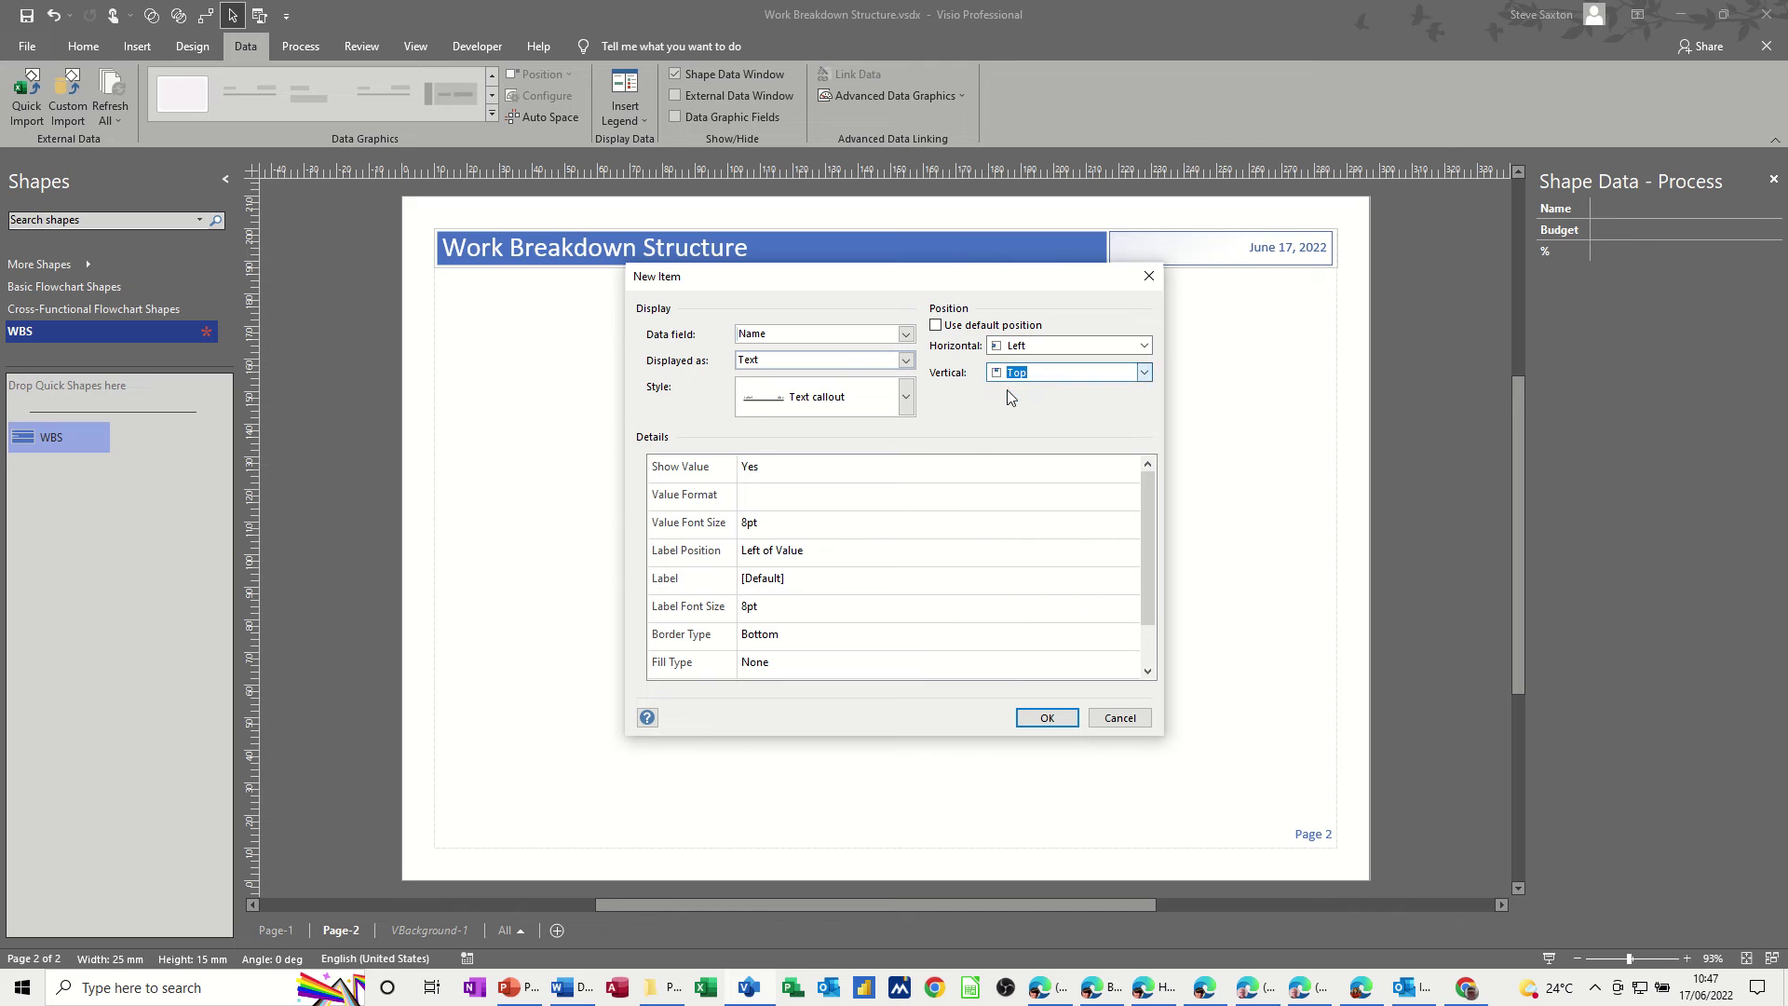
click(771, 551)
click(1133, 548)
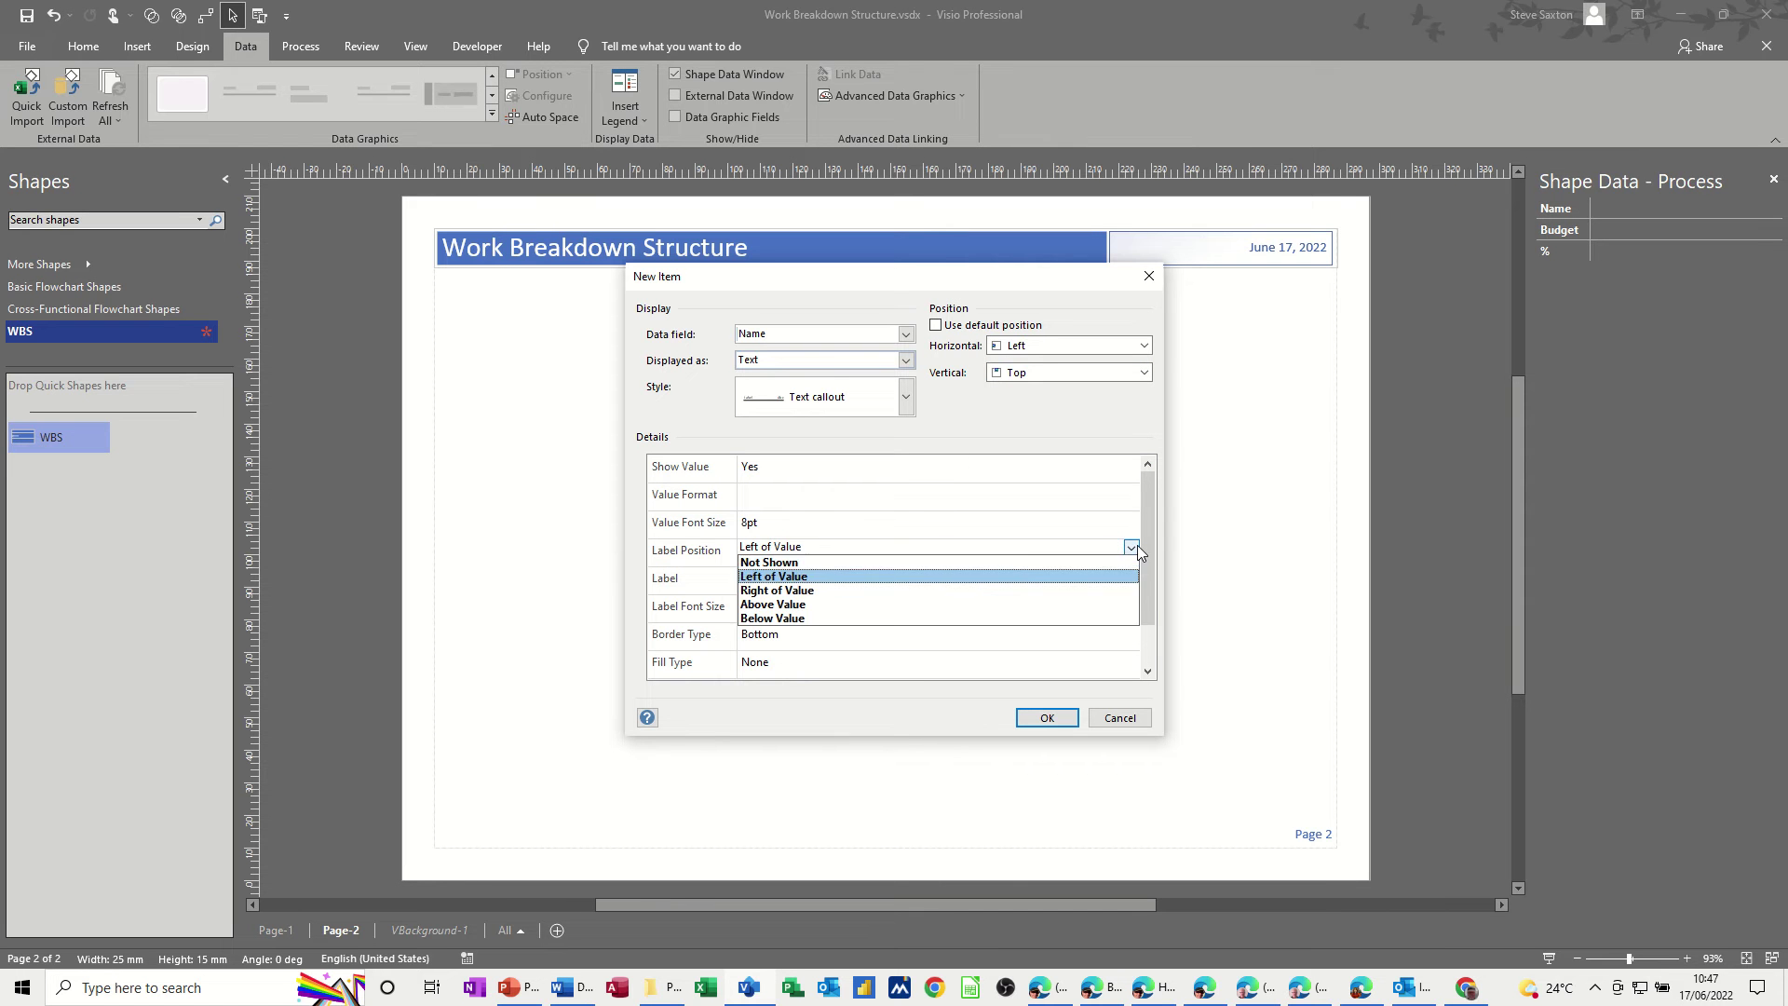
click(806, 561)
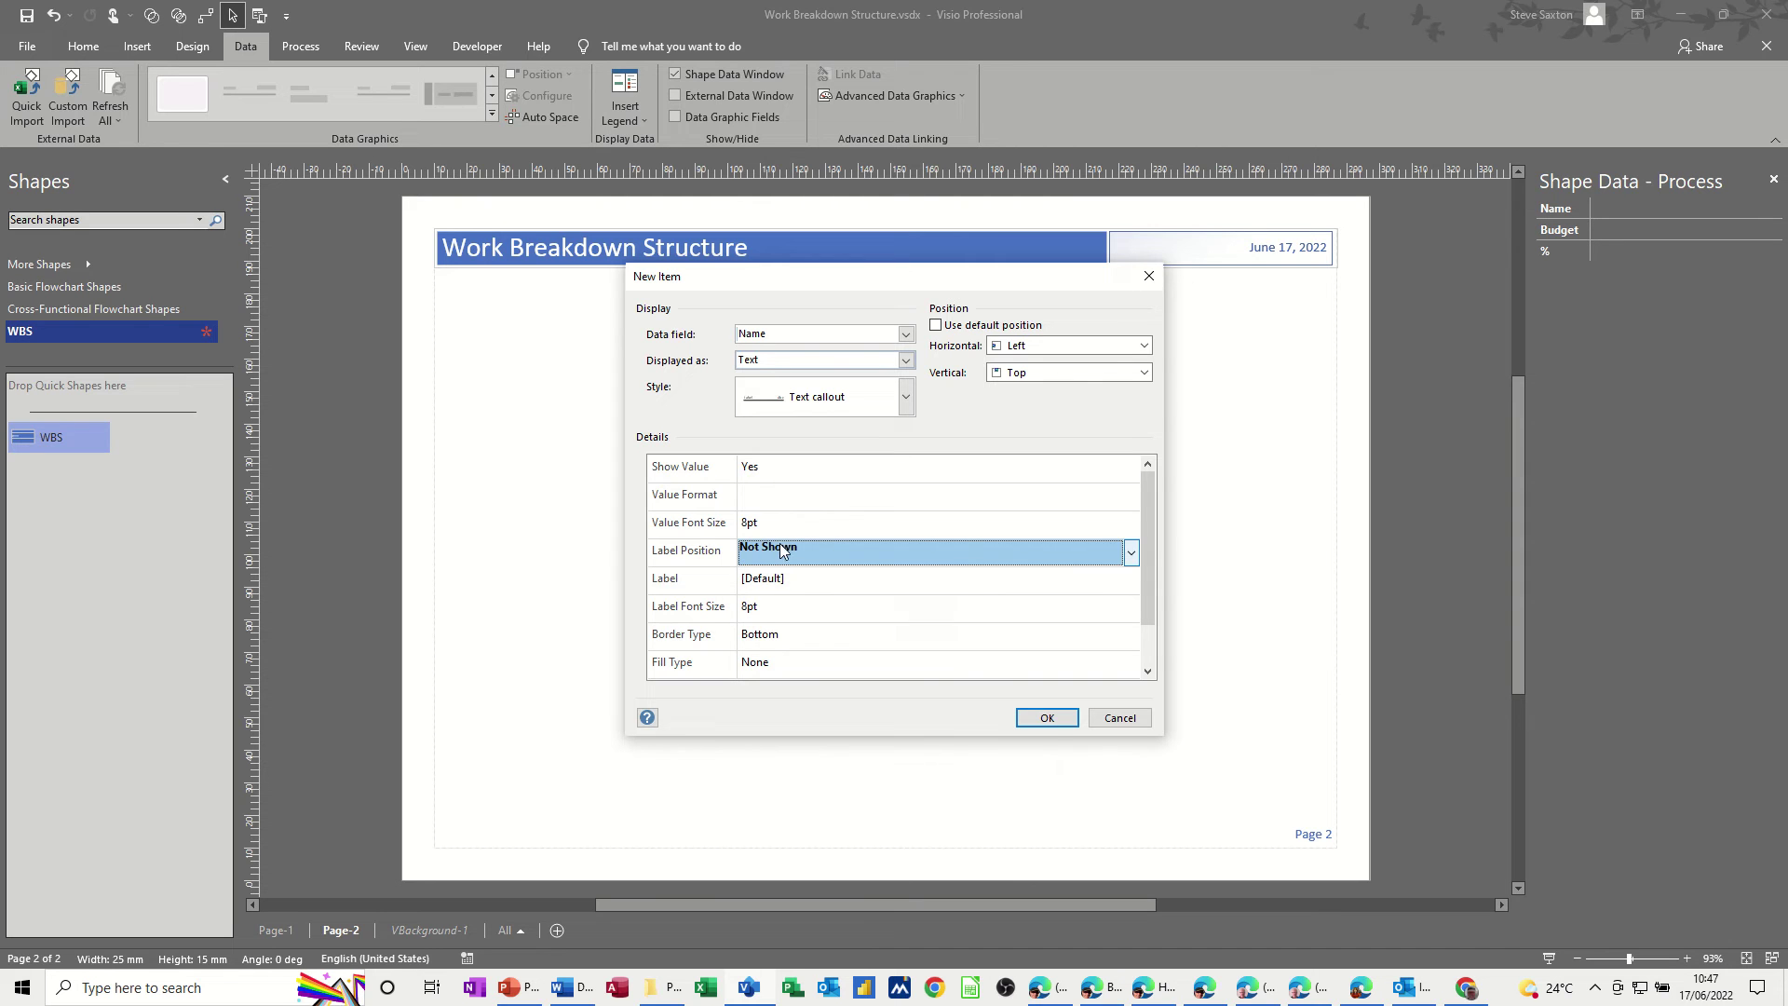
click(1045, 721)
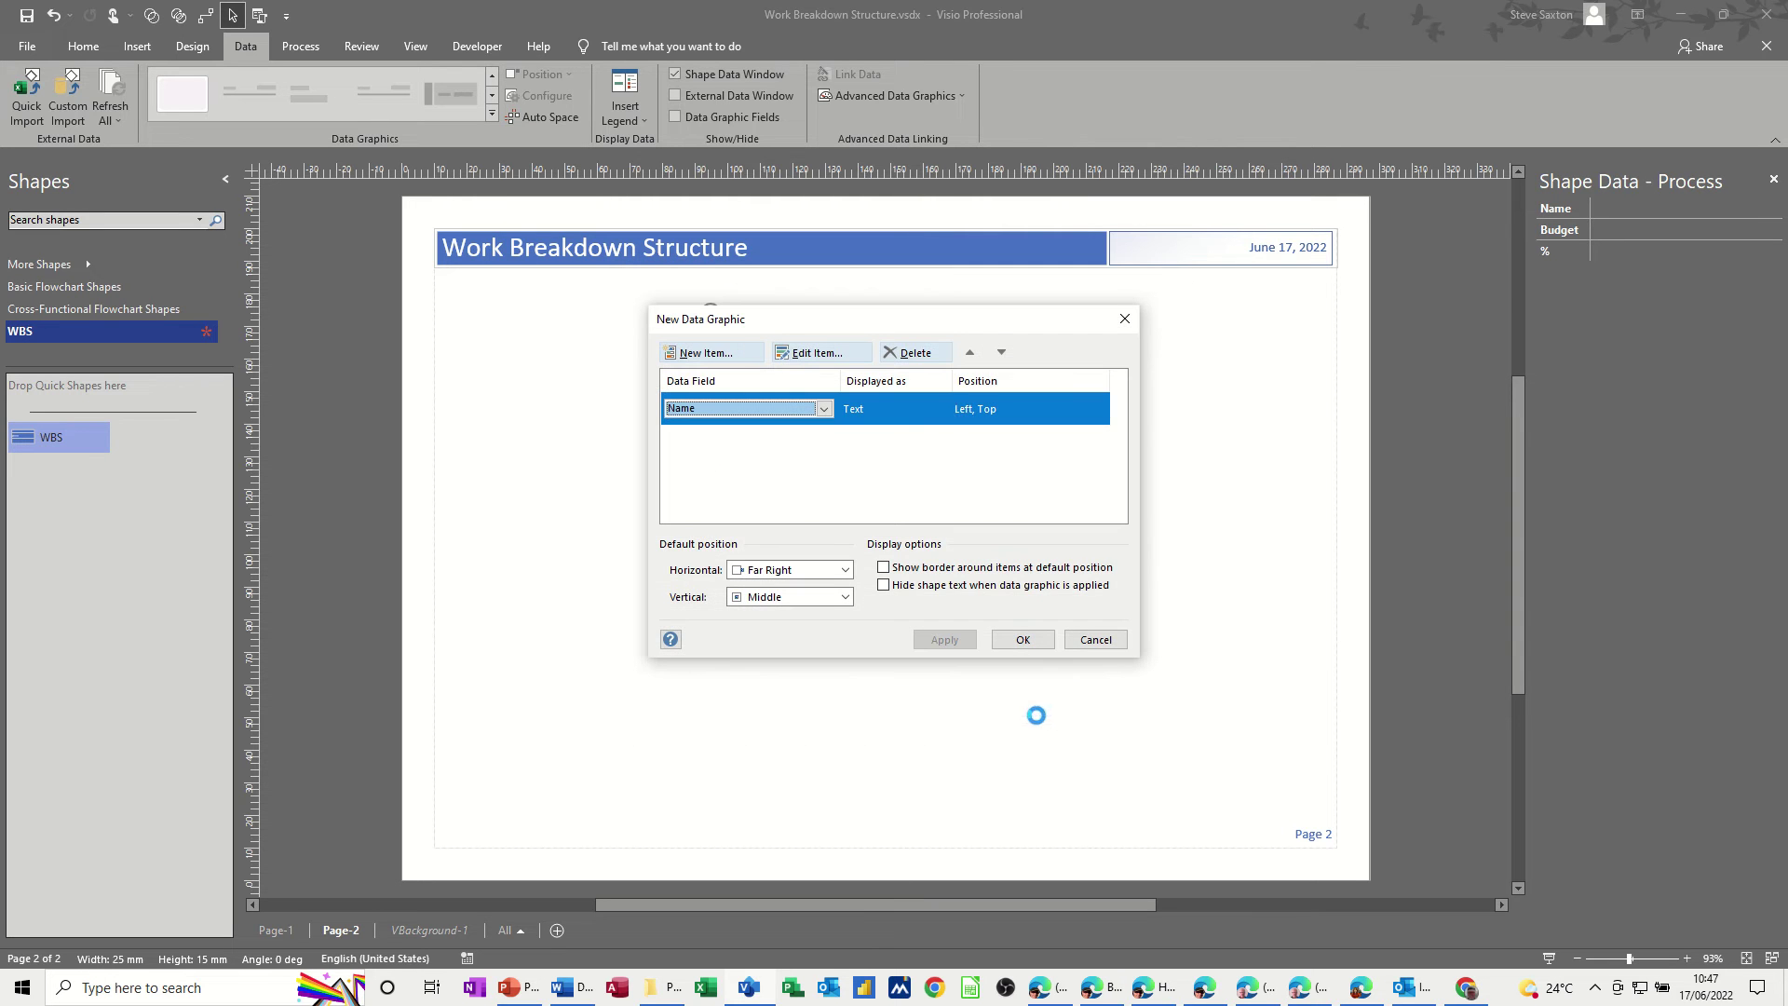
- Add a Budget text item at Left, Middle with its label not shown
drag(953, 336, 1095, 362)
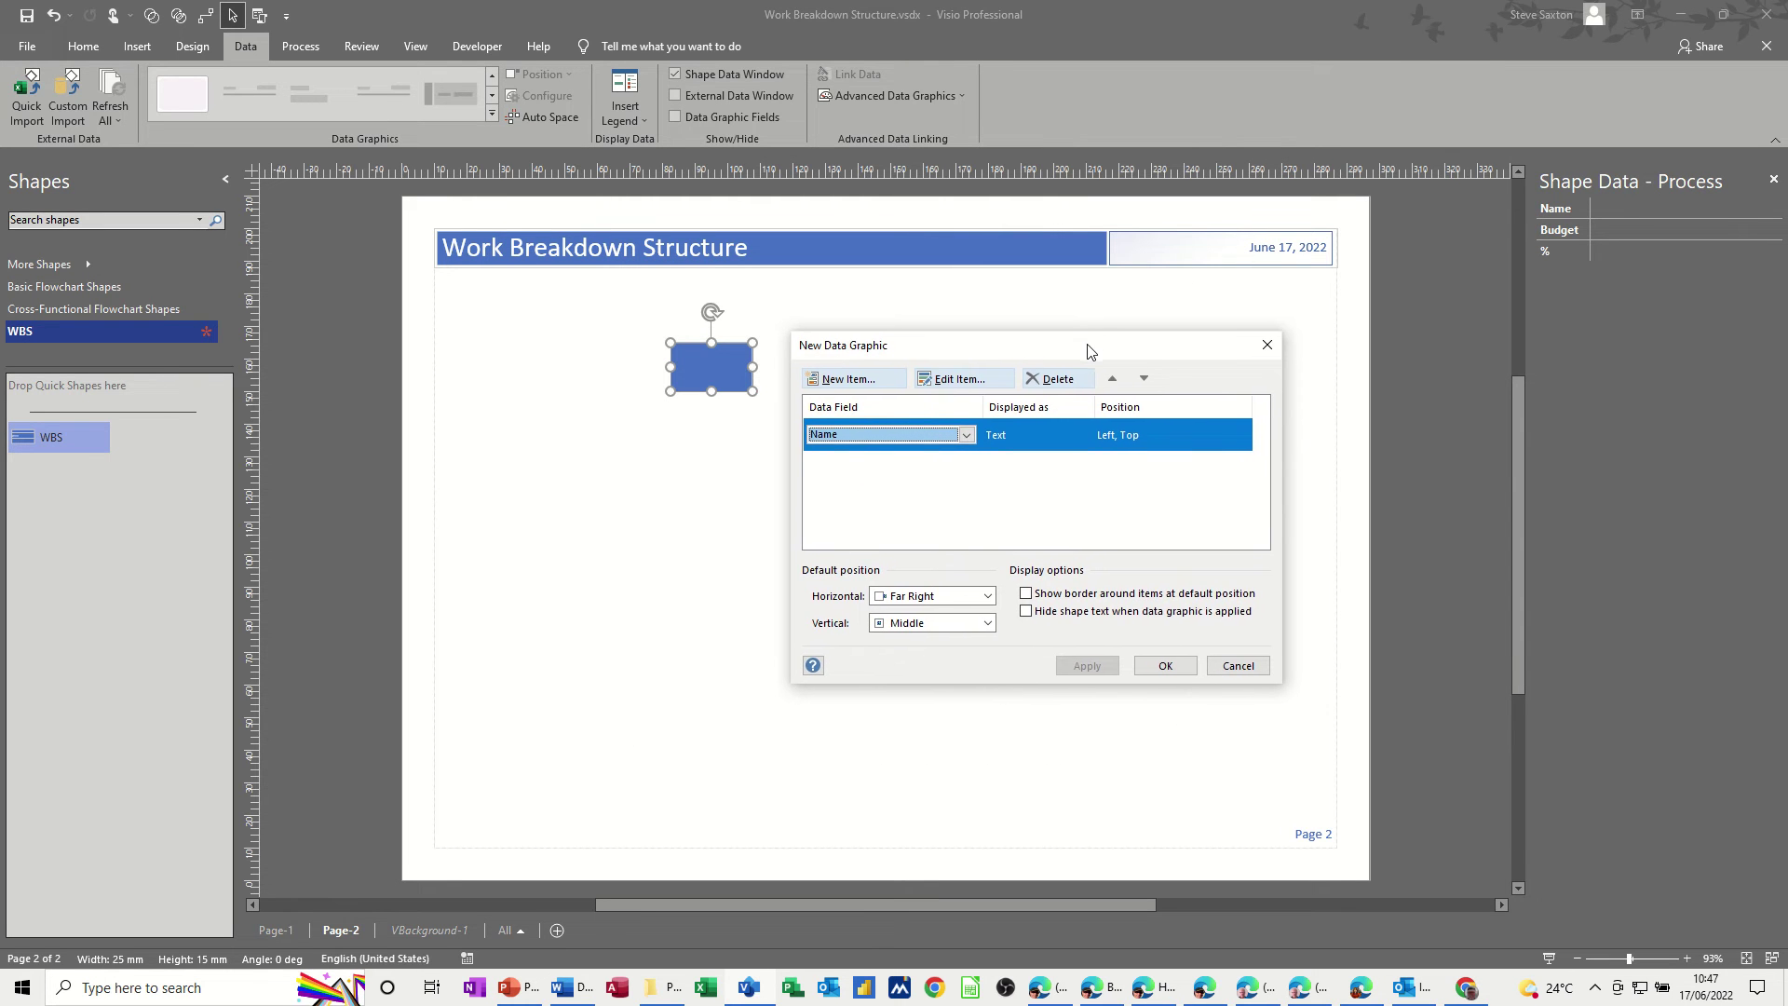
click(848, 379)
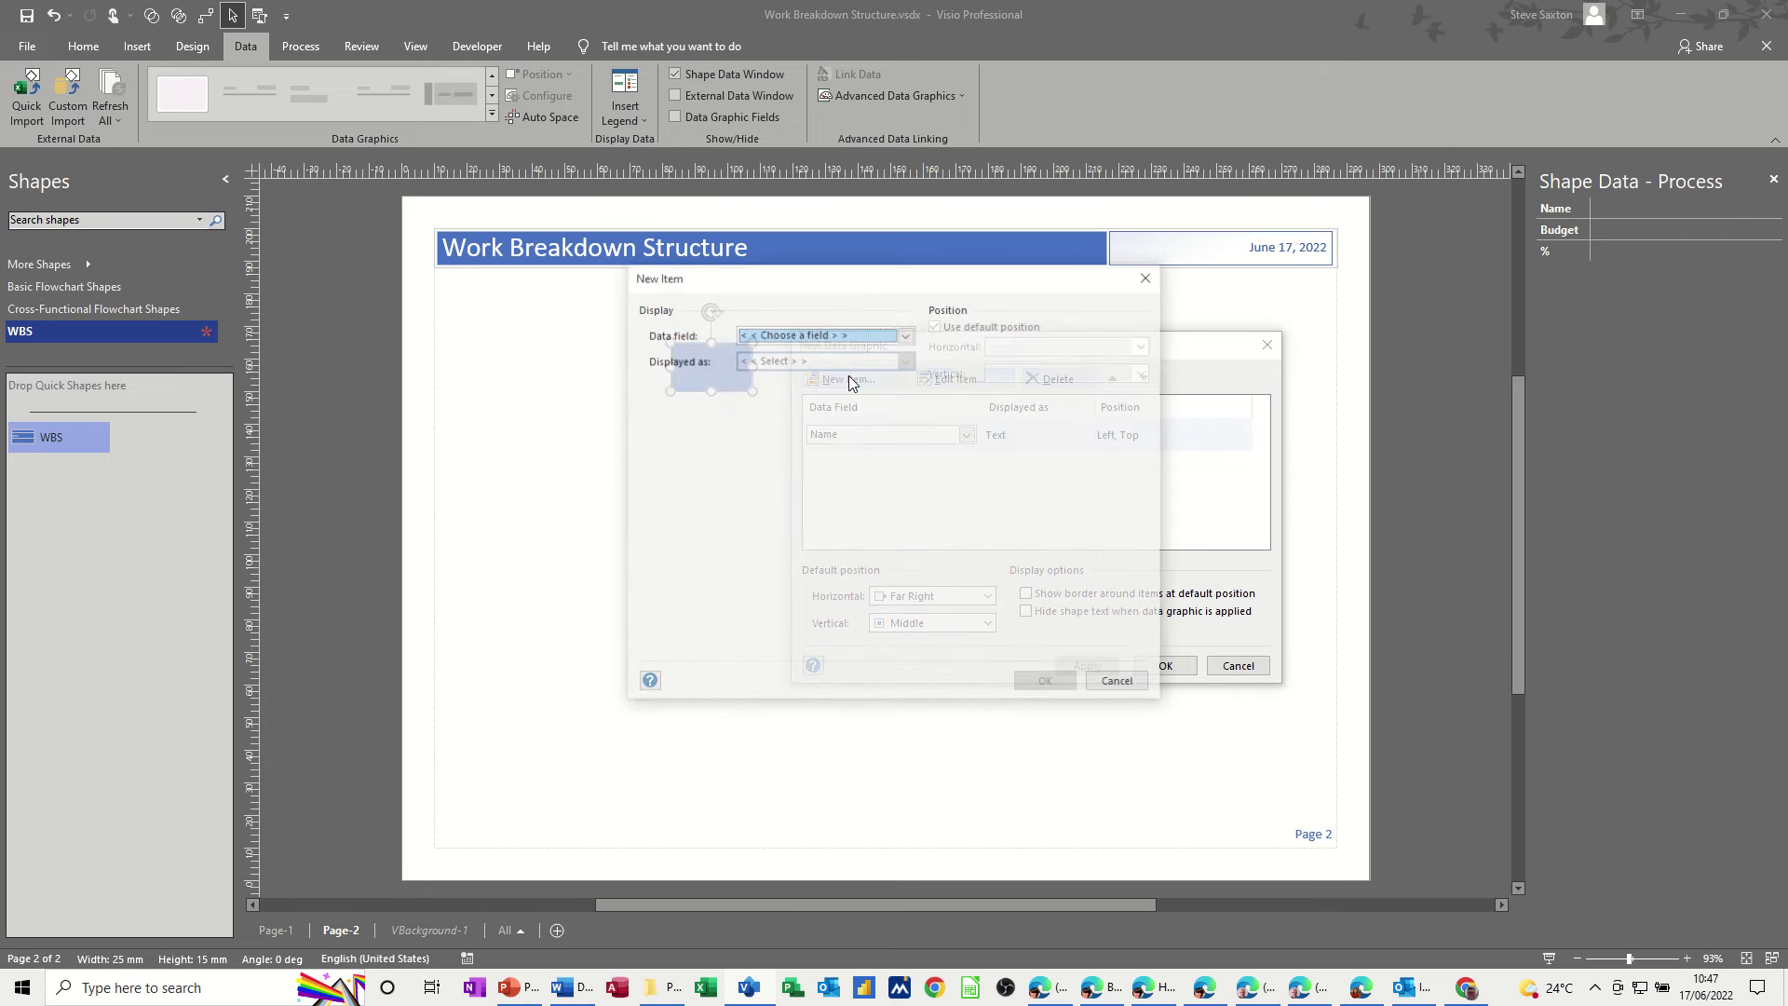
click(905, 334)
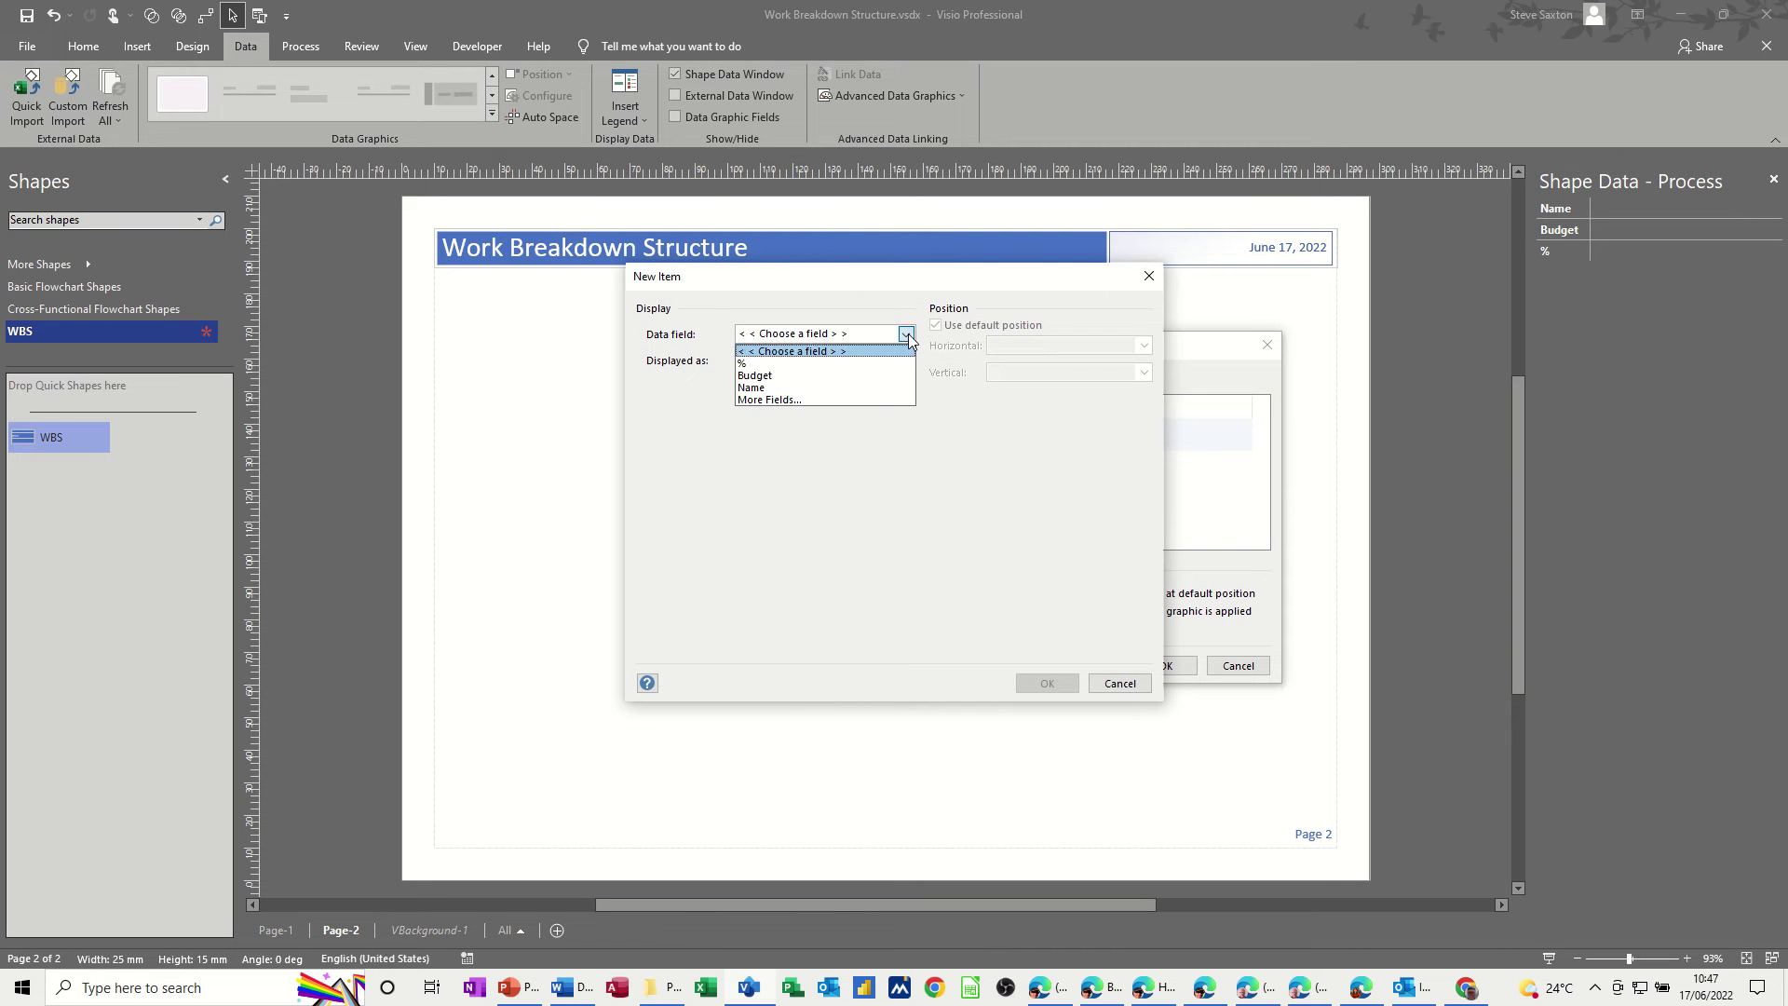
click(824, 374)
click(905, 360)
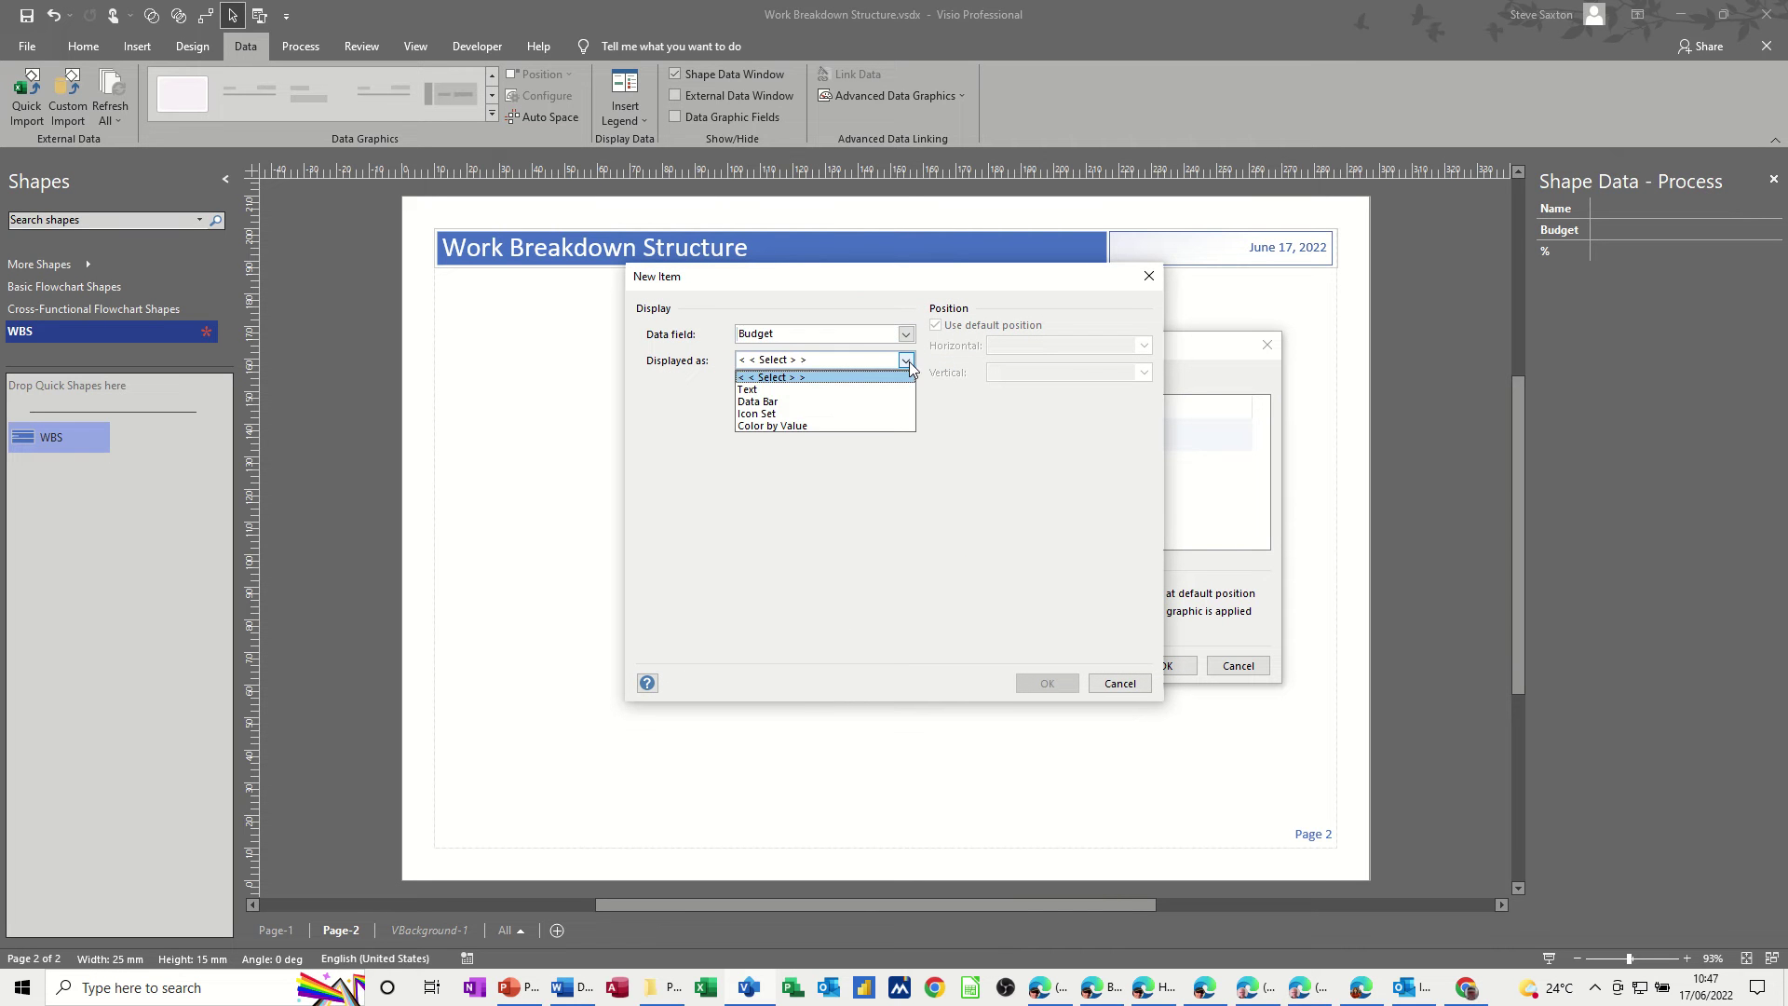
click(841, 387)
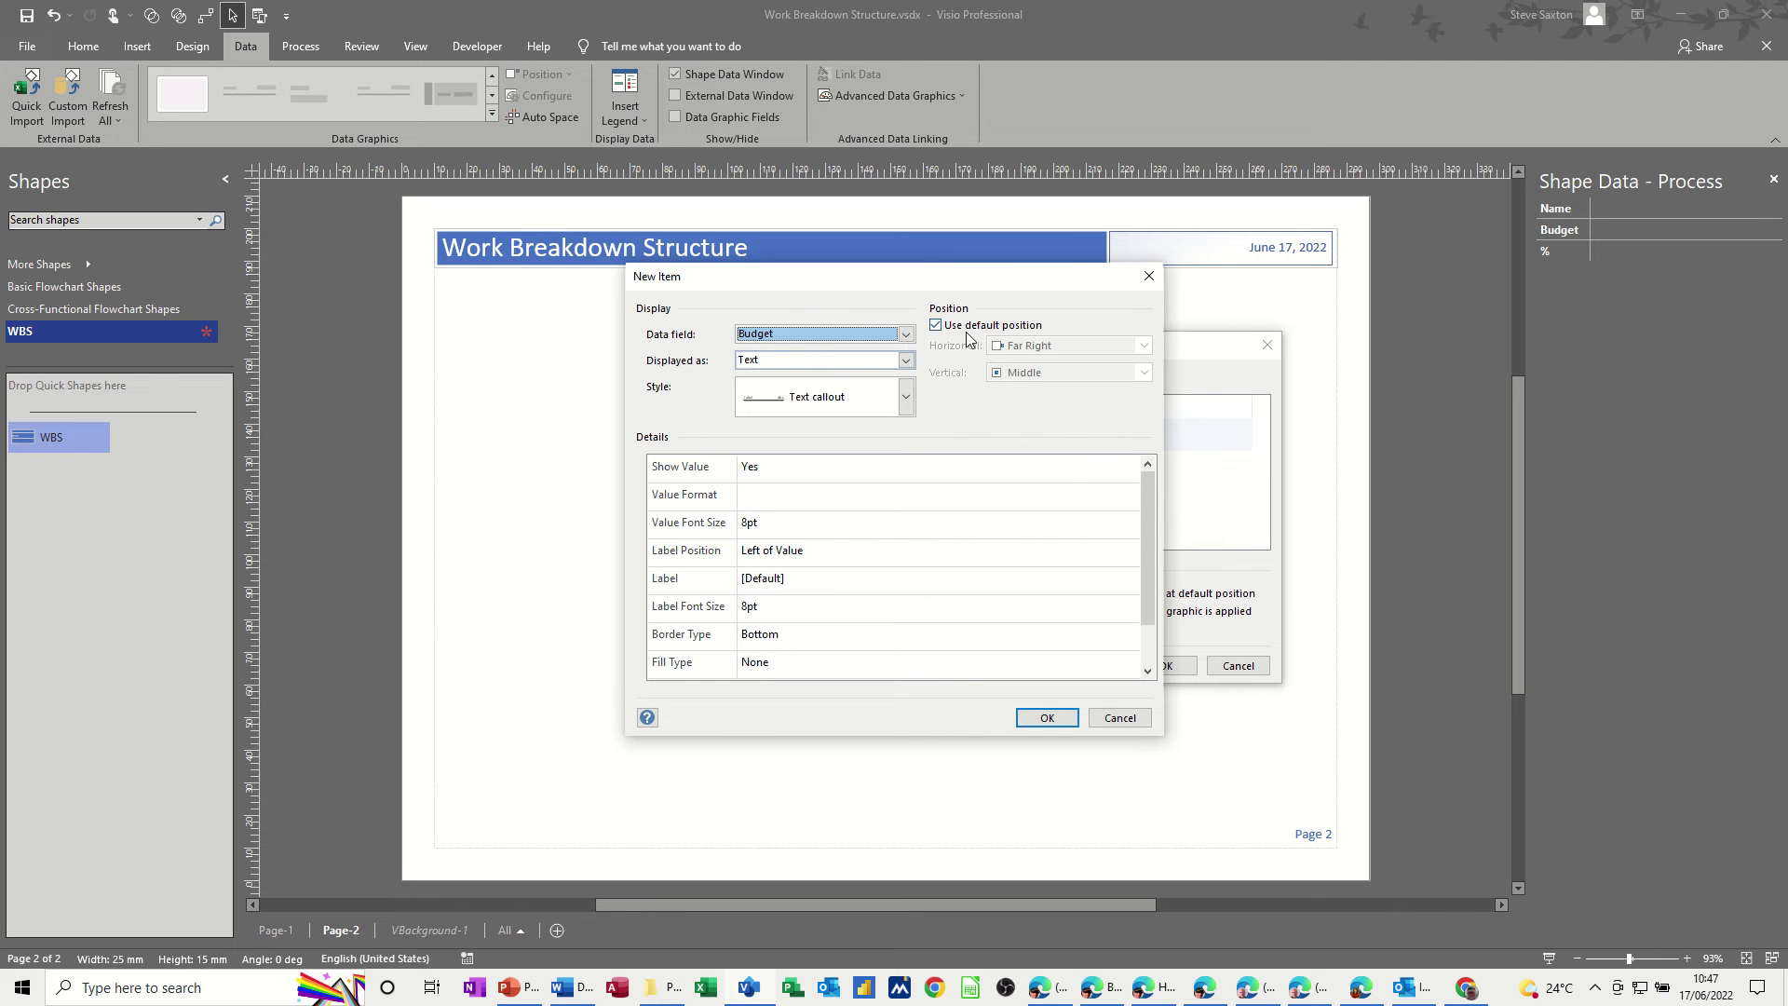
click(936, 325)
click(1047, 346)
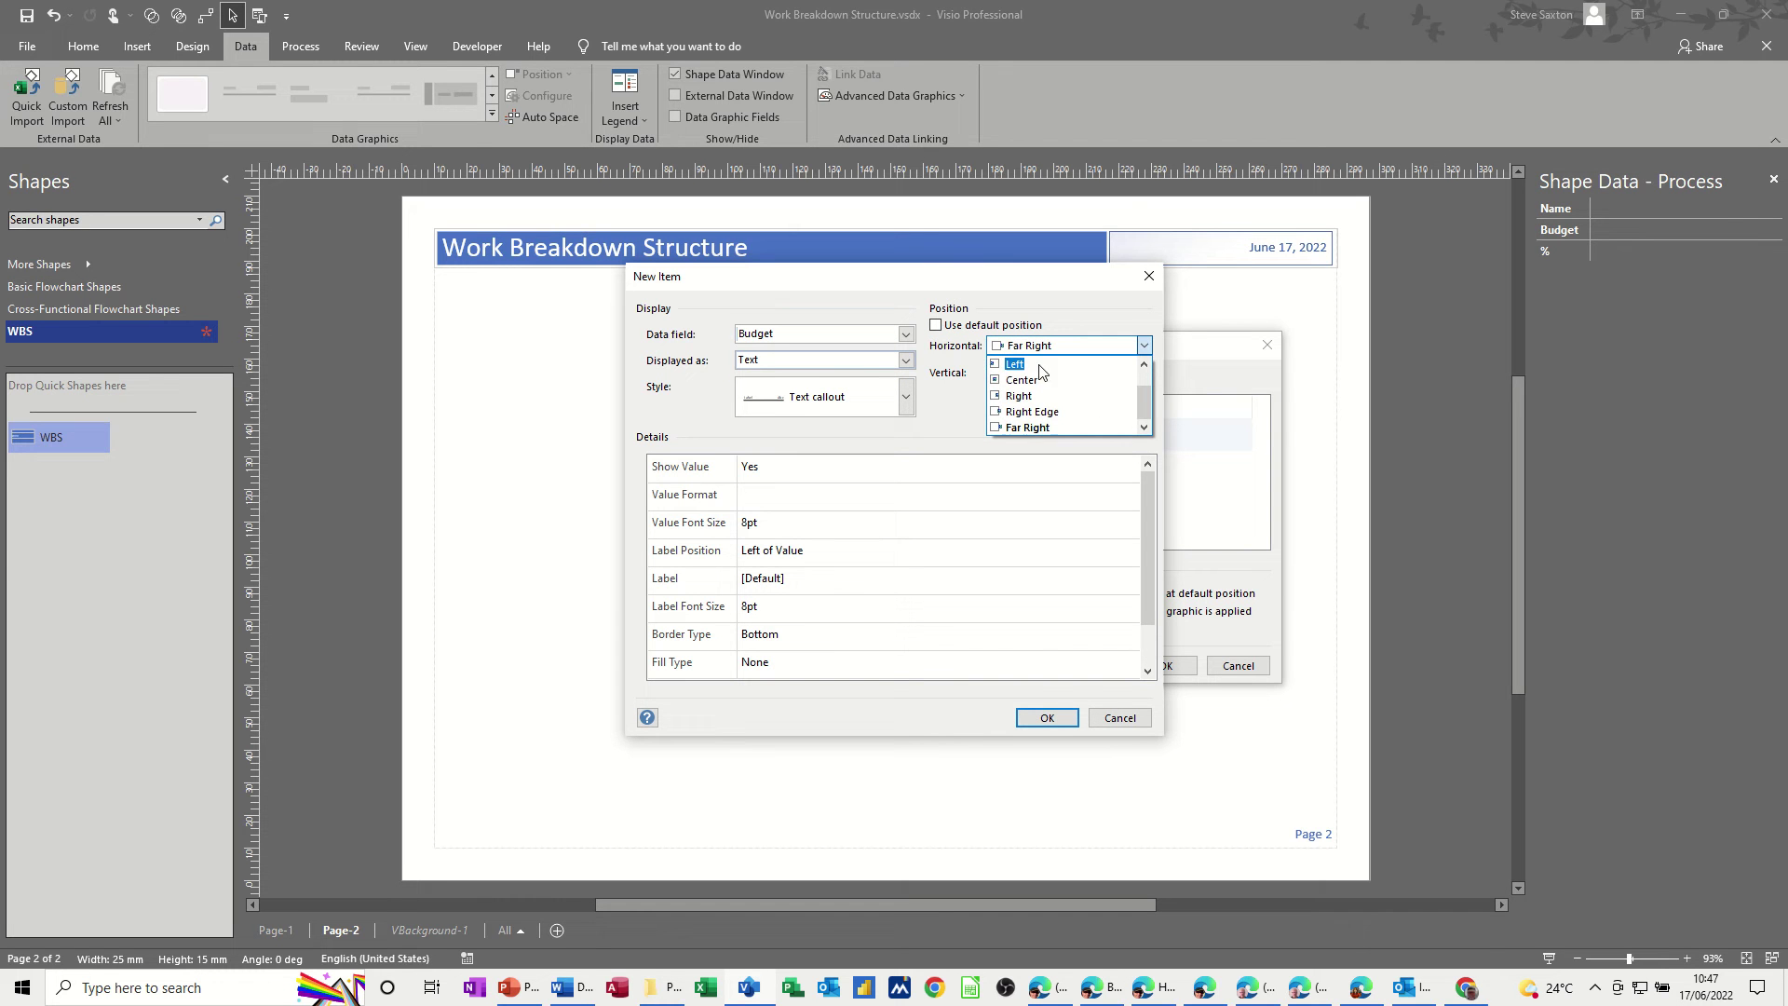
click(1013, 364)
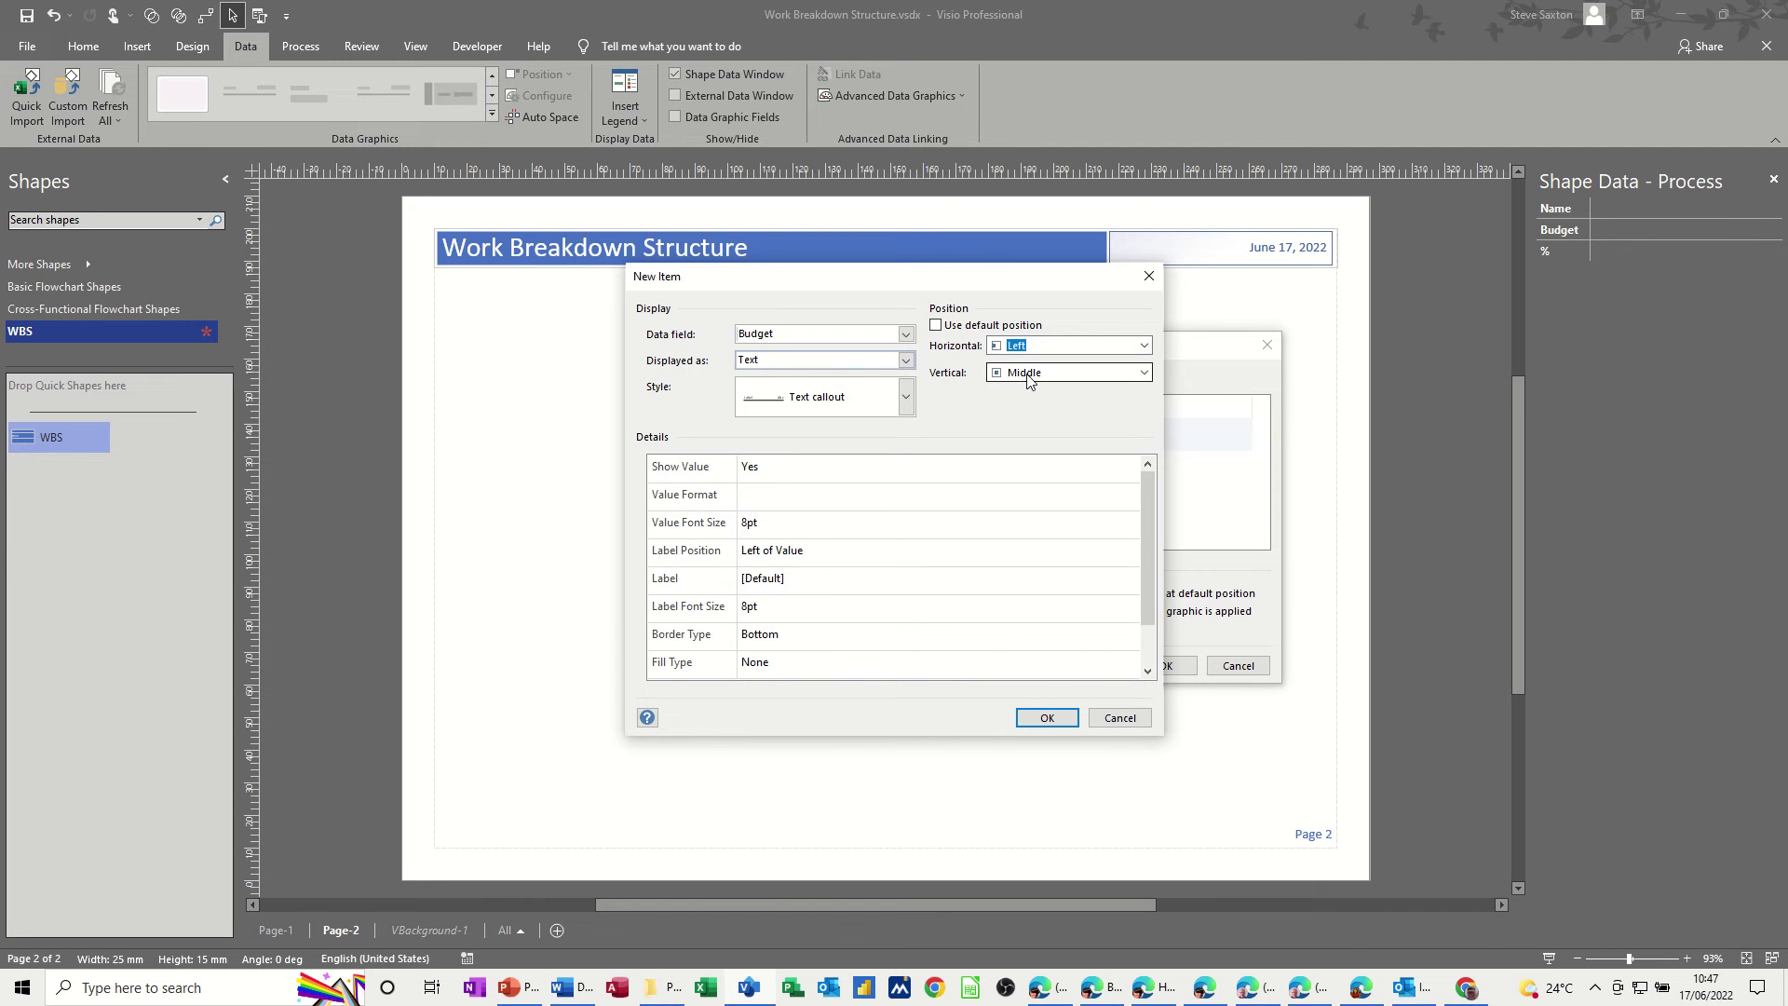
click(824, 555)
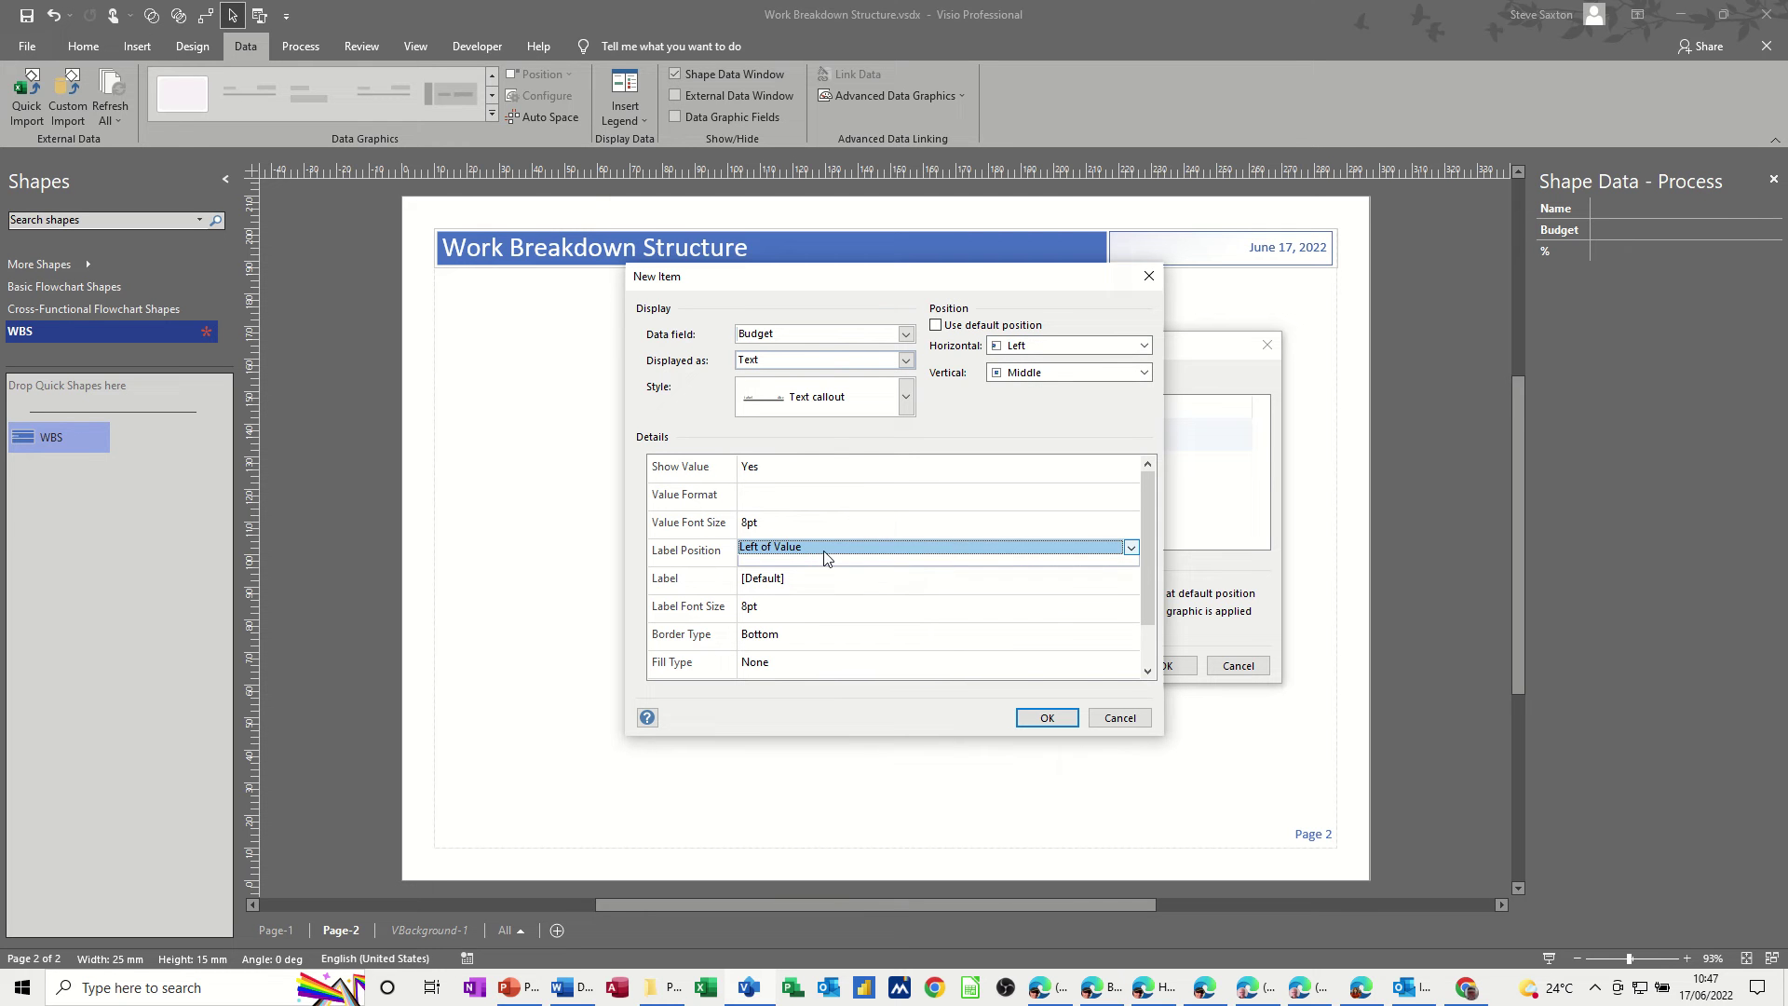
click(1131, 552)
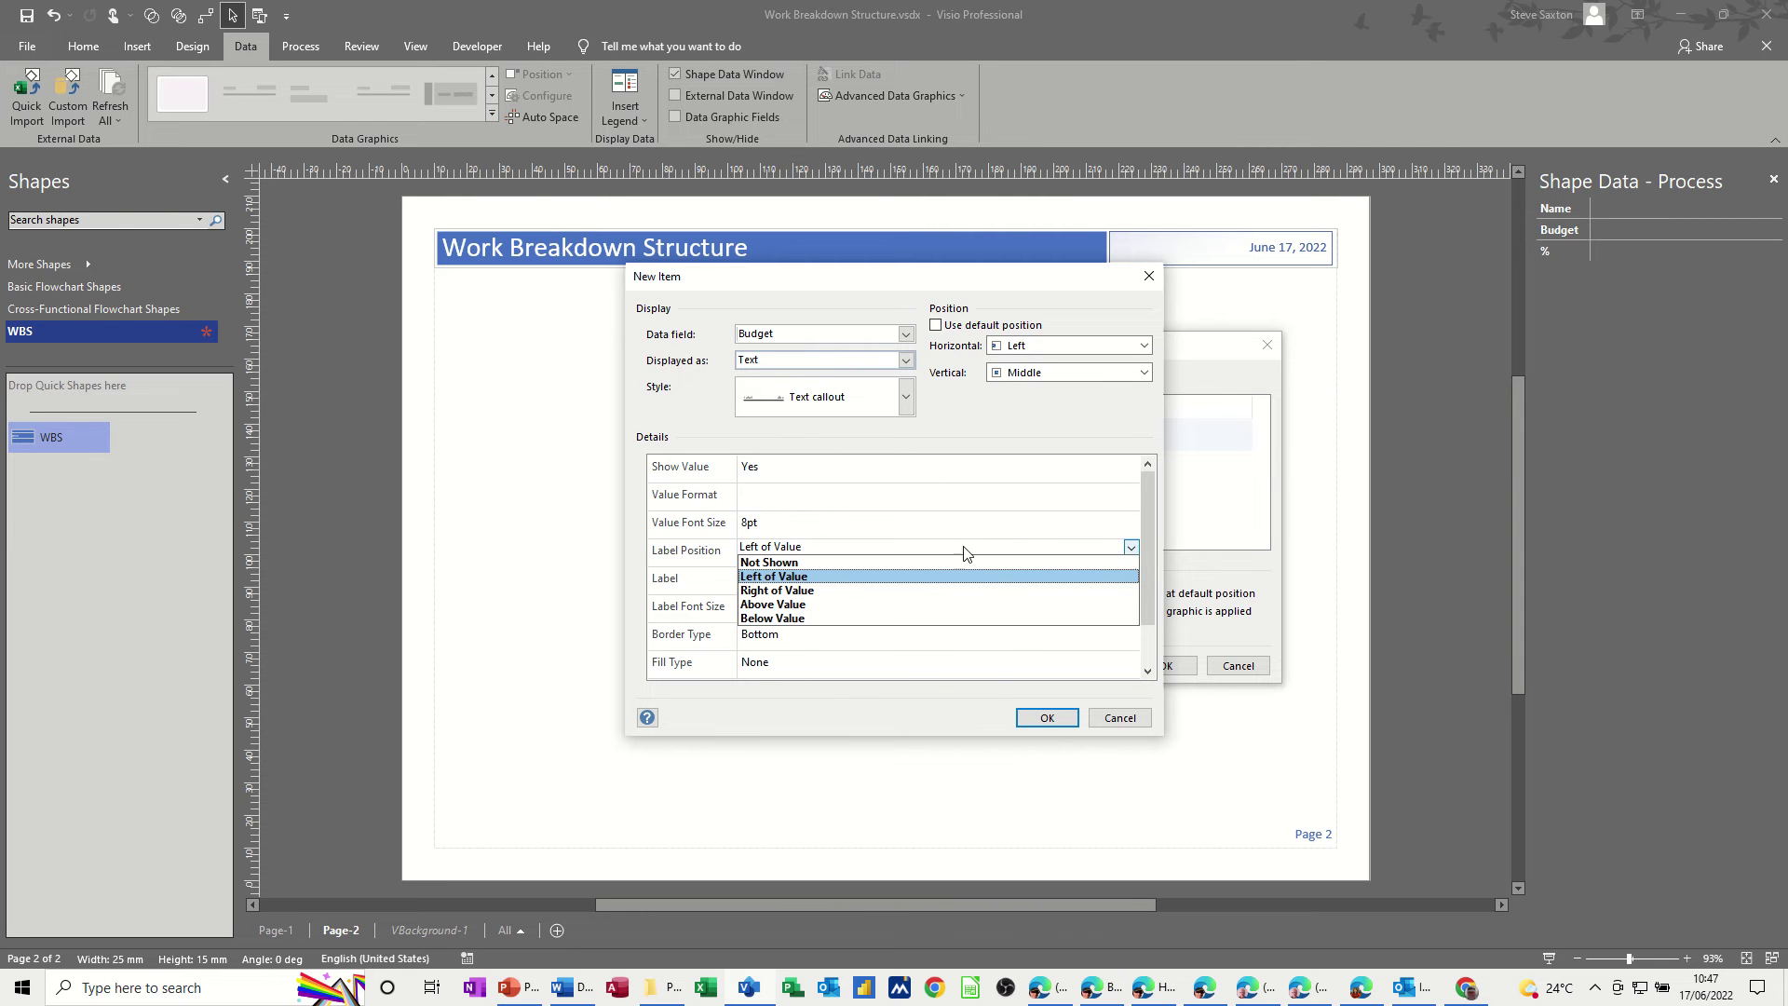
click(935, 568)
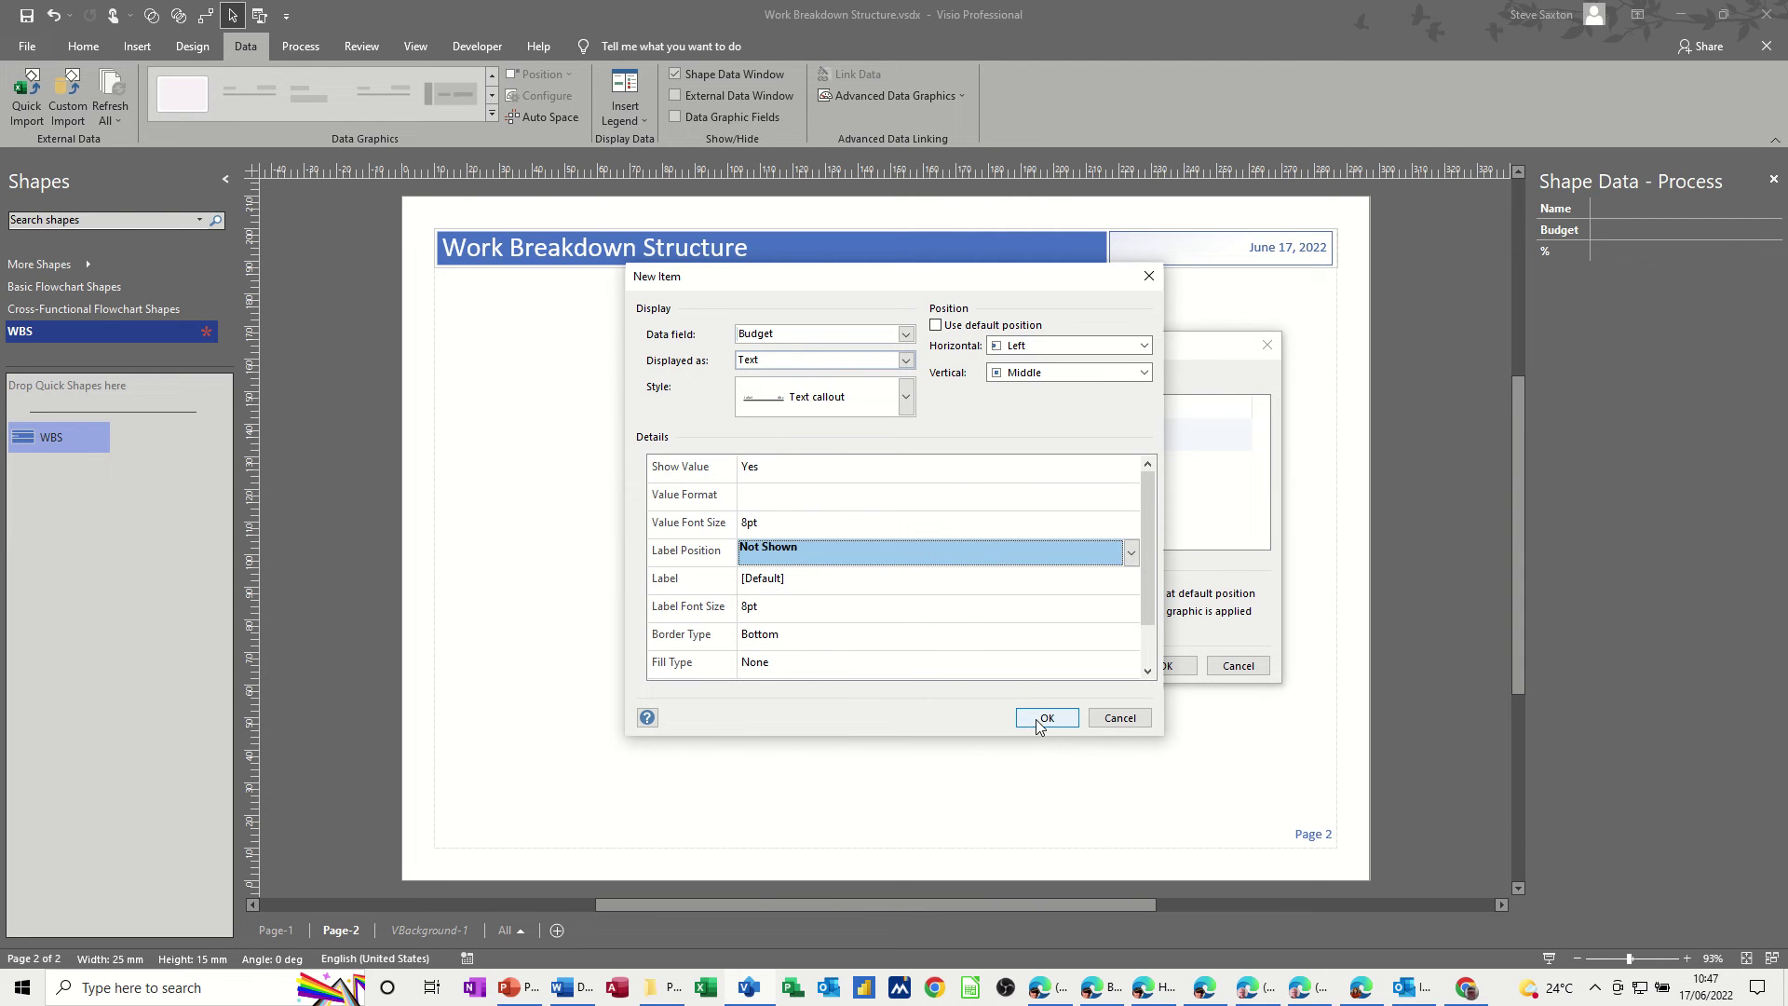
click(1044, 718)
- Add % as an unlabelled Progress bar item, finish the data graphic and apply it
click(848, 383)
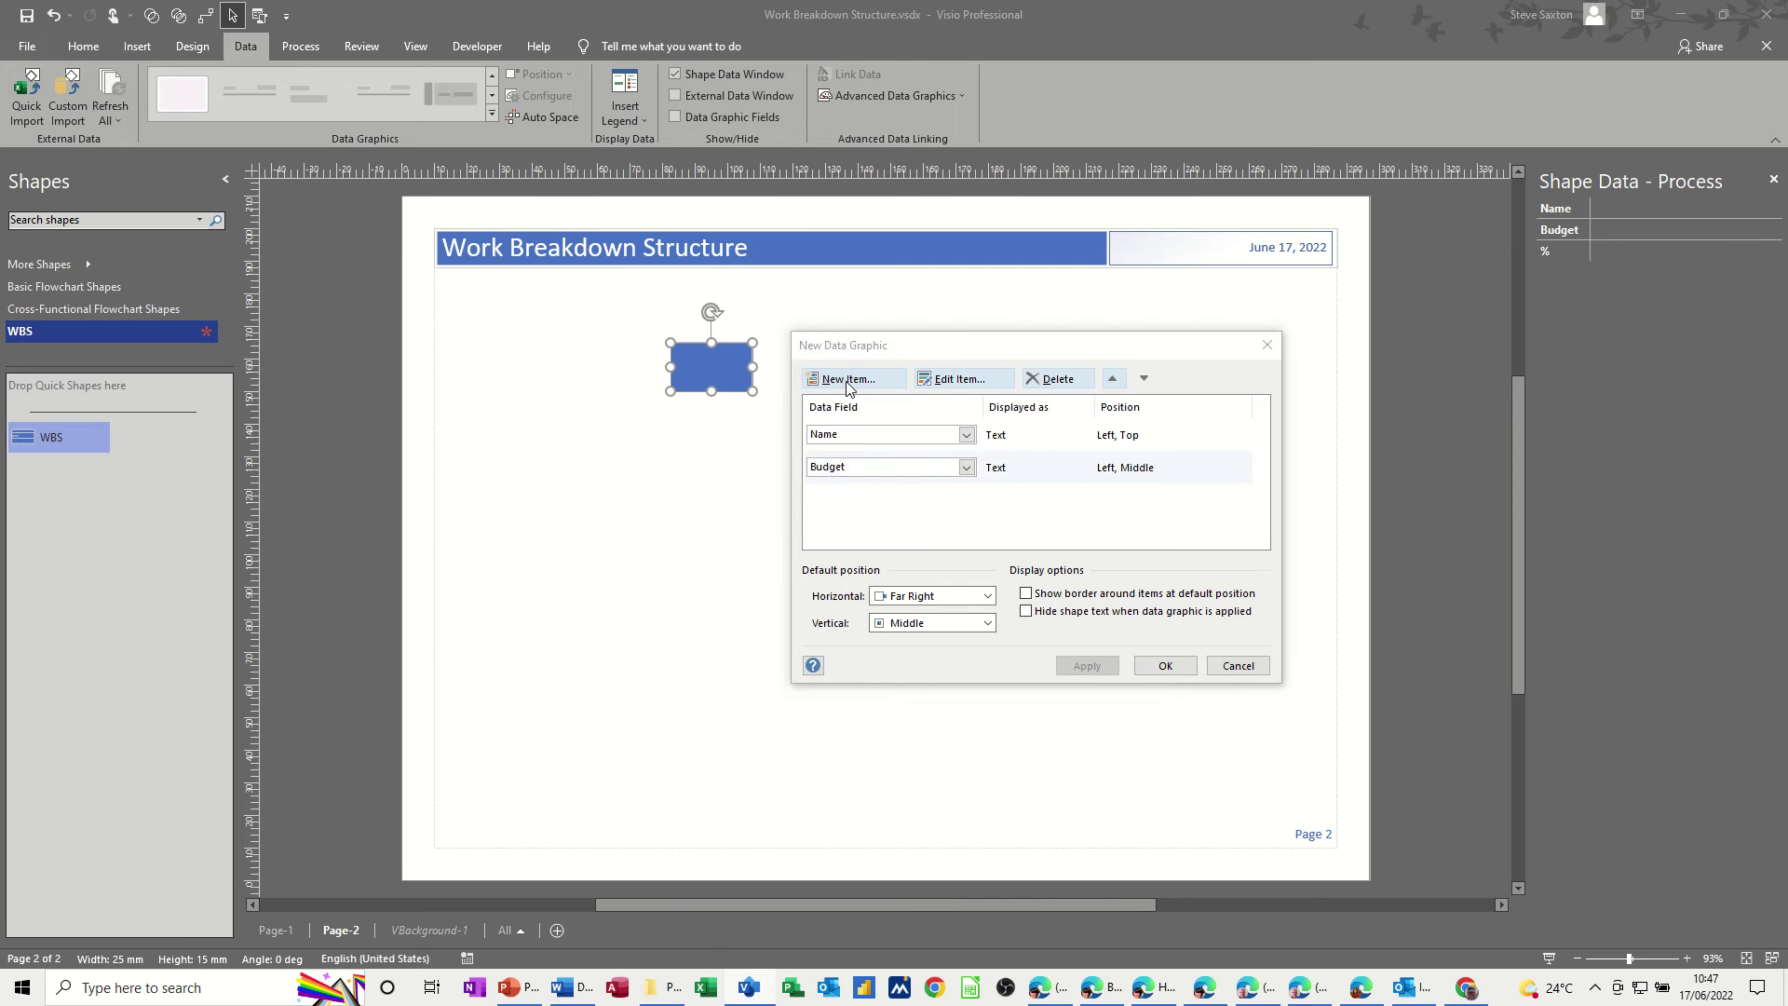
click(874, 337)
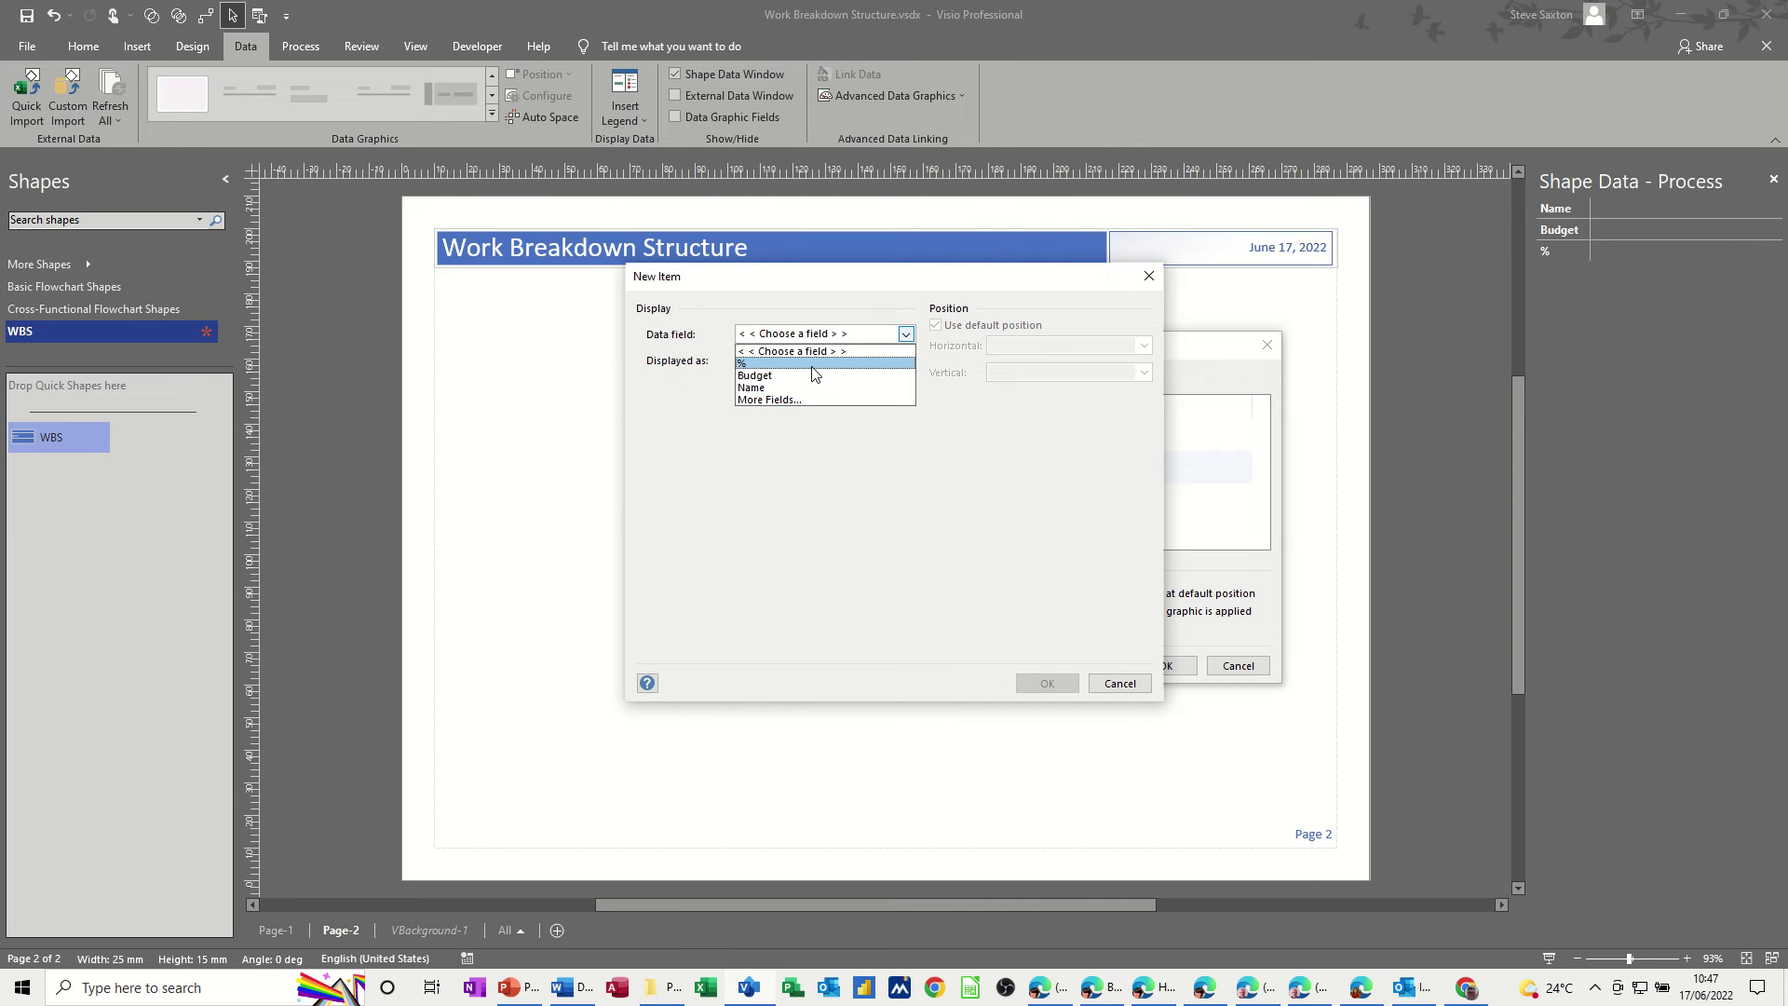
click(851, 367)
click(907, 359)
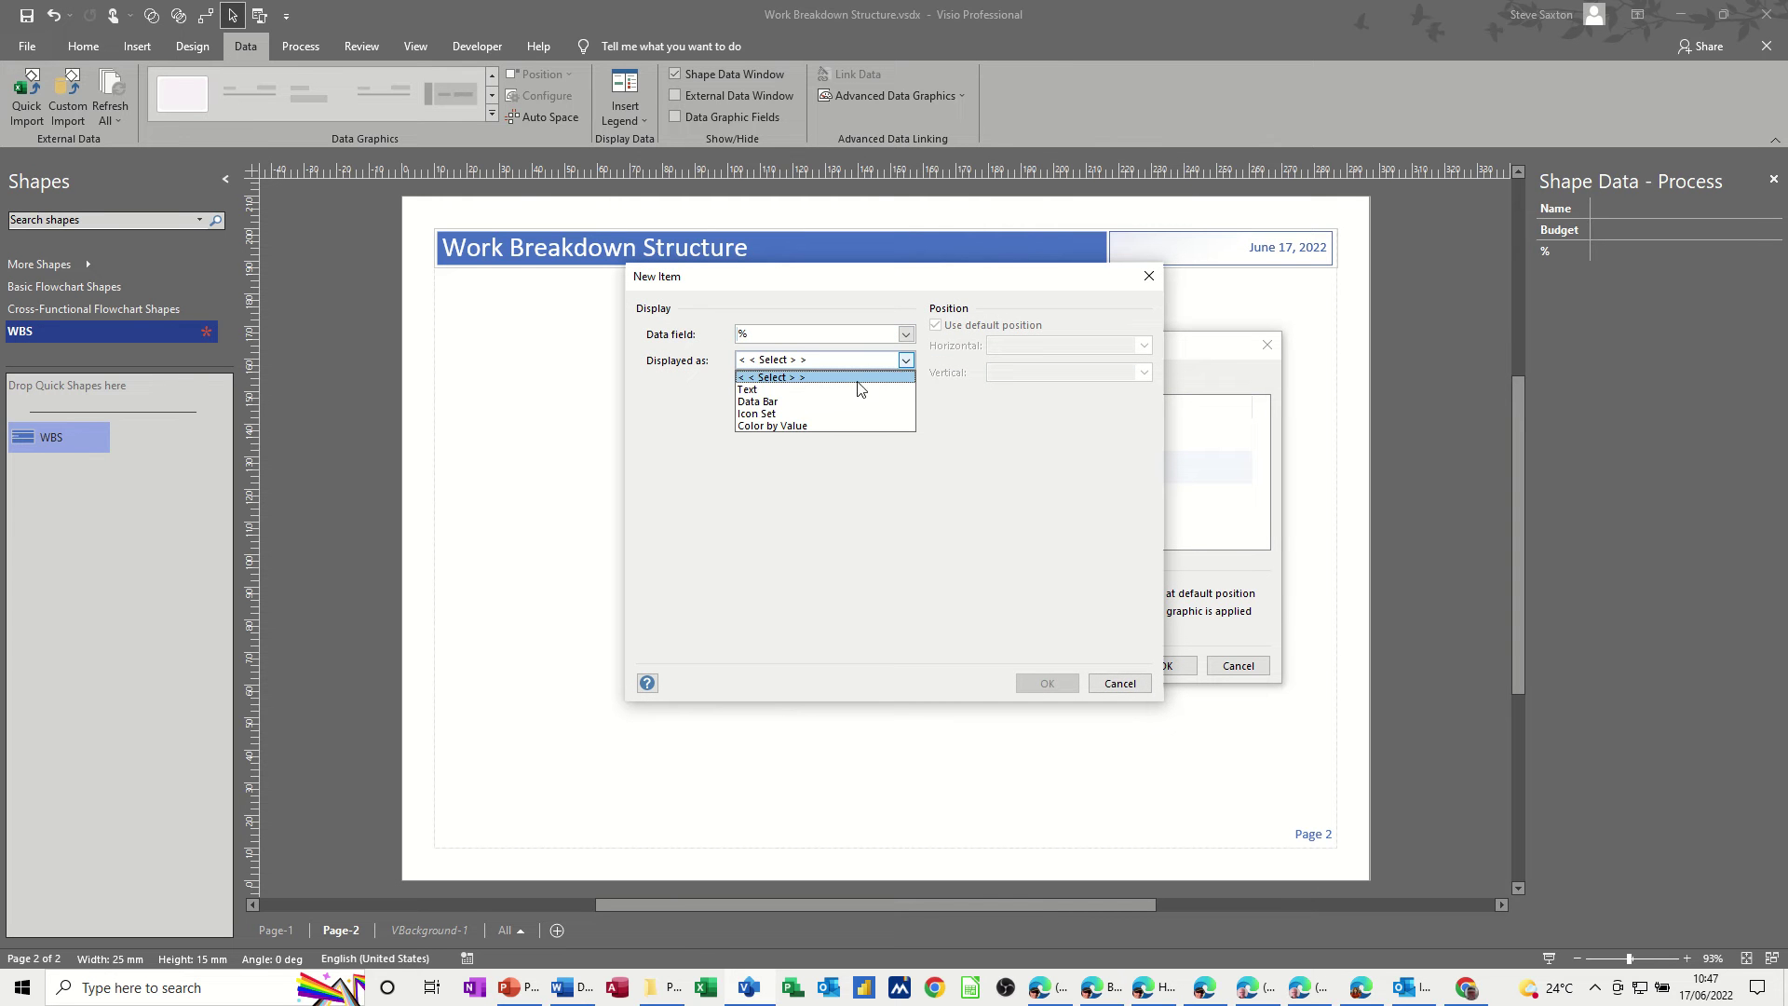
click(783, 402)
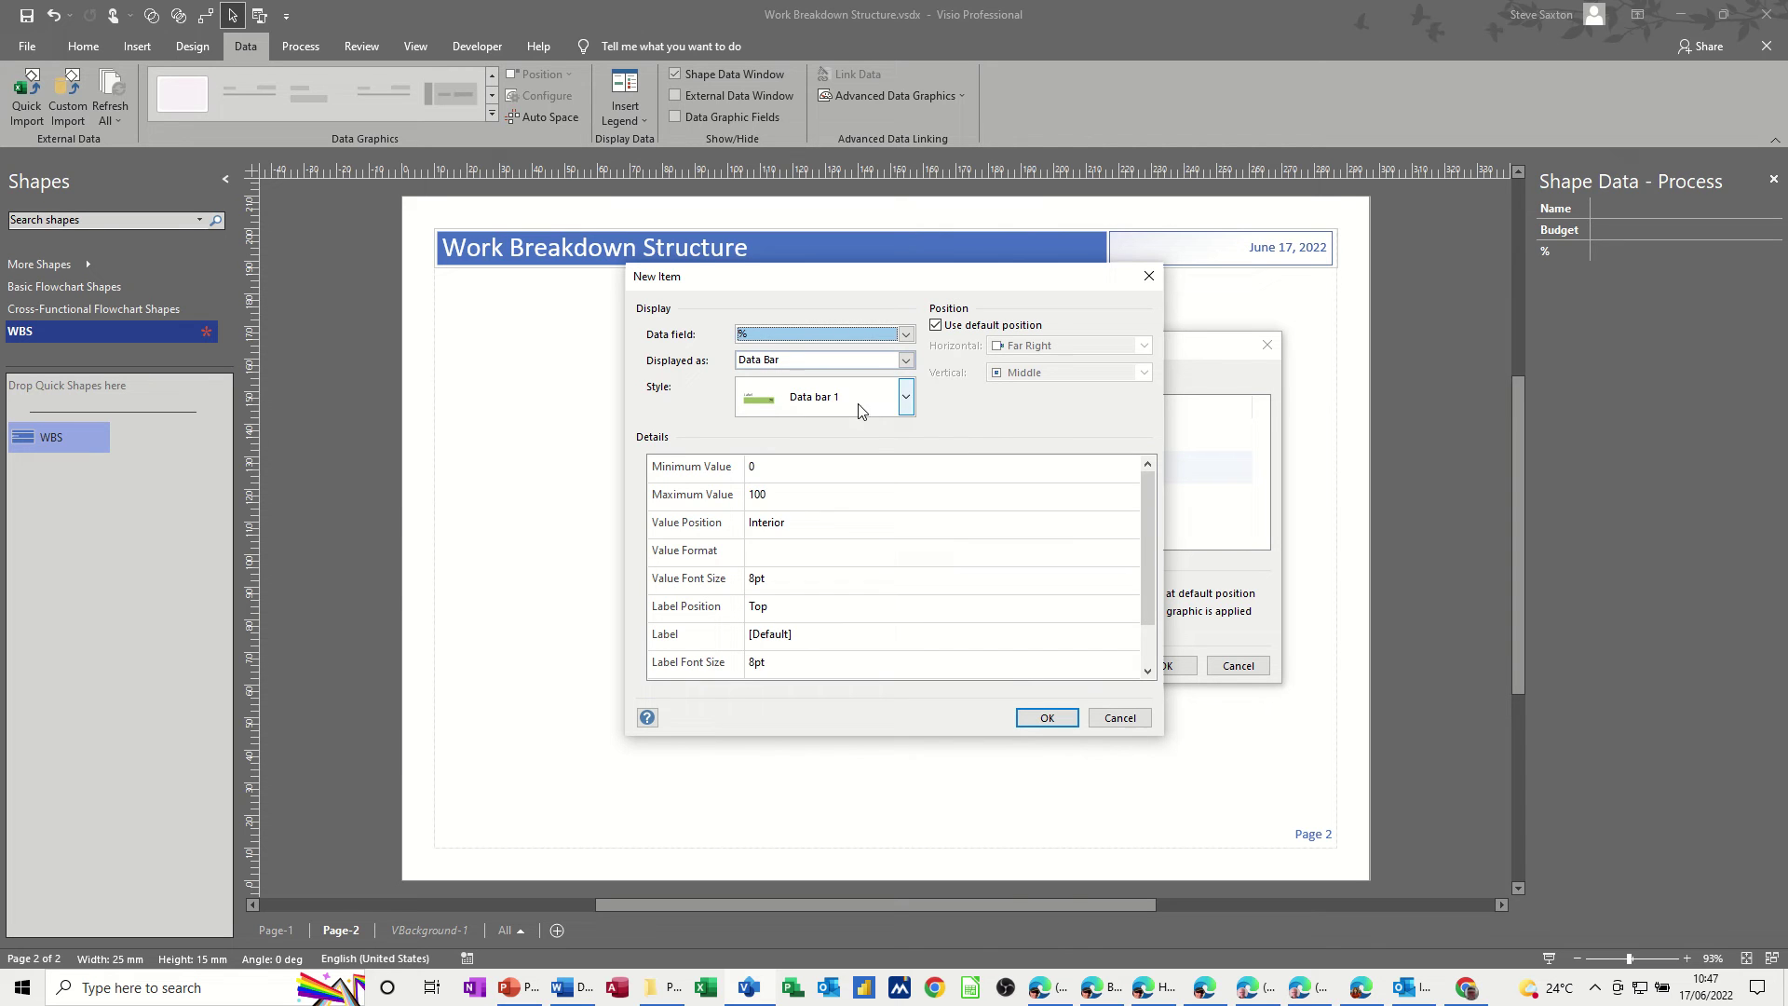
click(905, 400)
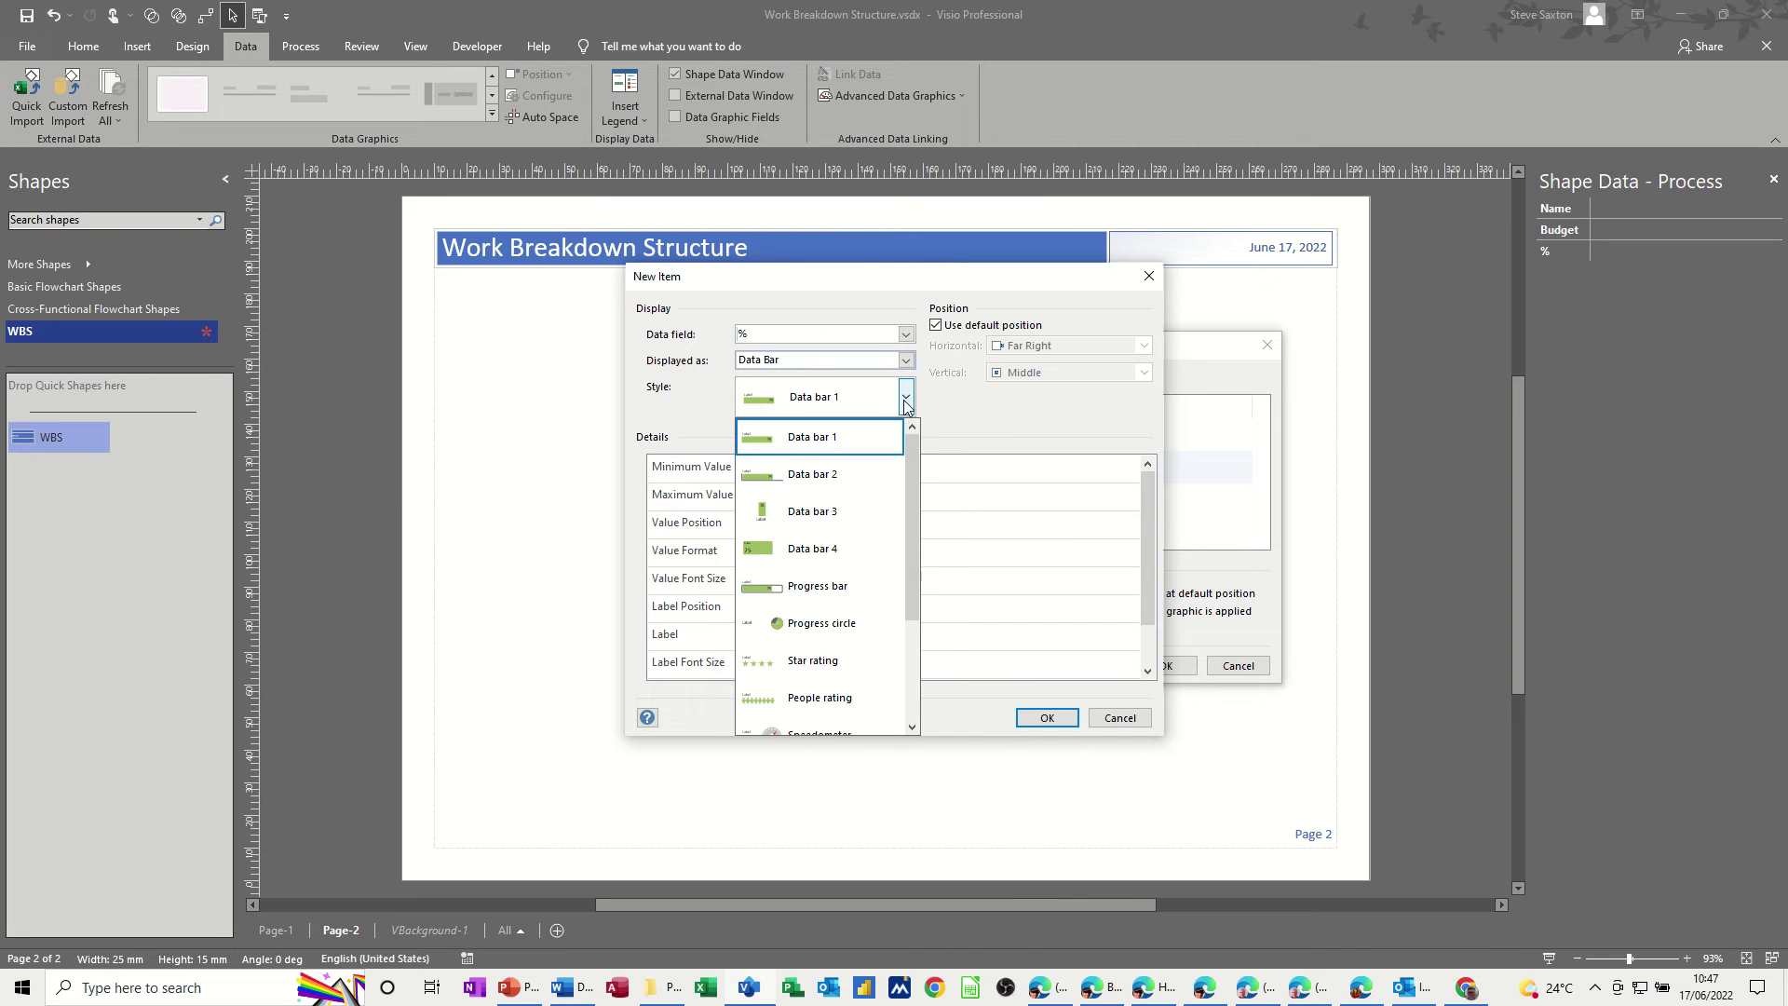
click(822, 597)
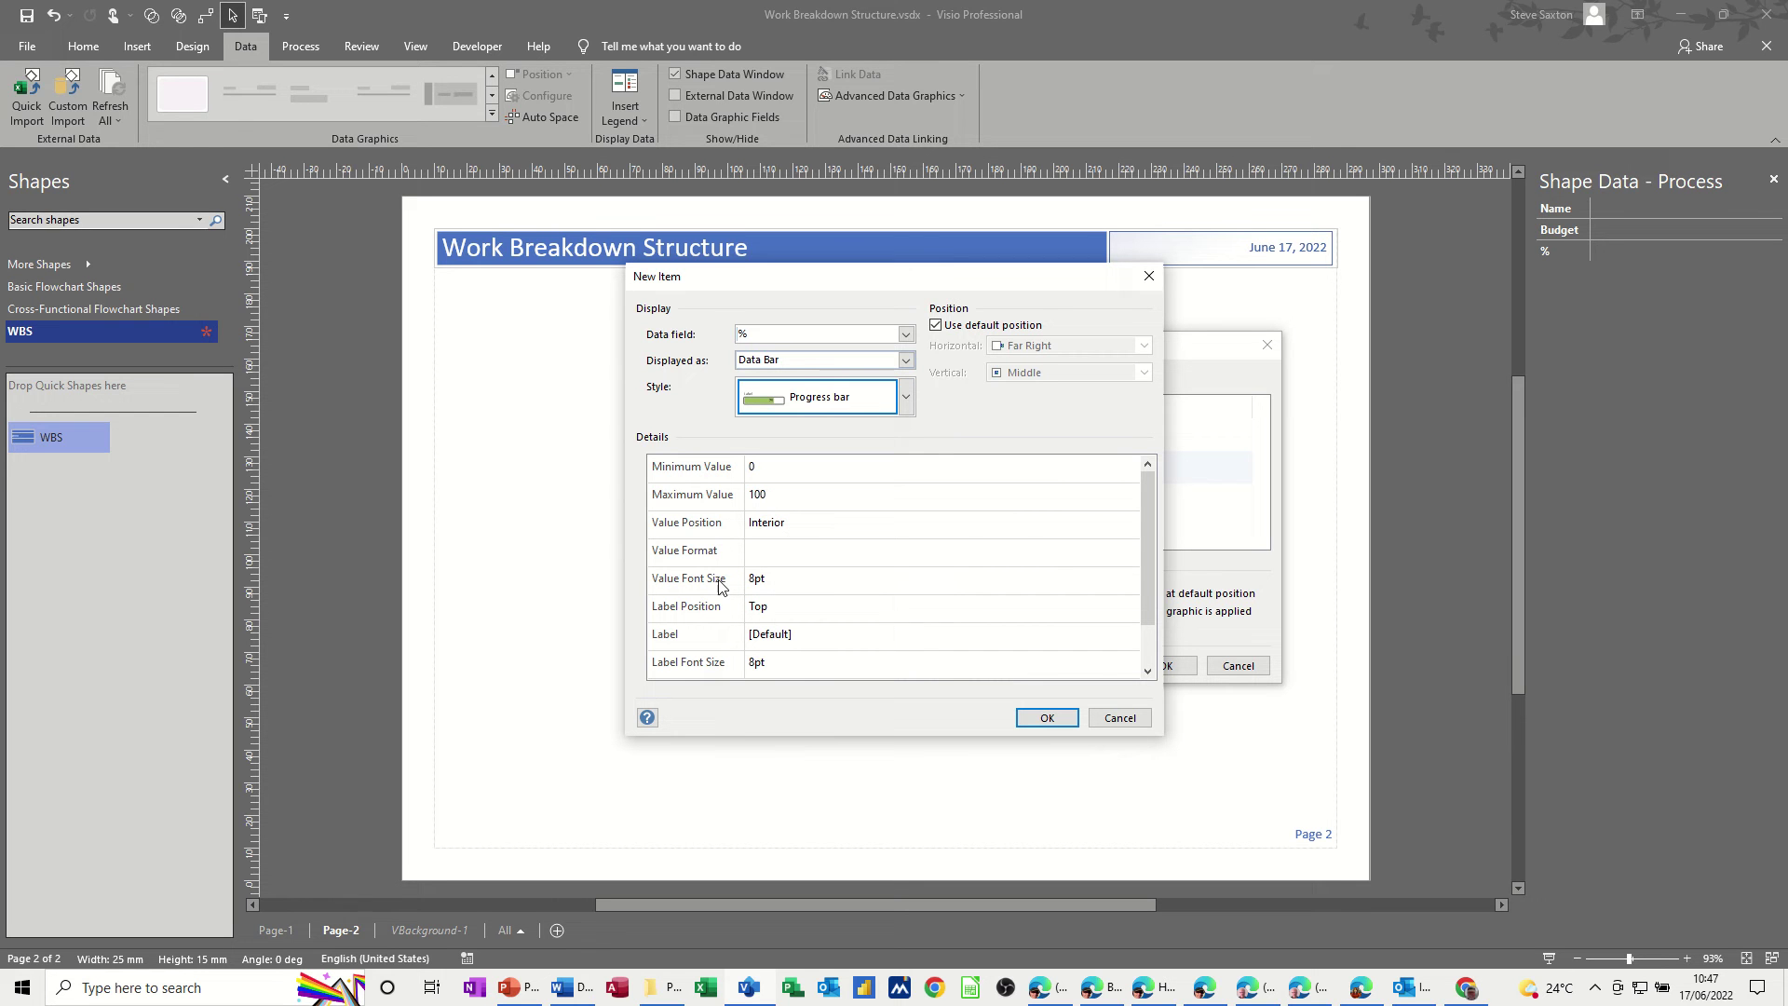
click(783, 616)
click(1130, 606)
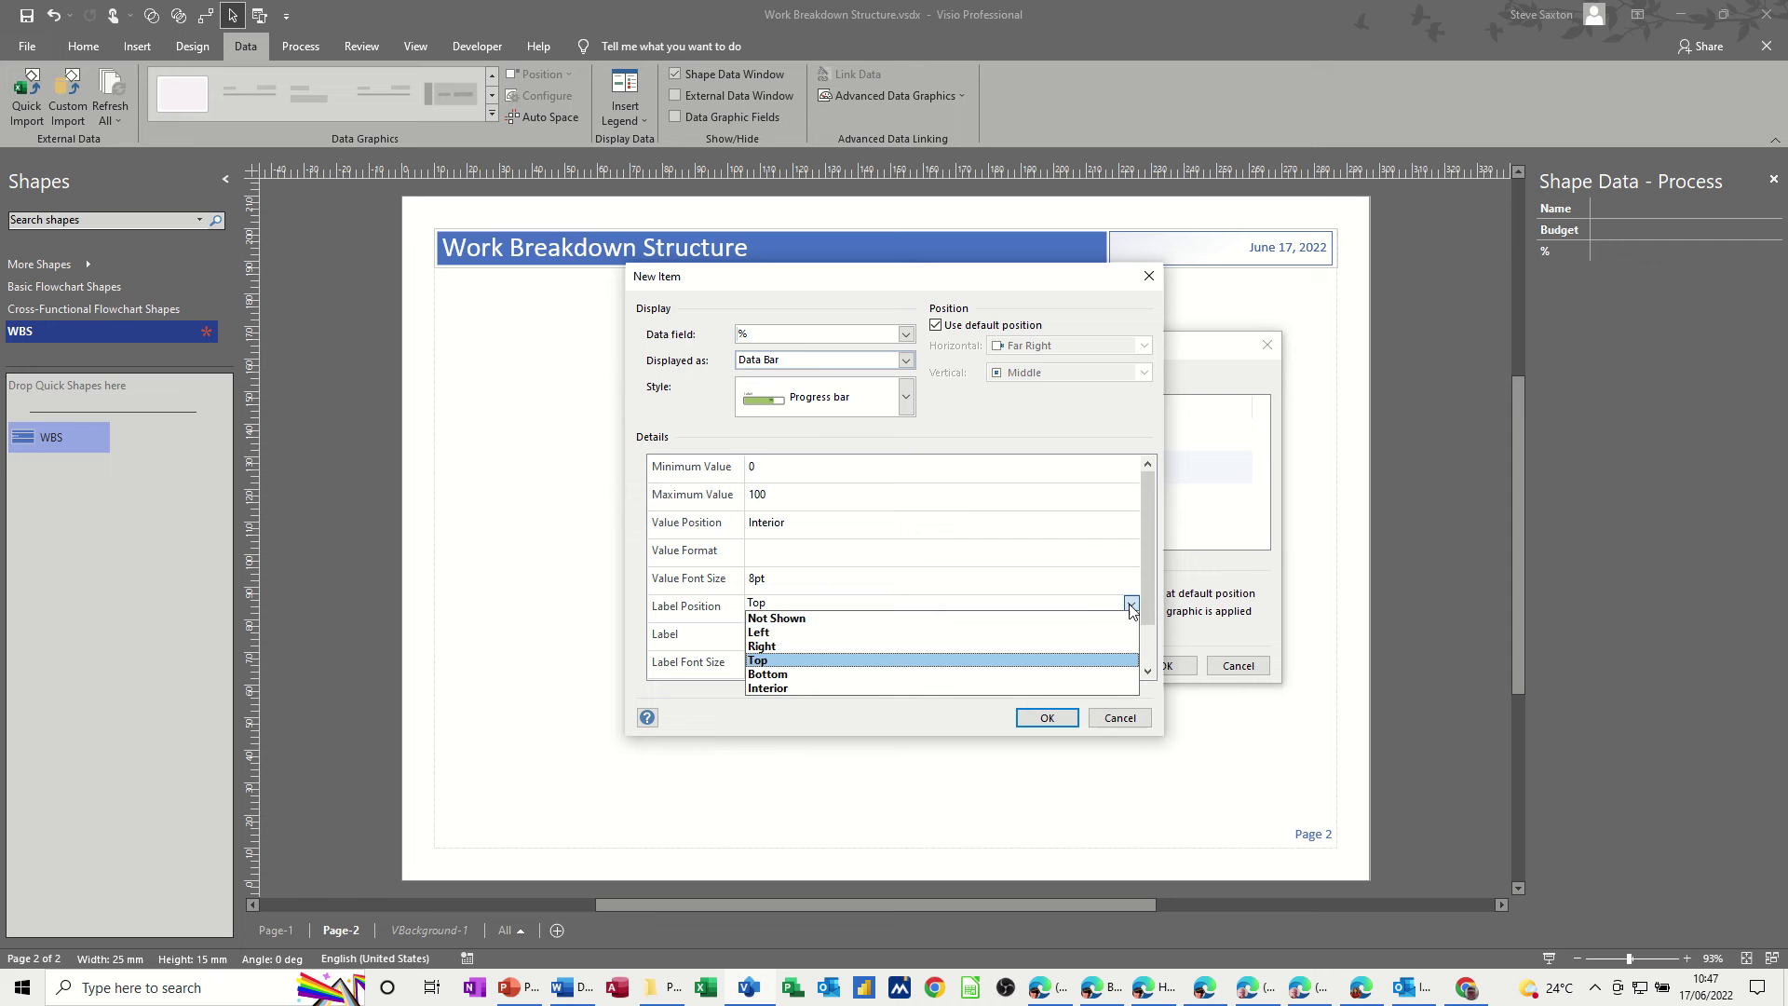
click(788, 619)
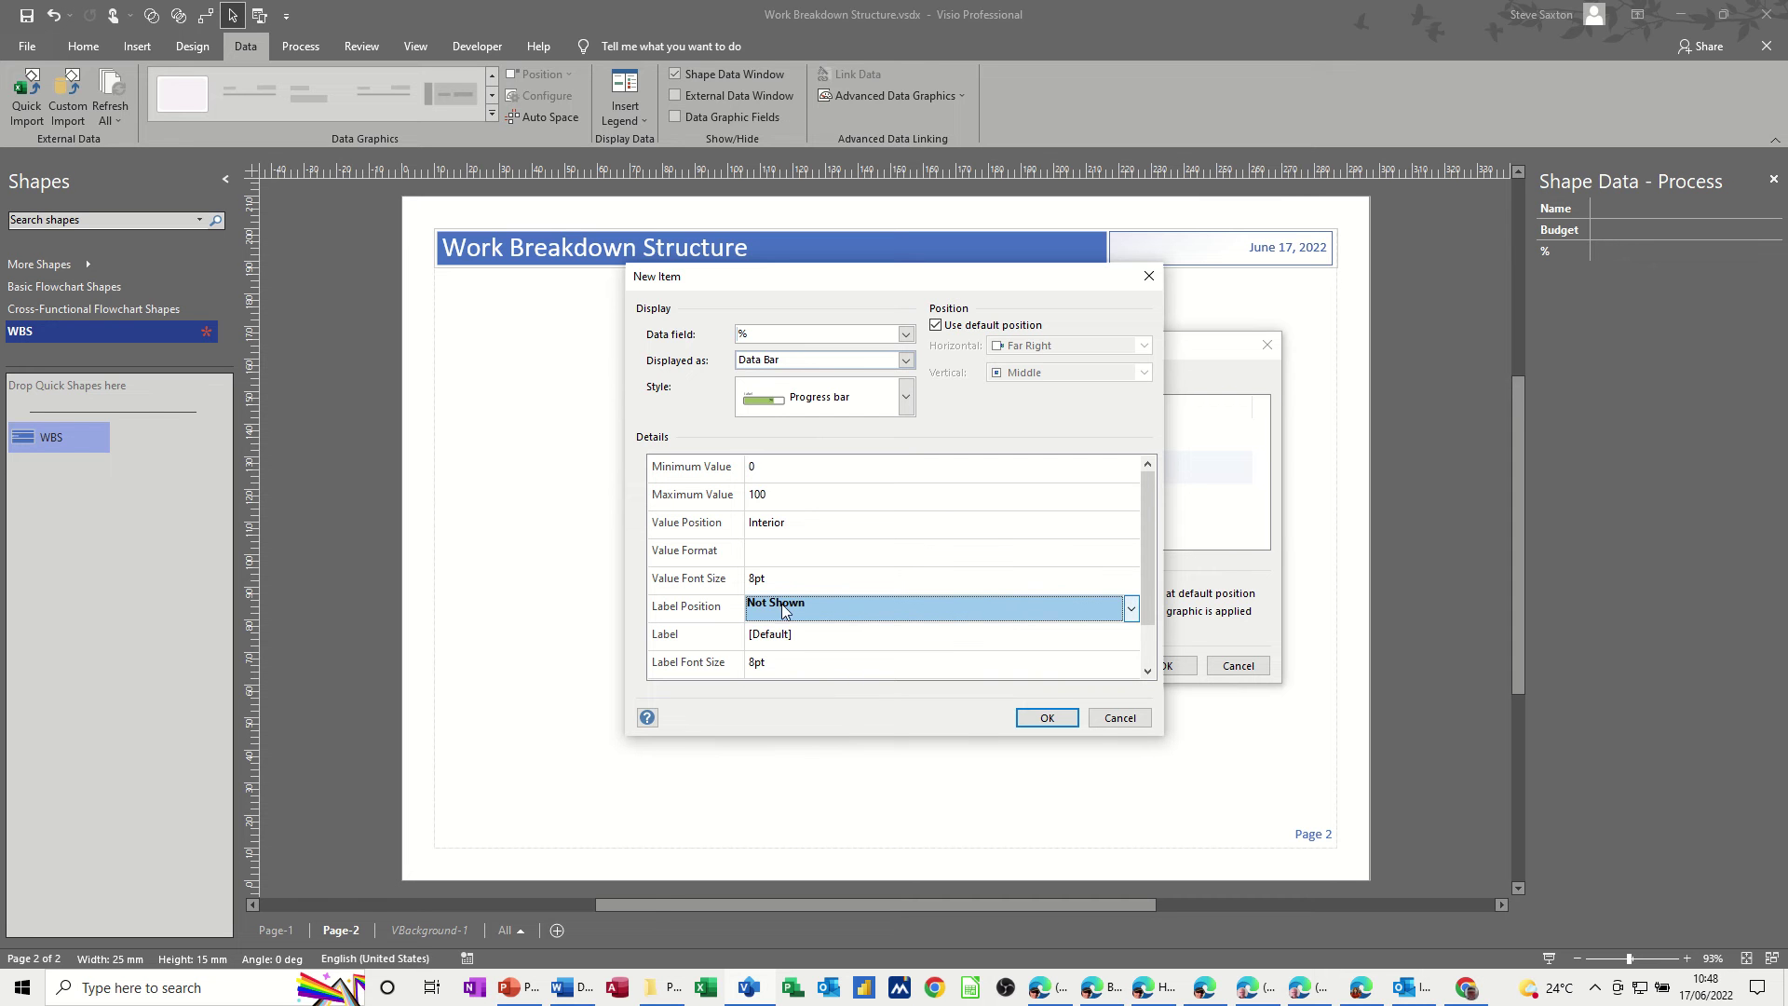
click(1041, 717)
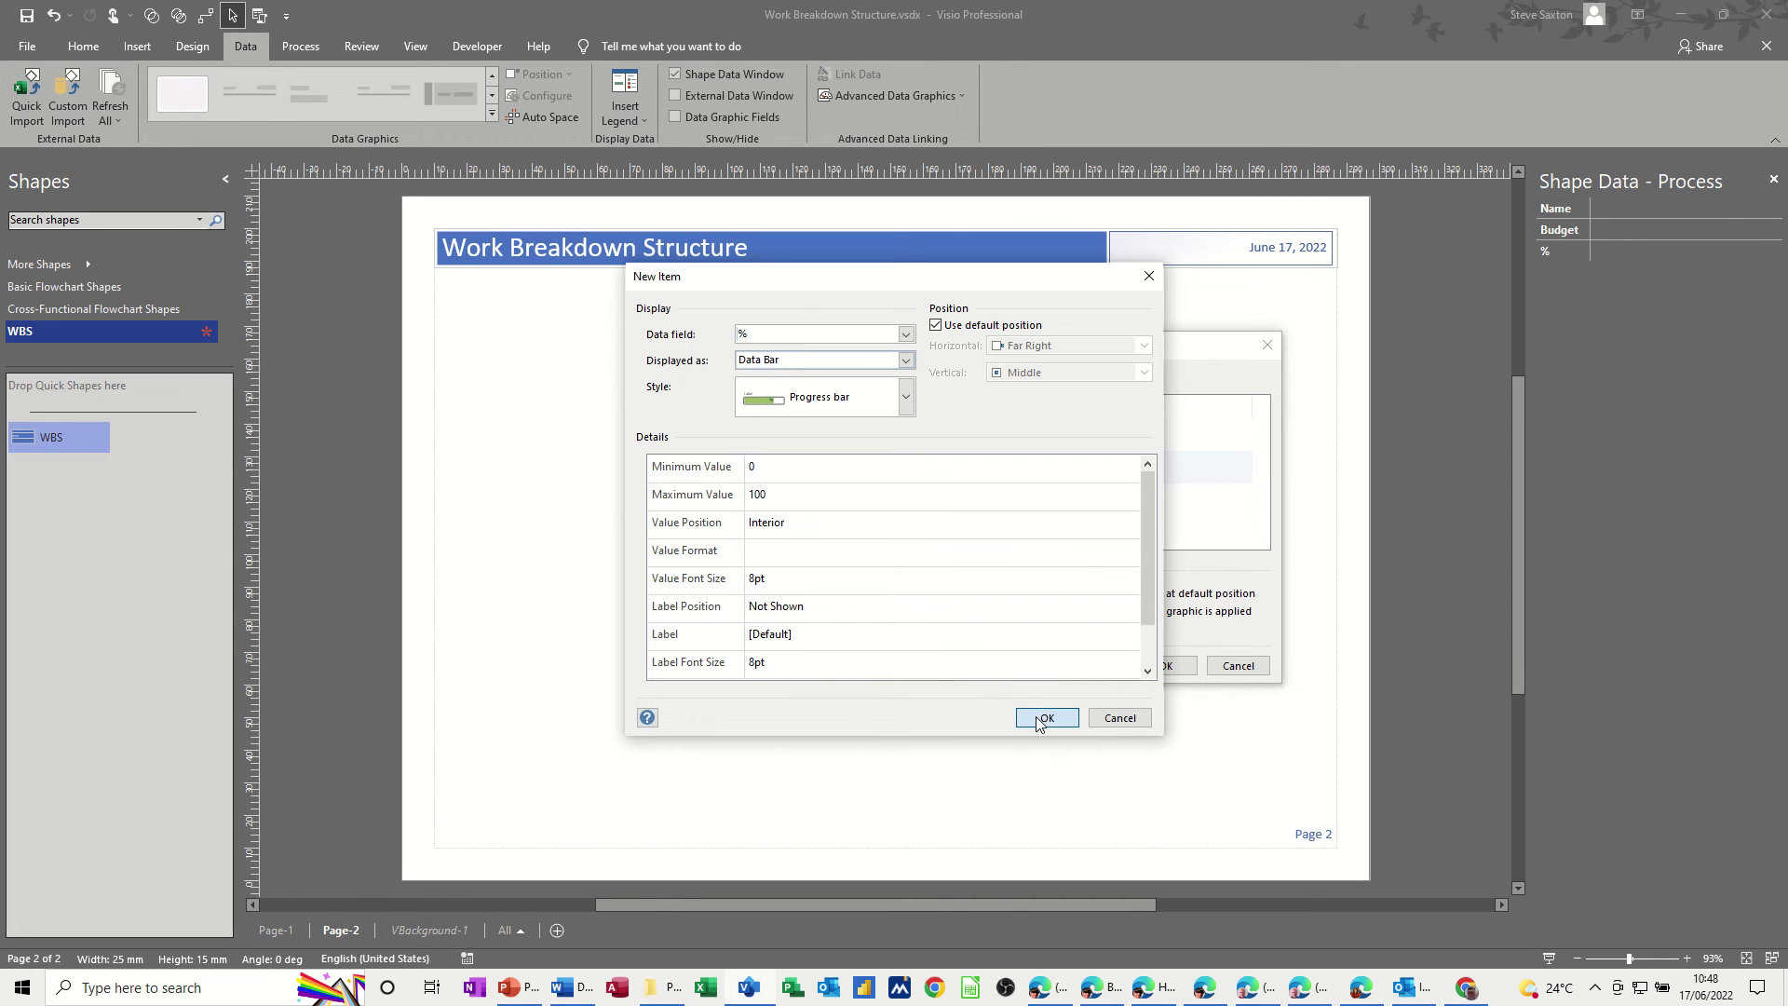
click(1168, 667)
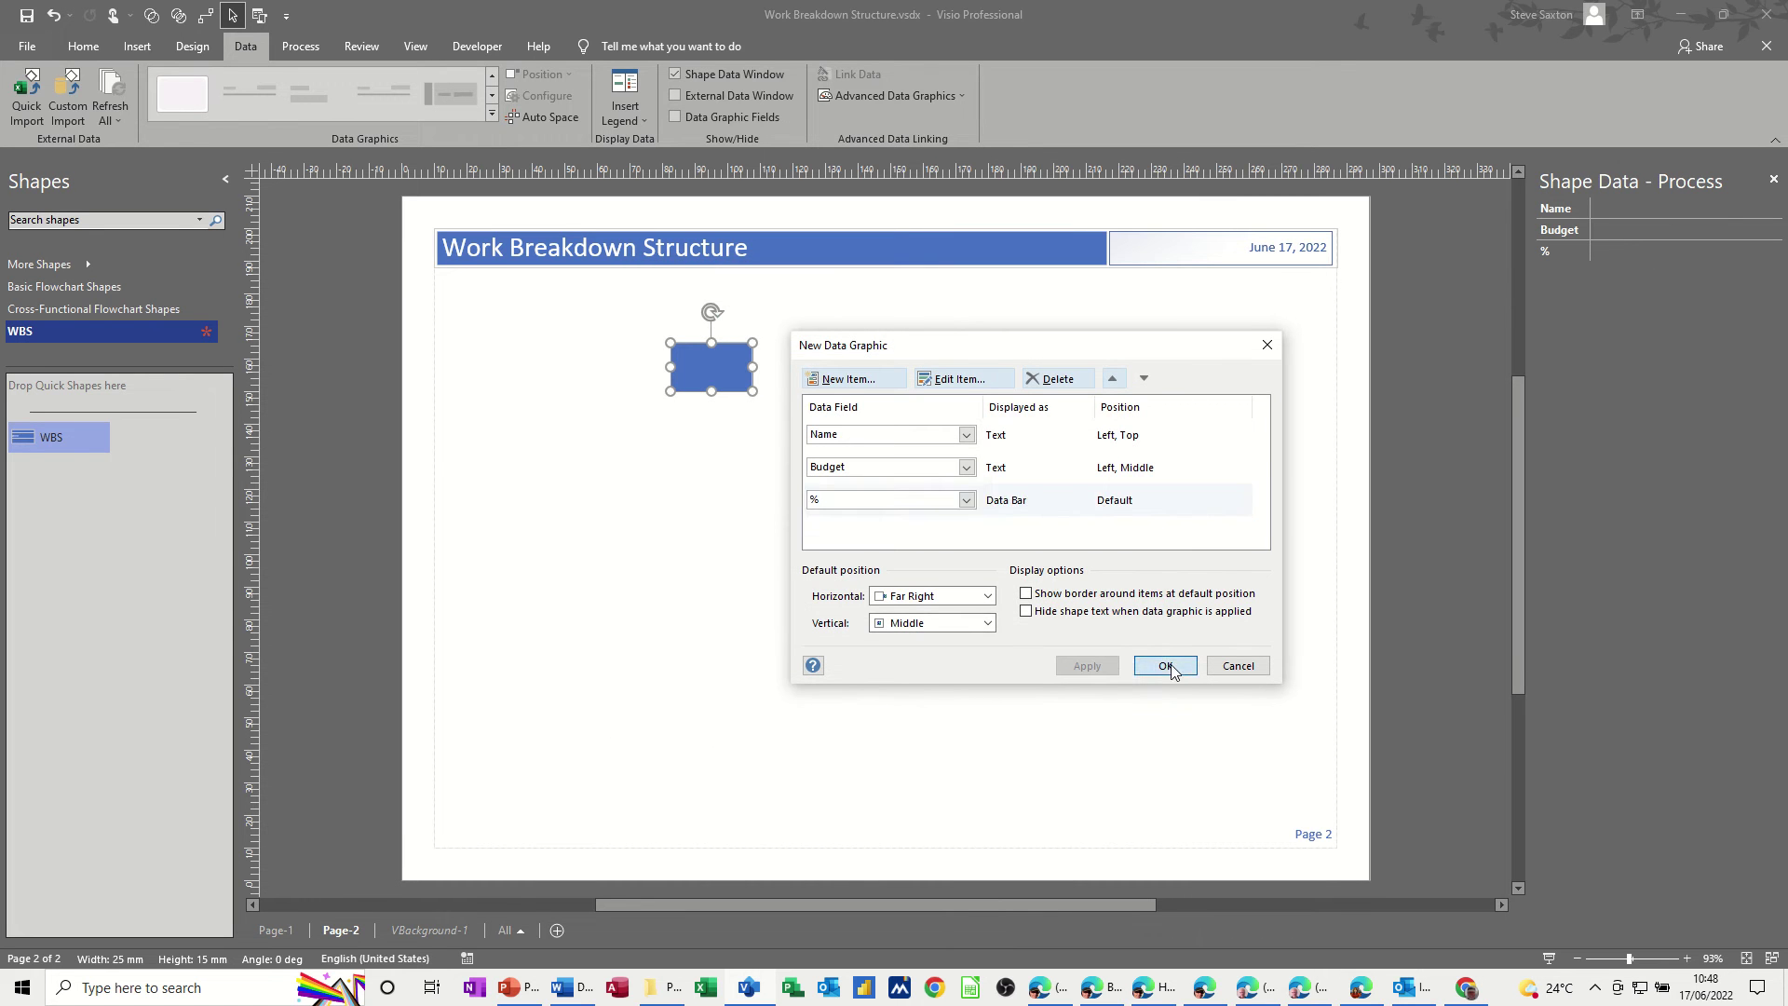
click(862, 546)
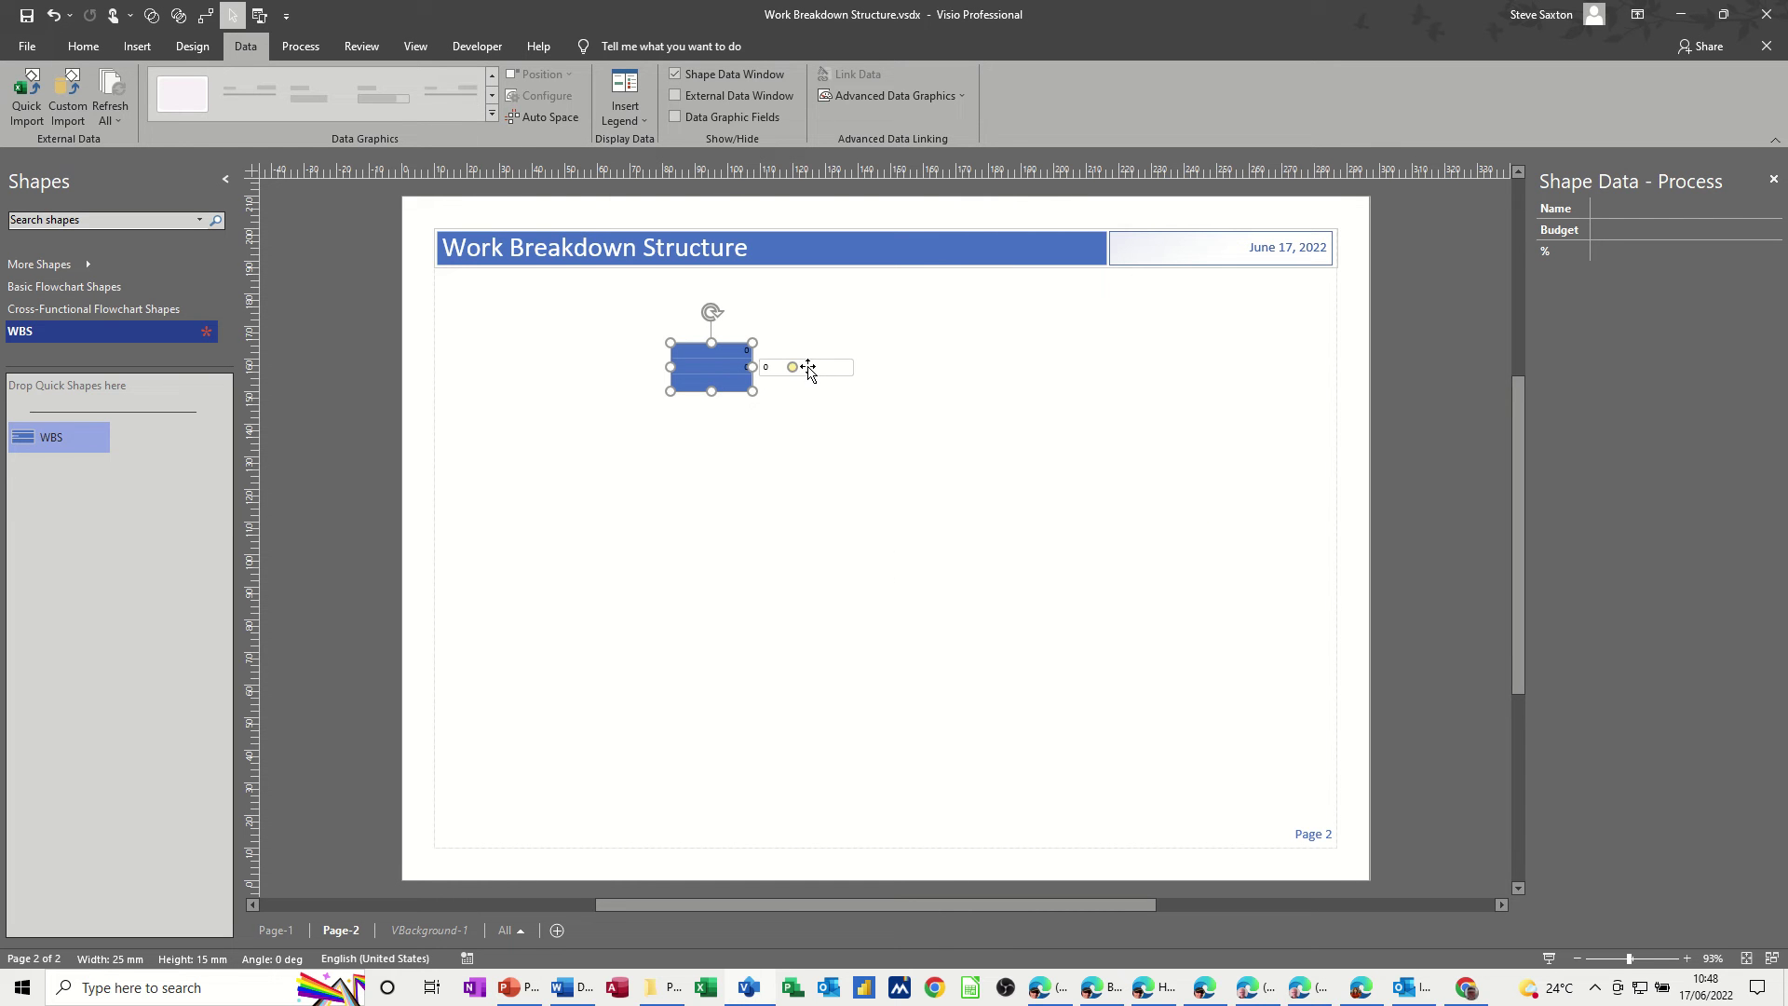
- Open the current data graphic and edit its % item, briefly switching to Data bar 1
click(879, 98)
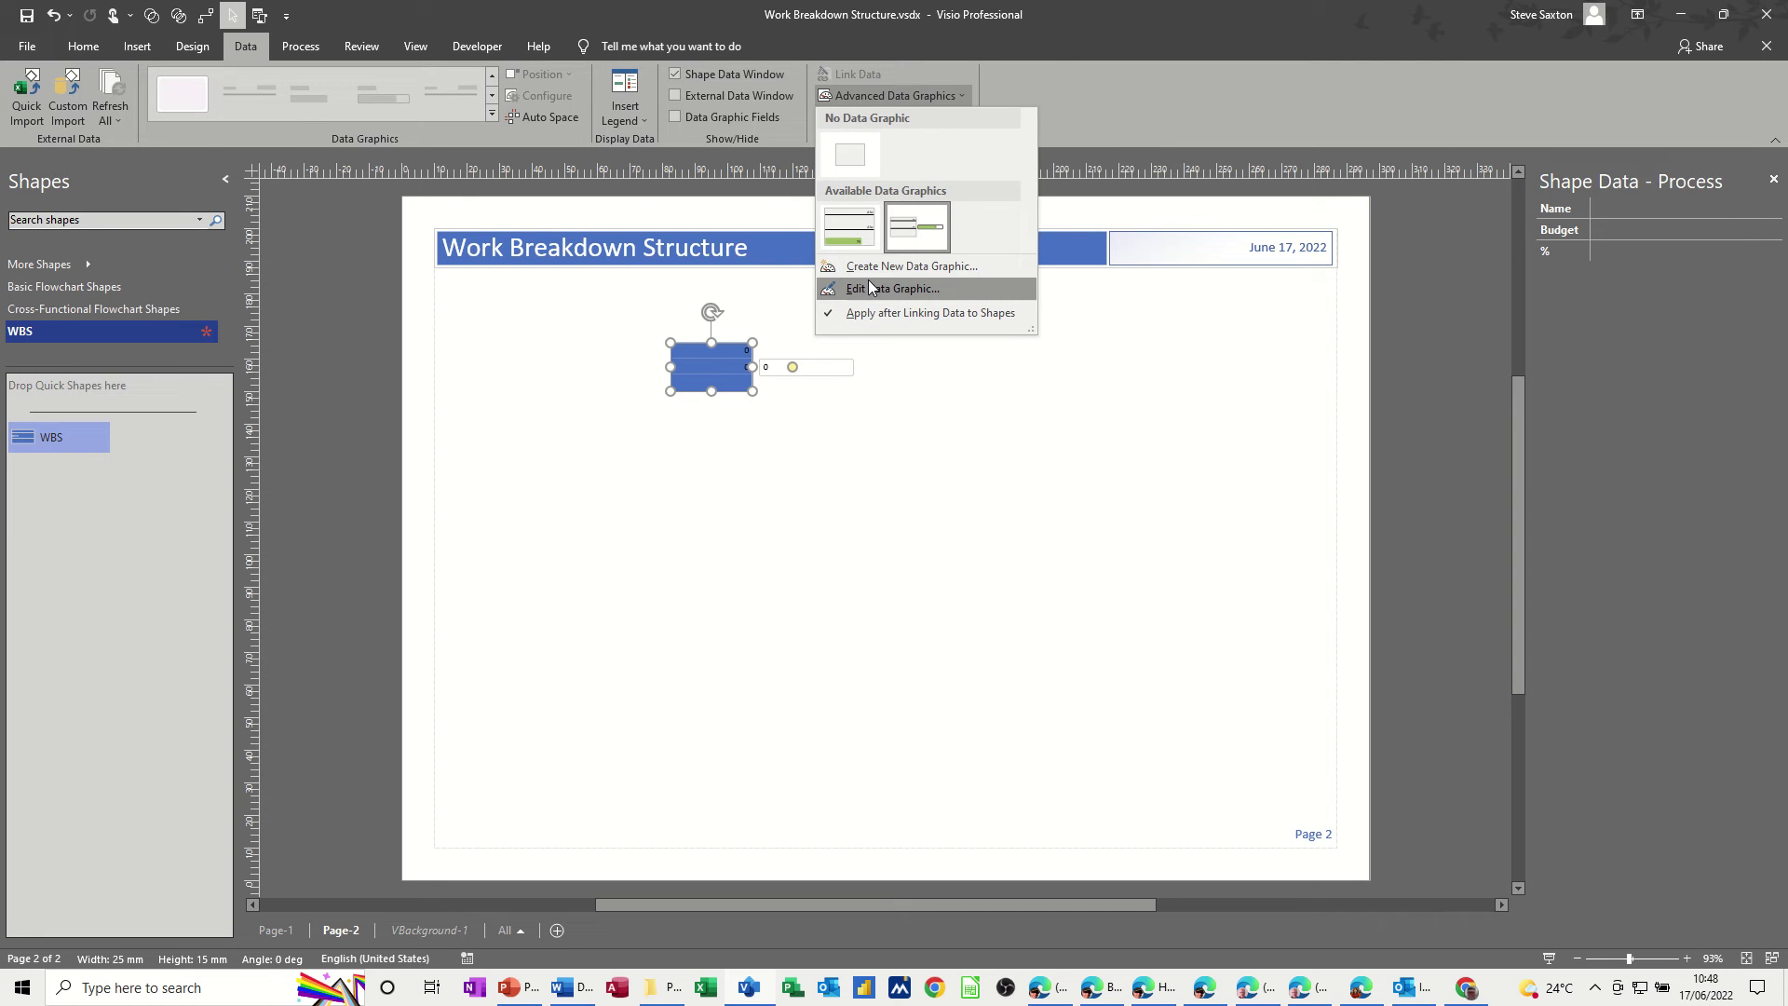
click(868, 287)
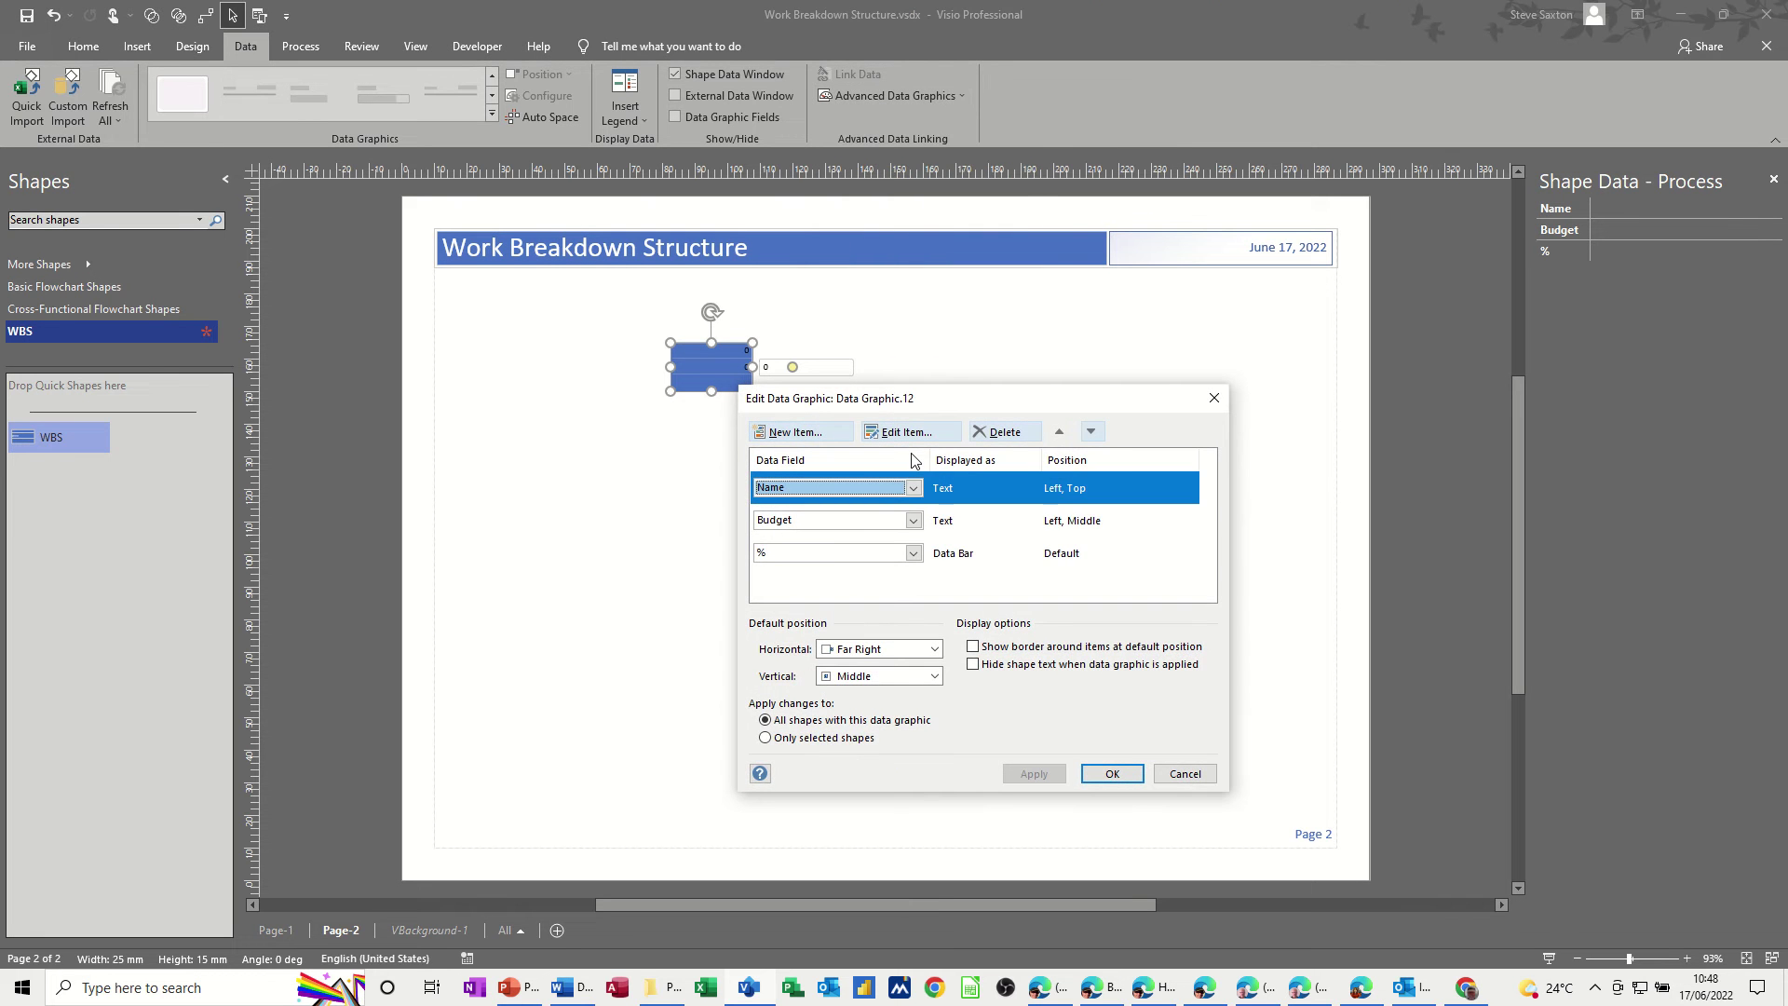
click(833, 556)
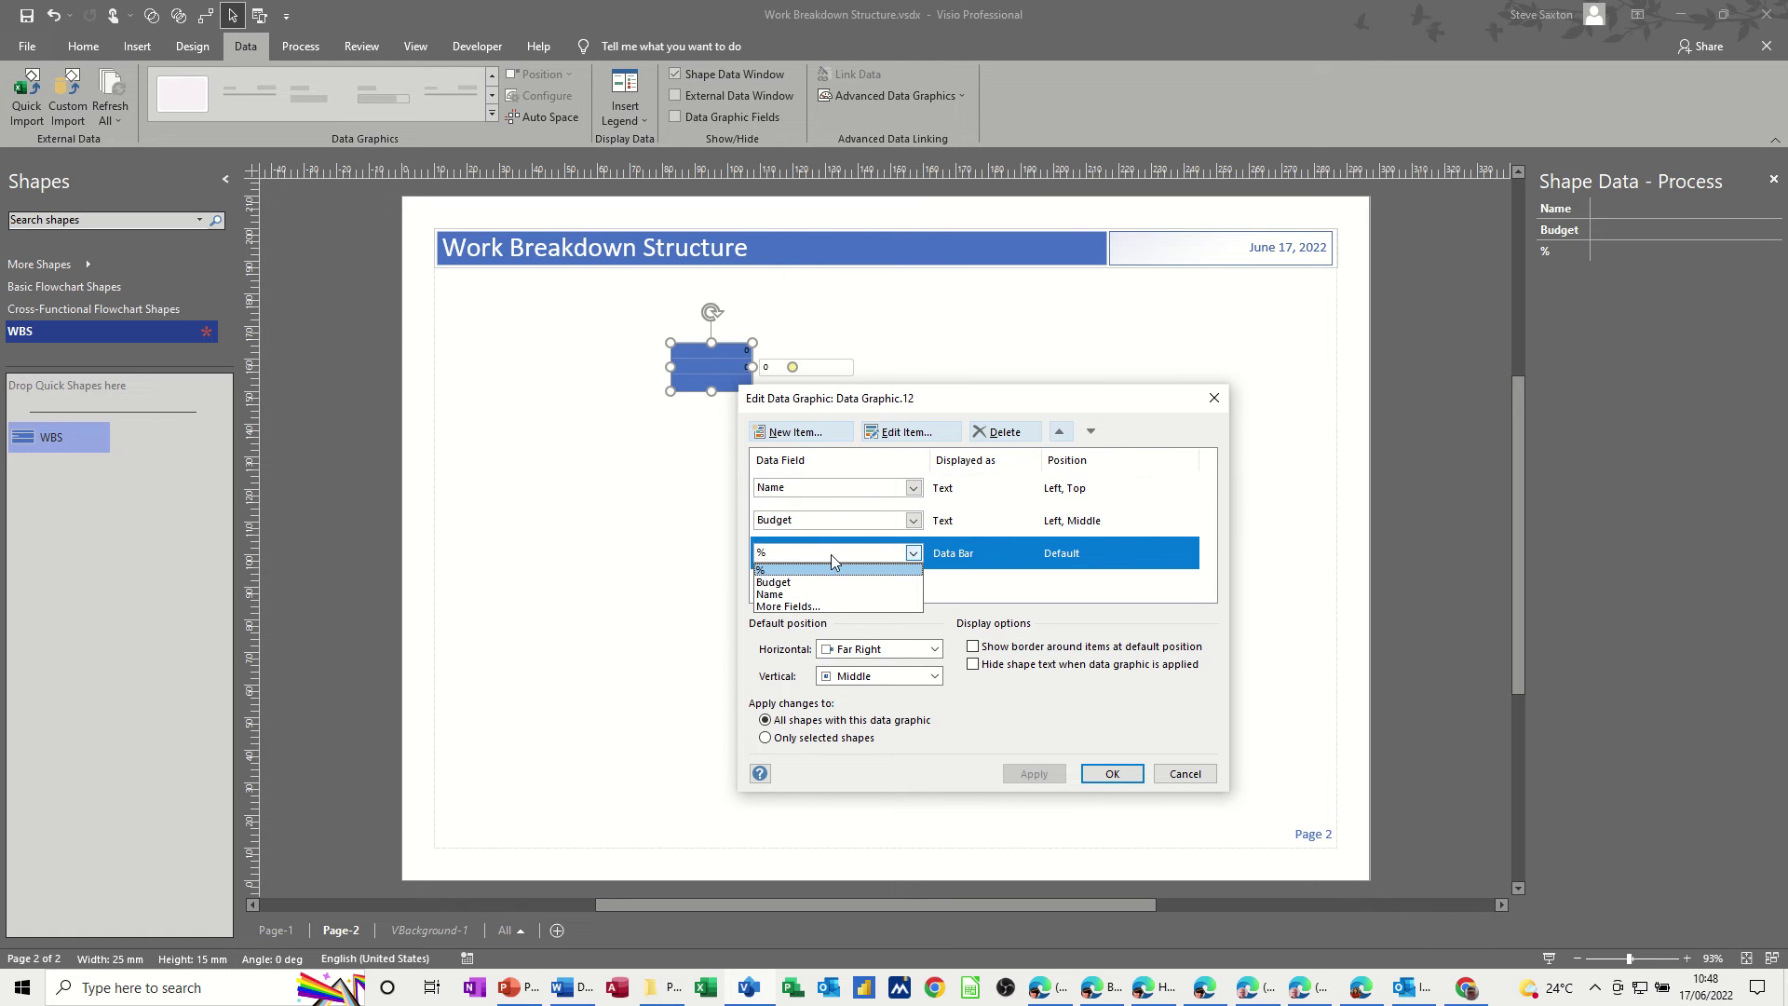
click(833, 556)
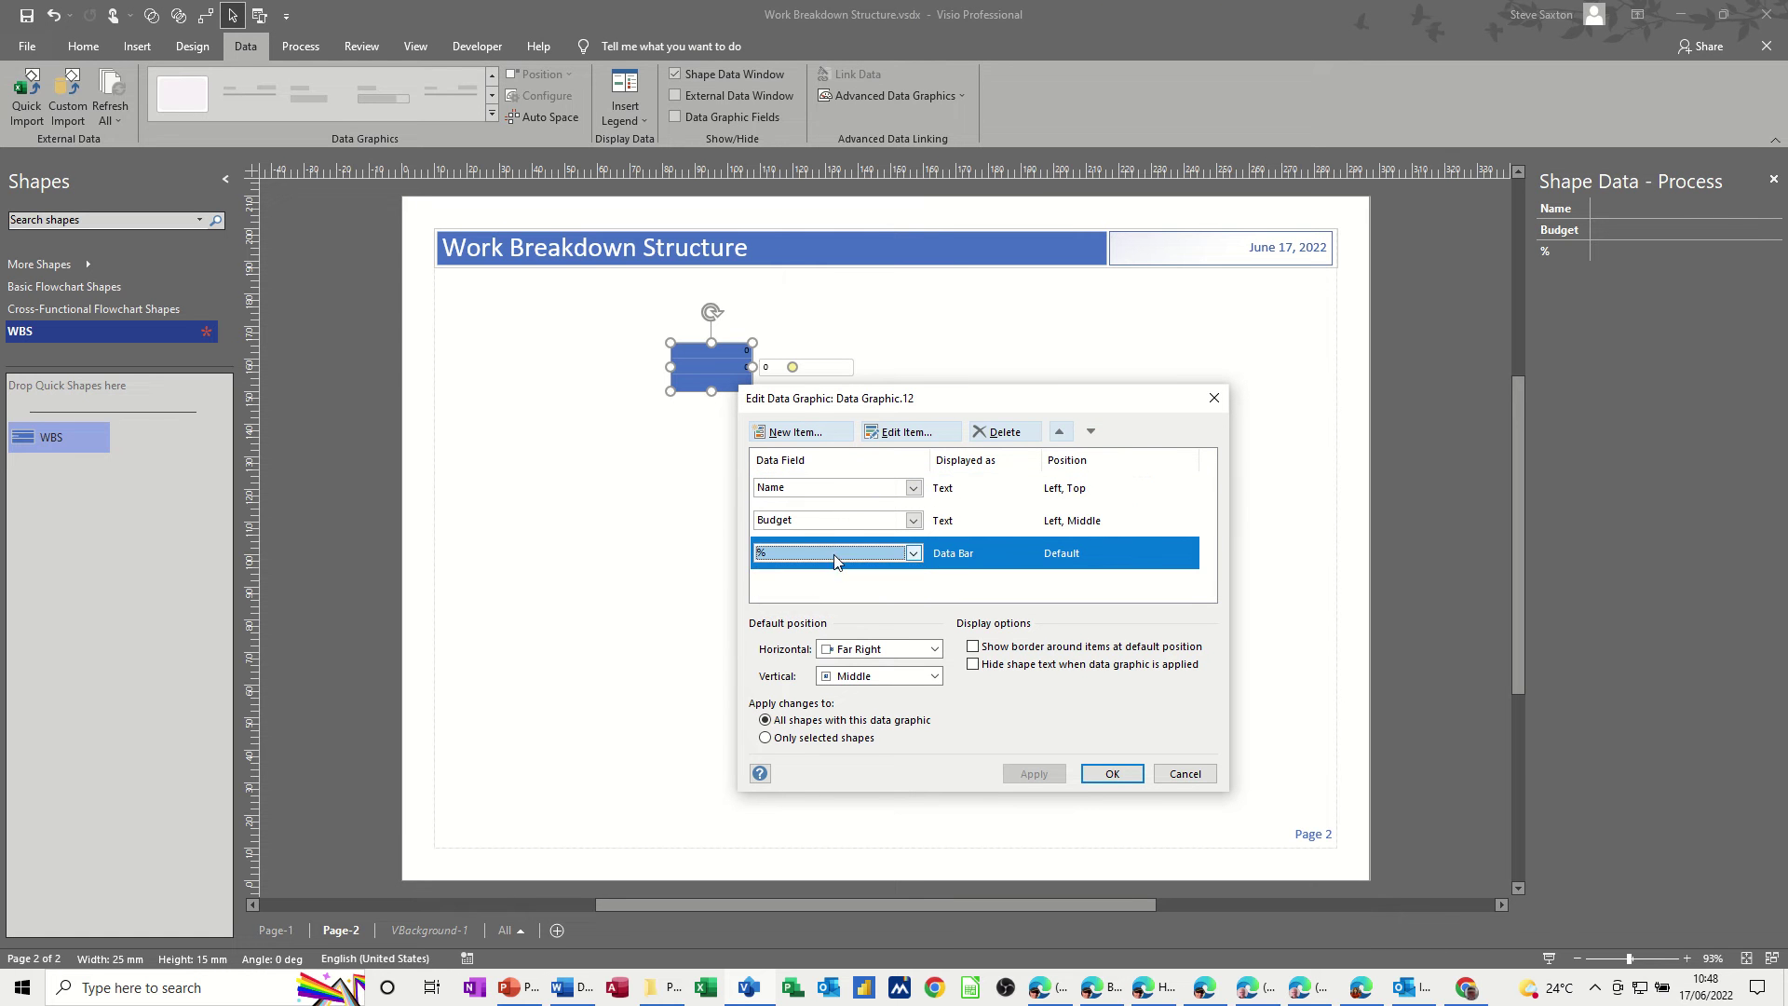
click(900, 434)
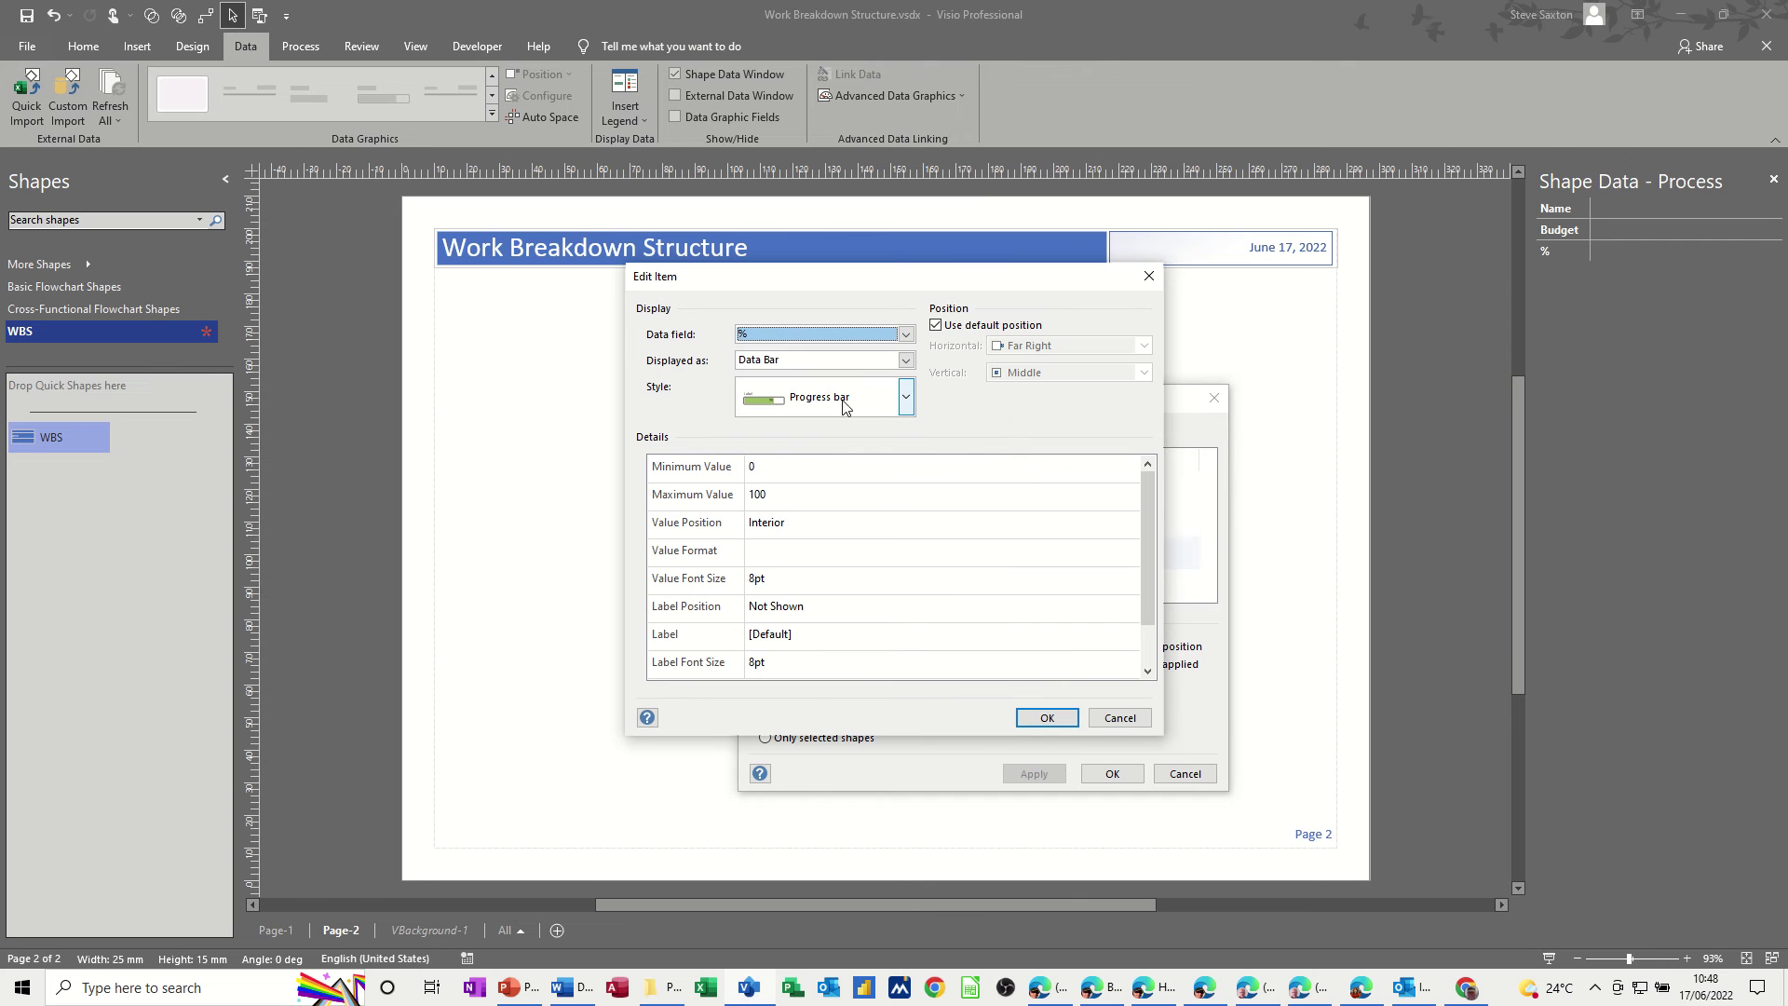
click(903, 397)
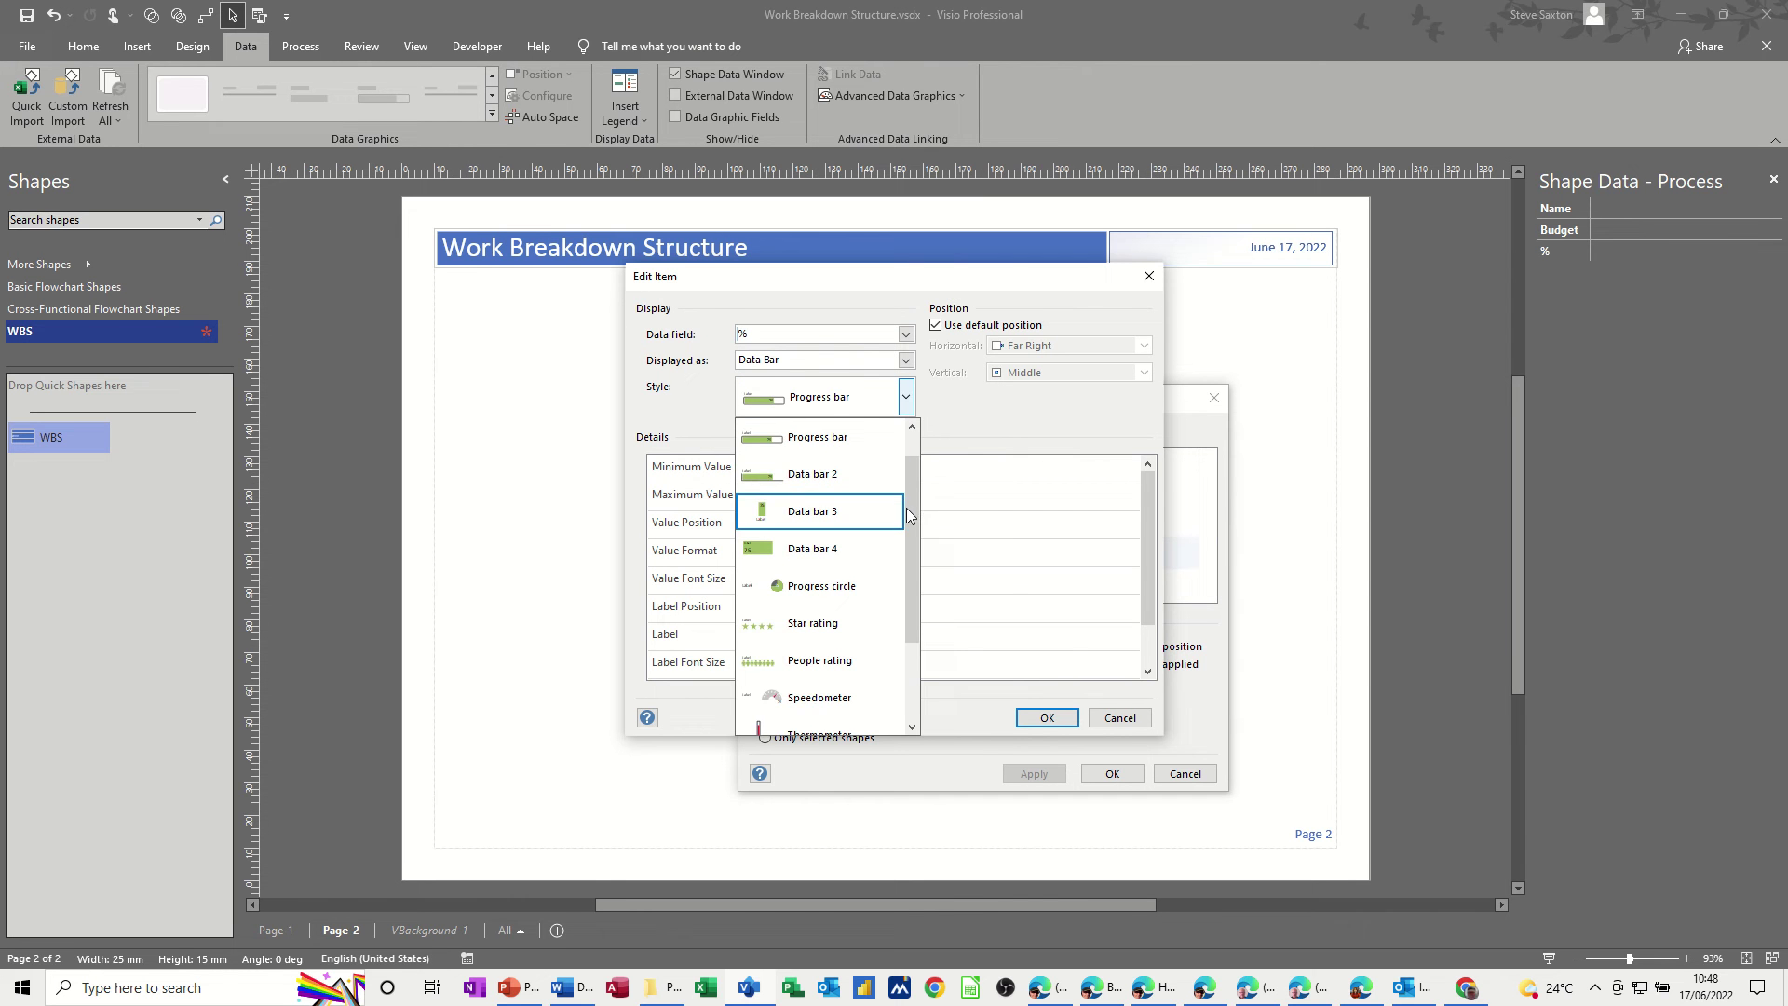
scroll(891, 476, up, 1)
click(832, 453)
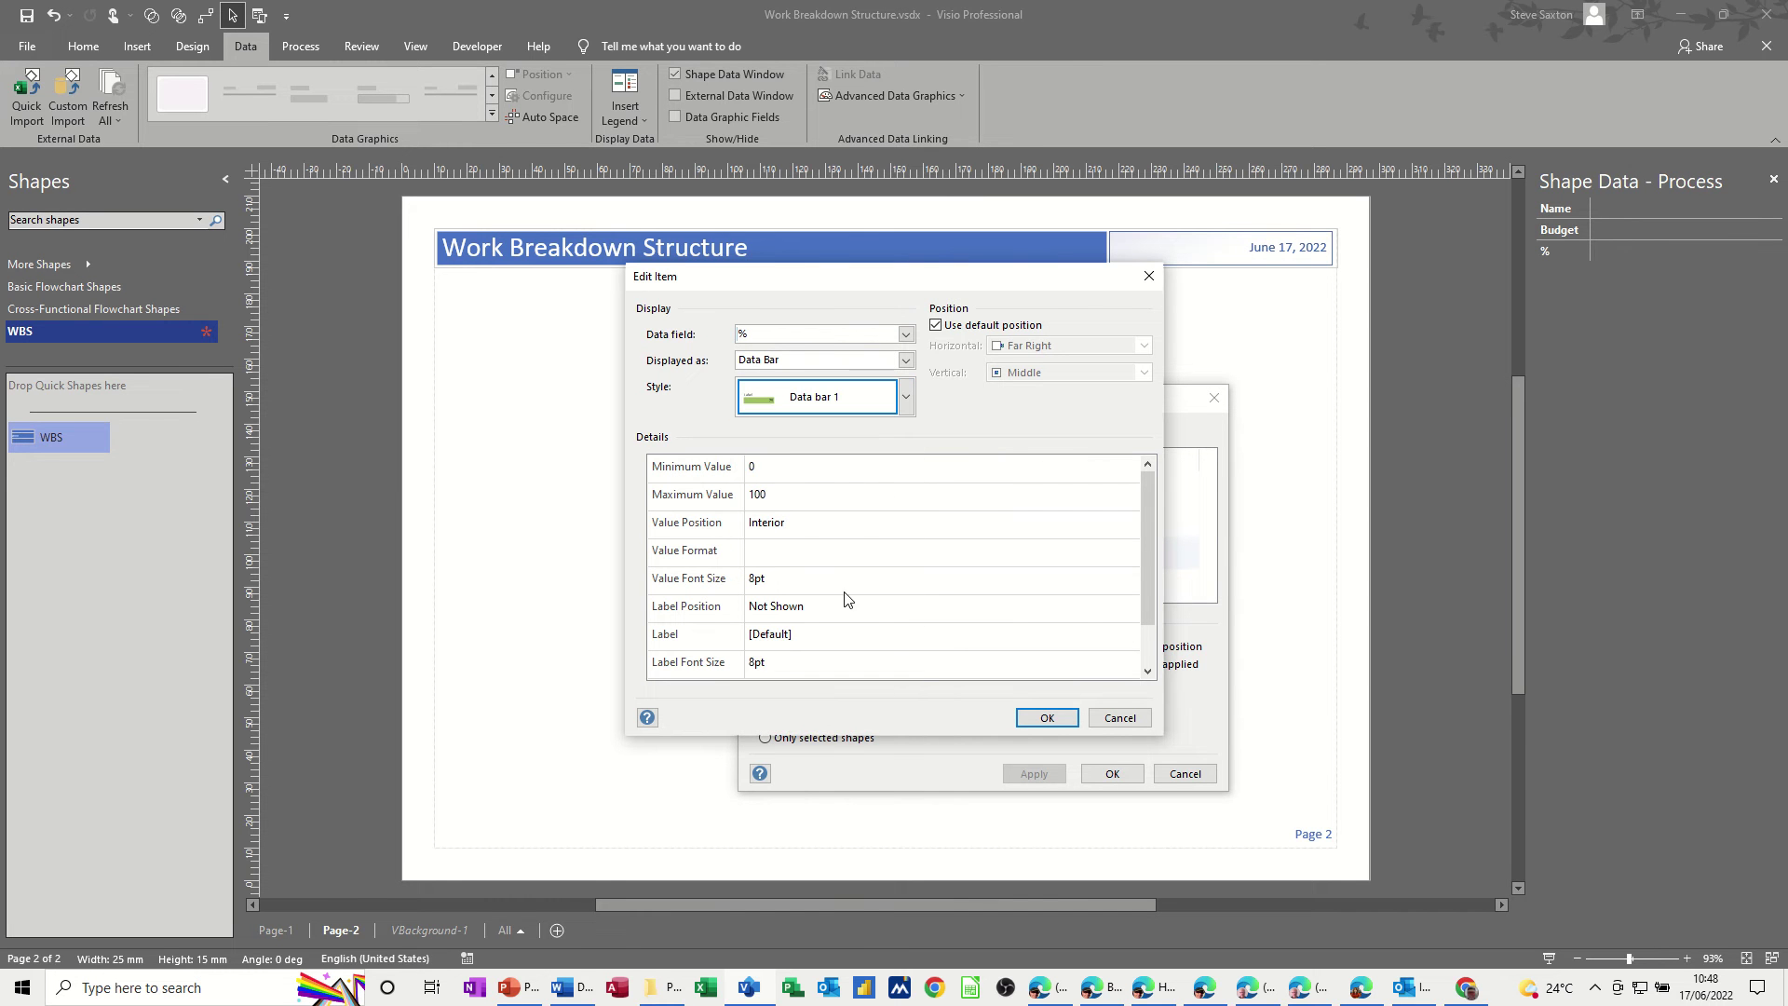
- Position the % bar at Left, Bottom, restore the Progress bar style, and apply
click(936, 325)
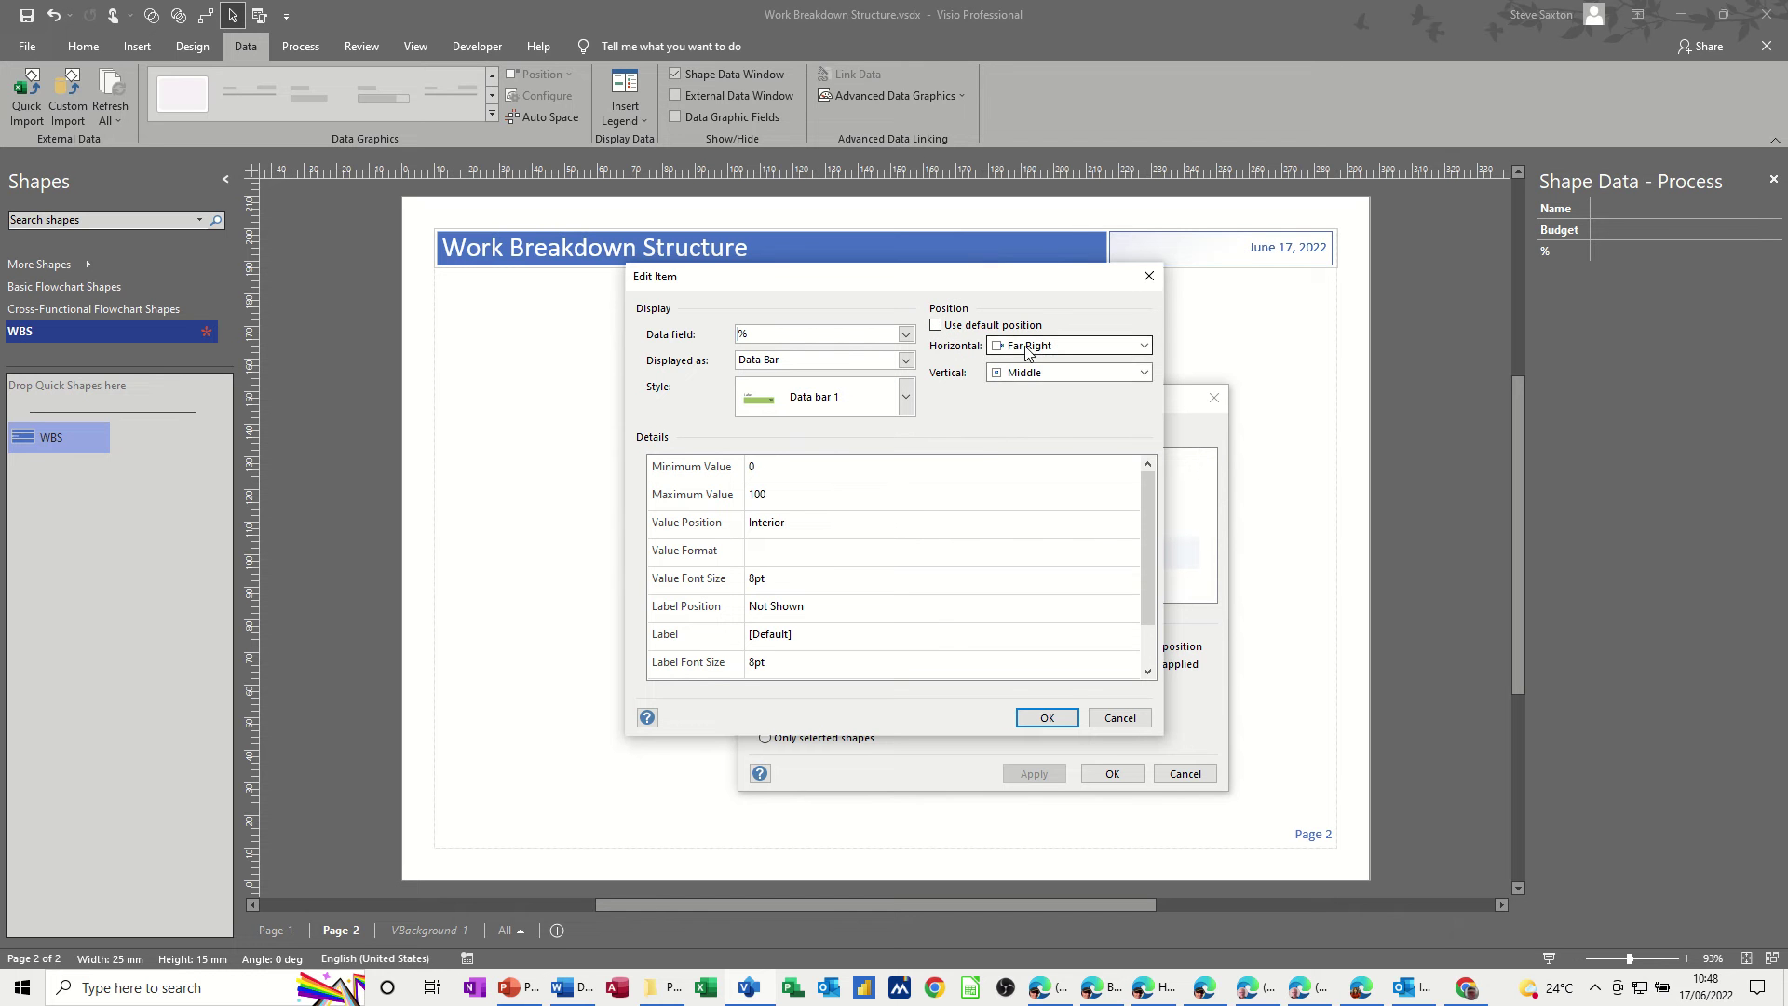
click(1033, 346)
click(1012, 364)
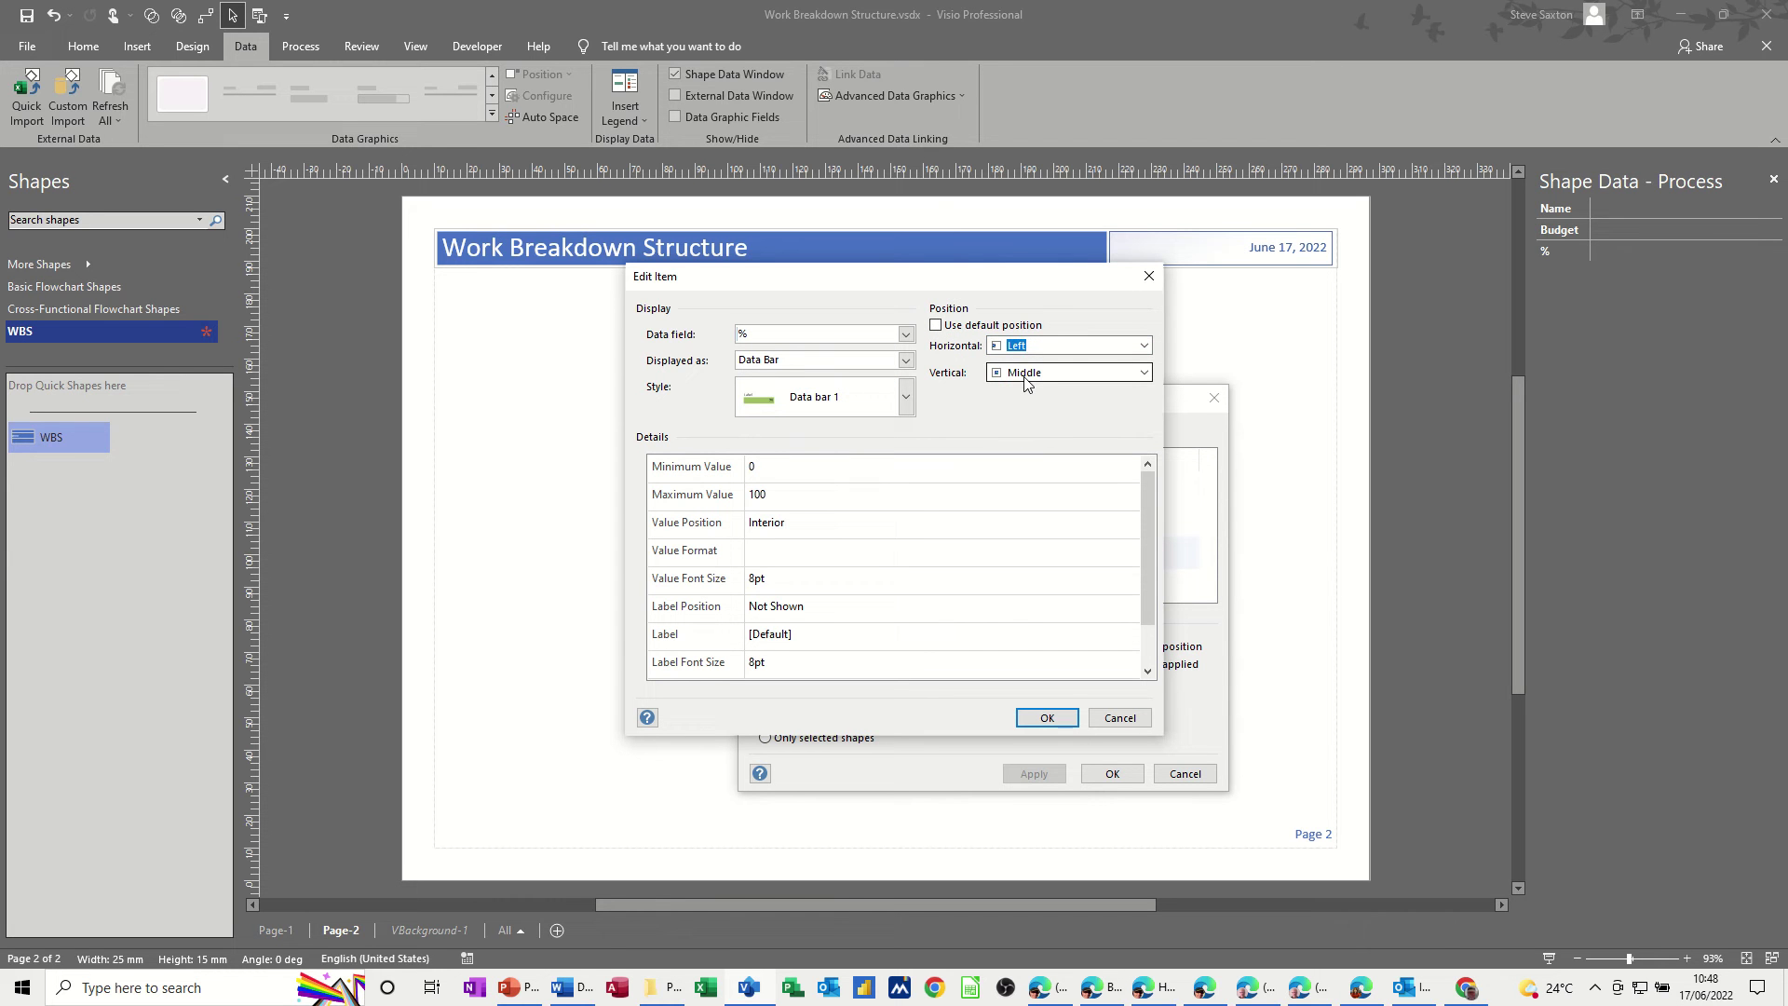
click(1026, 374)
click(1023, 423)
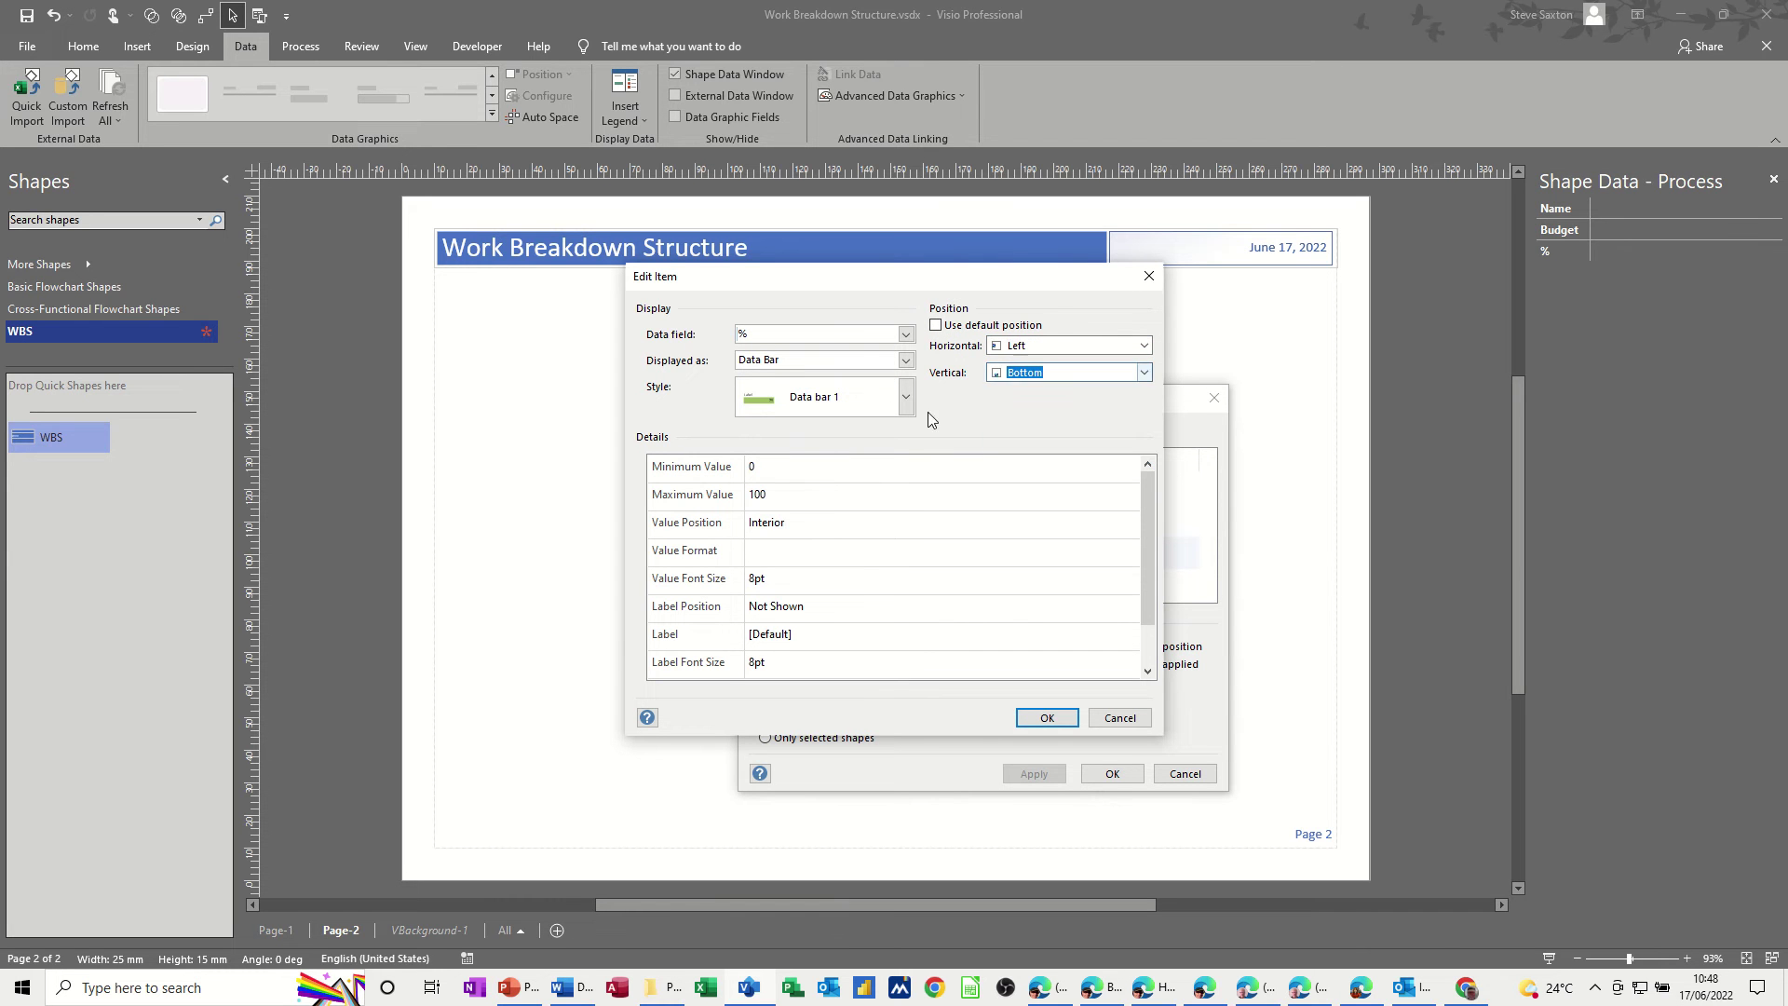
click(903, 412)
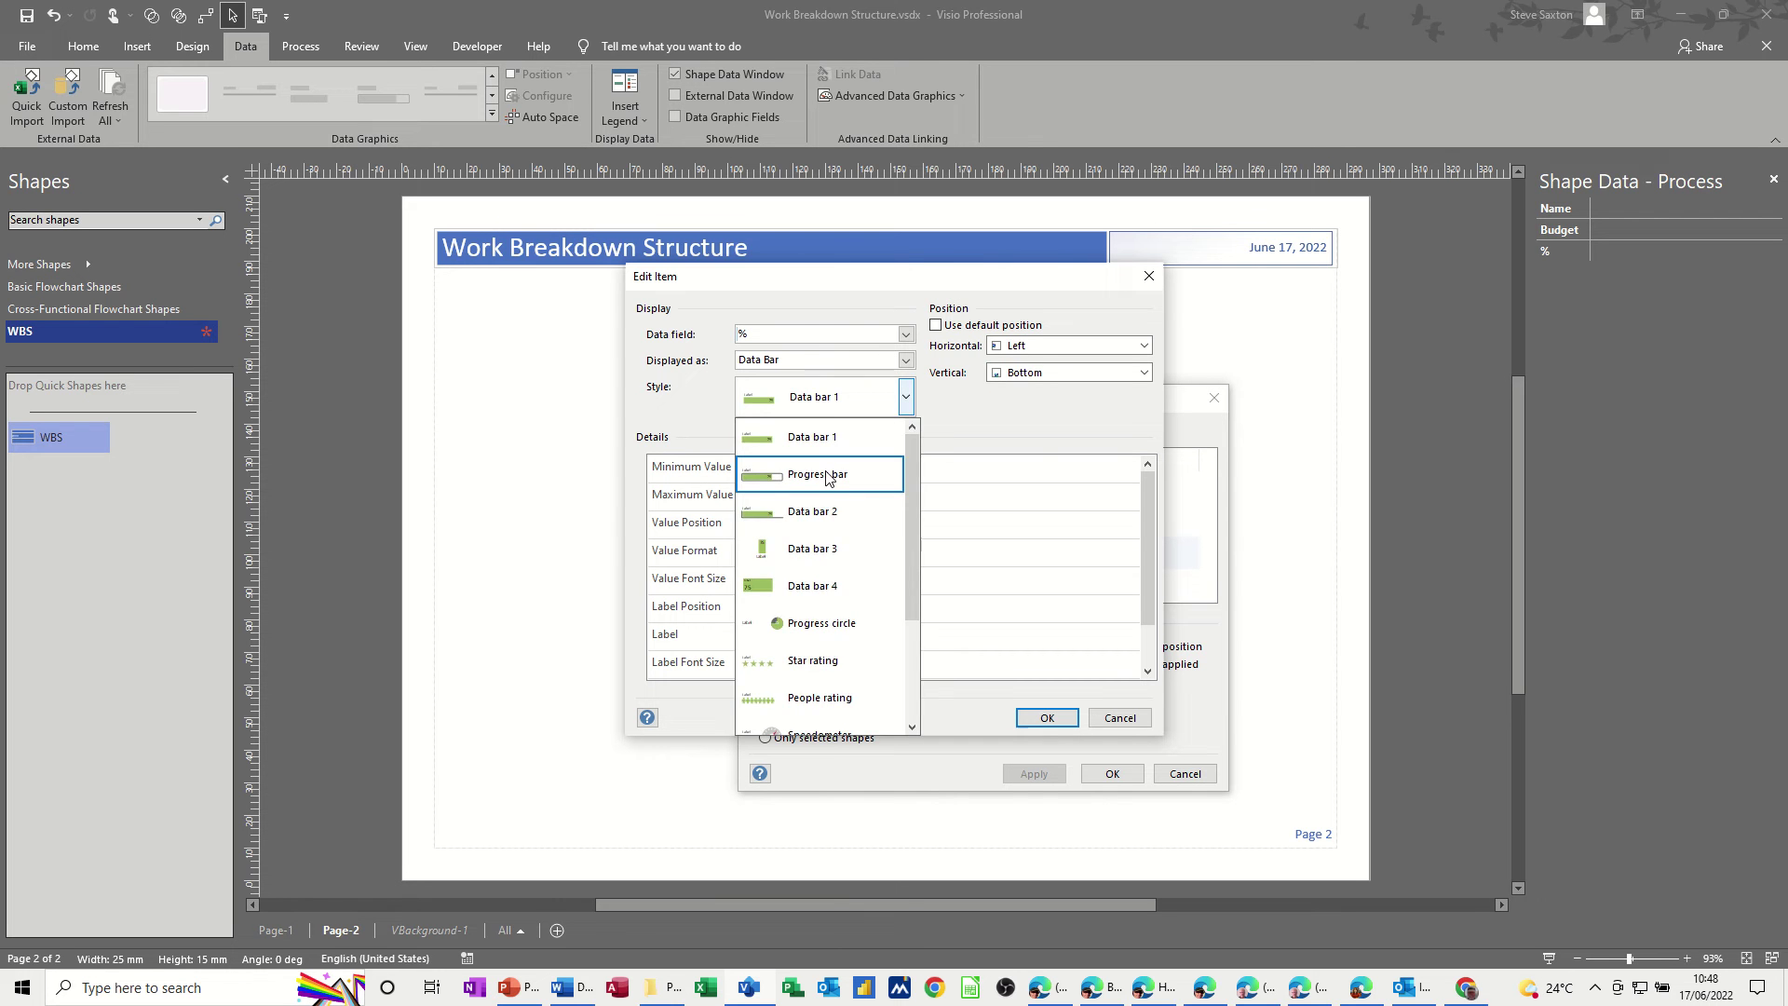
click(827, 477)
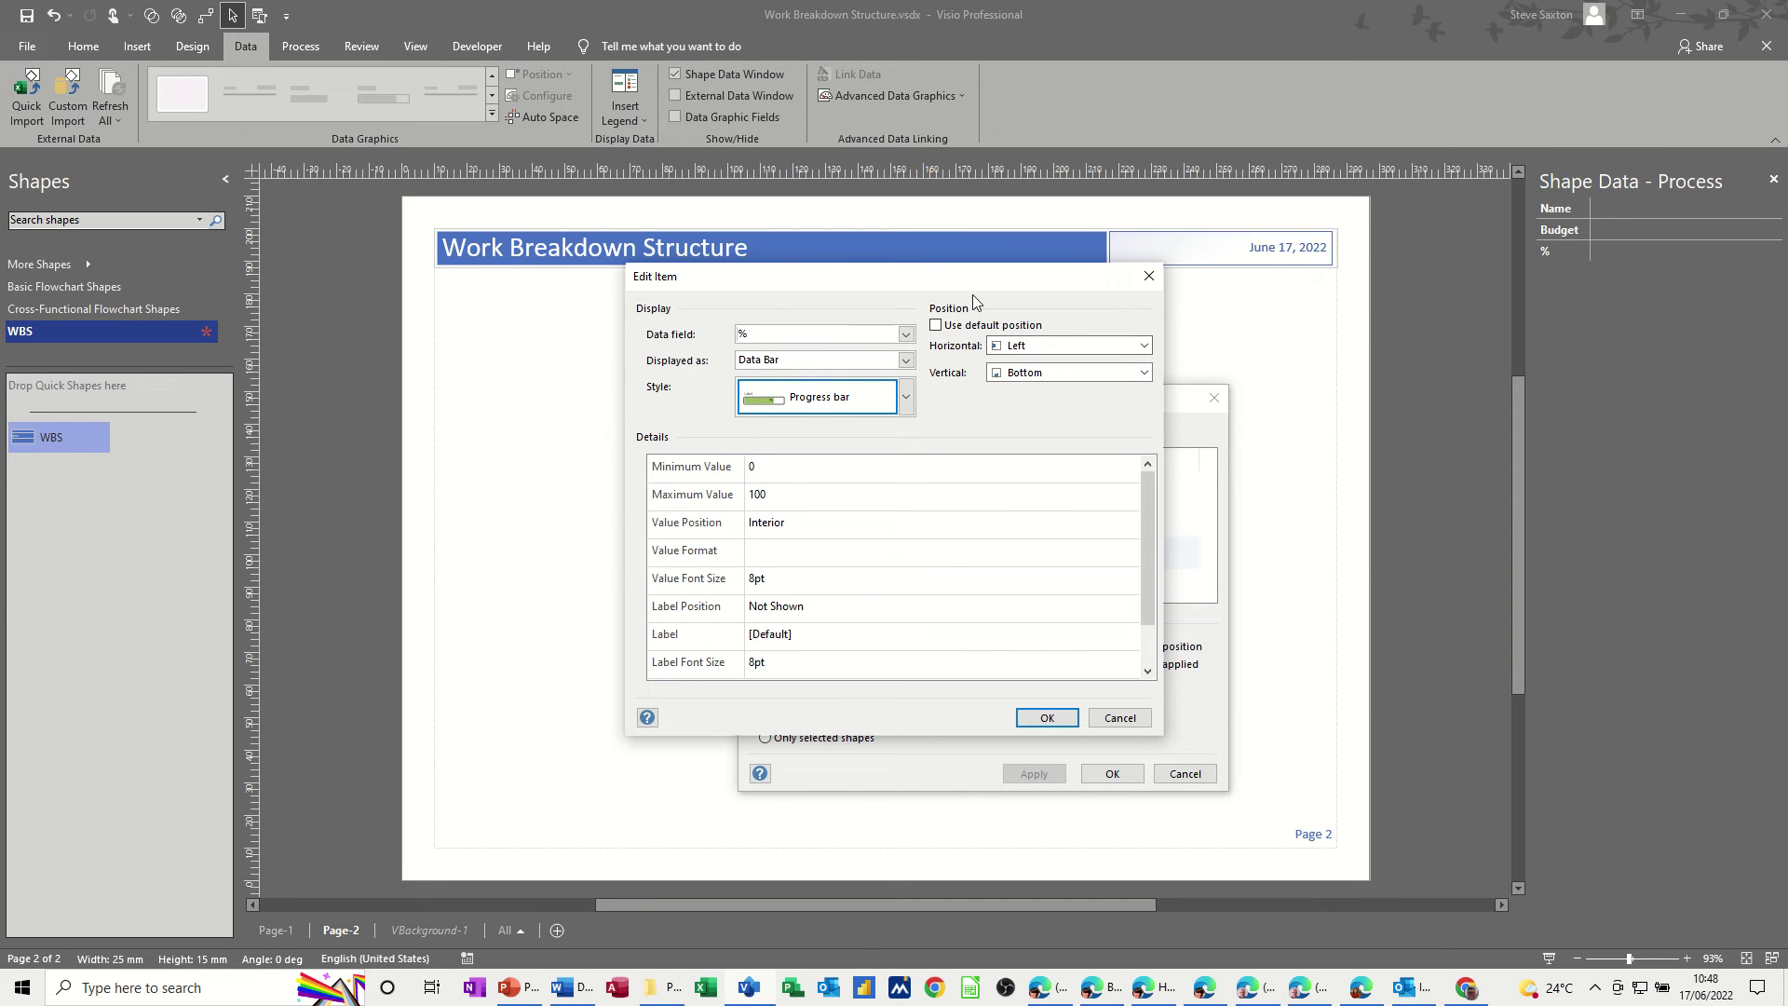
click(1045, 716)
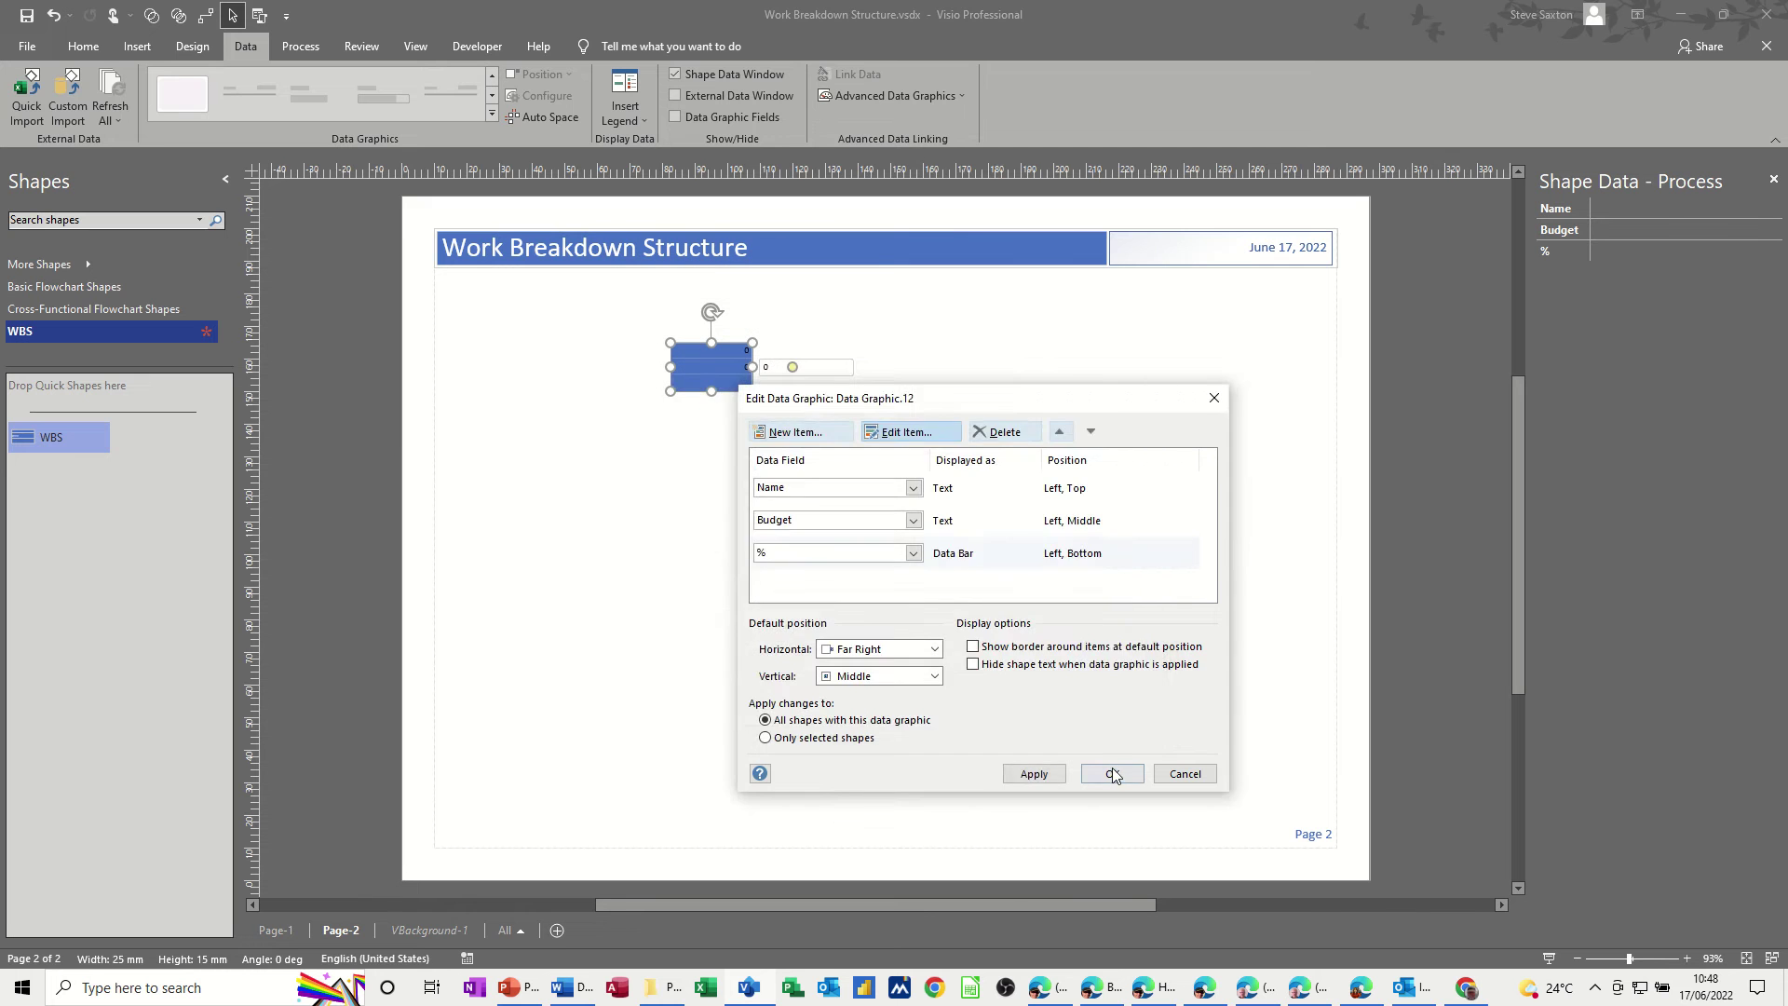
click(1110, 773)
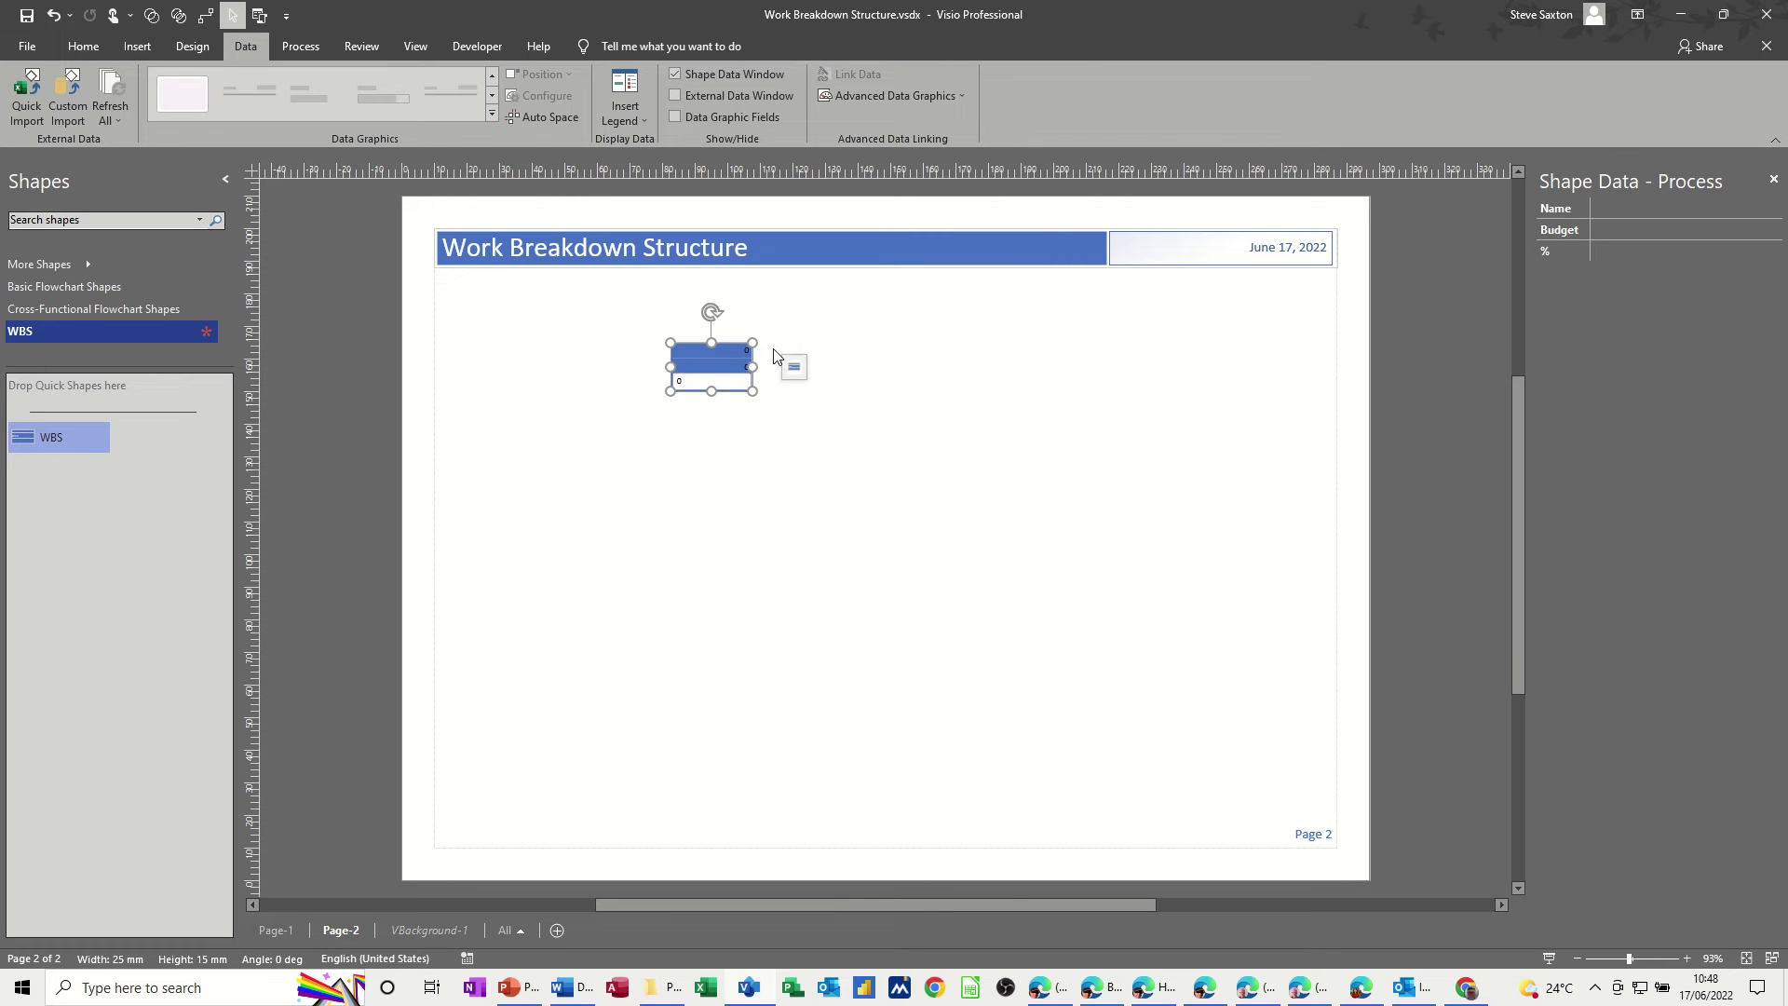
- Change the font colour of the data graphic's text label
click(731, 351)
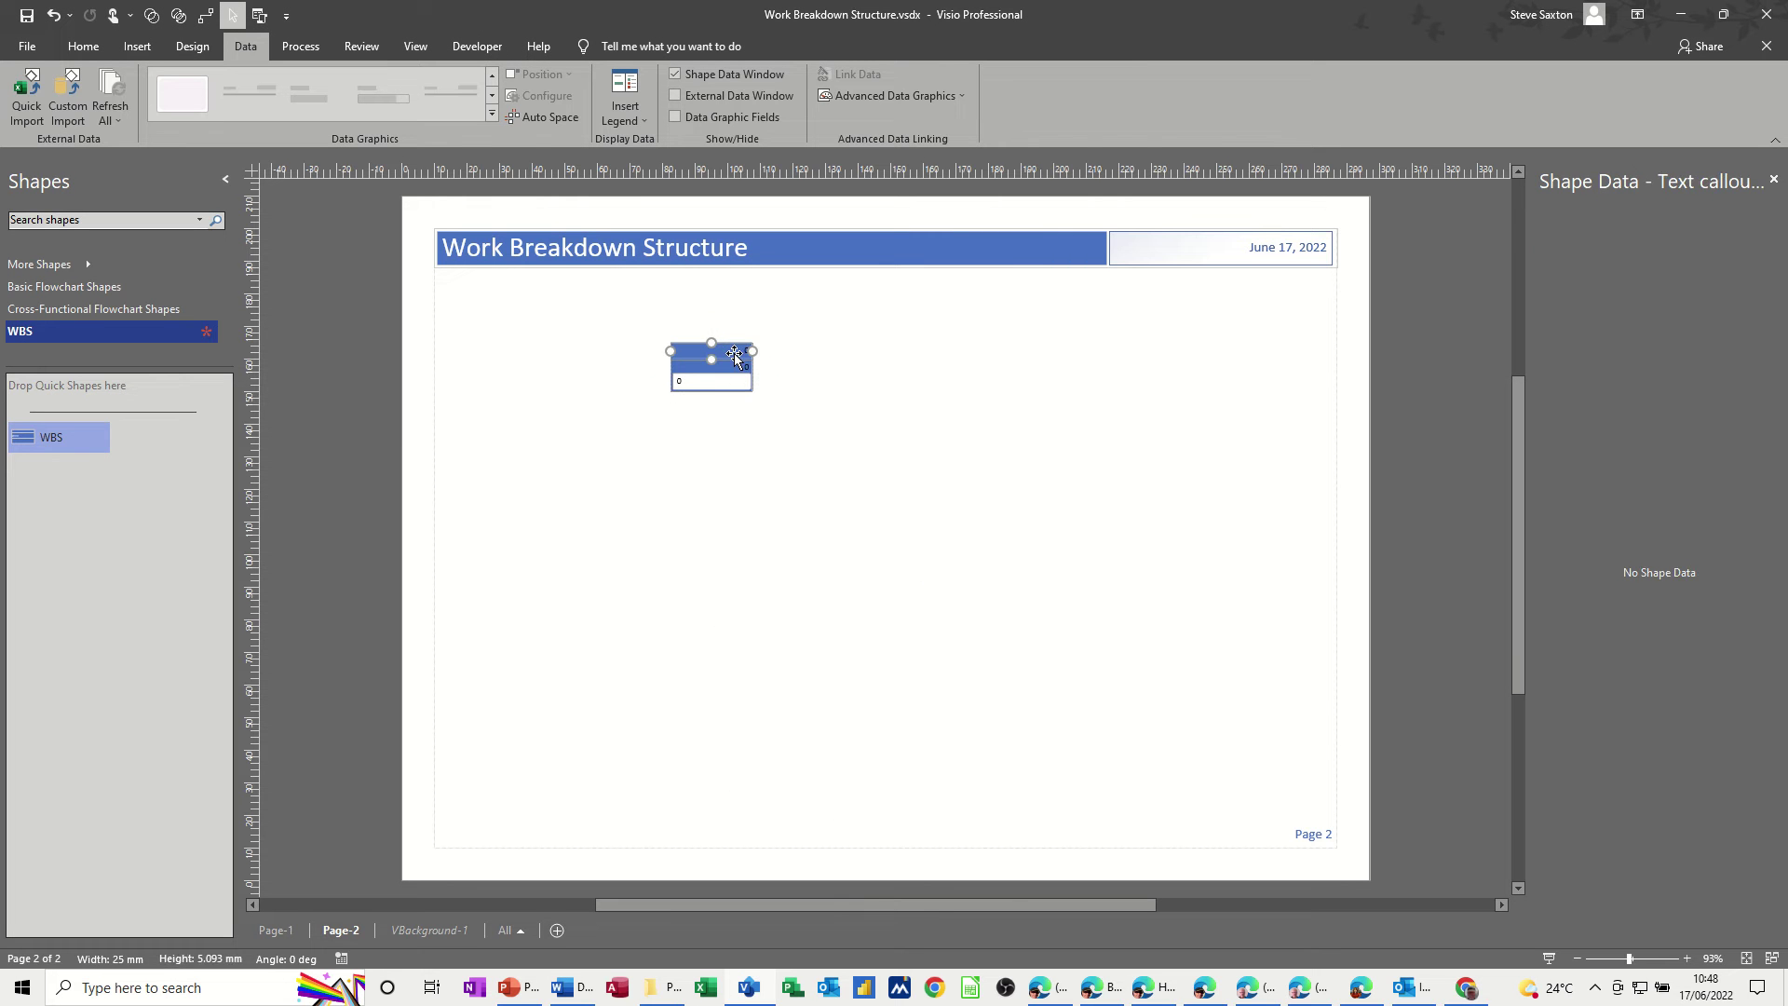
click(83, 46)
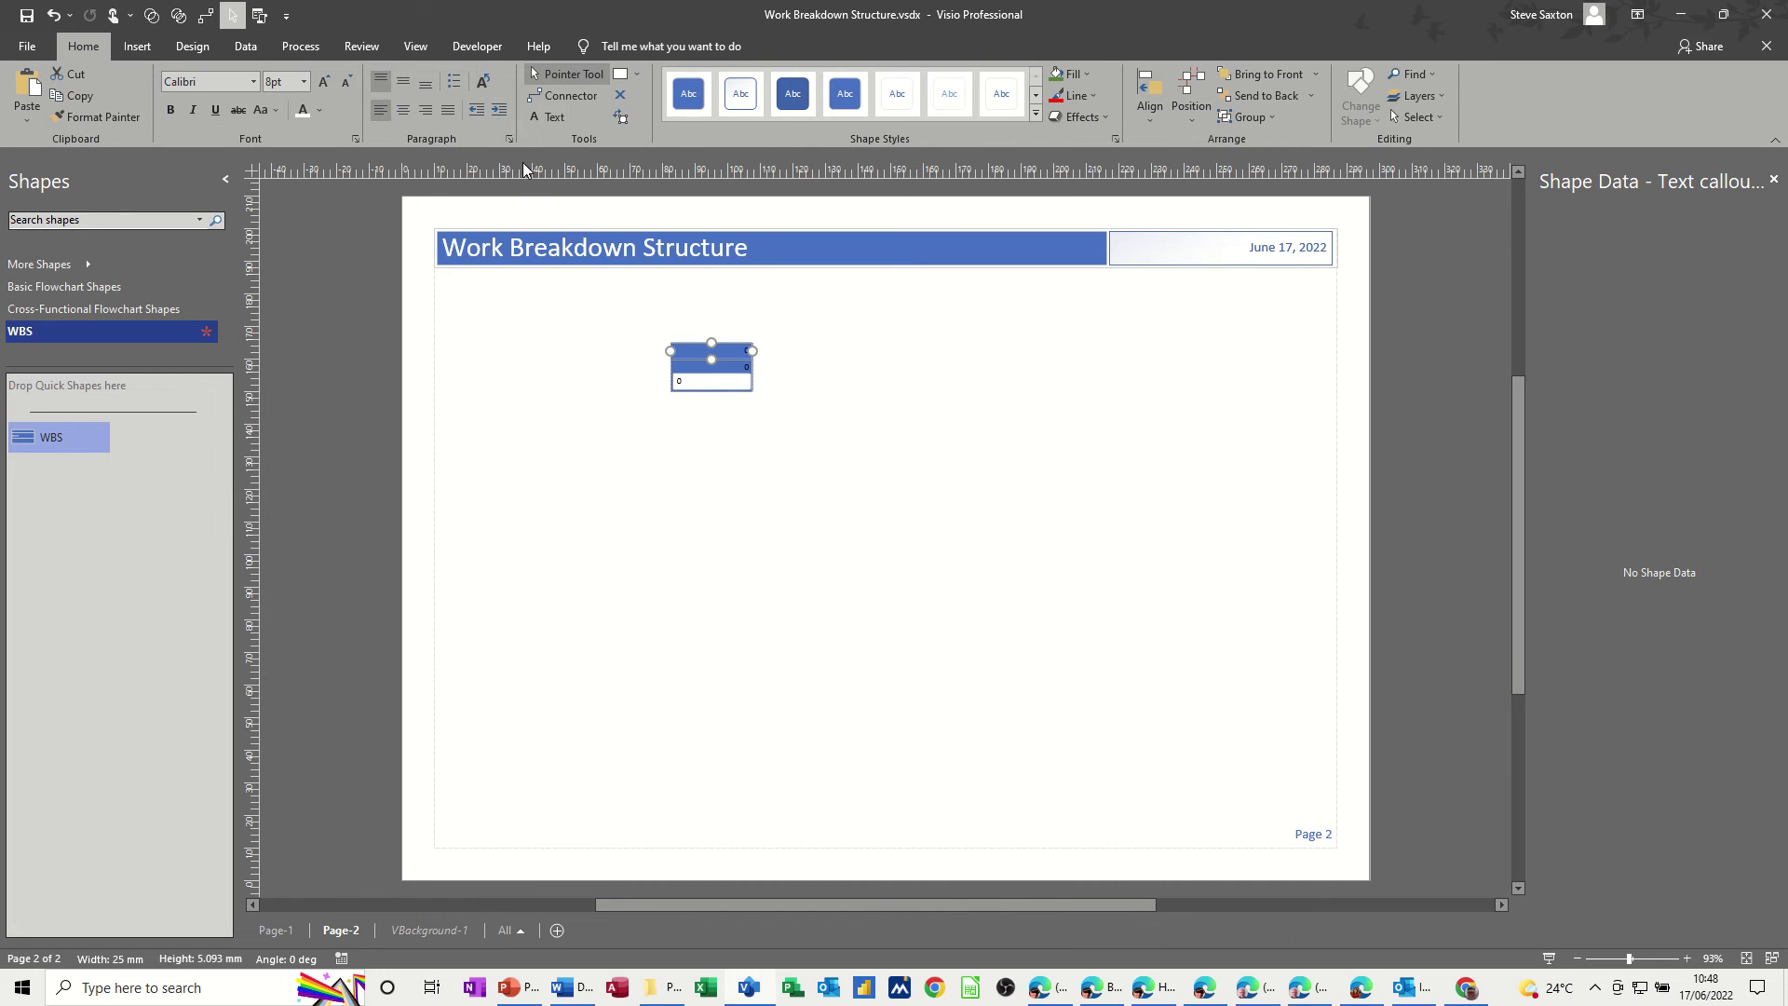
click(304, 111)
click(733, 371)
- Move the top text label up into the shape's blue bar and reselect the shape
click(703, 358)
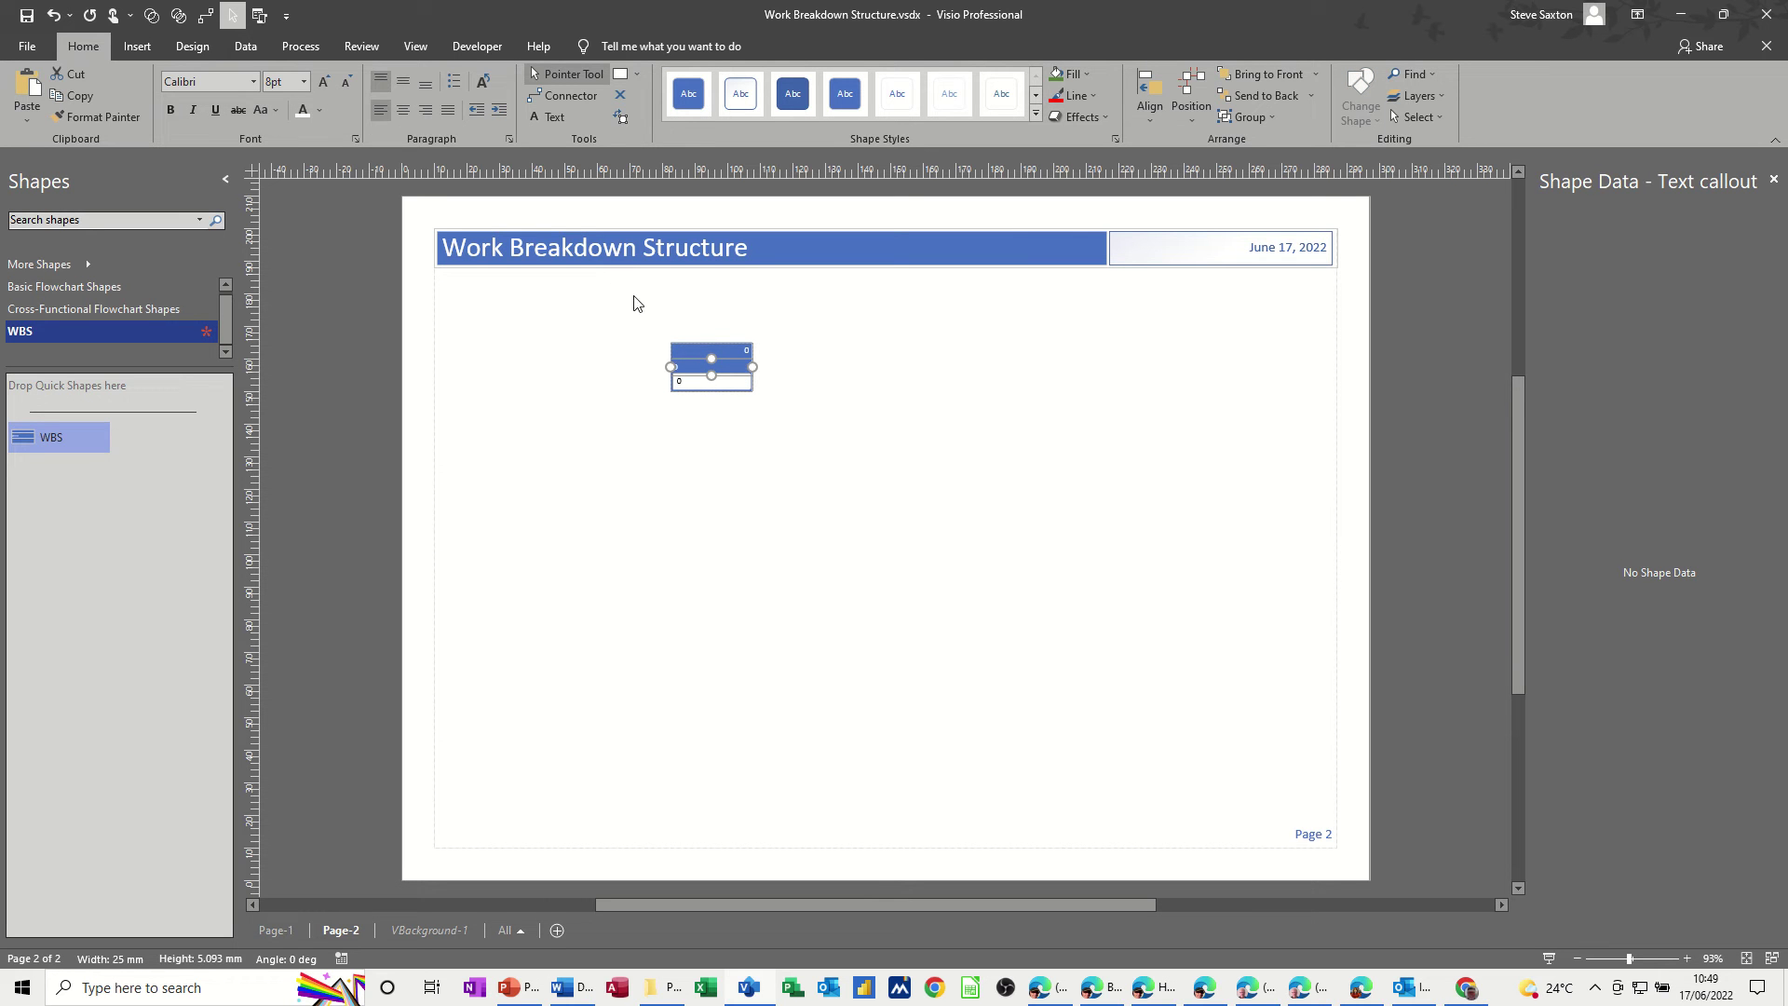
drag(683, 350, 684, 333)
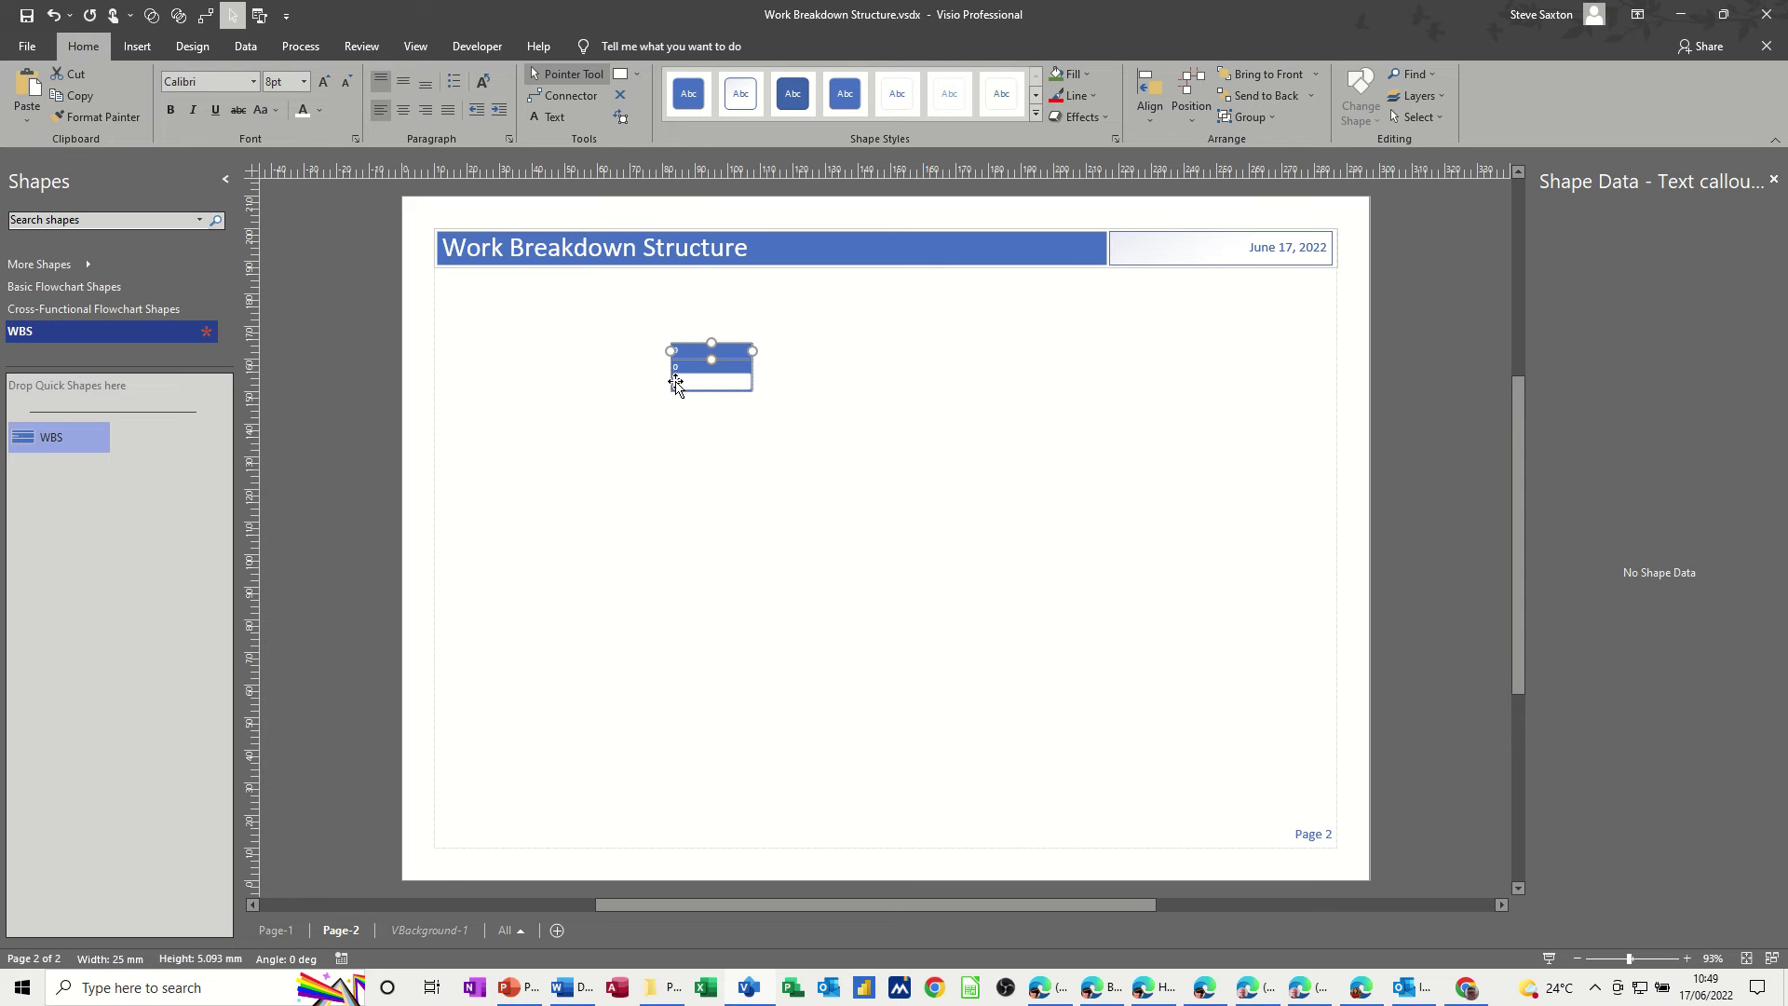
click(789, 395)
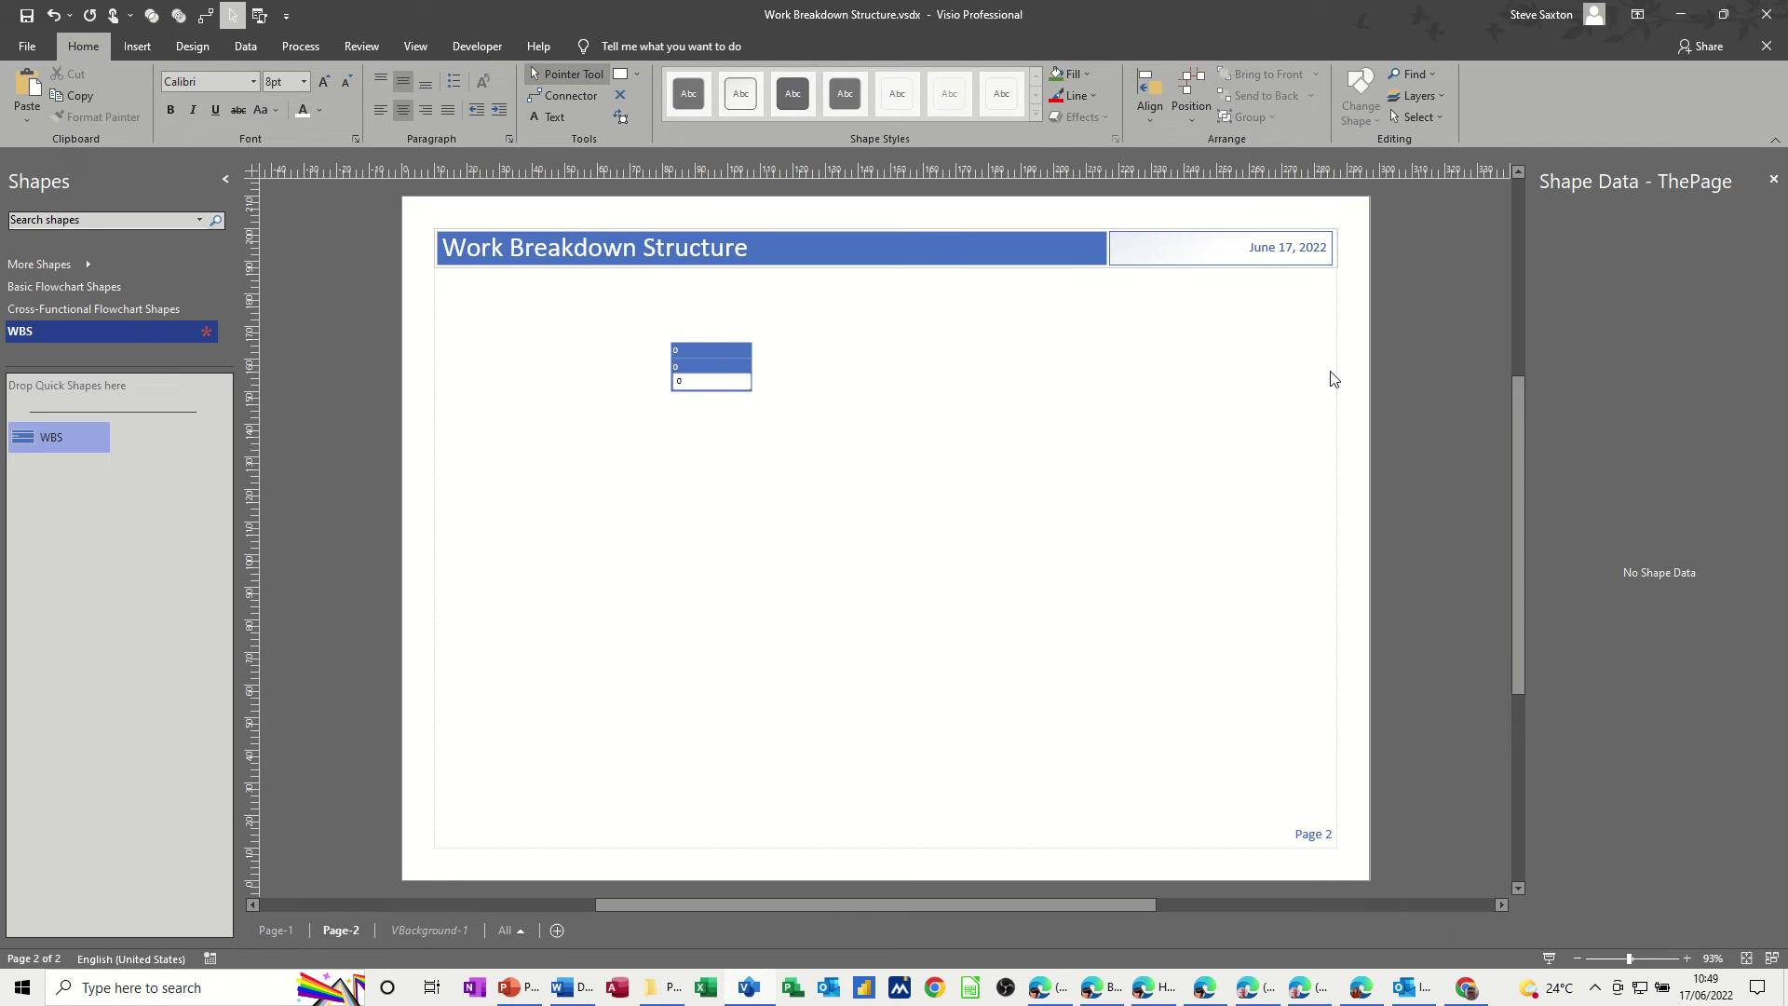
click(740, 357)
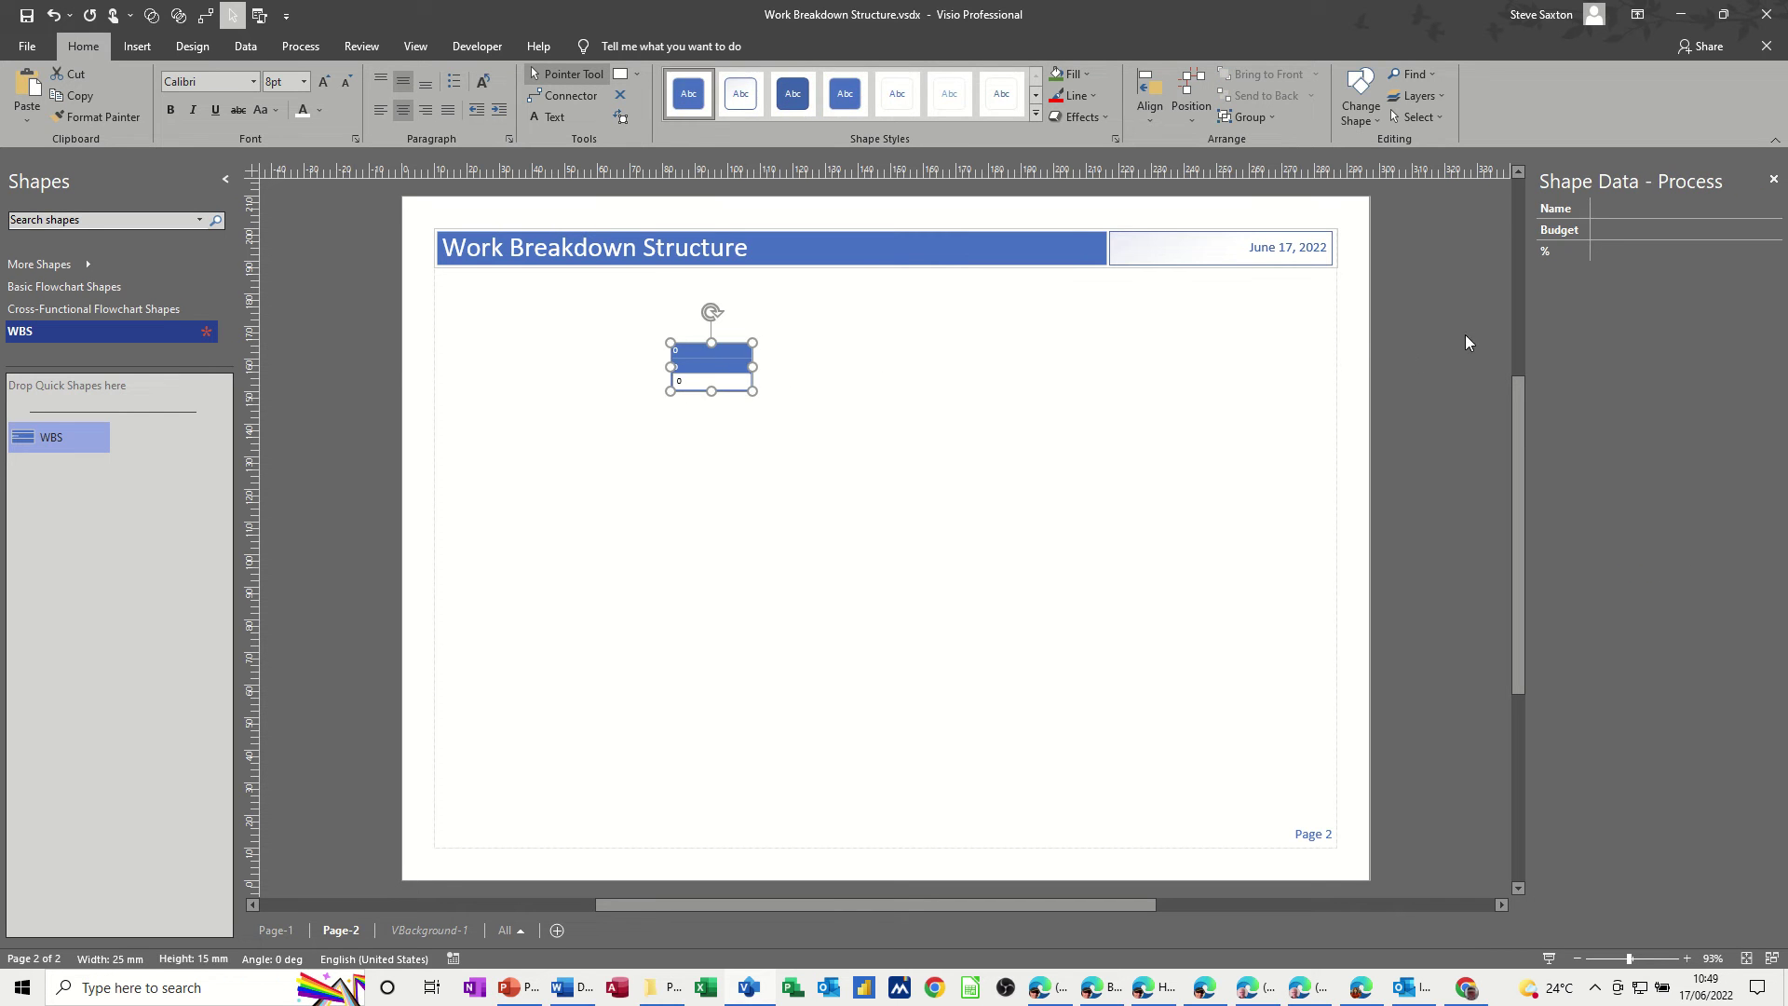
- Enter test data Name 'Main', a £2,345.00 budget and % 34, then clear the % value
click(1613, 205)
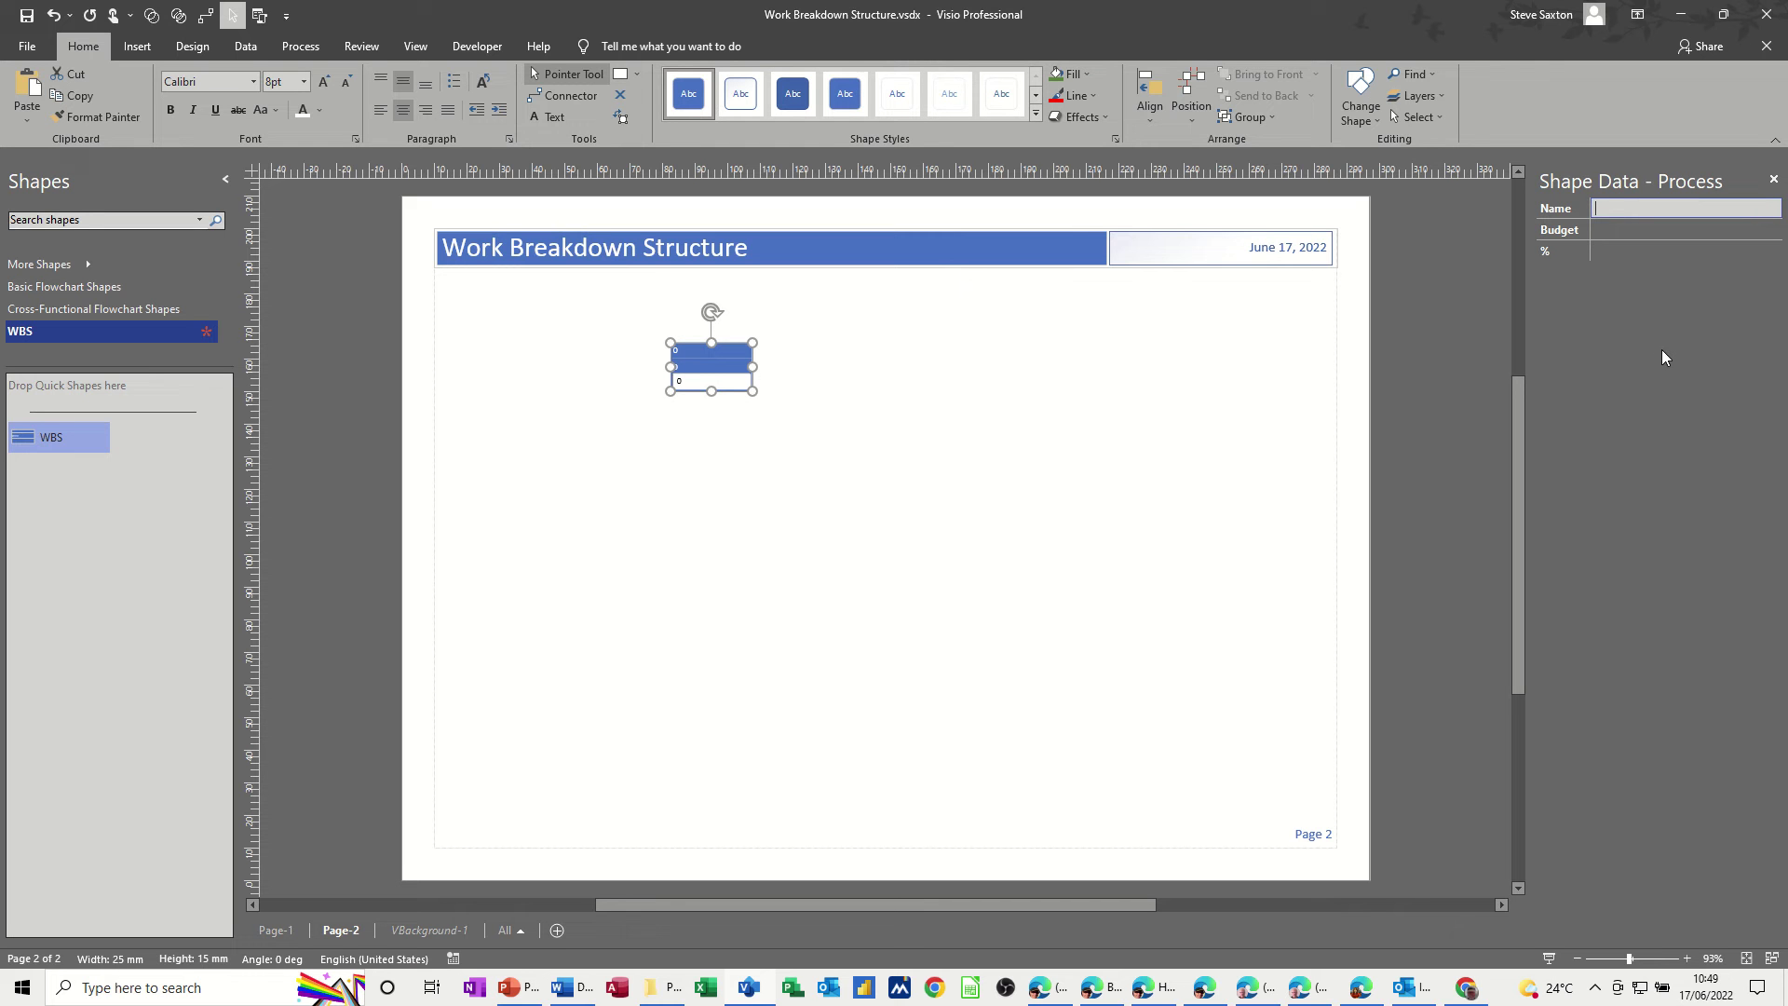
text(Main)
click(1625, 230)
text(2345)
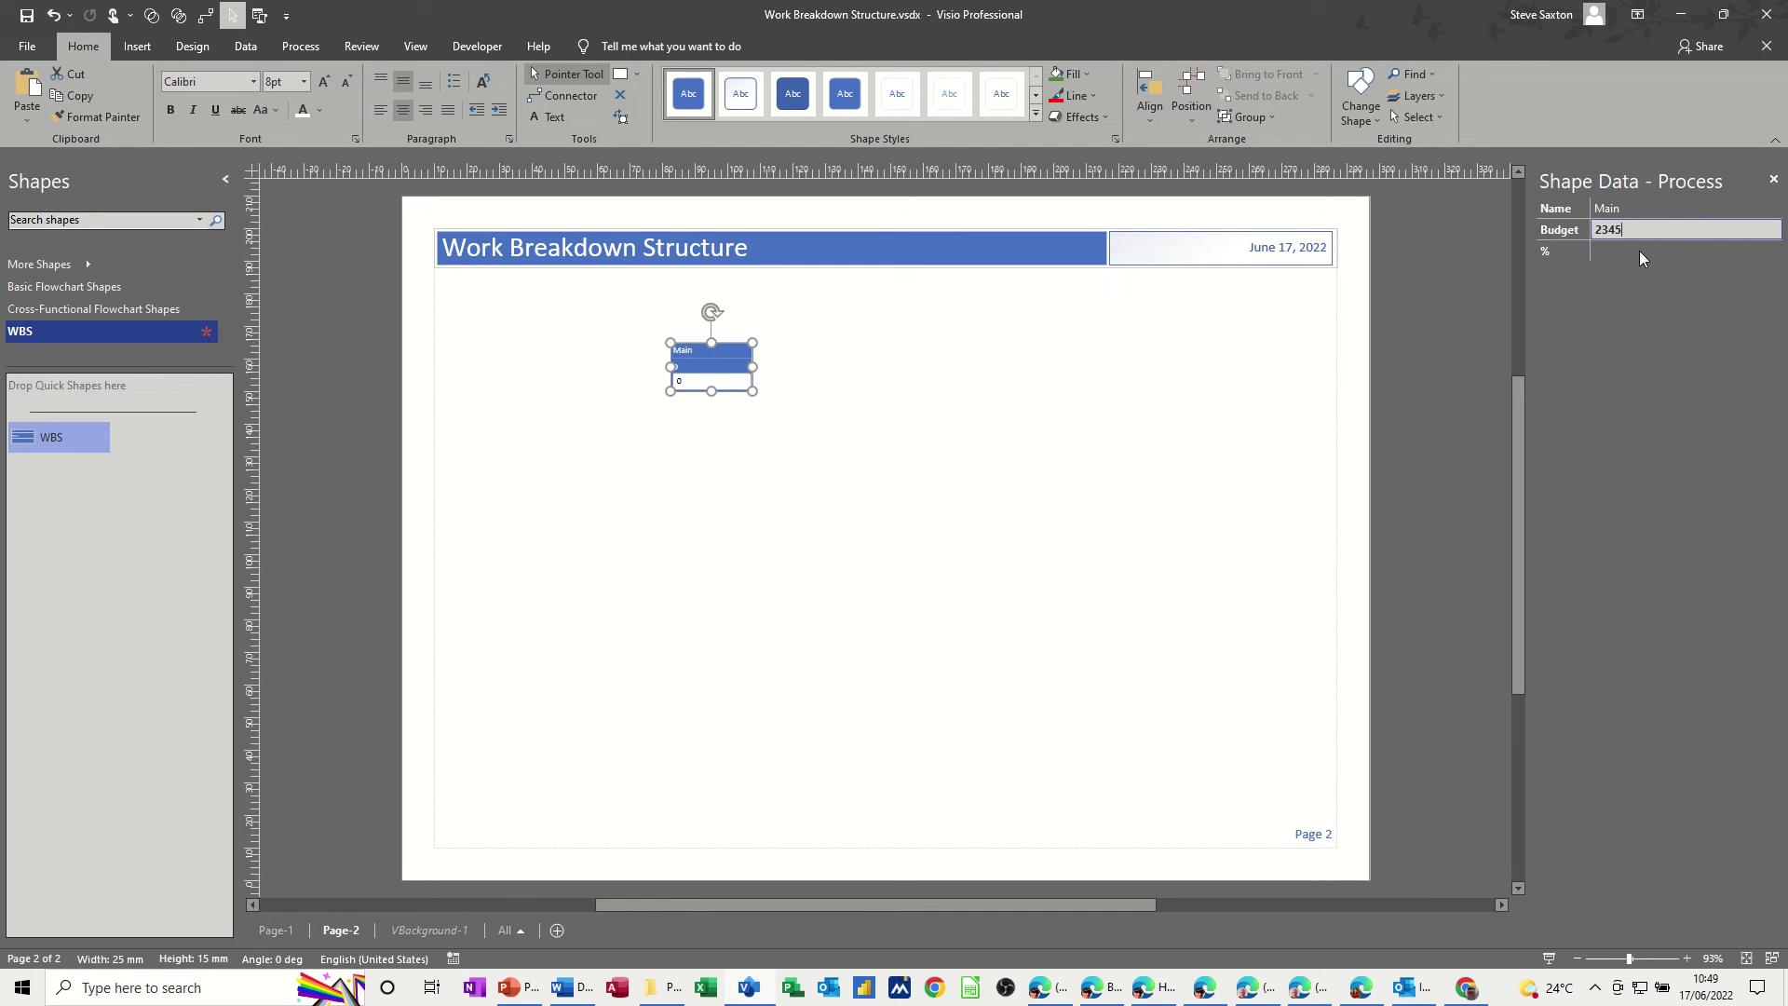
click(1638, 250)
text(34)
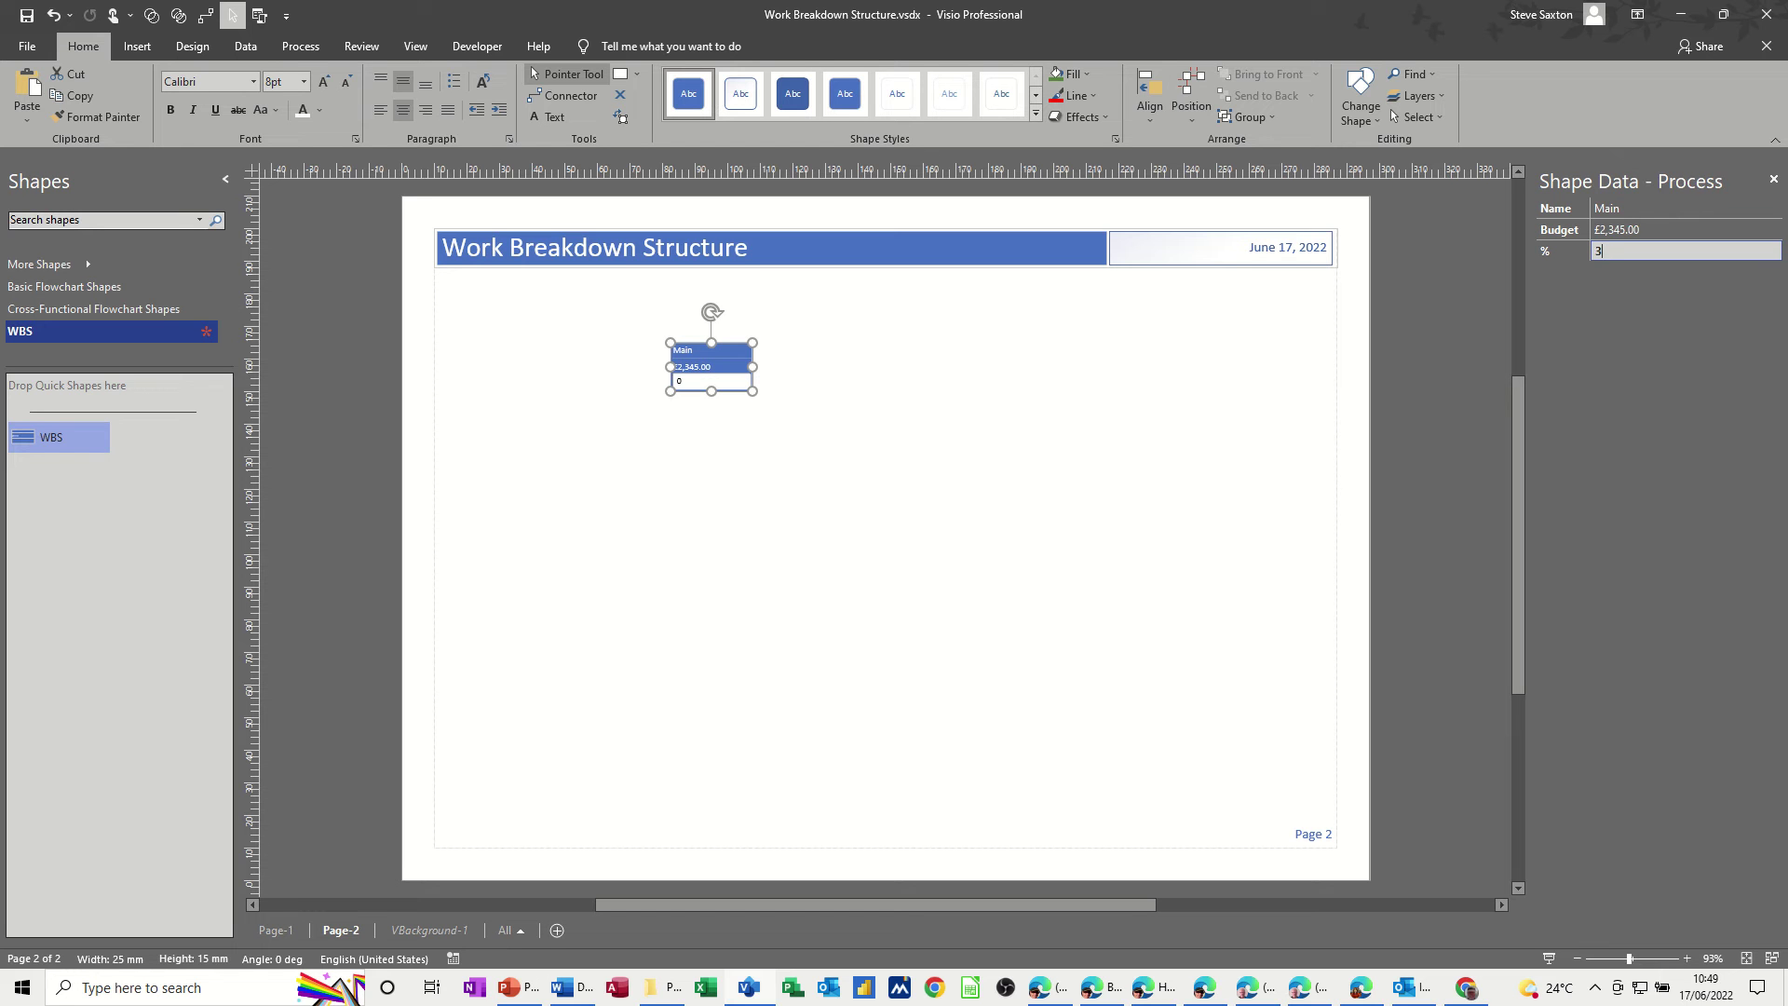
key(Return)
click(1630, 230)
key(Delete)
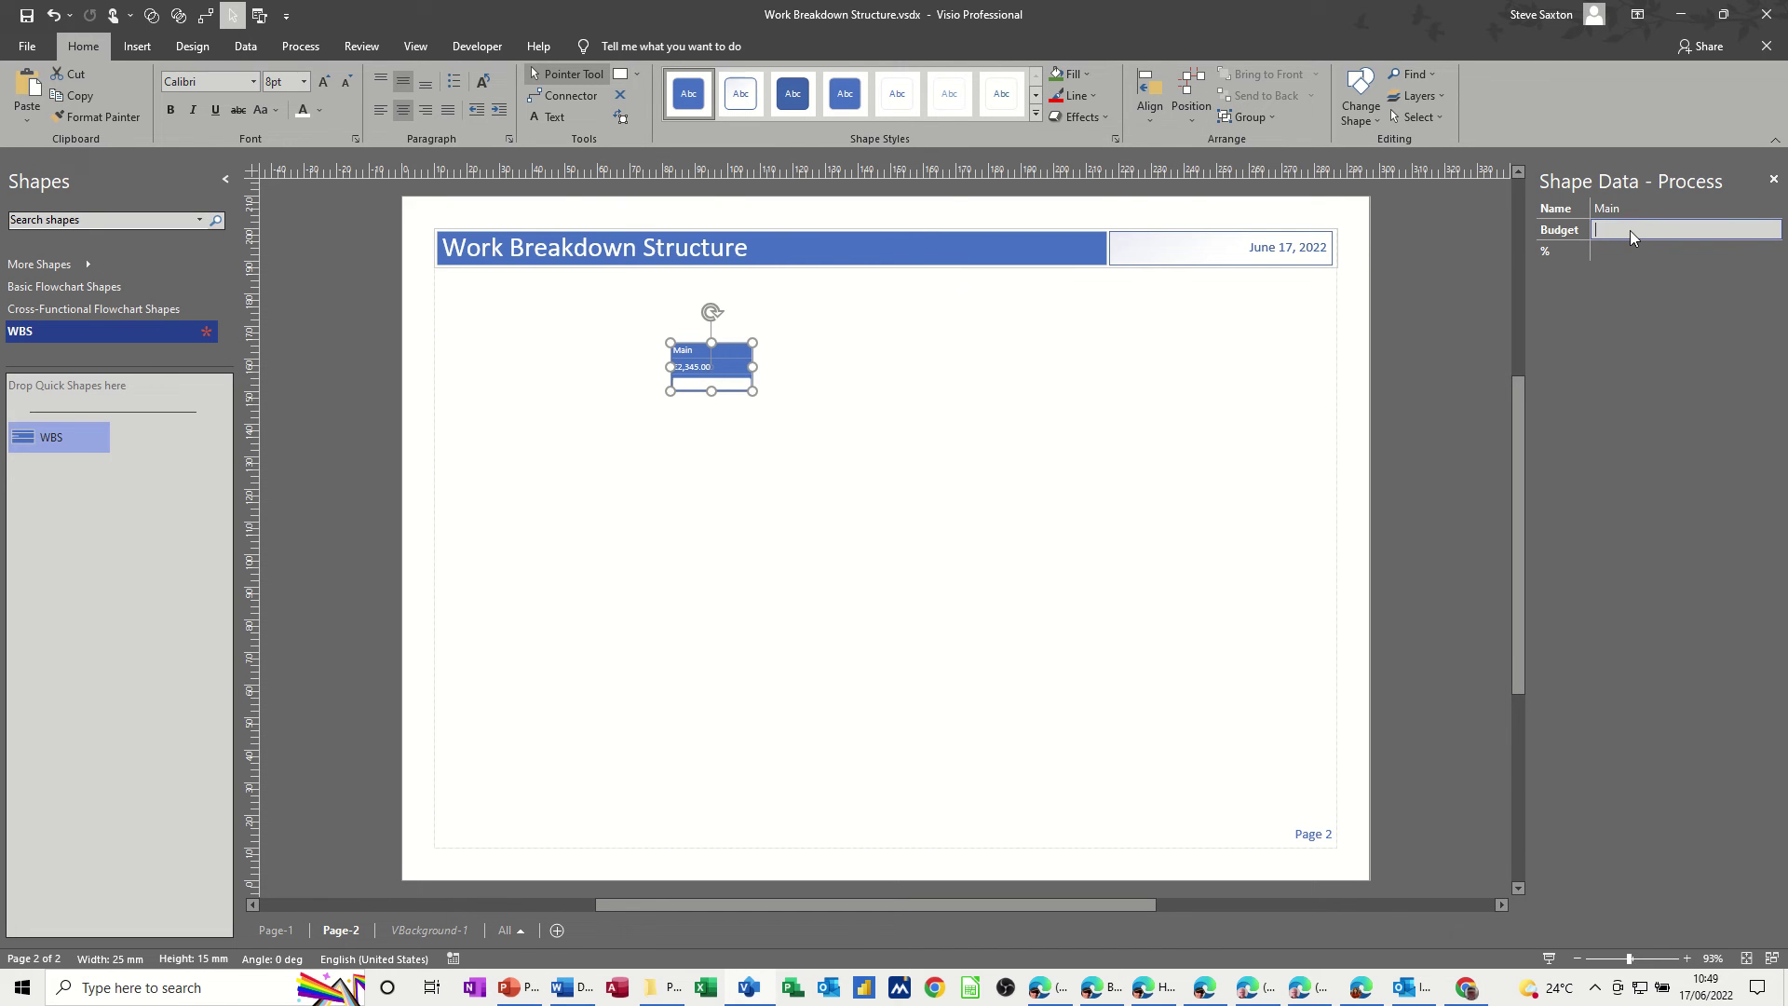
- Clear the test budget and name values and deselect the shape
click(1632, 210)
key(Delete)
click(1047, 430)
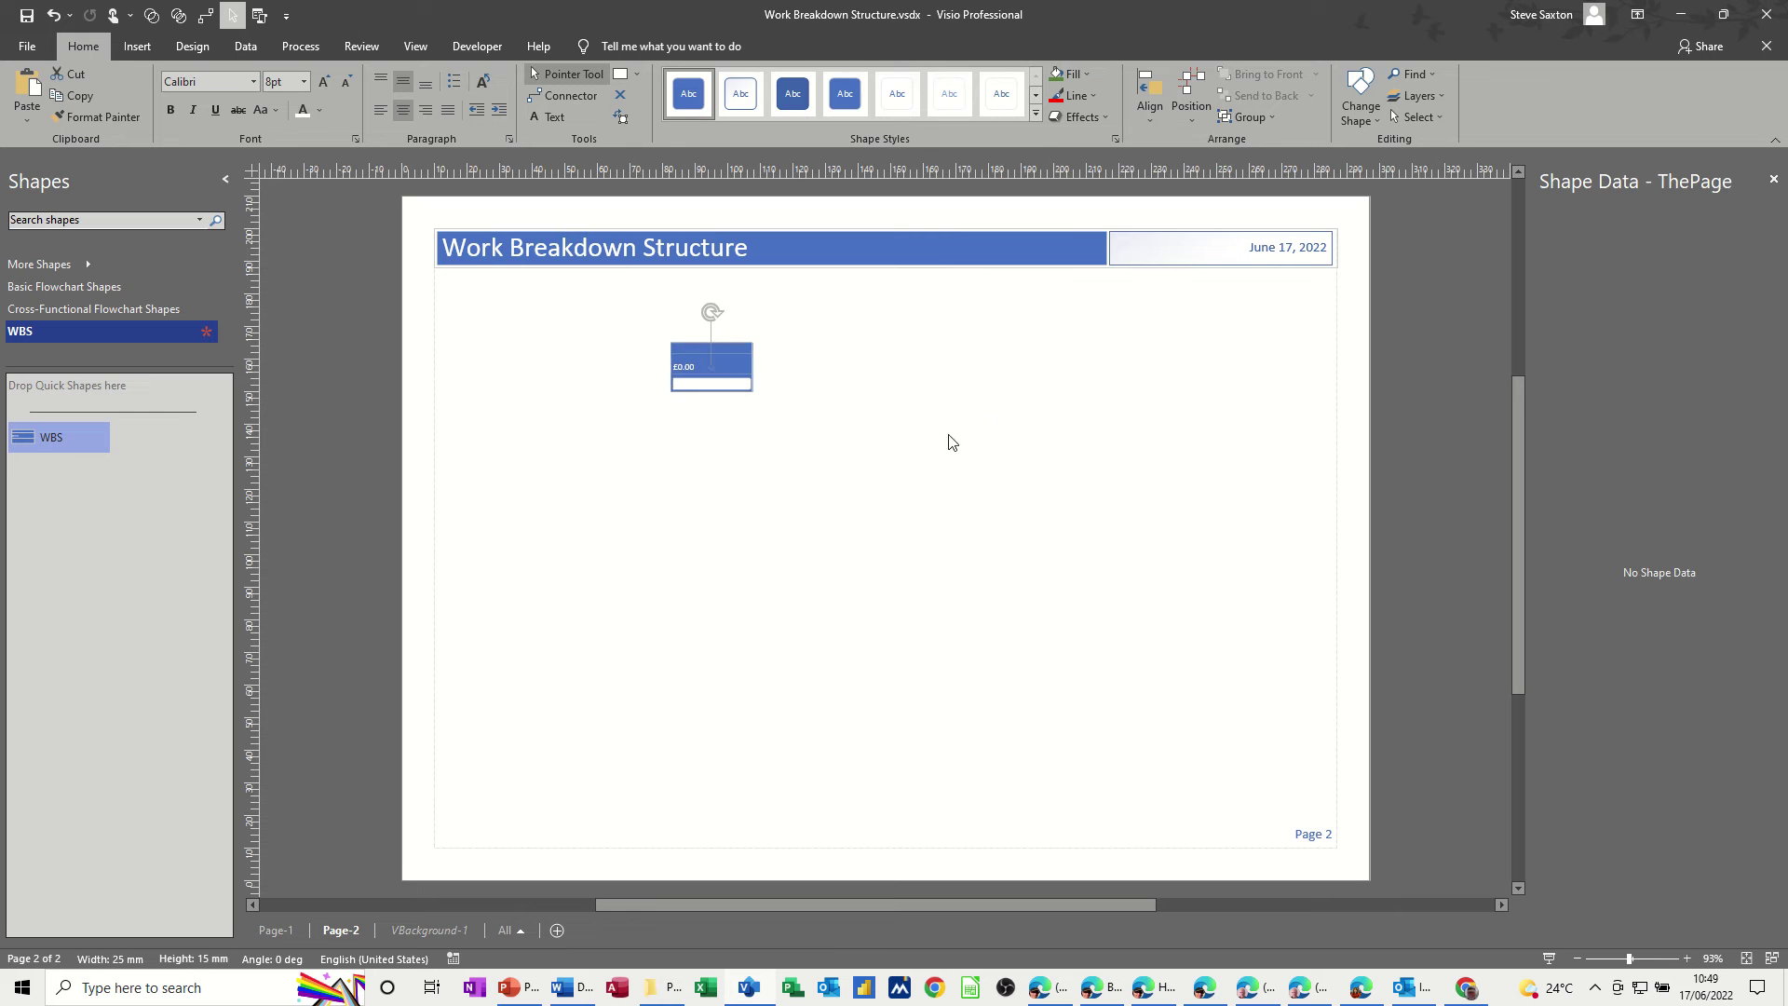
- Drag the shape into the WBS stencil and name the new master 'WBS 1'
drag(724, 371, 161, 486)
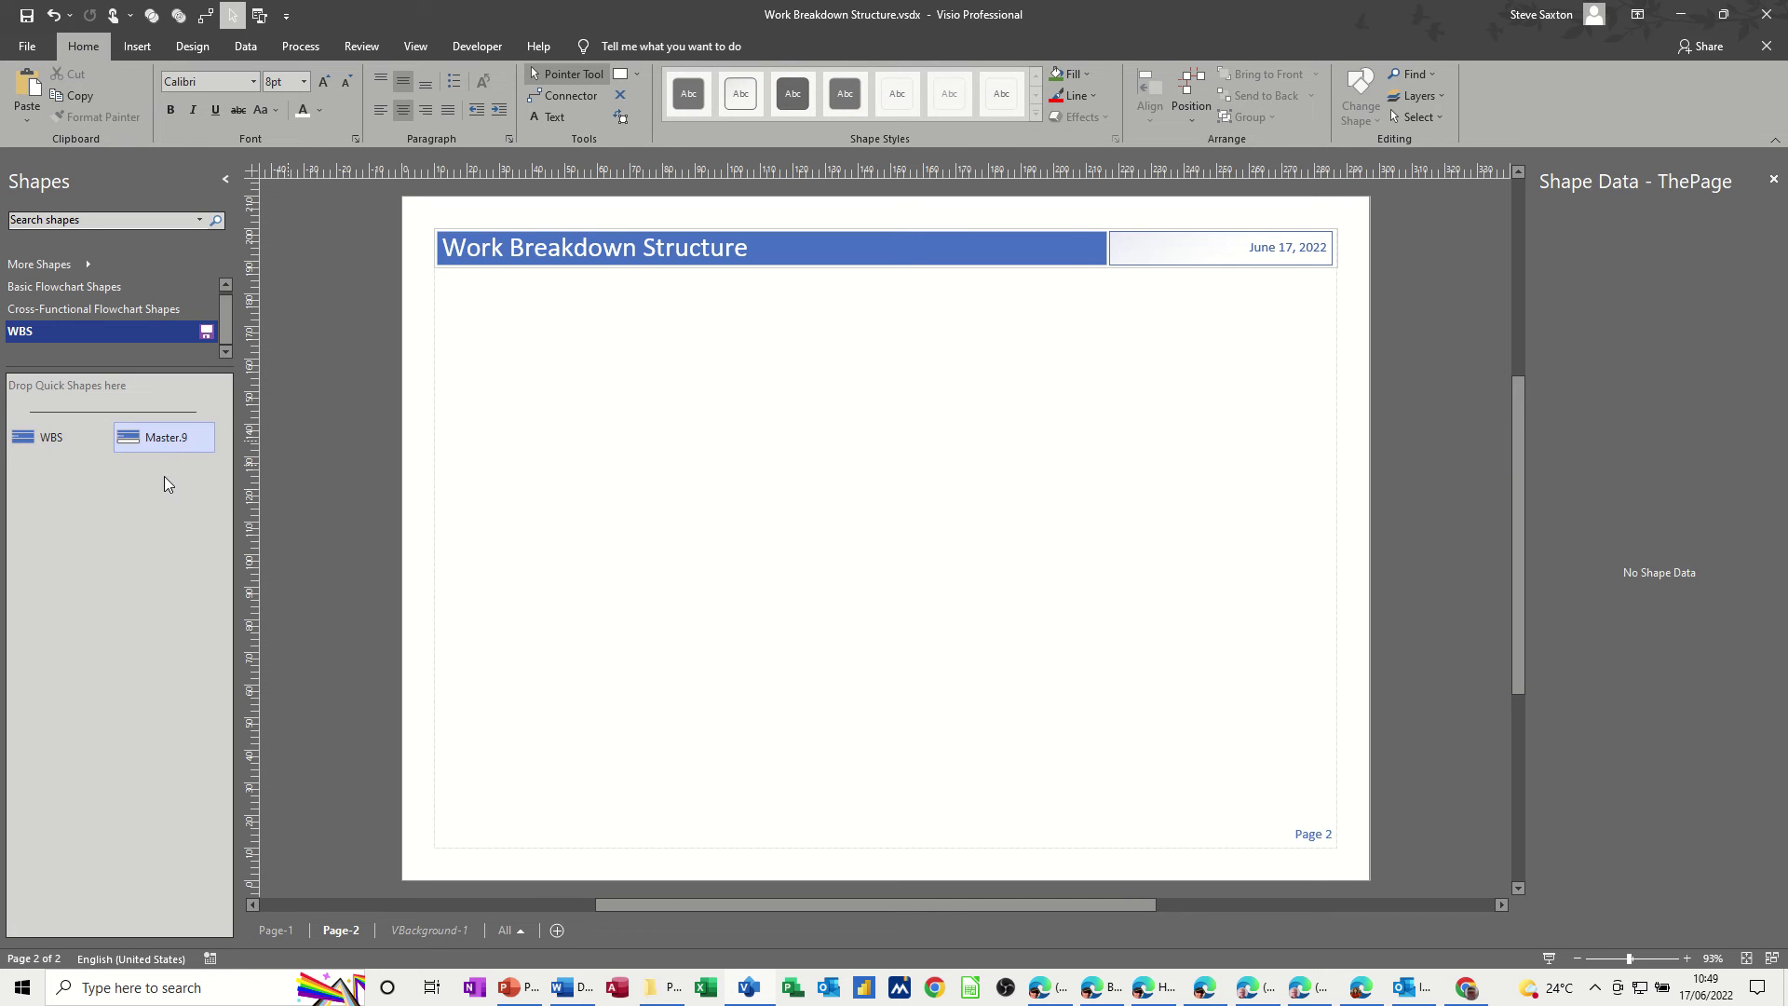
click(176, 445)
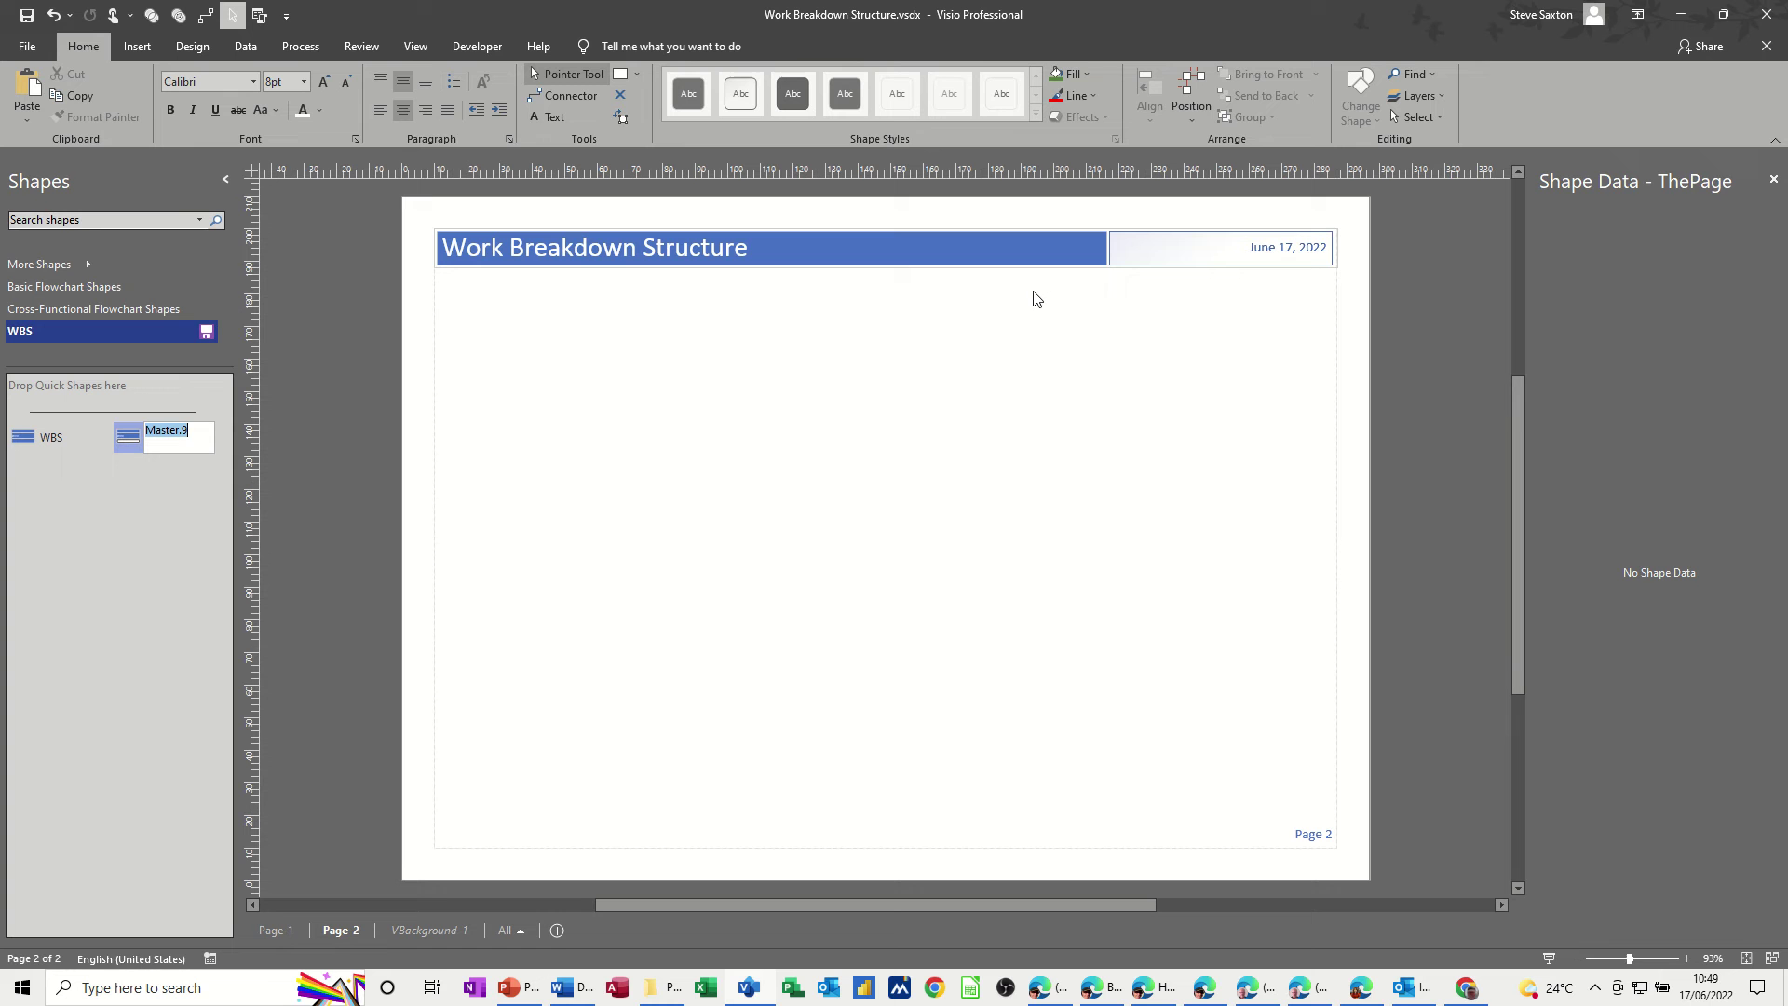
text(WBS 1)
click(25, 556)
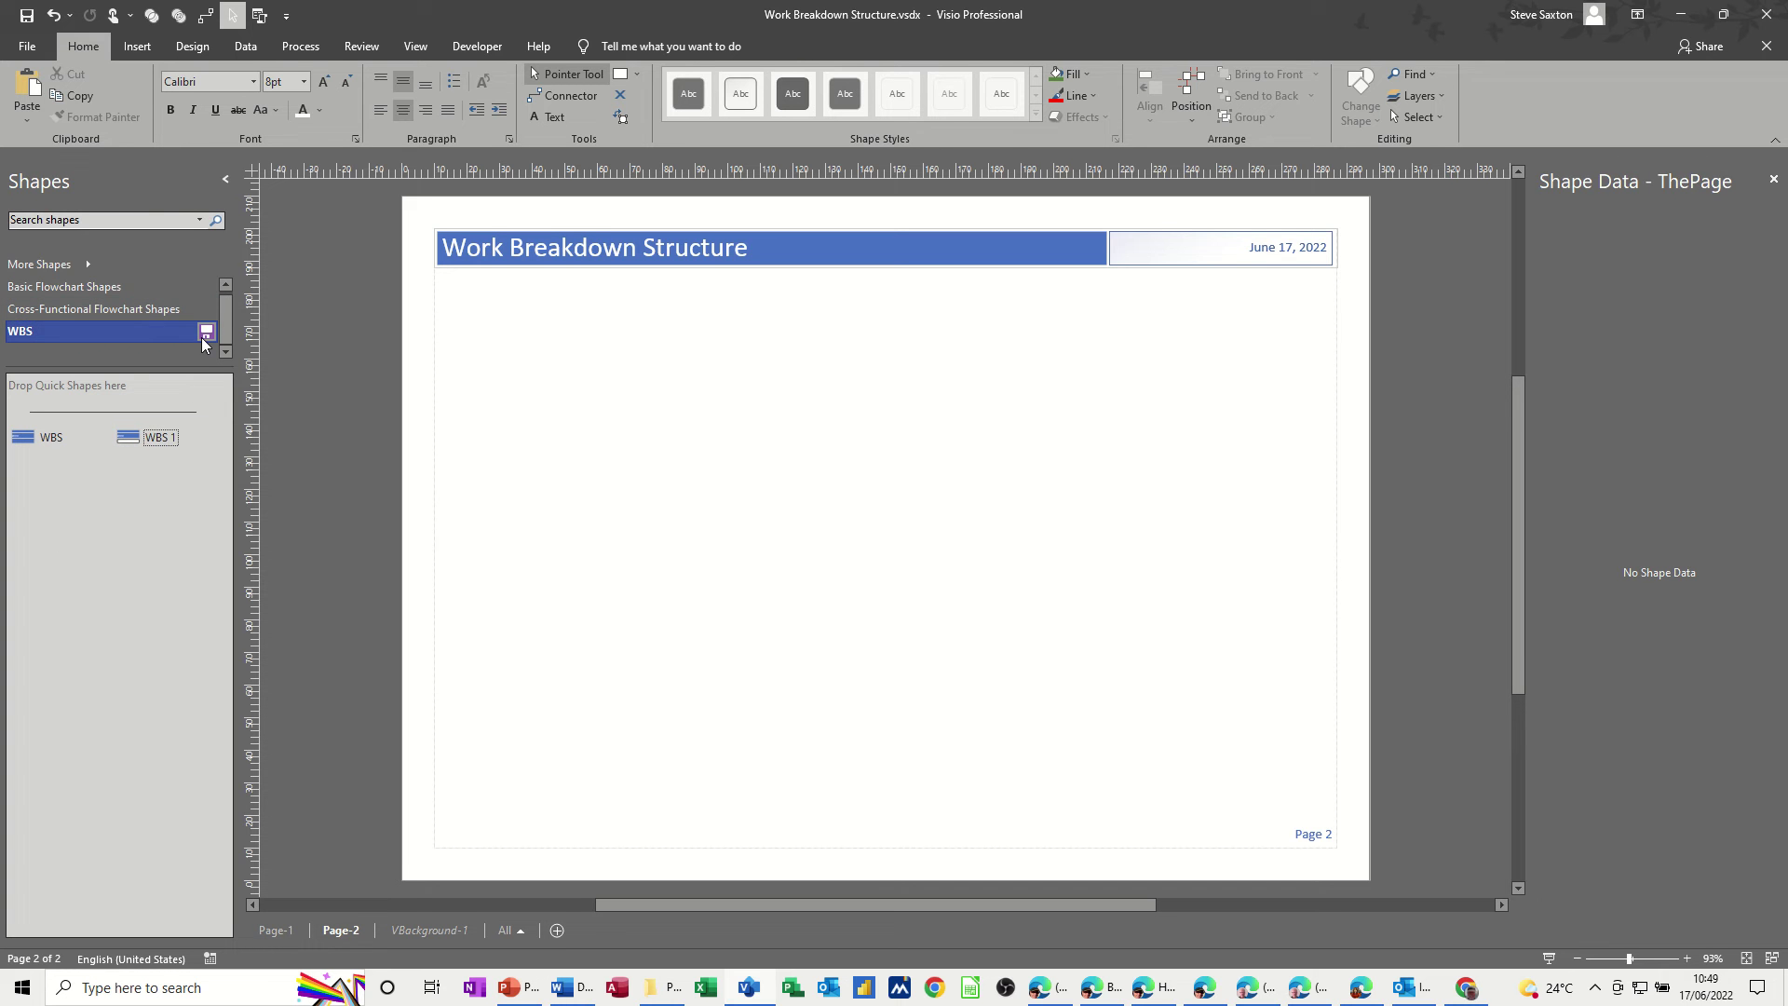
click(84, 267)
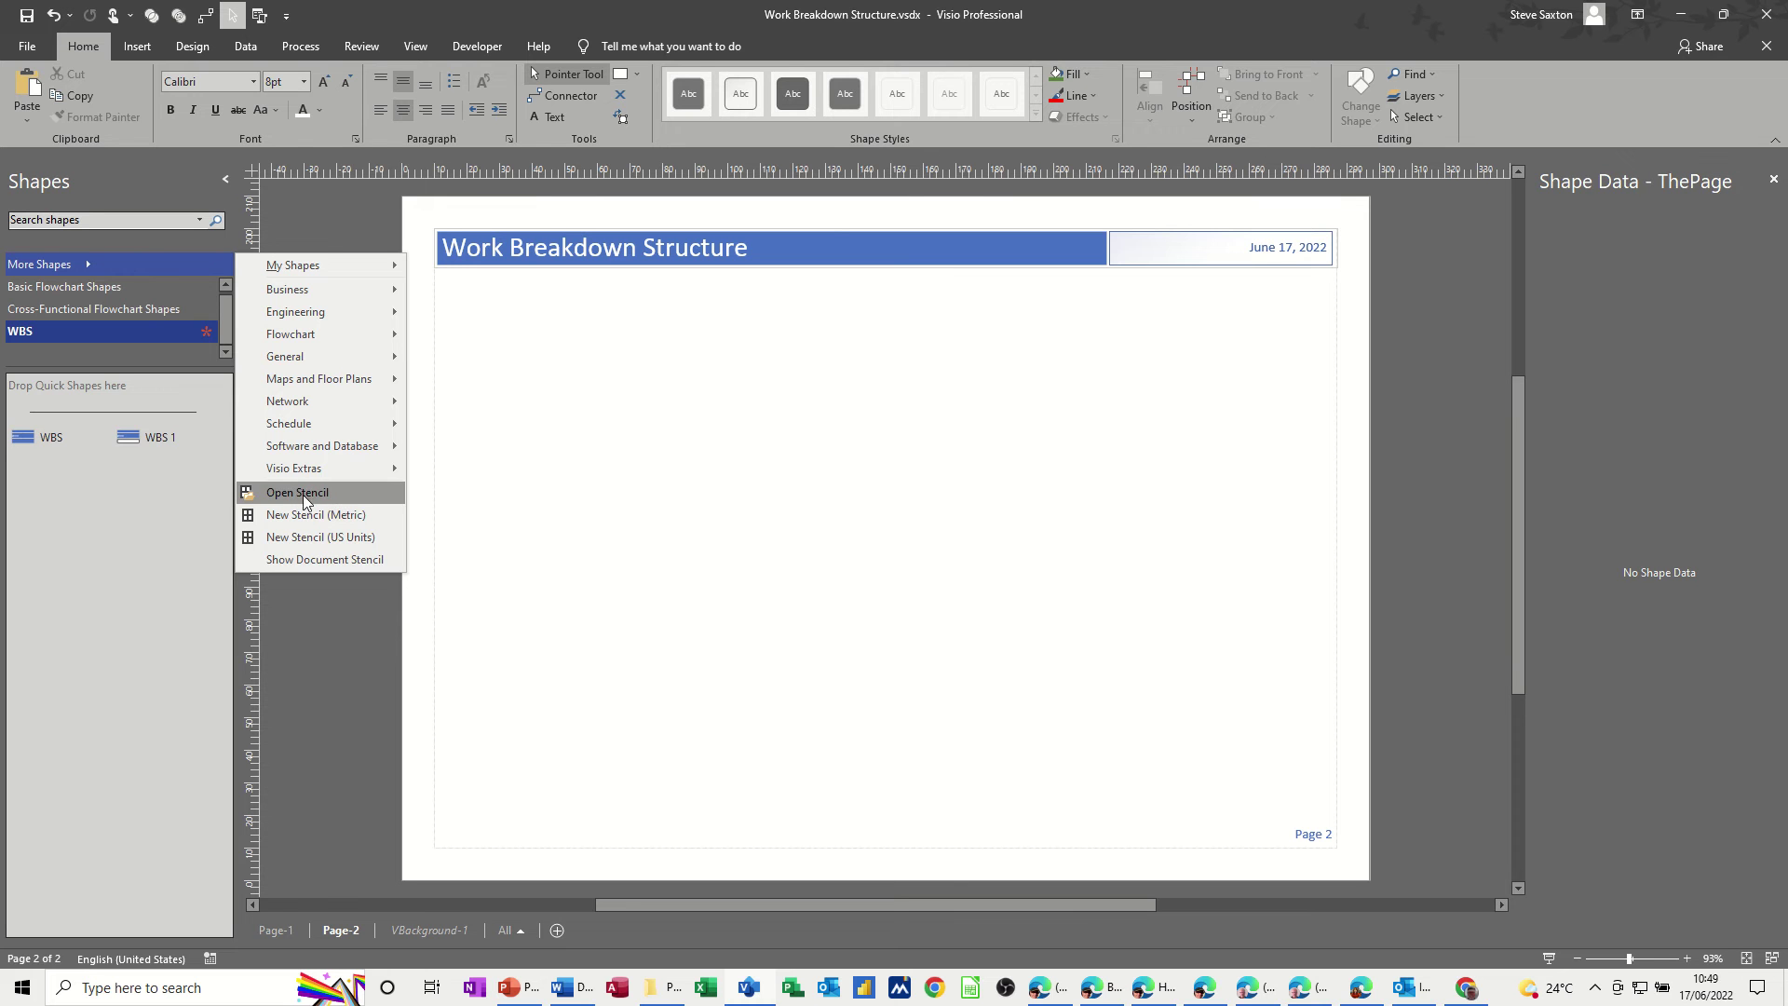
click(108, 482)
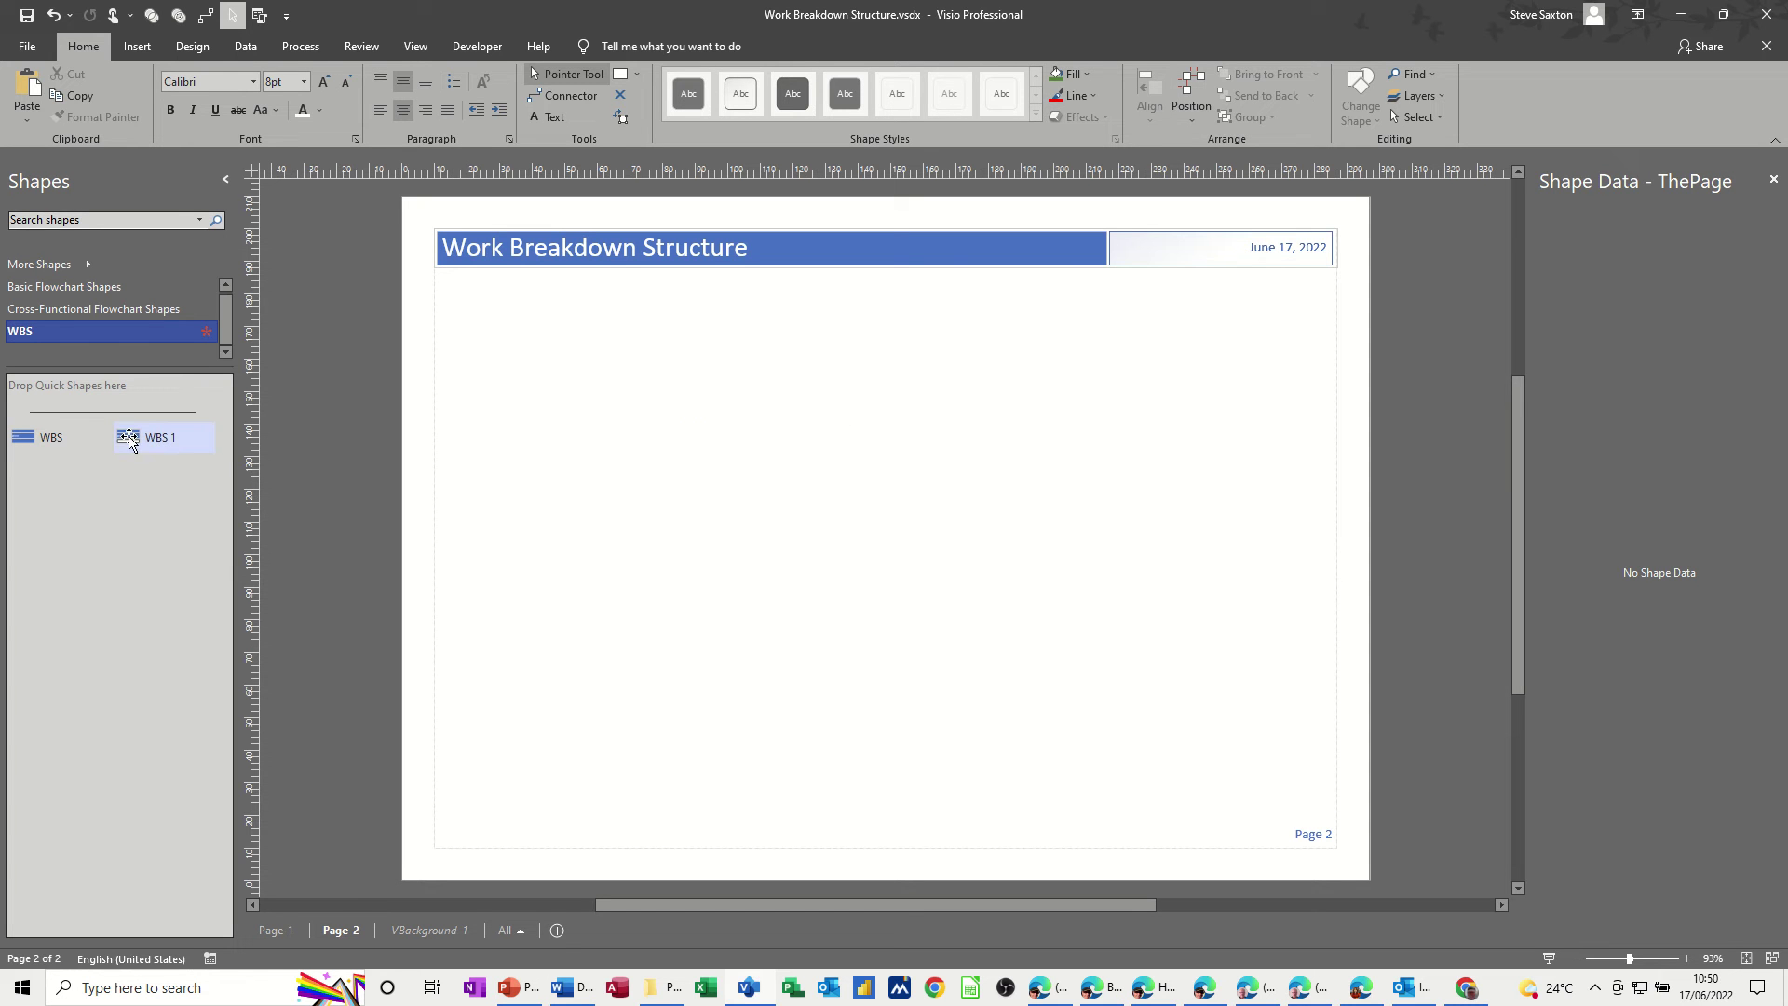
- Place a WBS 1 box near the top of Page-2, comparing against the Page-1 example
drag(144, 439, 840, 328)
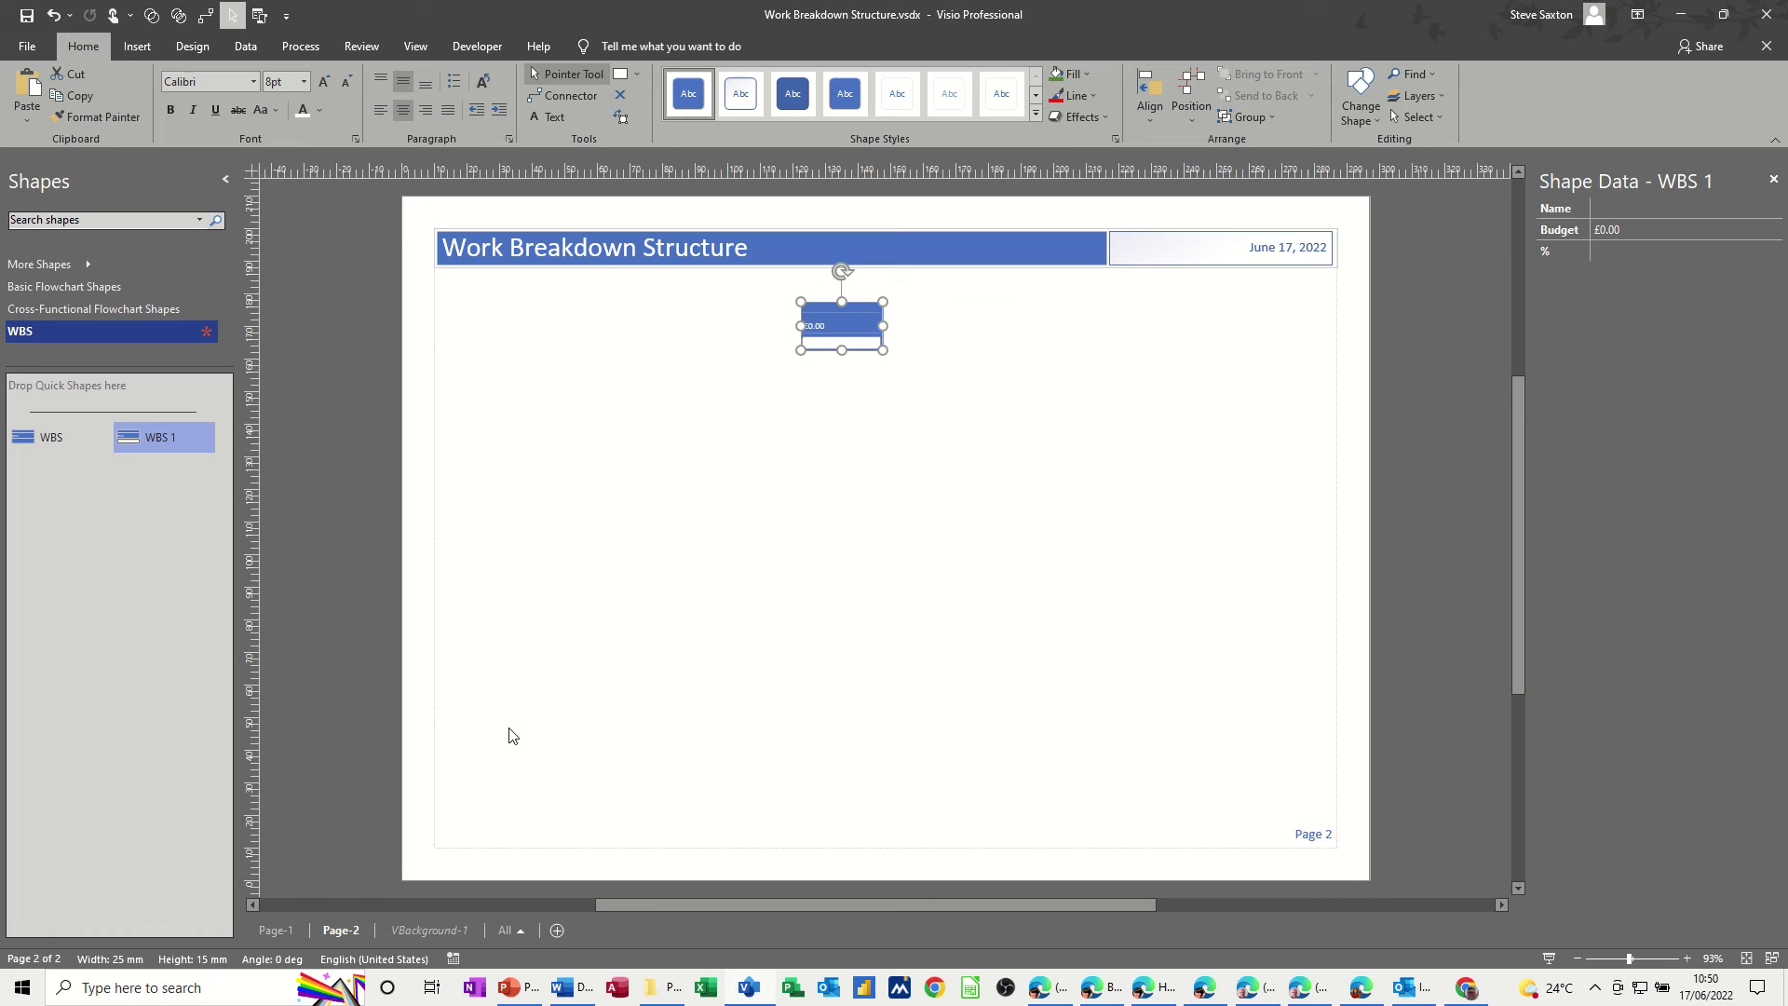
click(276, 930)
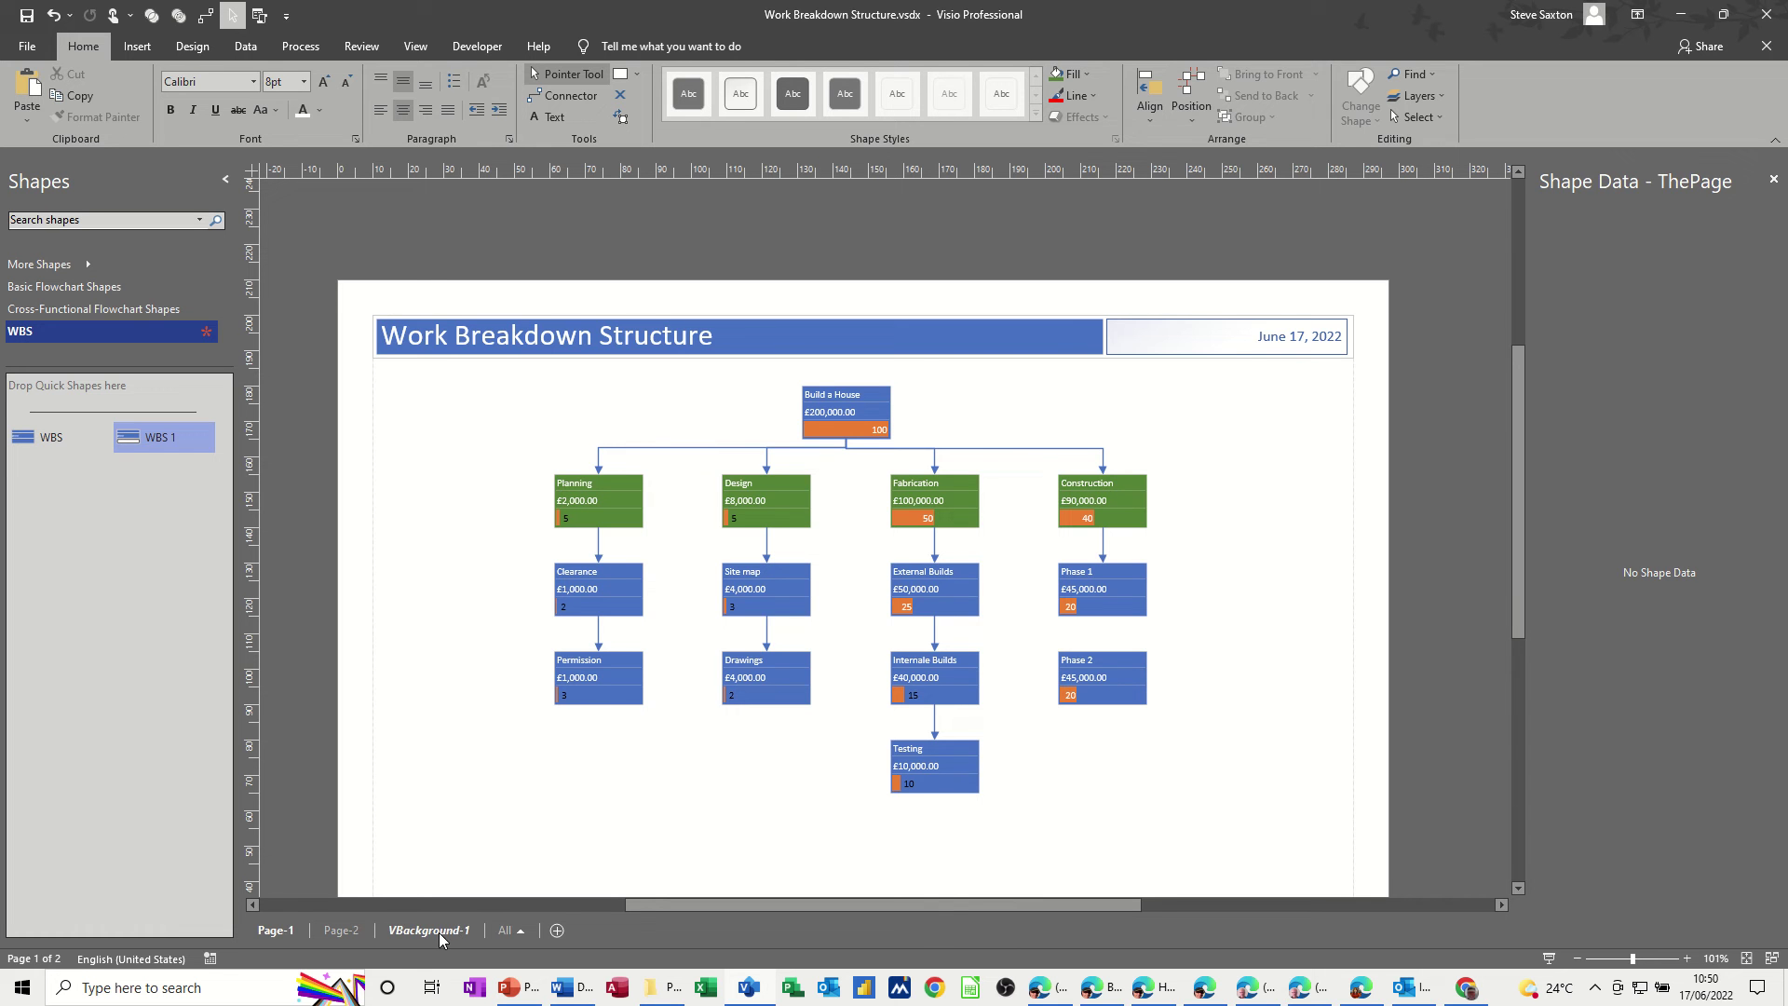
click(344, 930)
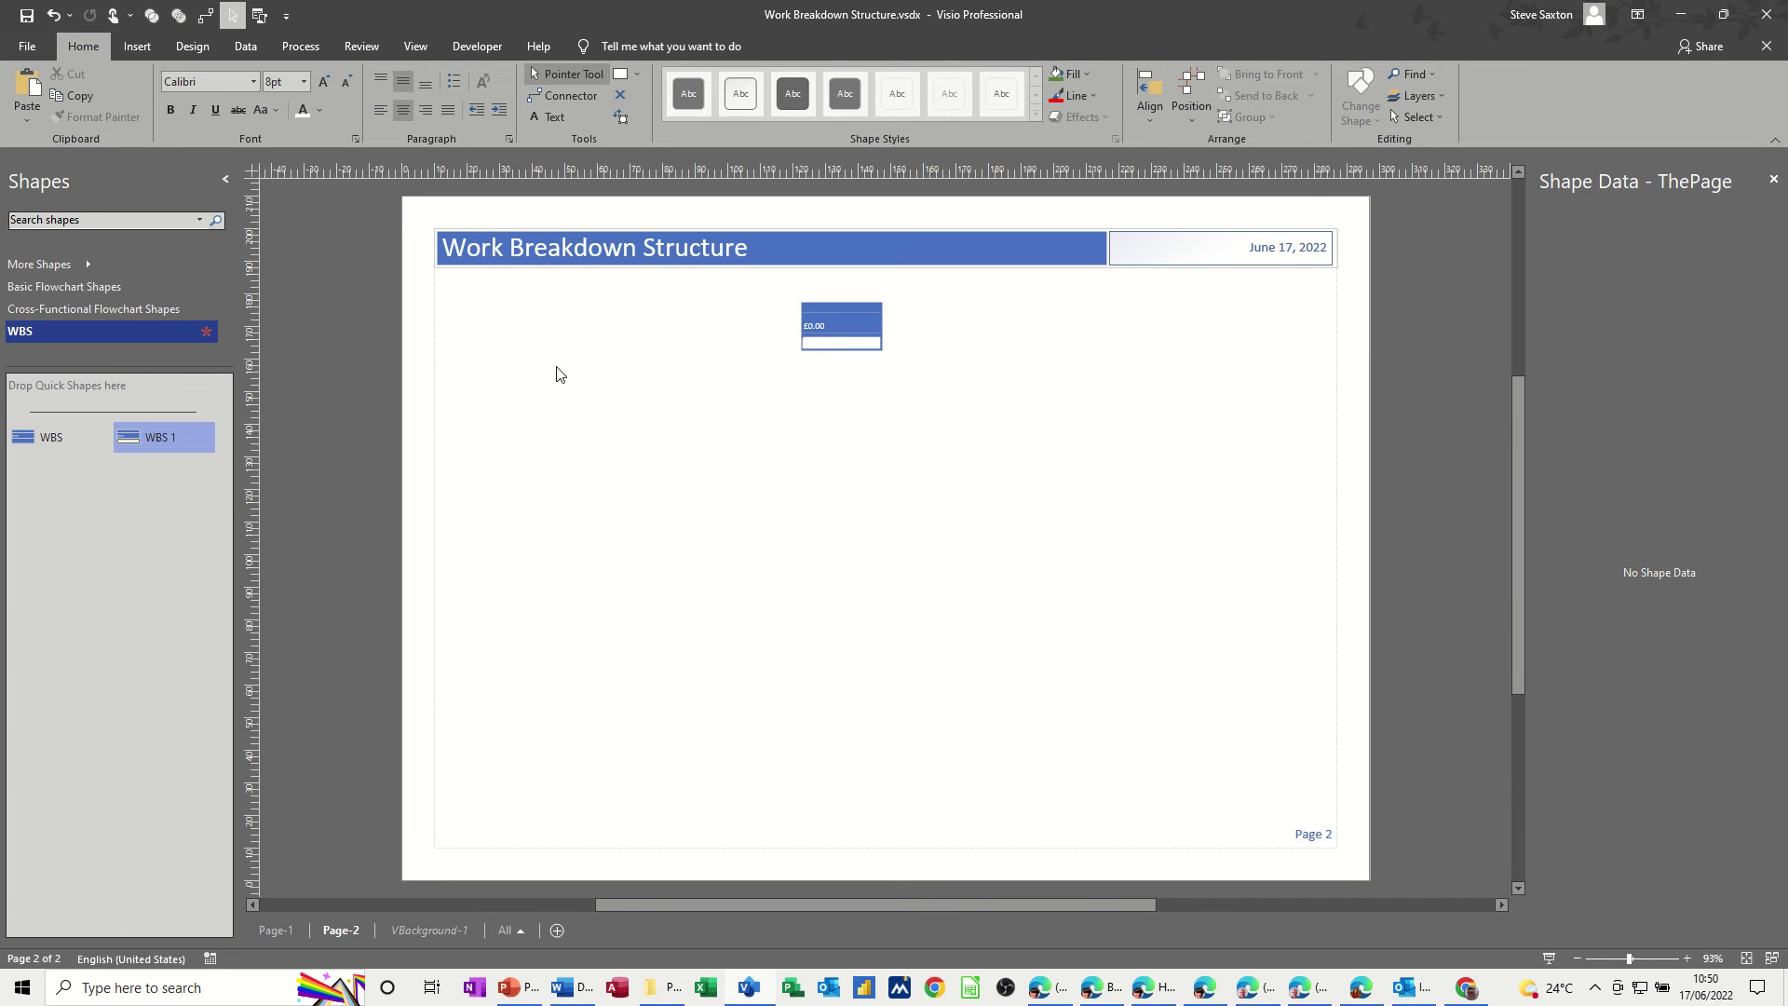
- Add four more WBS 1 boxes in a row beneath the top box
drag(125, 438, 601, 399)
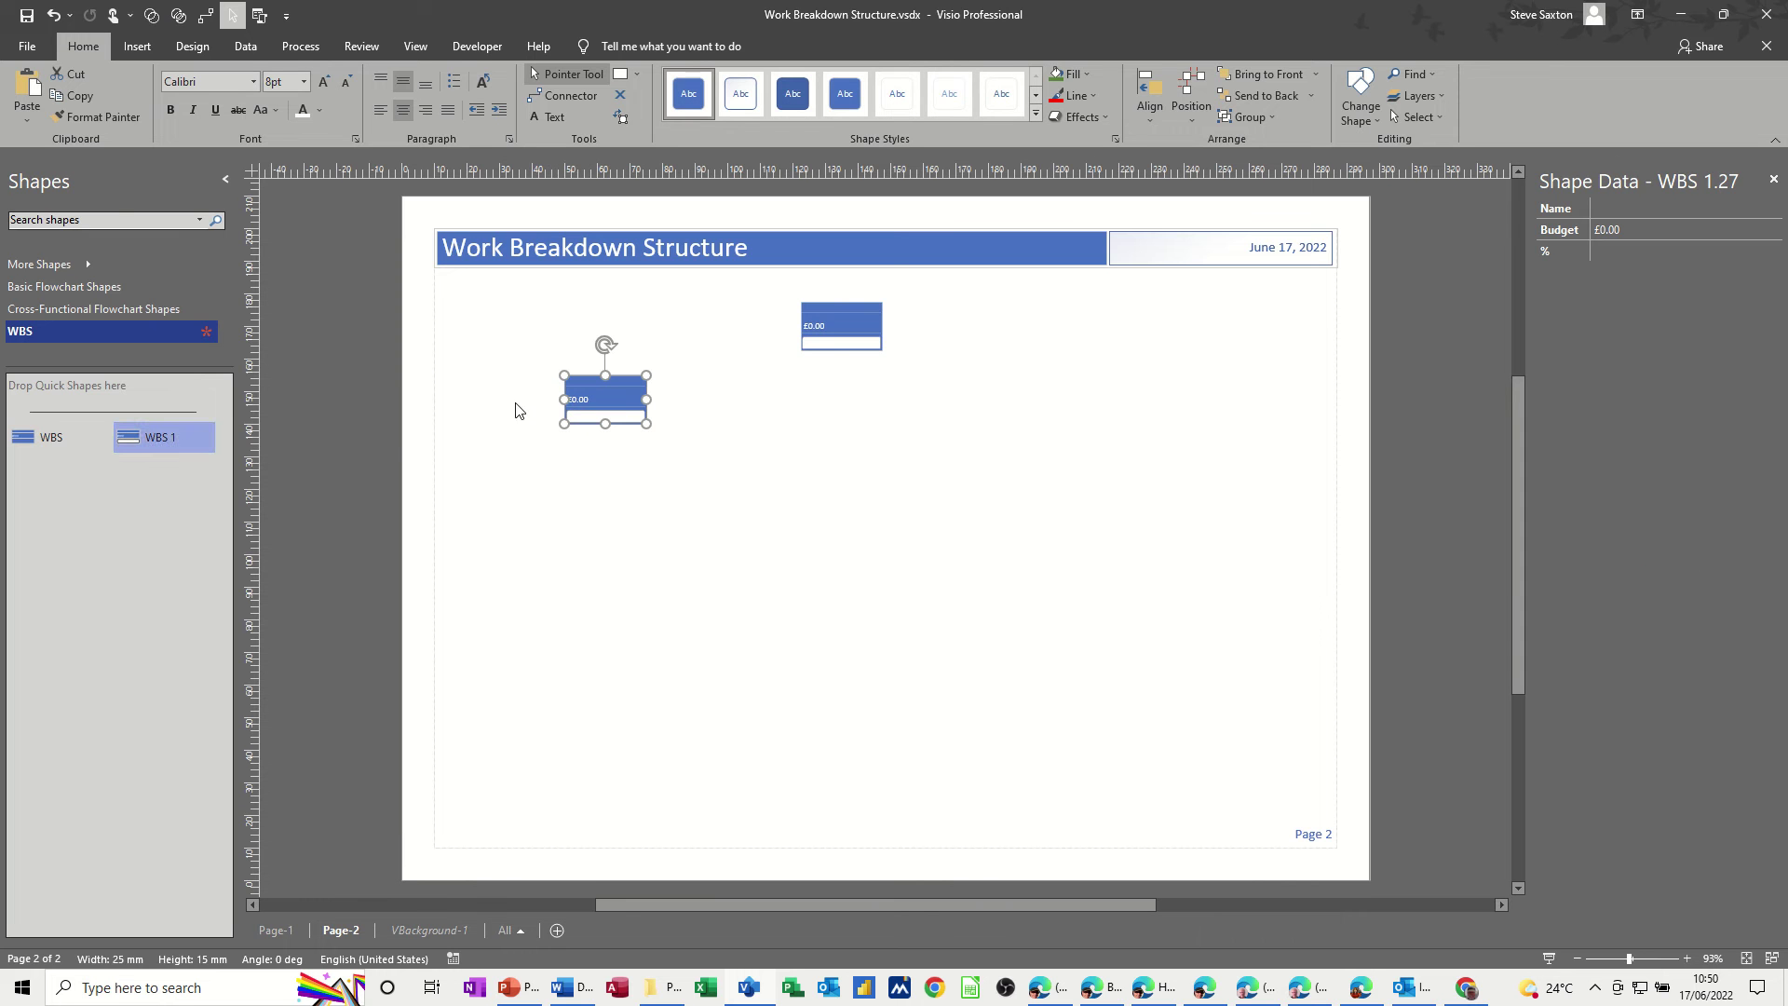
drag(147, 443, 588, 418)
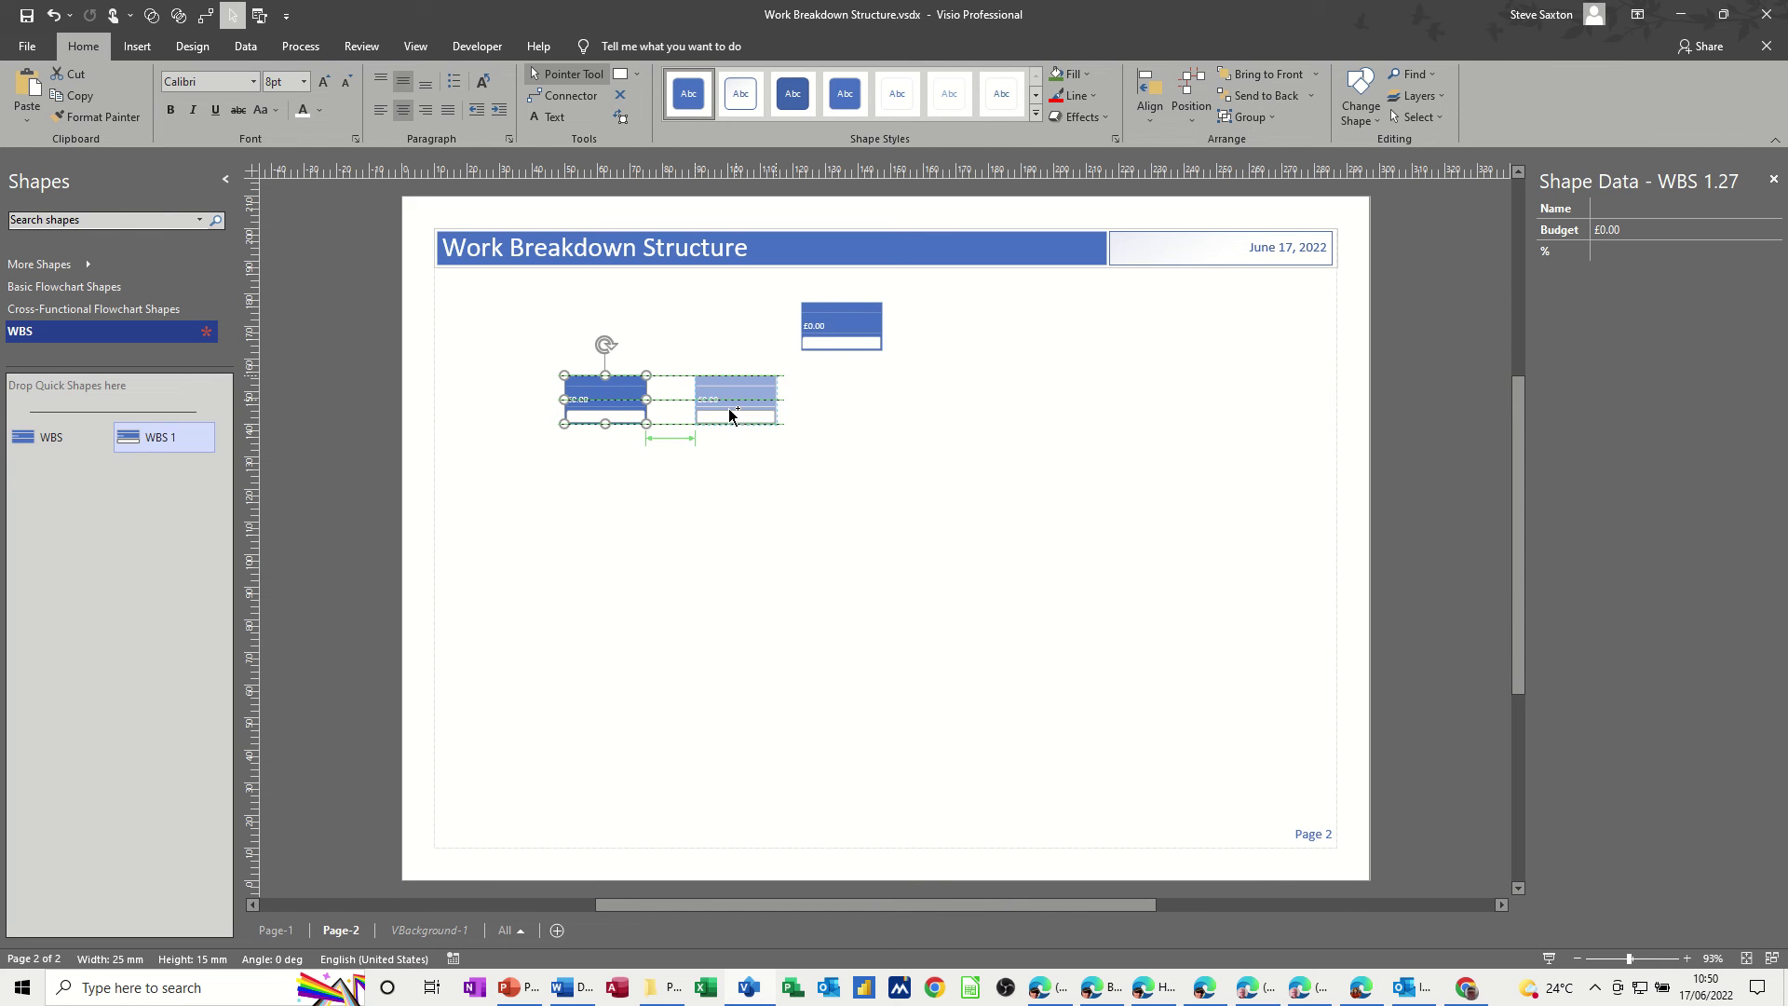
drag(732, 415, 732, 414)
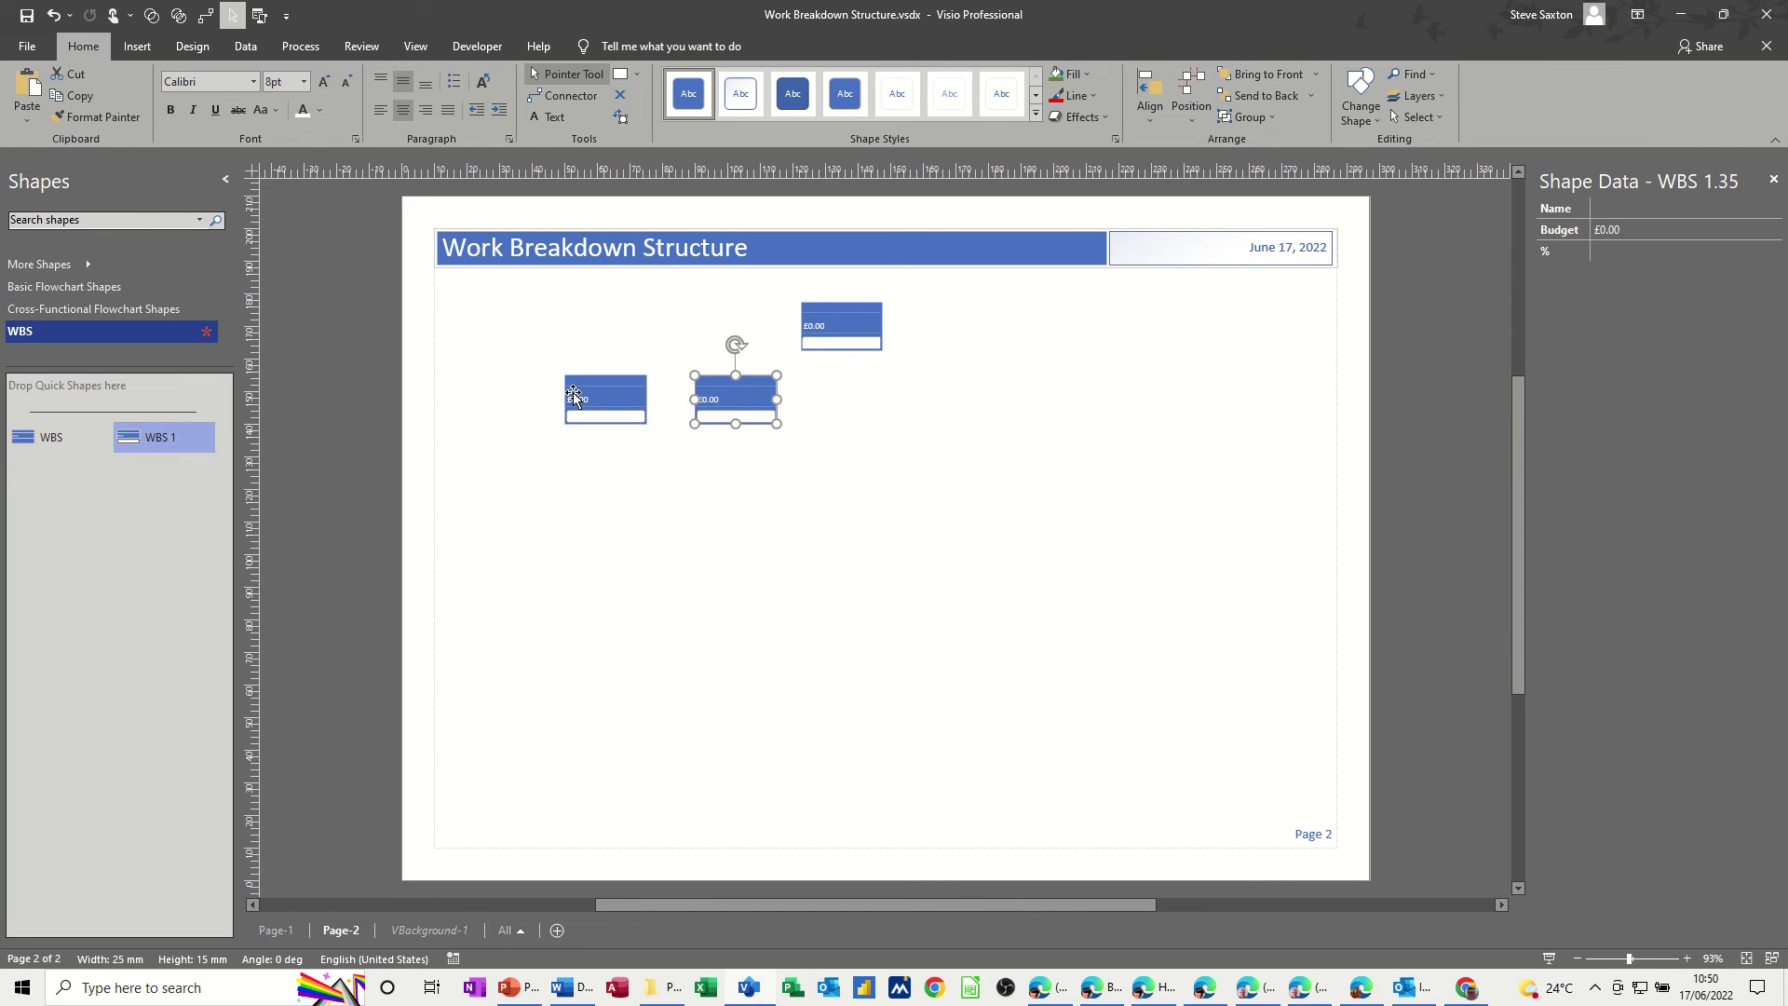
drag(154, 437, 935, 390)
drag(176, 445, 1087, 404)
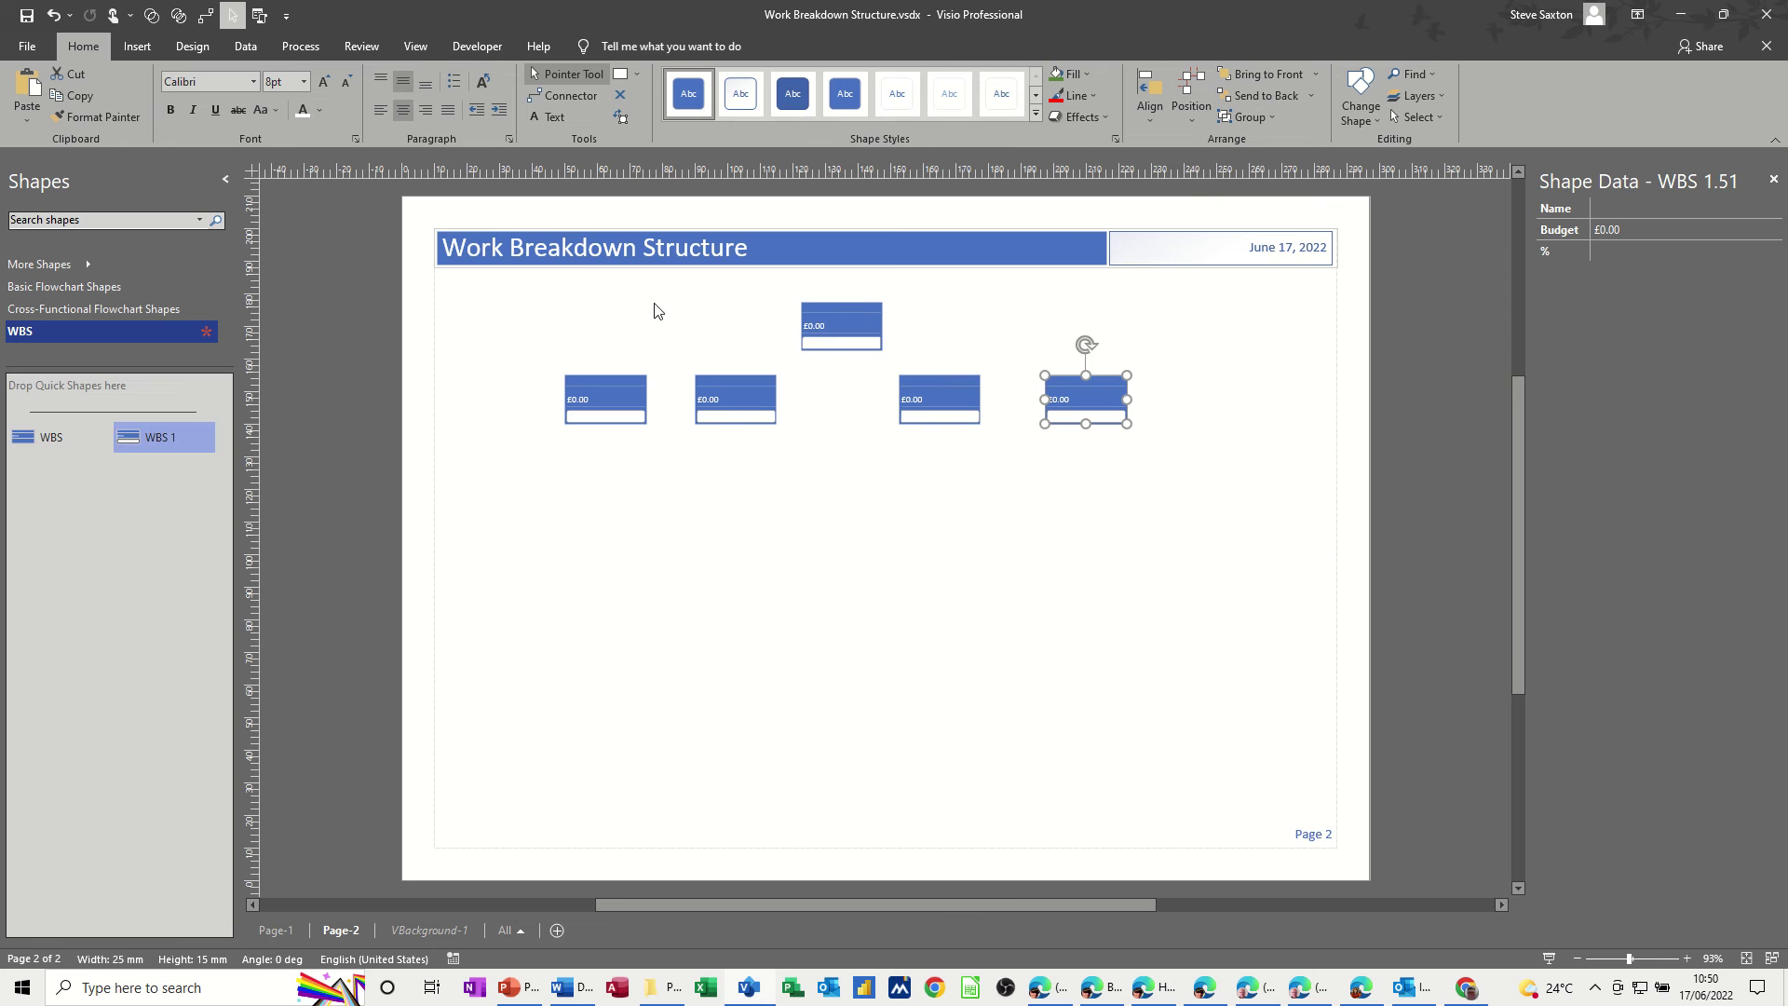
- Connect the top WBS box to the first lower box and nudge the top box slightly higher
click(559, 97)
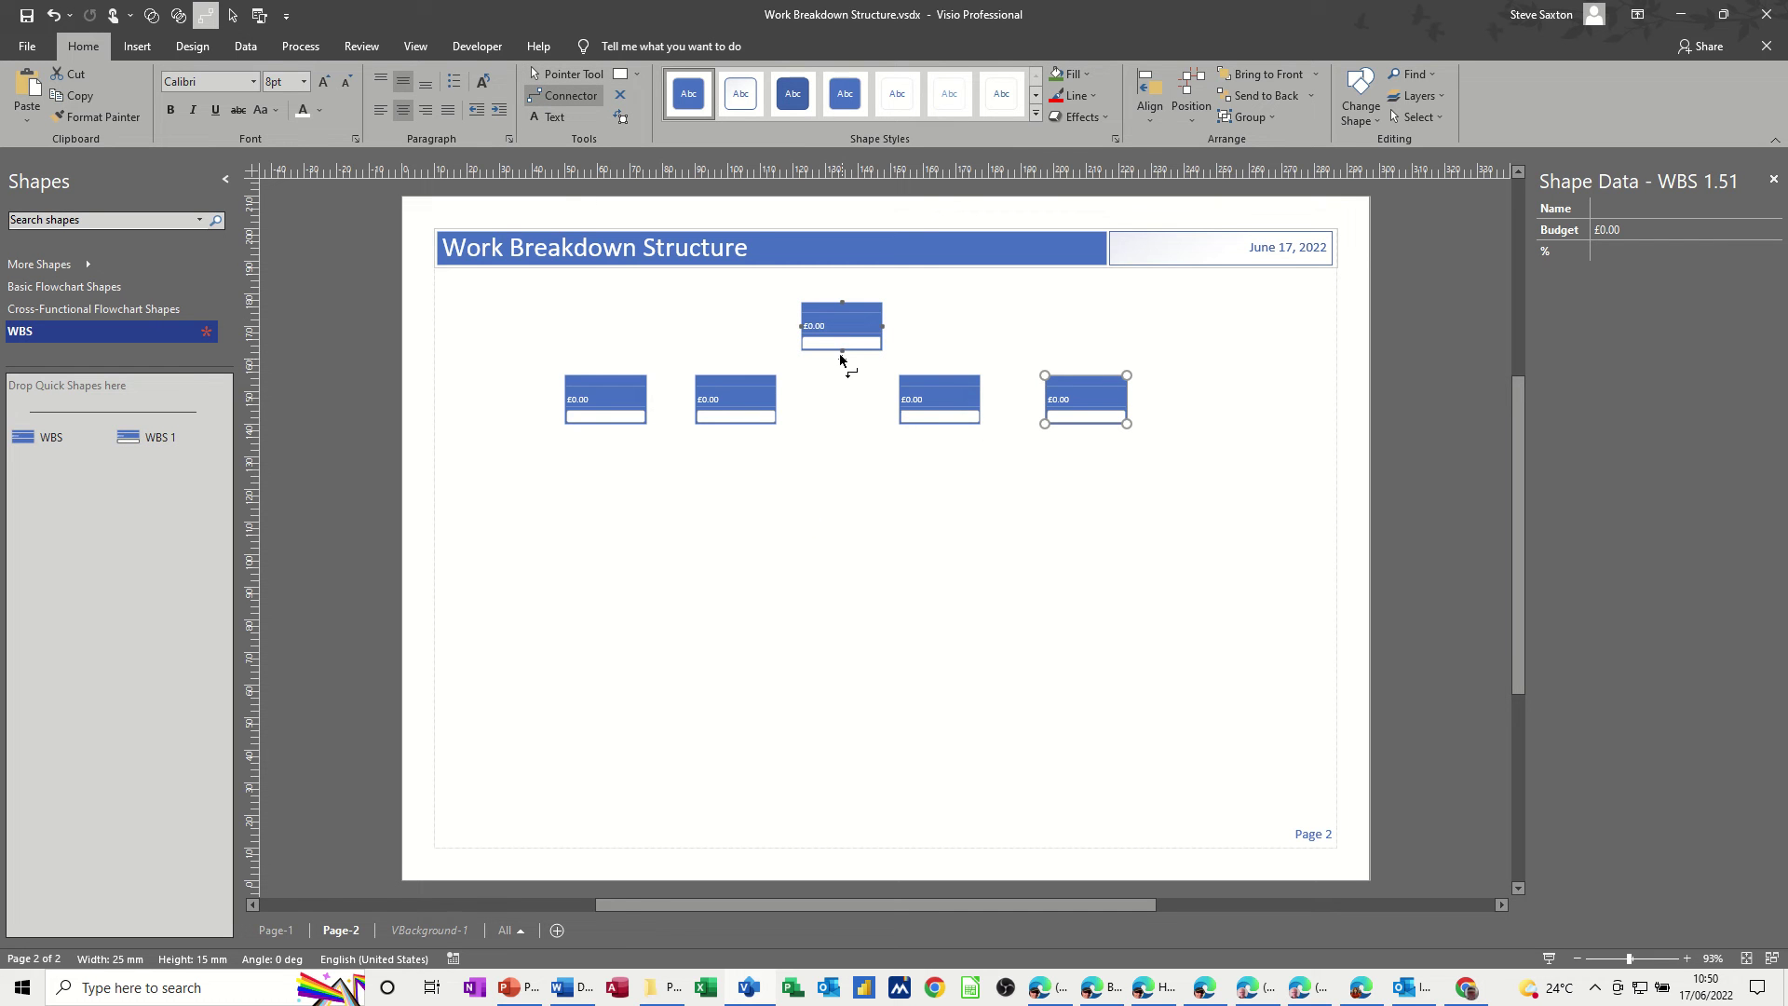
drag(842, 351, 604, 372)
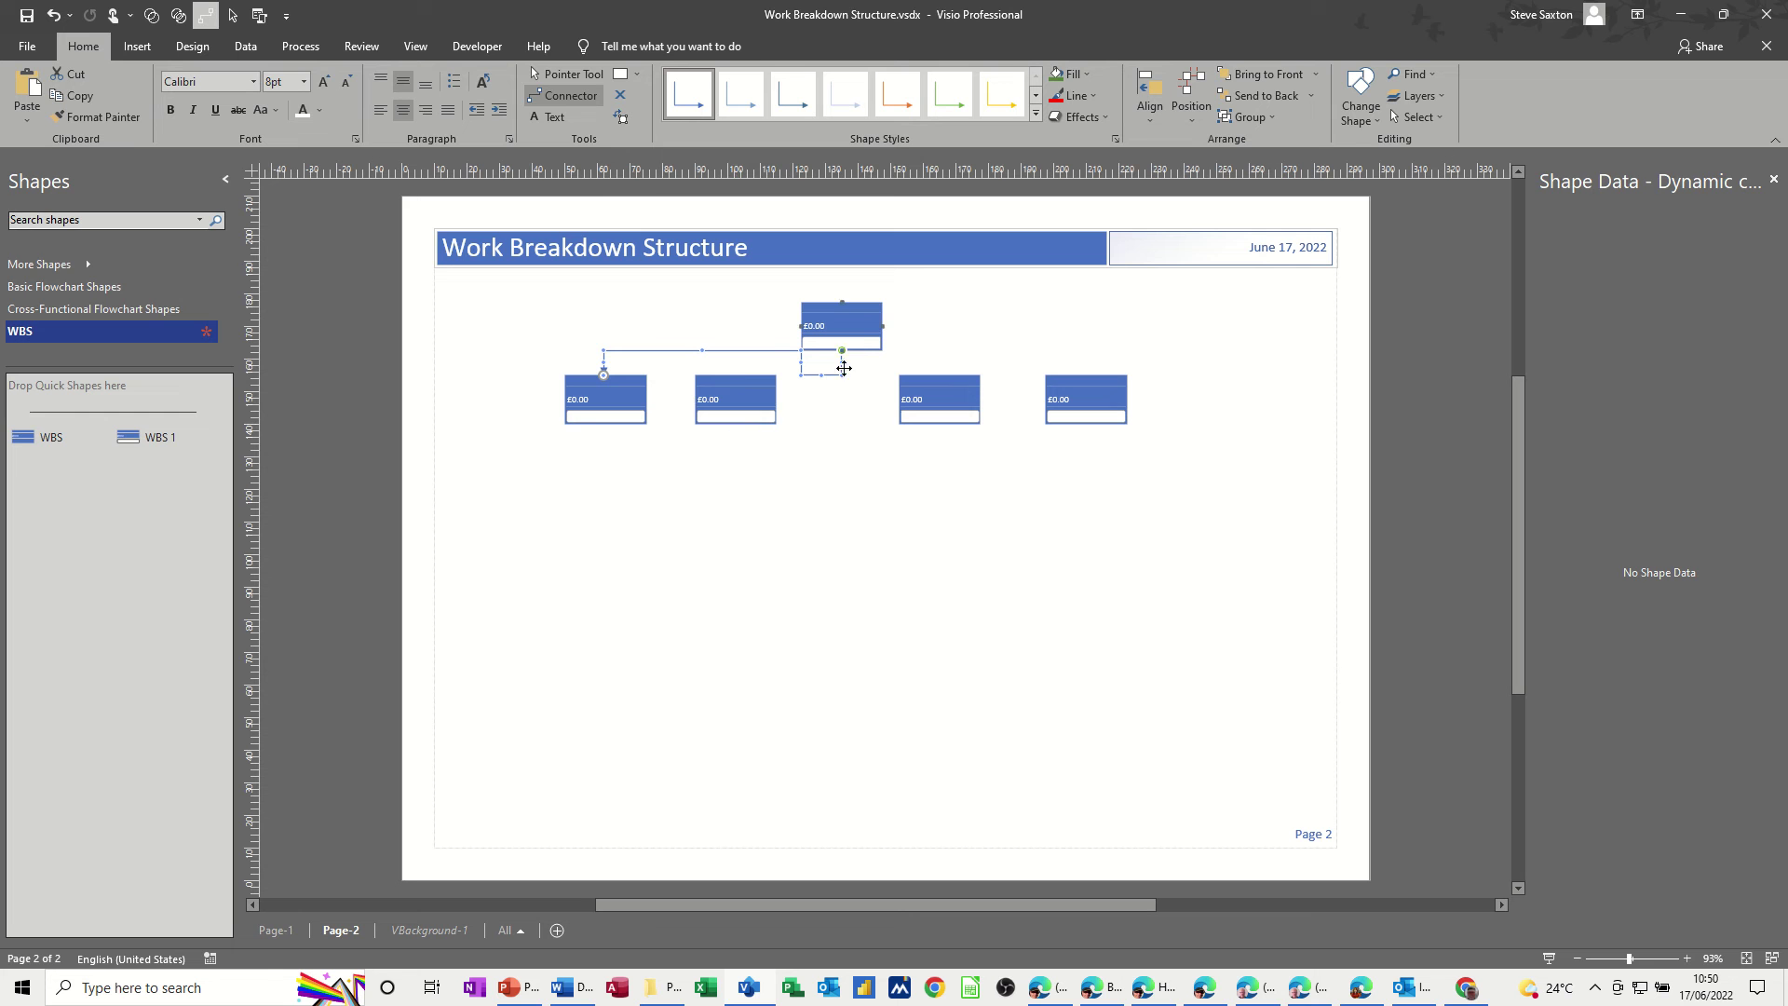
click(564, 74)
drag(864, 332, 864, 316)
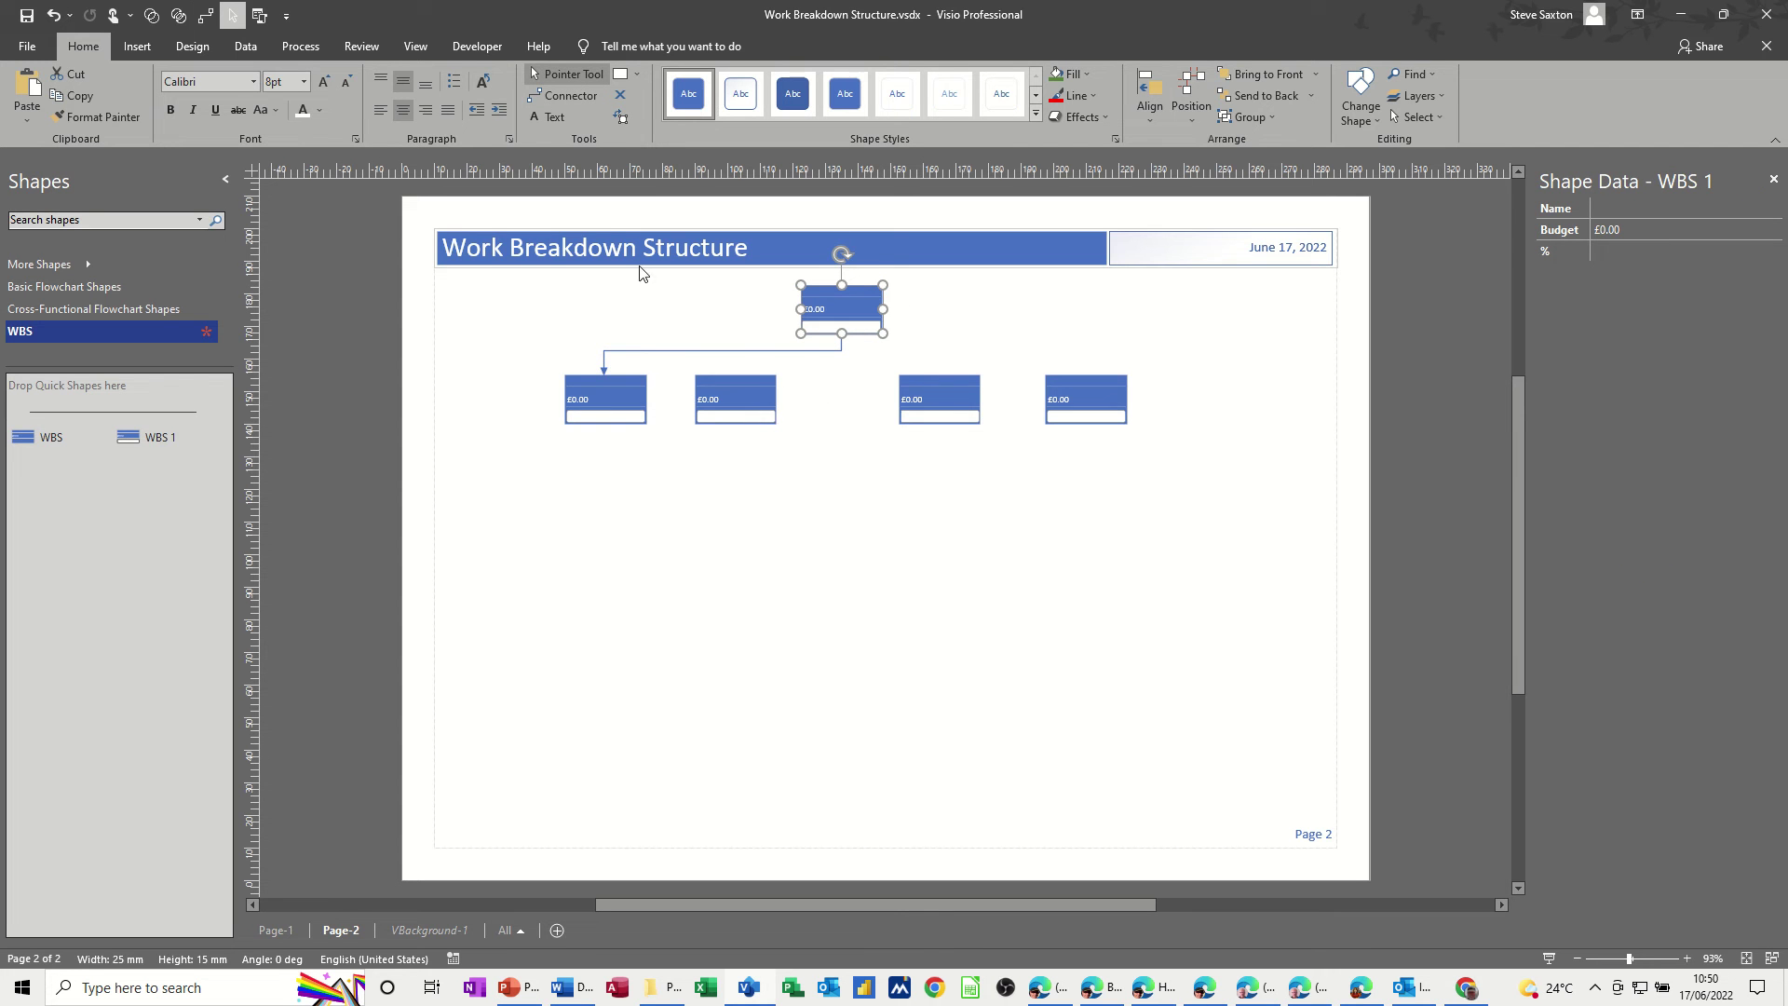
- Draw connectors from the top box to the second, third and fourth lower boxes
click(565, 95)
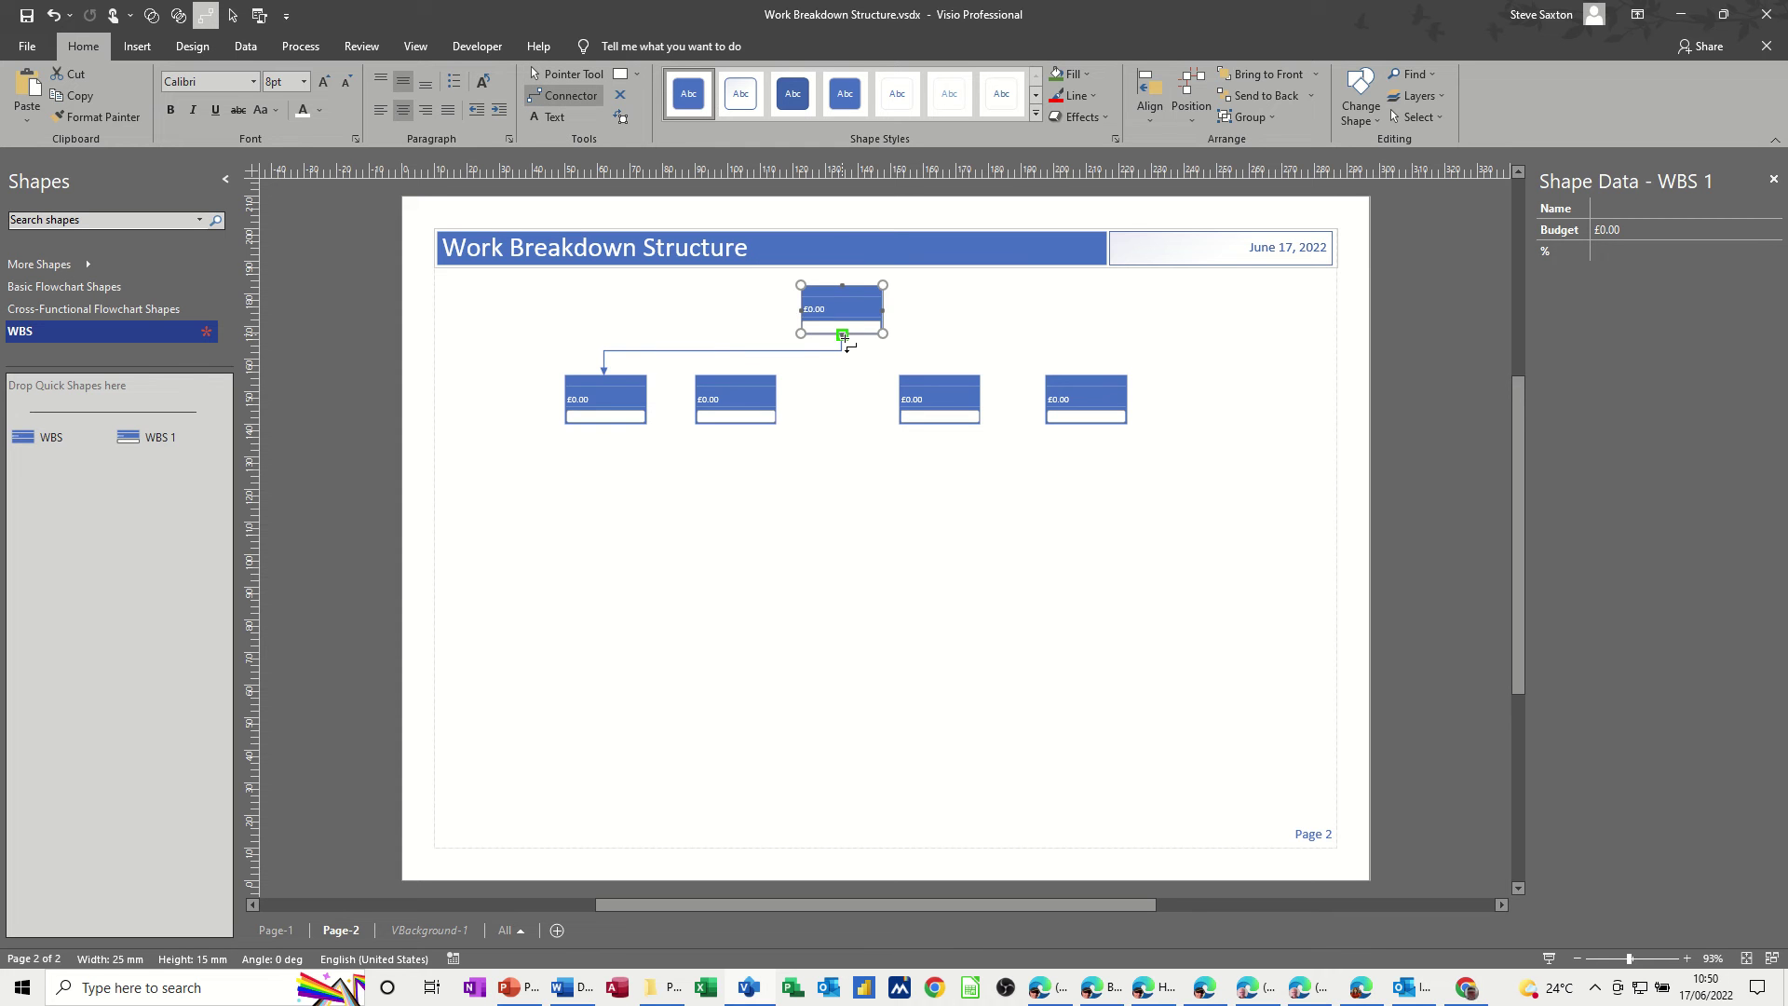
drag(844, 338, 736, 374)
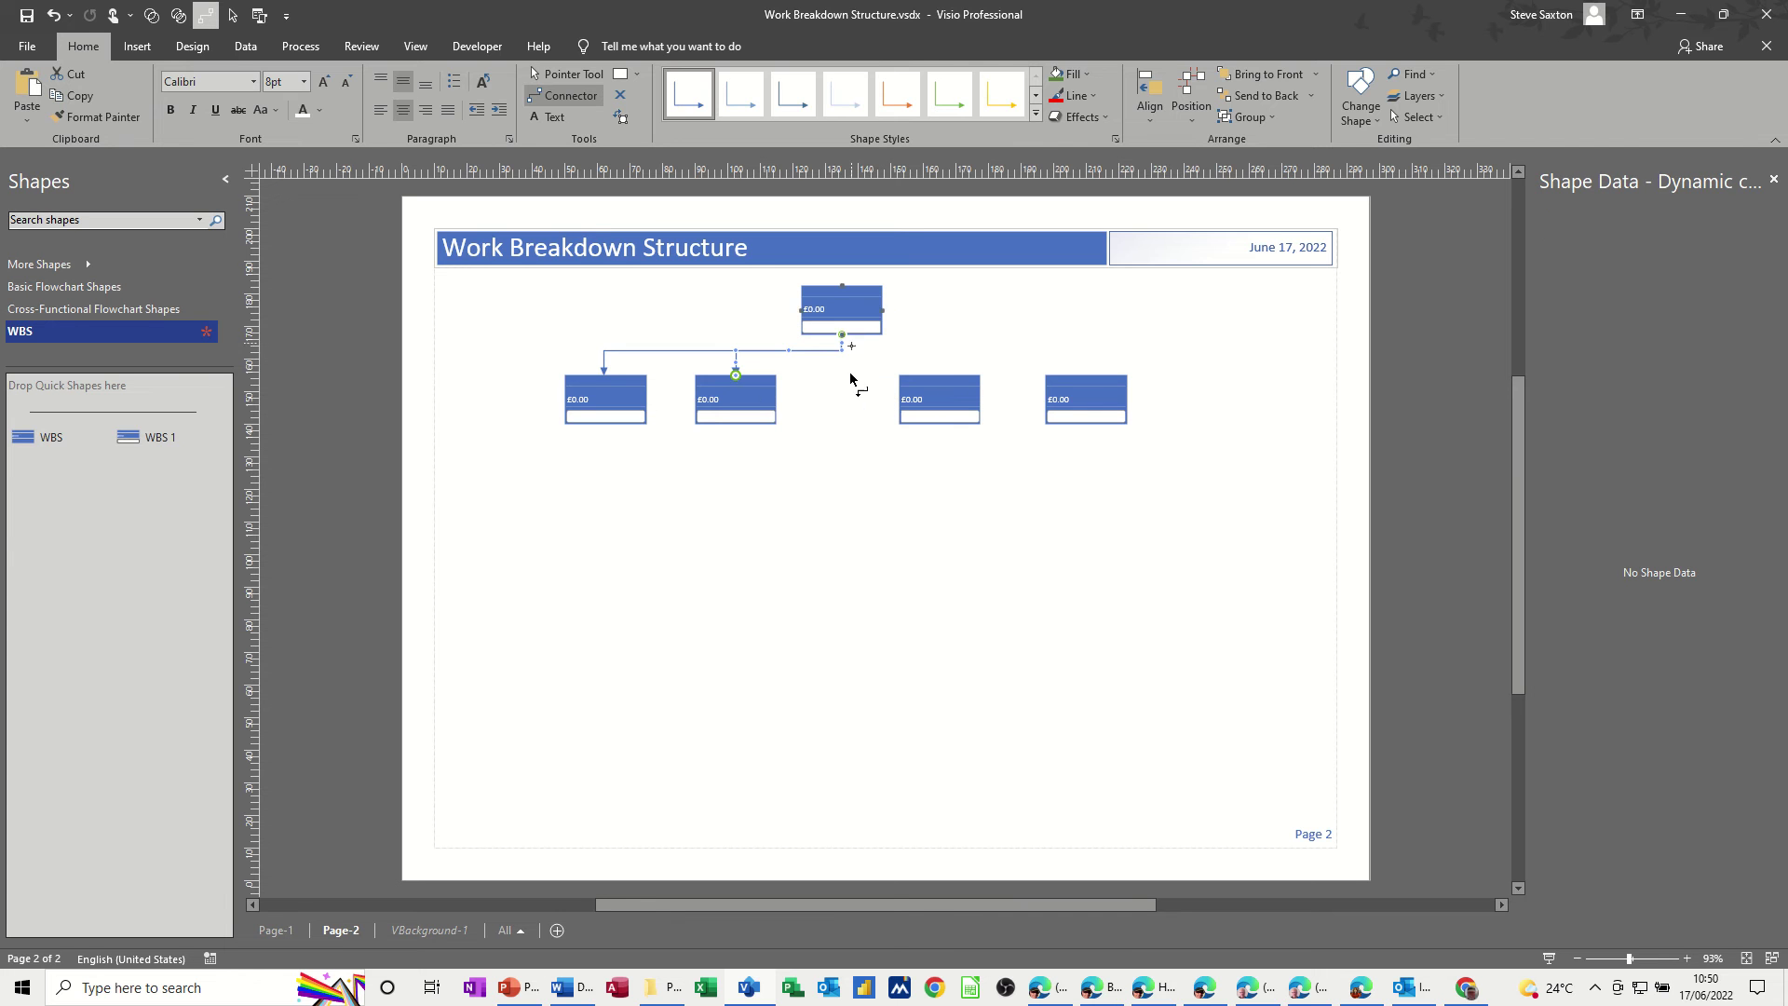
click(849, 374)
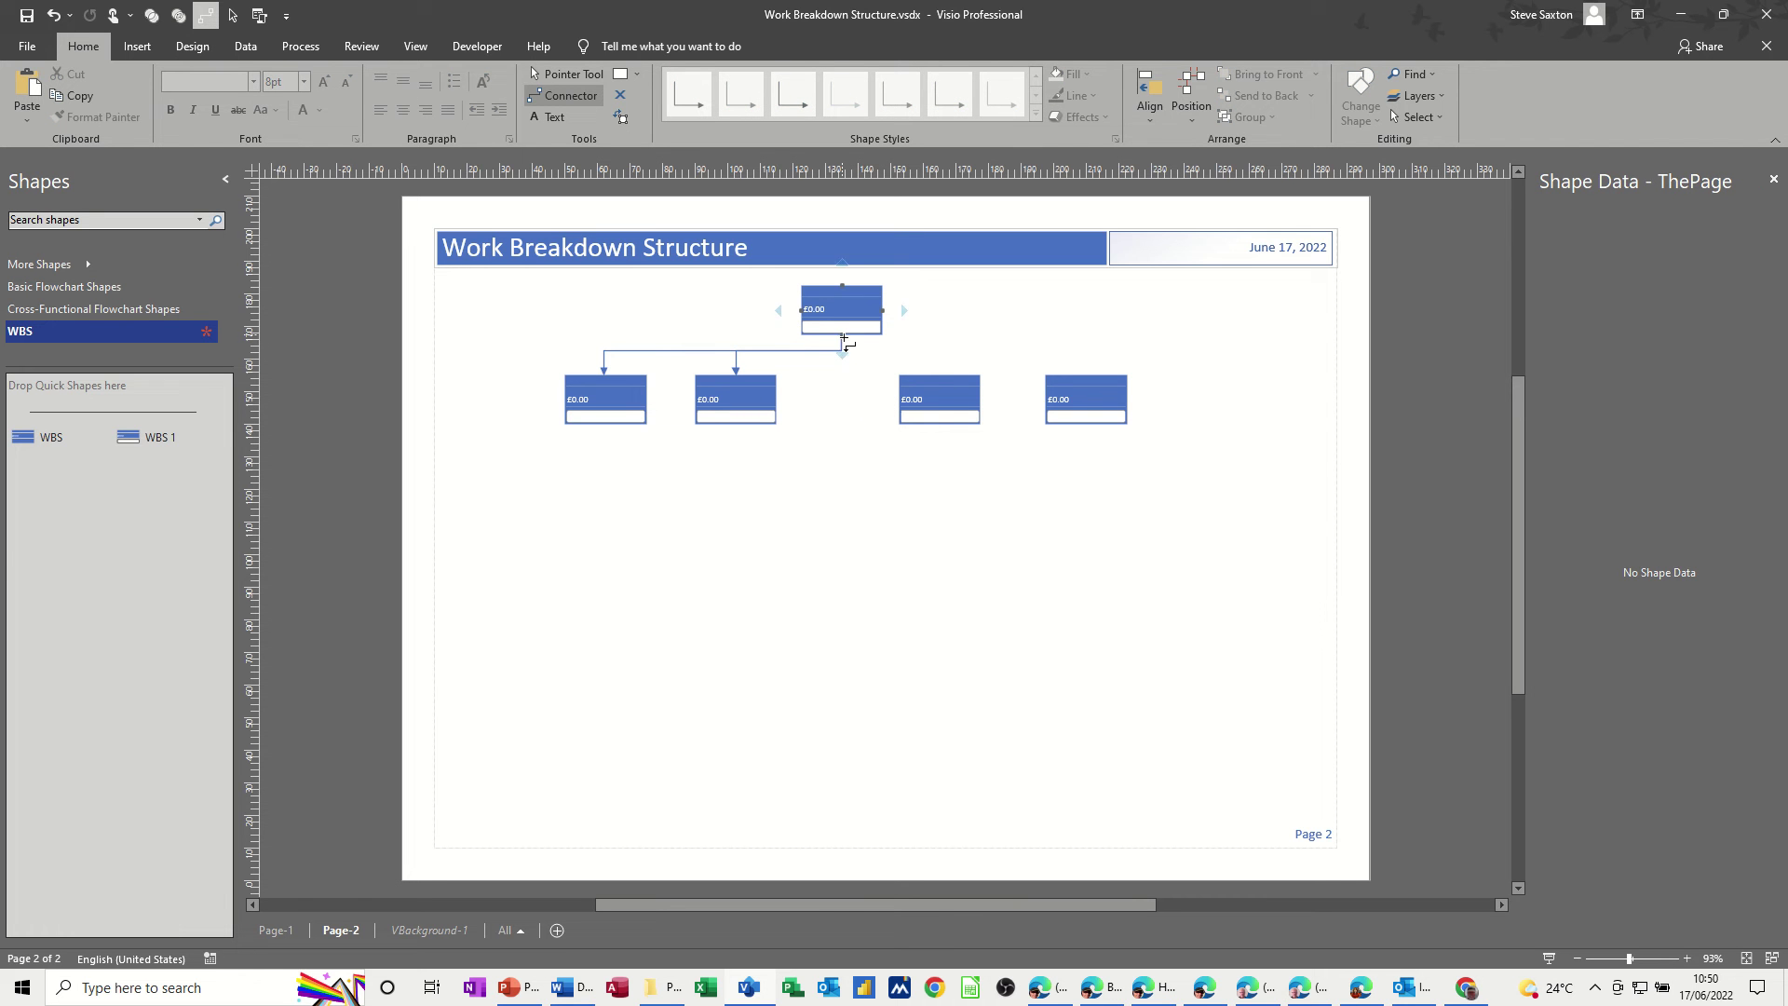
drag(844, 341, 940, 375)
click(851, 410)
drag(843, 340, 959, 352)
drag(1086, 368, 1086, 375)
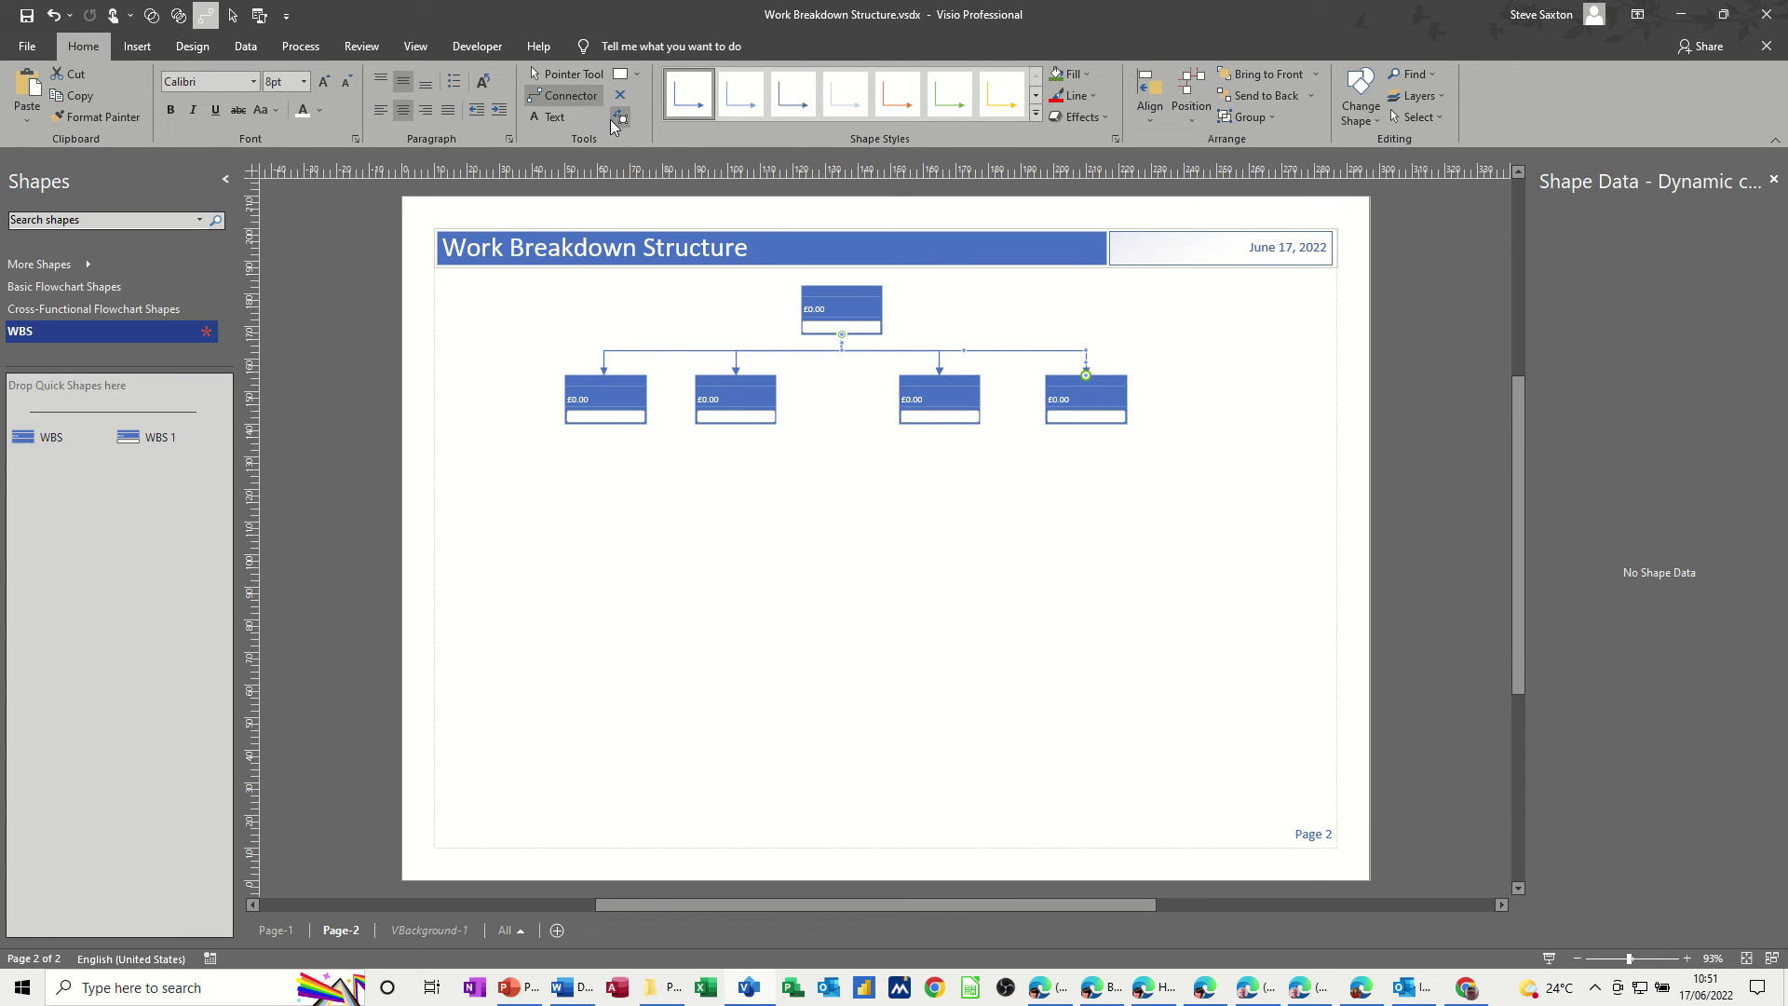
click(565, 74)
click(826, 555)
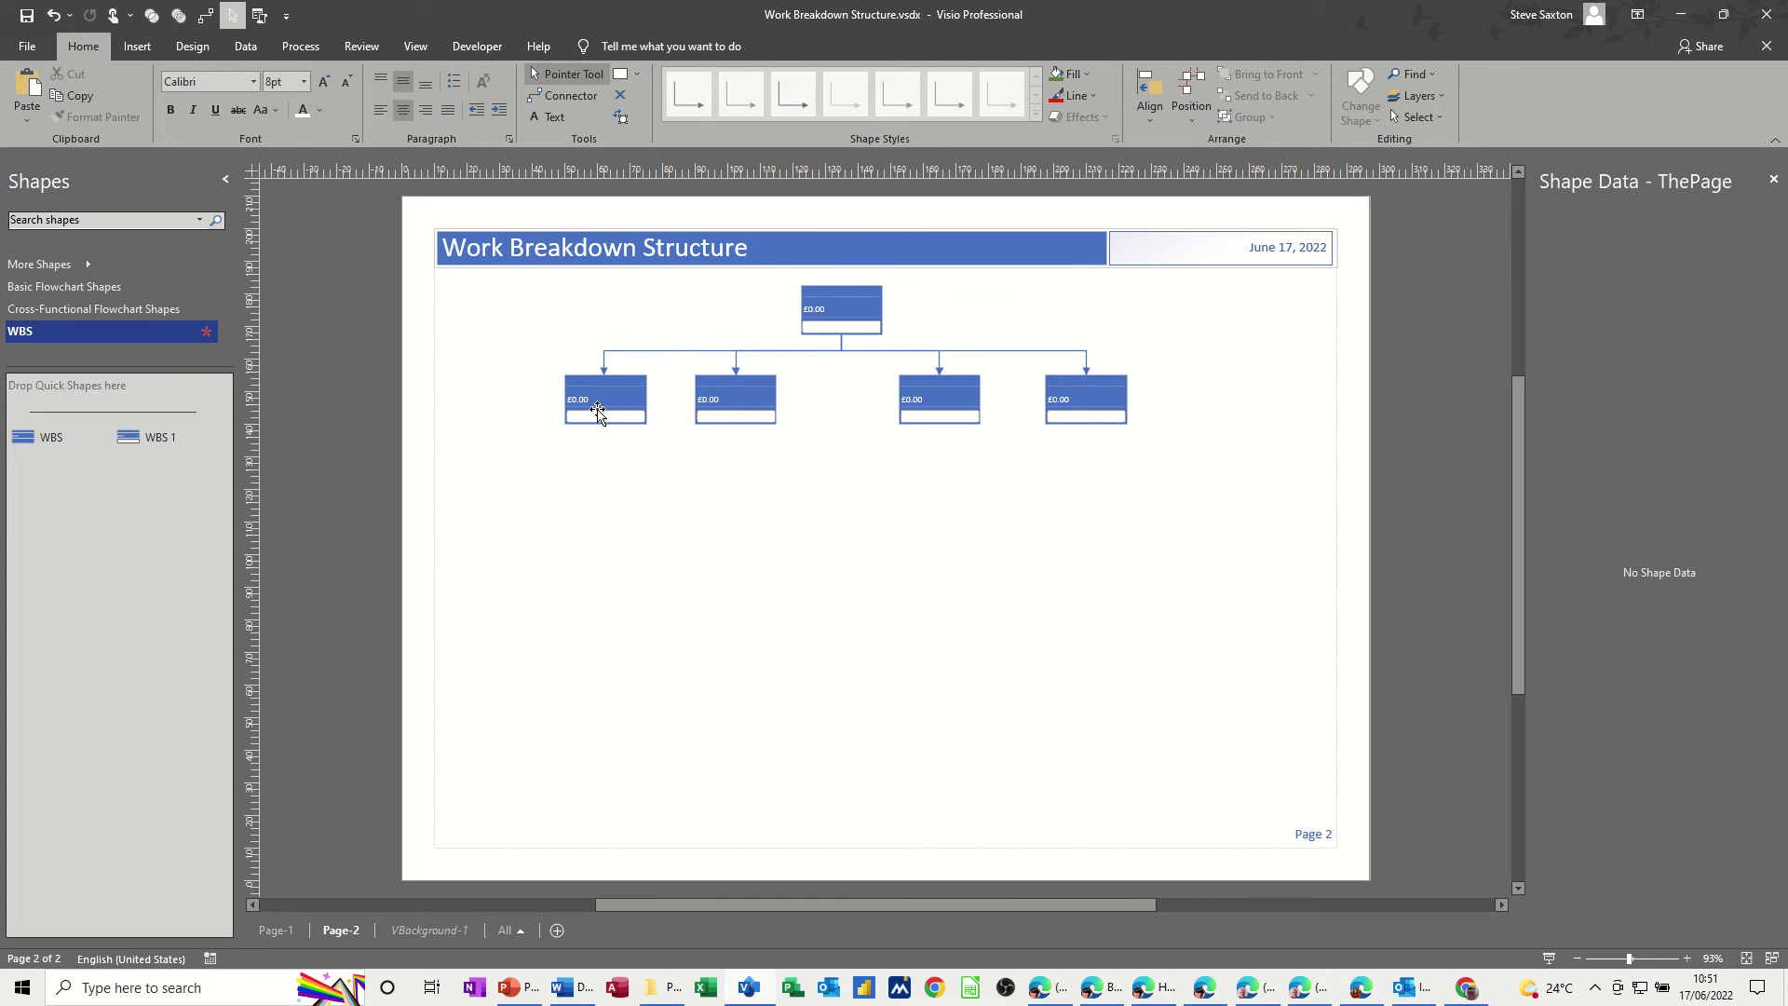
- Fill the four lower WBS boxes green and select the first one
drag(508, 362, 1145, 485)
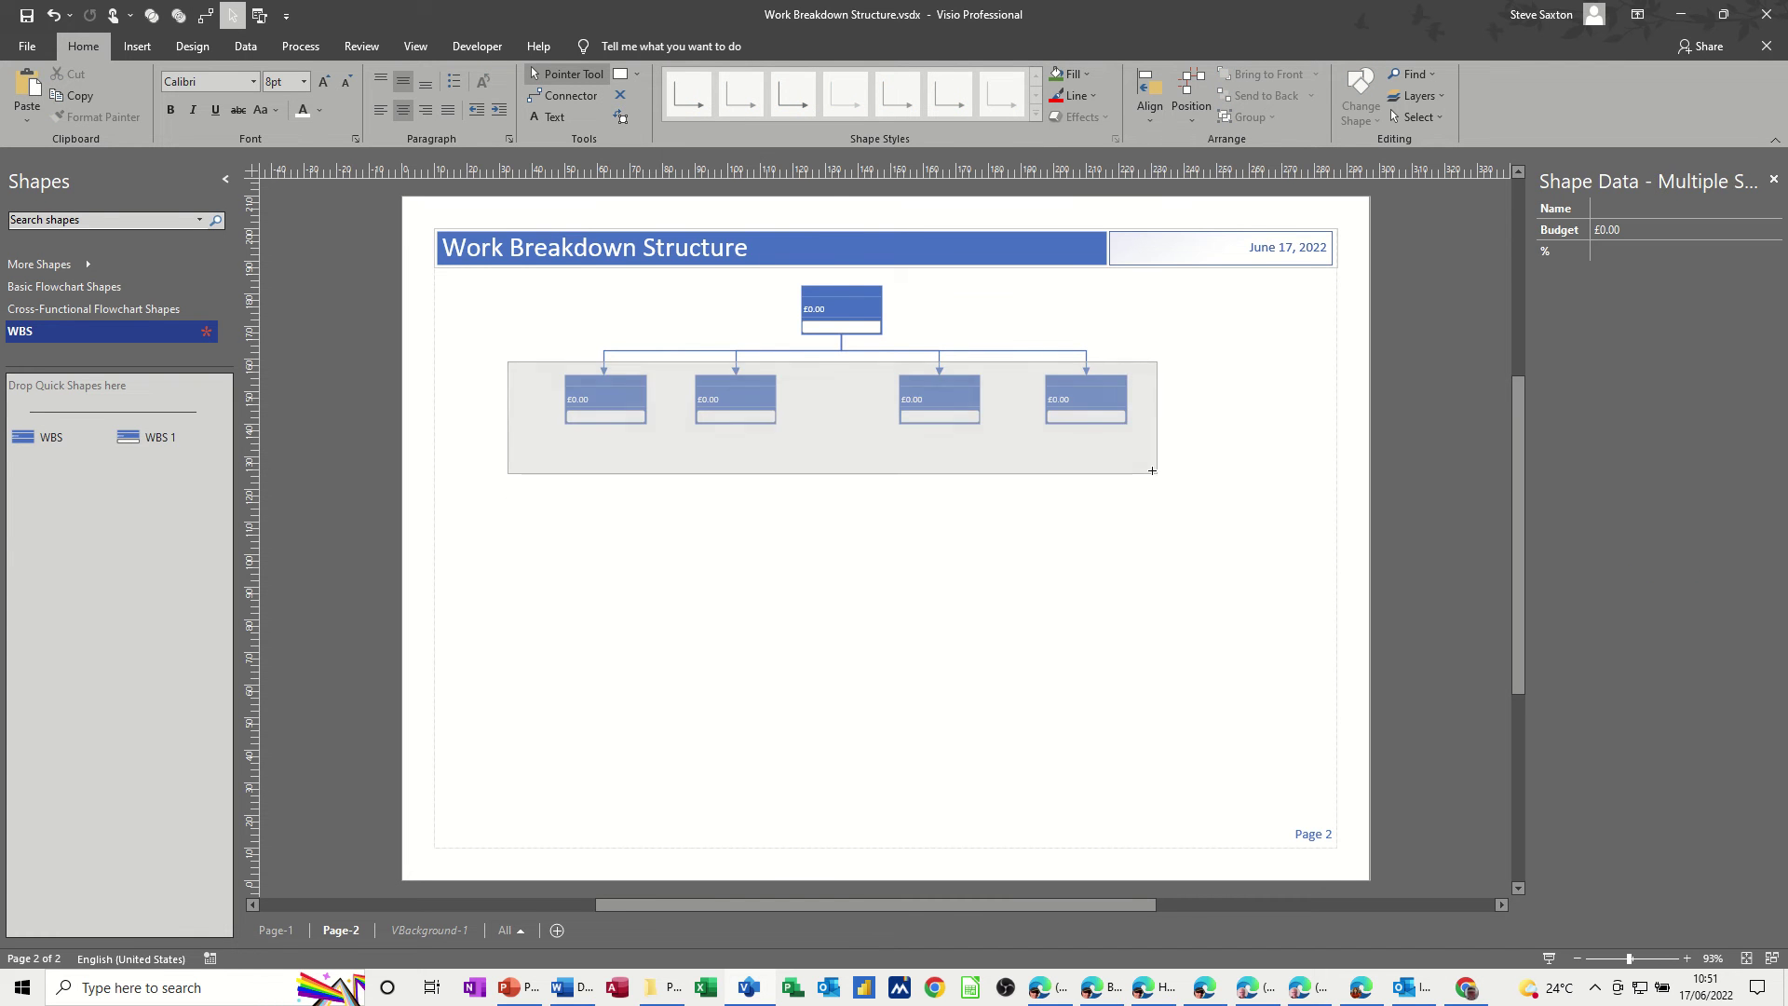
click(1067, 81)
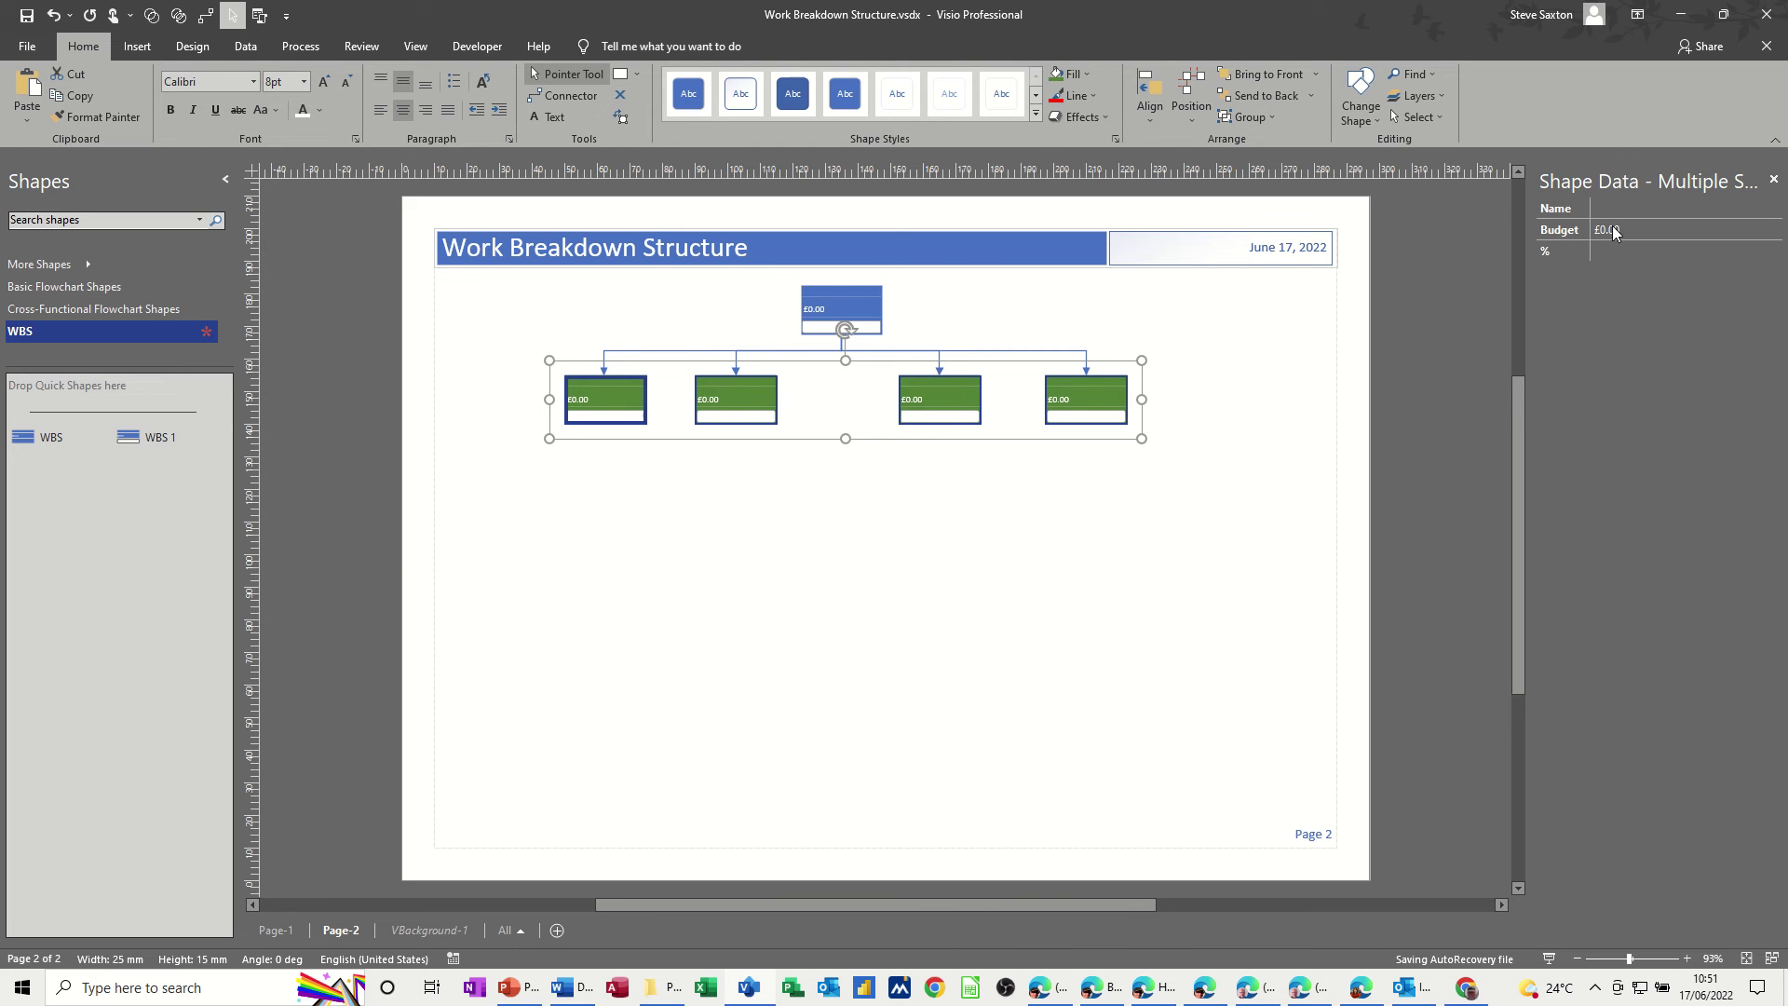
click(597, 398)
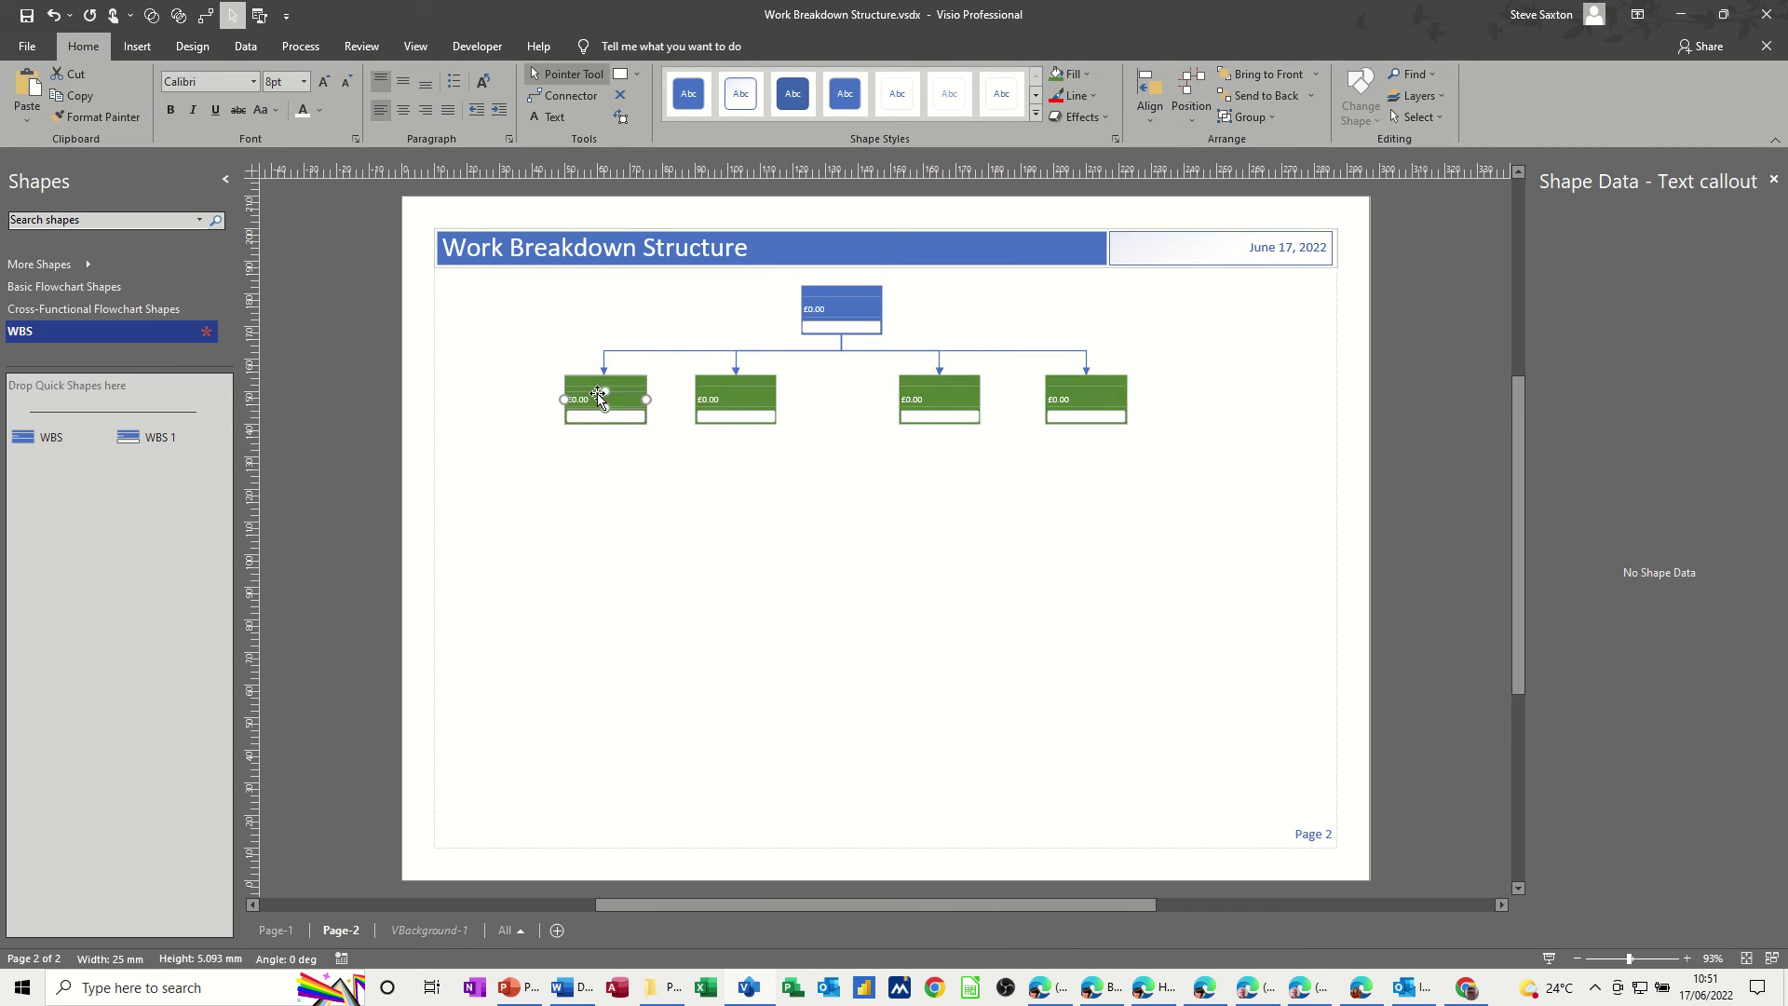
click(648, 475)
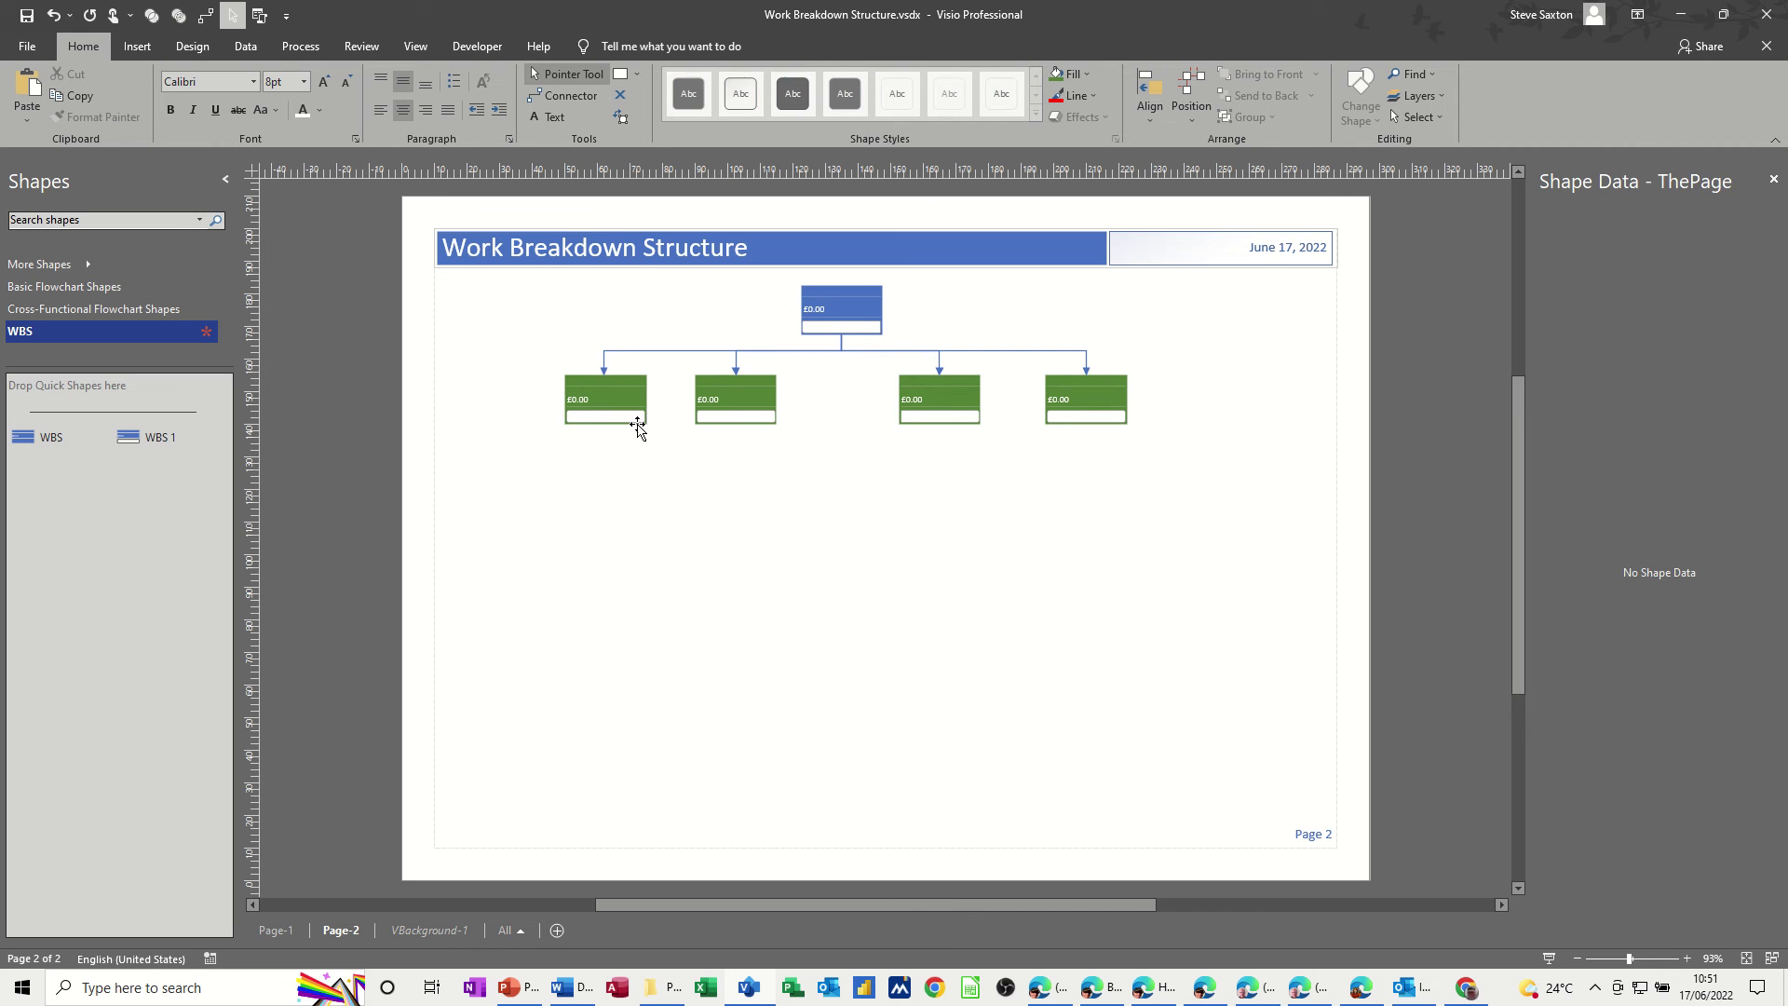
click(633, 419)
- Enter Name Planning, Budget 2000 and % 2 in the first box's Shape Data
click(1604, 212)
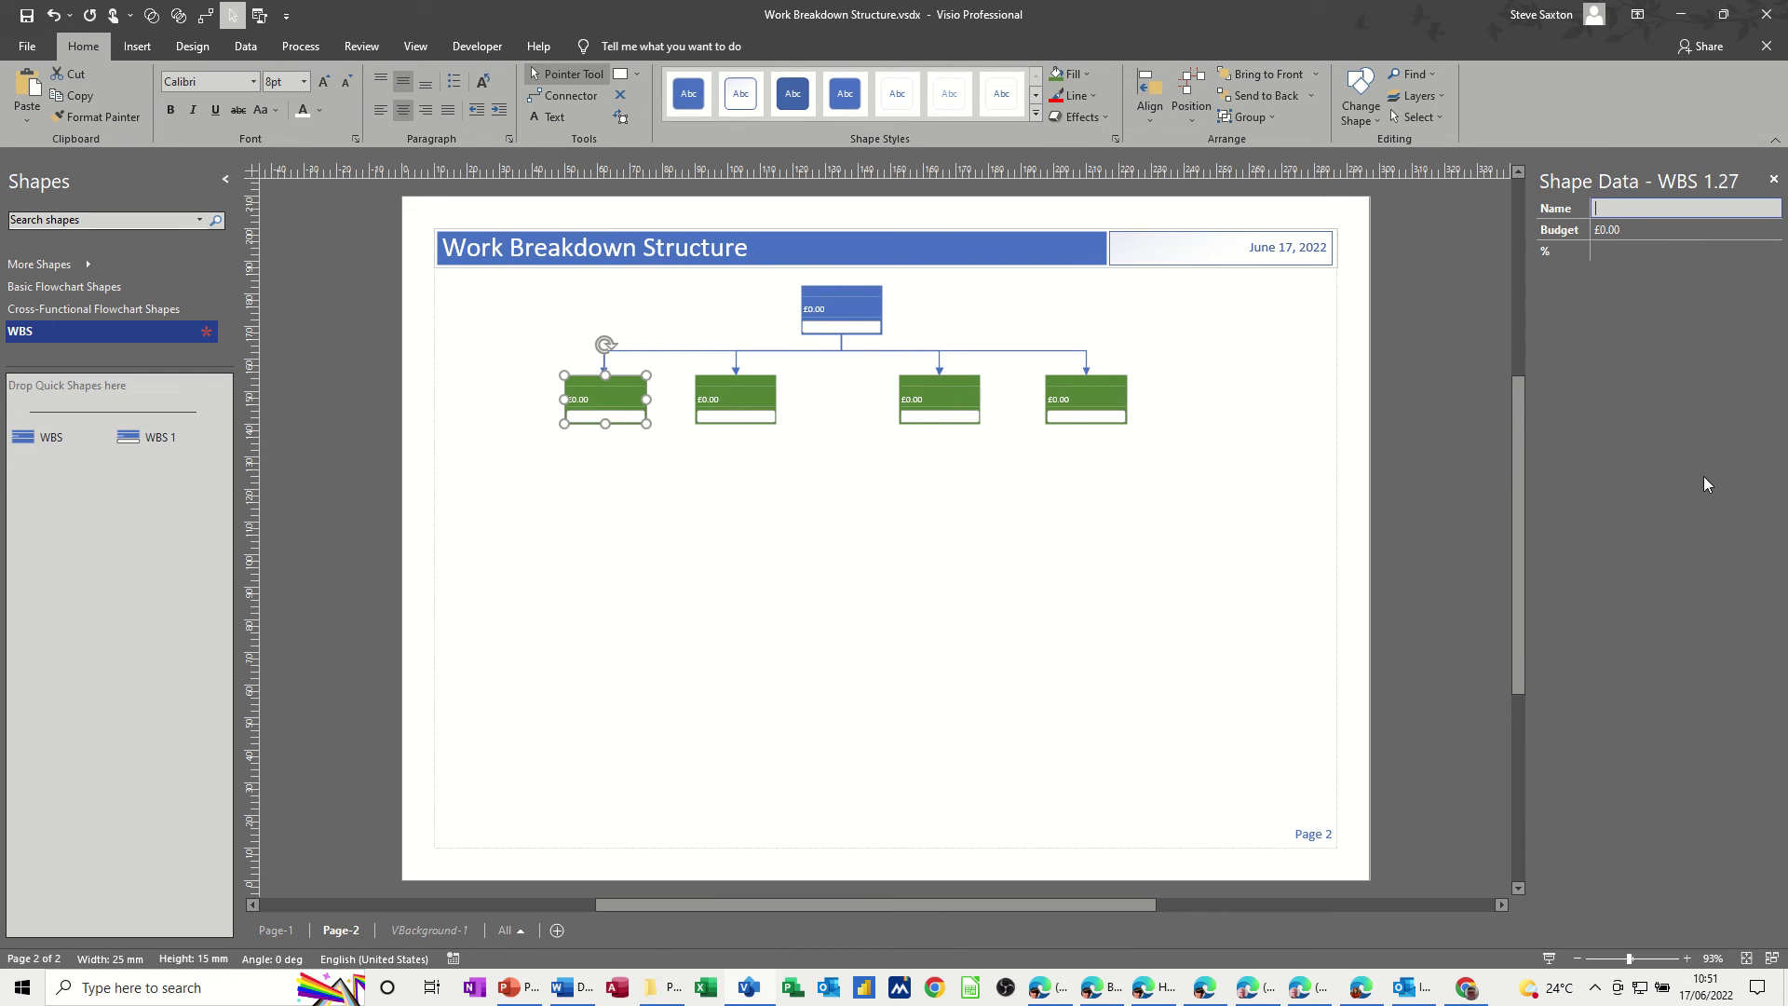
text(planning)
key(Home)
key(Delete)
text(P)
click(1617, 231)
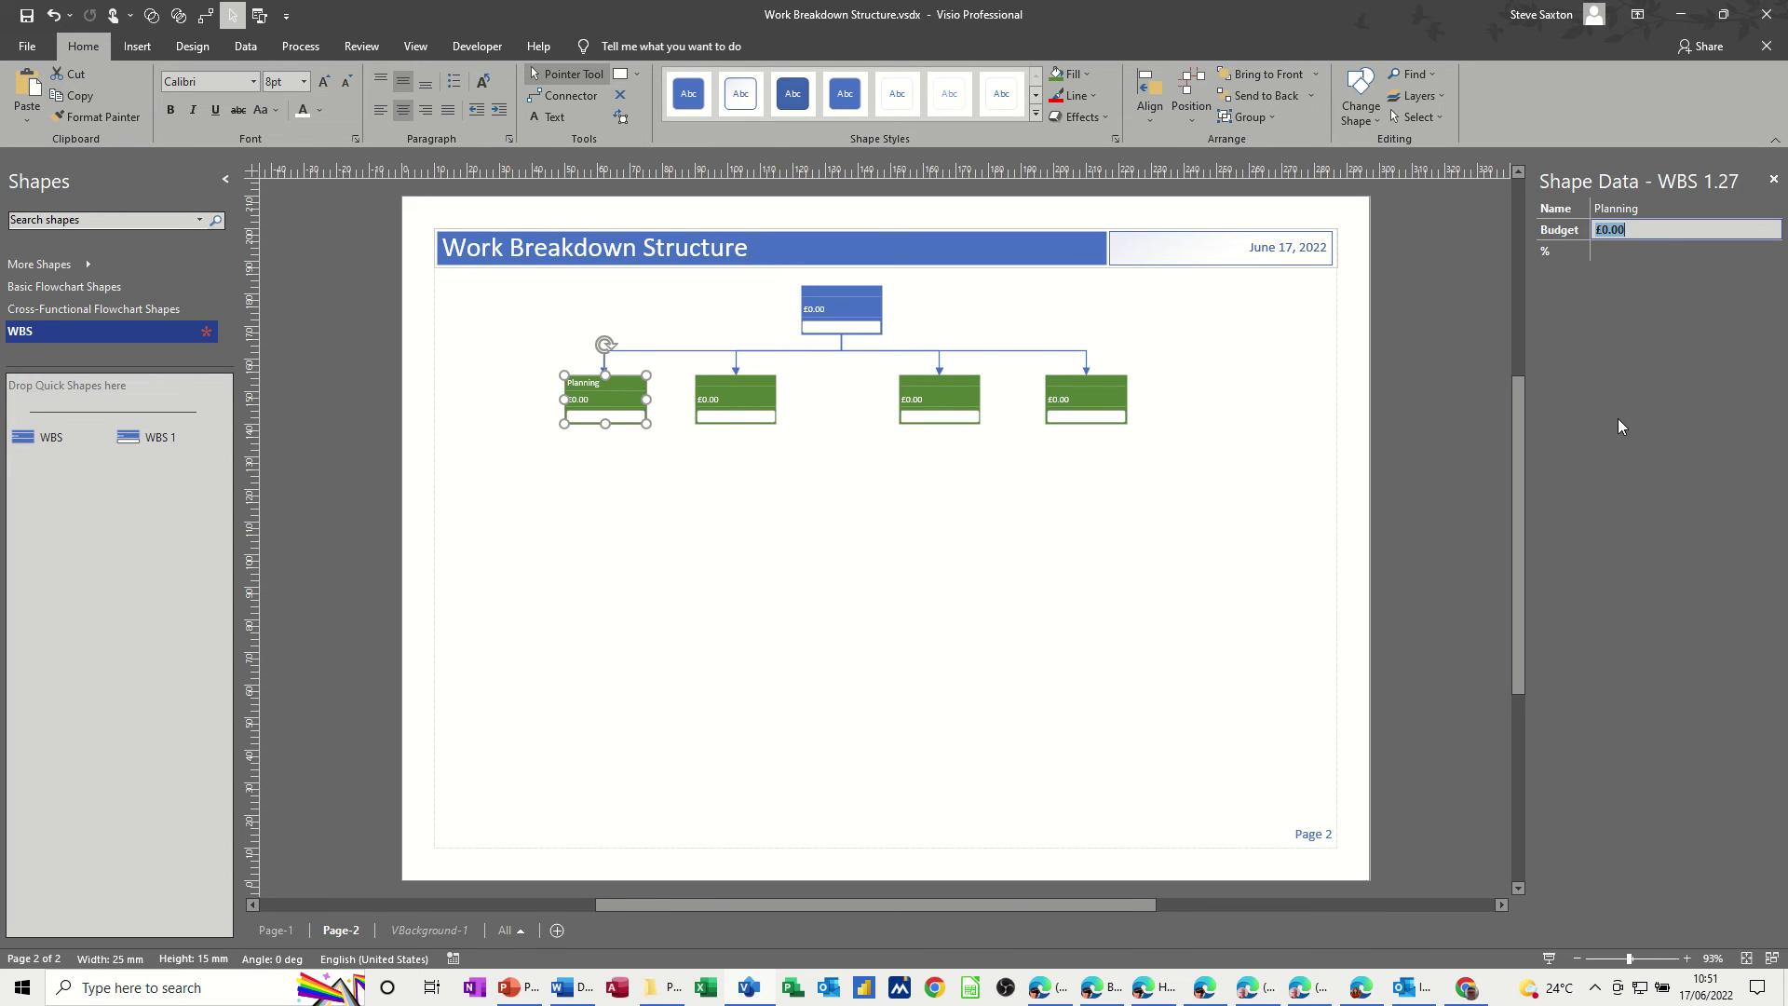
text(2000)
click(1614, 251)
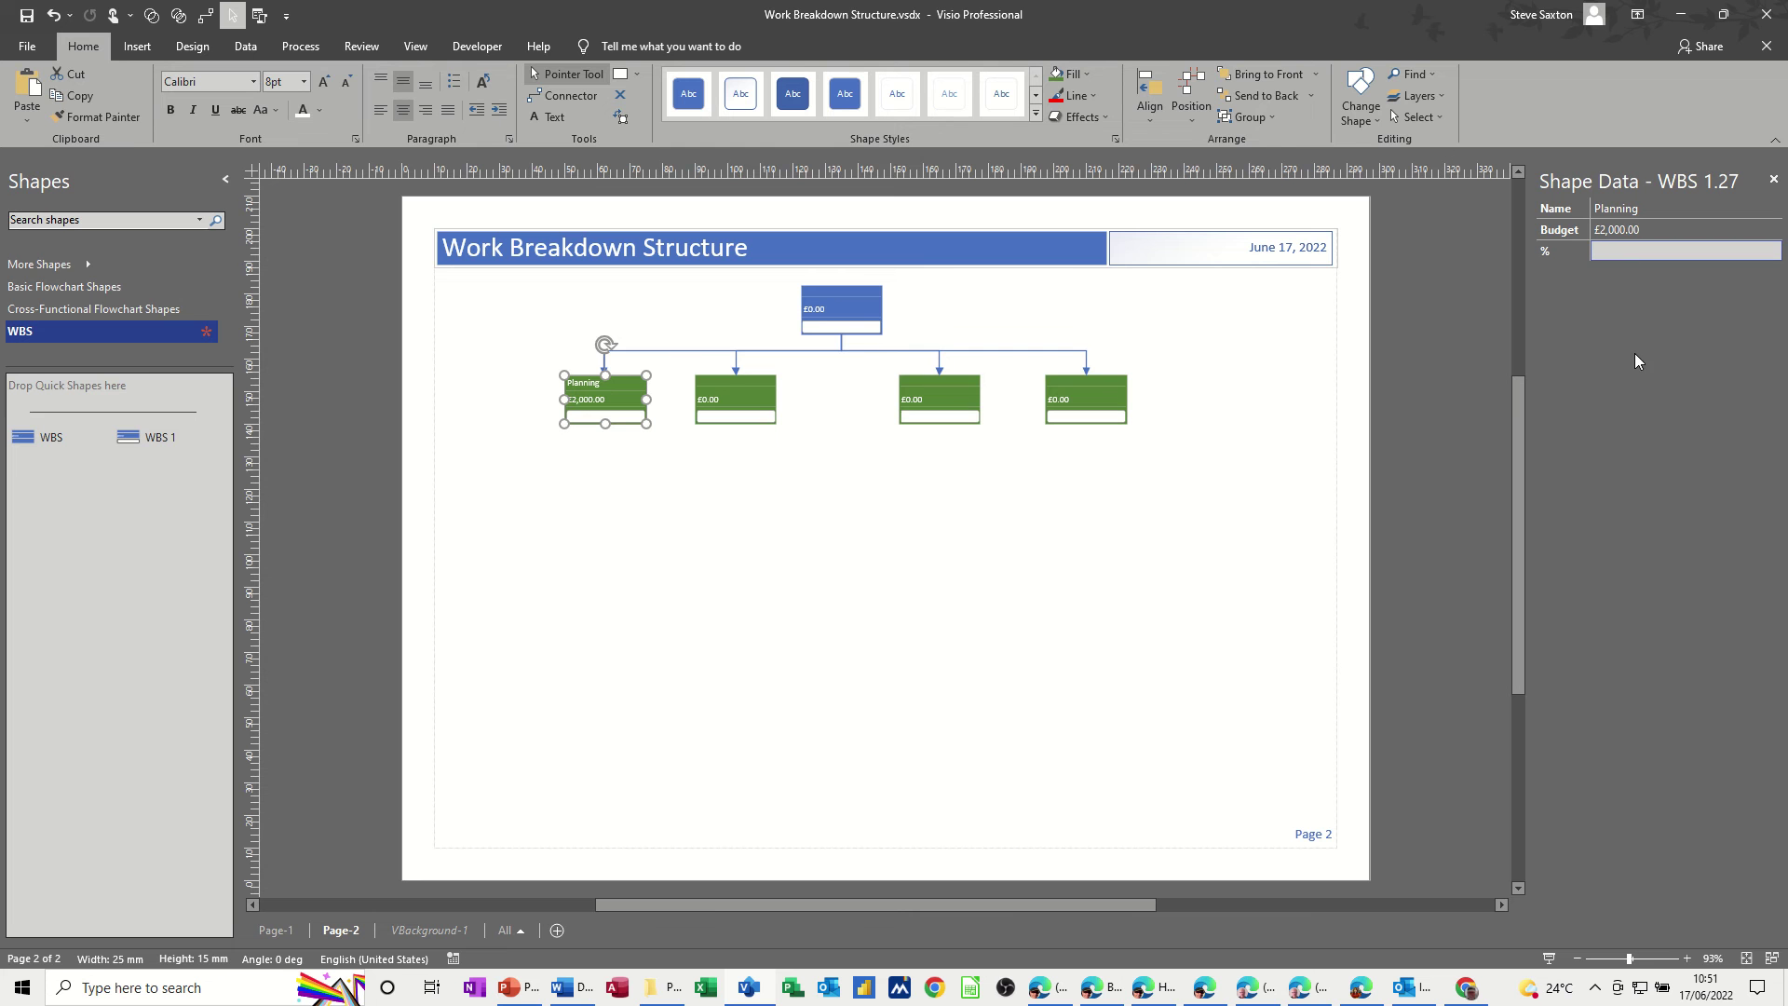
text(2)
key(Return)
- Fill the top box's Shape Data with Build a House, £200,000.00 budget and 100% progress
click(844, 305)
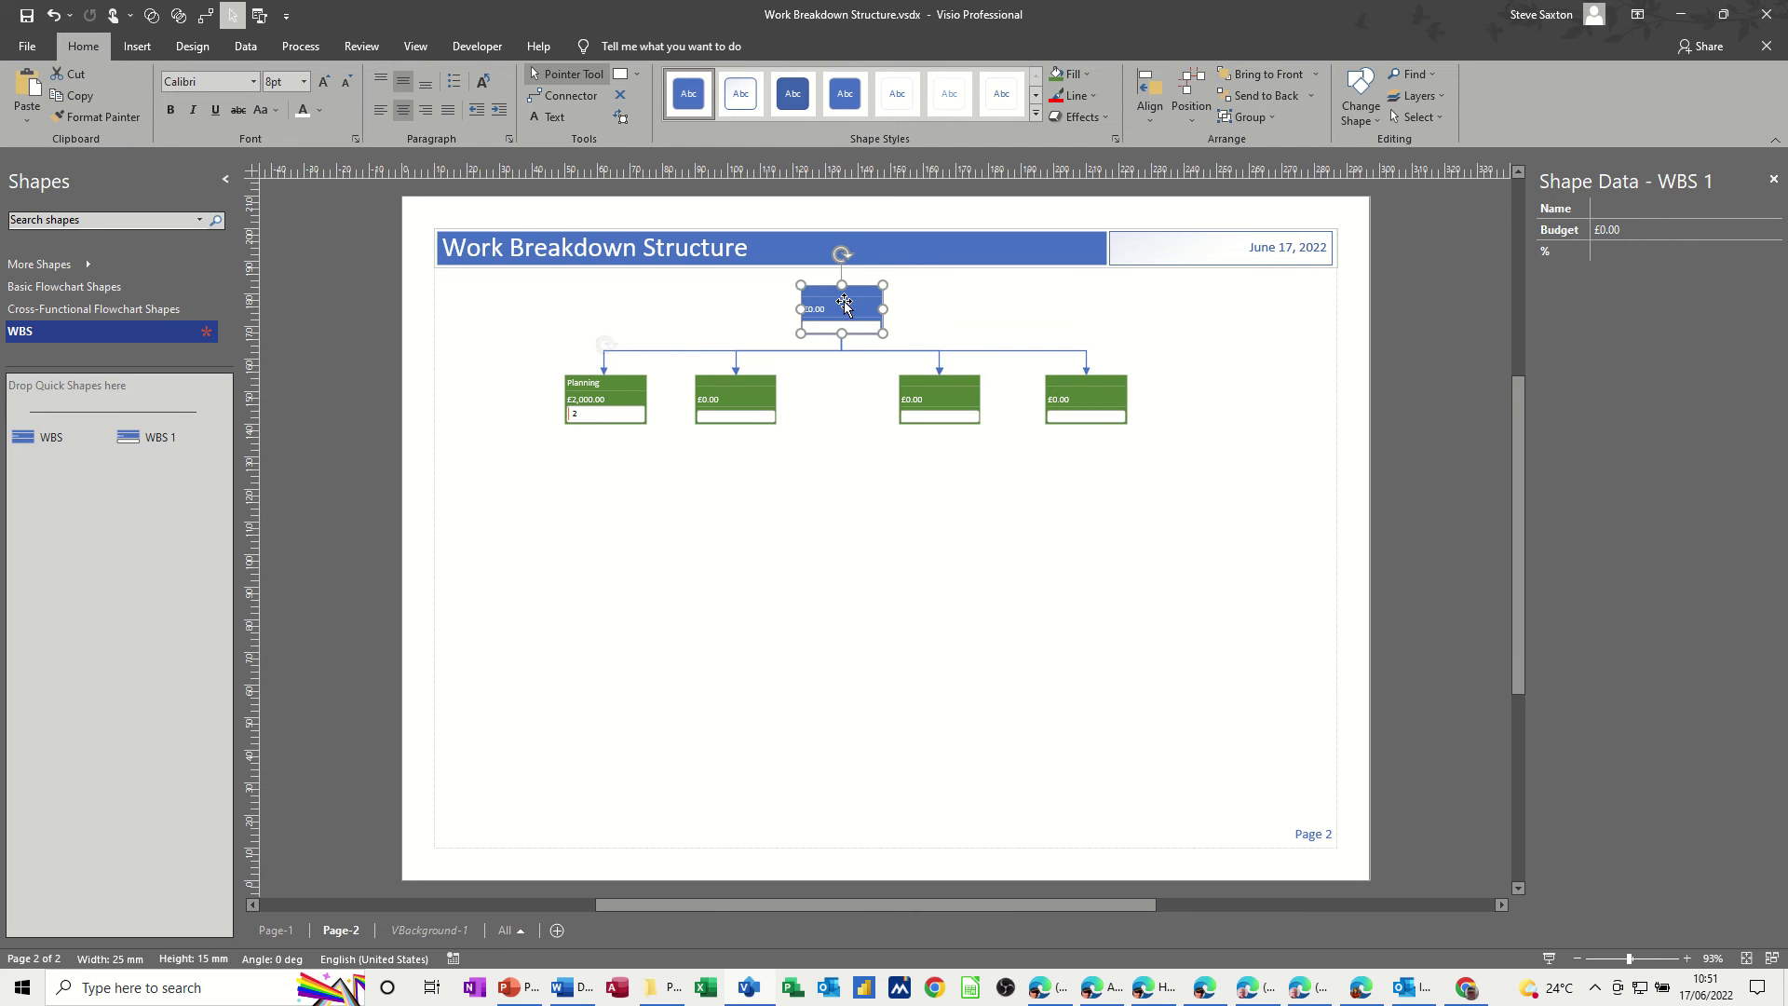
click(1595, 215)
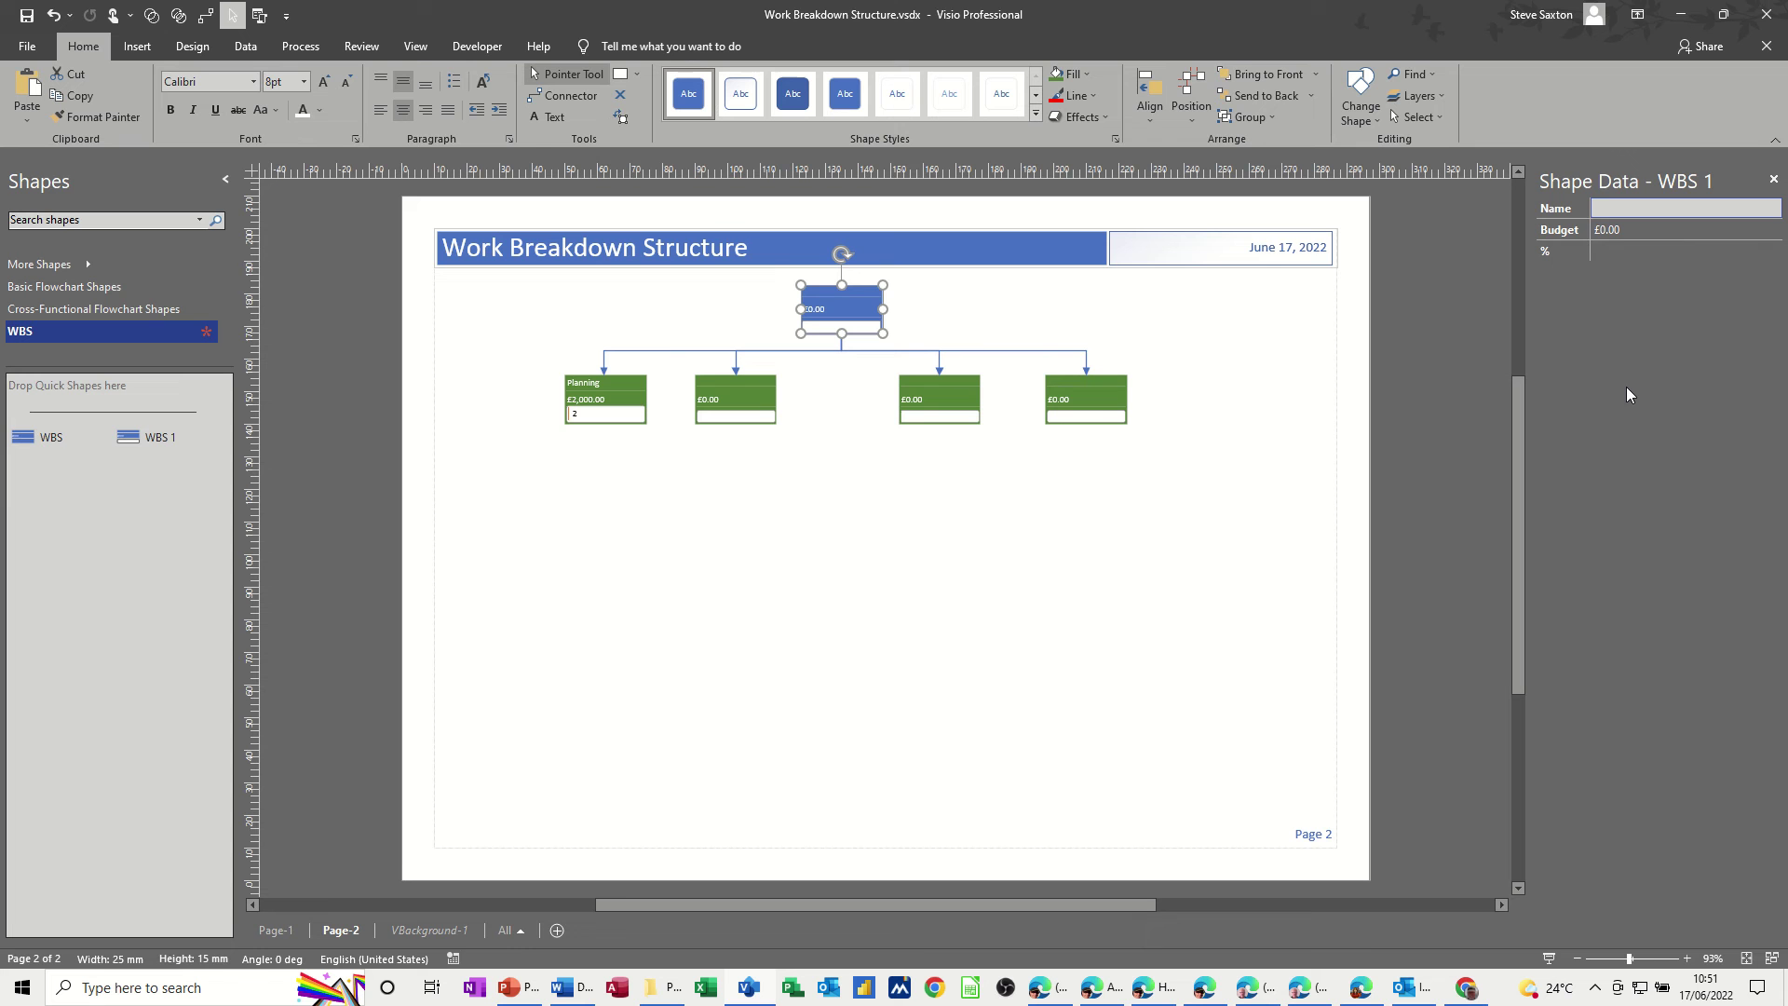
text(Build a House)
click(1620, 231)
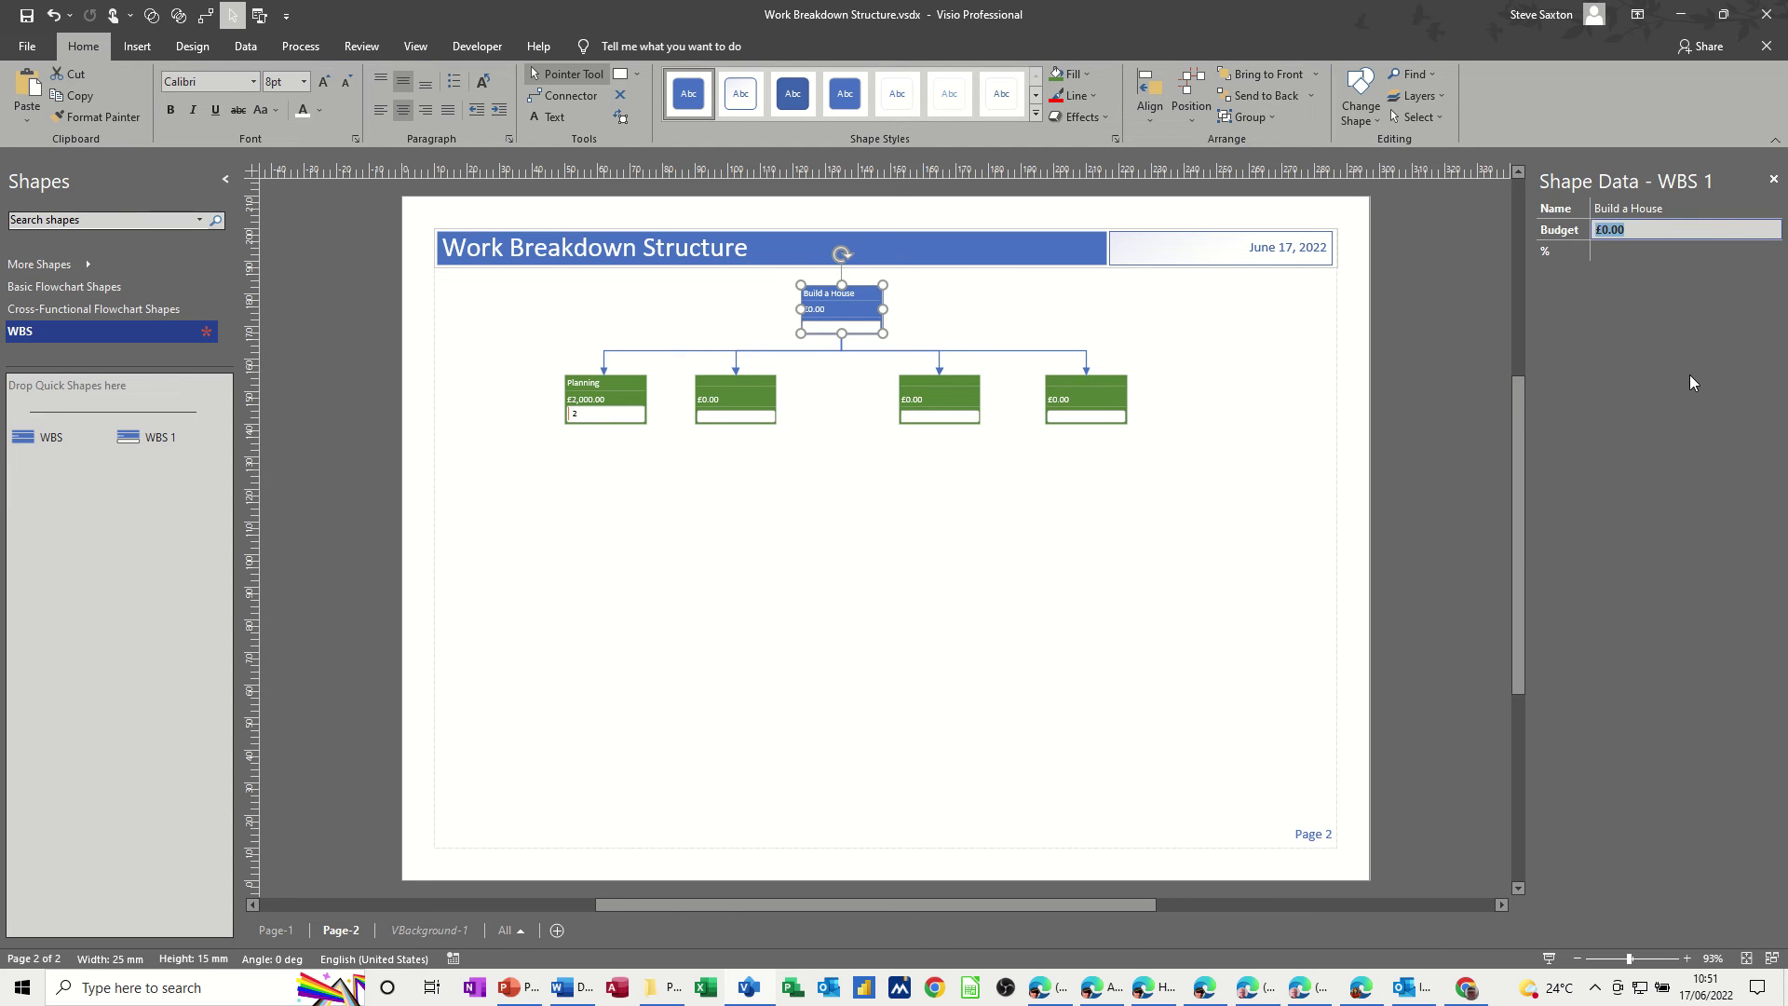
text(200000)
click(1615, 249)
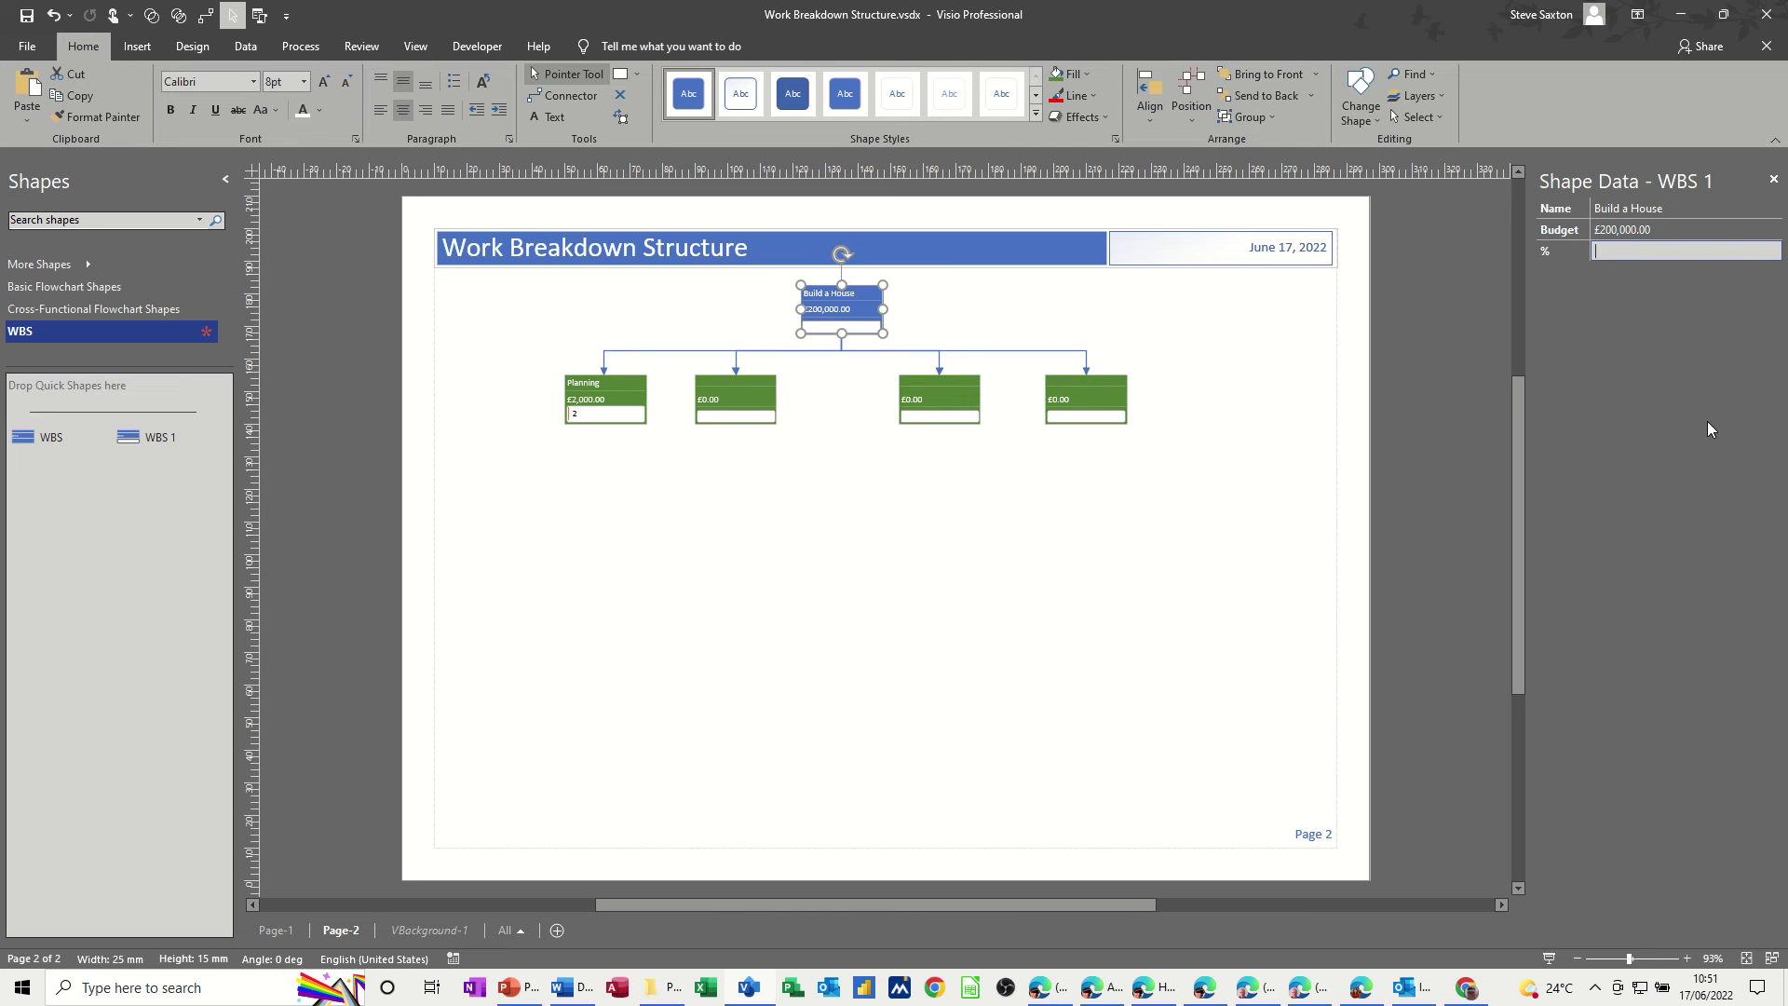
text(100)
click(1609, 249)
- After comparing with Page-1, add two auto-connected WBS boxes below Planning
click(260, 935)
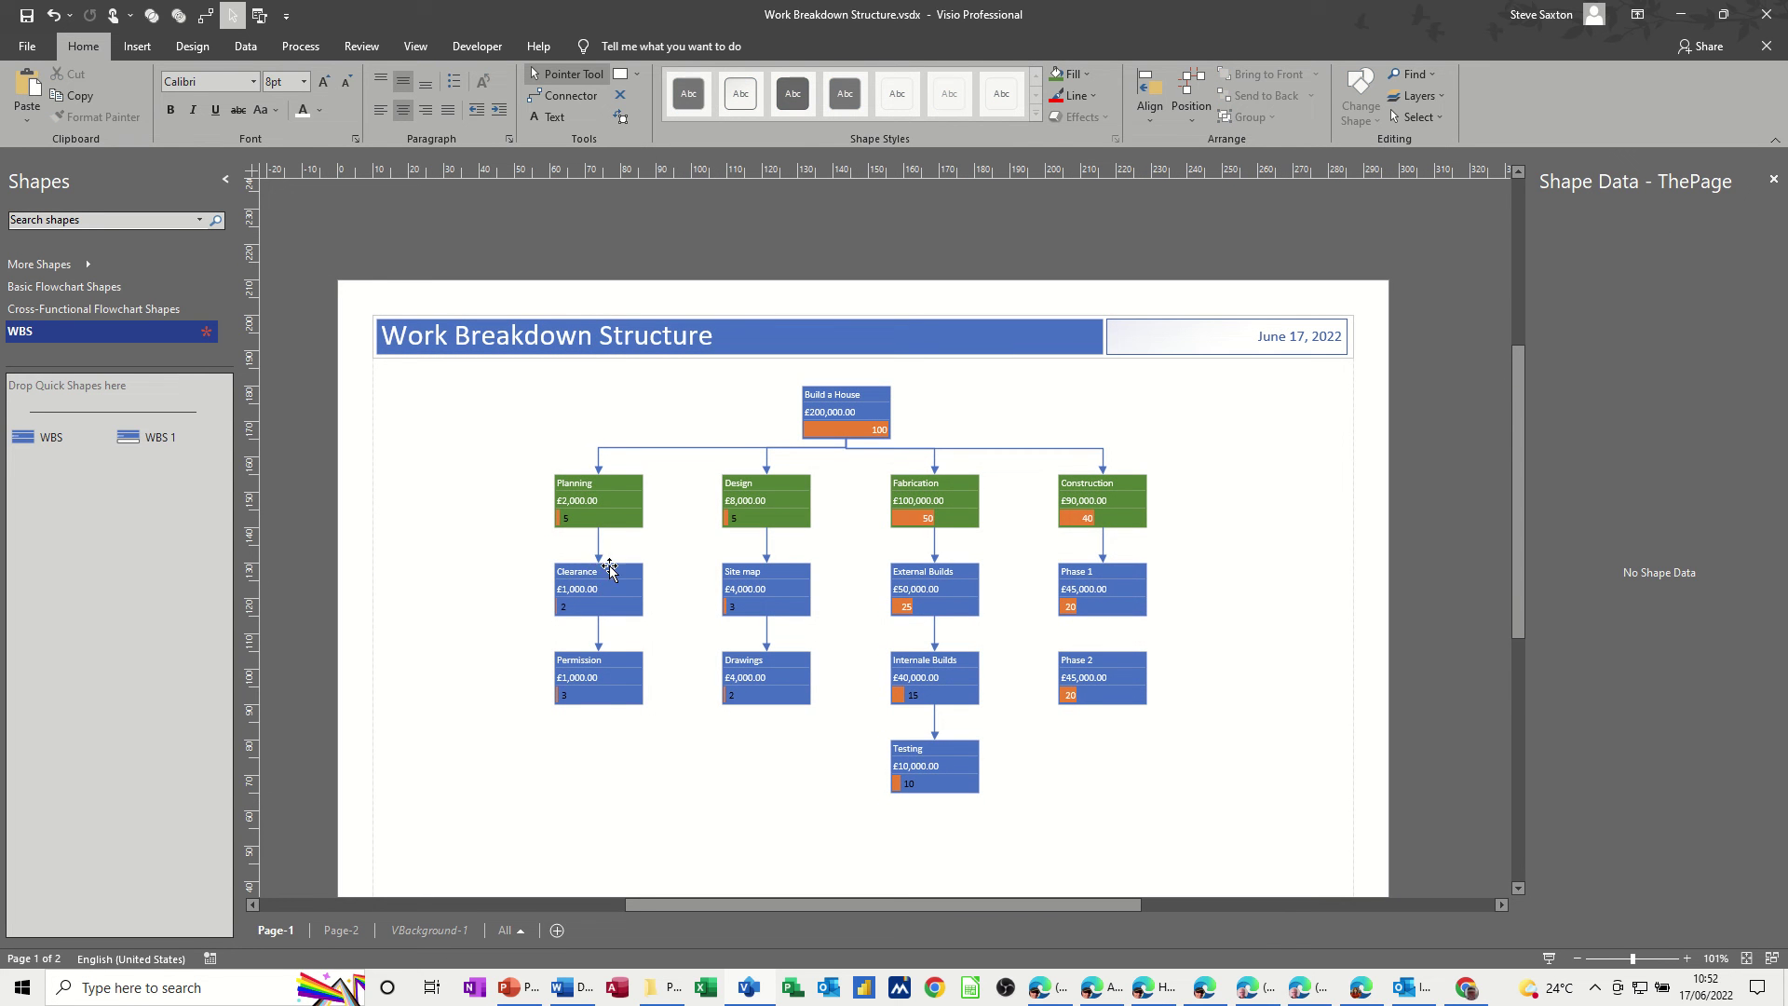
click(341, 929)
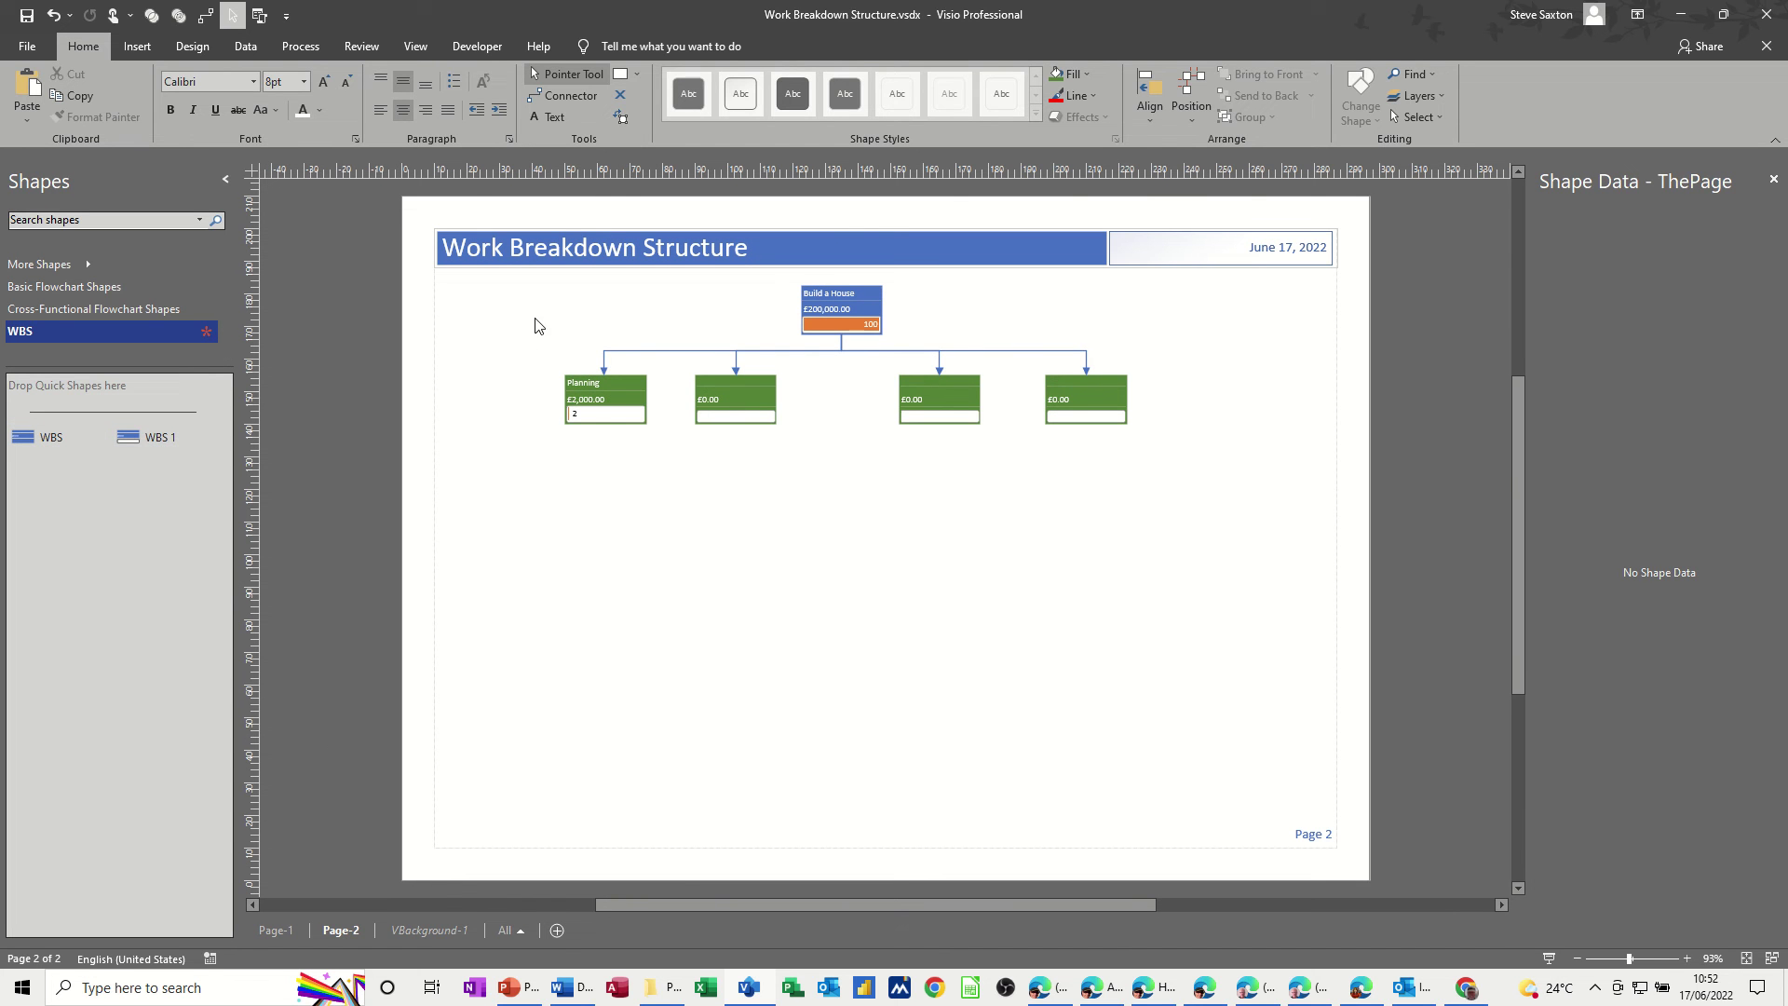
click(581, 382)
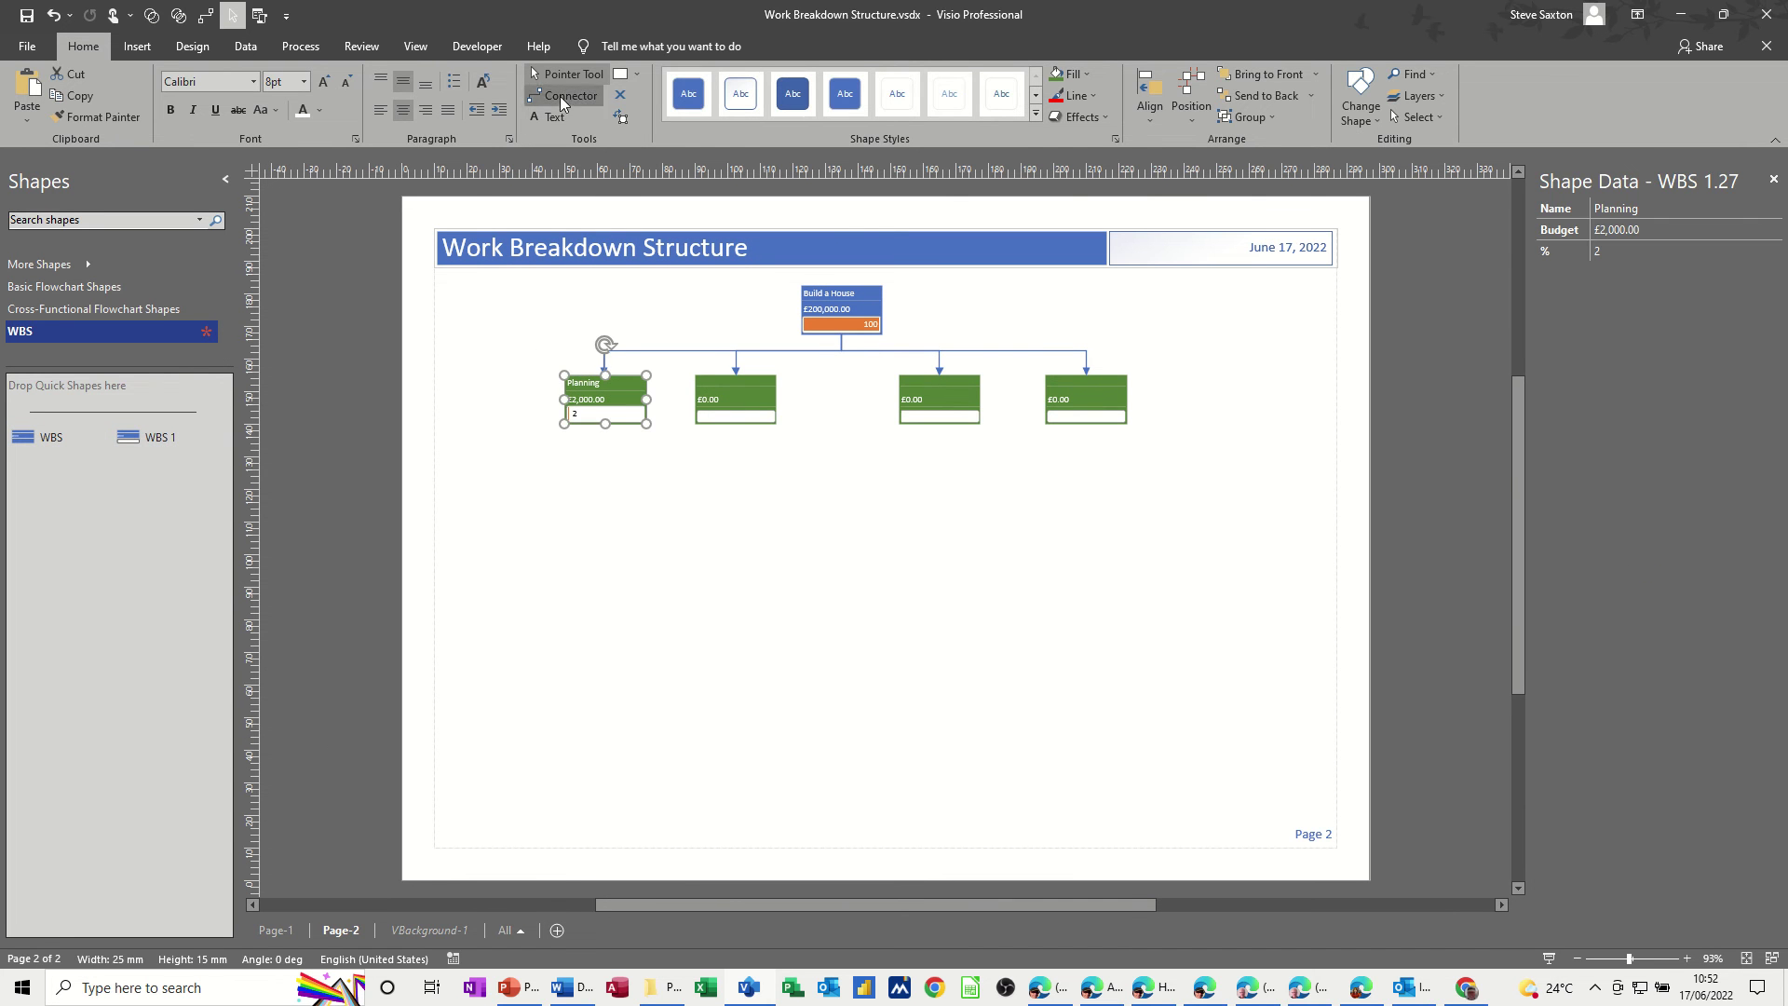
click(562, 101)
drag(149, 437, 606, 478)
drag(159, 443, 607, 566)
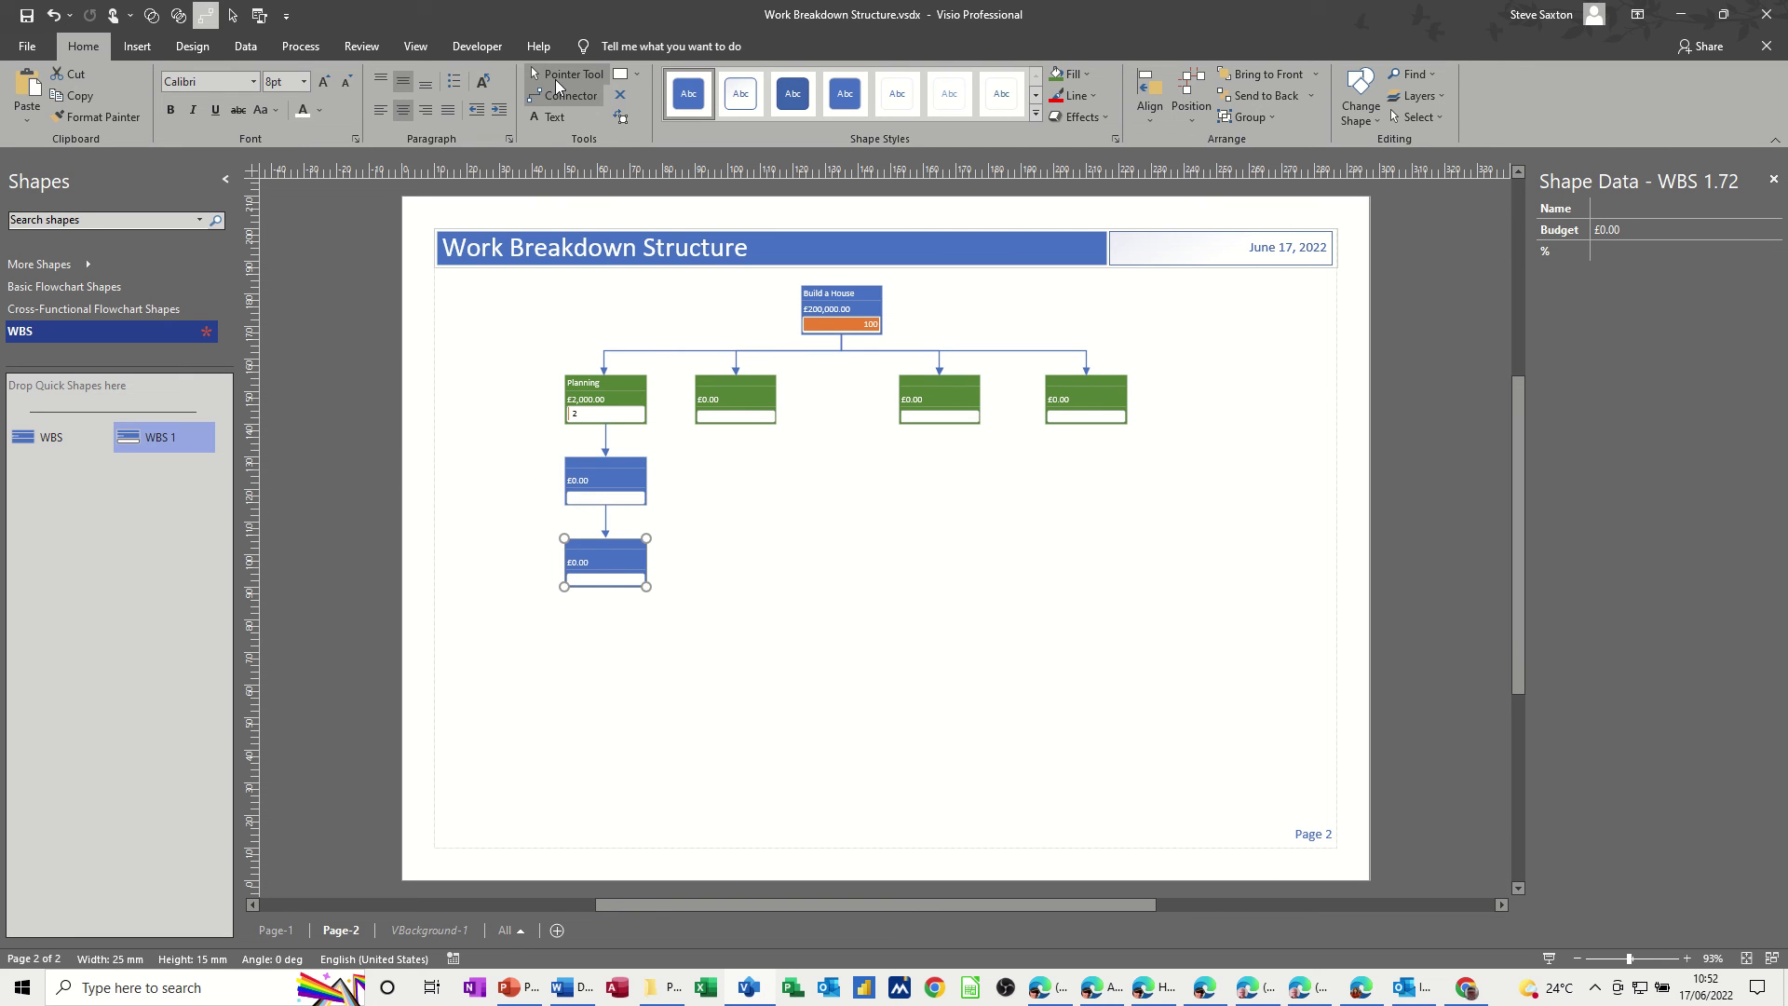
click(556, 80)
- Name the first new sub-task box Clearance with a £1,000 budget
click(603, 475)
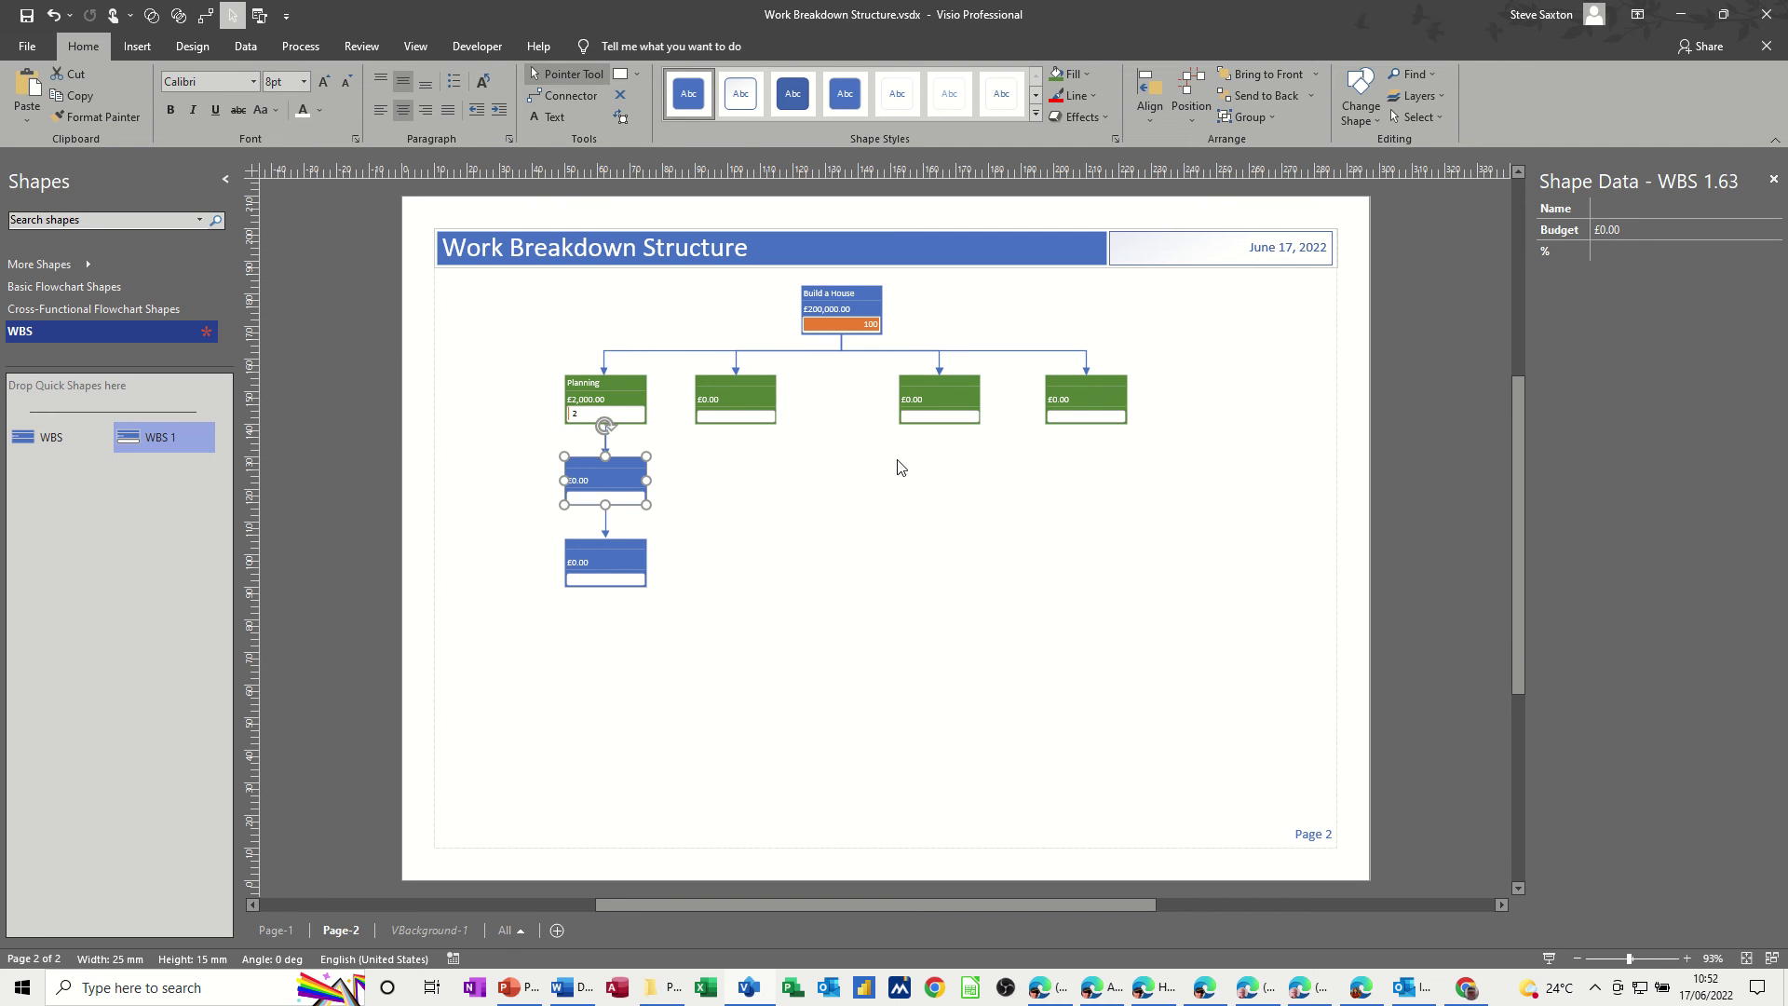
click(1628, 208)
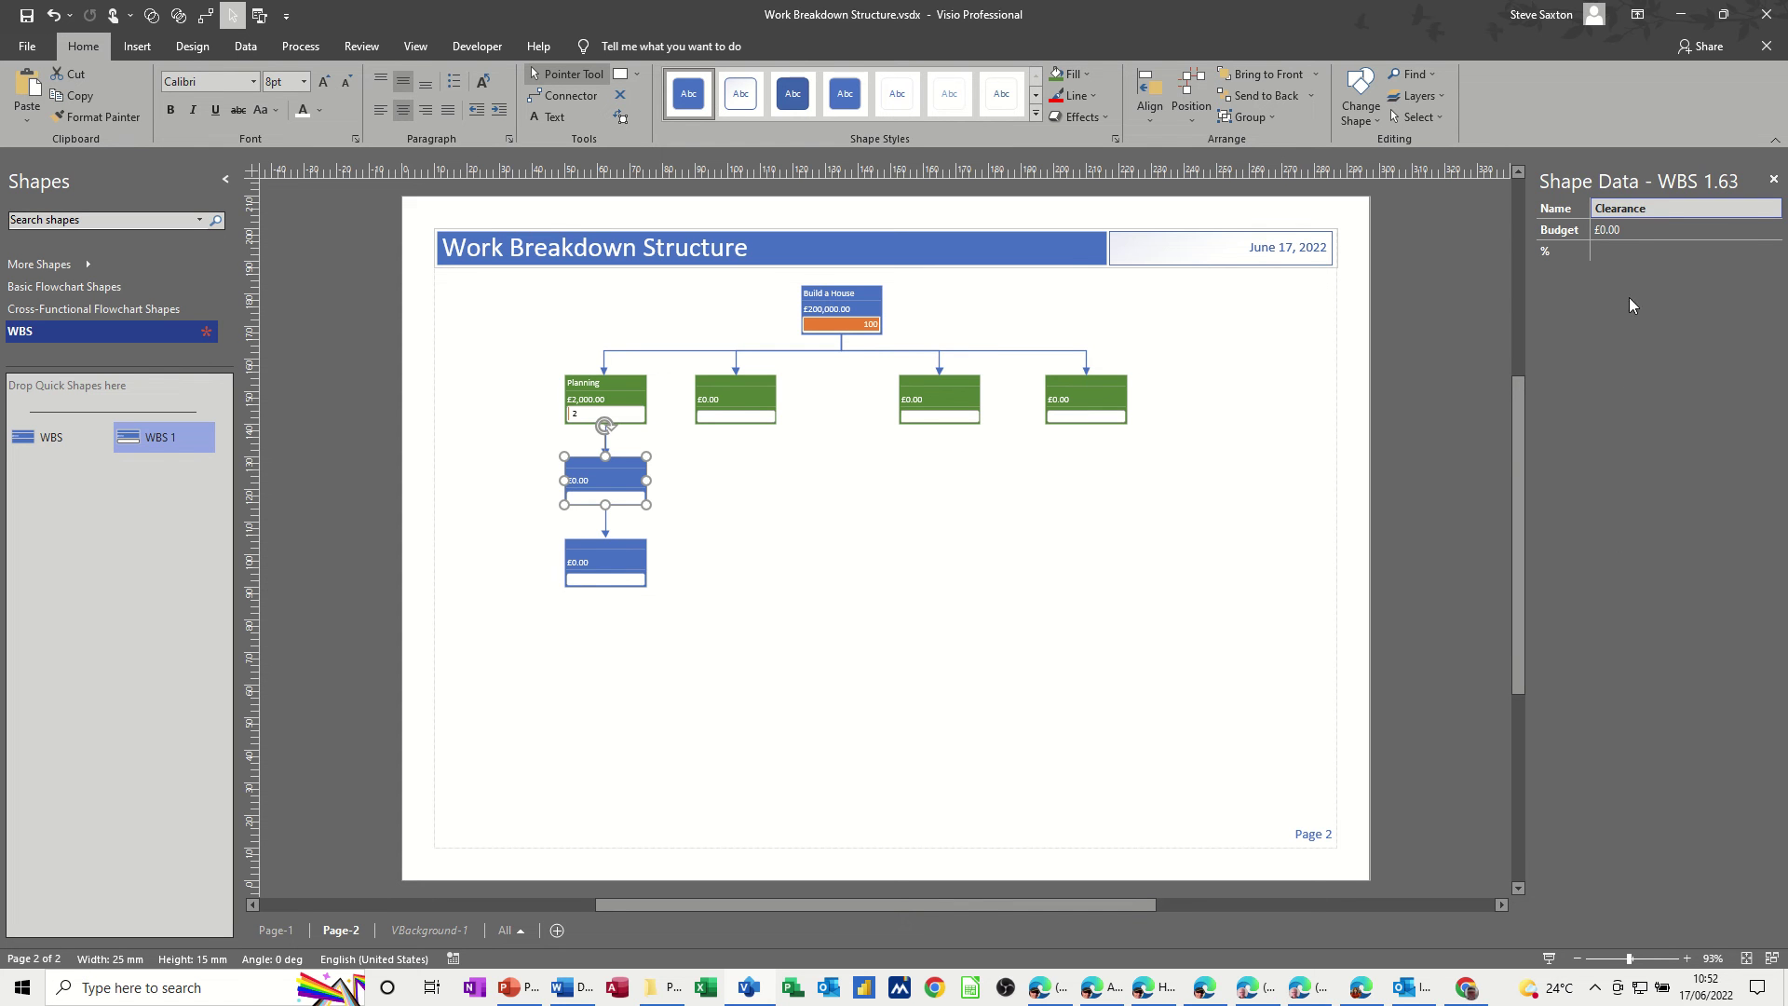
click(1619, 232)
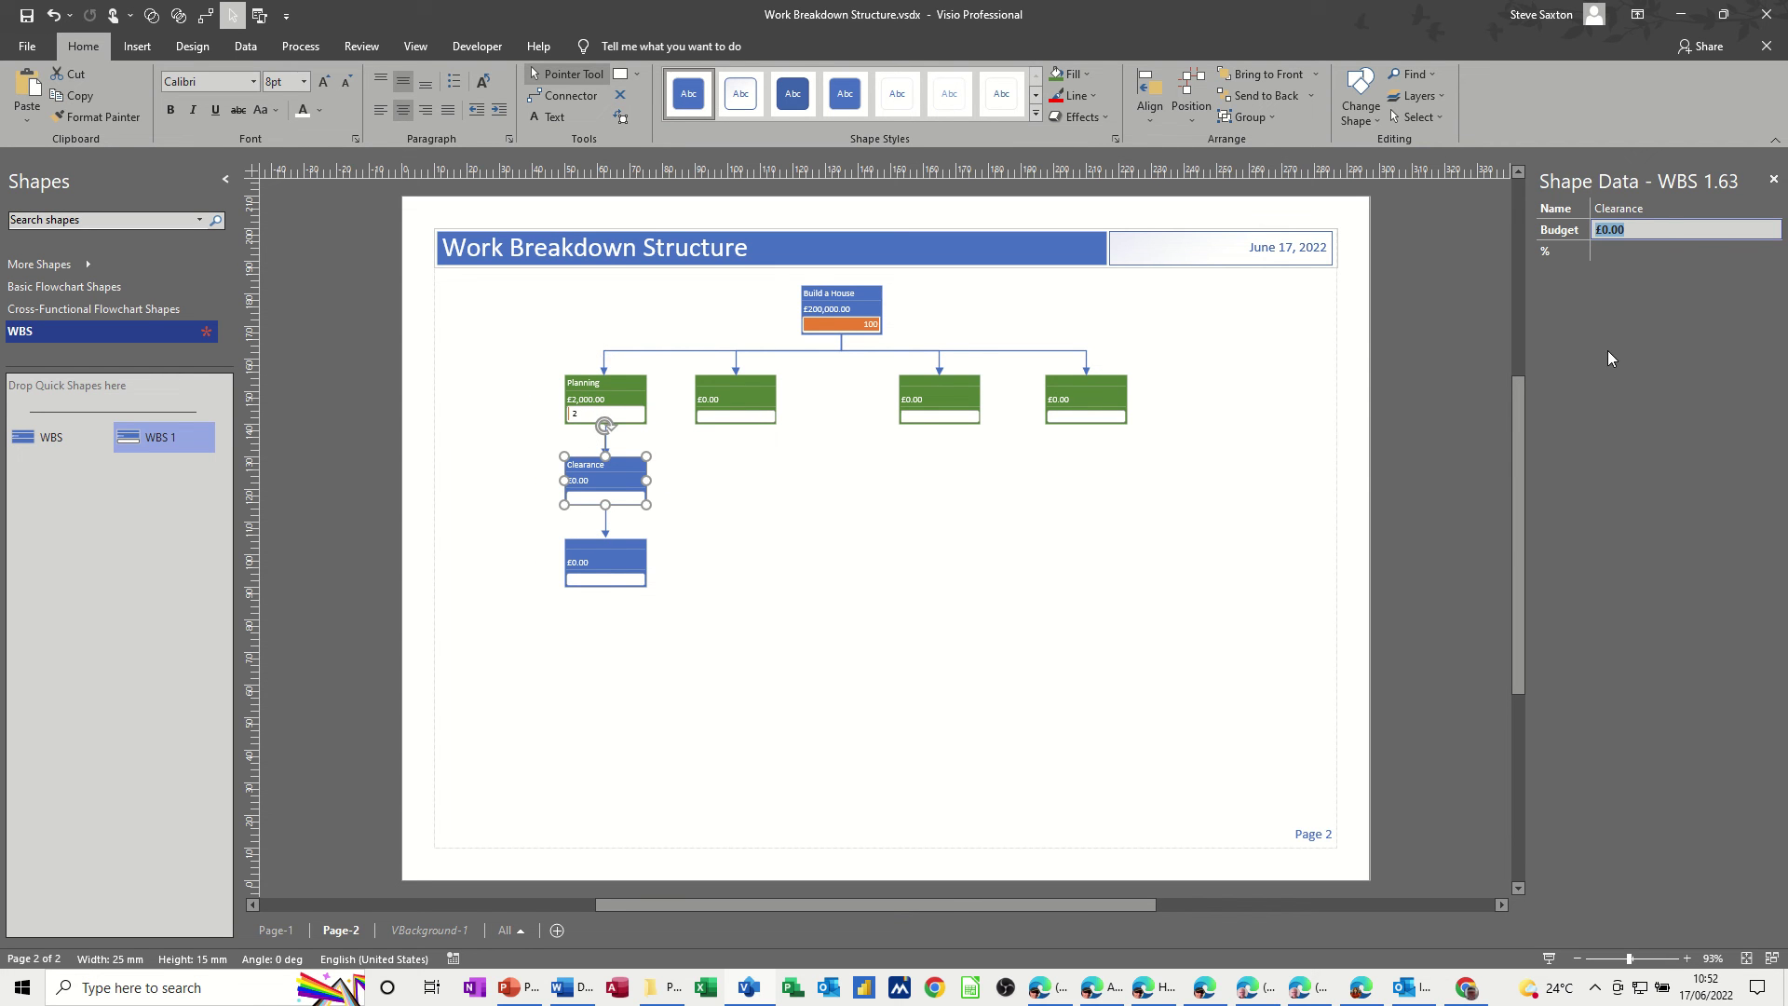
text(1000)
click(275, 930)
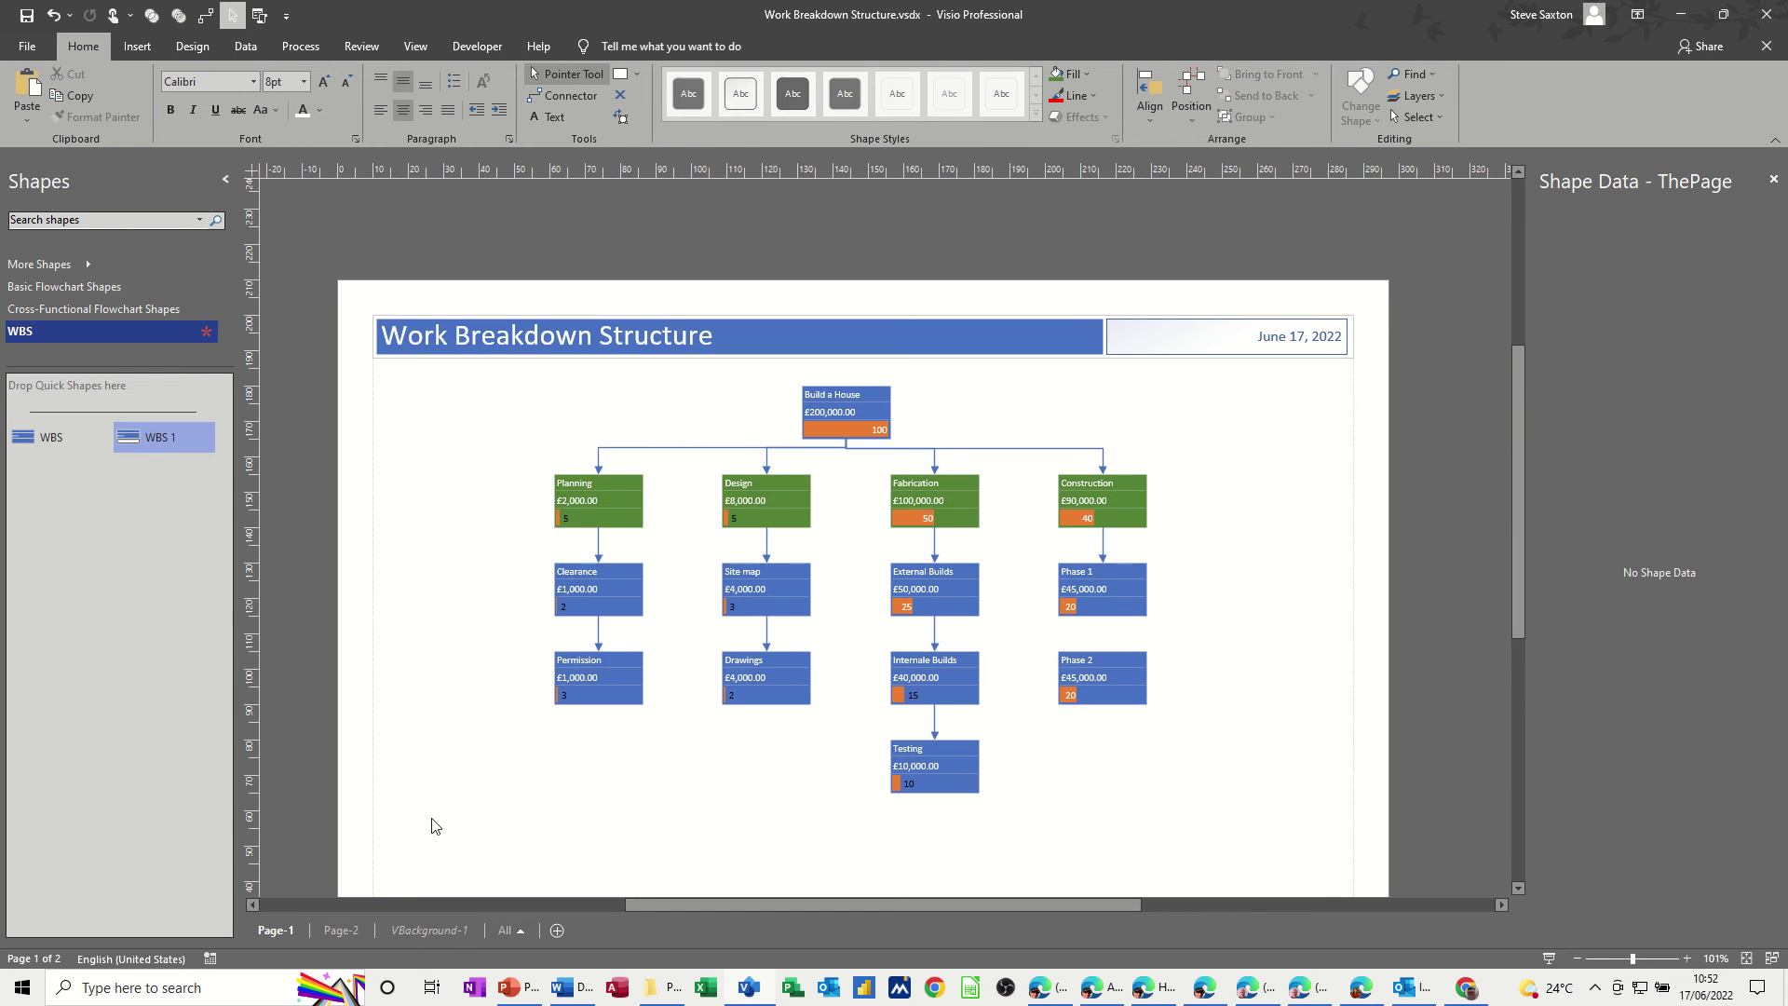
click(340, 930)
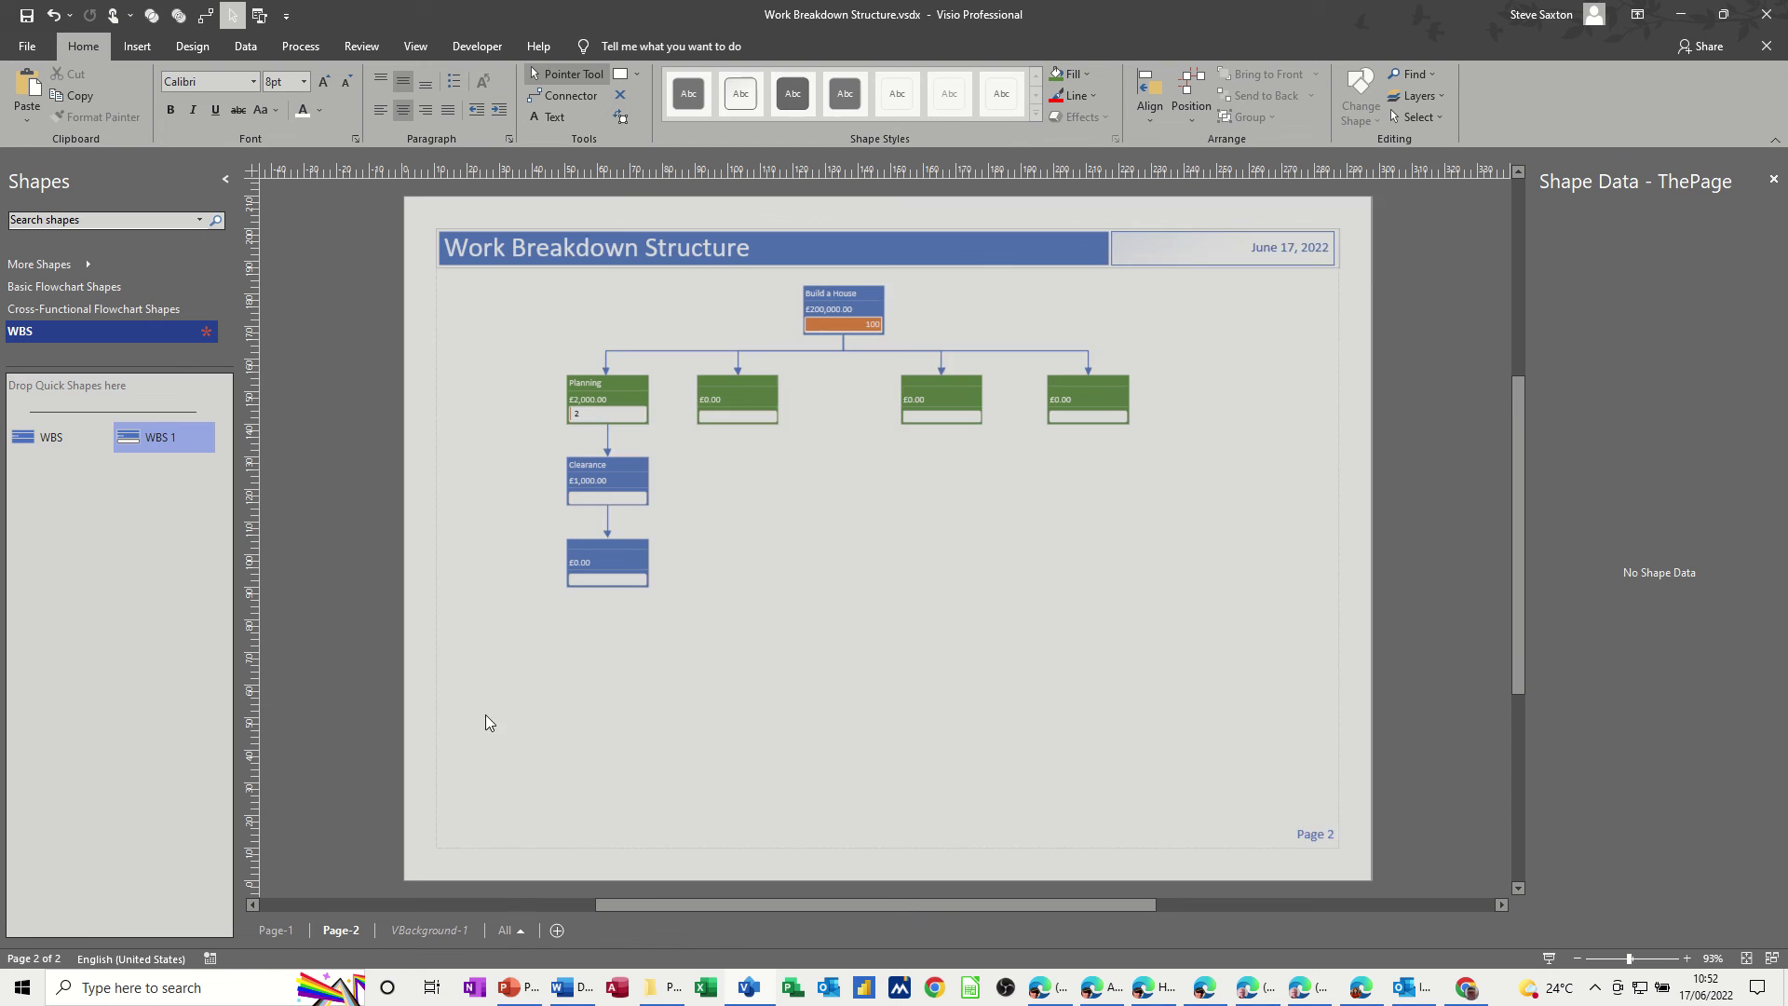
- Set progress to 5% for Planning, 3% for Clearance, and 2% with £1,000 budget for the lowest box
click(579, 407)
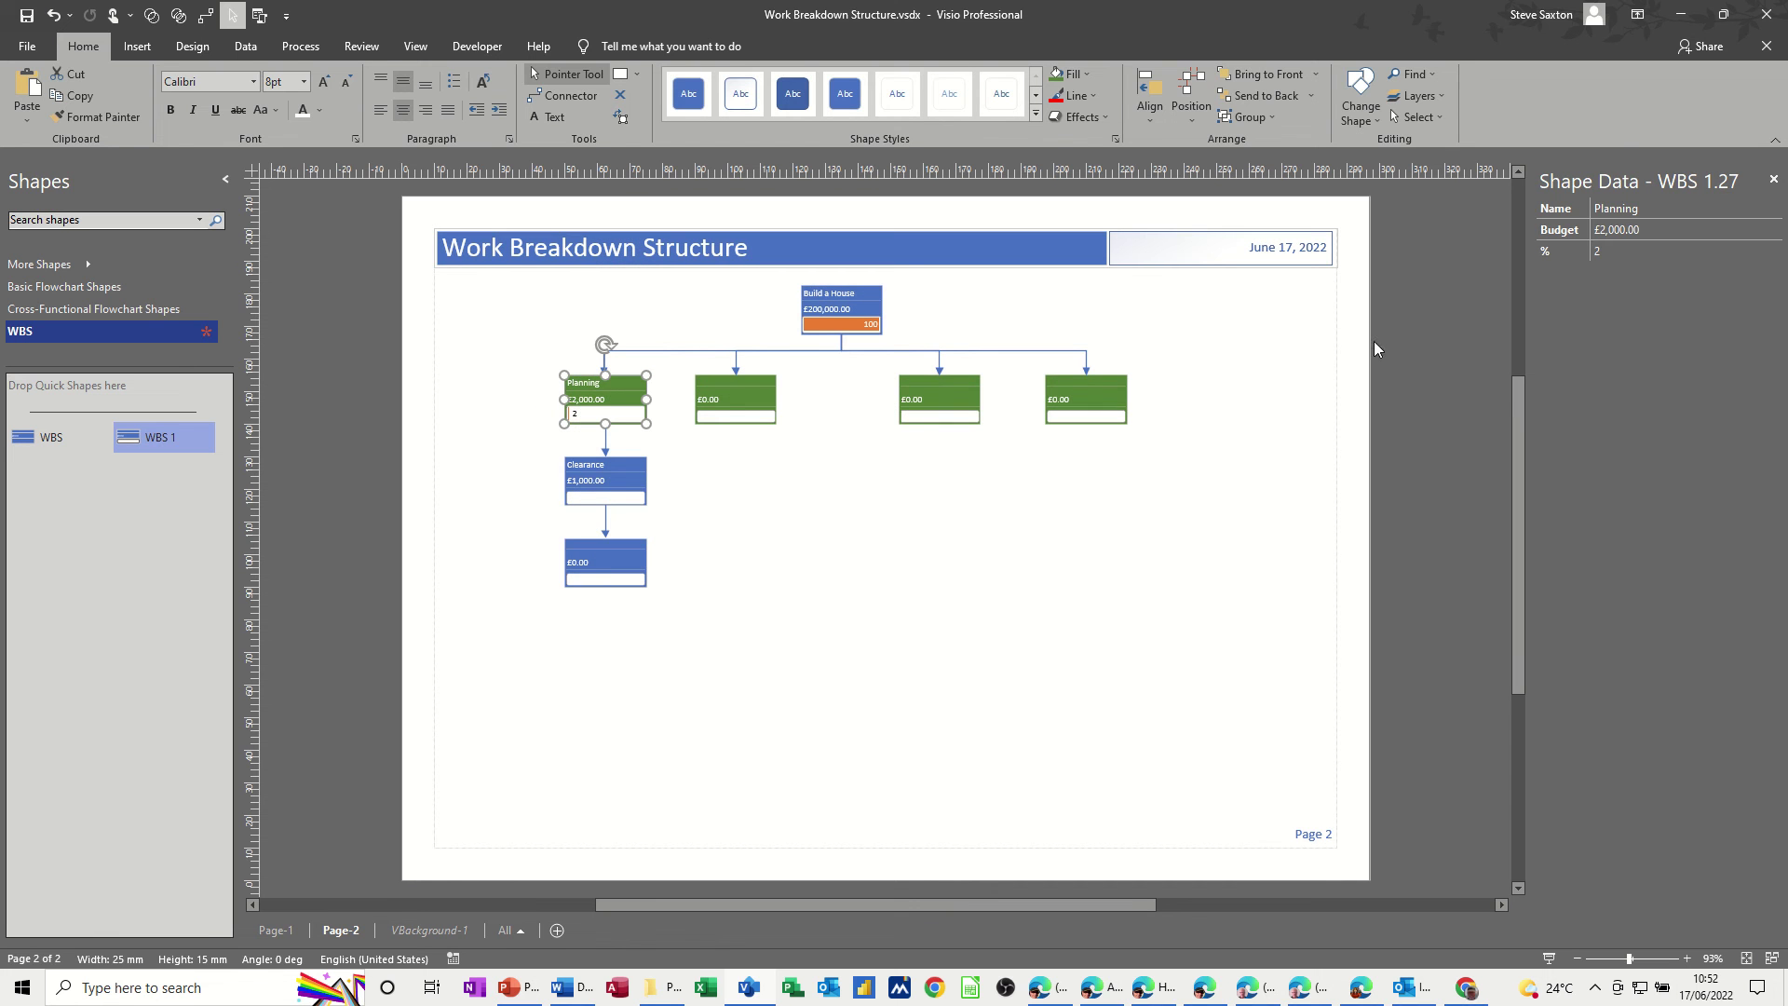
click(1633, 246)
text(5)
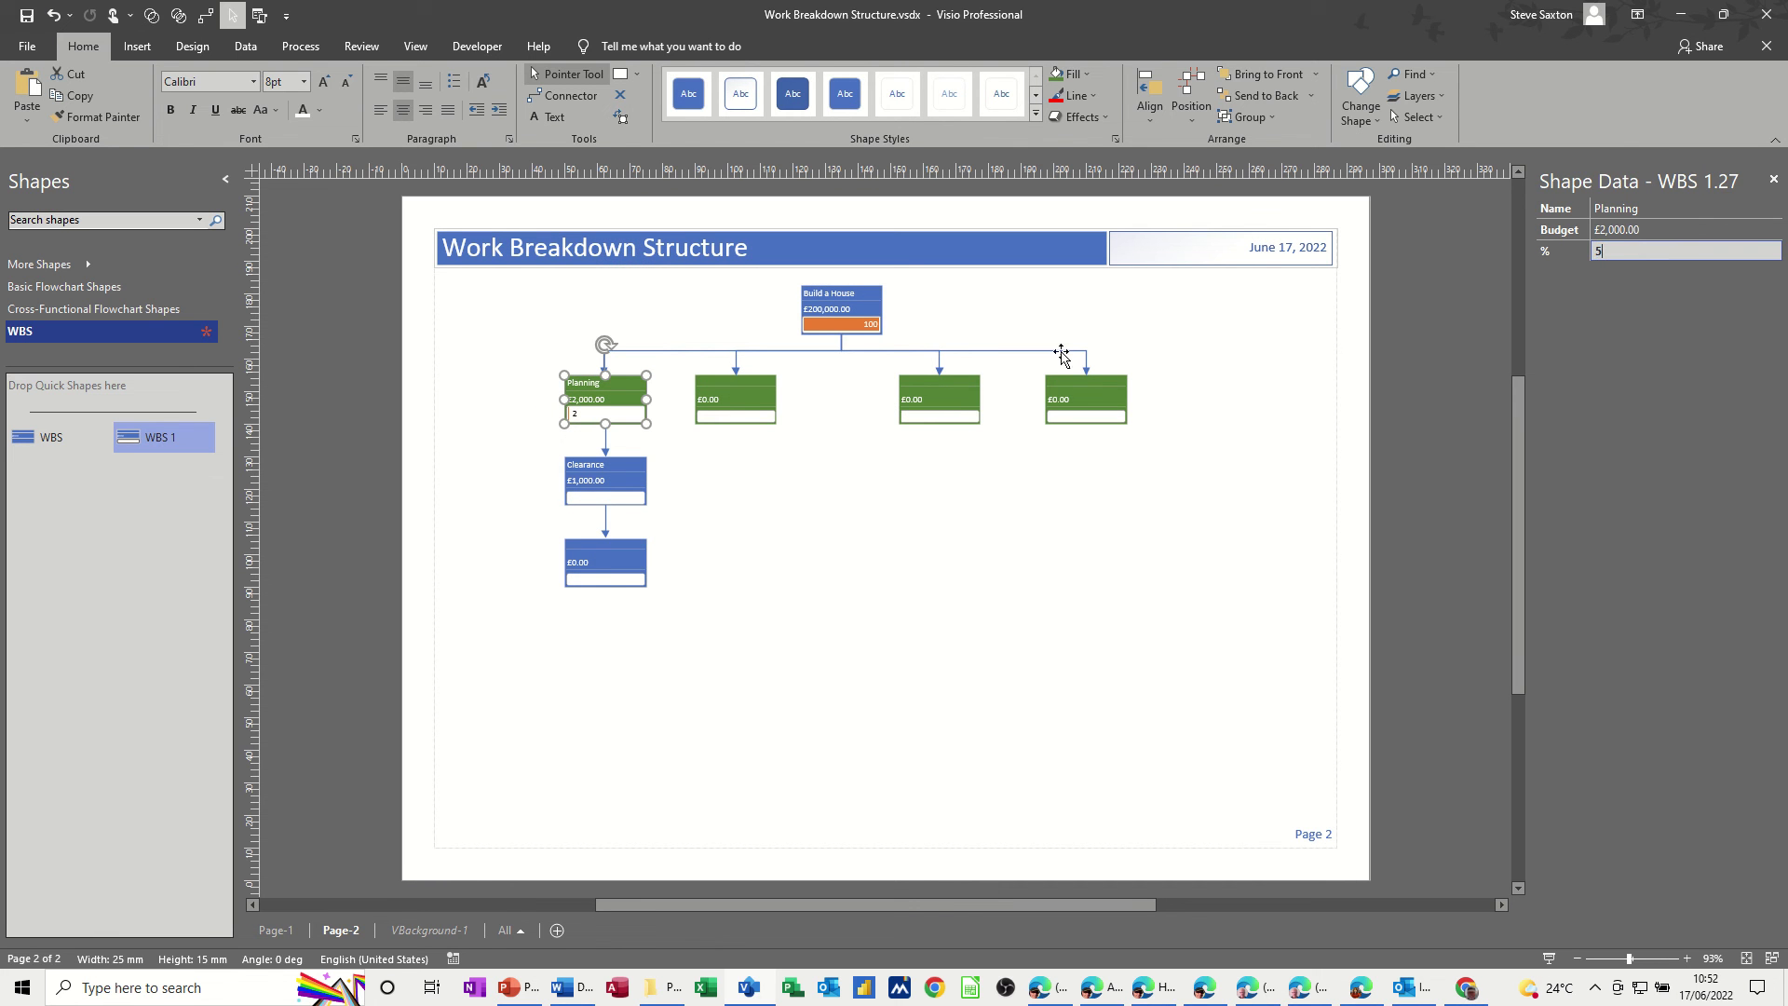
click(585, 493)
click(1617, 249)
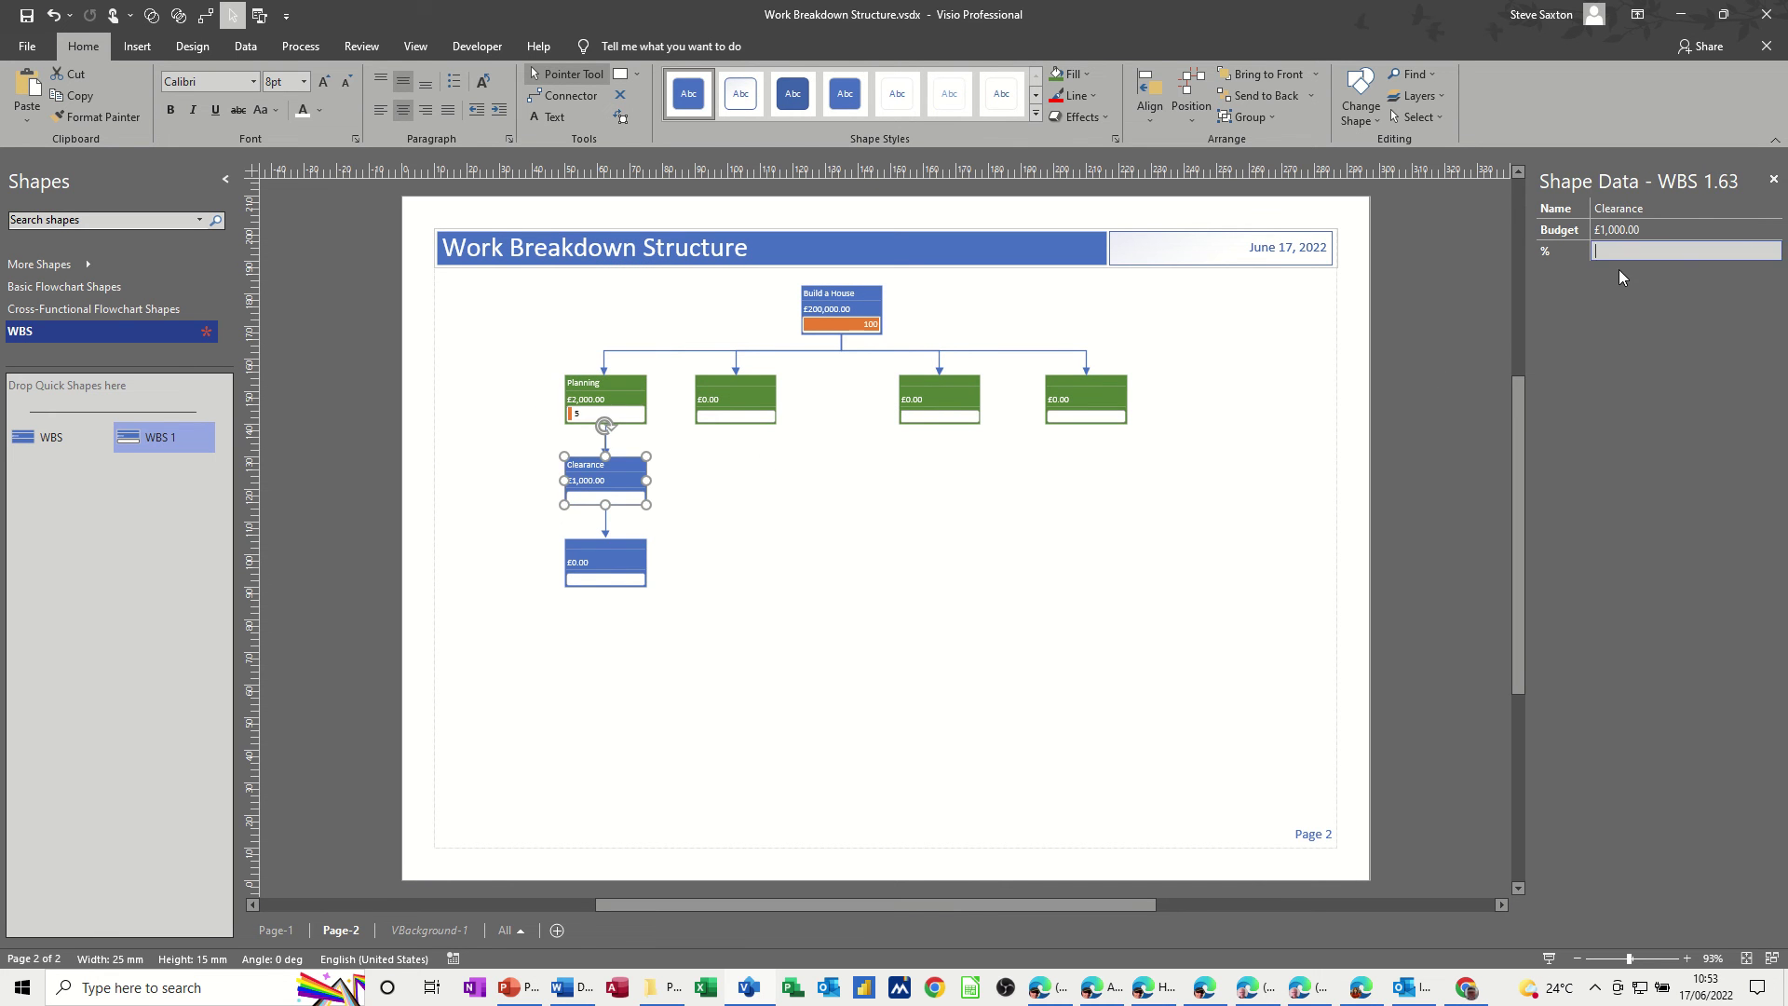
text(3)
click(650, 556)
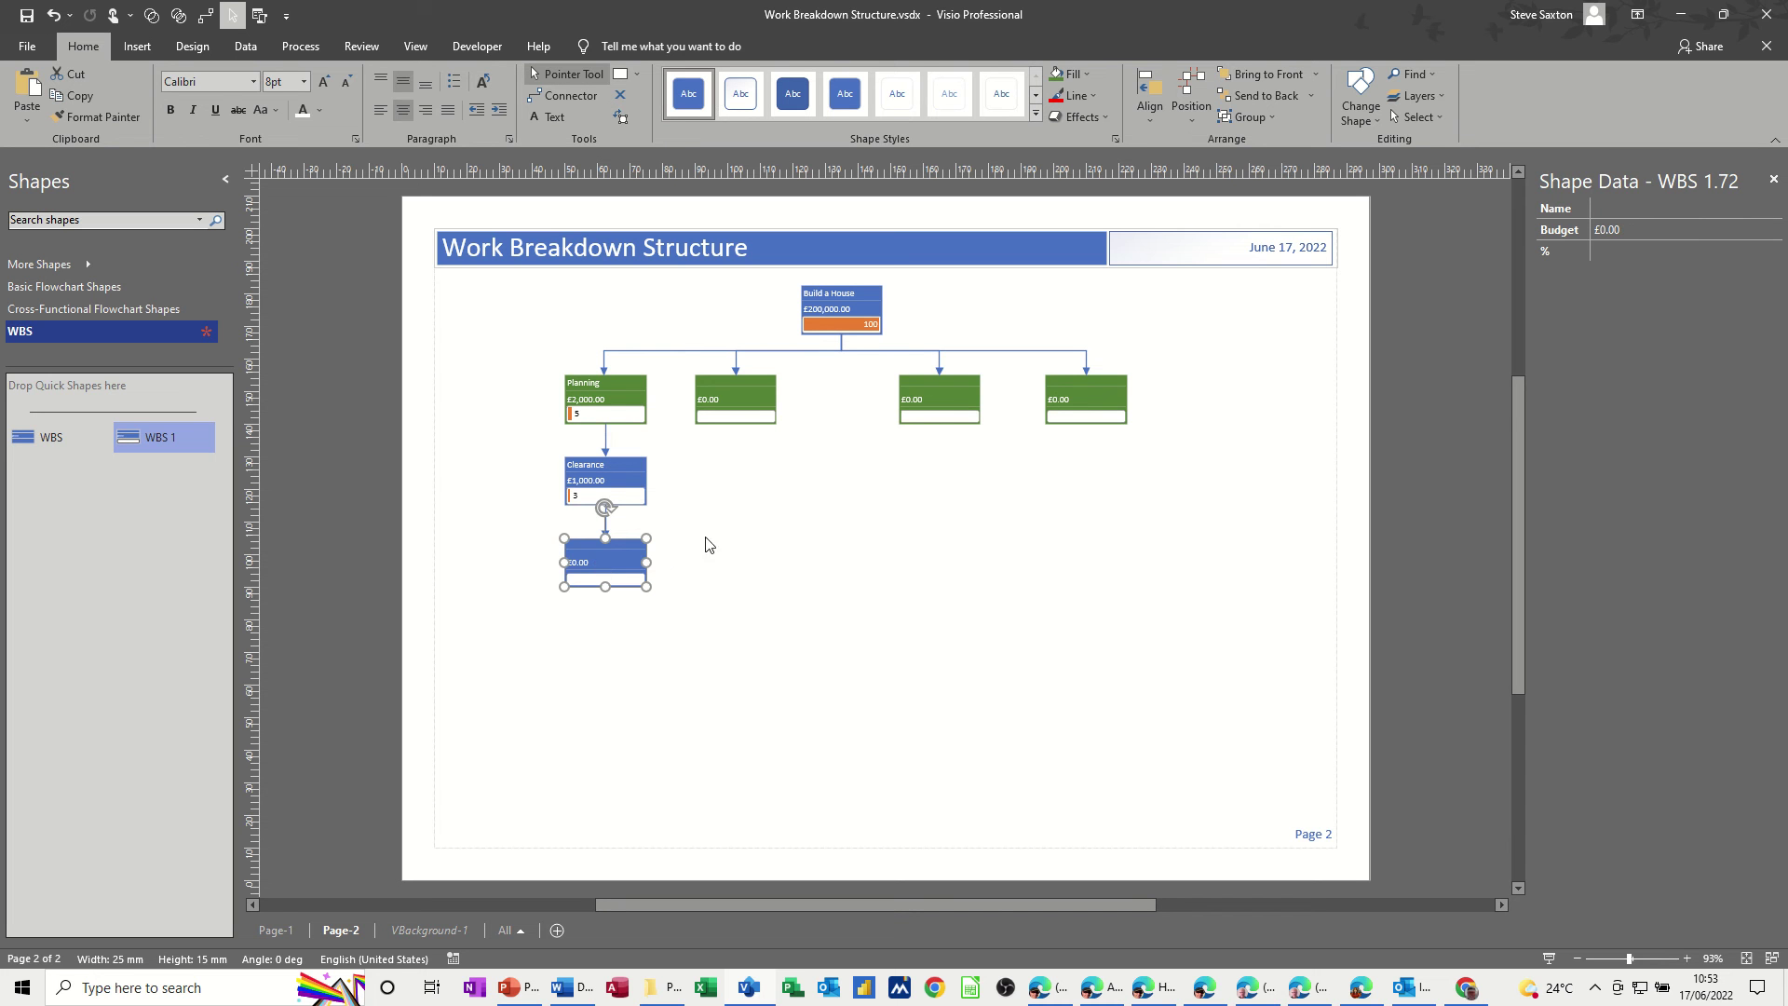
click(1617, 251)
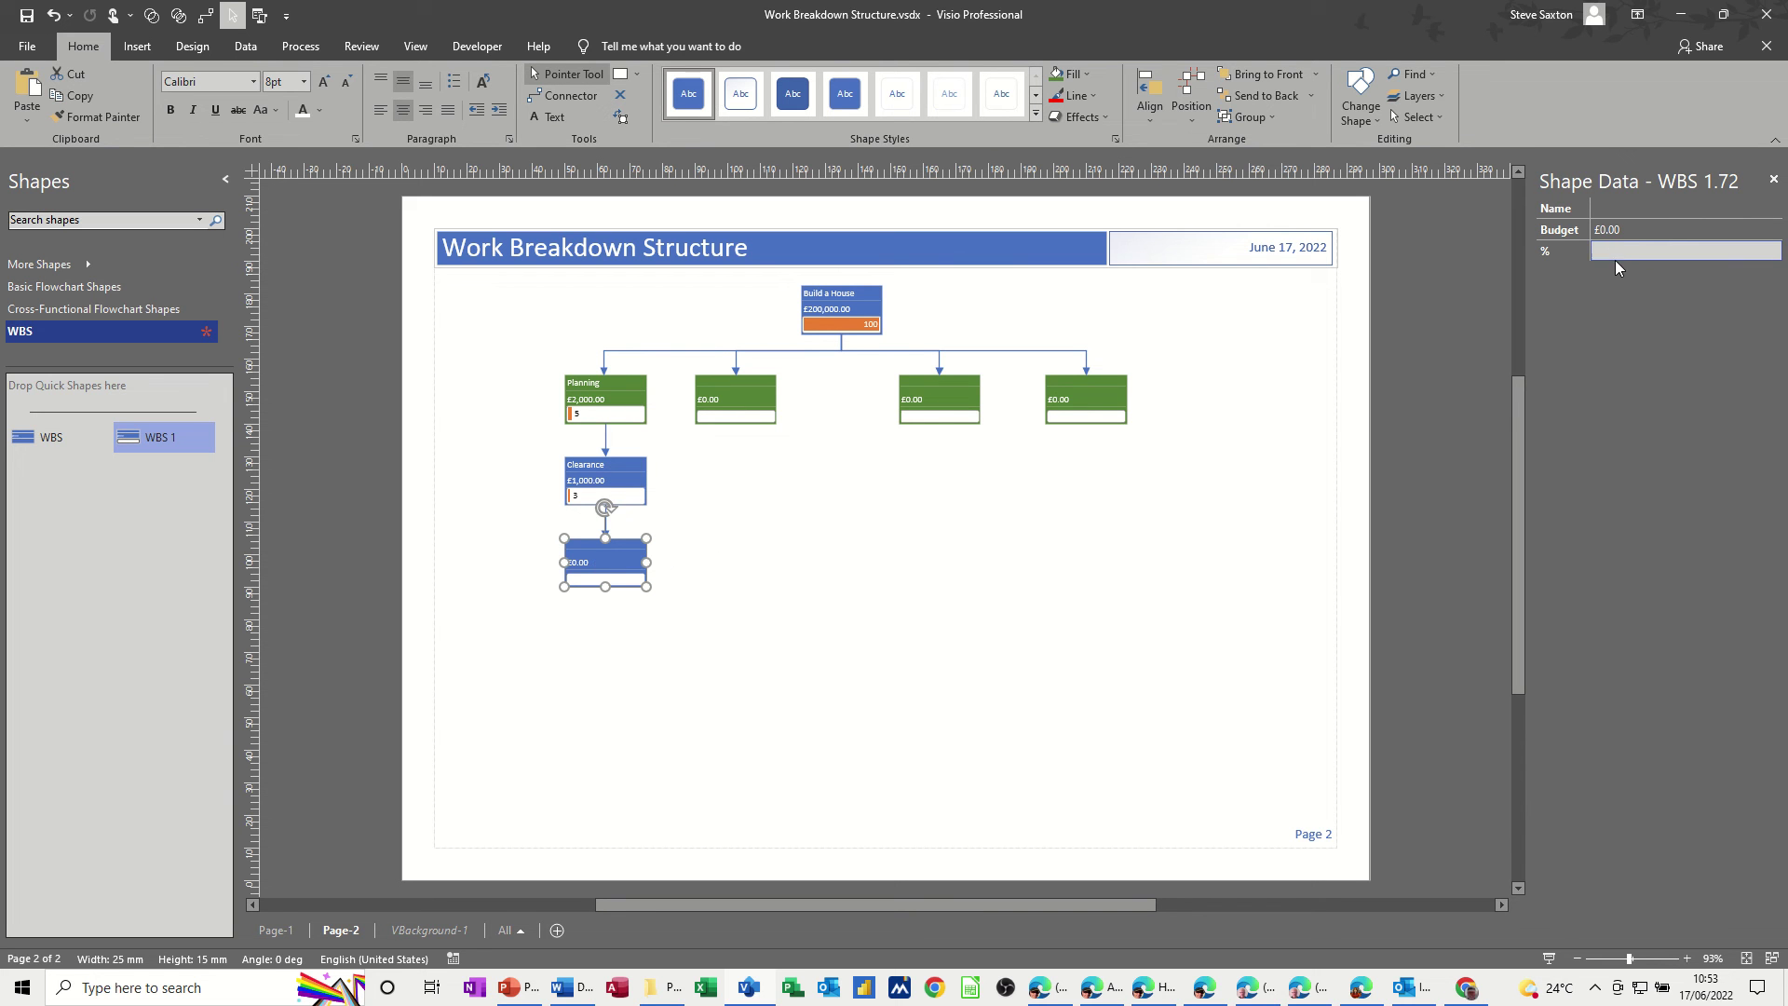
text(2)
click(1621, 229)
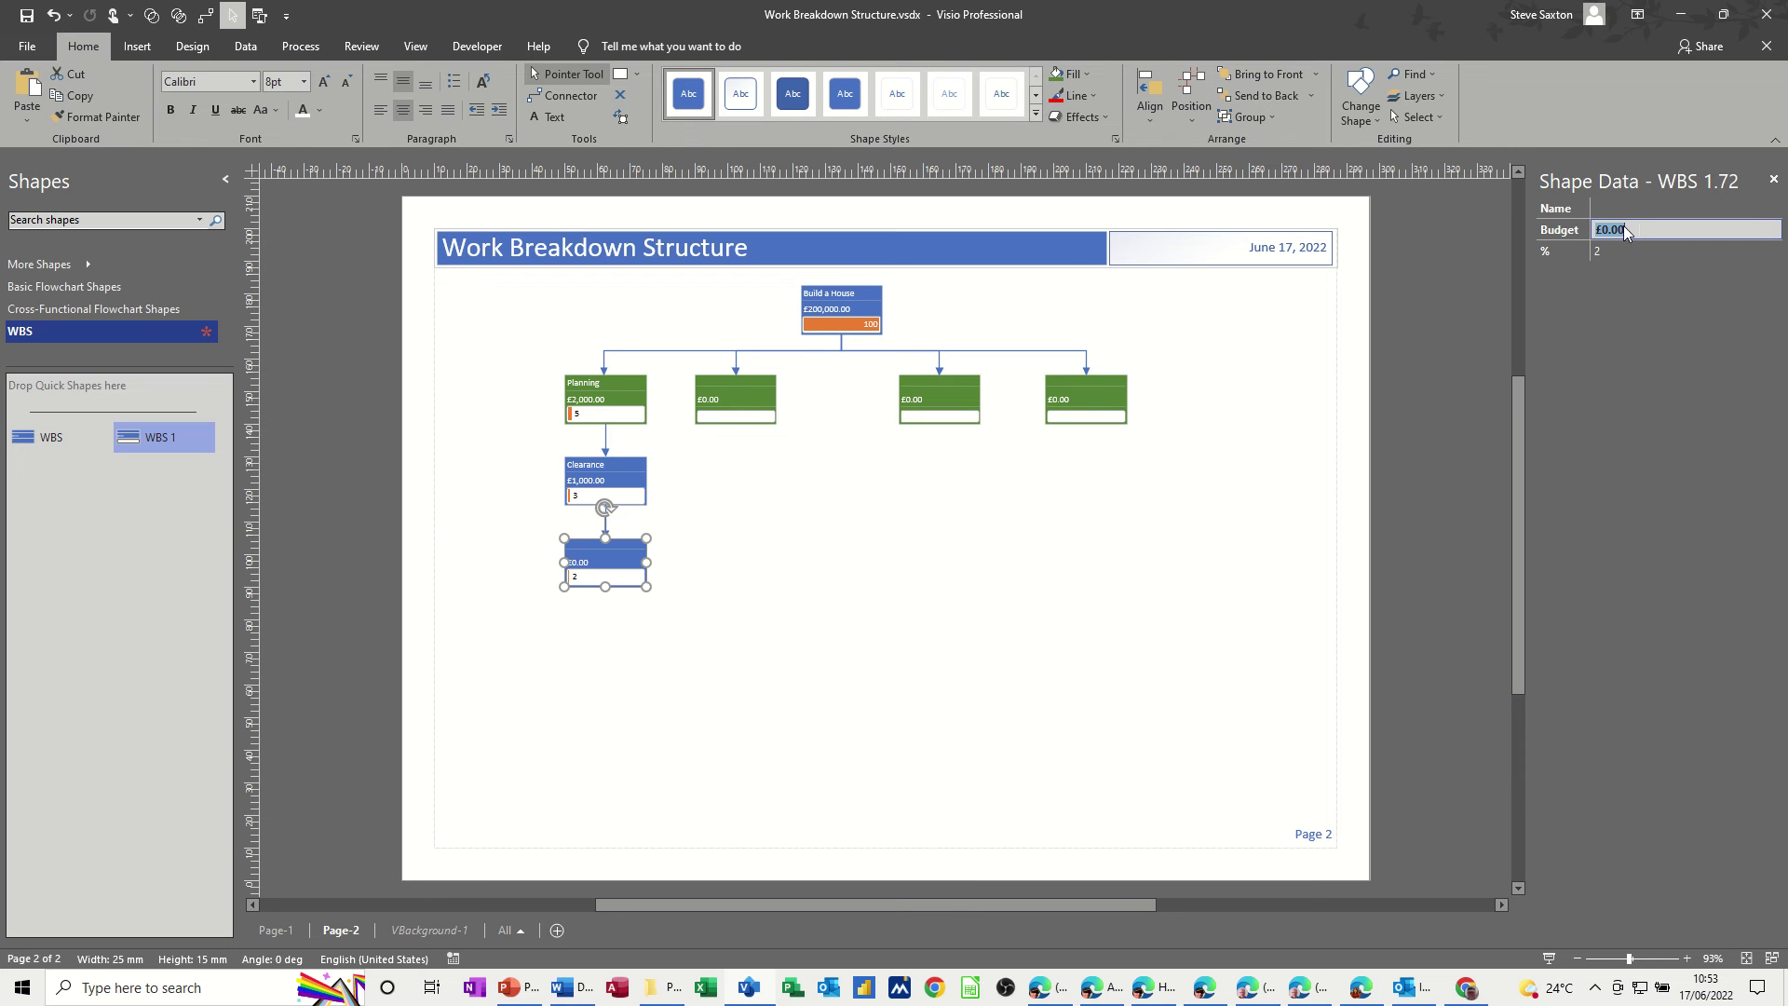
text(1000)
key(Return)
- Name the box under Clearance Permision, then switch to Page-1
click(292, 931)
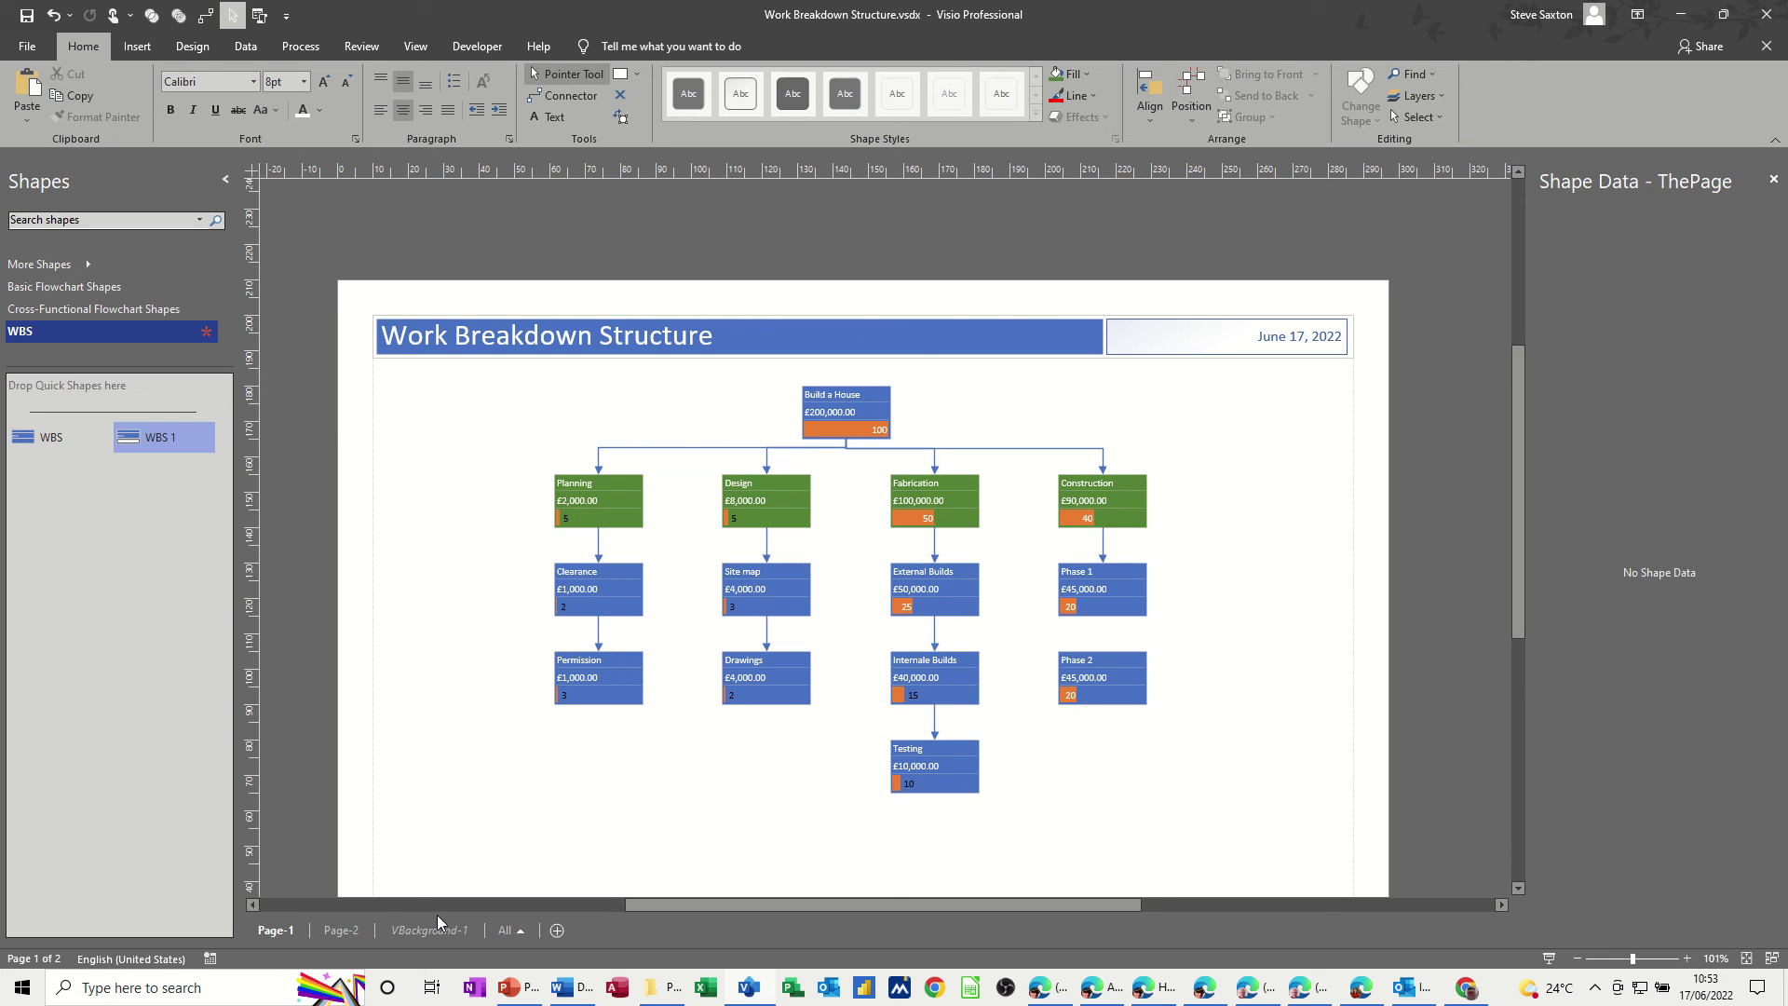
click(342, 930)
click(601, 568)
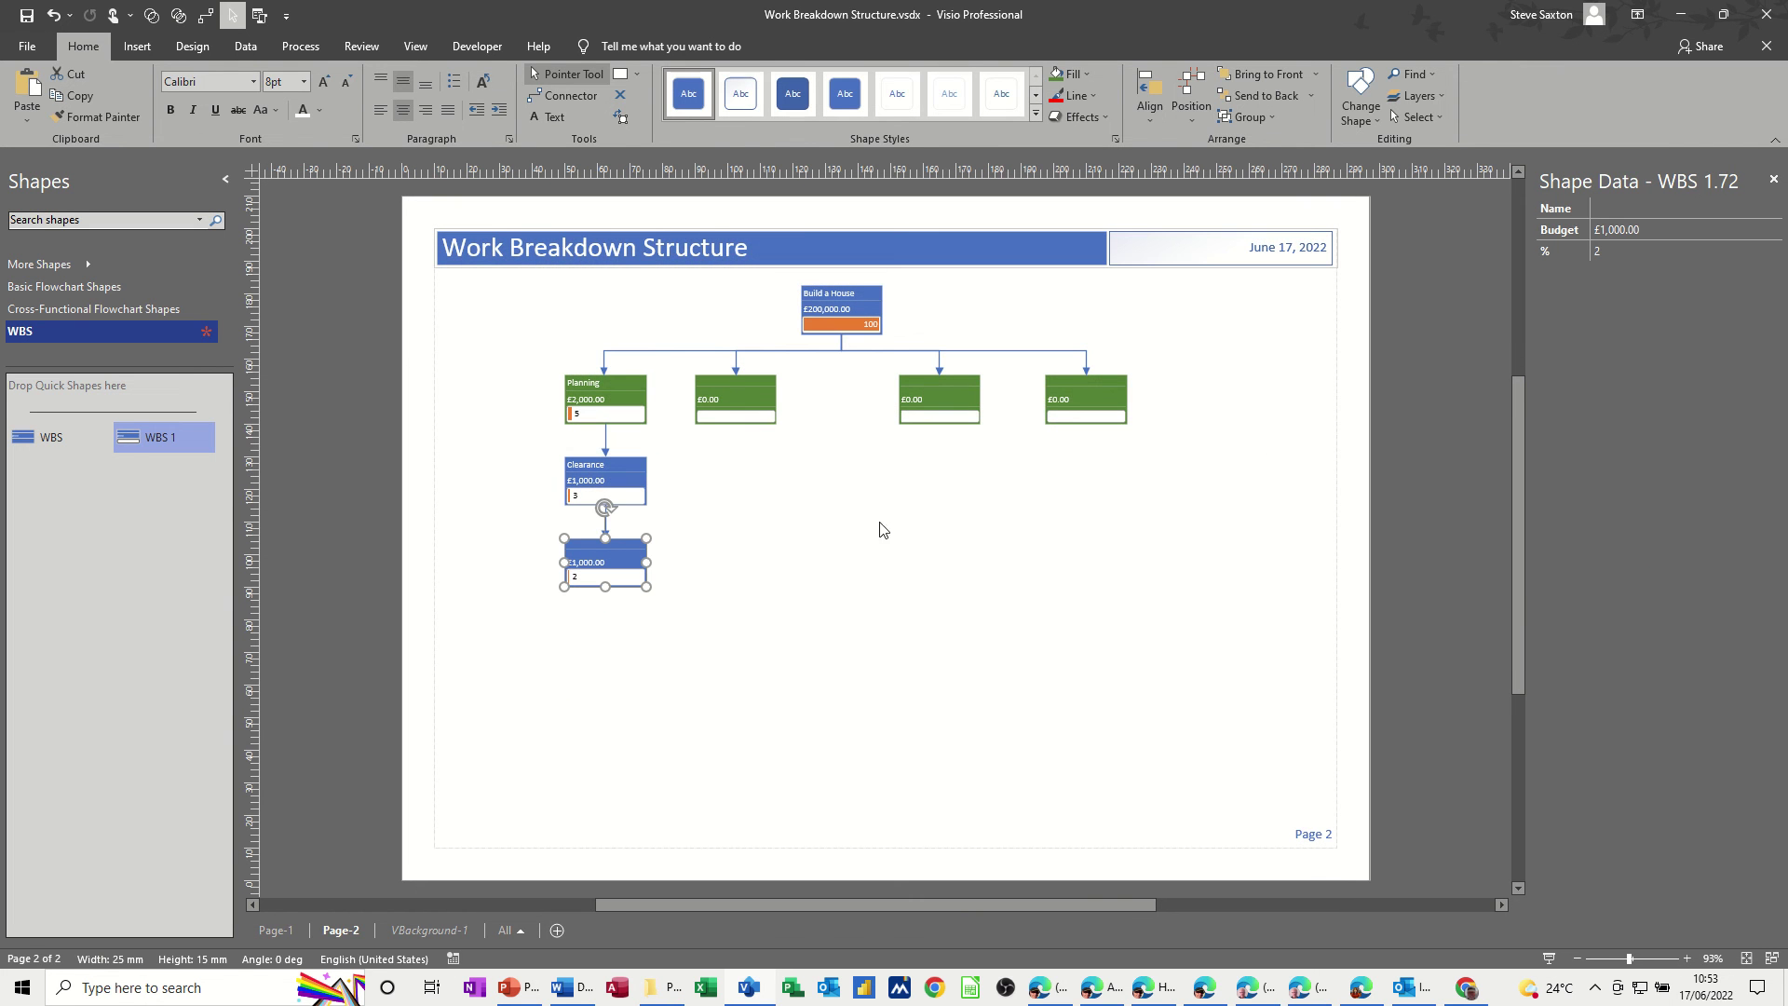
click(1645, 207)
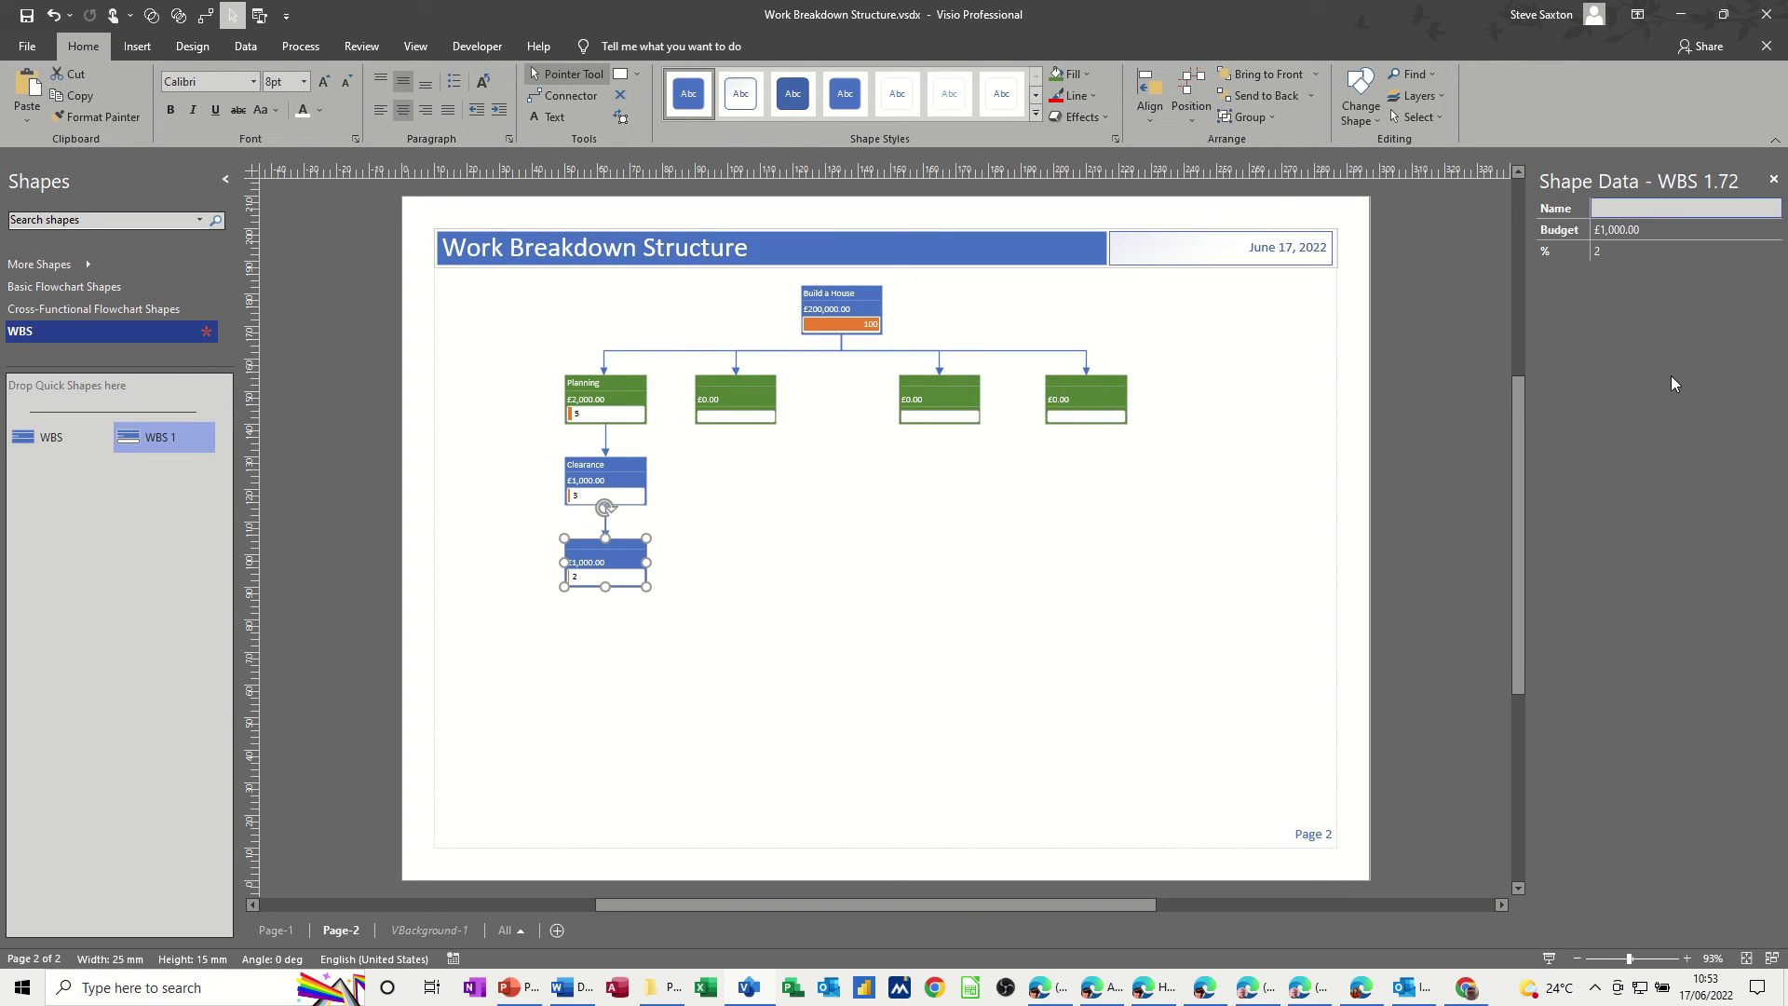
text(Permisiion)
key(BackSpace)
key(BackSpace)
key(Return)
click(273, 930)
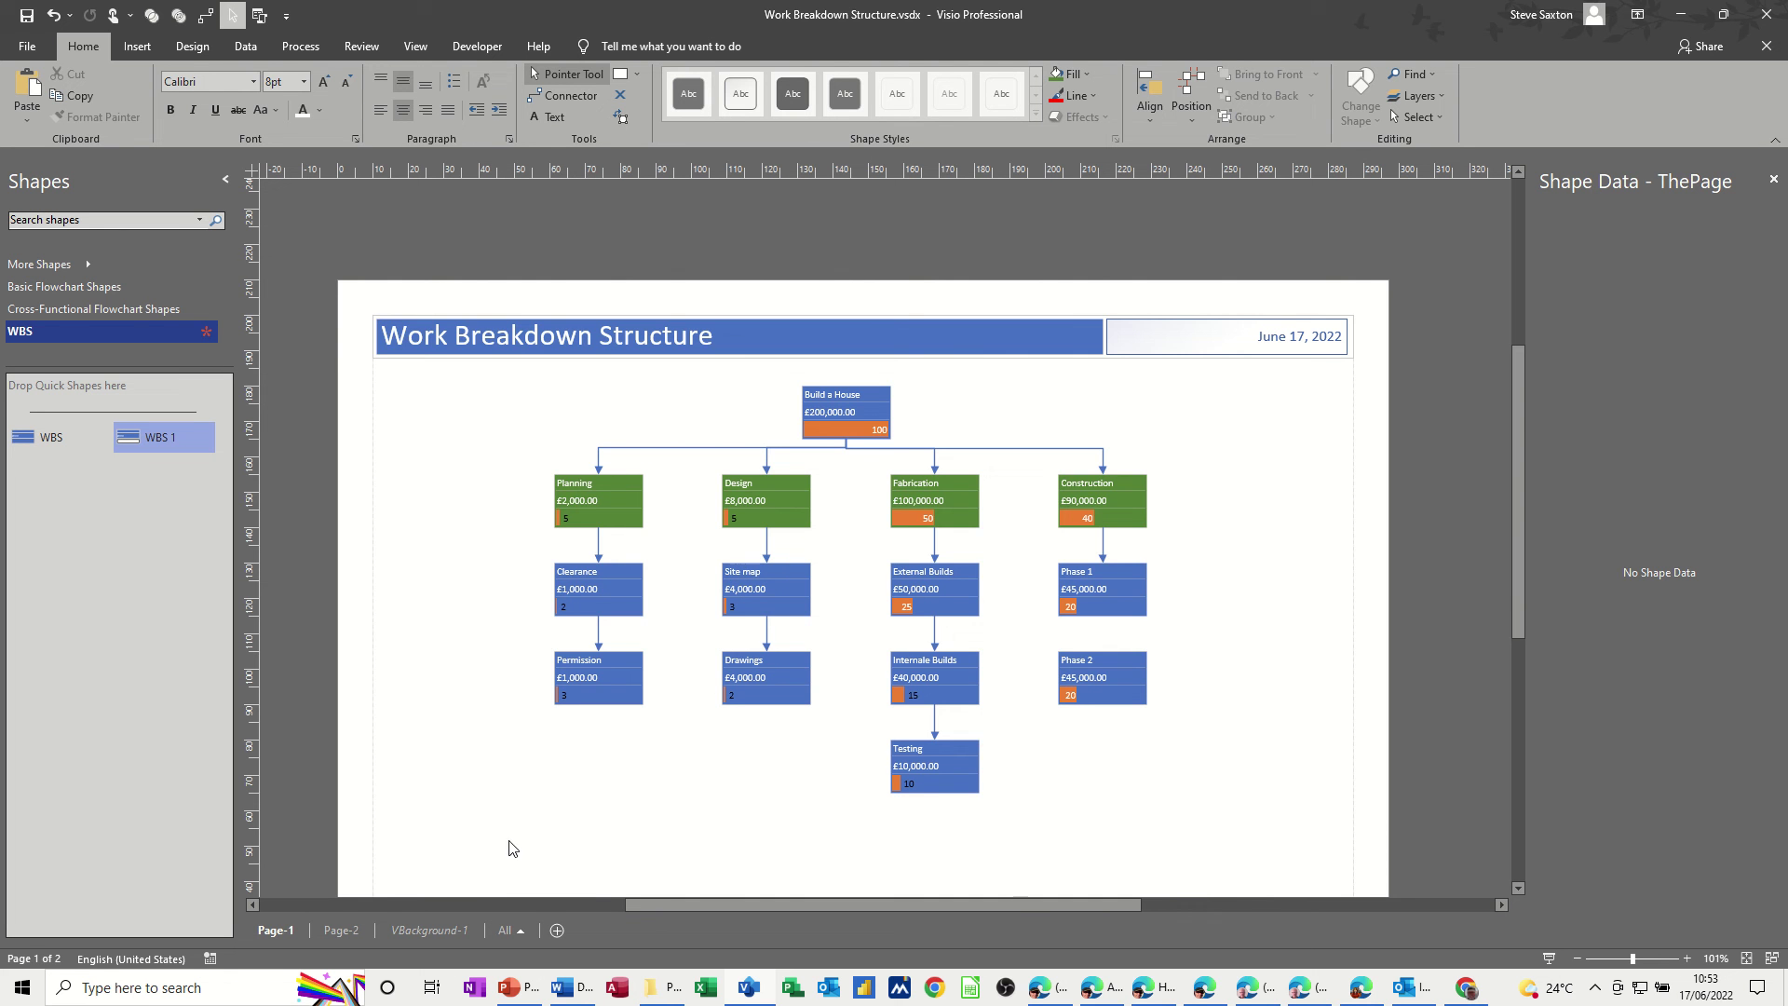
- On Page-2, give the second green box Name Design, Budget 8000 and 5% progress
ctrl+scroll(419, 885, down, 1)
click(342, 929)
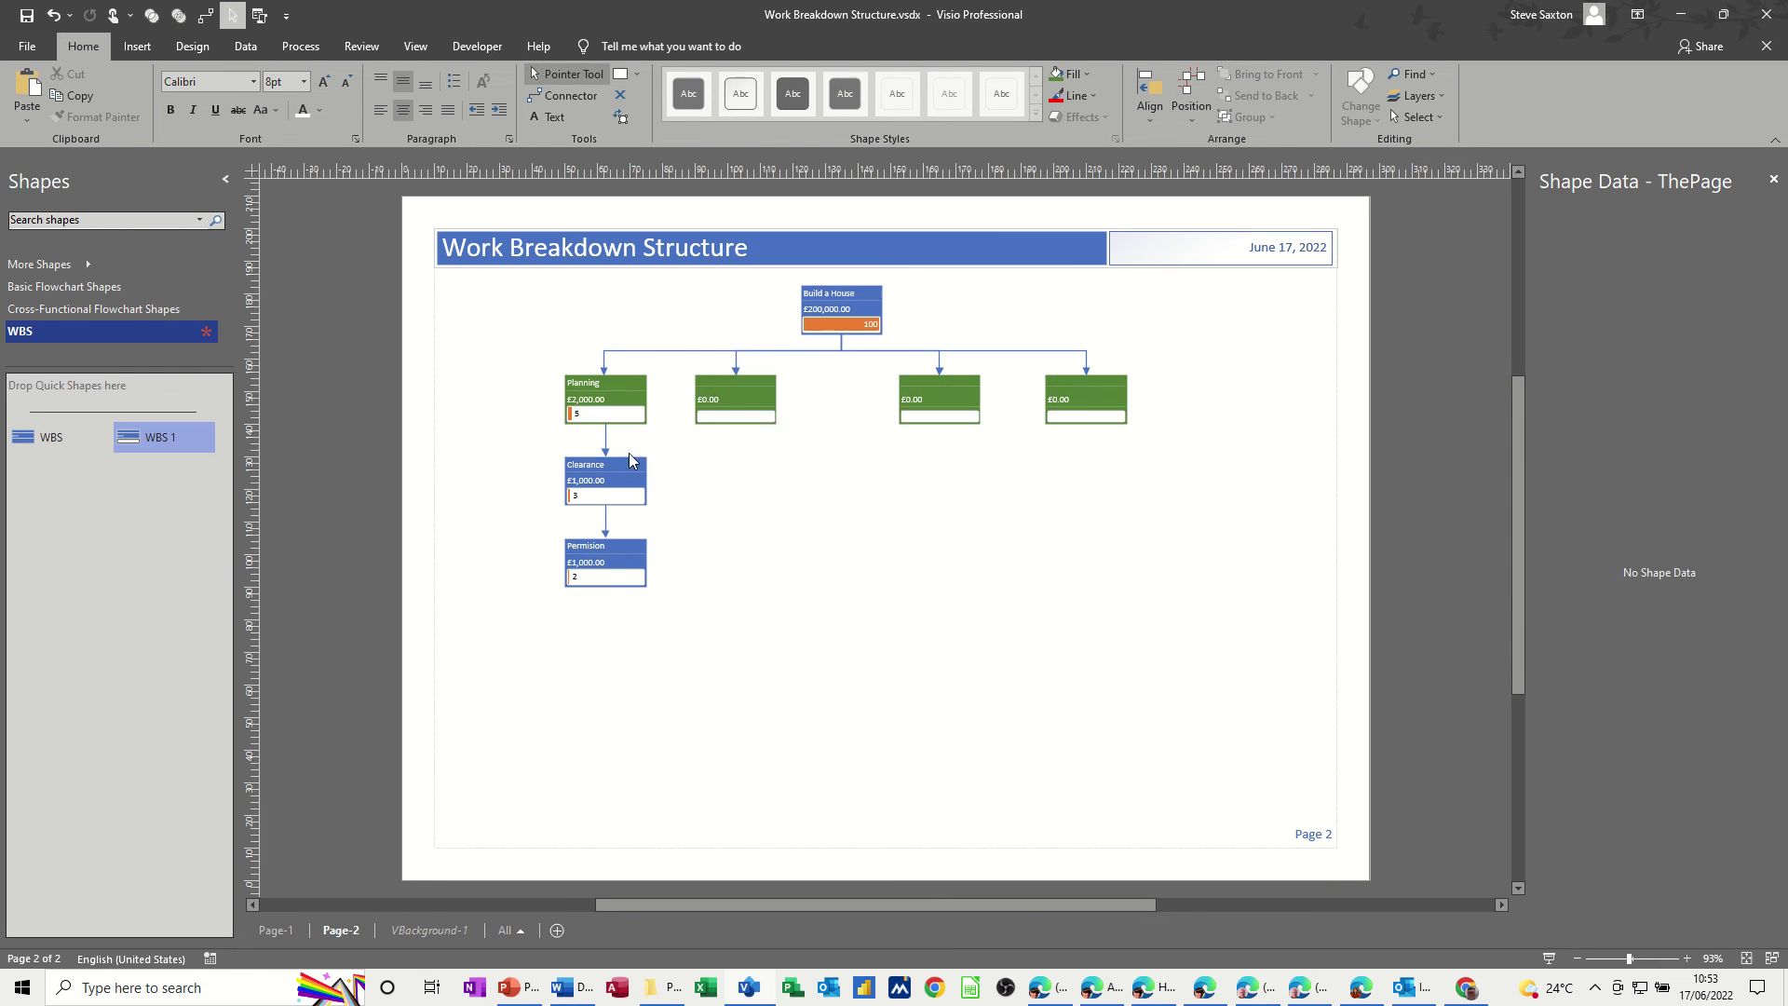
click(713, 391)
click(1637, 208)
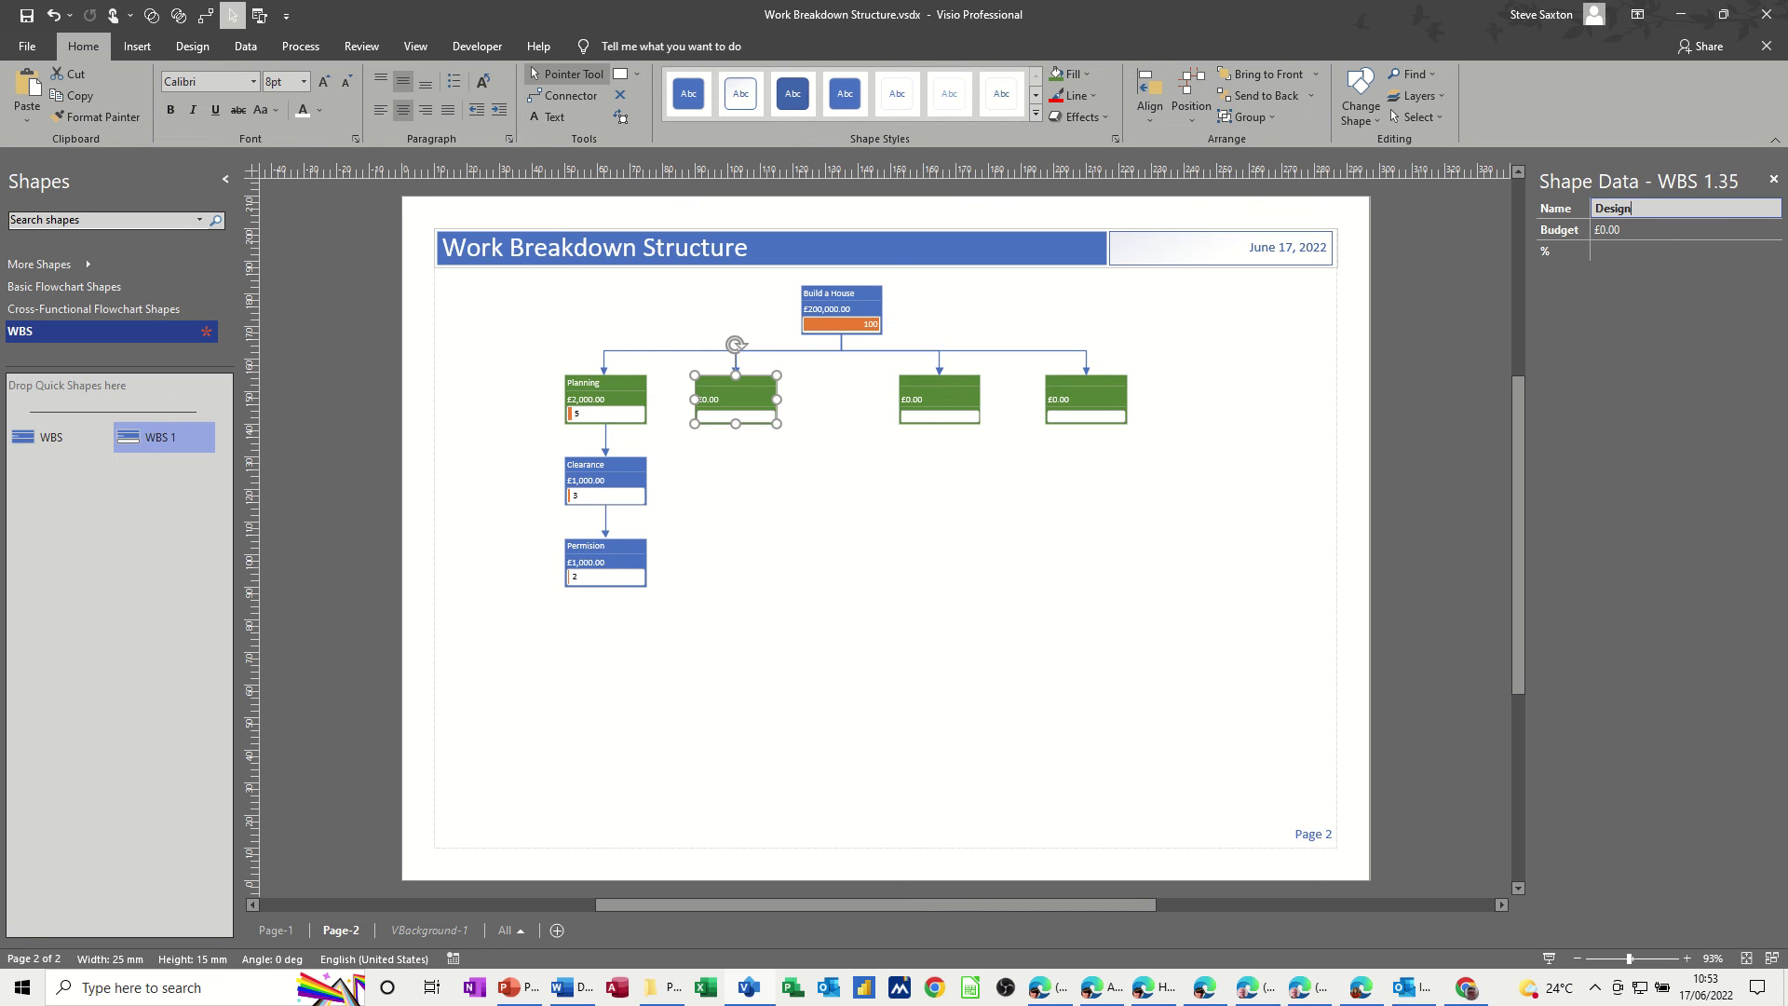
click(1661, 233)
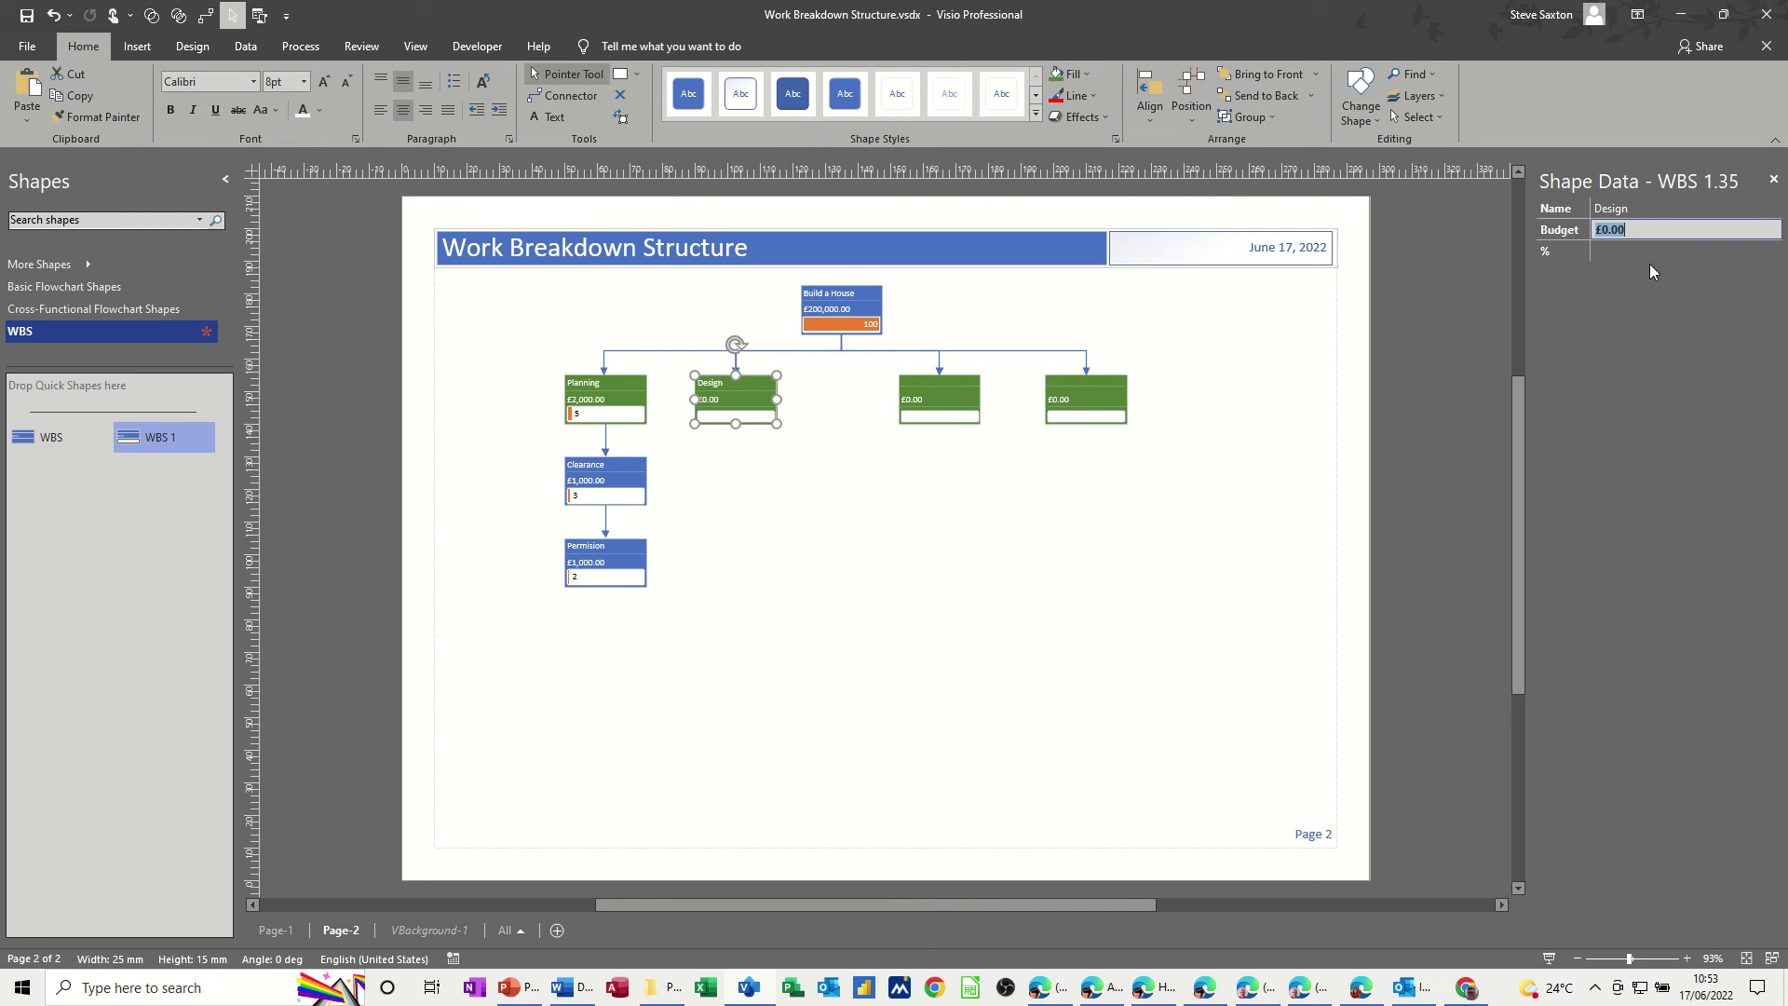
text(8000)
click(1628, 251)
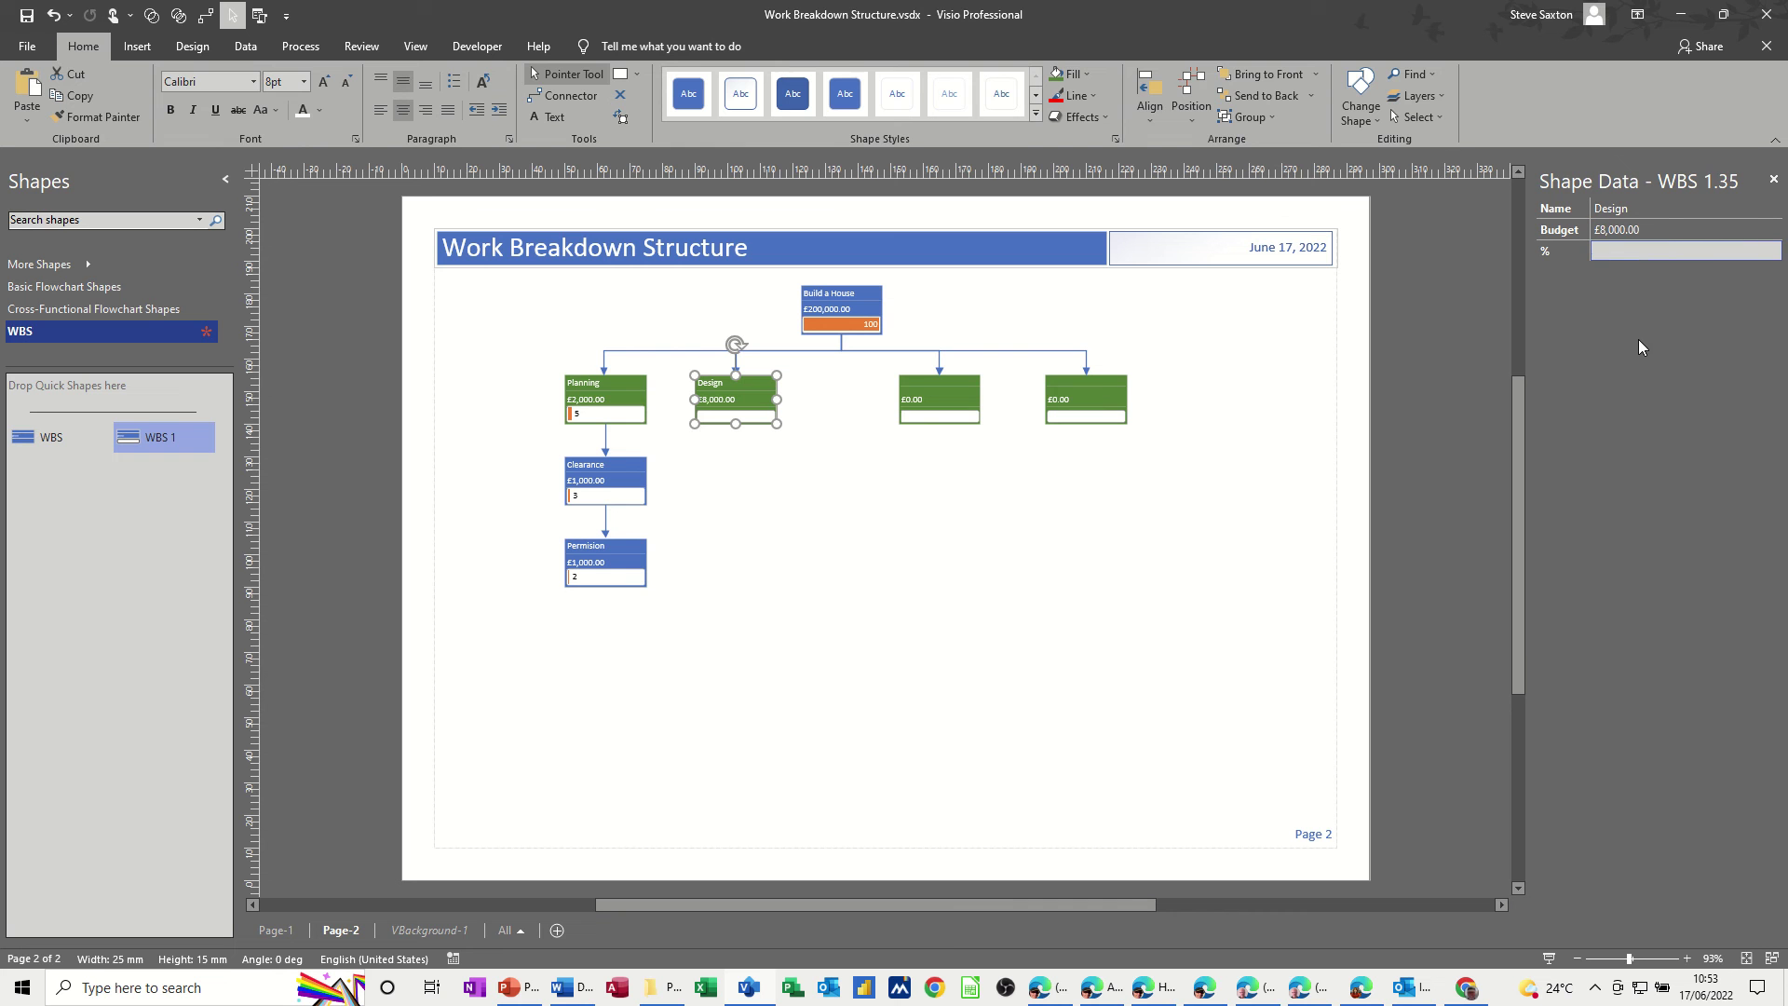
text(5)
key(Return)
- Add two auto-connected sub-task boxes beneath Design
click(573, 95)
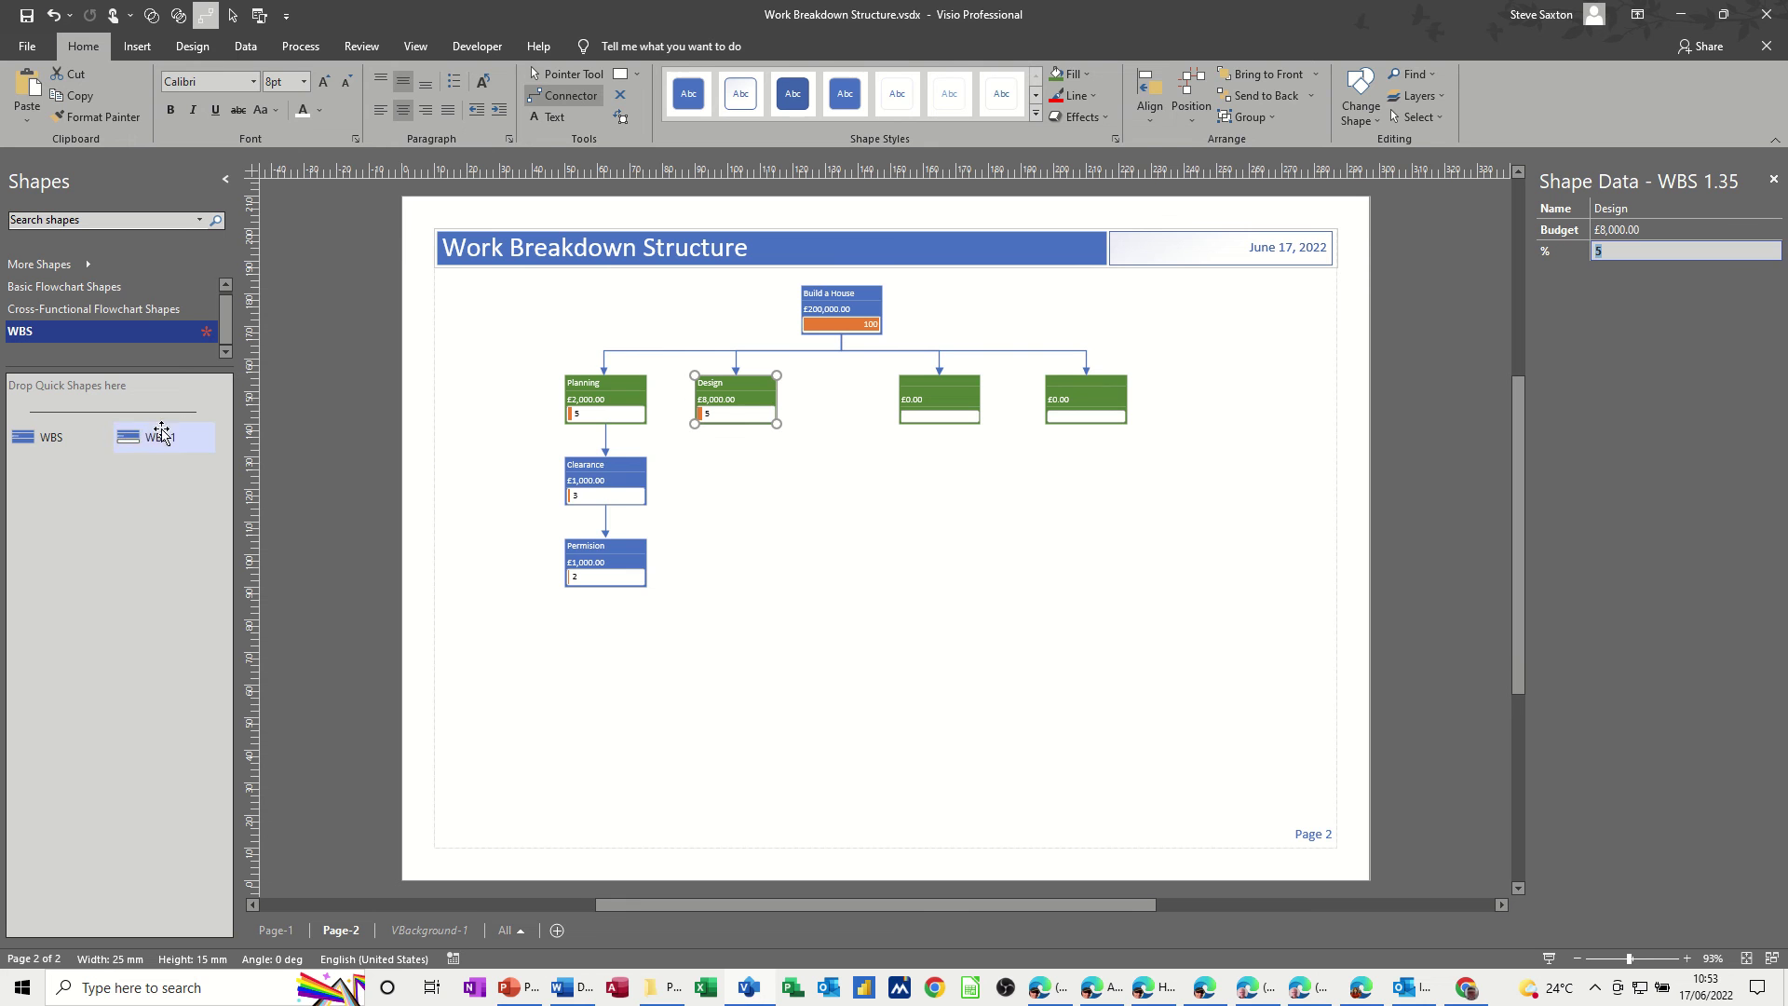
drag(161, 433, 738, 485)
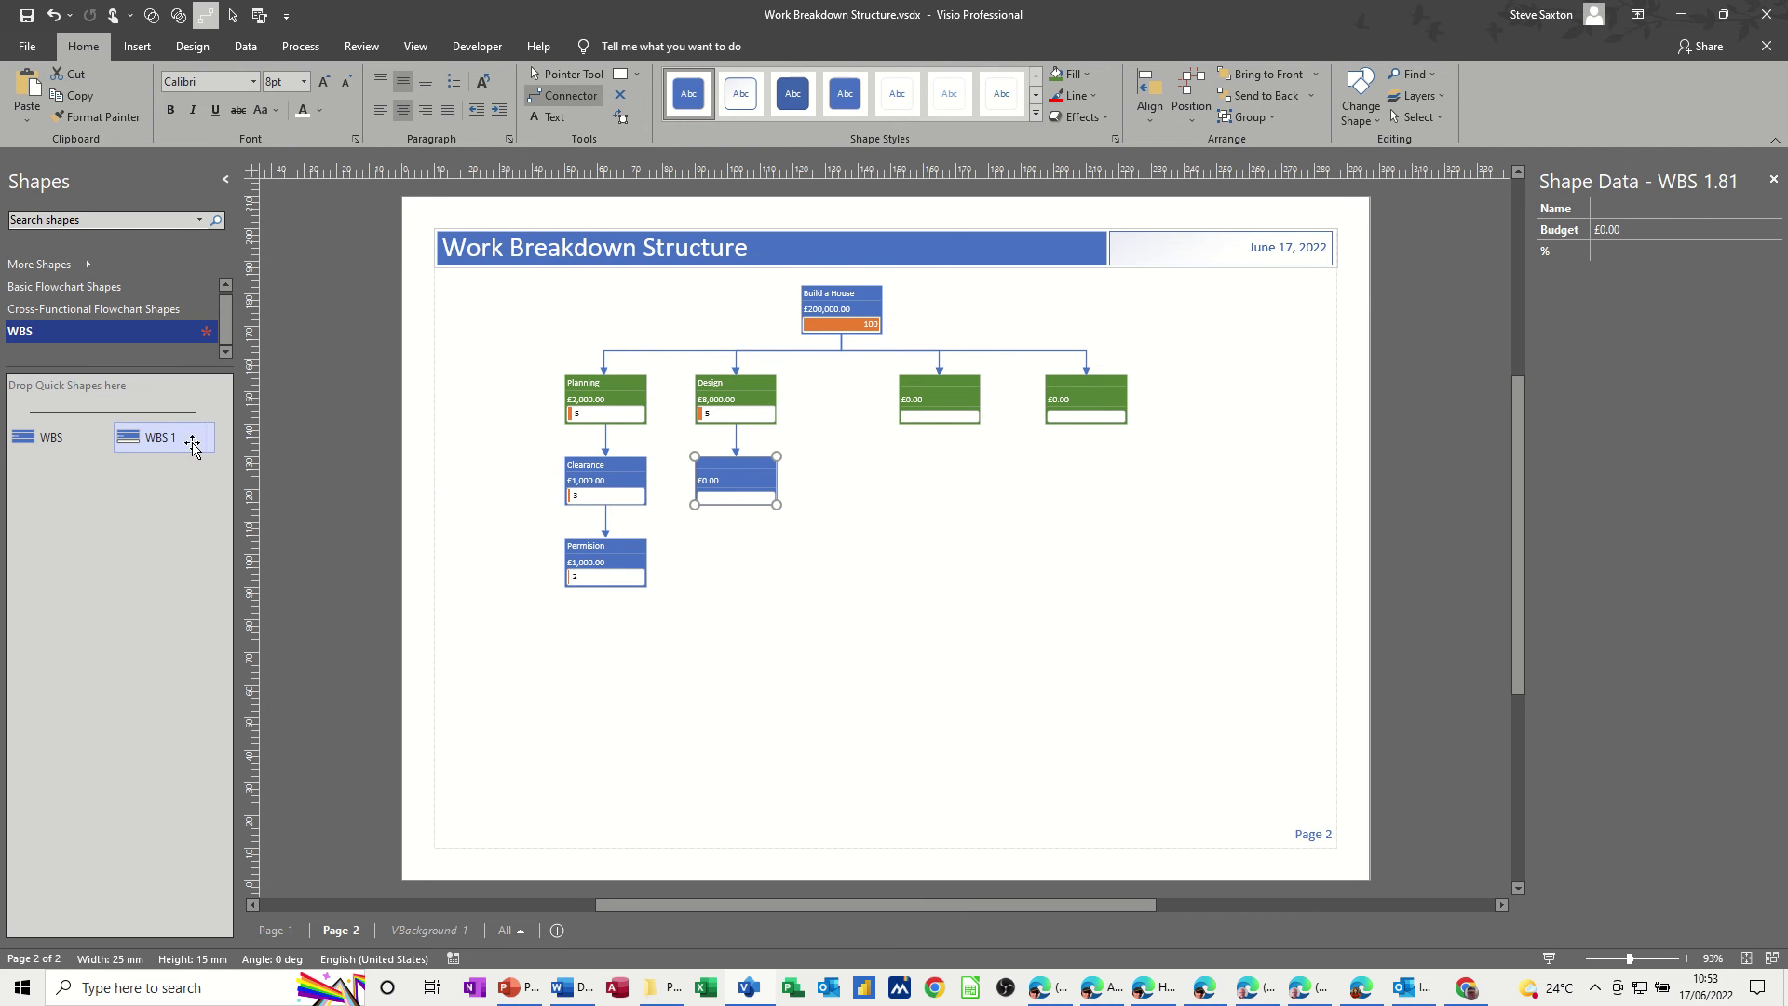
drag(192, 445, 729, 571)
- Name the first box under Design Site map with a £4,000 budget and 2.5% progress
click(268, 932)
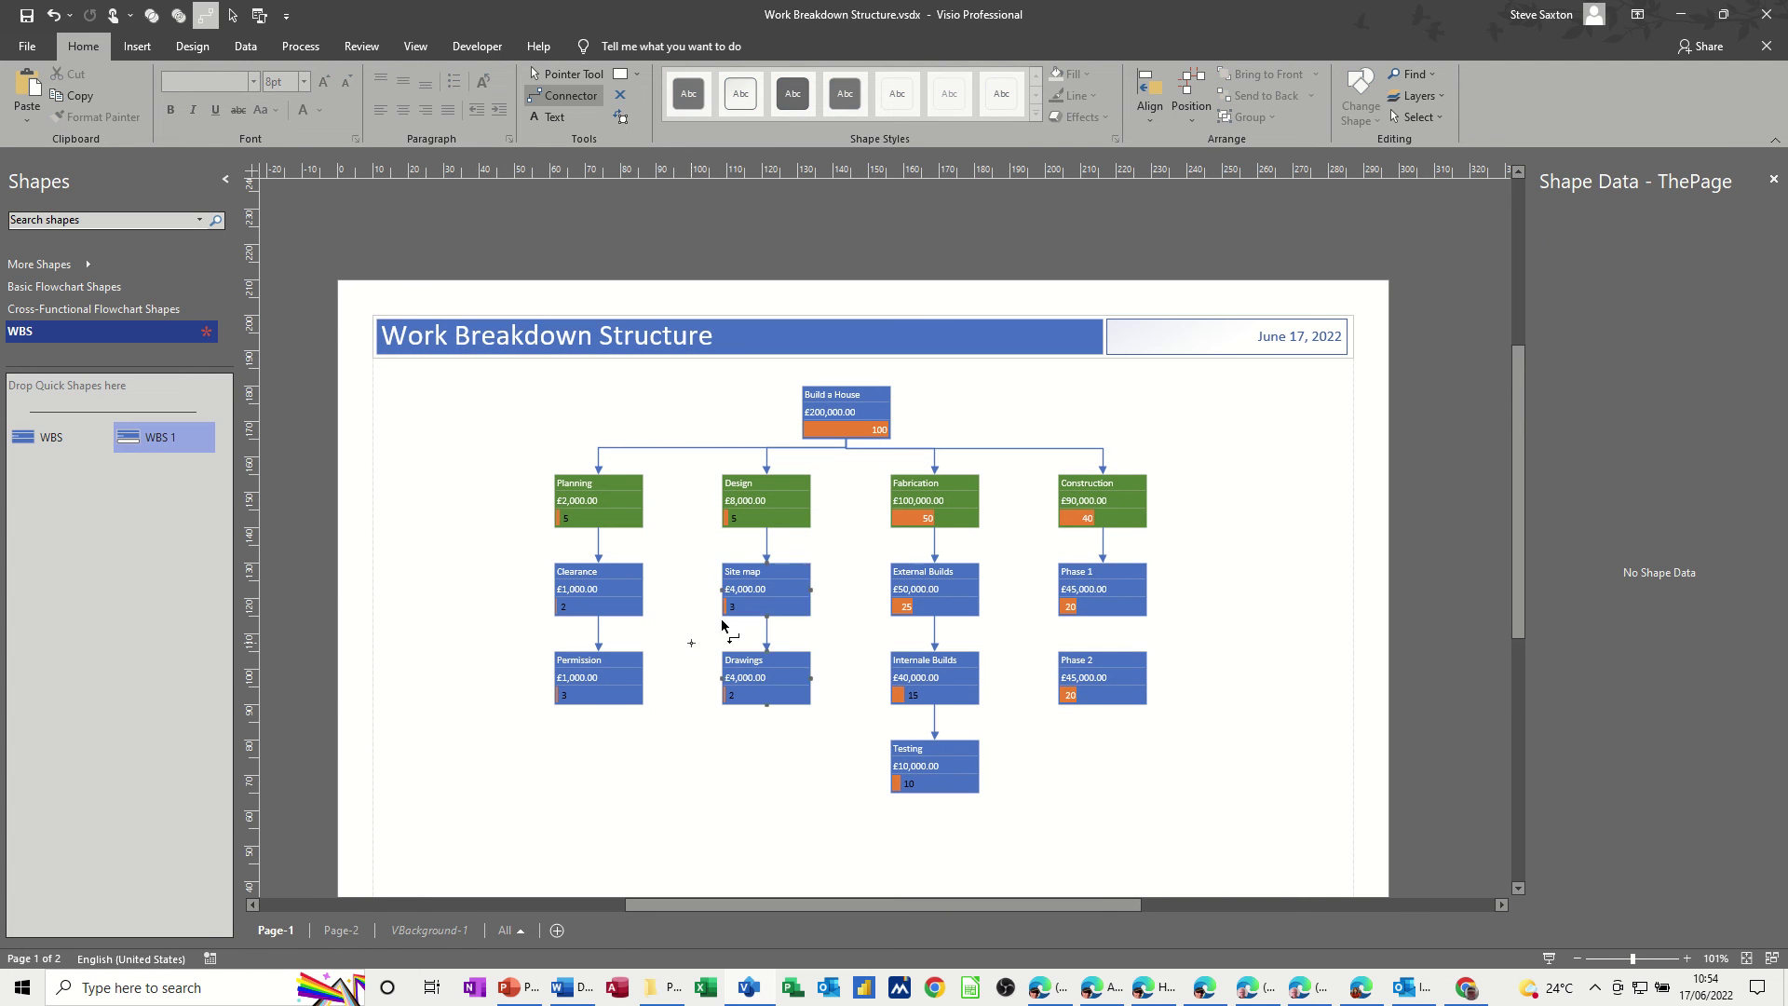
click(342, 931)
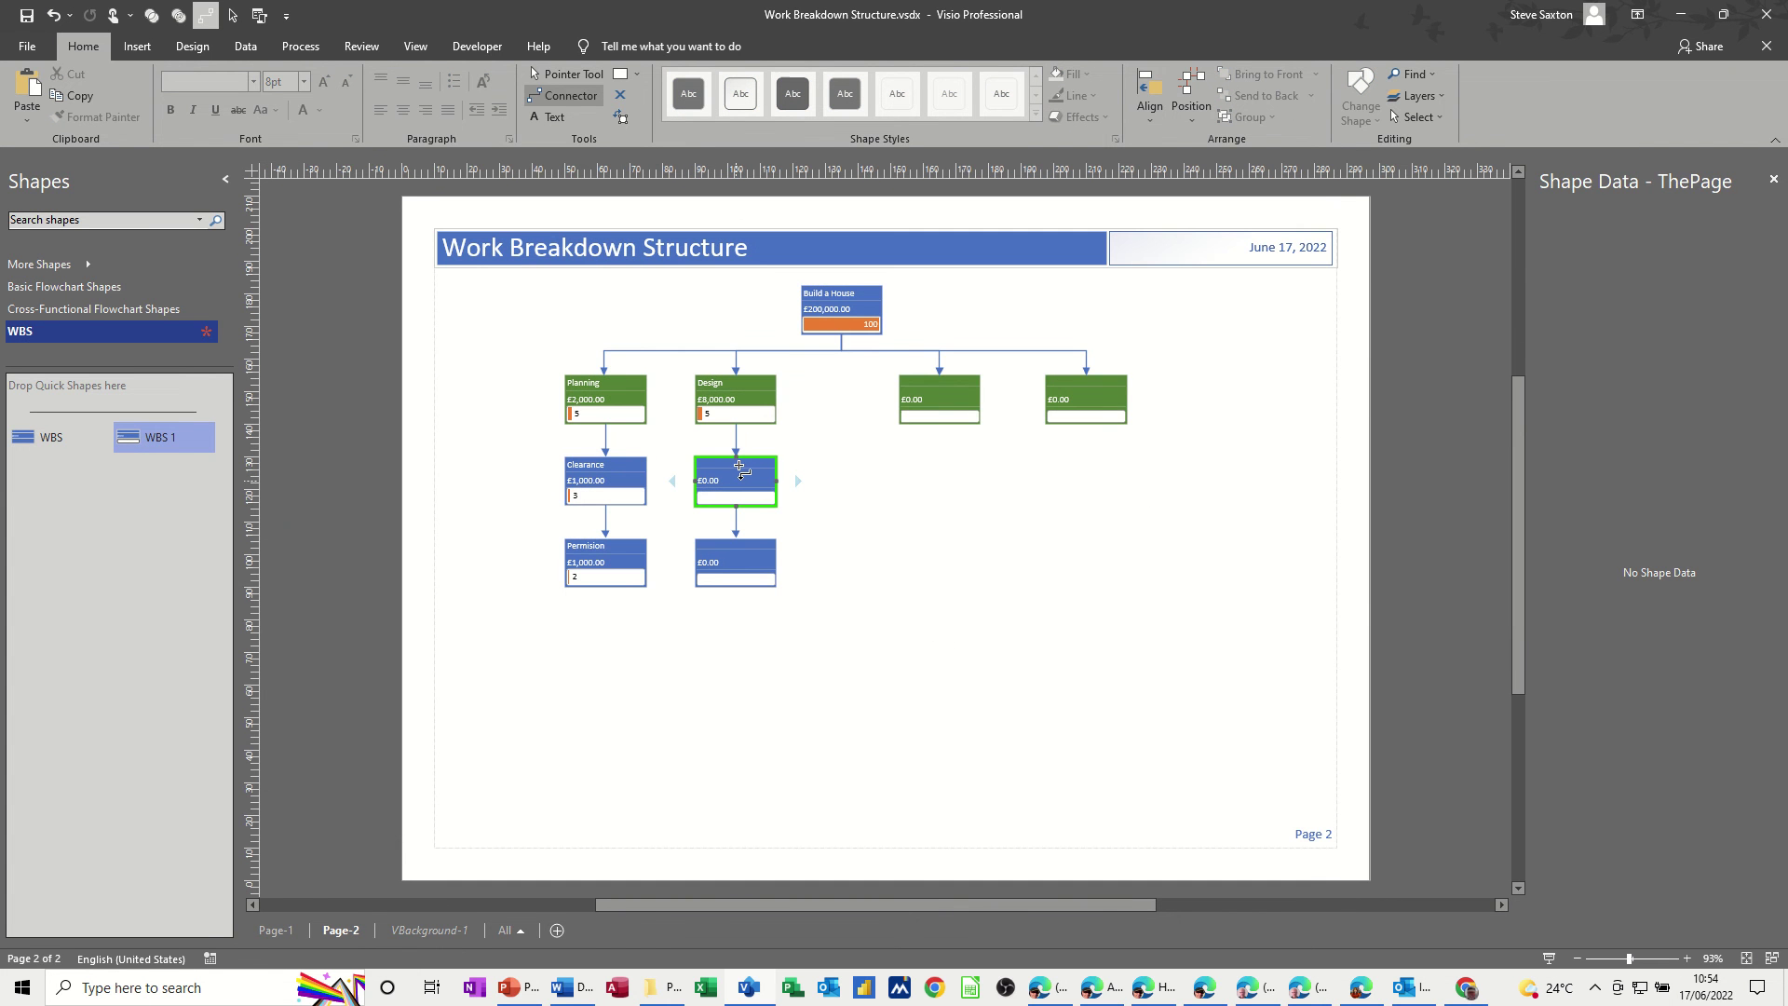
click(740, 471)
click(563, 74)
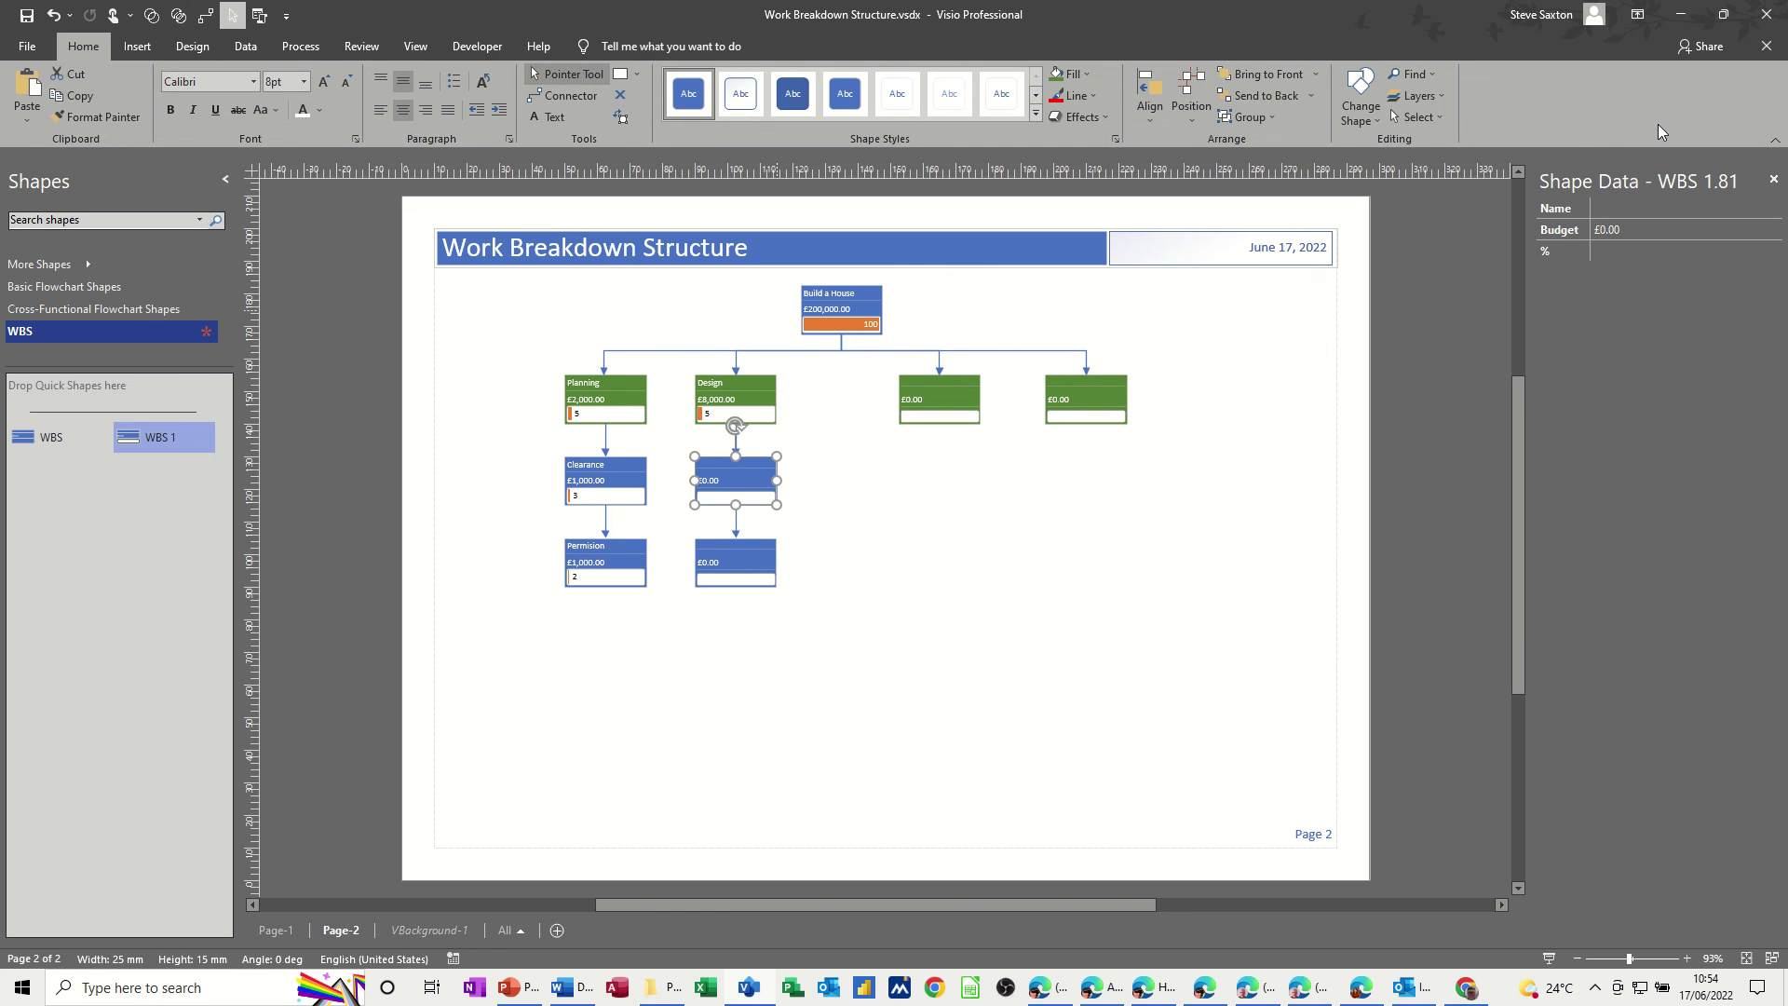
click(1638, 210)
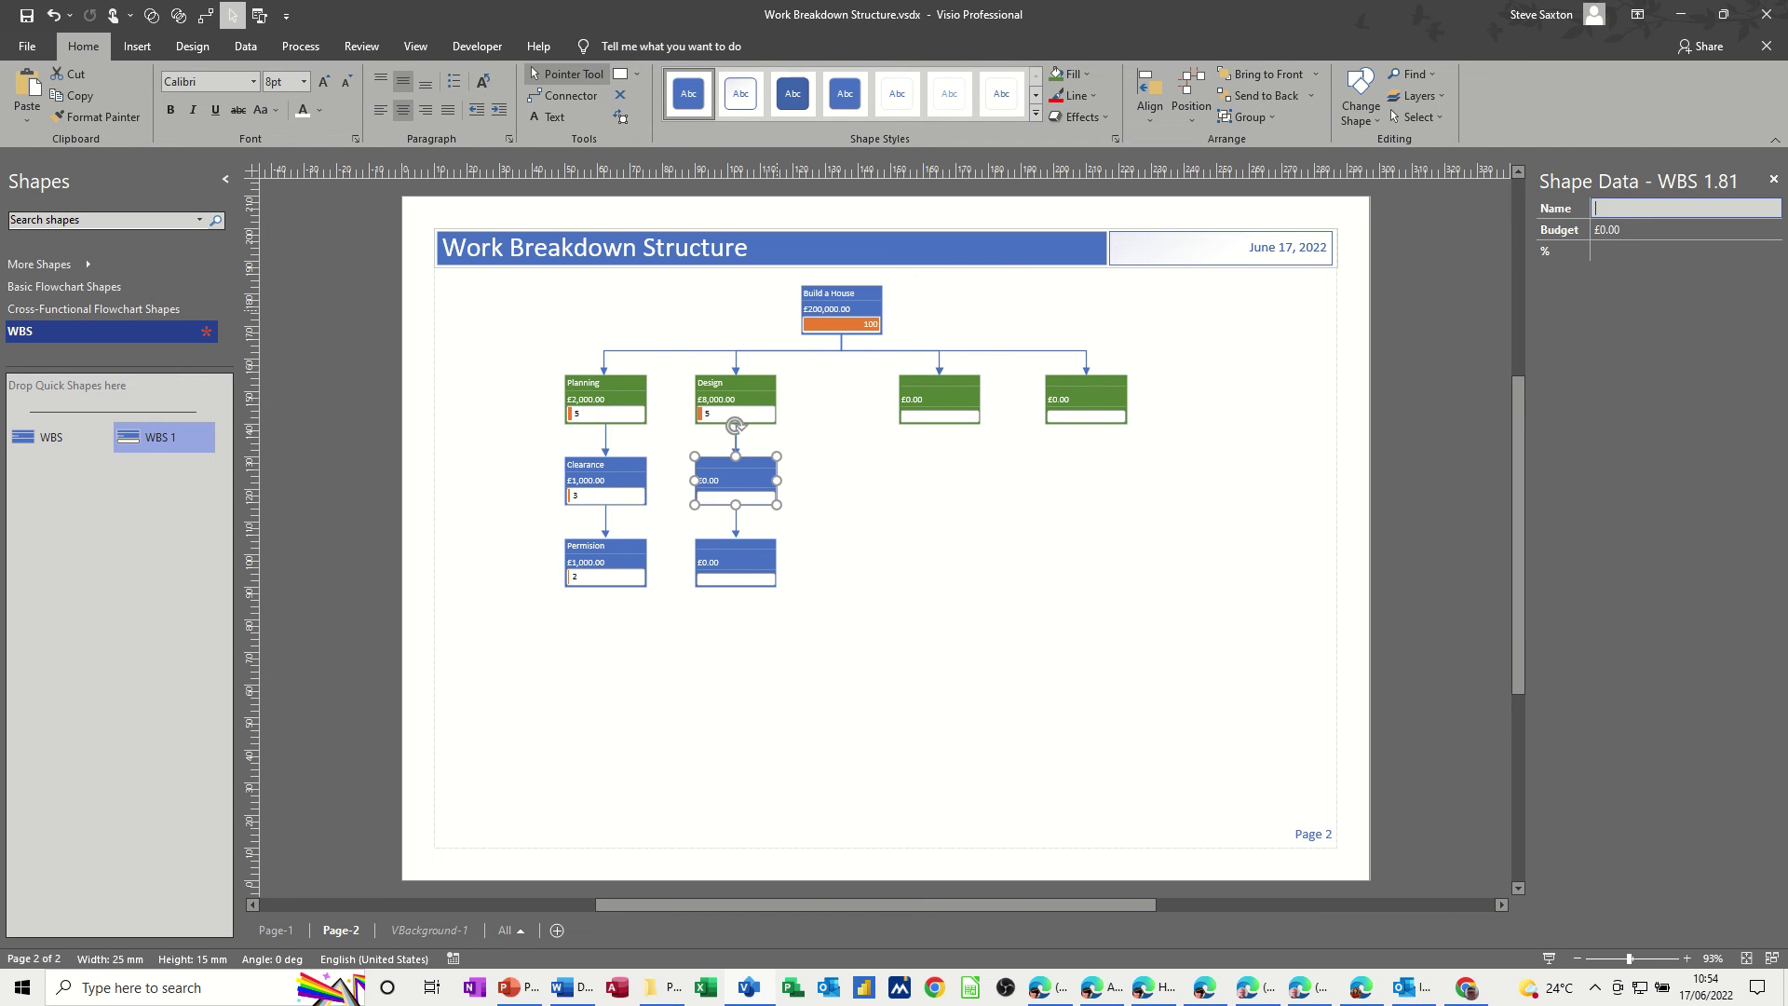
text(Site map)
key(Tab)
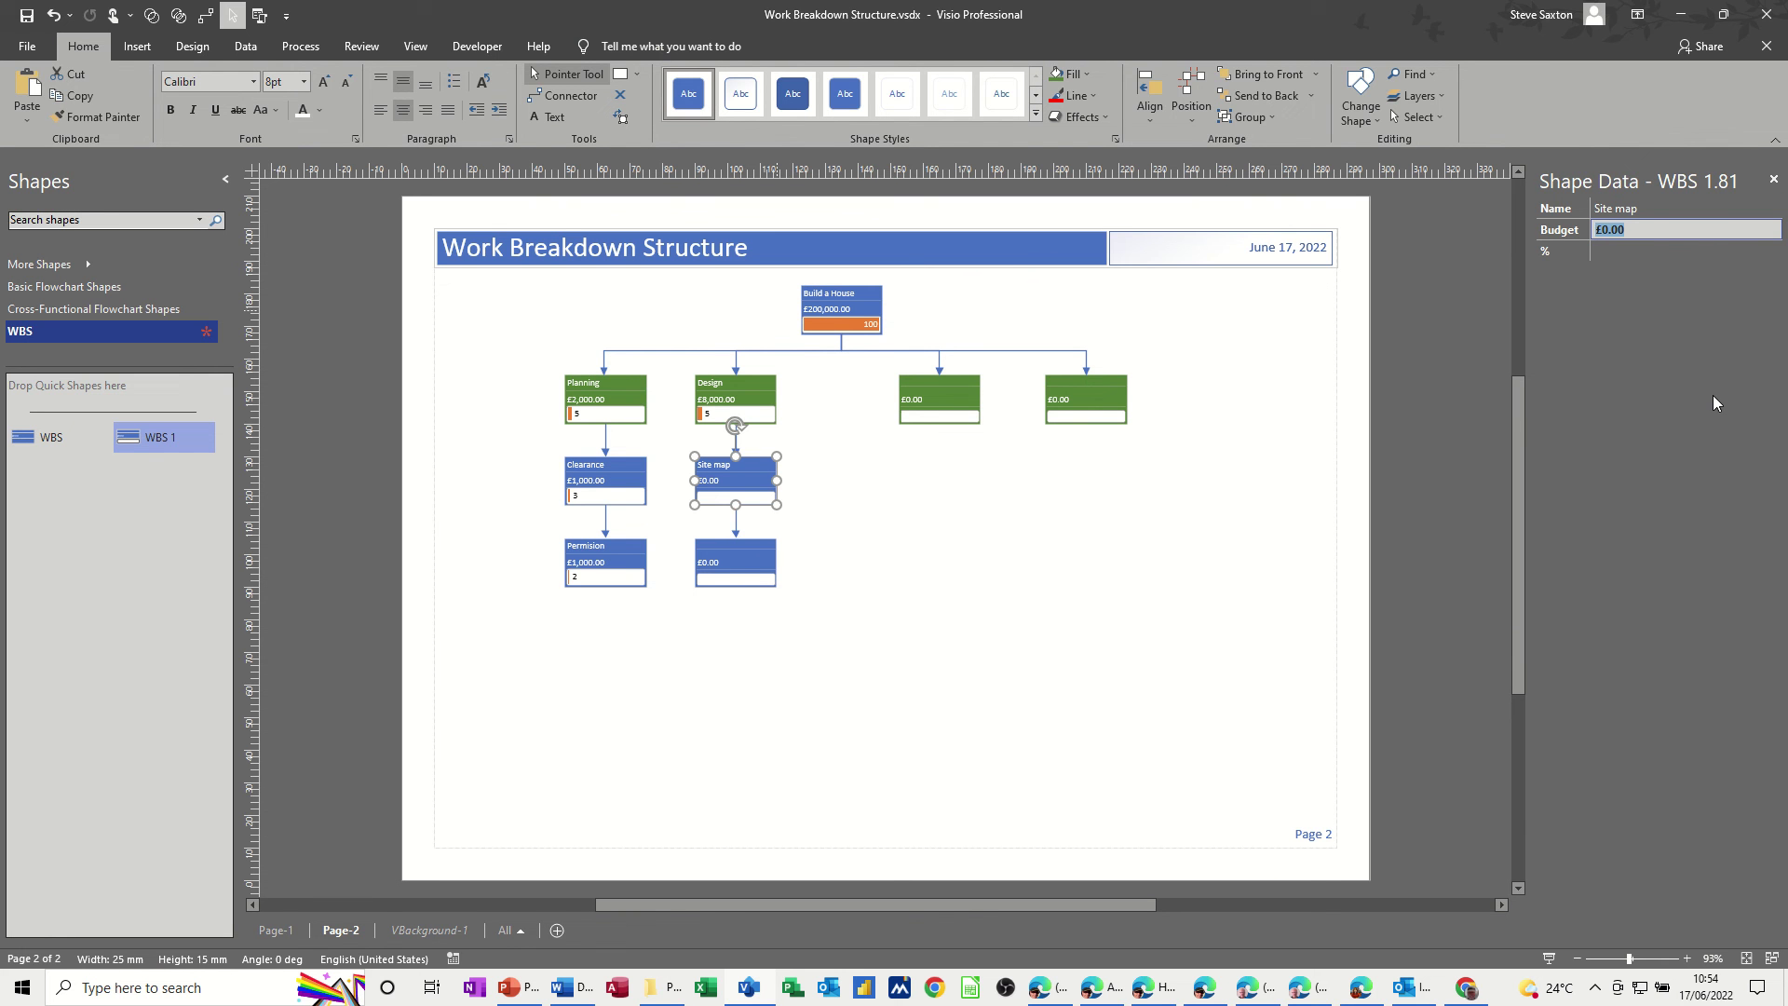
text(4000)
key(Tab)
text(2.5)
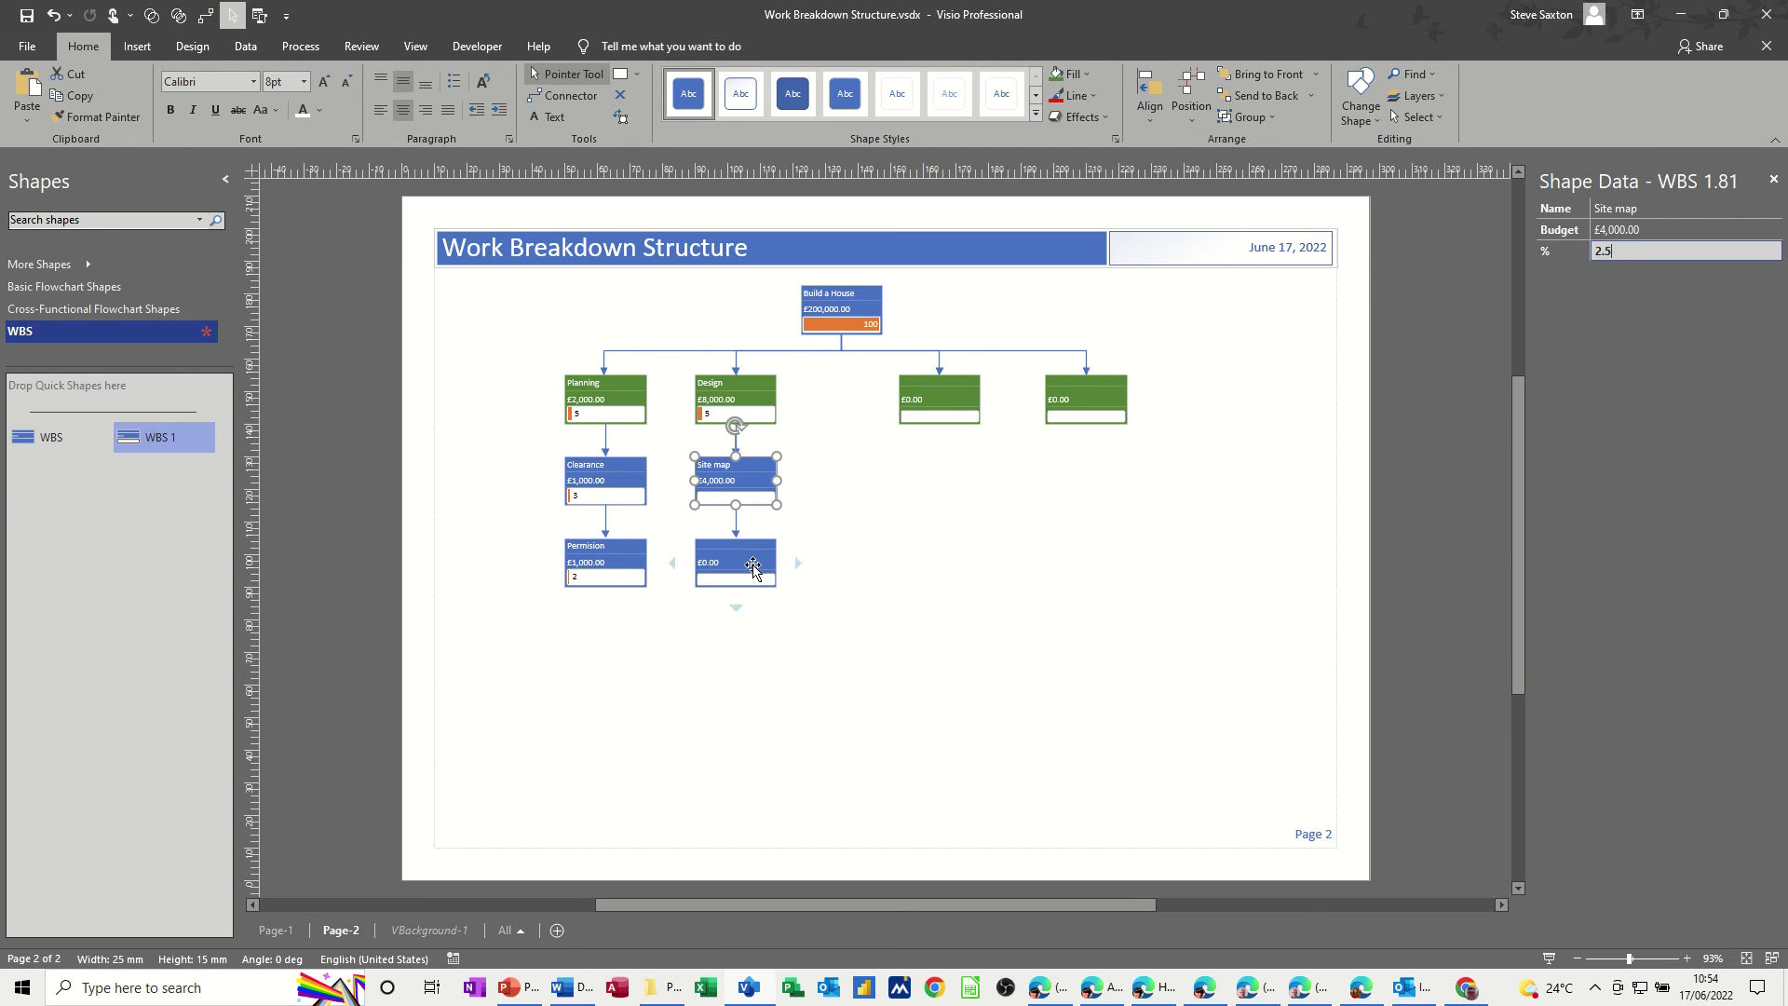
- Name the box below Site map Drawing with a £4,000 budget and 2.5% progress
click(765, 564)
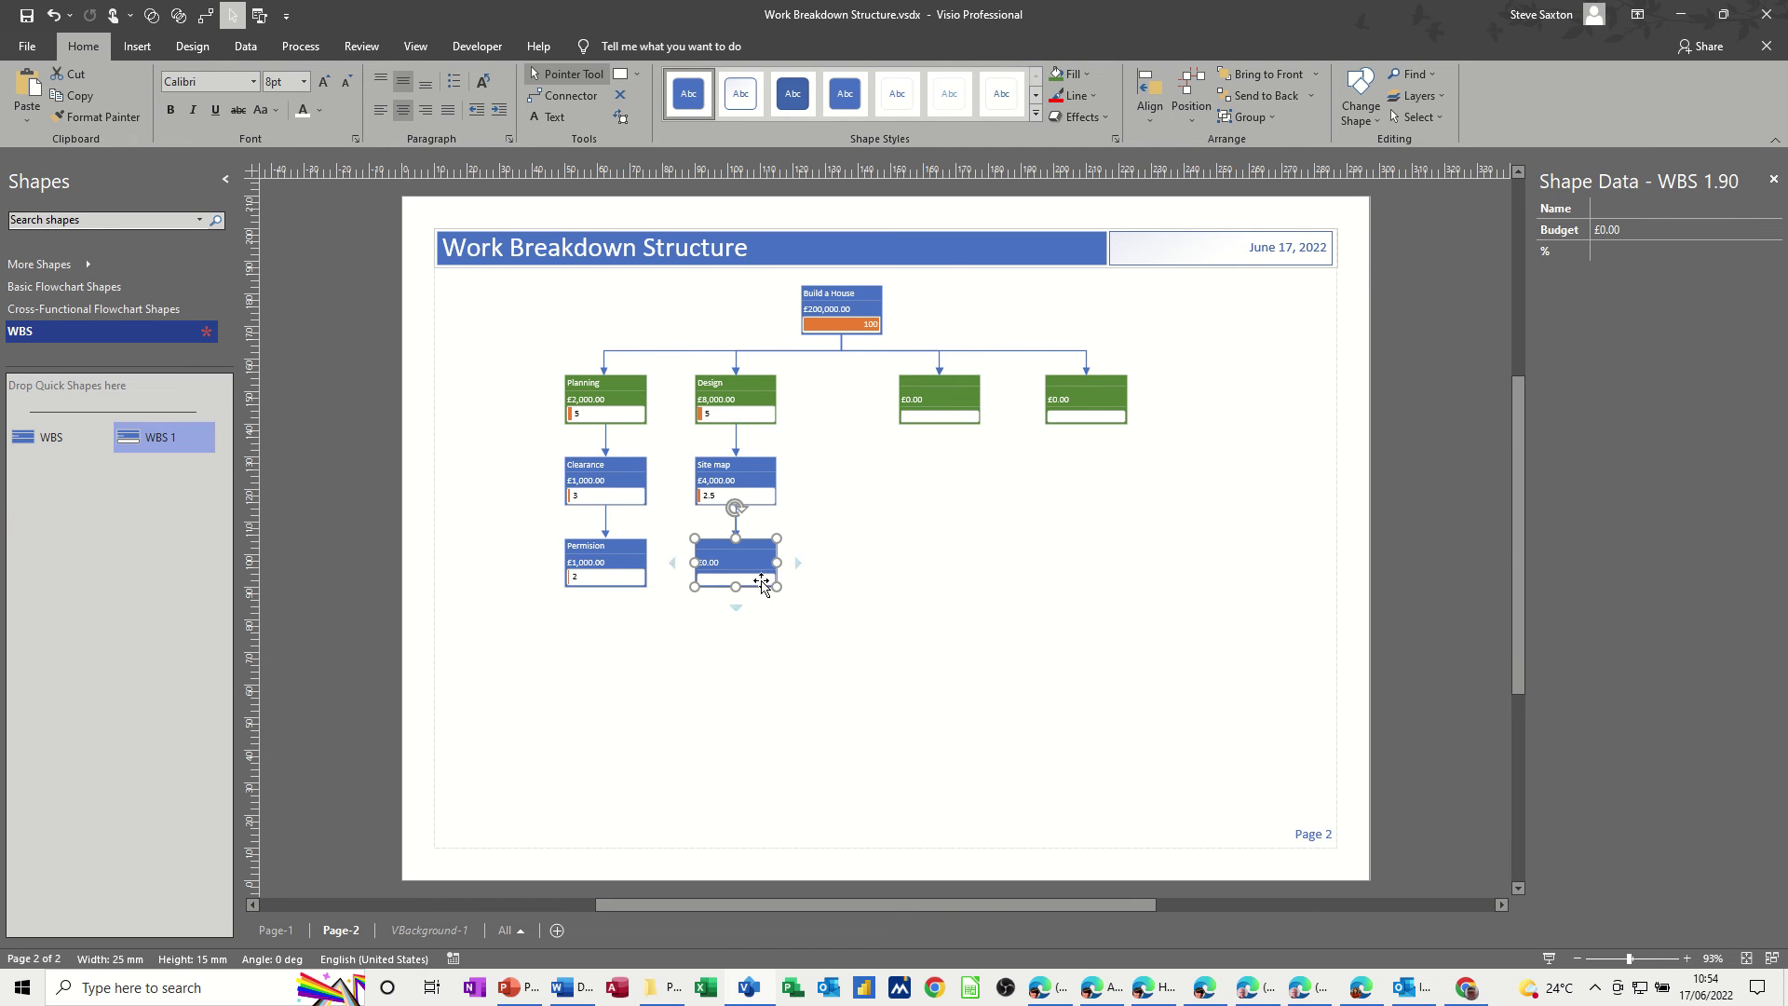
click(1624, 209)
text(Drawing)
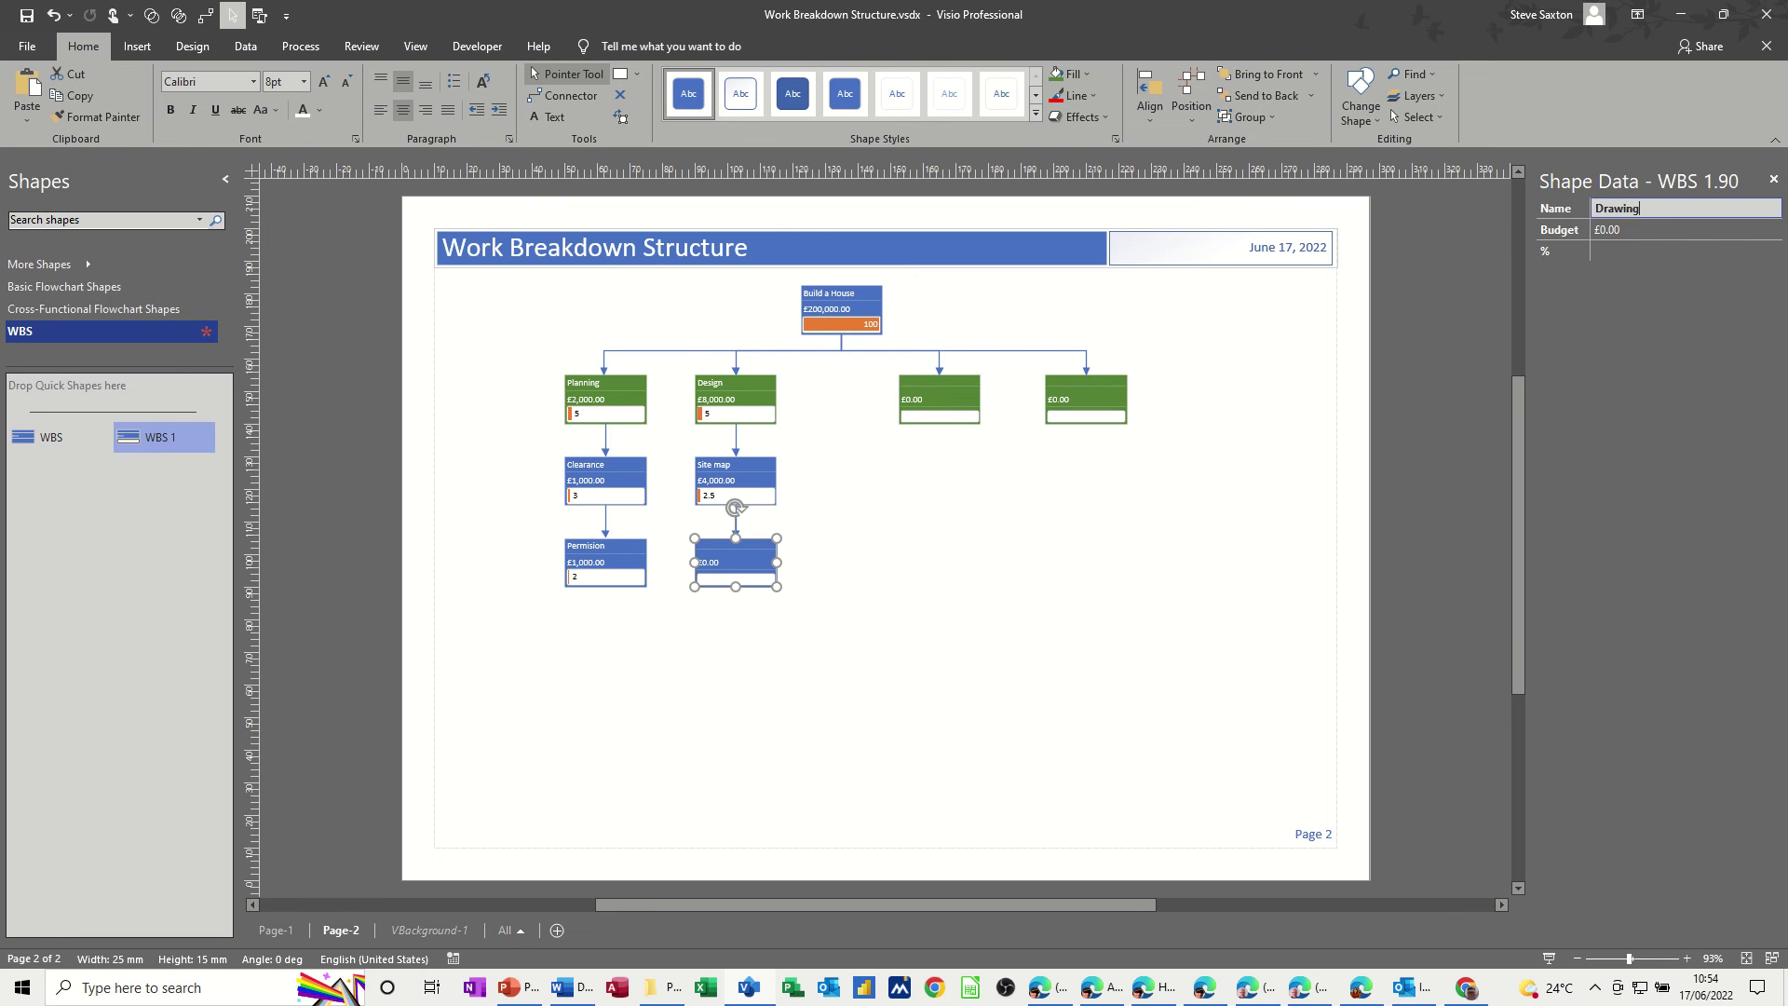
key(Tab)
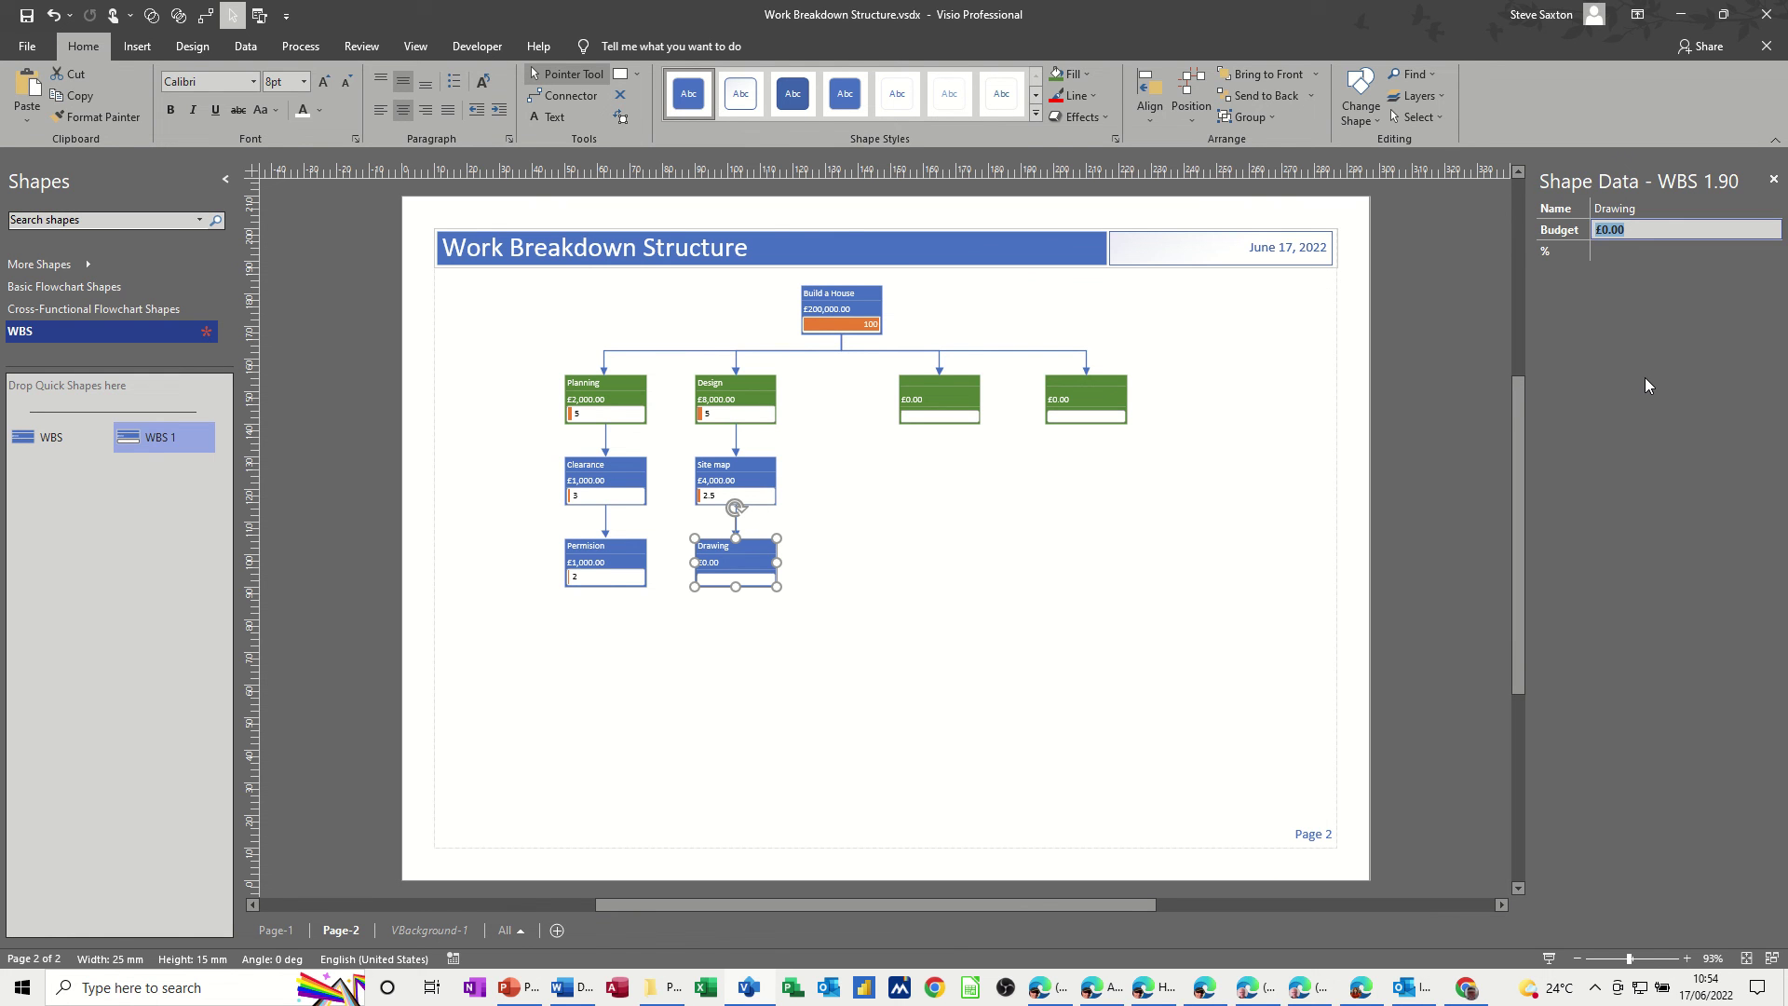
text(4000)
key(Tab)
text(2.)
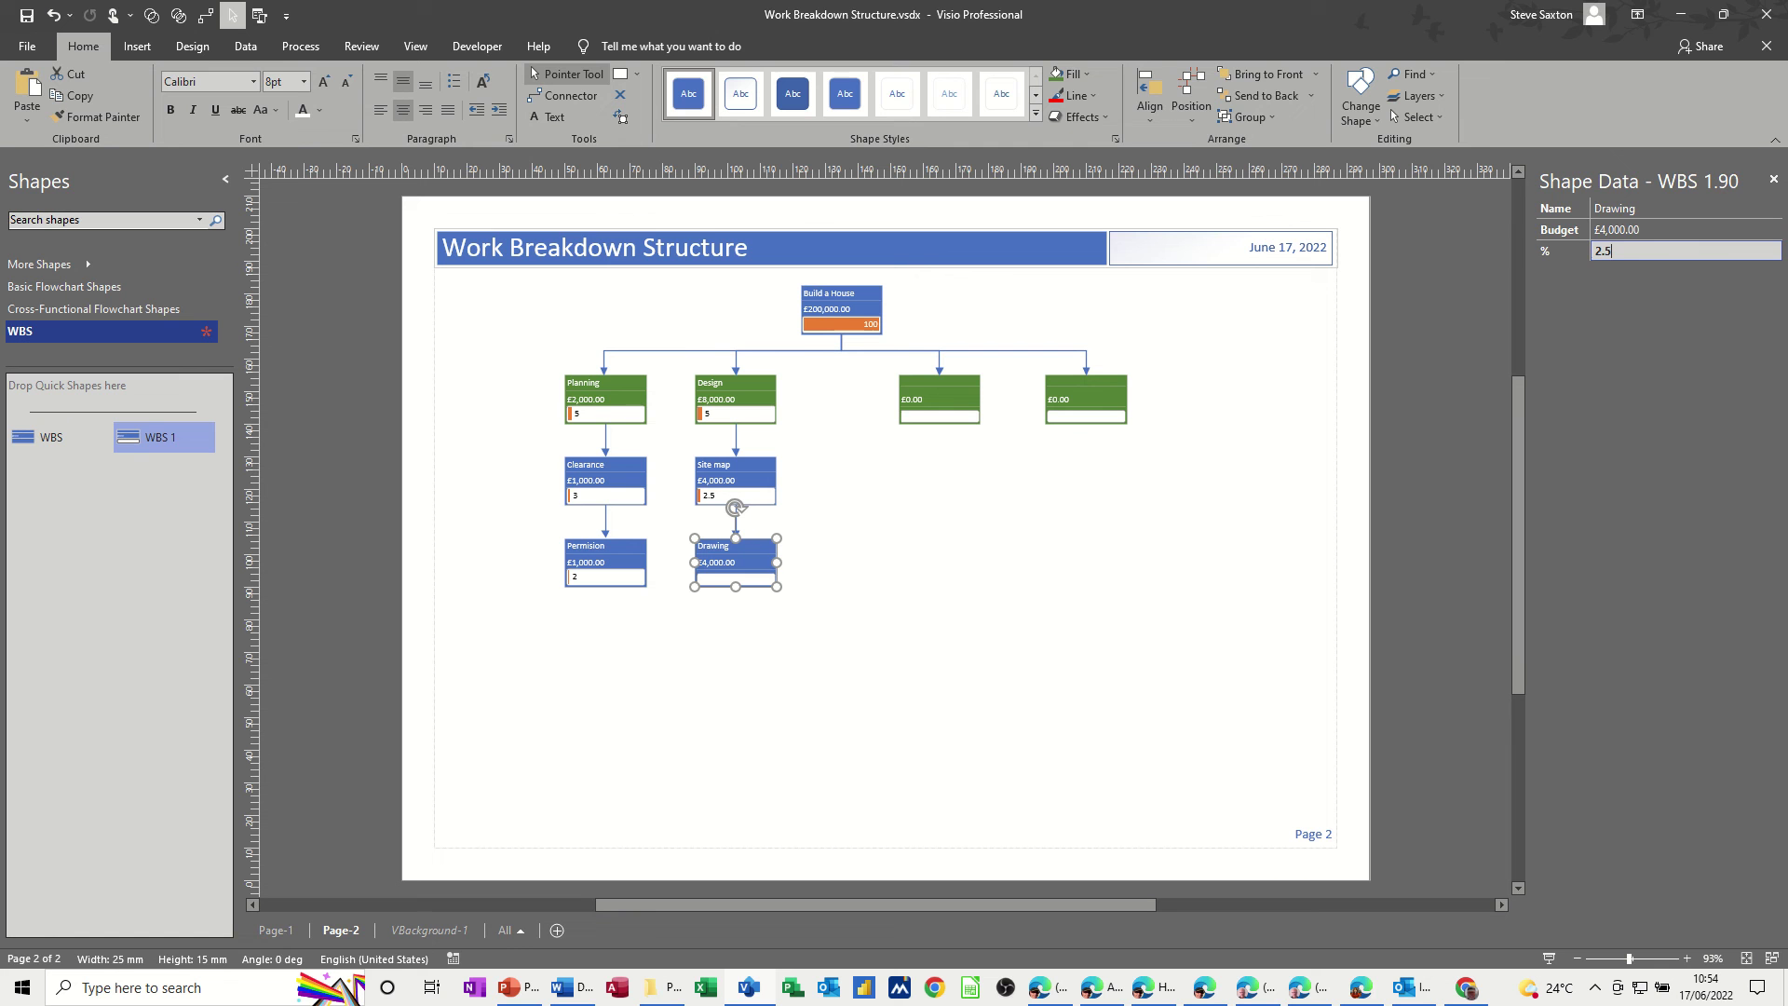
text(5)
click(852, 583)
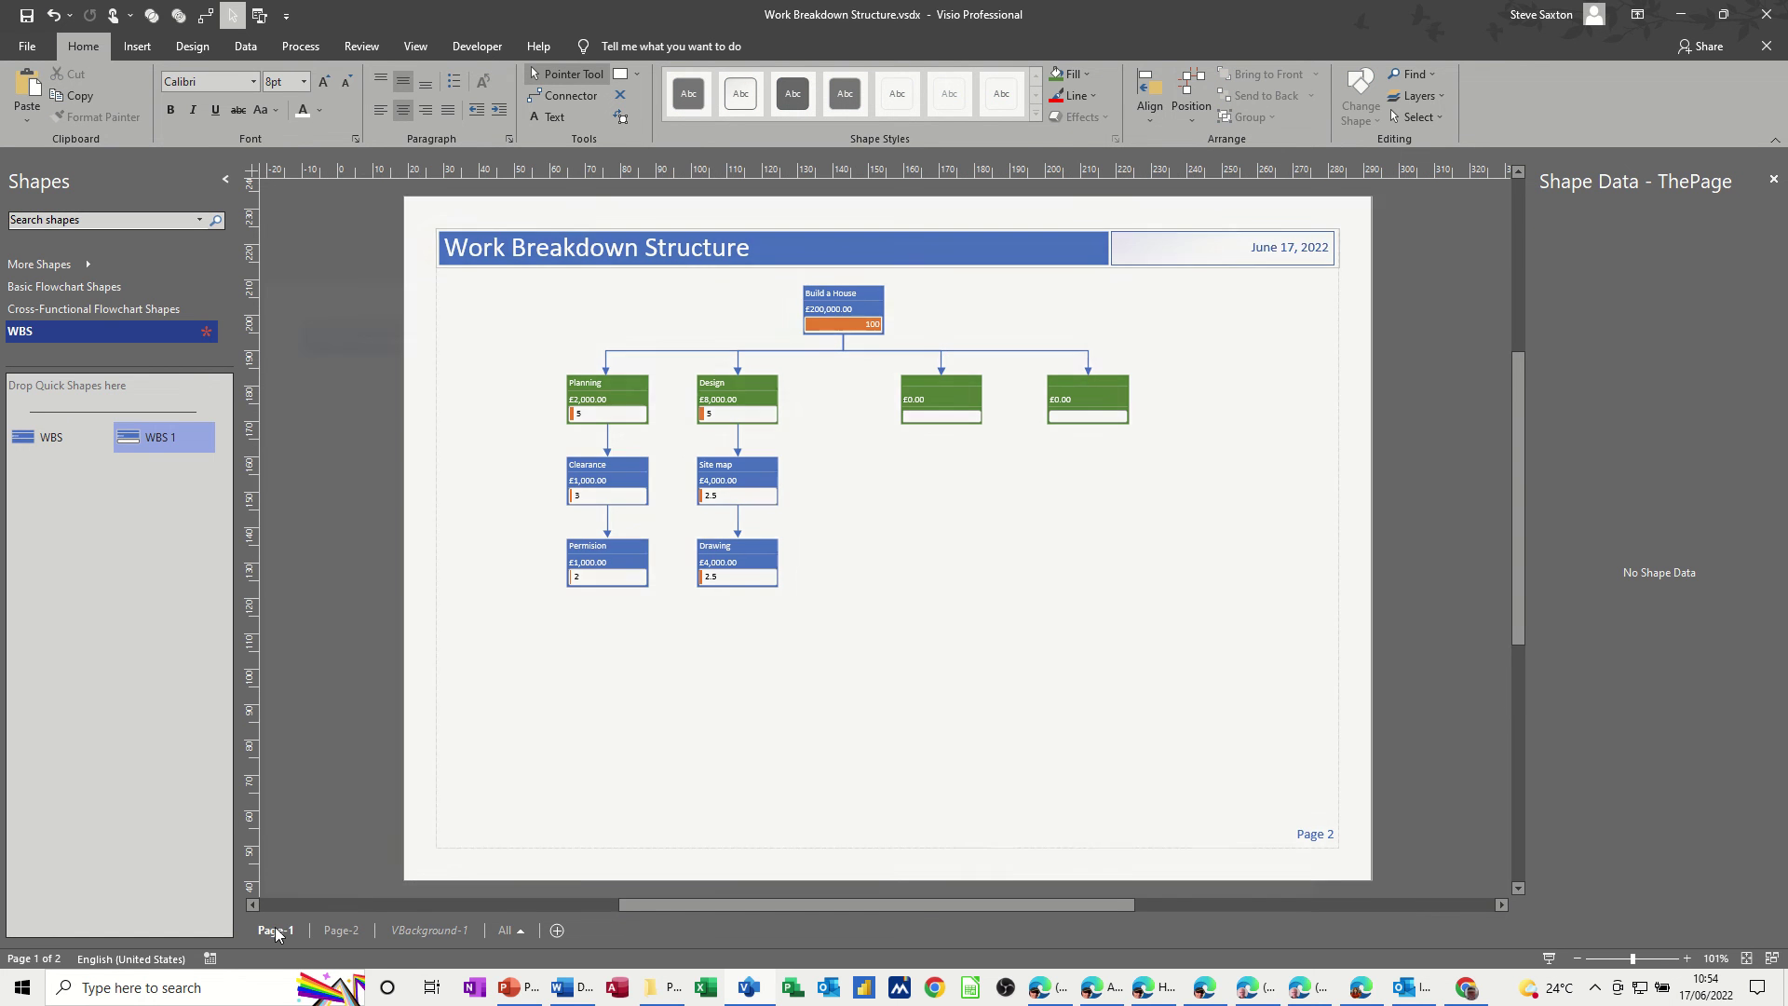
- Checking Page-1 for reference, name the third green phase box Fabrication
click(276, 929)
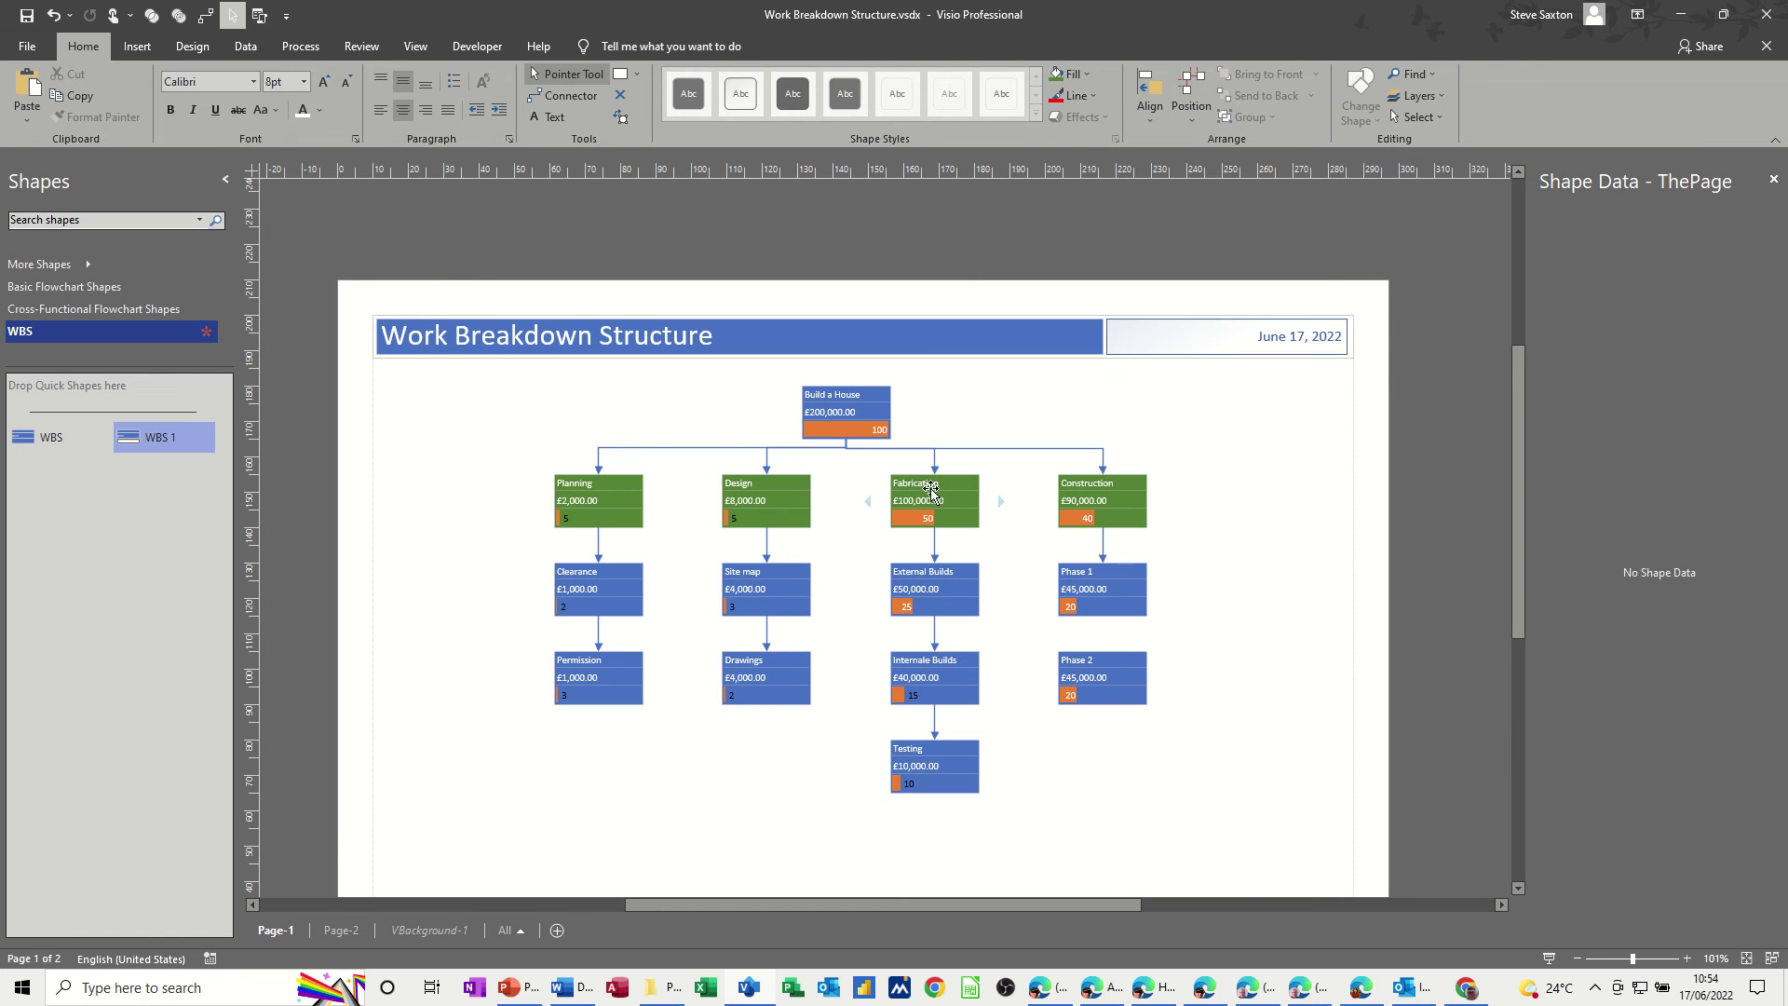
click(341, 929)
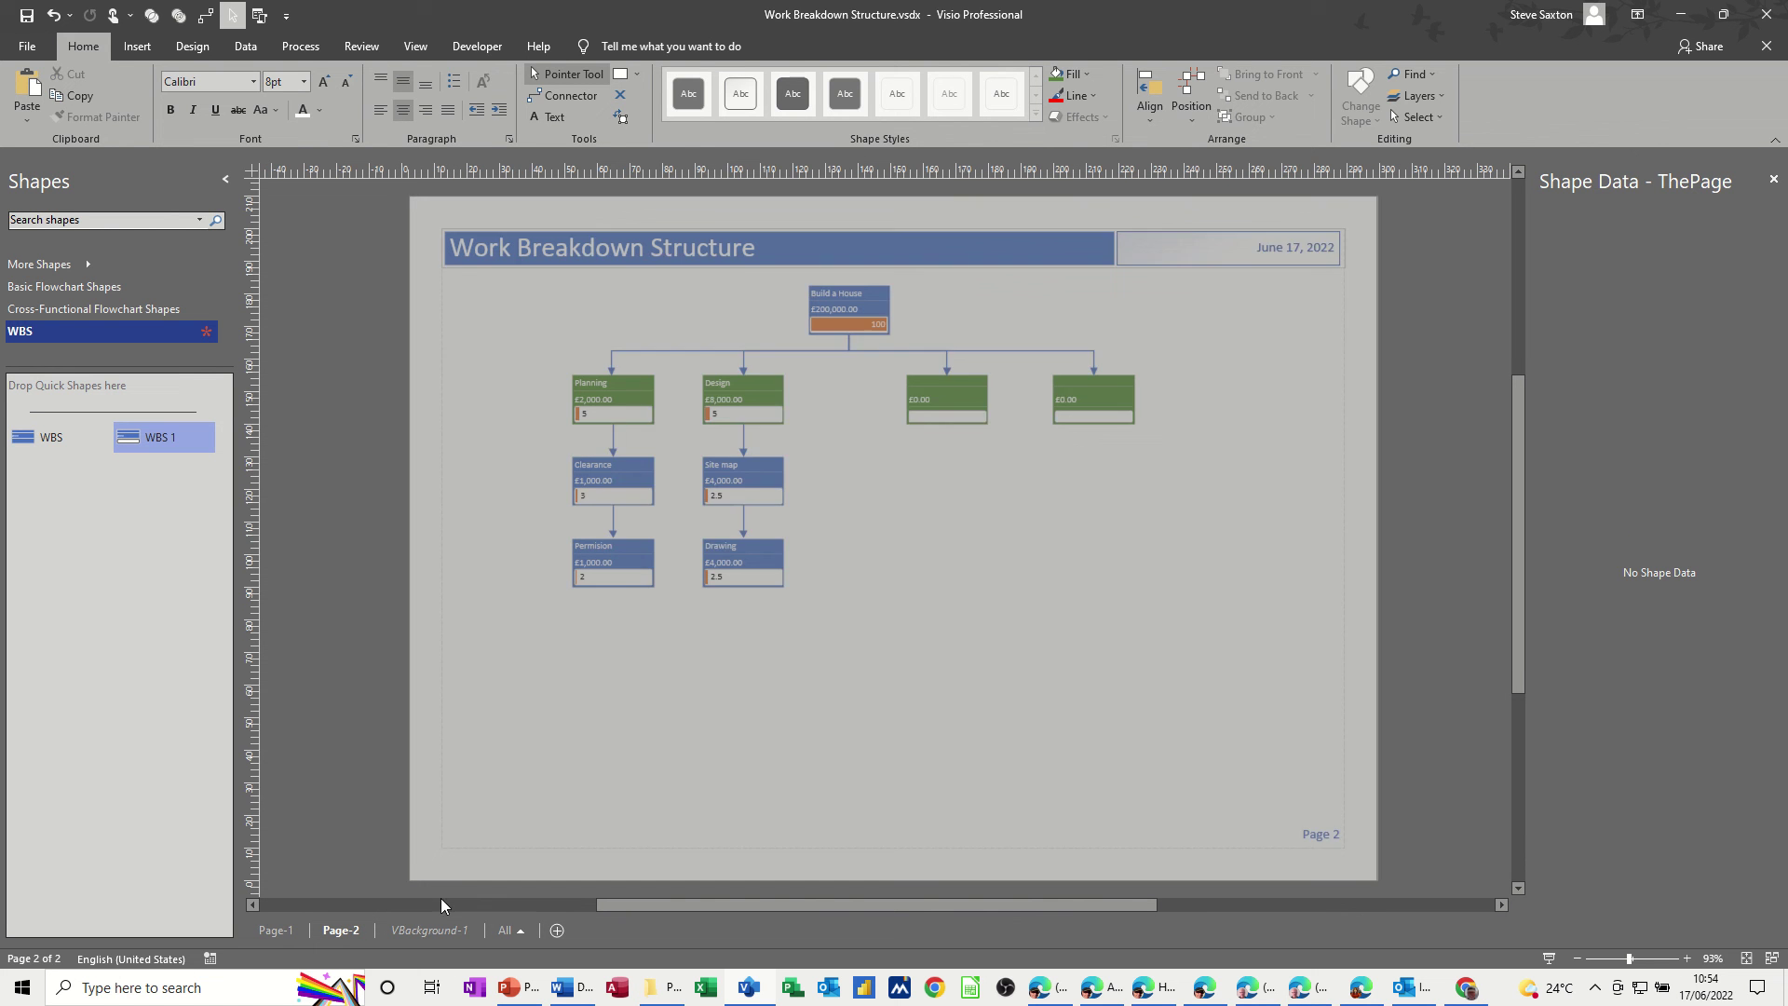
click(939, 365)
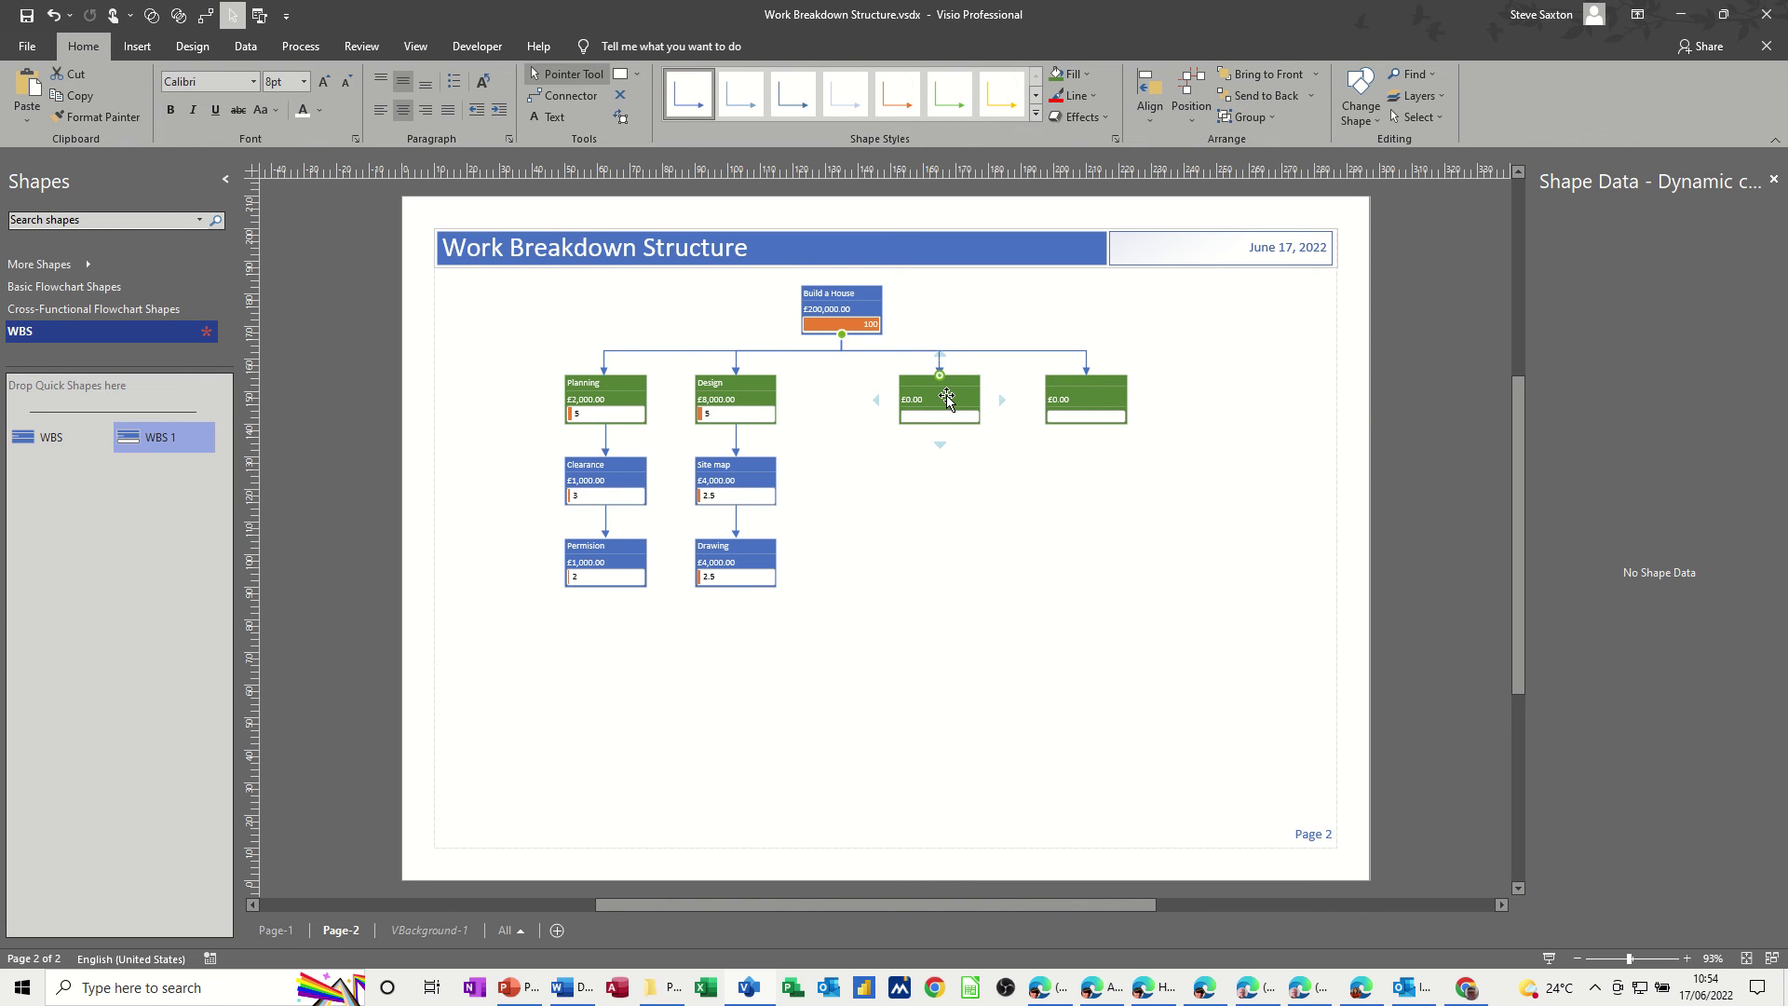
click(943, 397)
click(1615, 207)
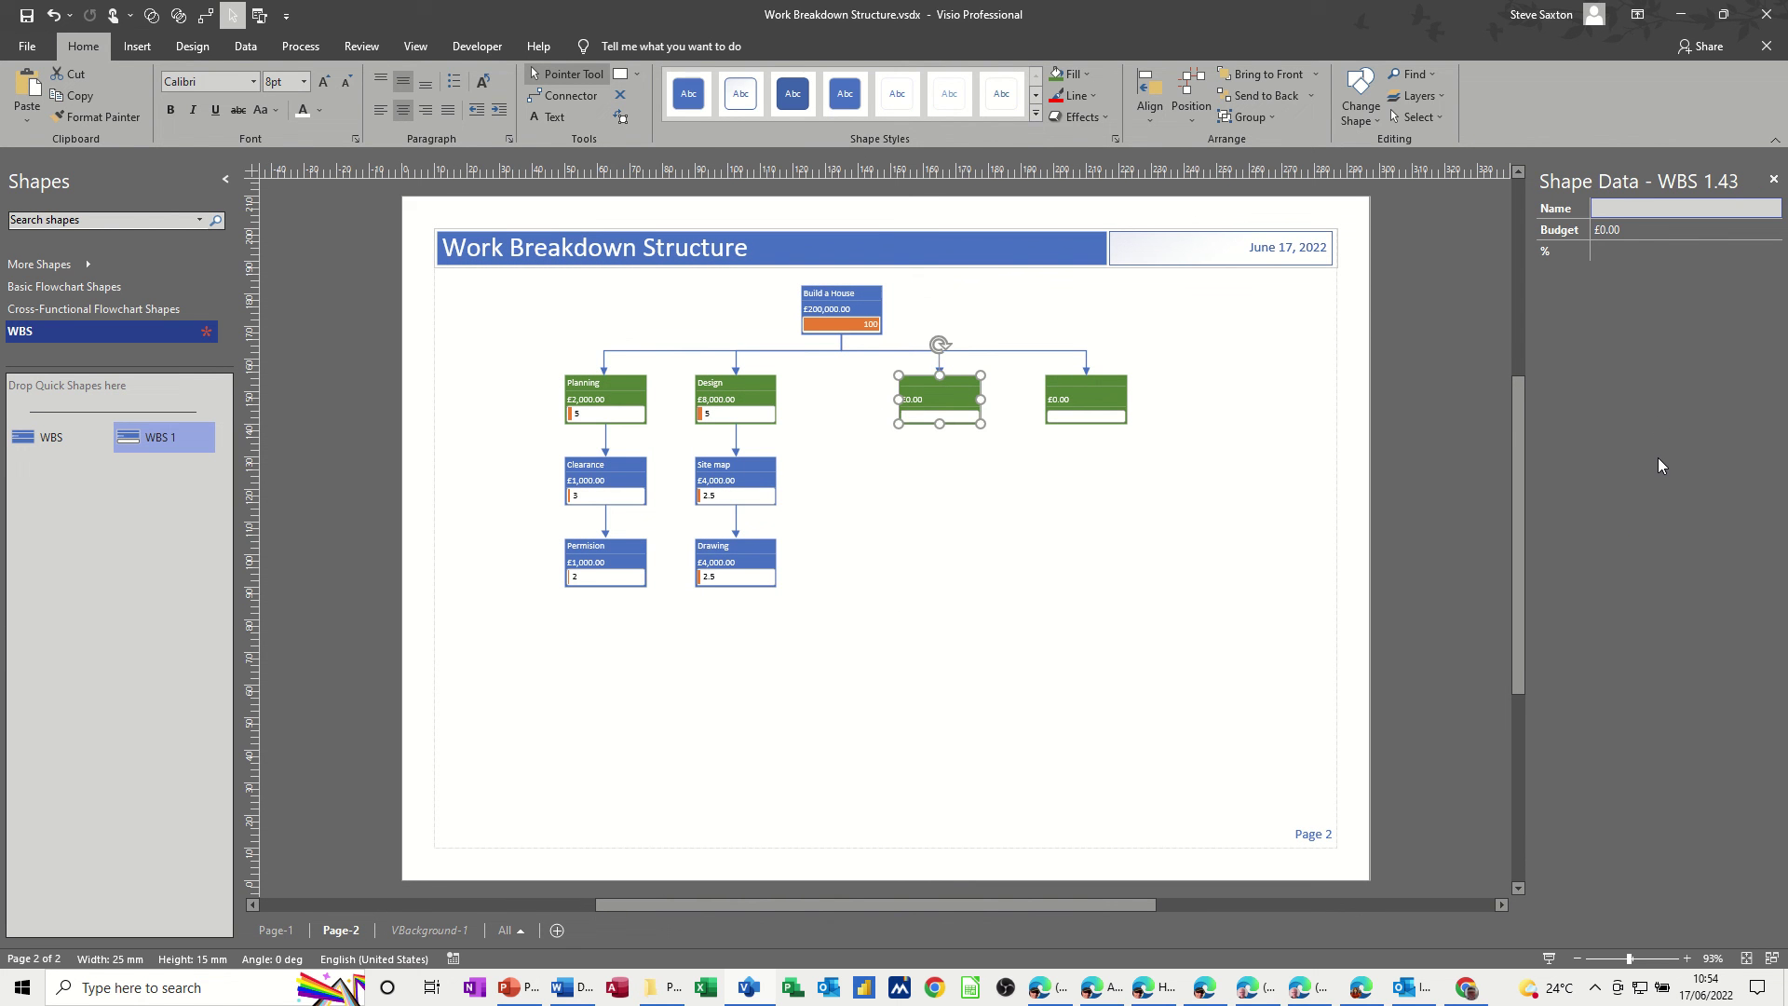
text(Fabrication)
click(1125, 395)
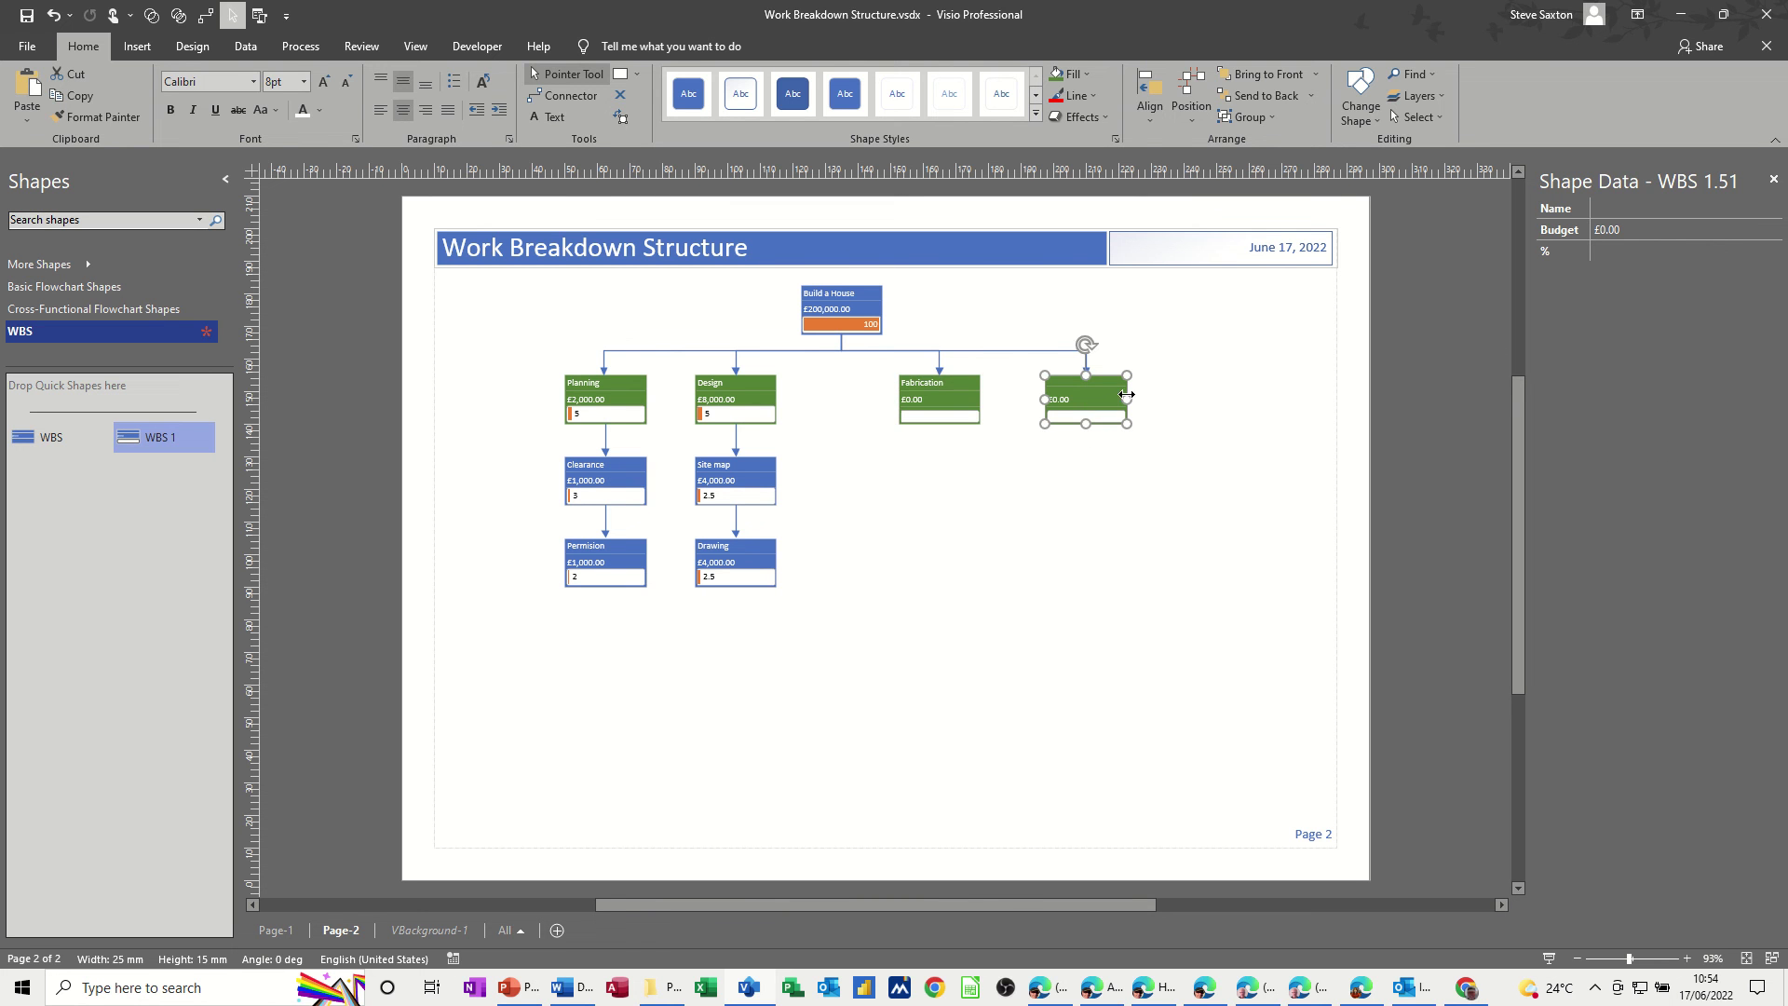
- Name the fourth green phase box Contruction
click(1641, 204)
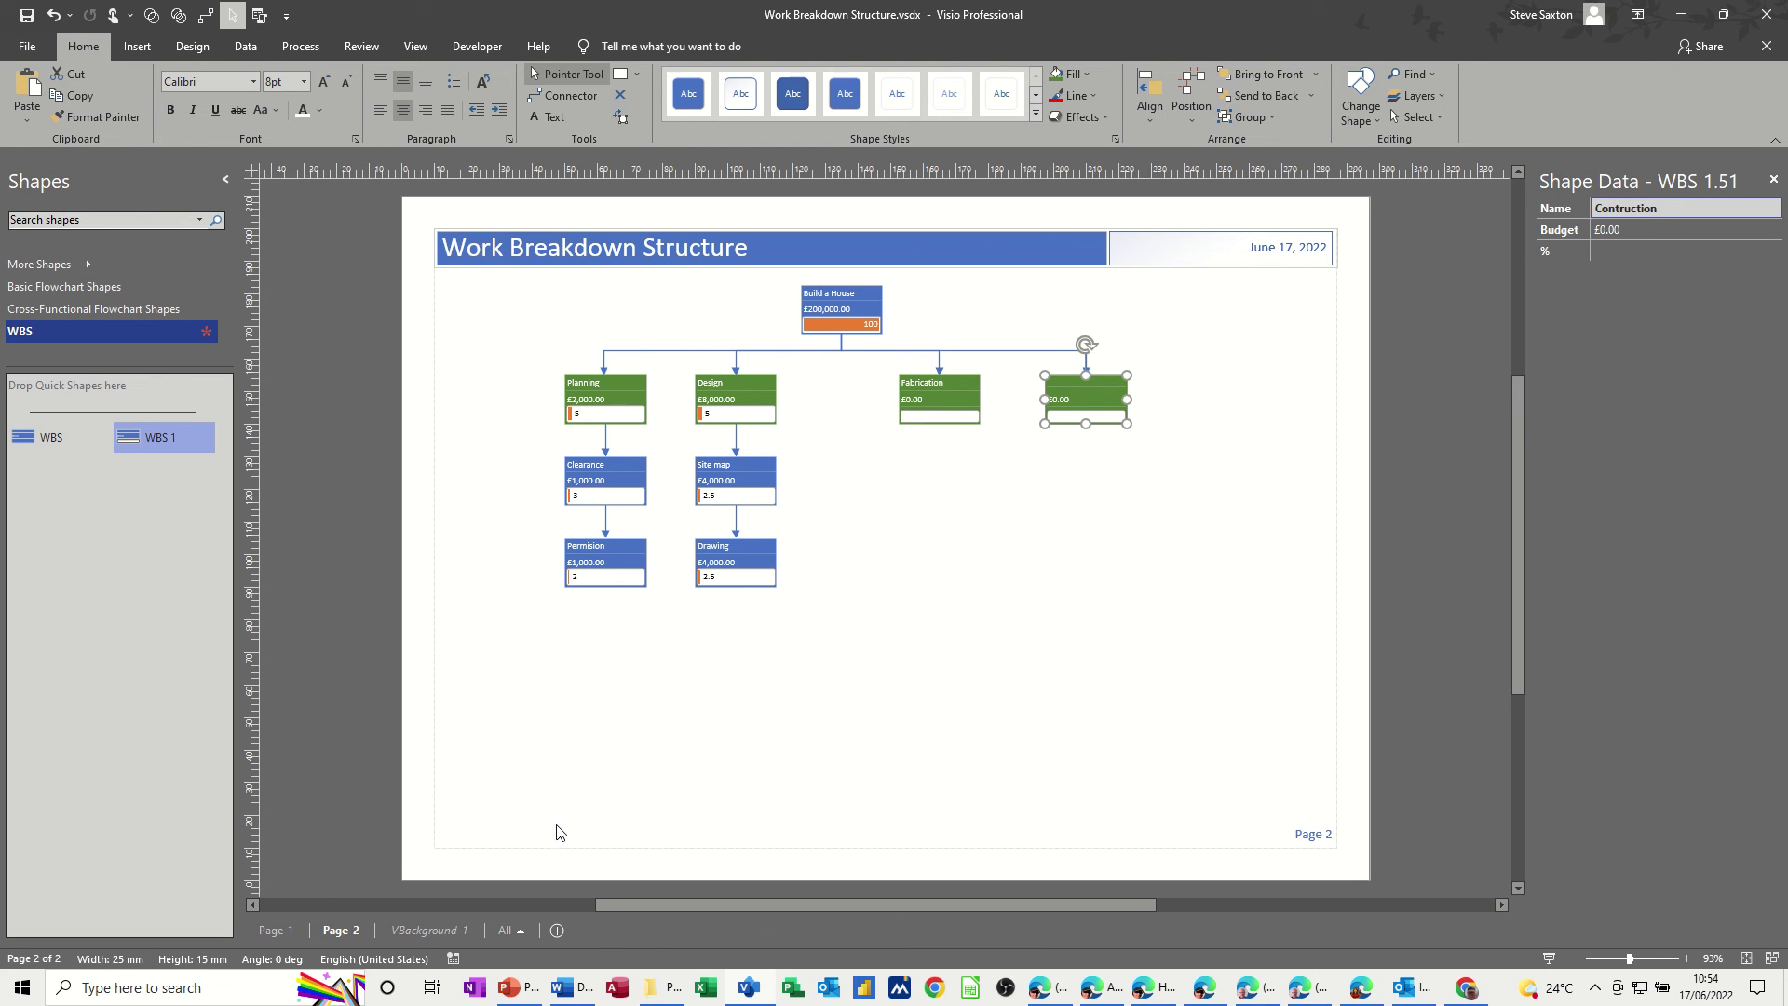
click(280, 929)
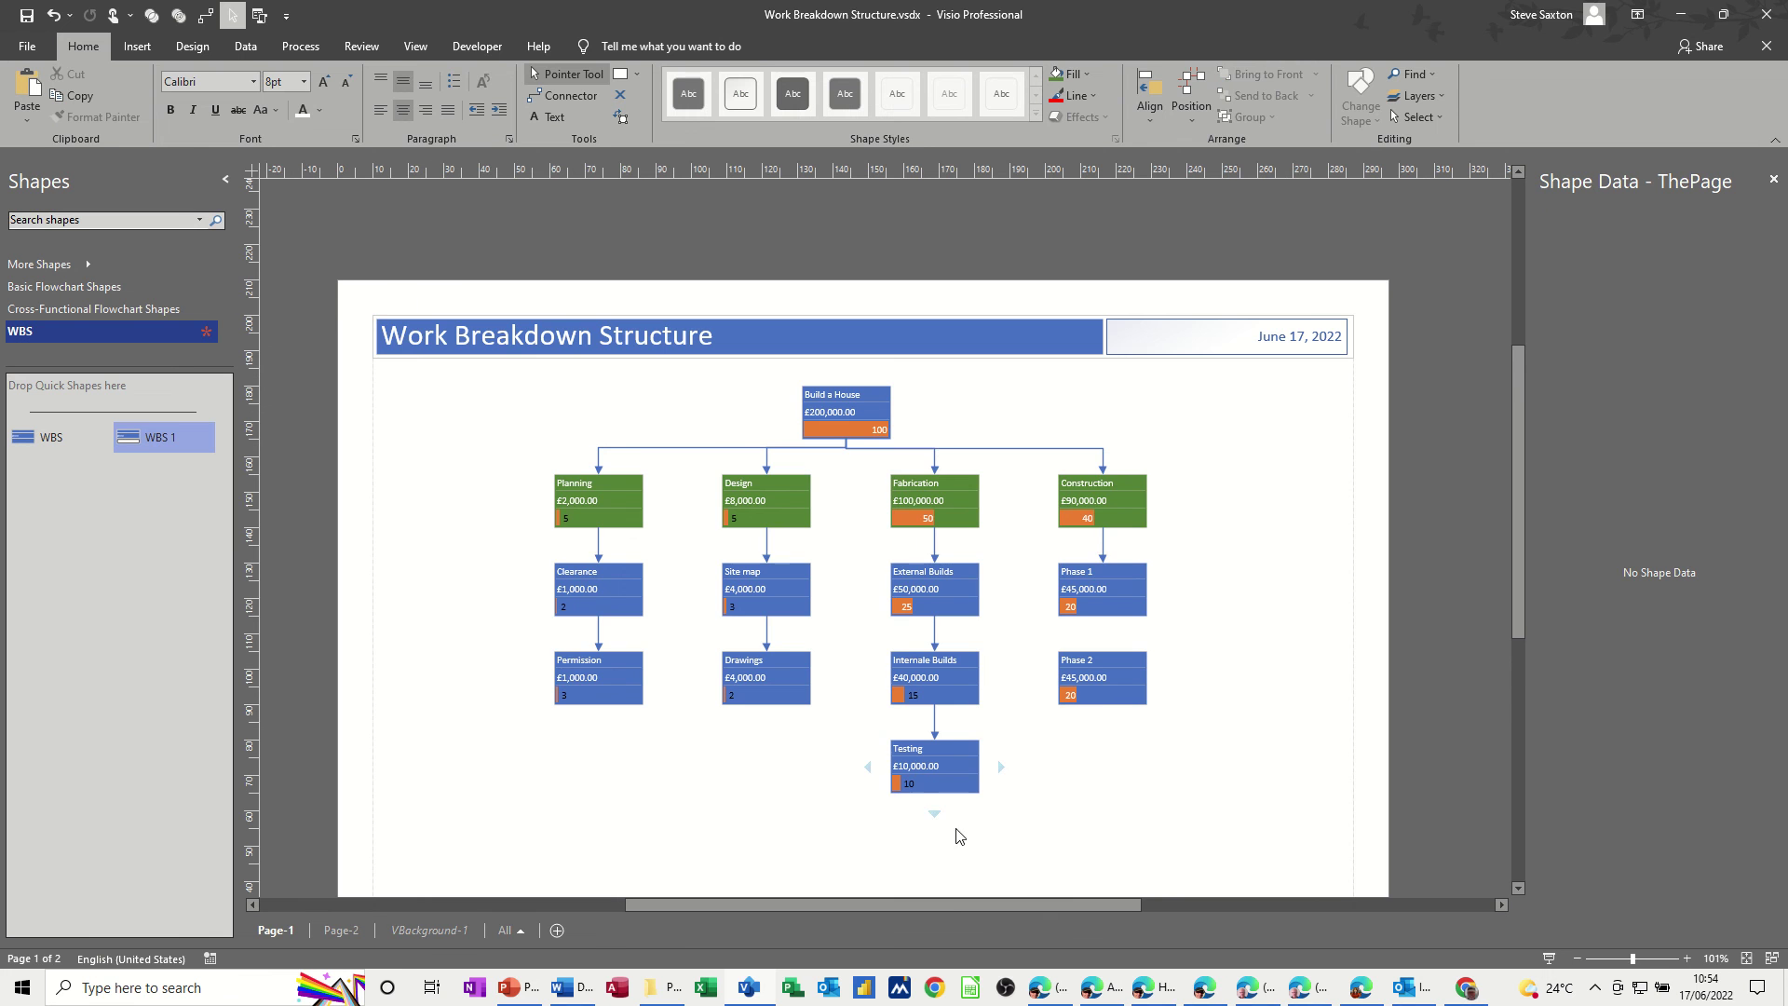
click(341, 930)
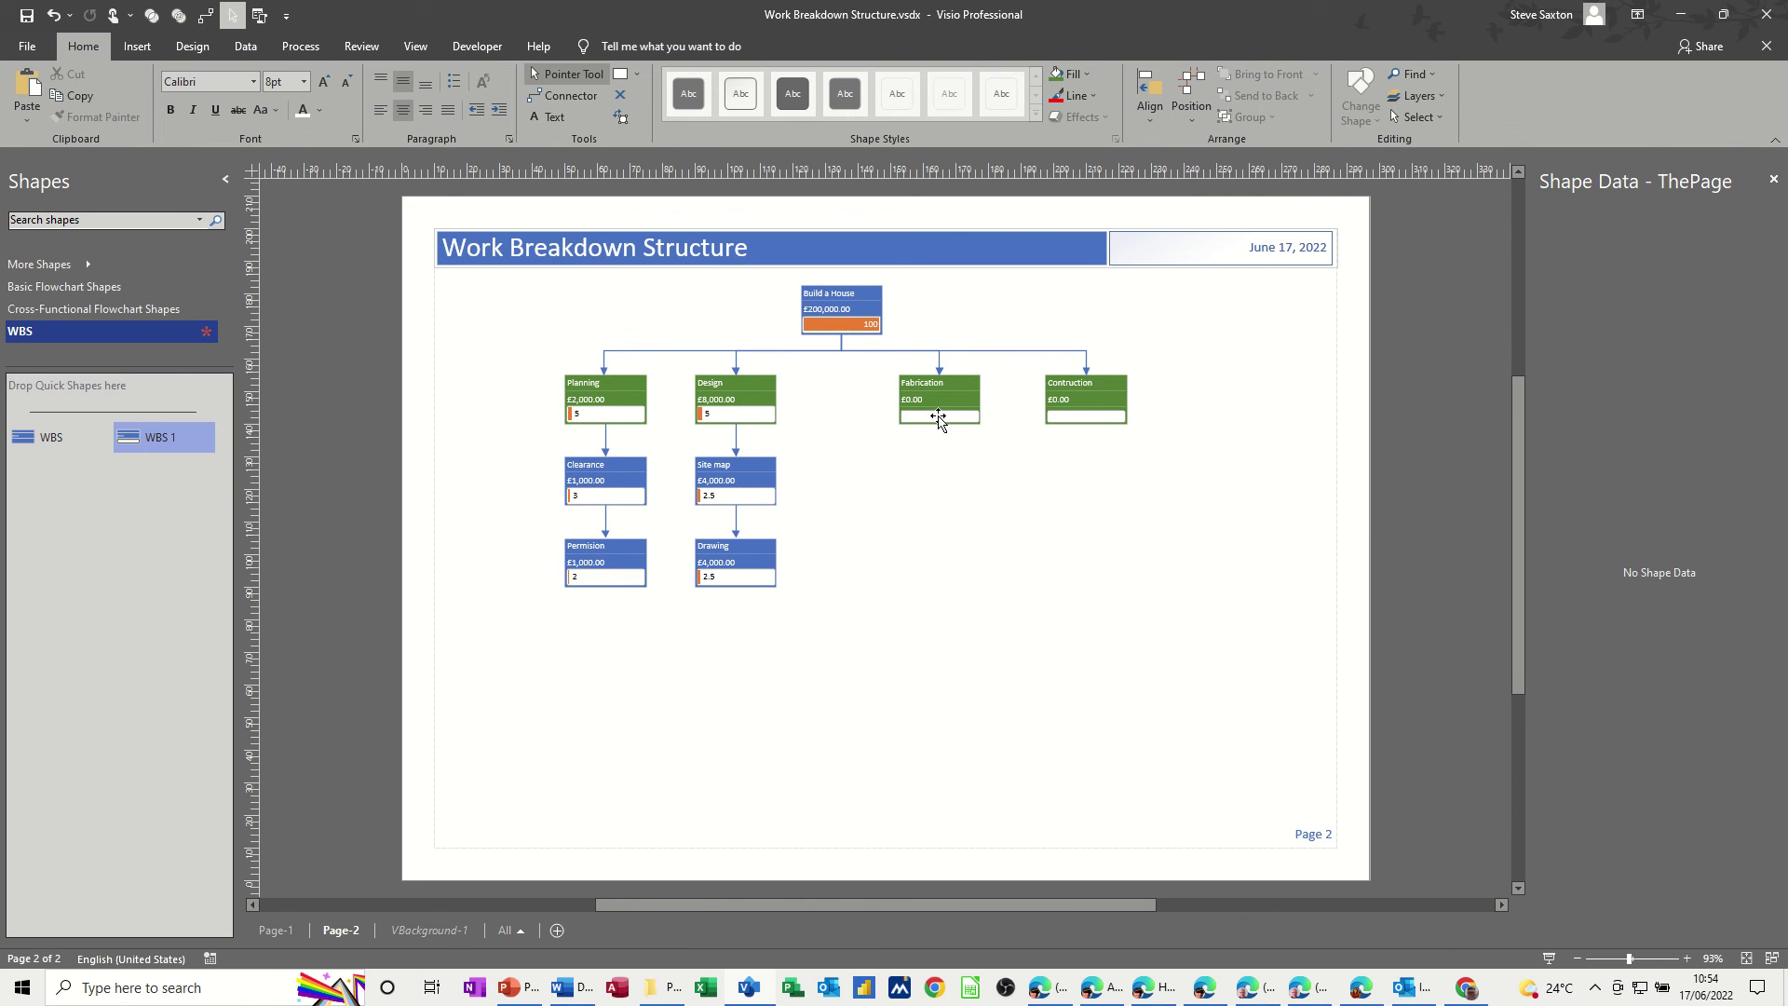
- Add a chain of three connected WBS boxes below Fabrication
click(938, 413)
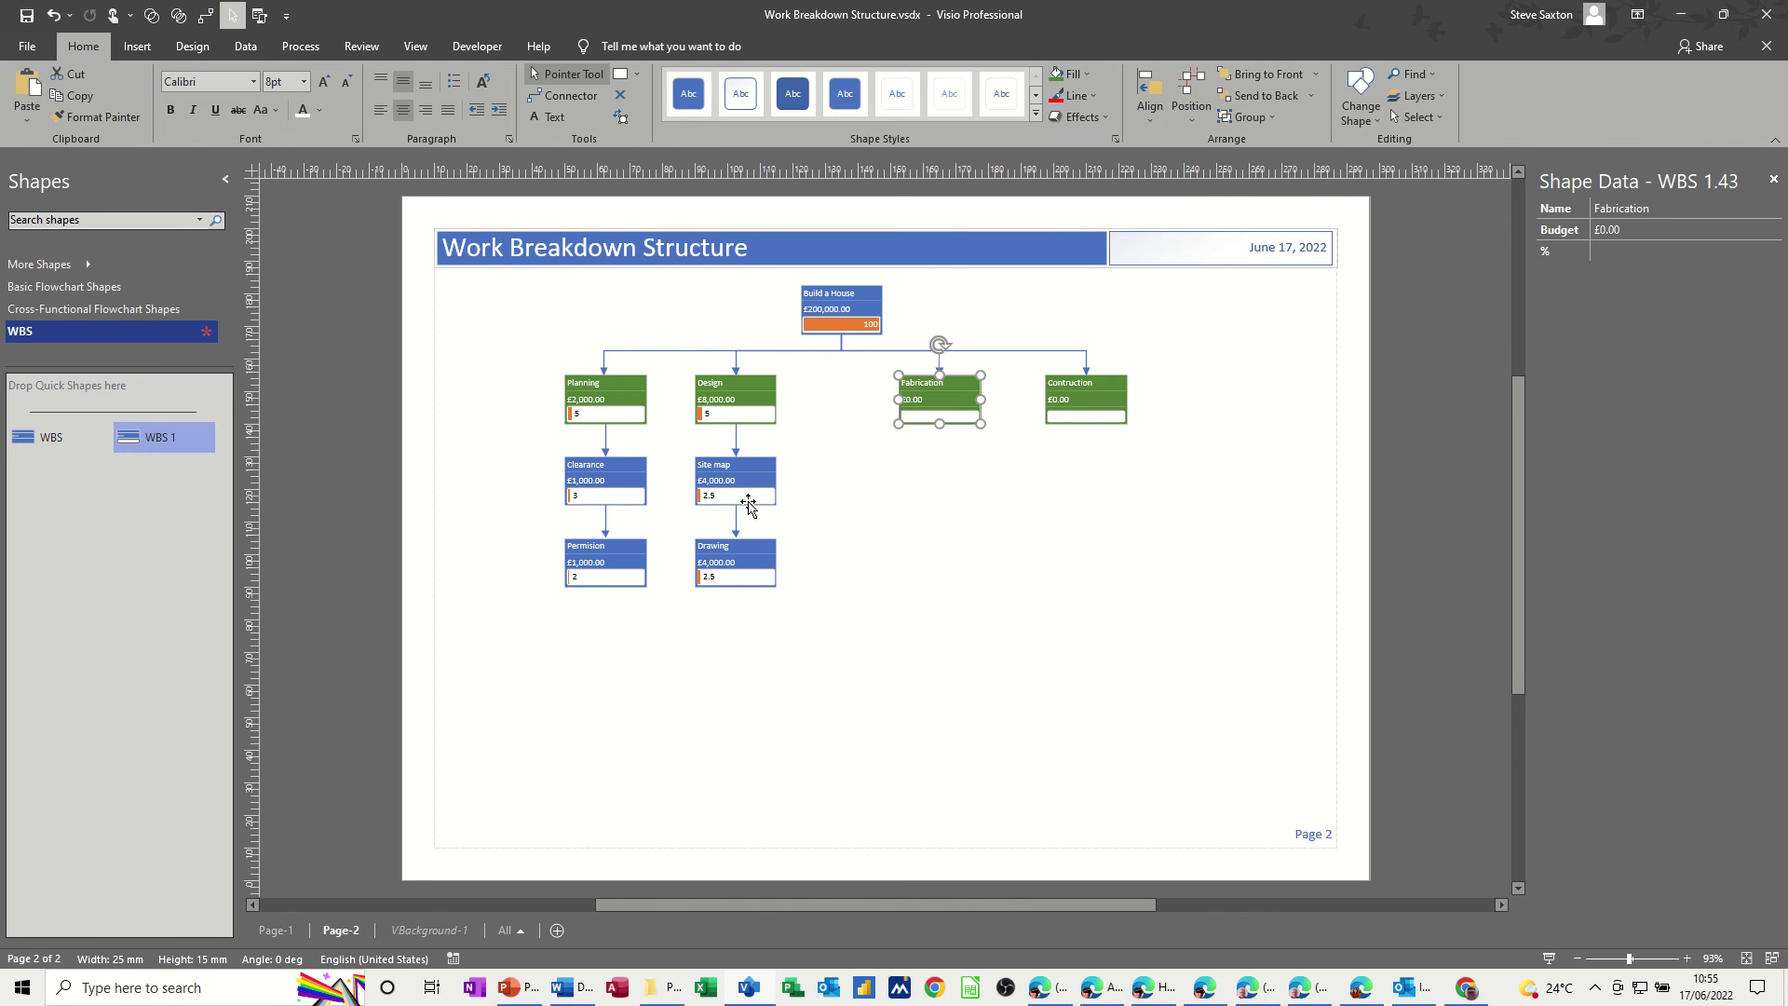
click(562, 97)
drag(164, 428, 941, 479)
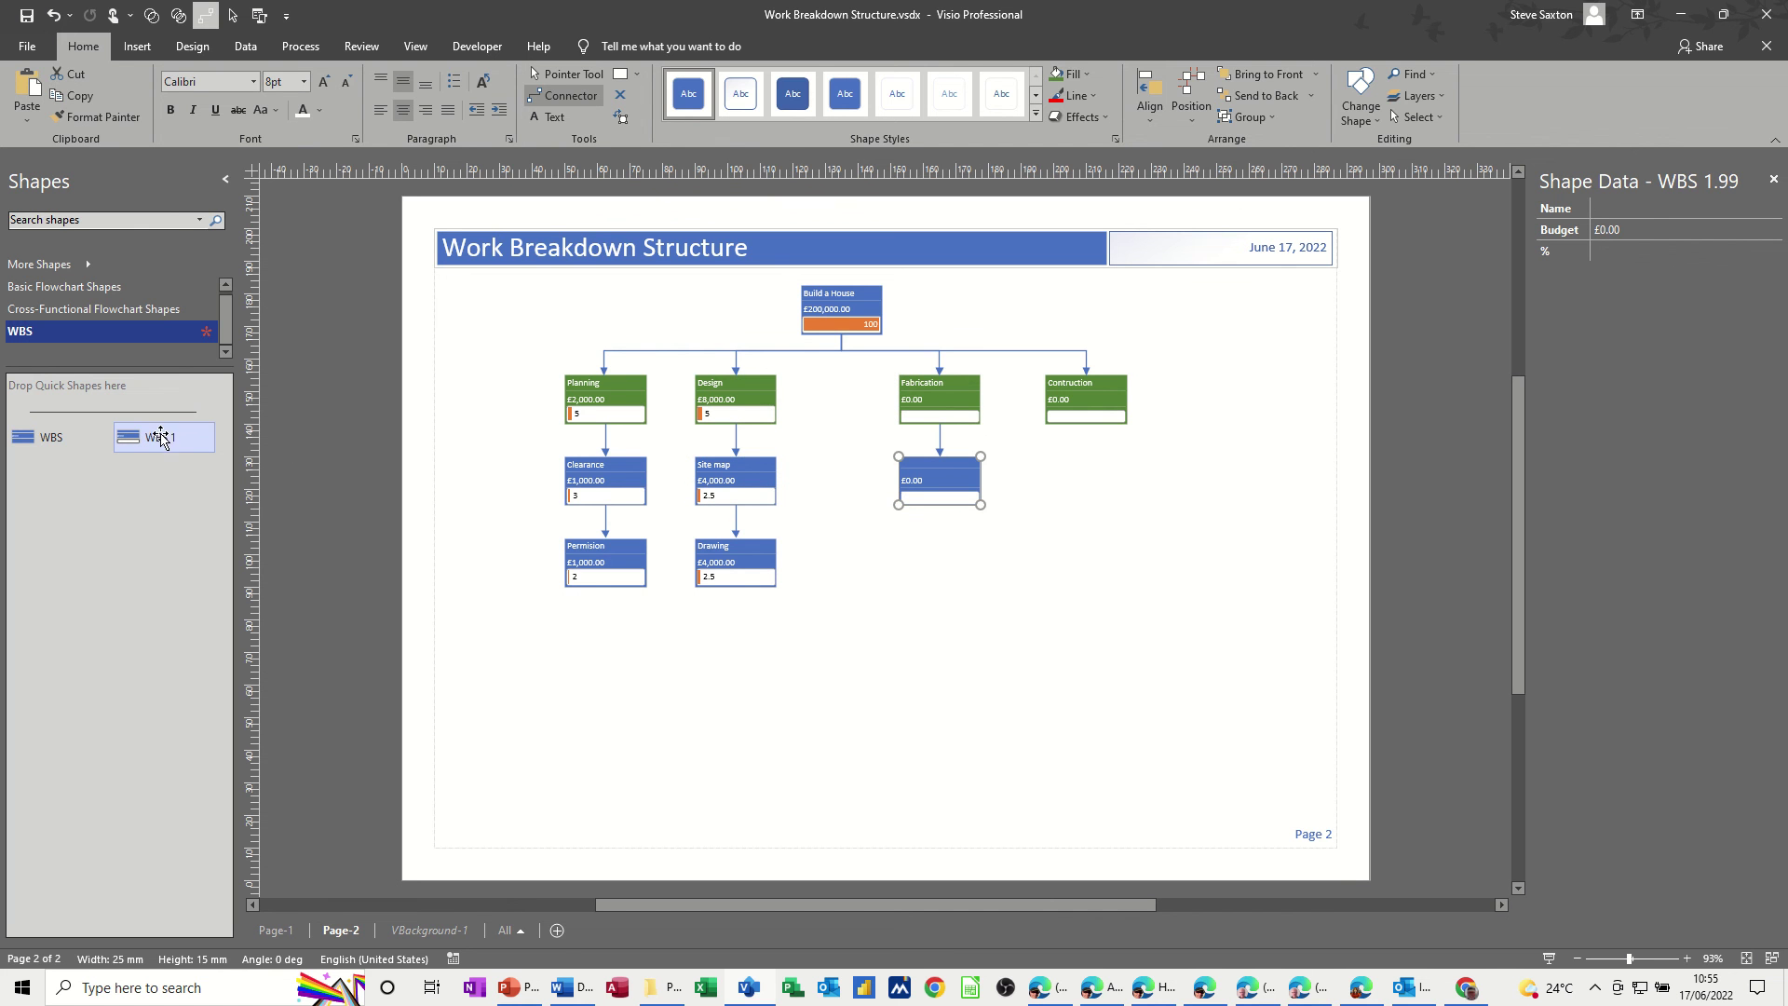
drag(157, 435, 950, 579)
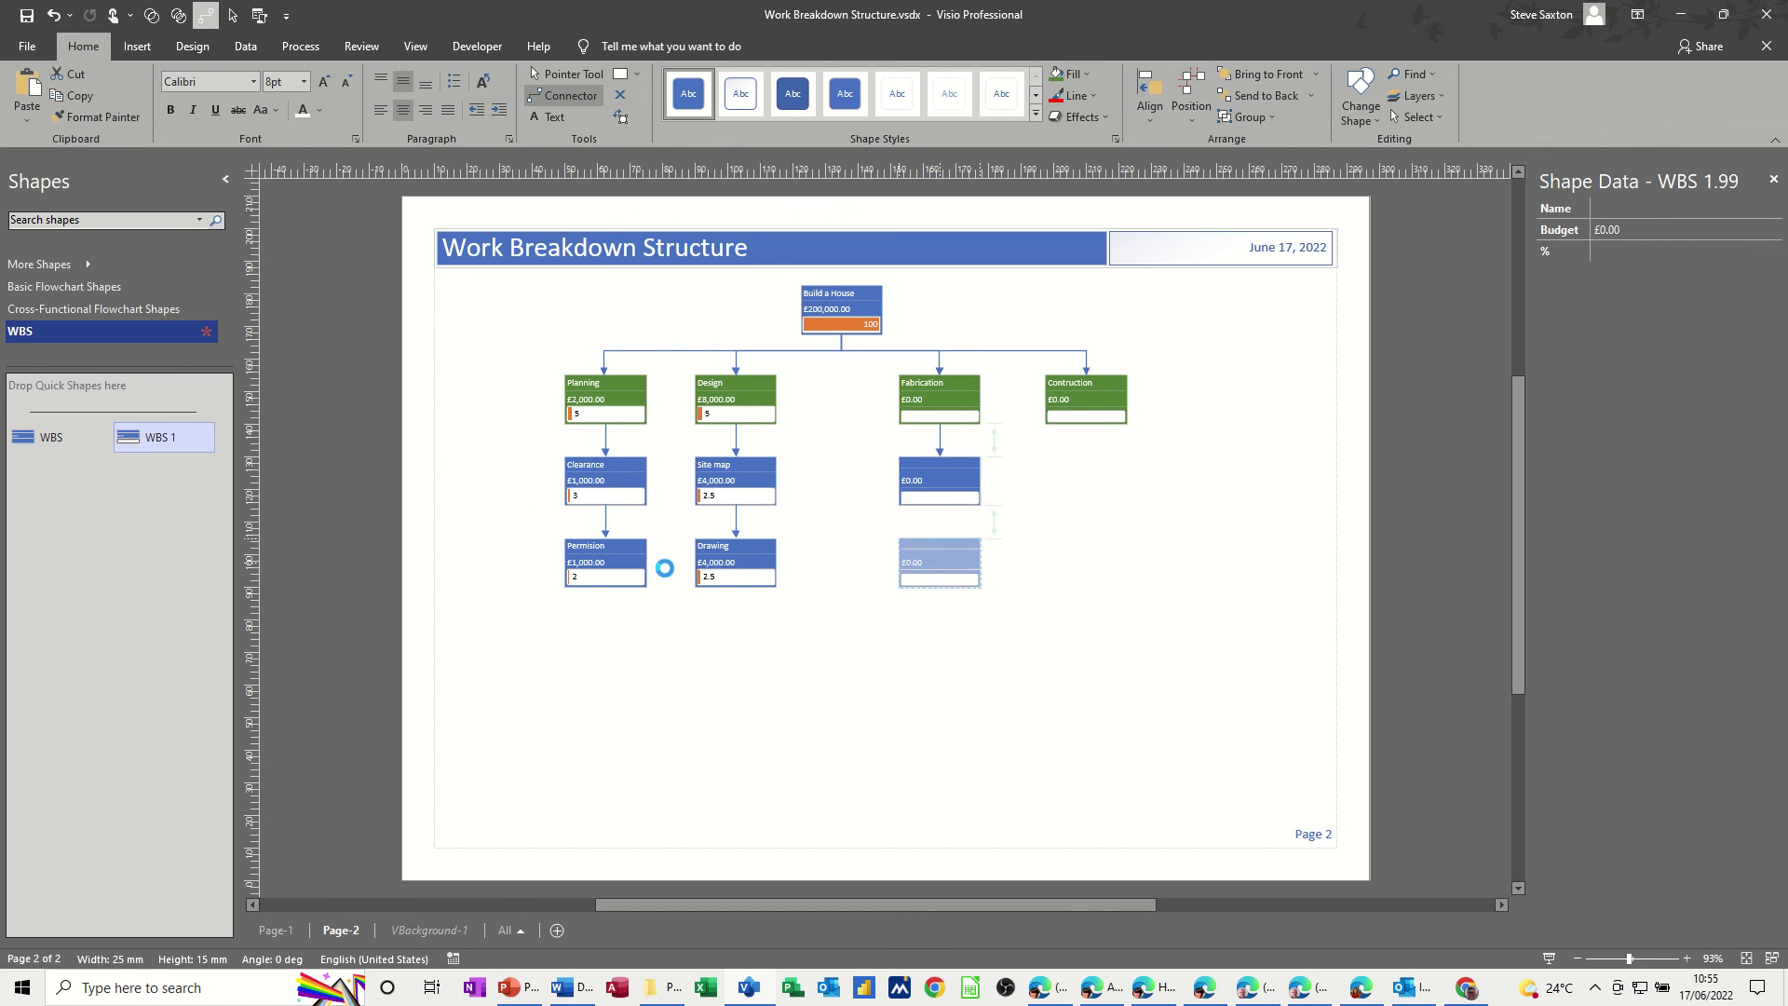
drag(154, 438, 944, 652)
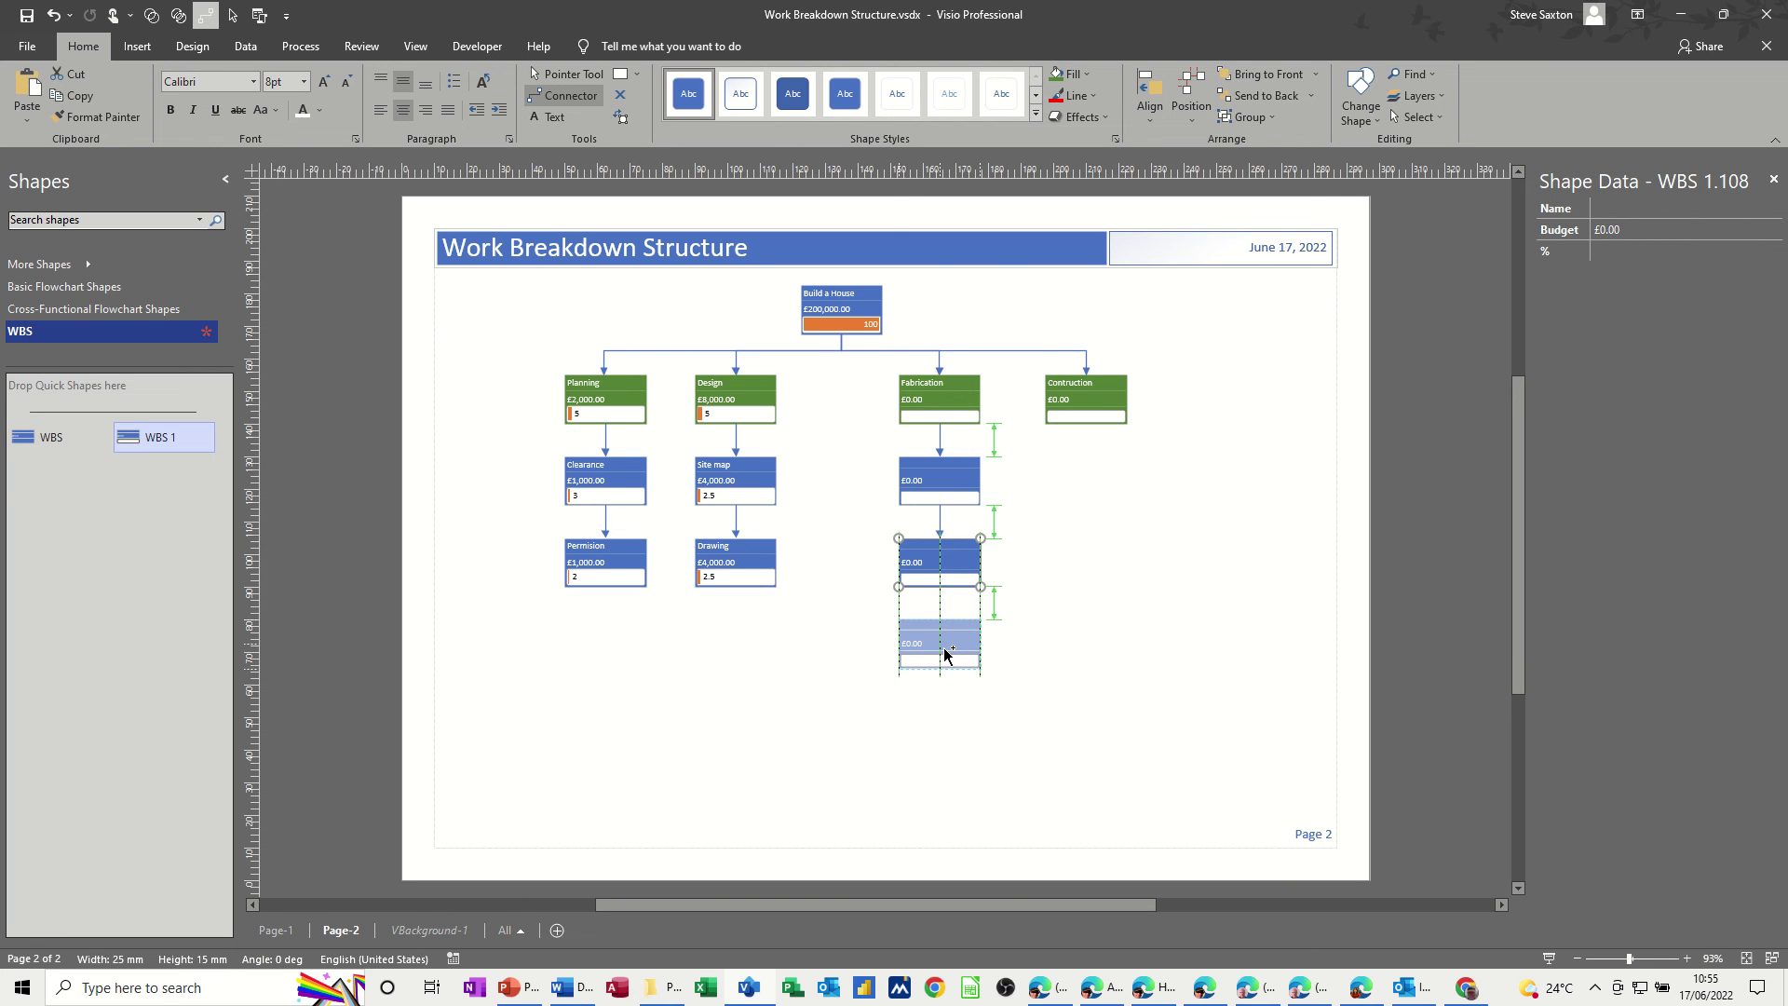
drag(944, 654, 945, 653)
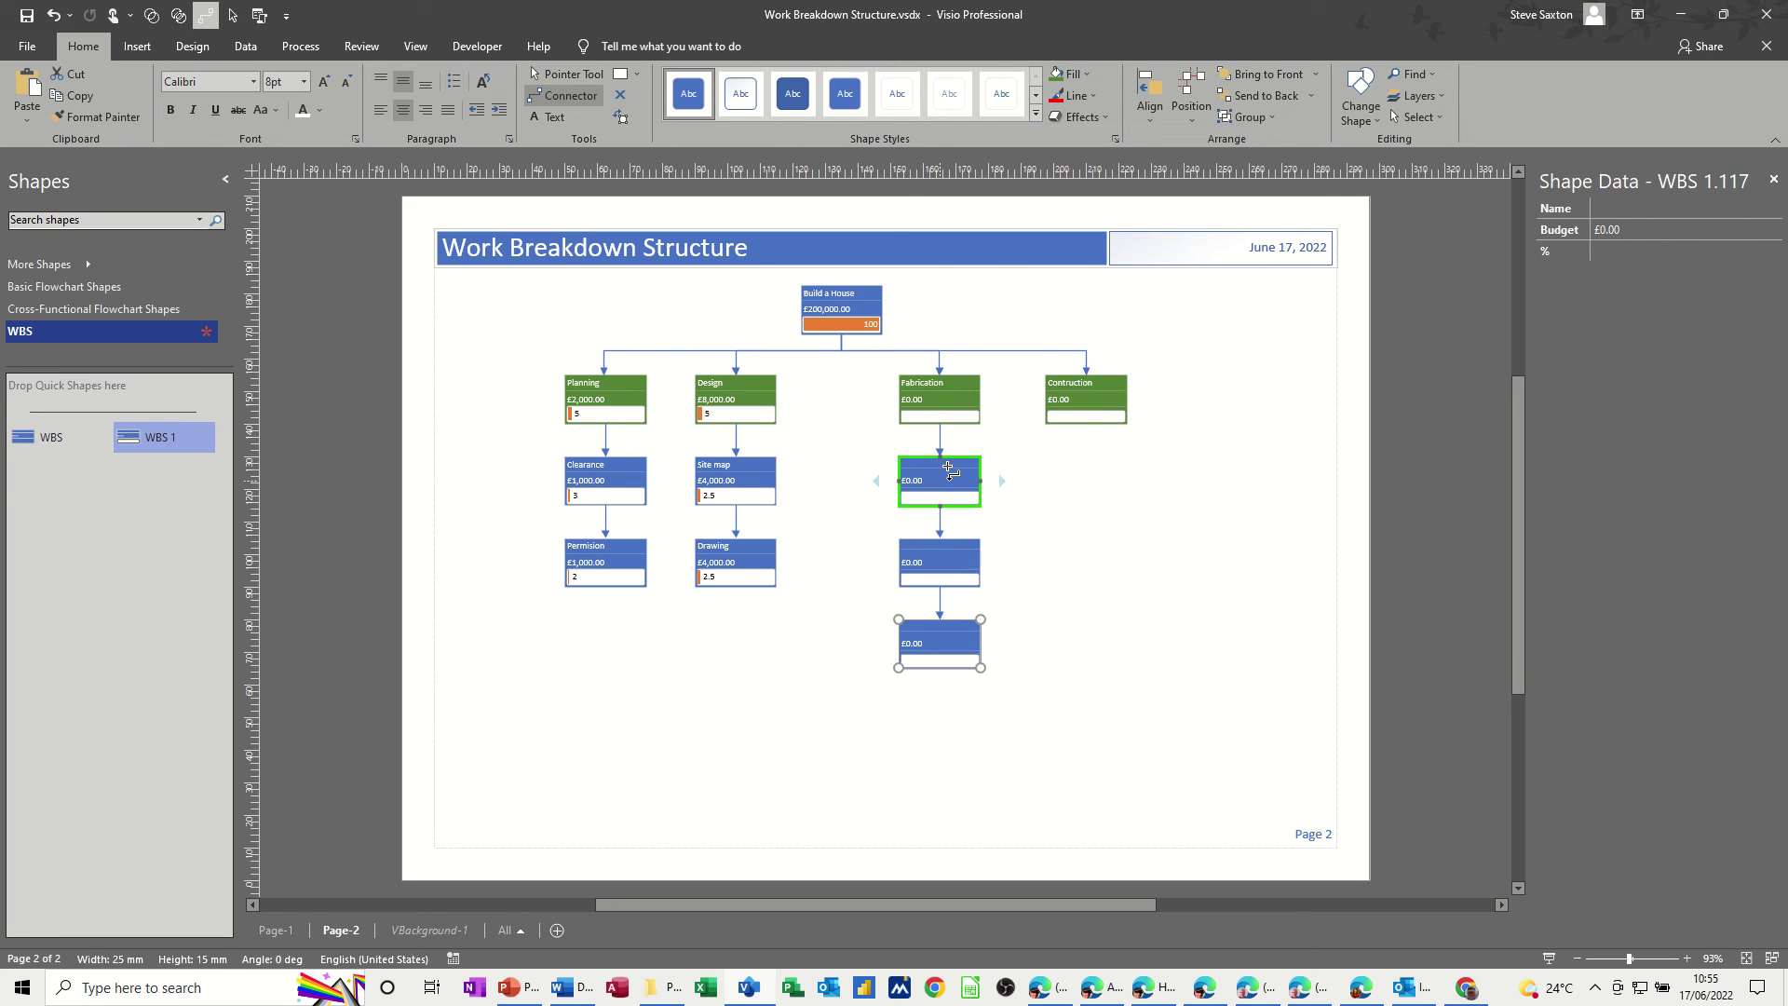
- Add two connected WBS boxes below Contruction, then return to the Pointer Tool
click(273, 939)
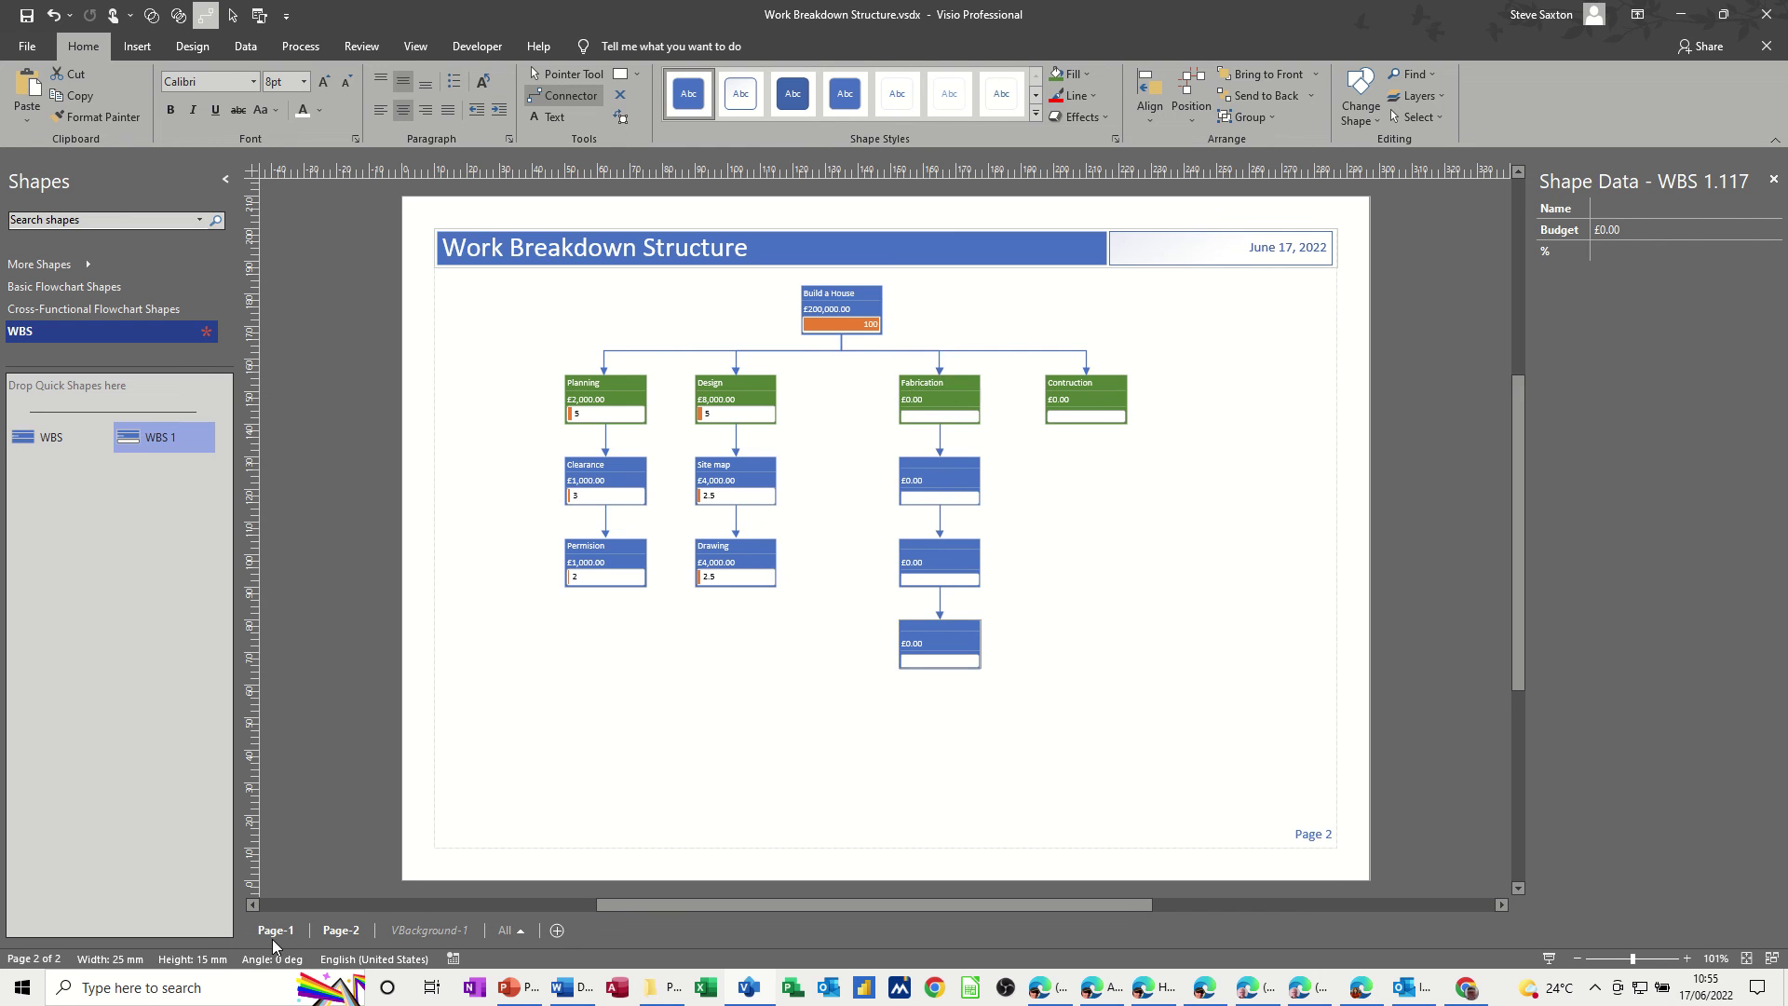
click(341, 930)
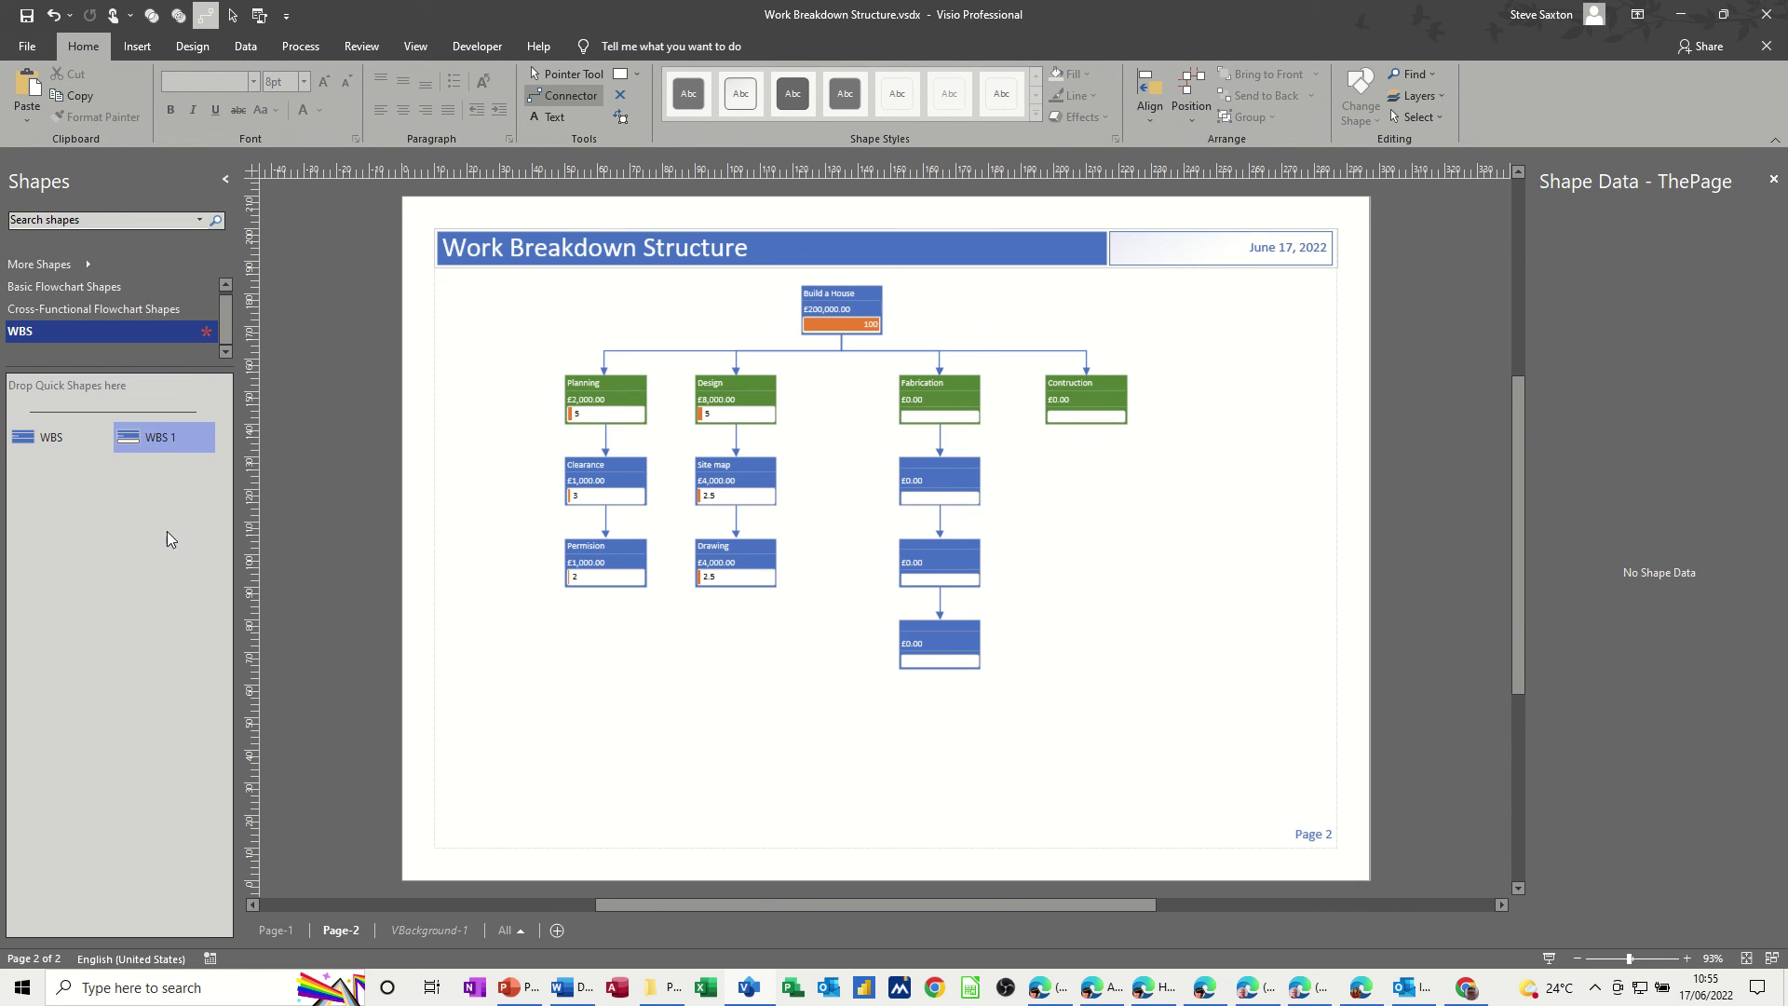
drag(152, 448, 1088, 492)
drag(168, 437, 1086, 571)
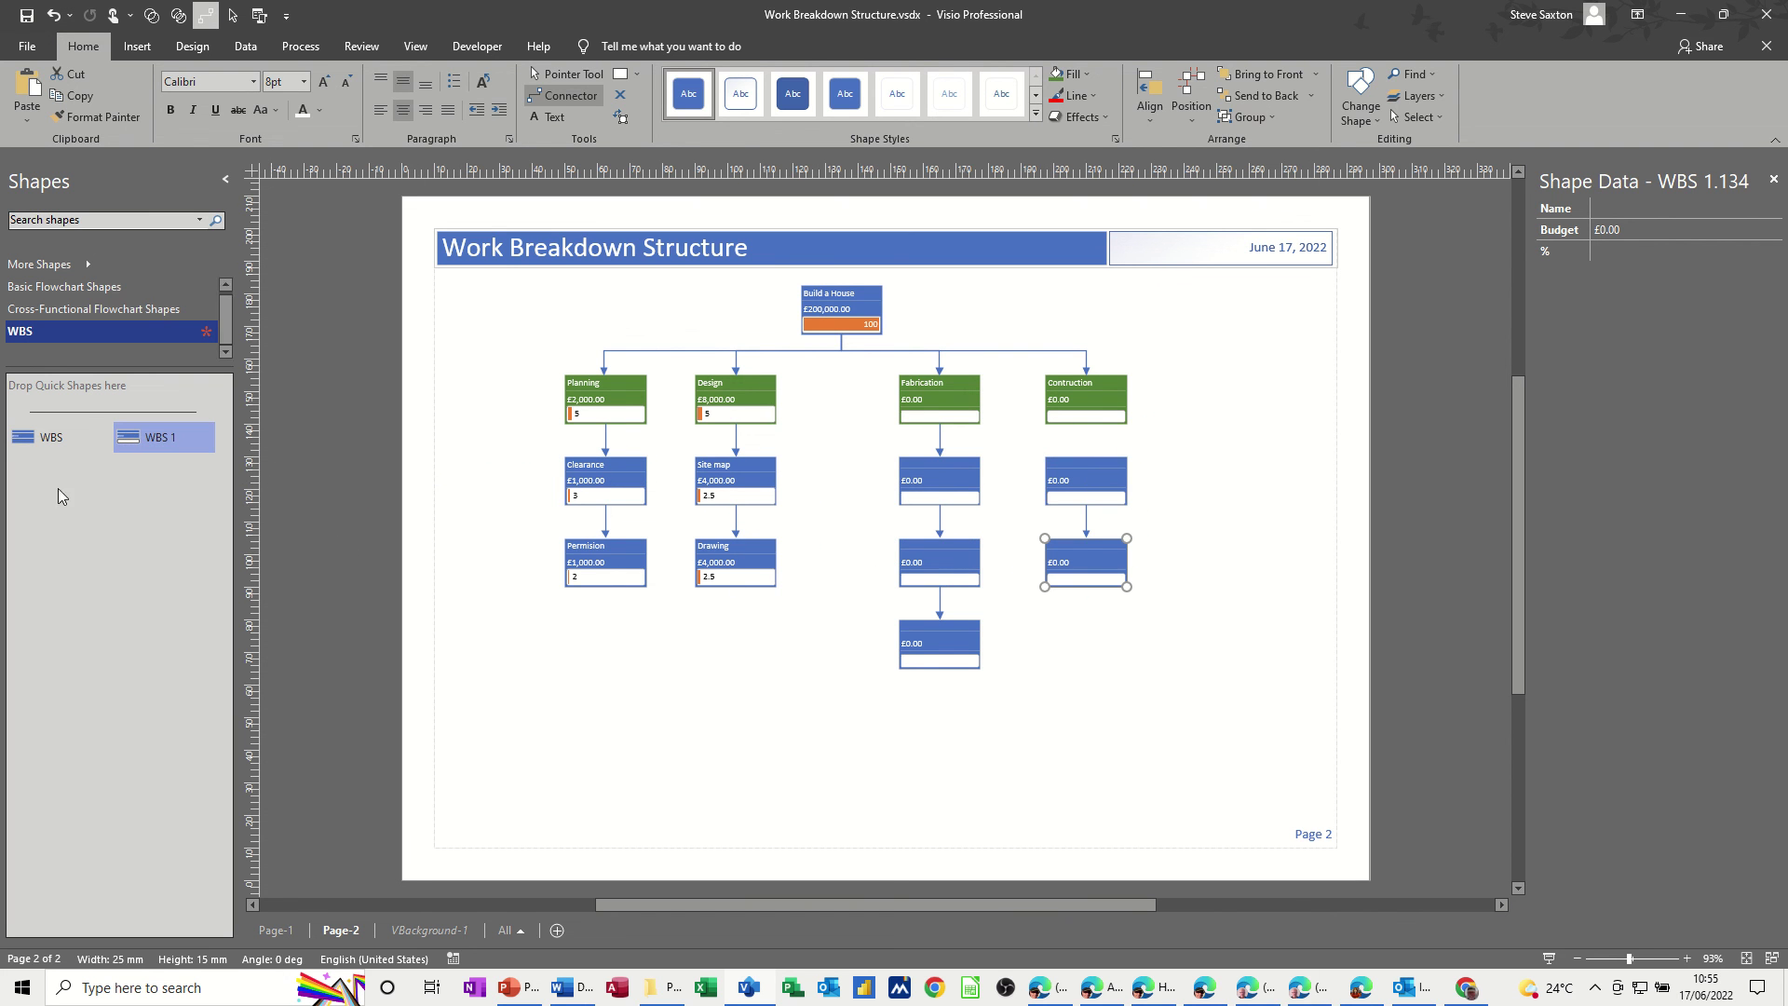
click(565, 74)
click(271, 932)
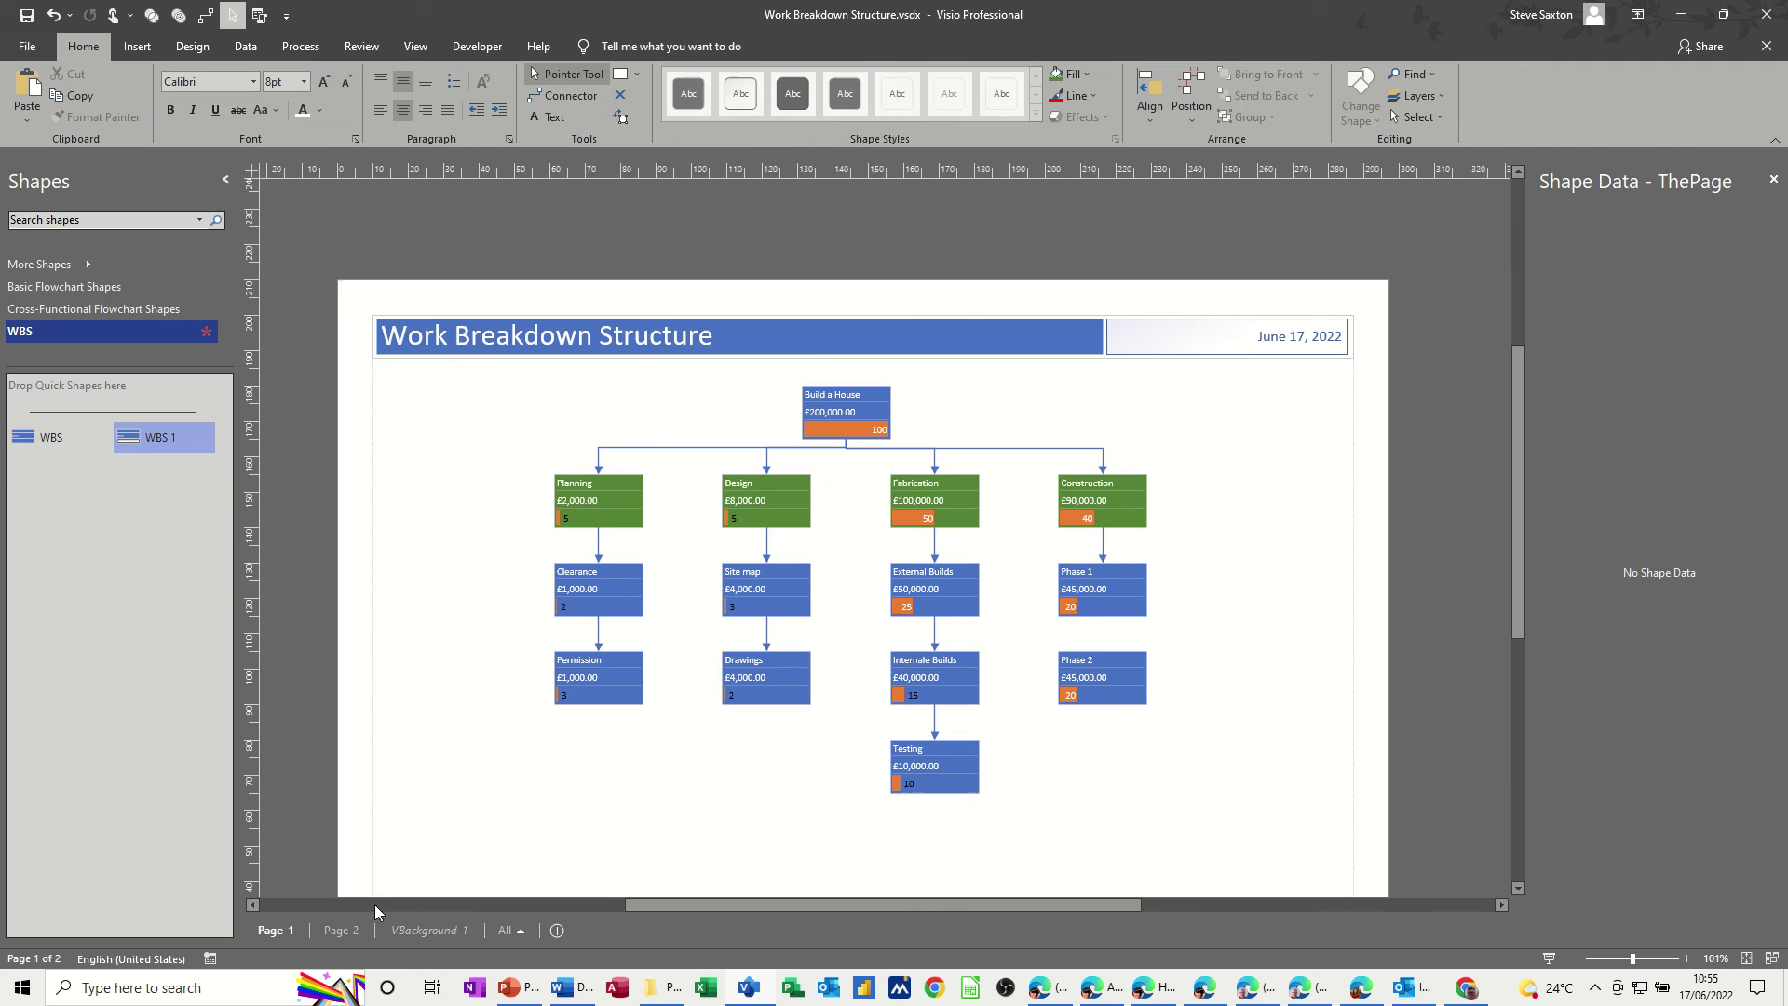
click(346, 930)
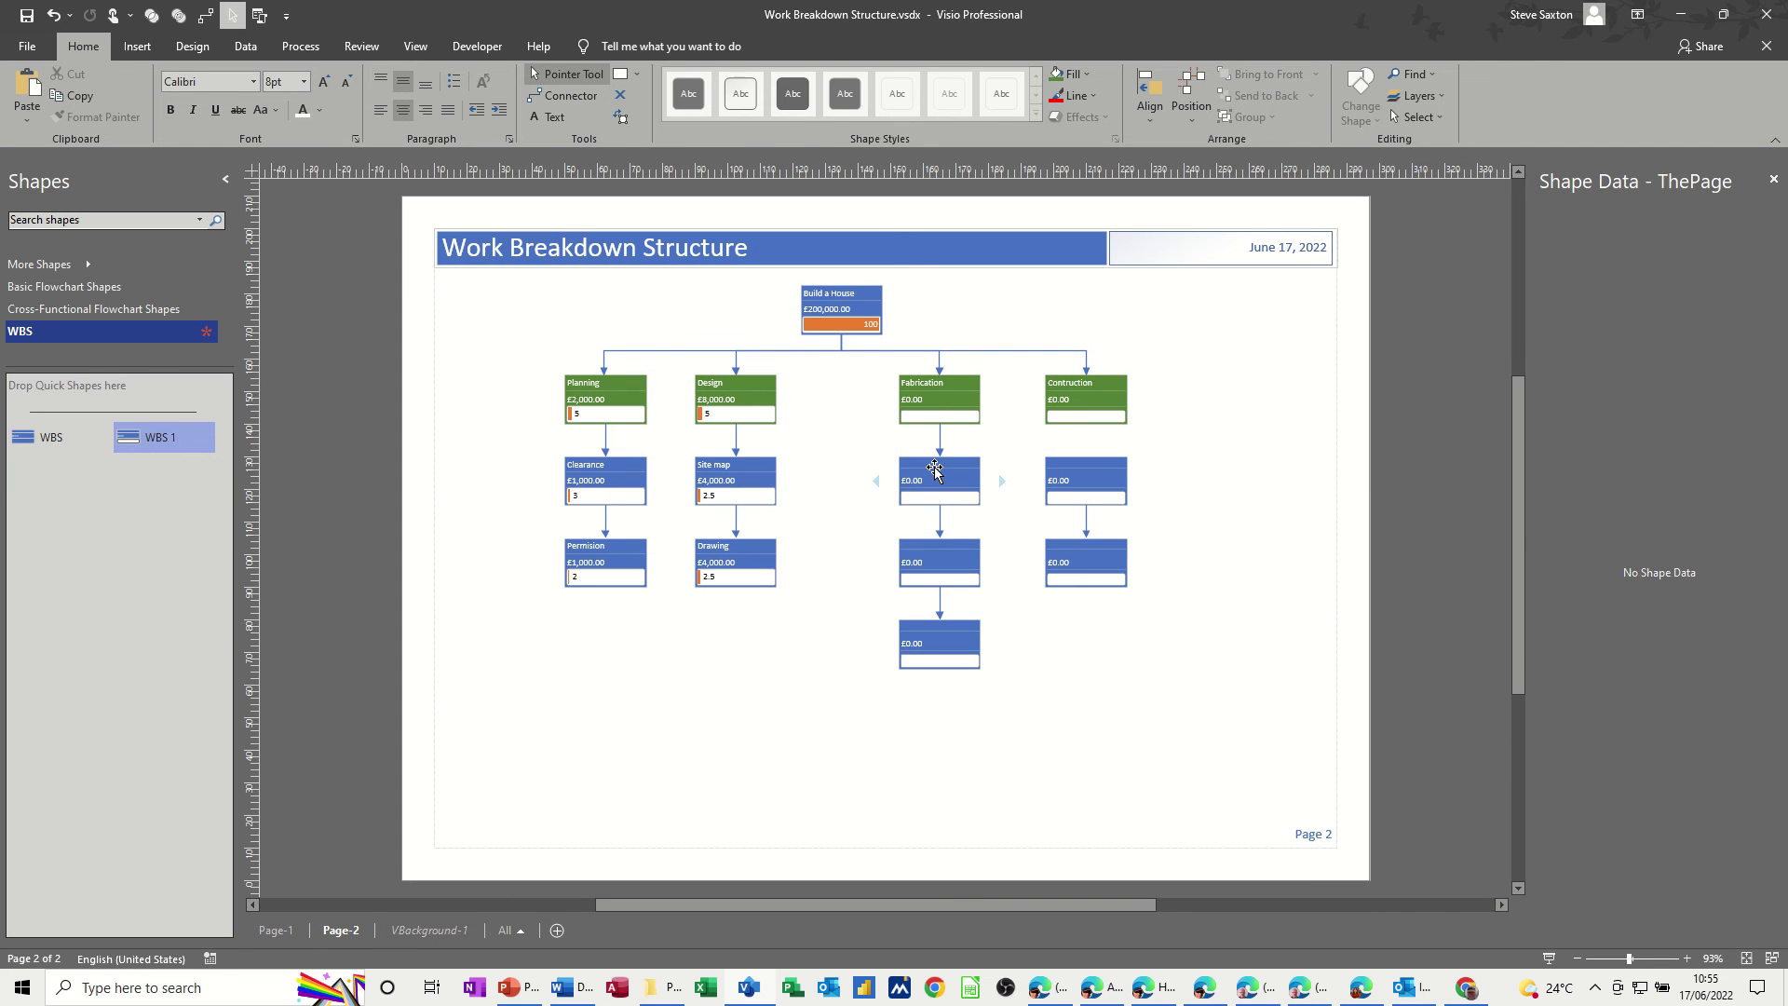
click(931, 477)
- Name Fabrication's boxes, top to bottom, External Builds, Internal Builds and Testing
click(1611, 209)
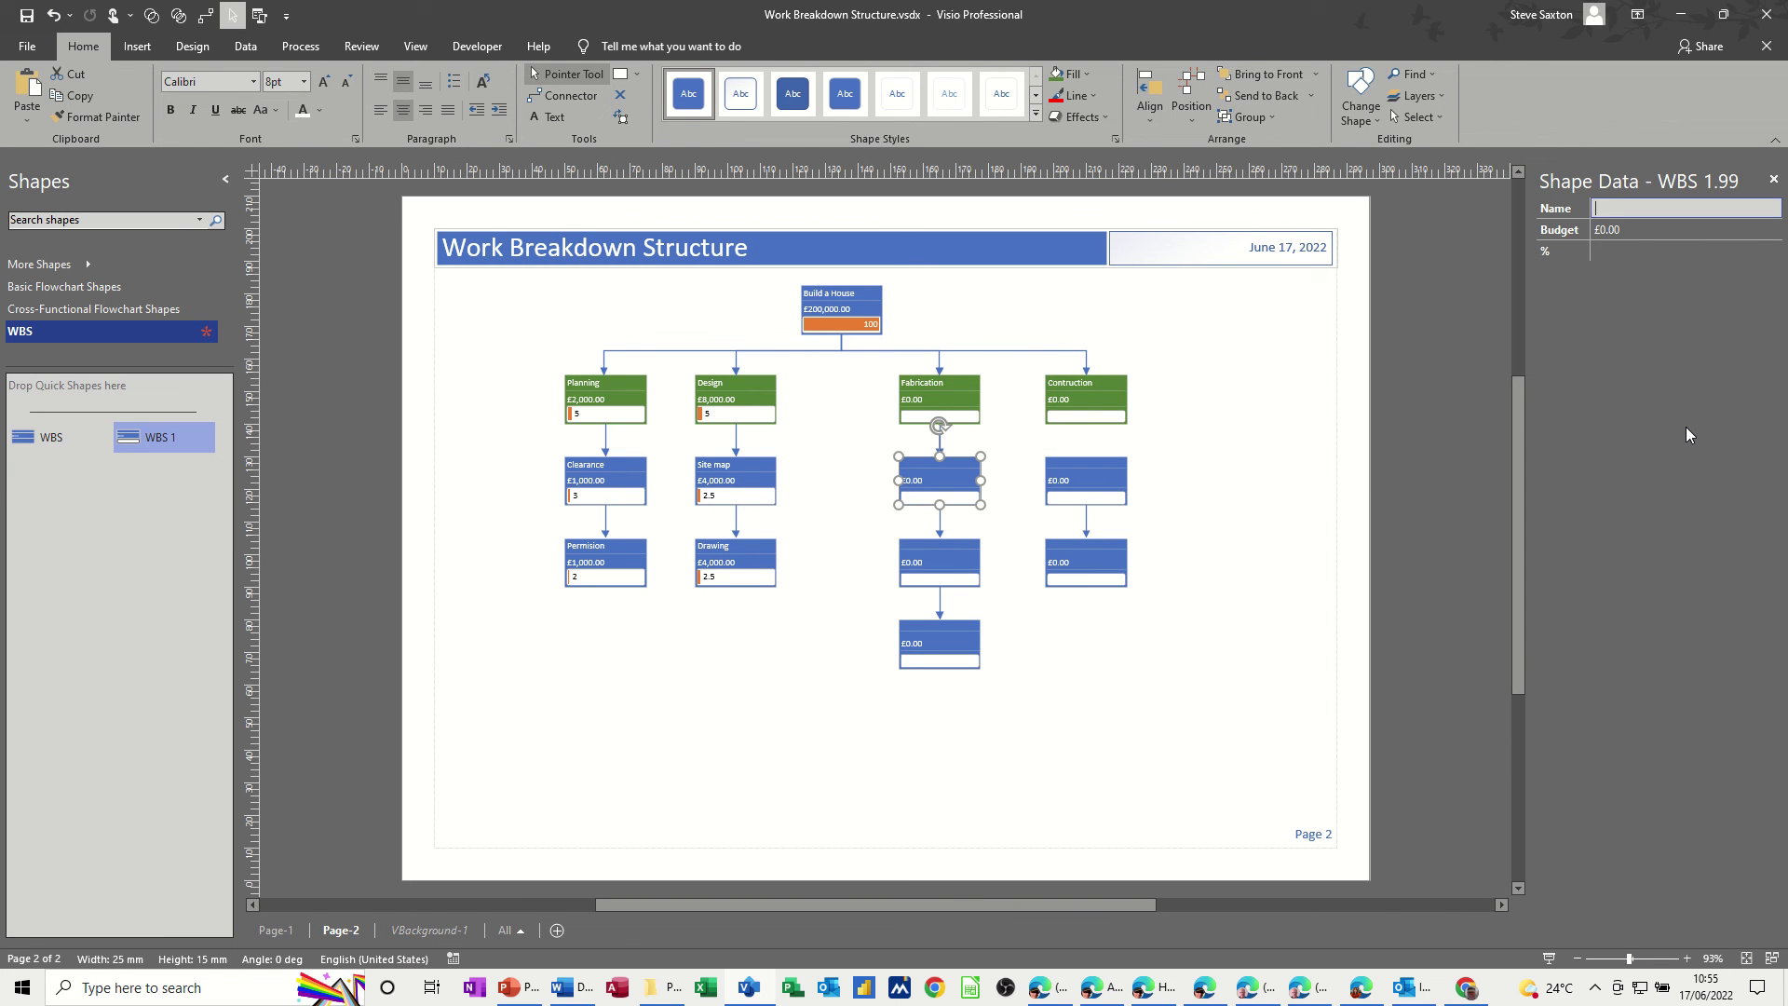
text(External Builds)
click(950, 551)
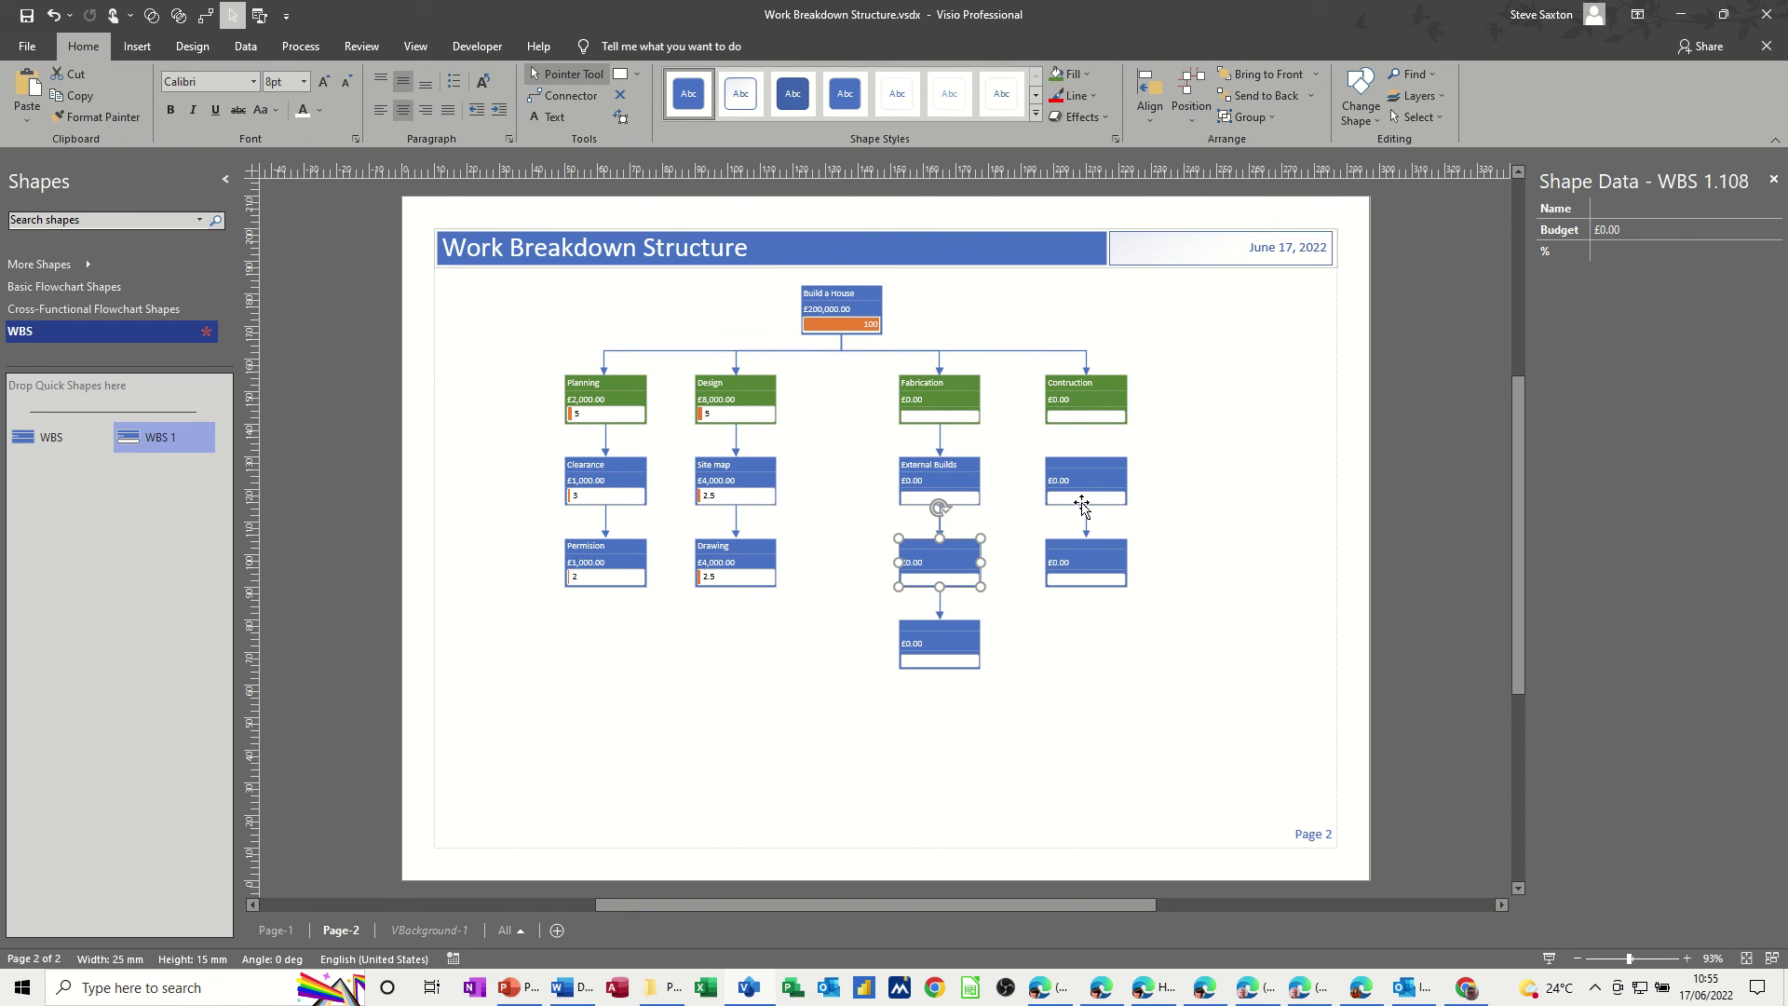
click(1570, 210)
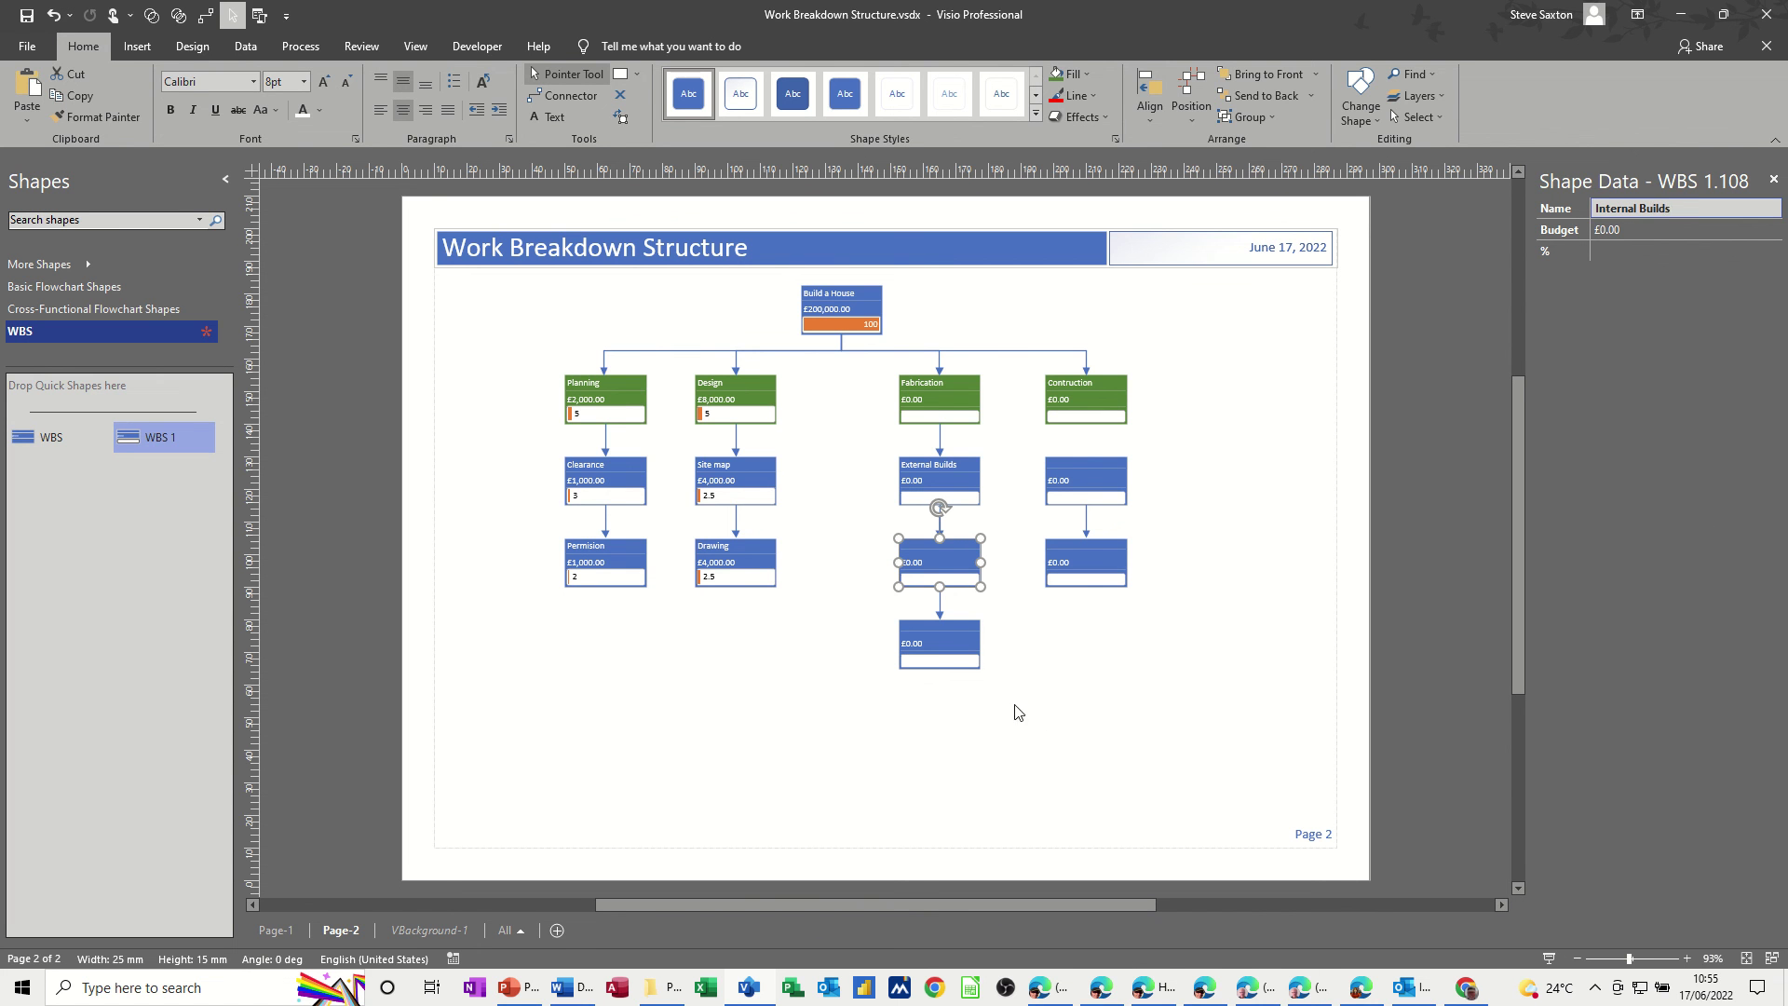
click(973, 640)
click(1633, 211)
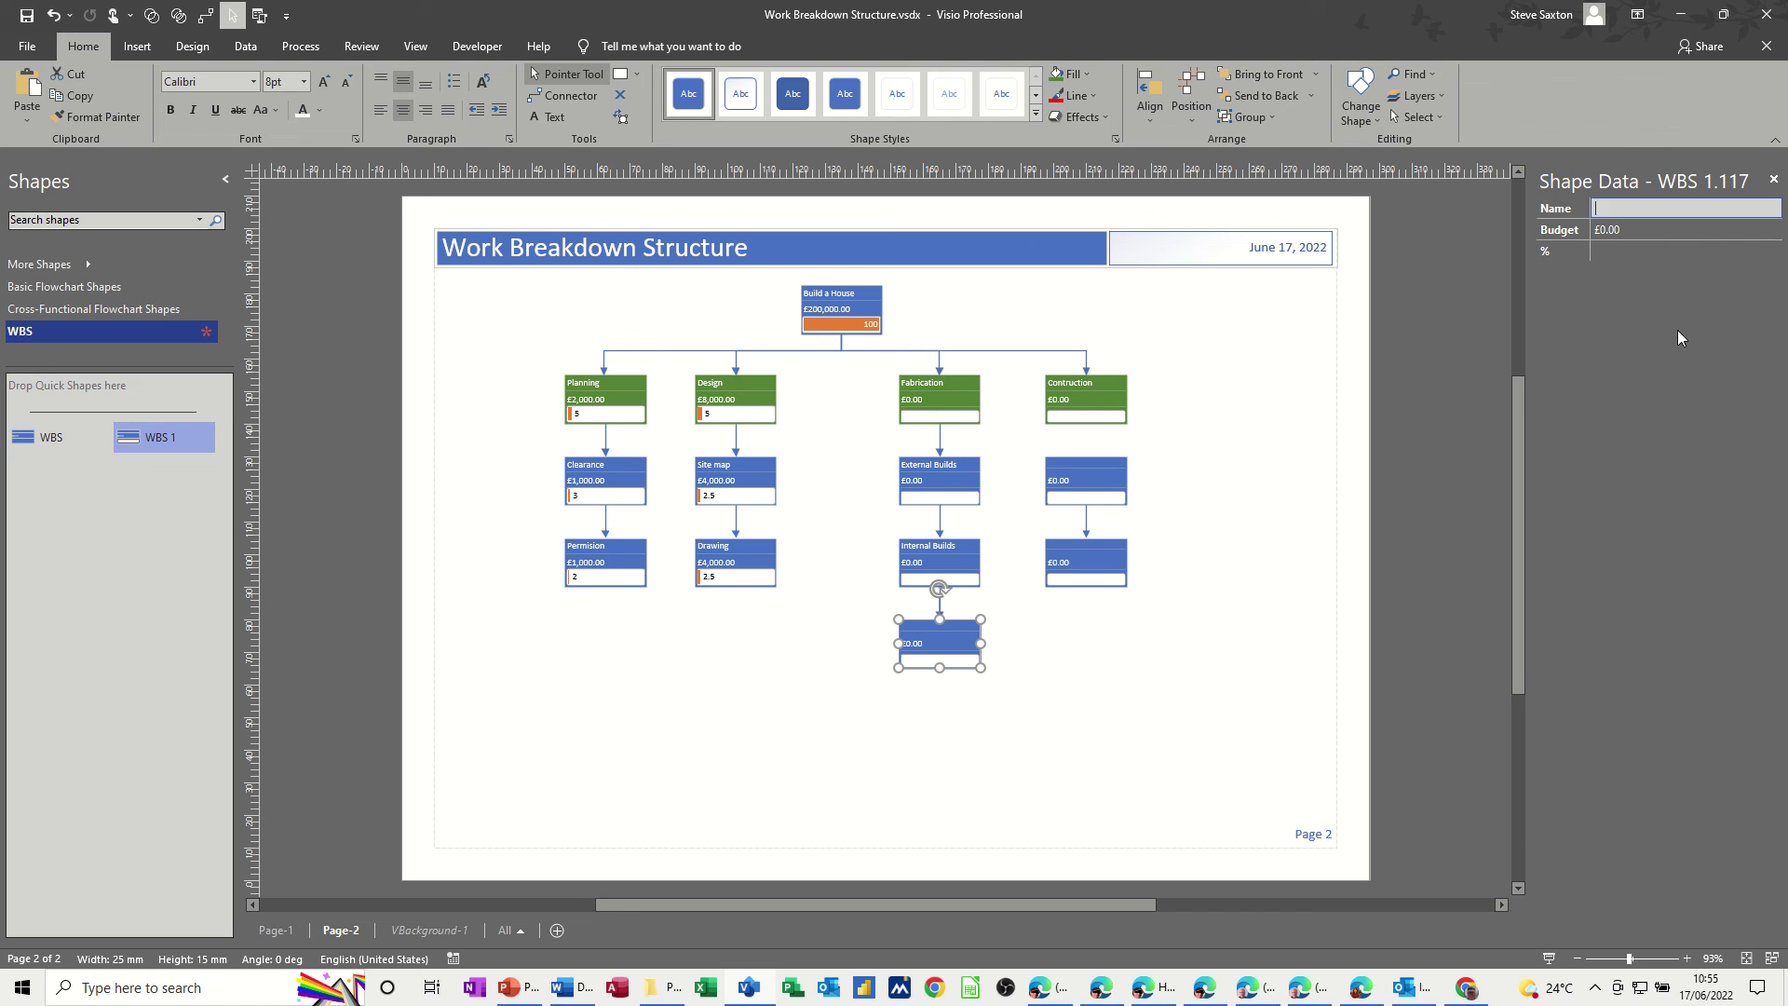
text(Testing)
key(Return)
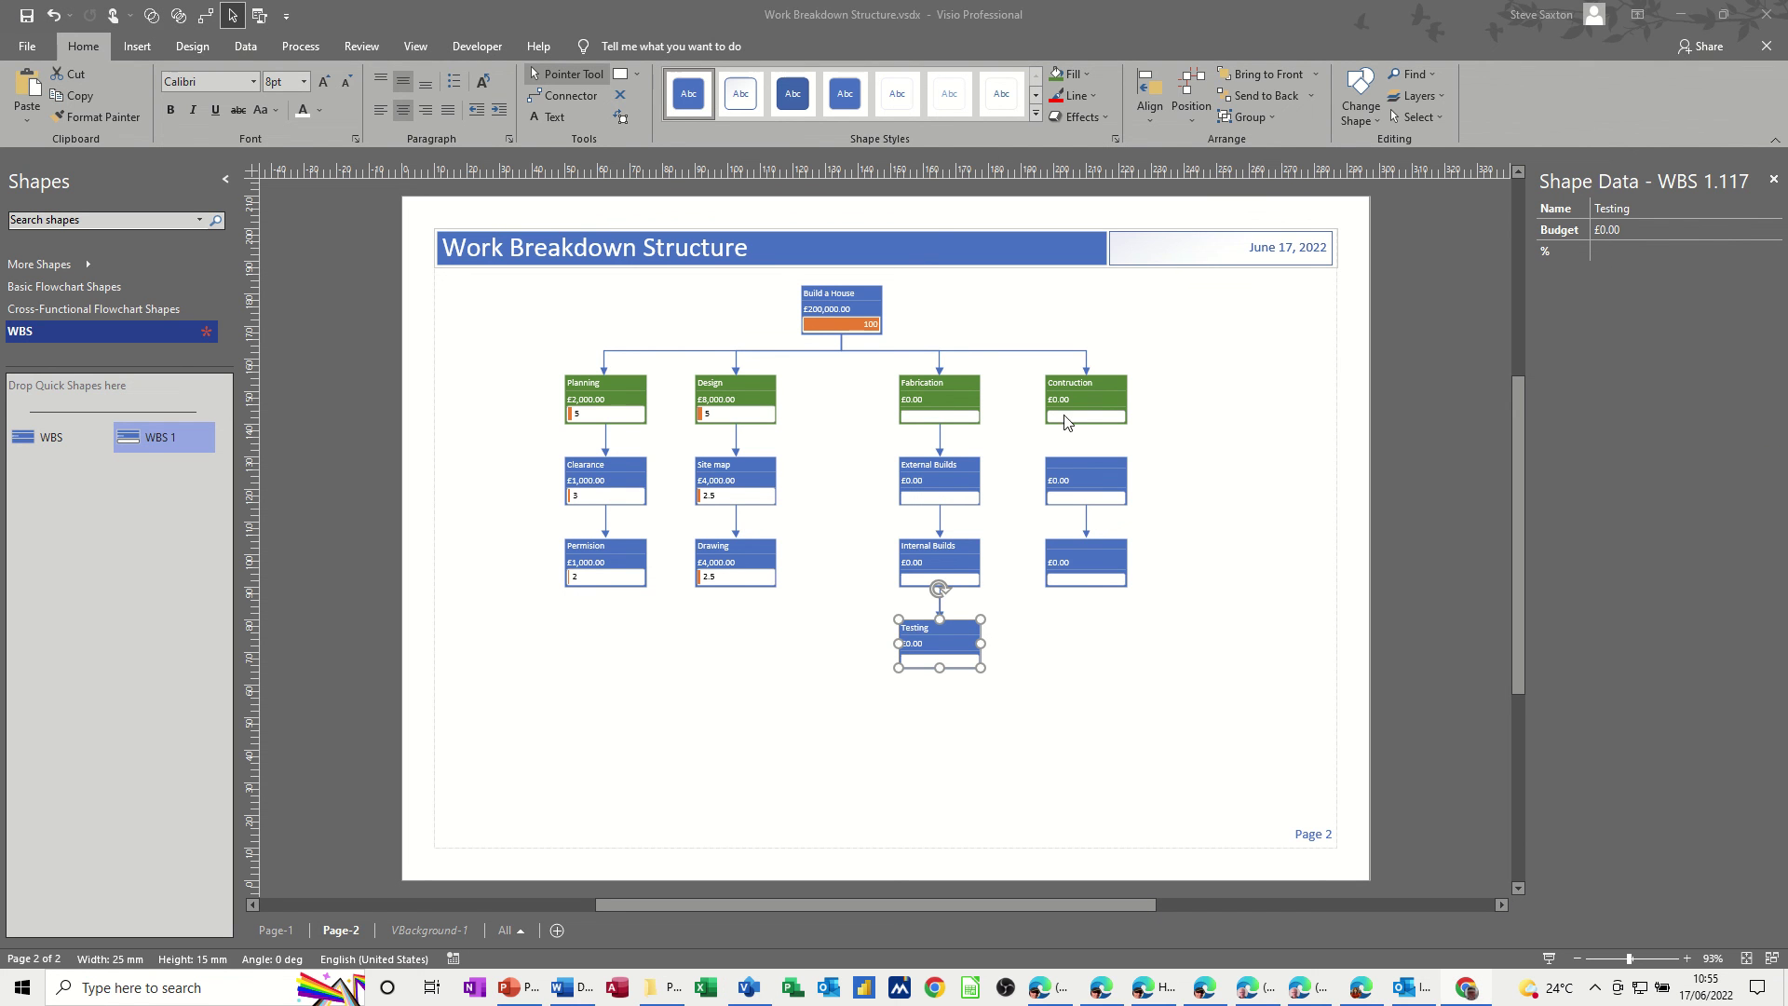
- Enter a £10,000.00 budget on Fabrication and compare against the Page-1 diagram
click(940, 400)
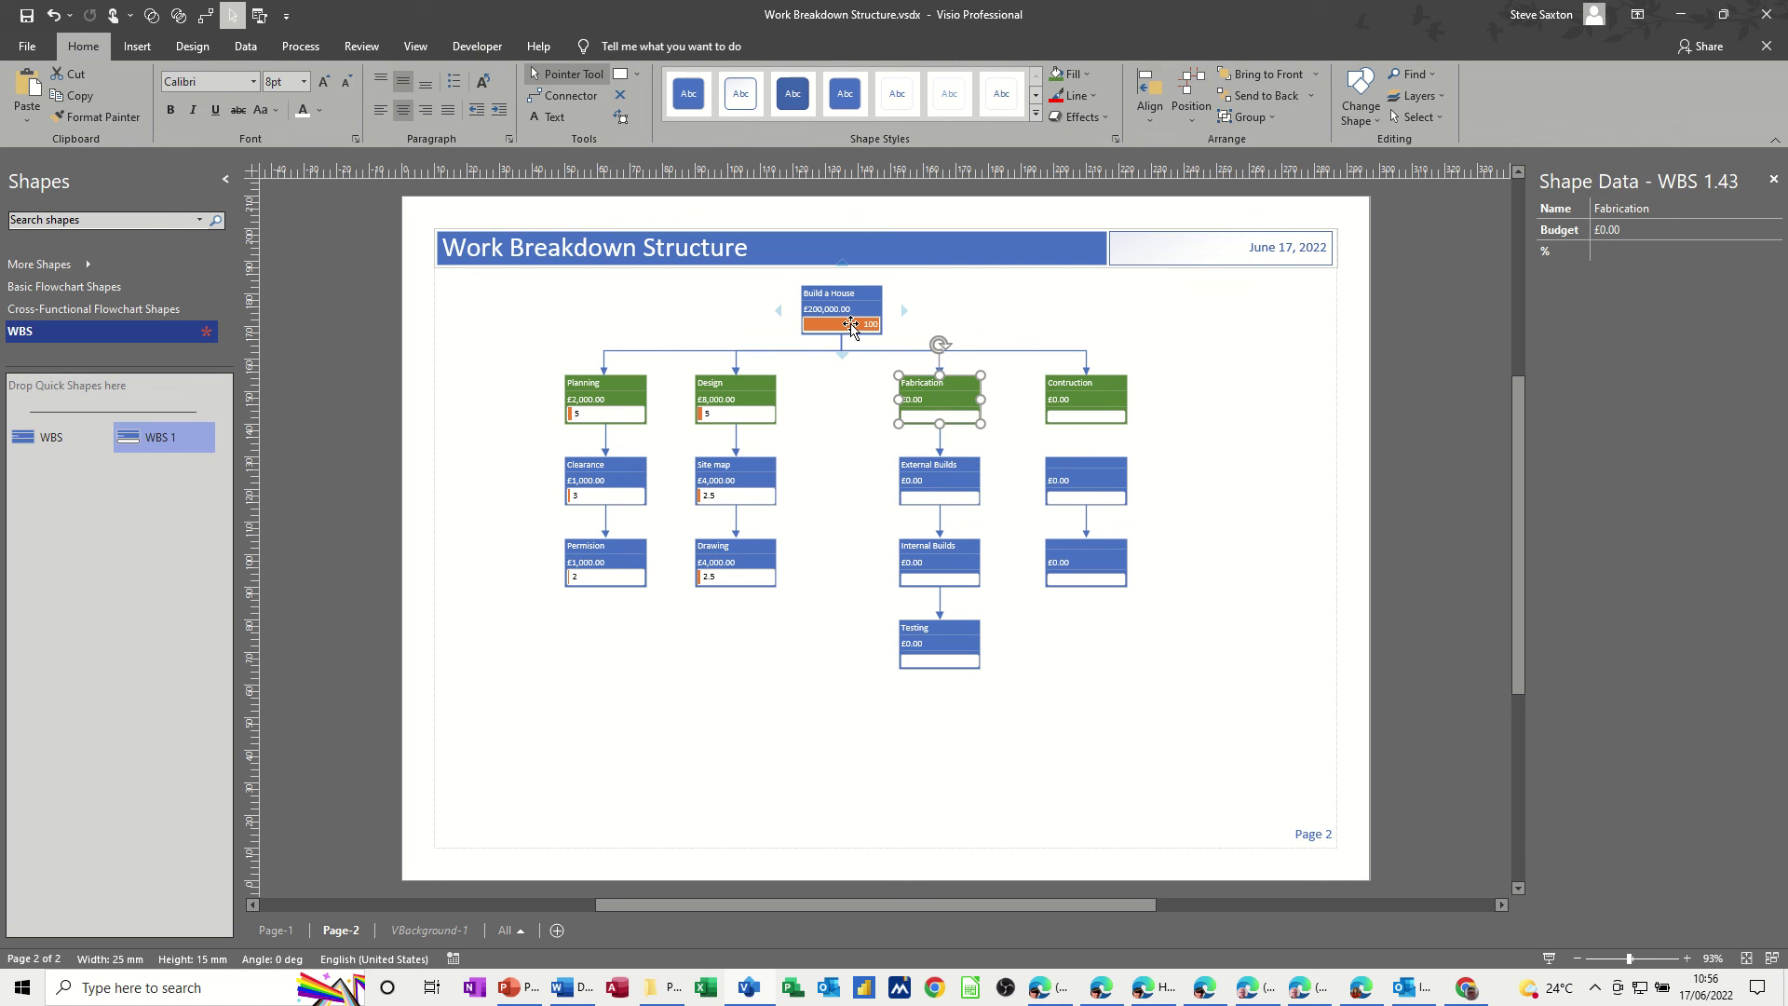
click(1622, 229)
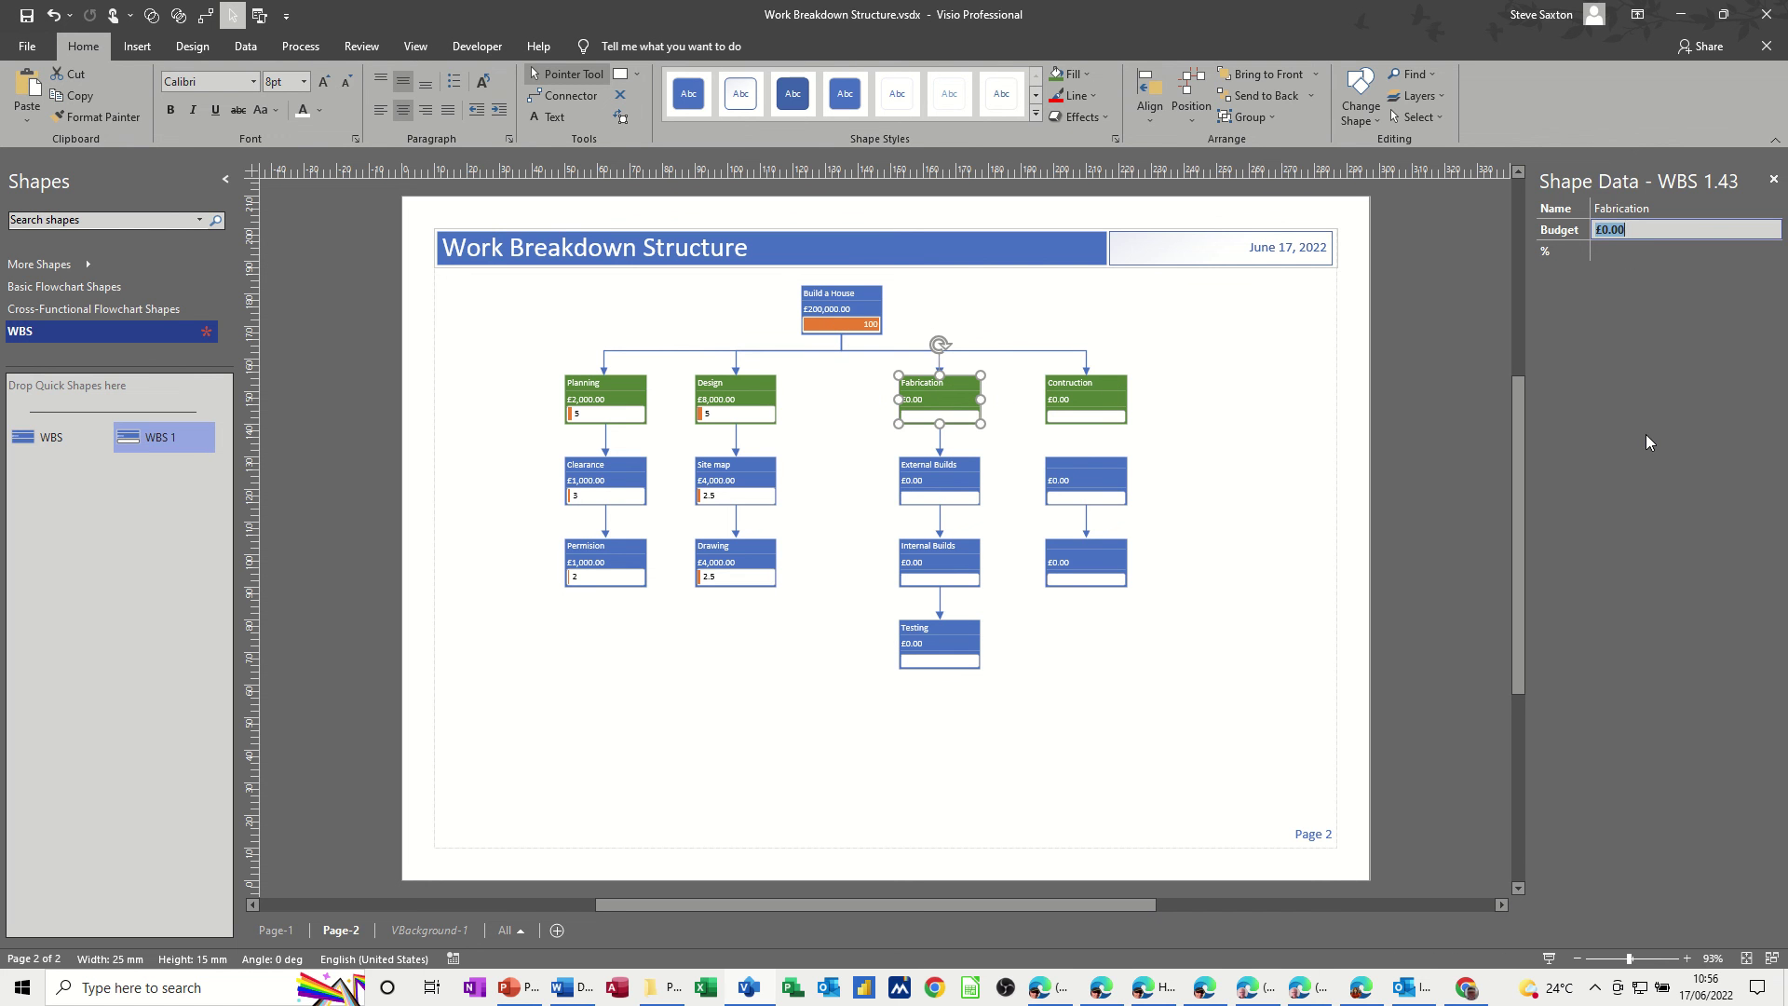
text(10,000)
key(Return)
click(277, 929)
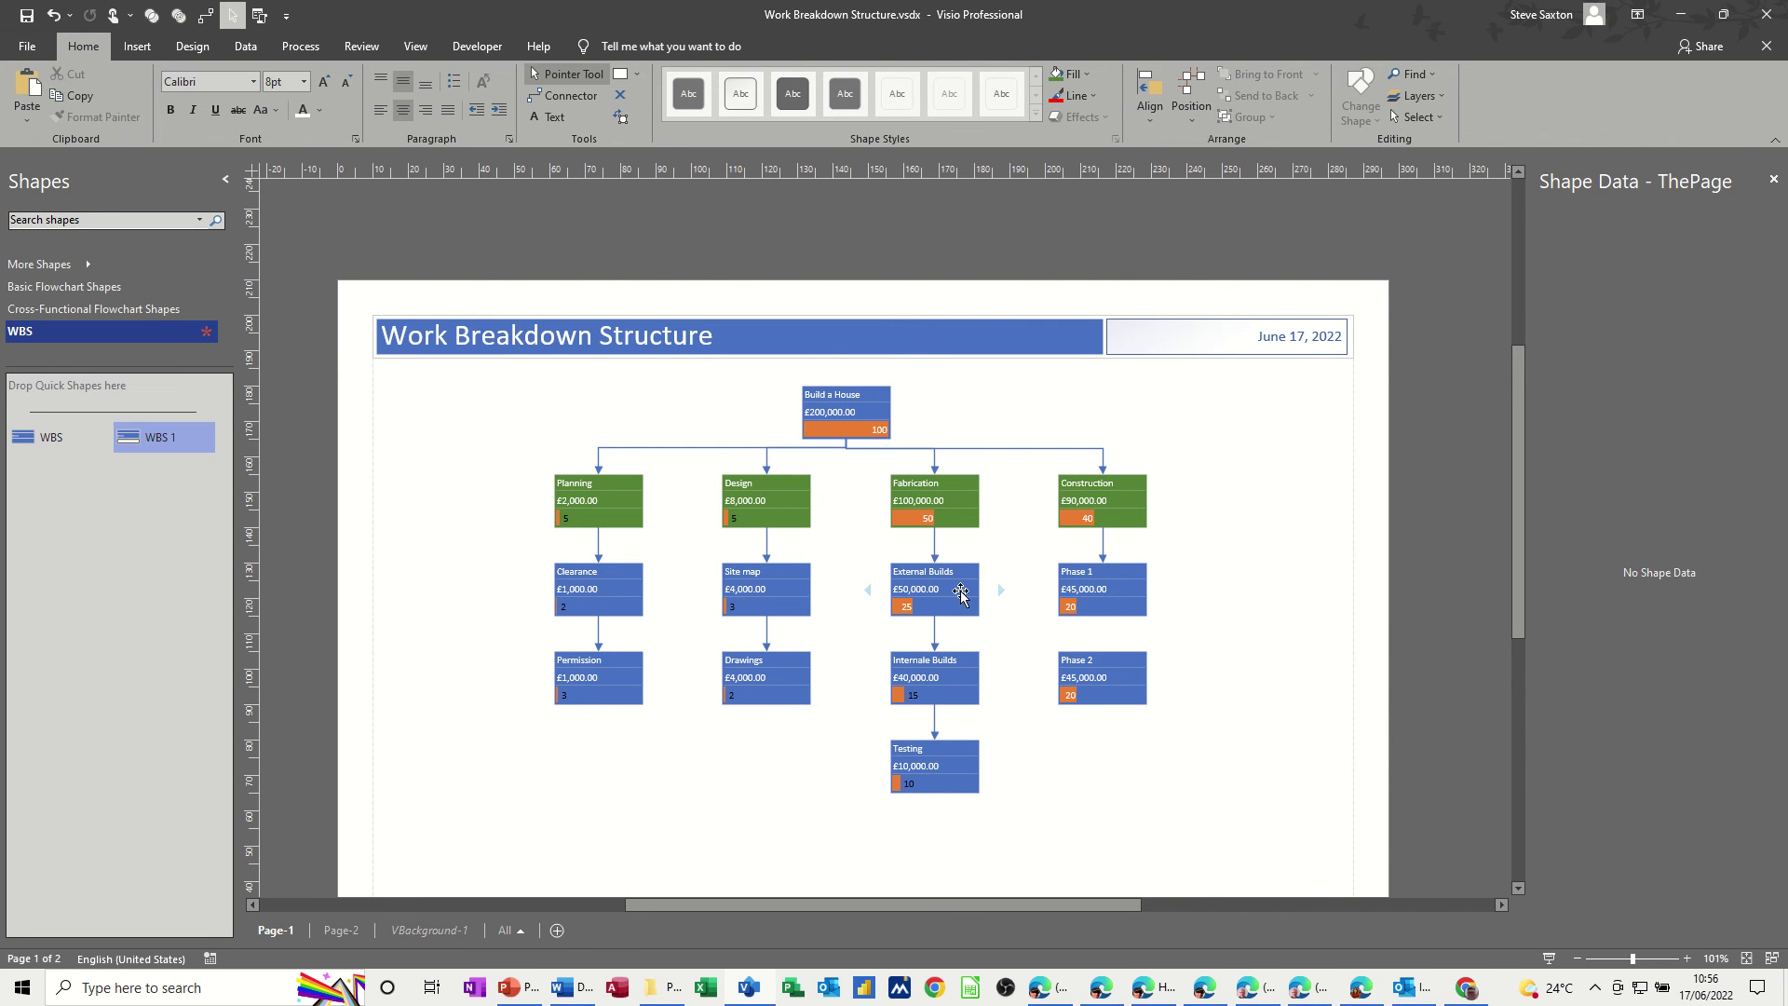
click(341, 930)
- Budget External Builds at £50,000.00 and Internal Builds at £40,000.00
click(931, 481)
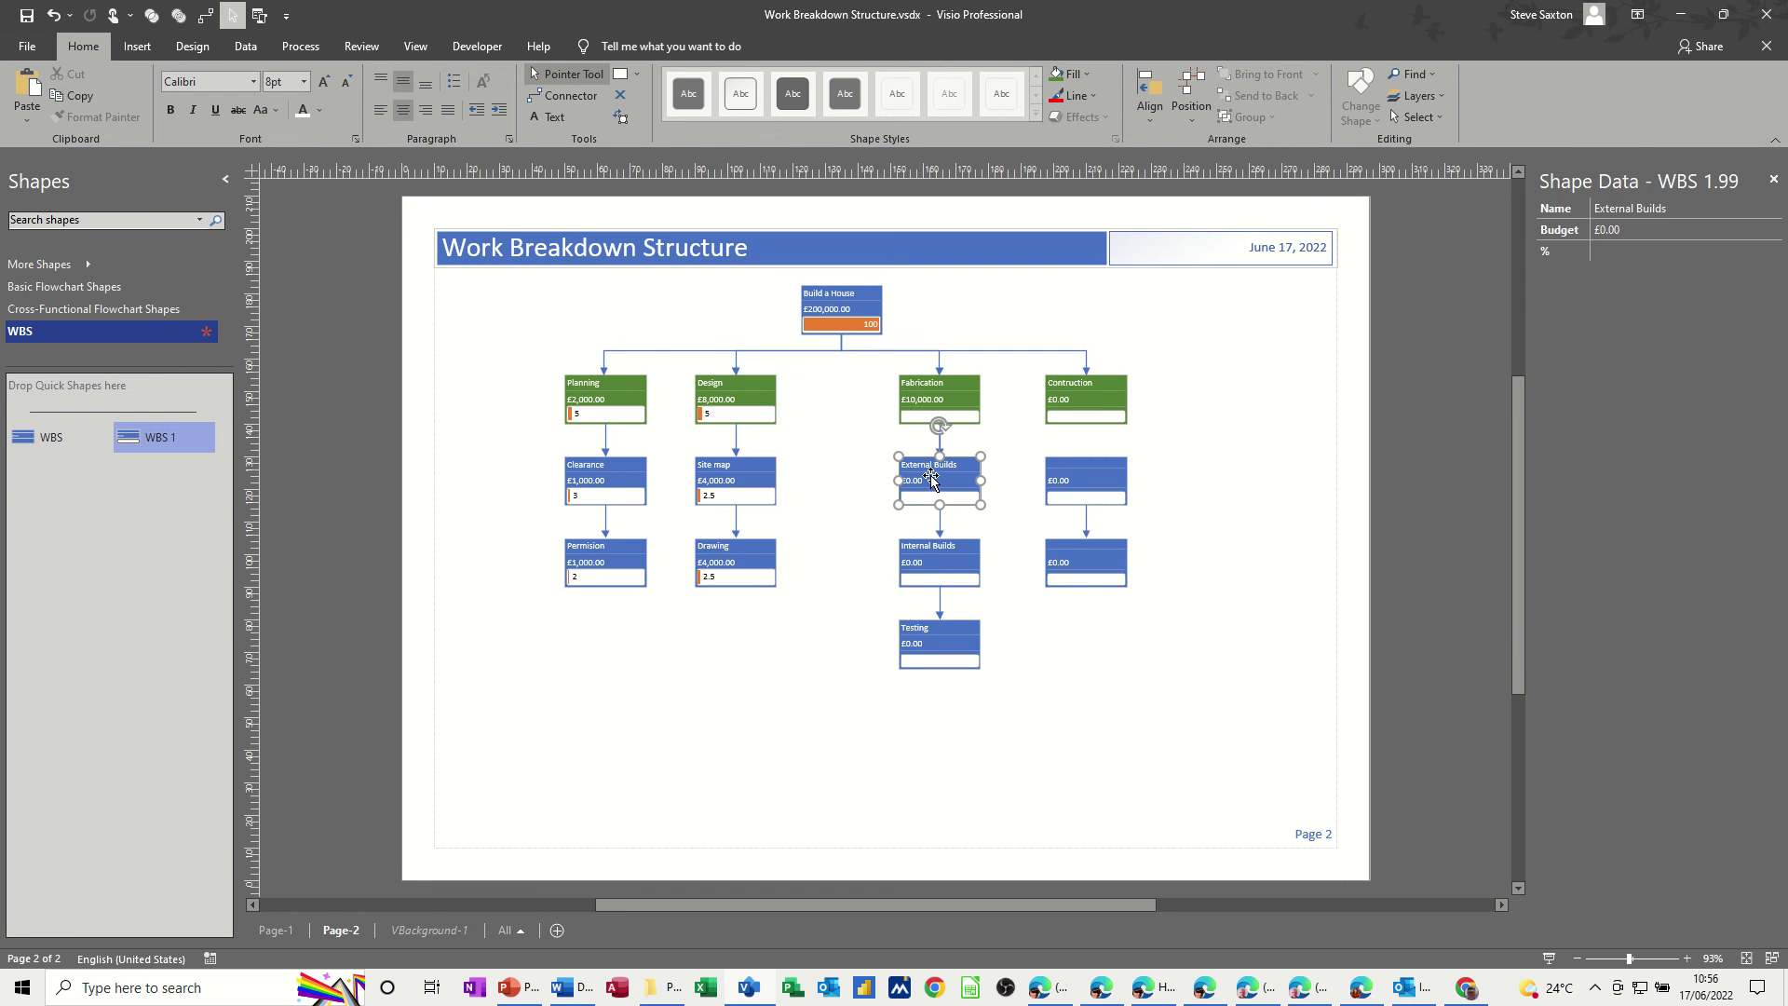
click(1636, 229)
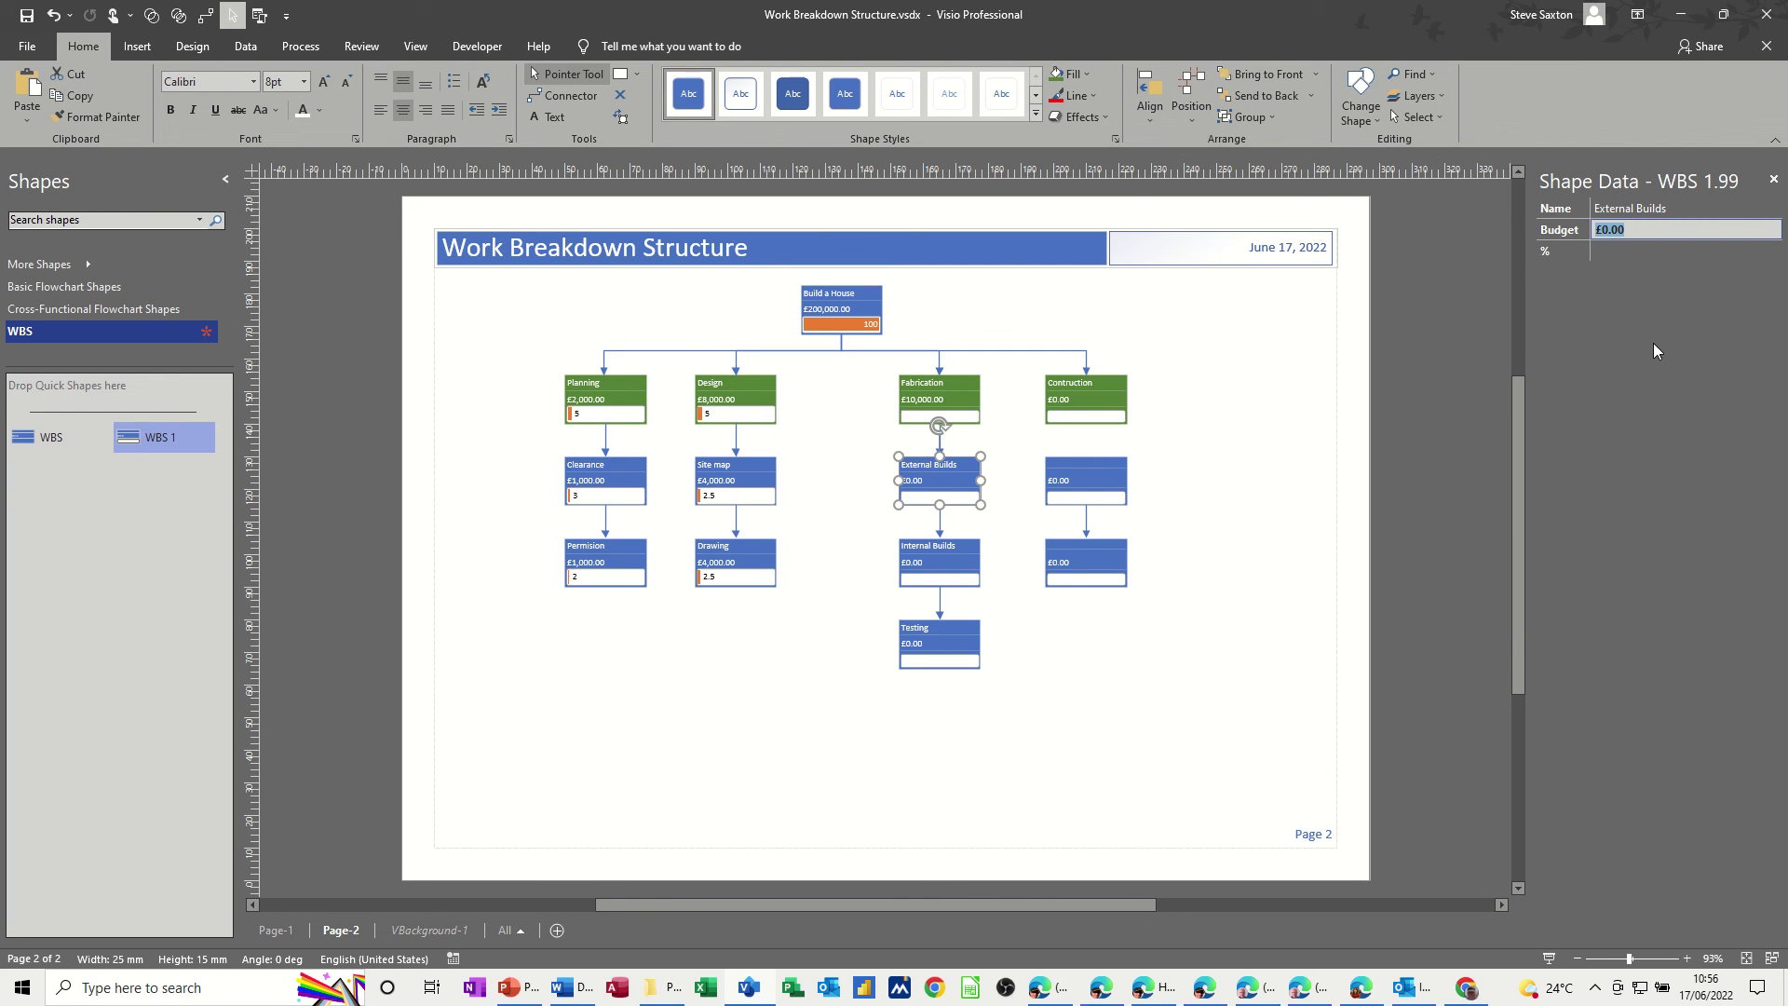
text(50,0)
text(00)
key(Return)
click(936, 562)
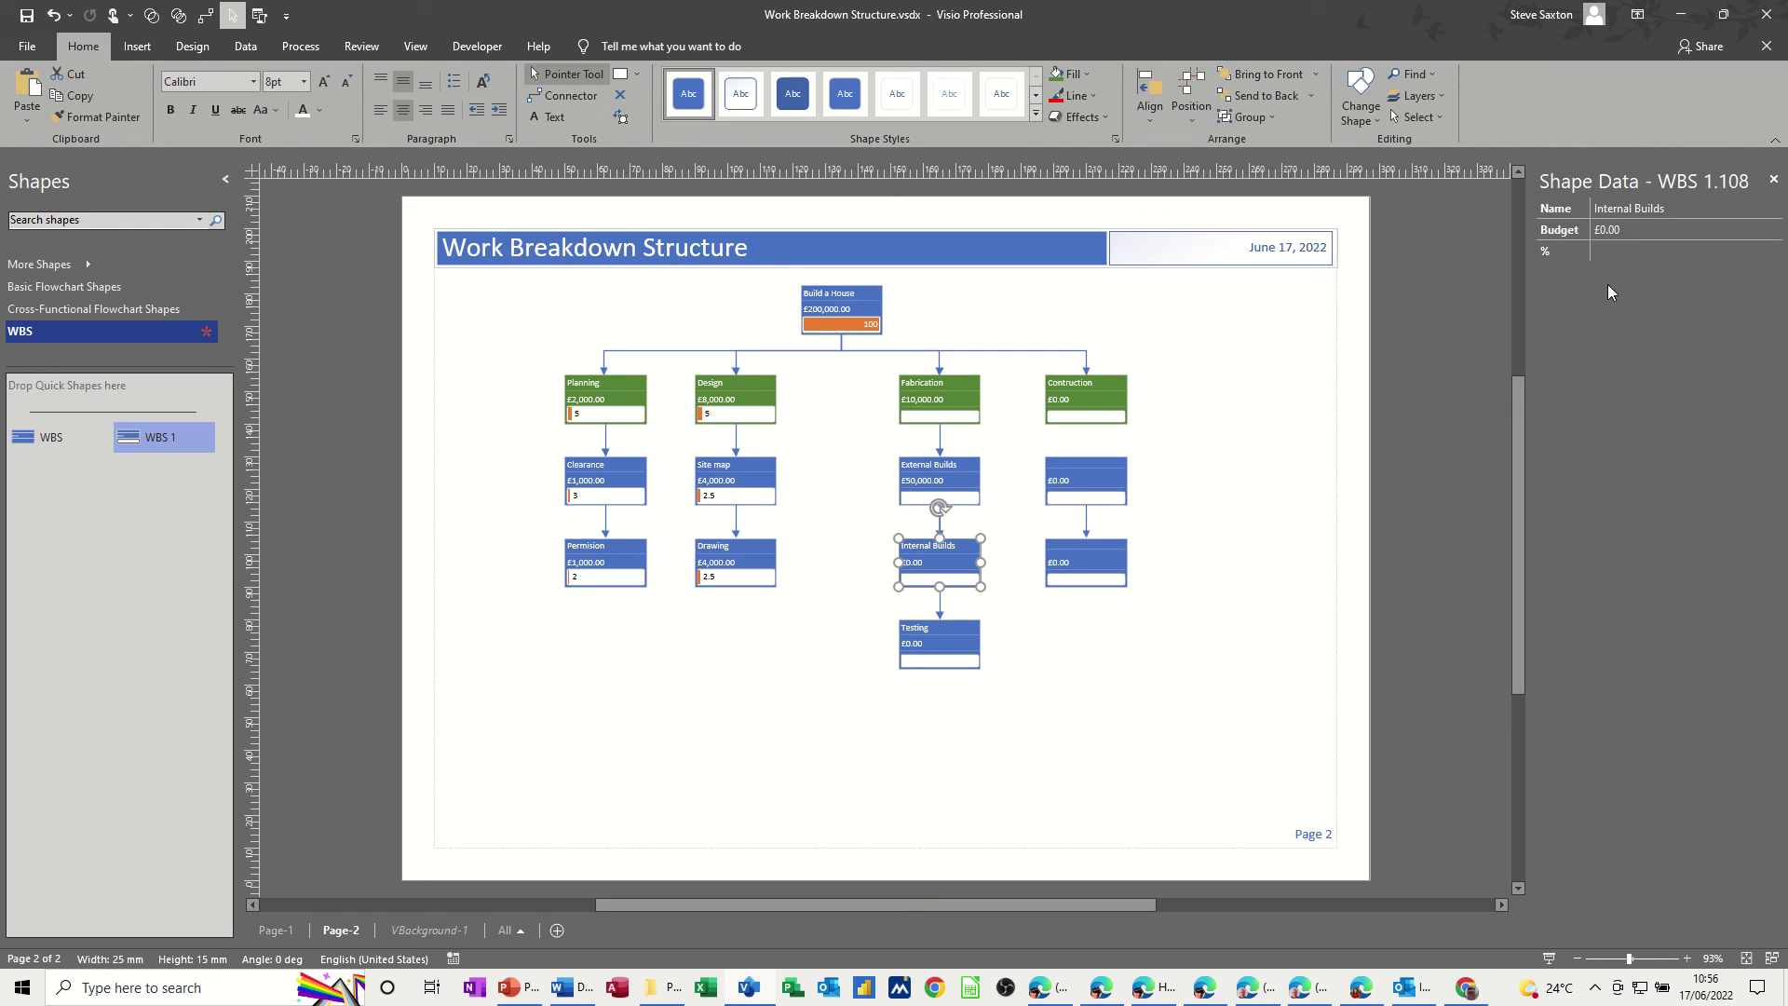
click(1657, 229)
text(40000)
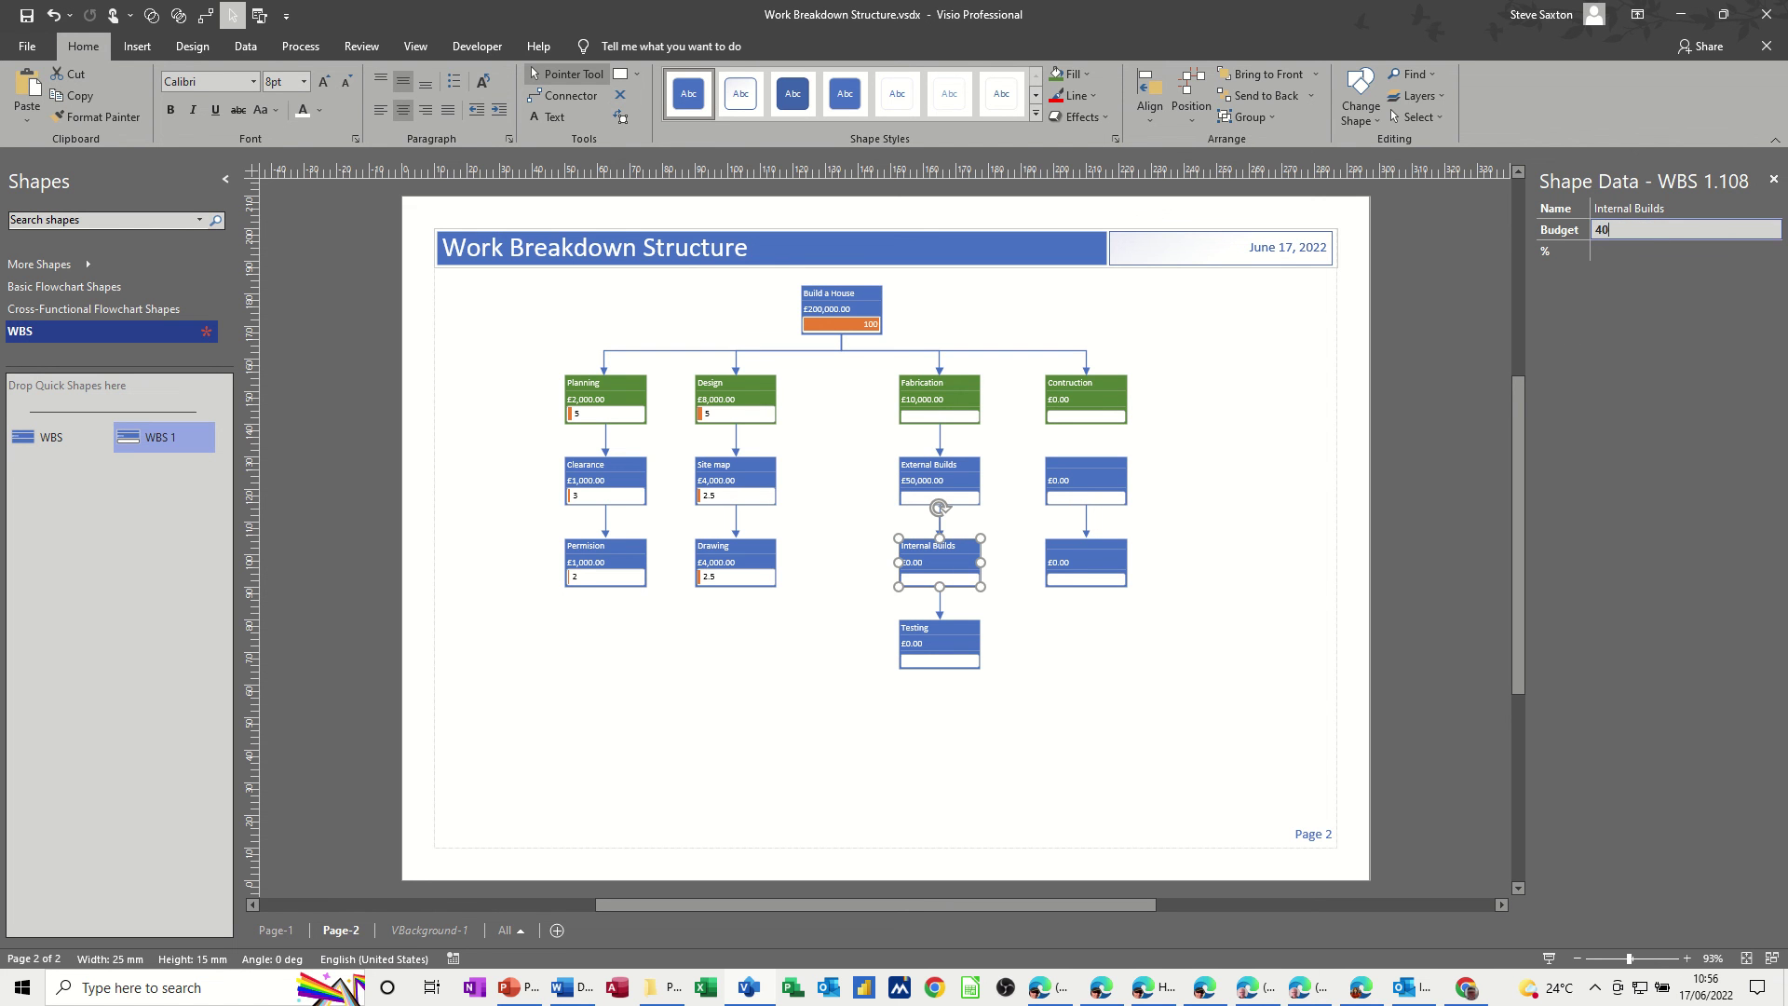
click(934, 650)
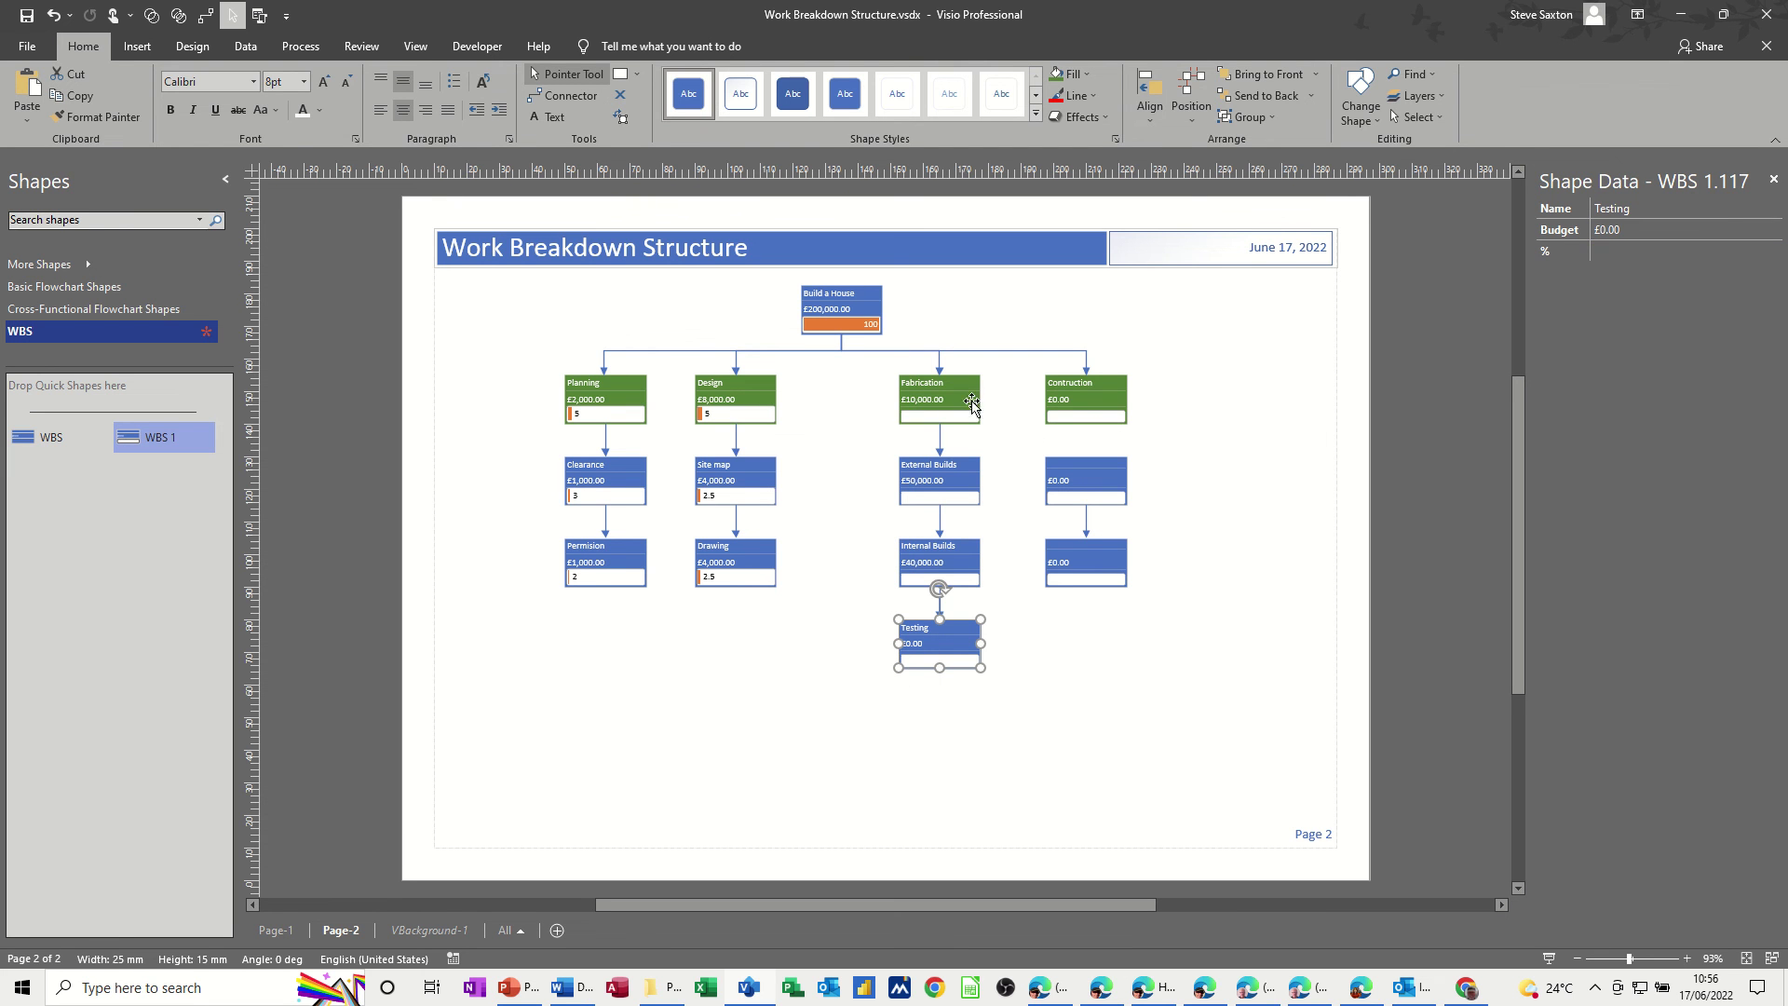
- Give Testing a £10,000.00 budget and correct Fabrication's budget to £100,000.00
click(1618, 241)
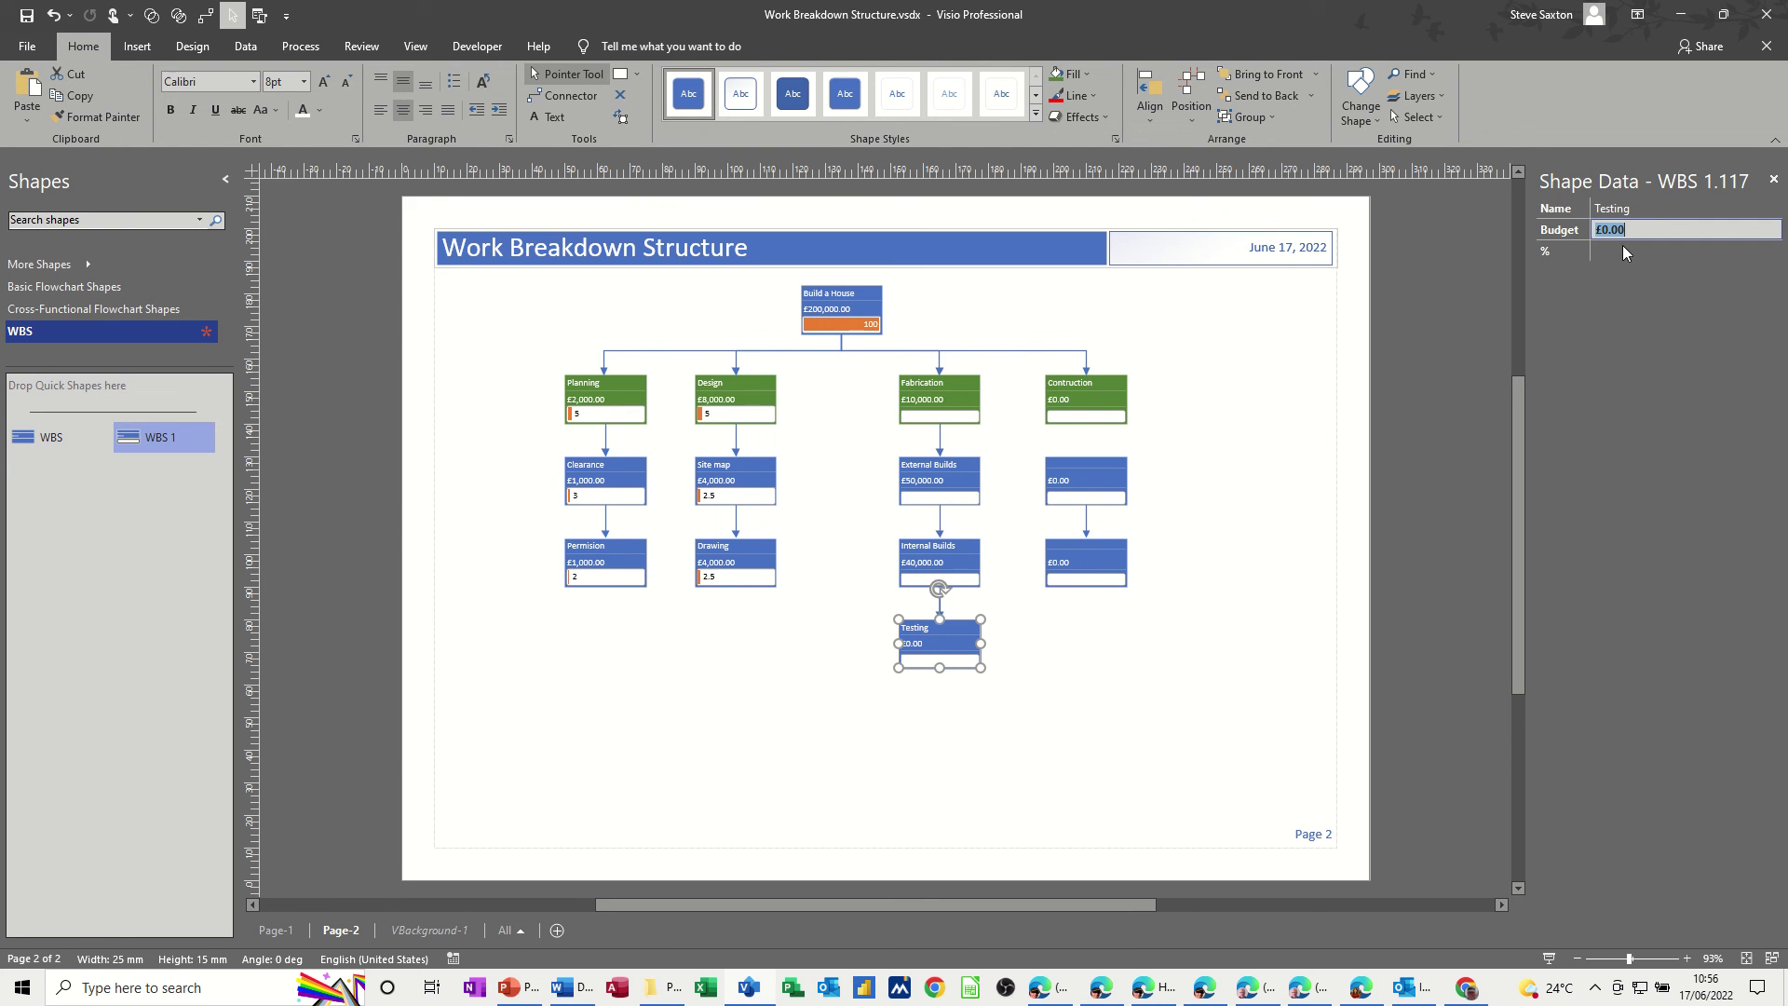
text(10000)
click(943, 399)
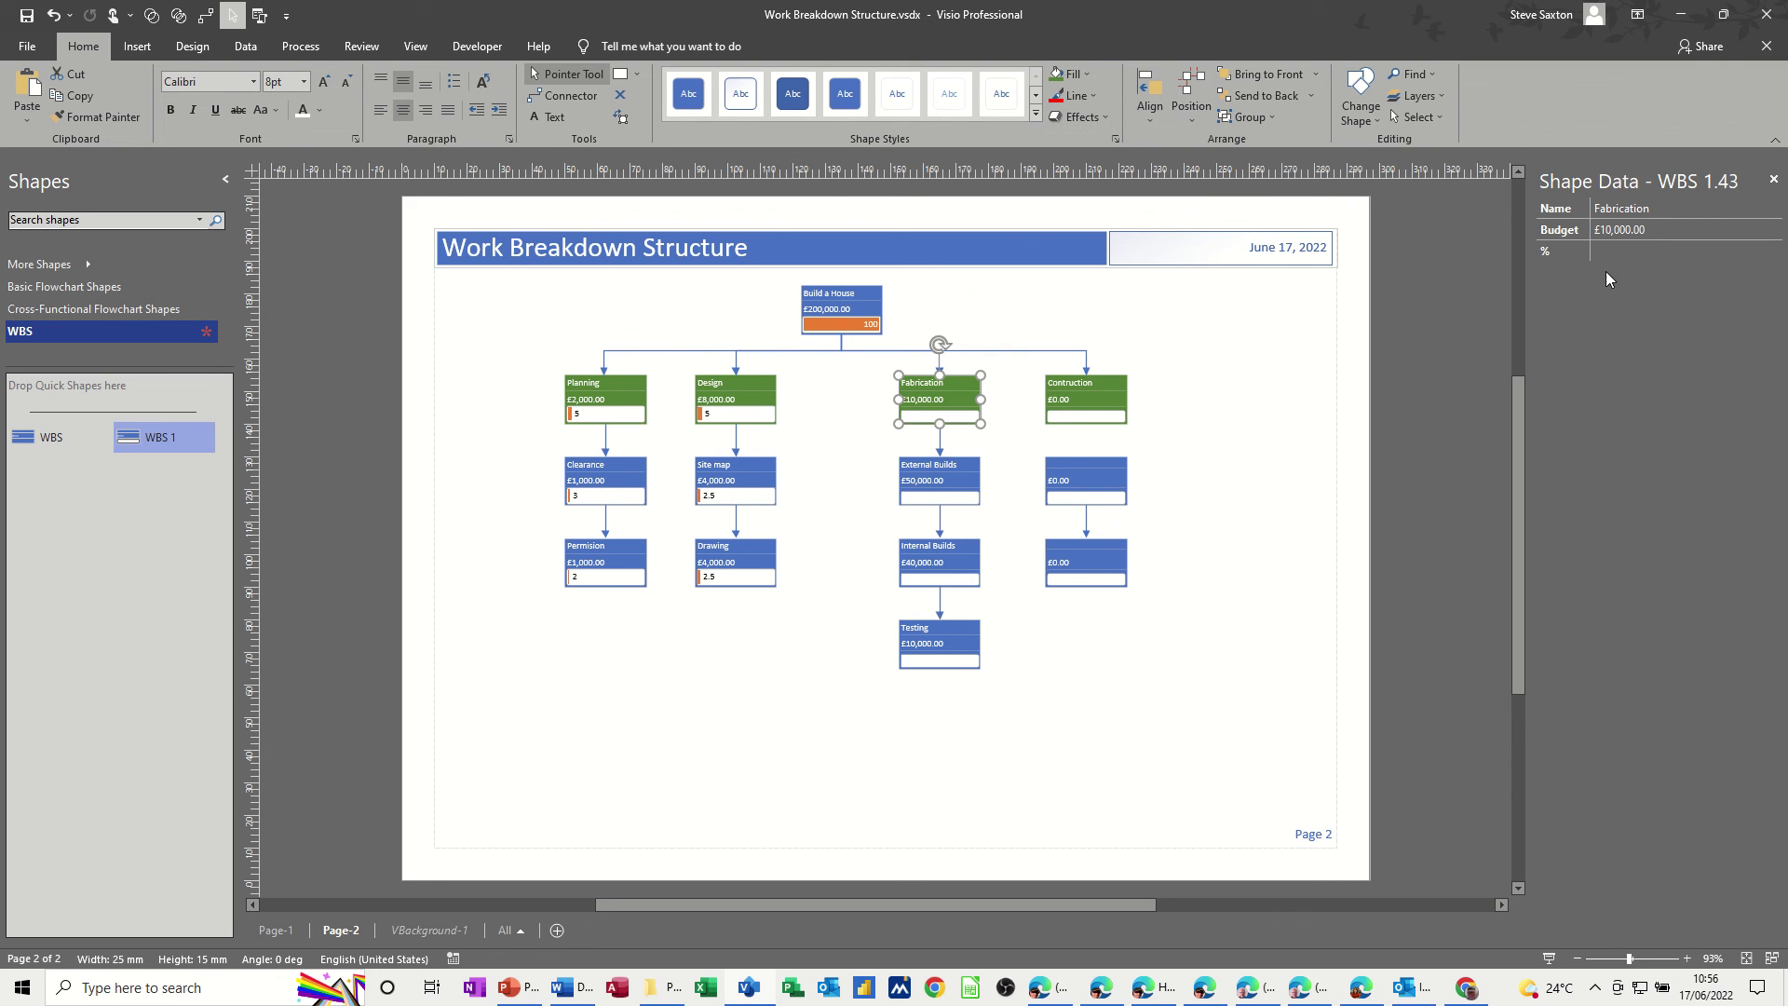
click(1617, 233)
click(1617, 233)
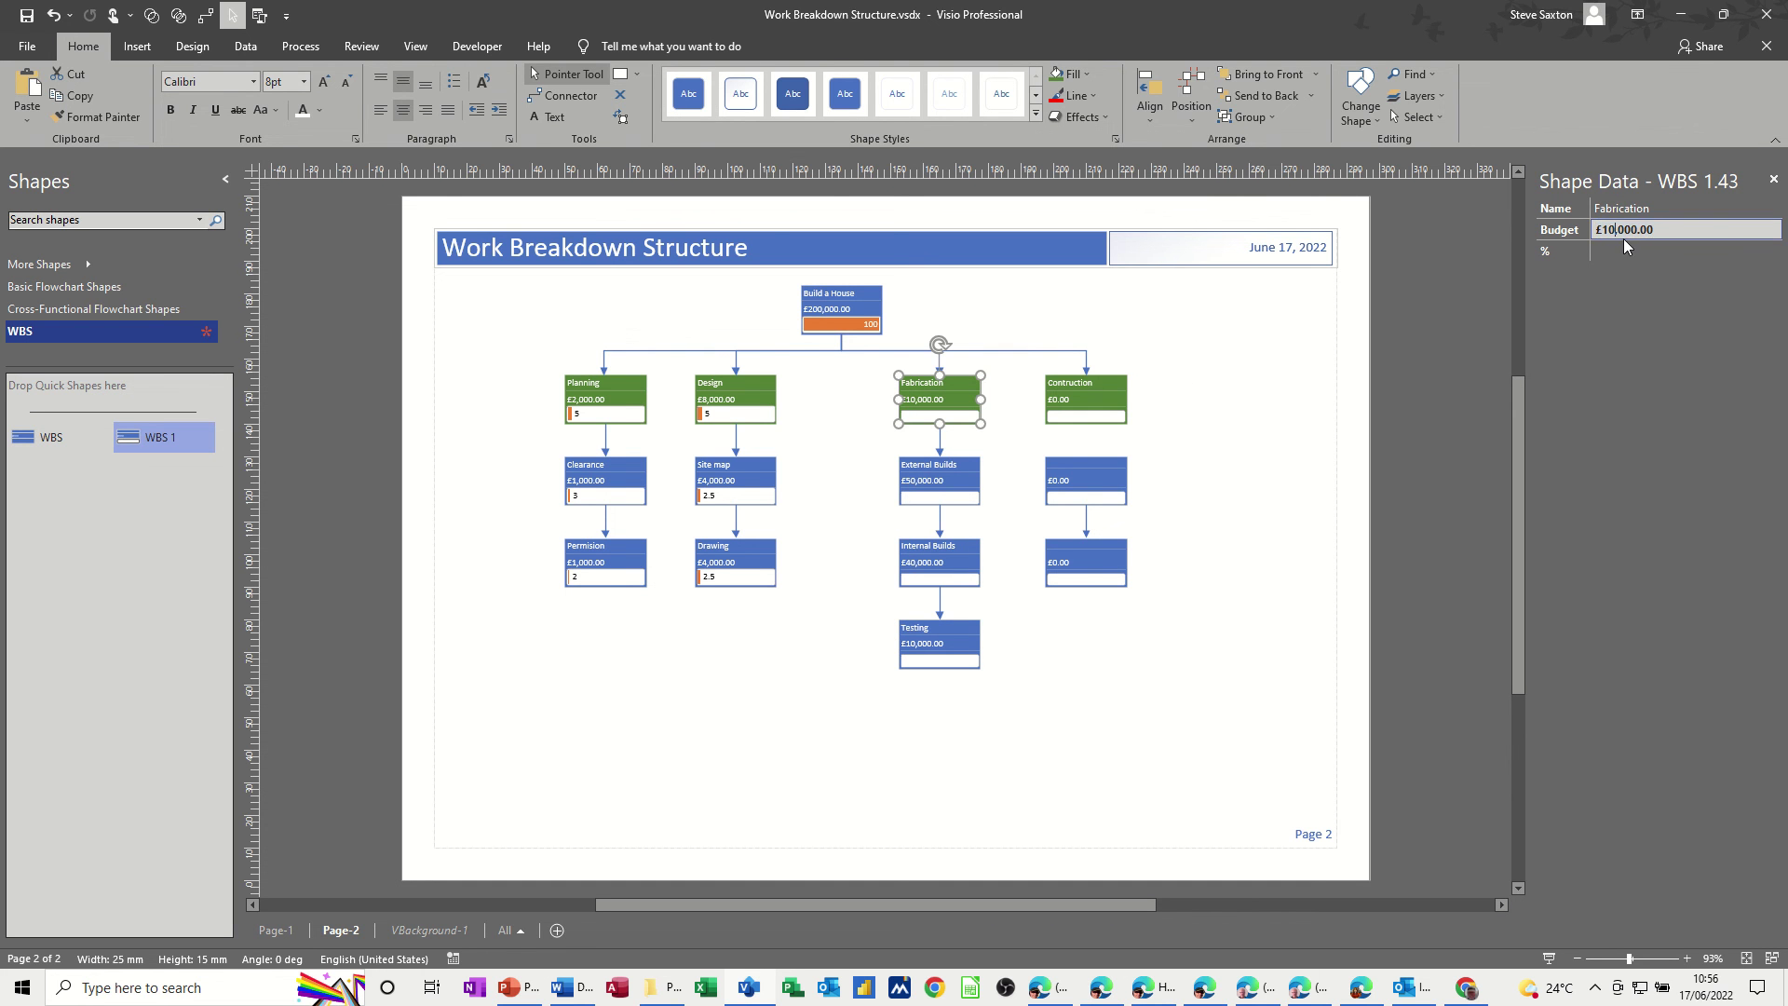
text(0)
key(Return)
- Set Fabrication's progress to 50%
click(952, 415)
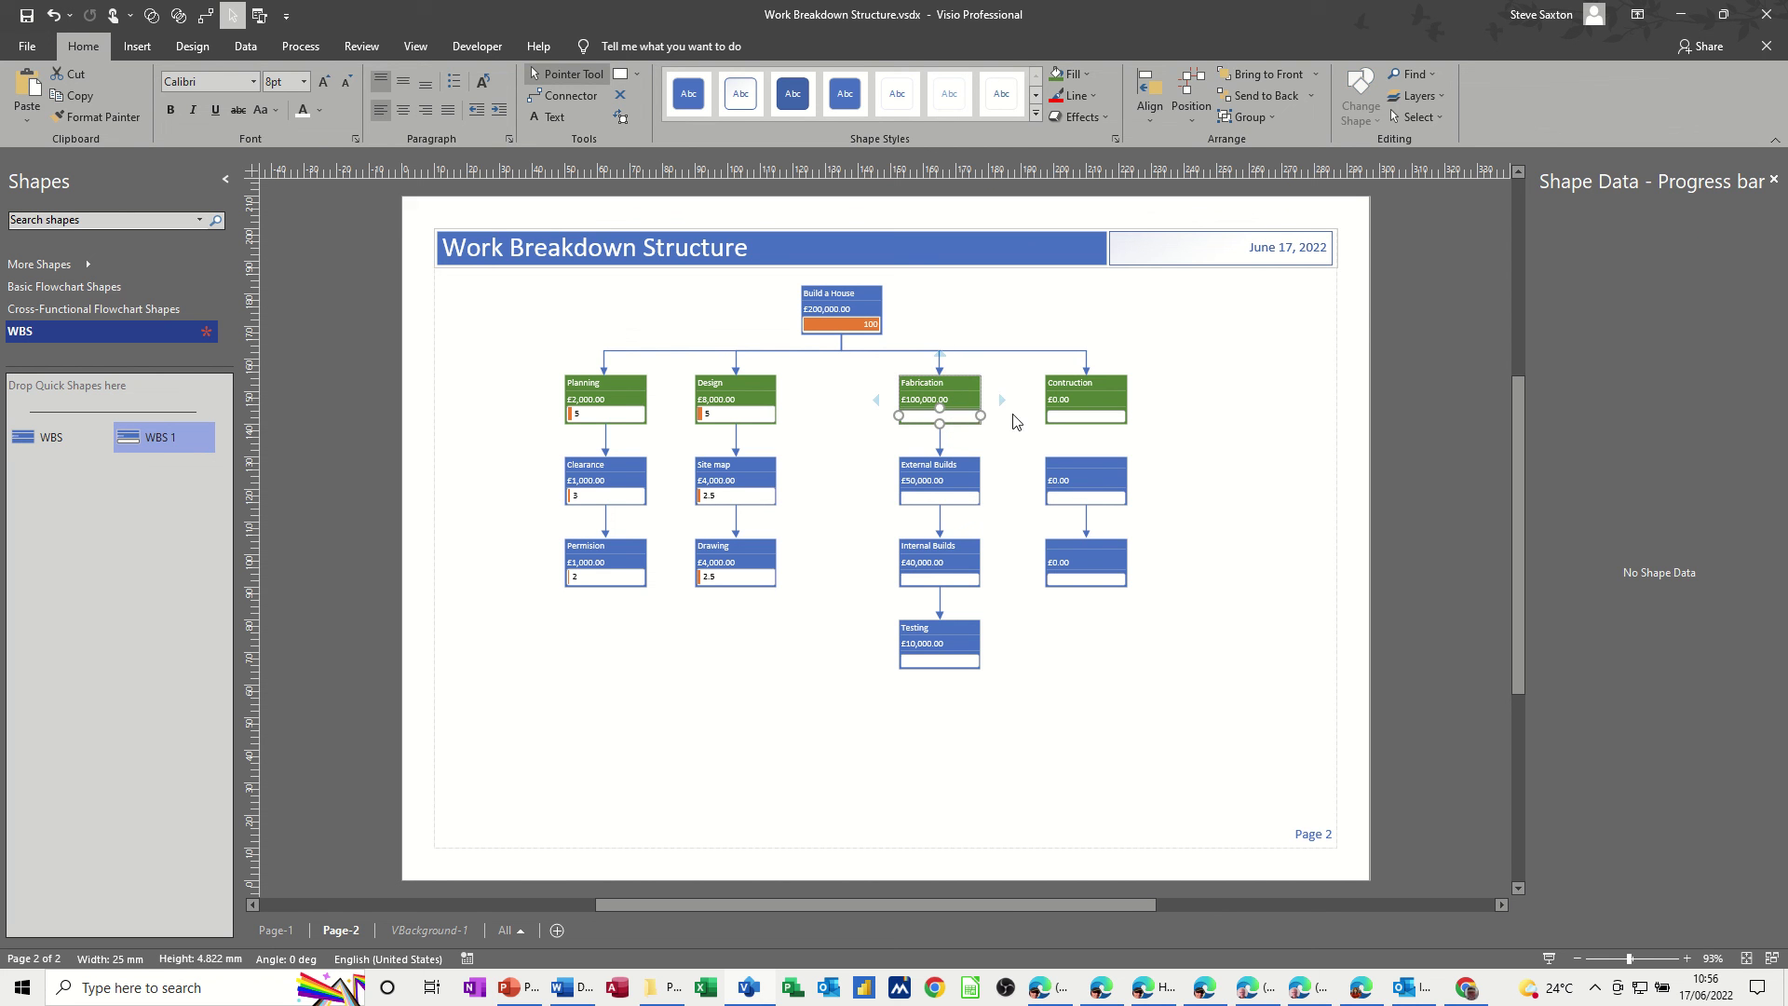
click(998, 391)
click(941, 391)
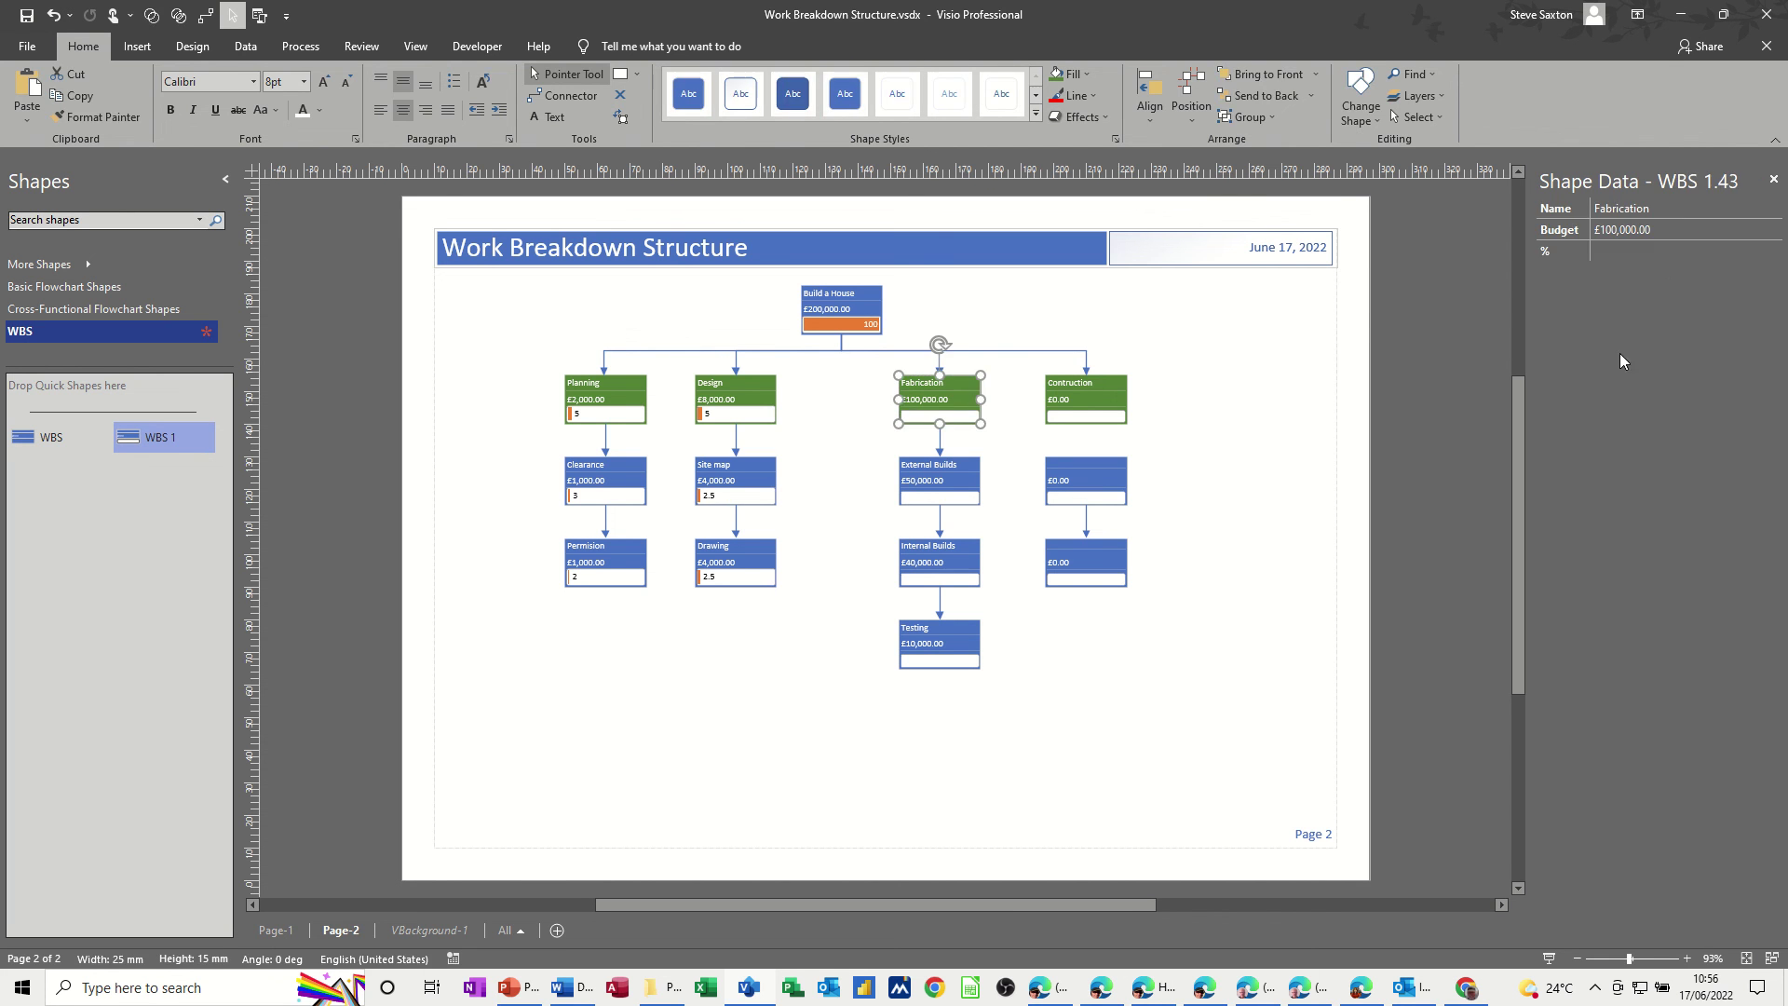
click(1642, 253)
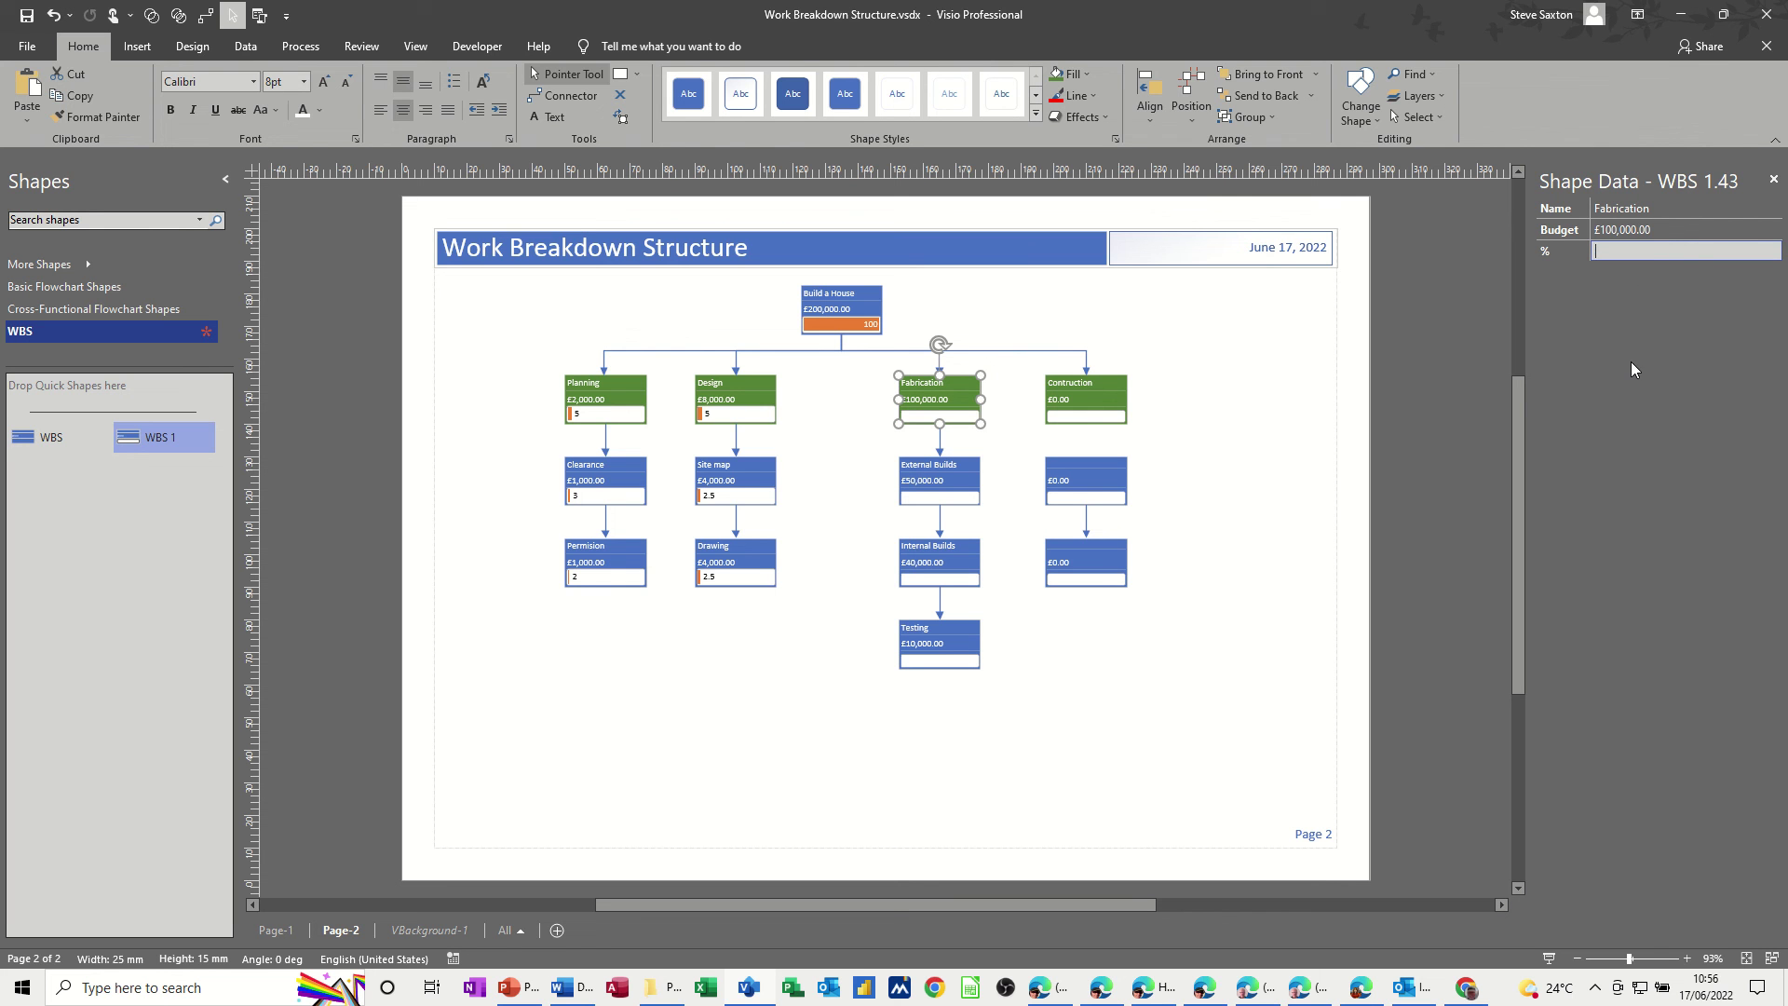
text(50)
key(Return)
- Mark Contruction as 40% complete
click(1089, 407)
click(1627, 259)
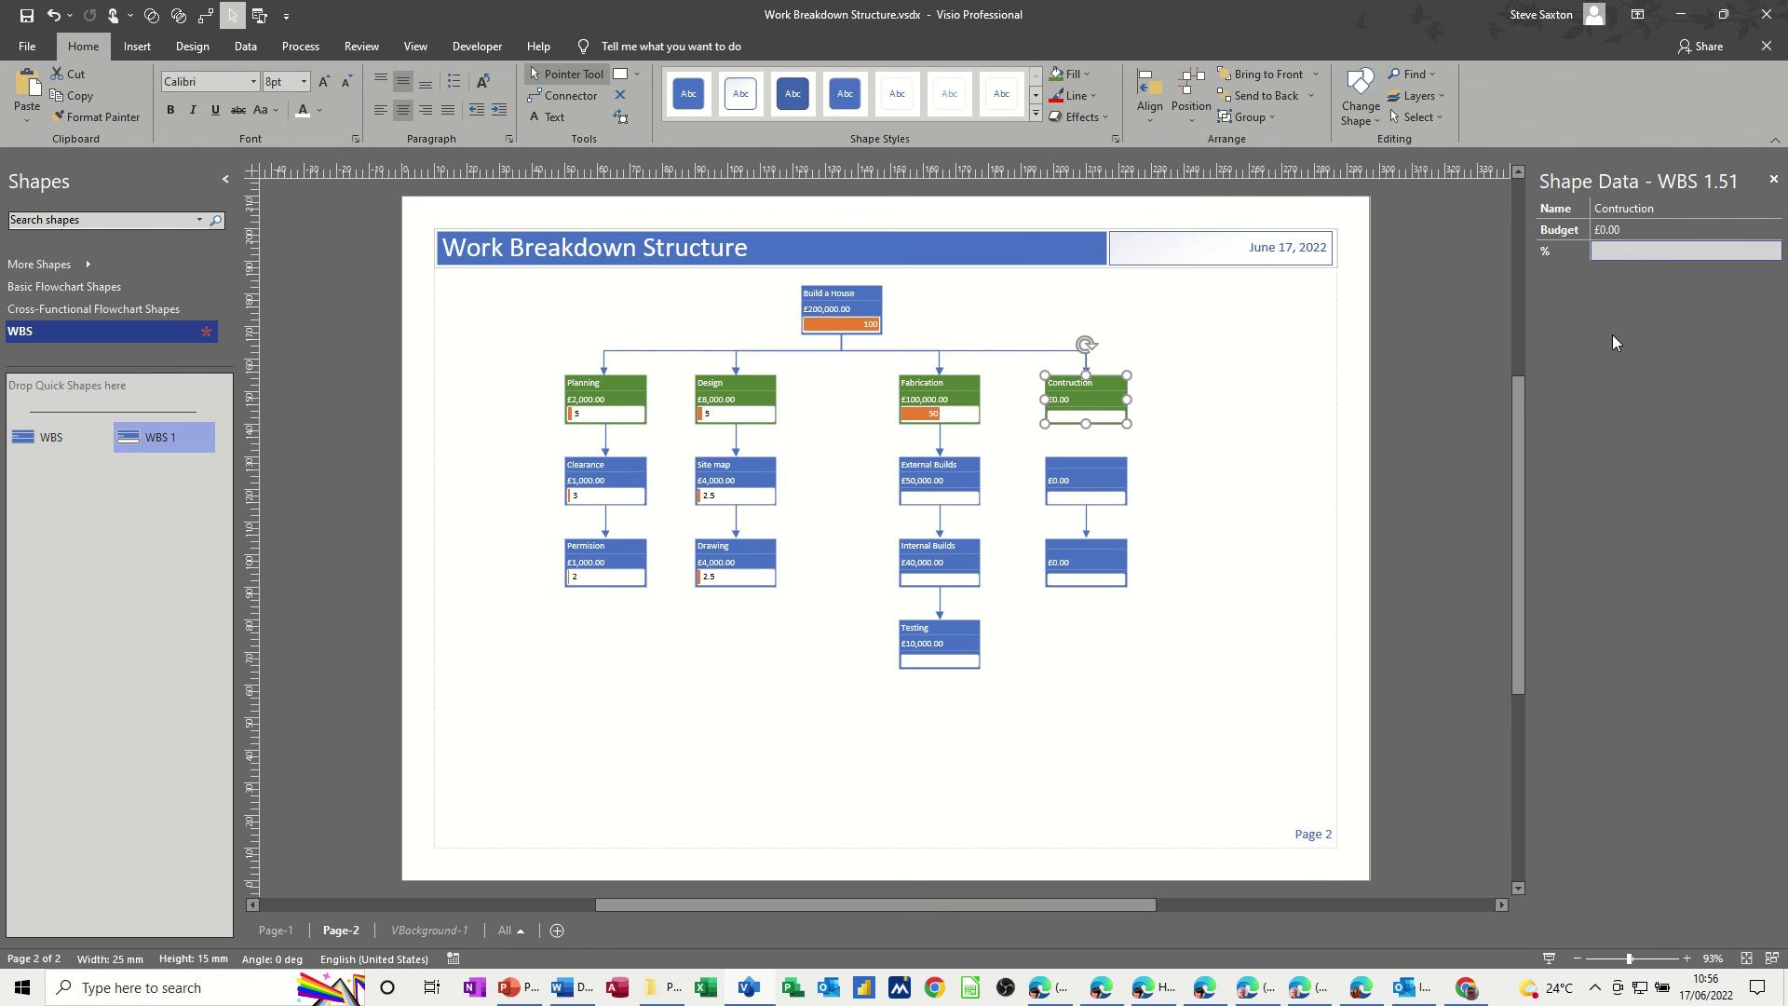
text(40)
key(Return)
- After checking the Page-1 chart, set External Builds' progress to 25%
click(275, 930)
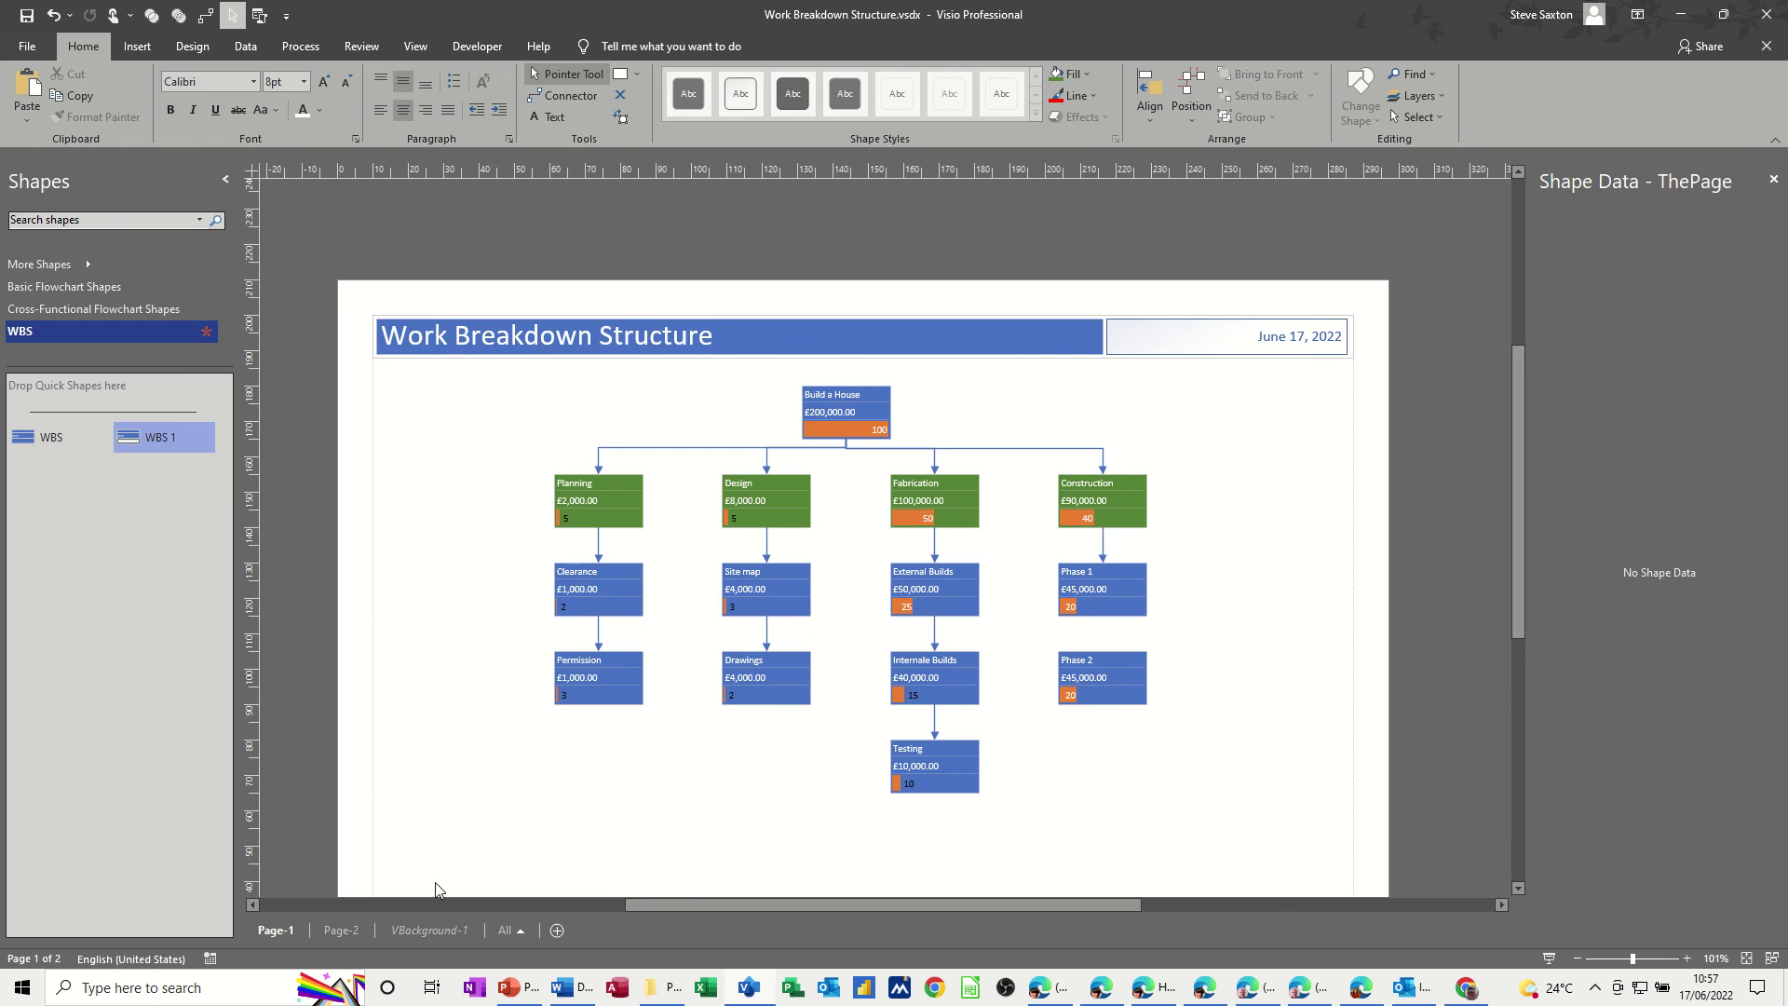
click(341, 929)
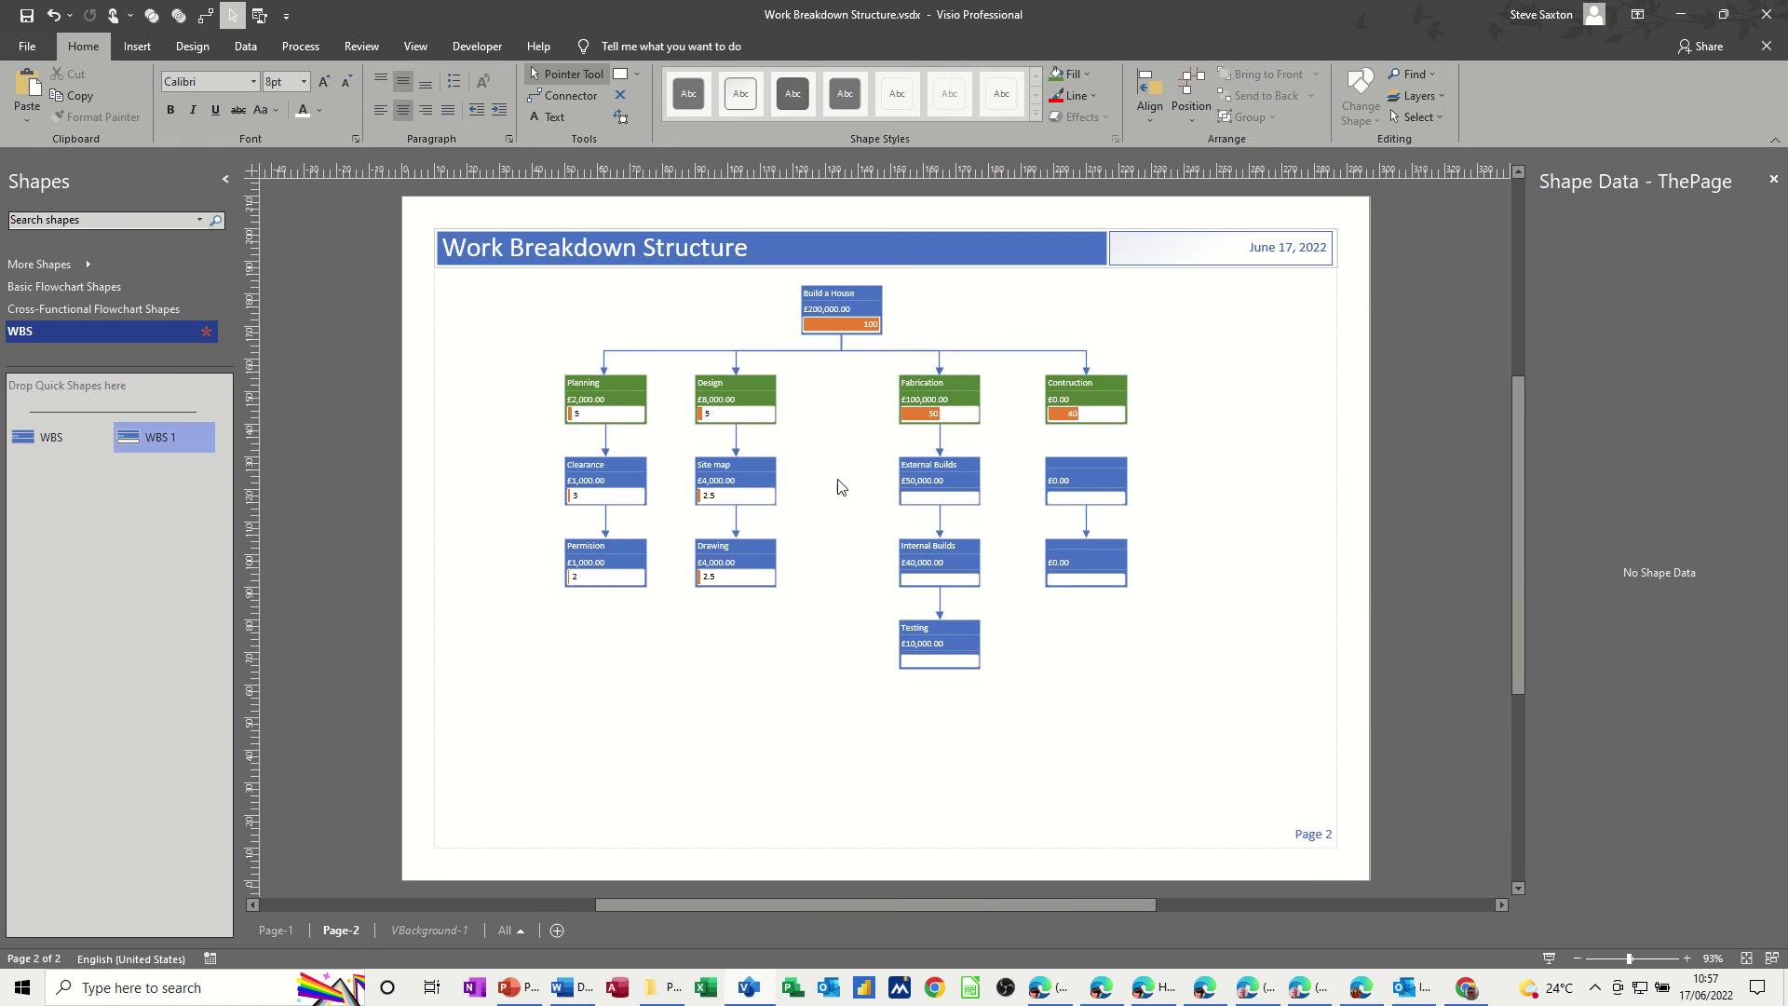
click(925, 493)
click(1607, 248)
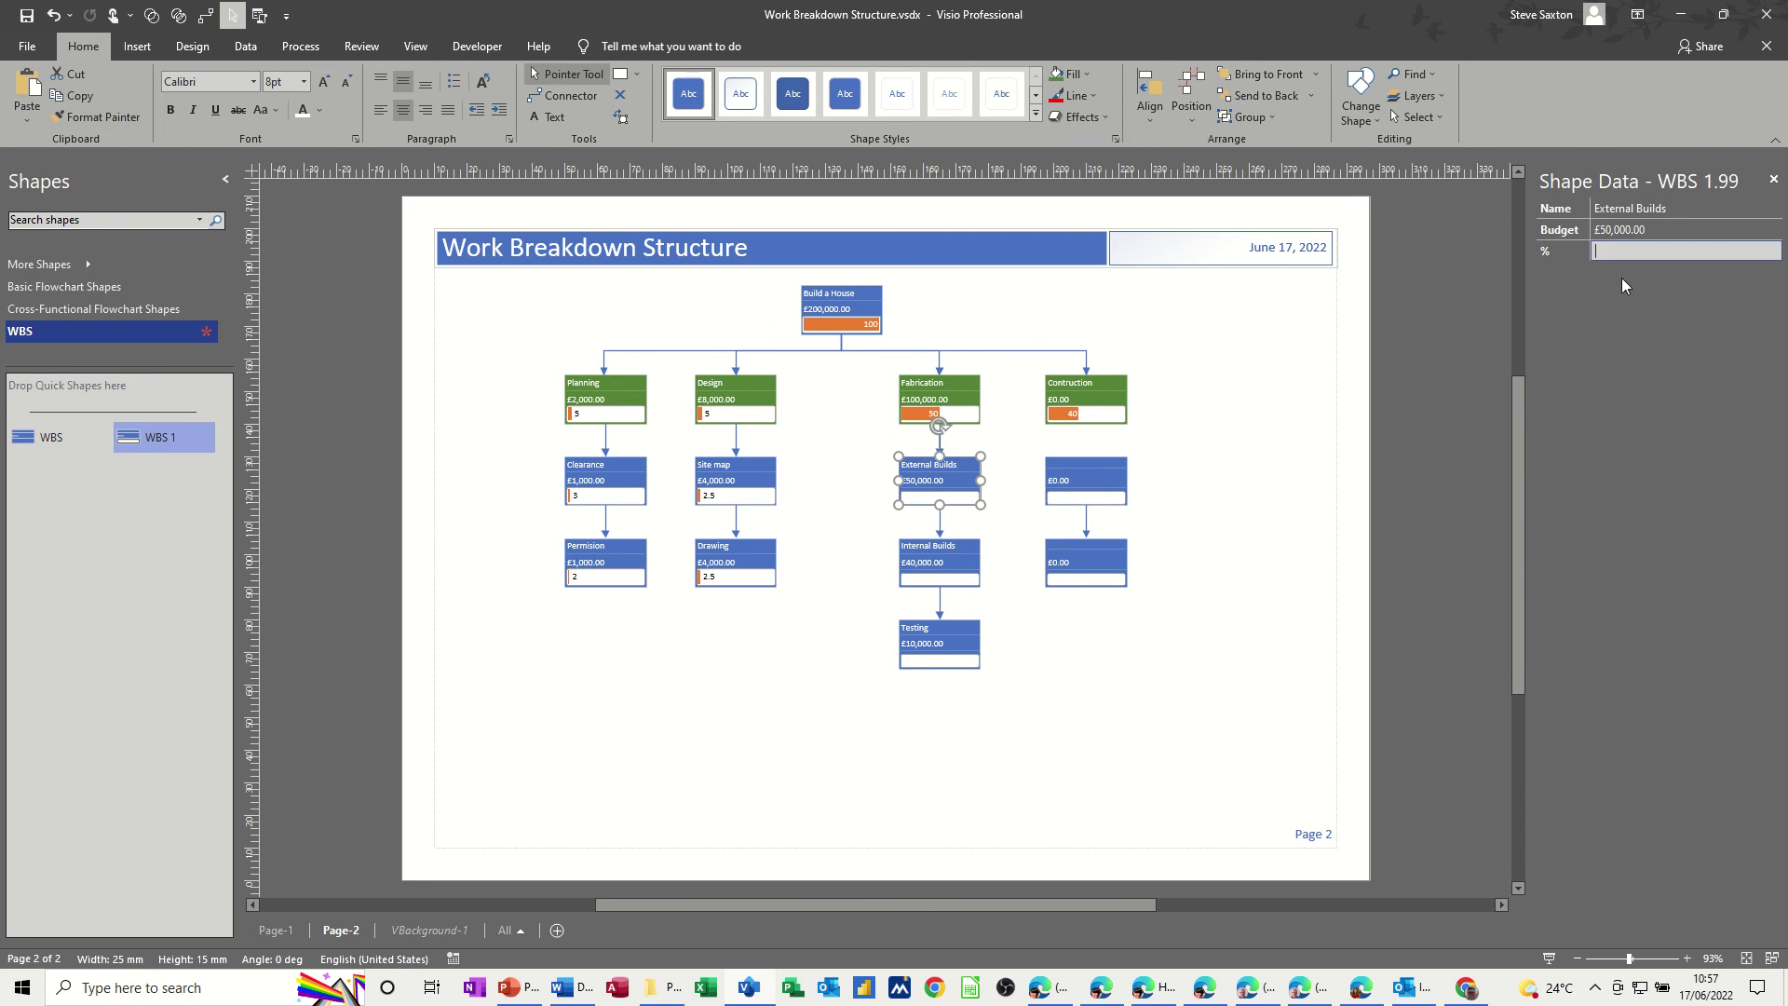
text(25)
click(927, 571)
- Set Internal Builds to 15% and Testing to 10%, then view Page-1
click(1612, 253)
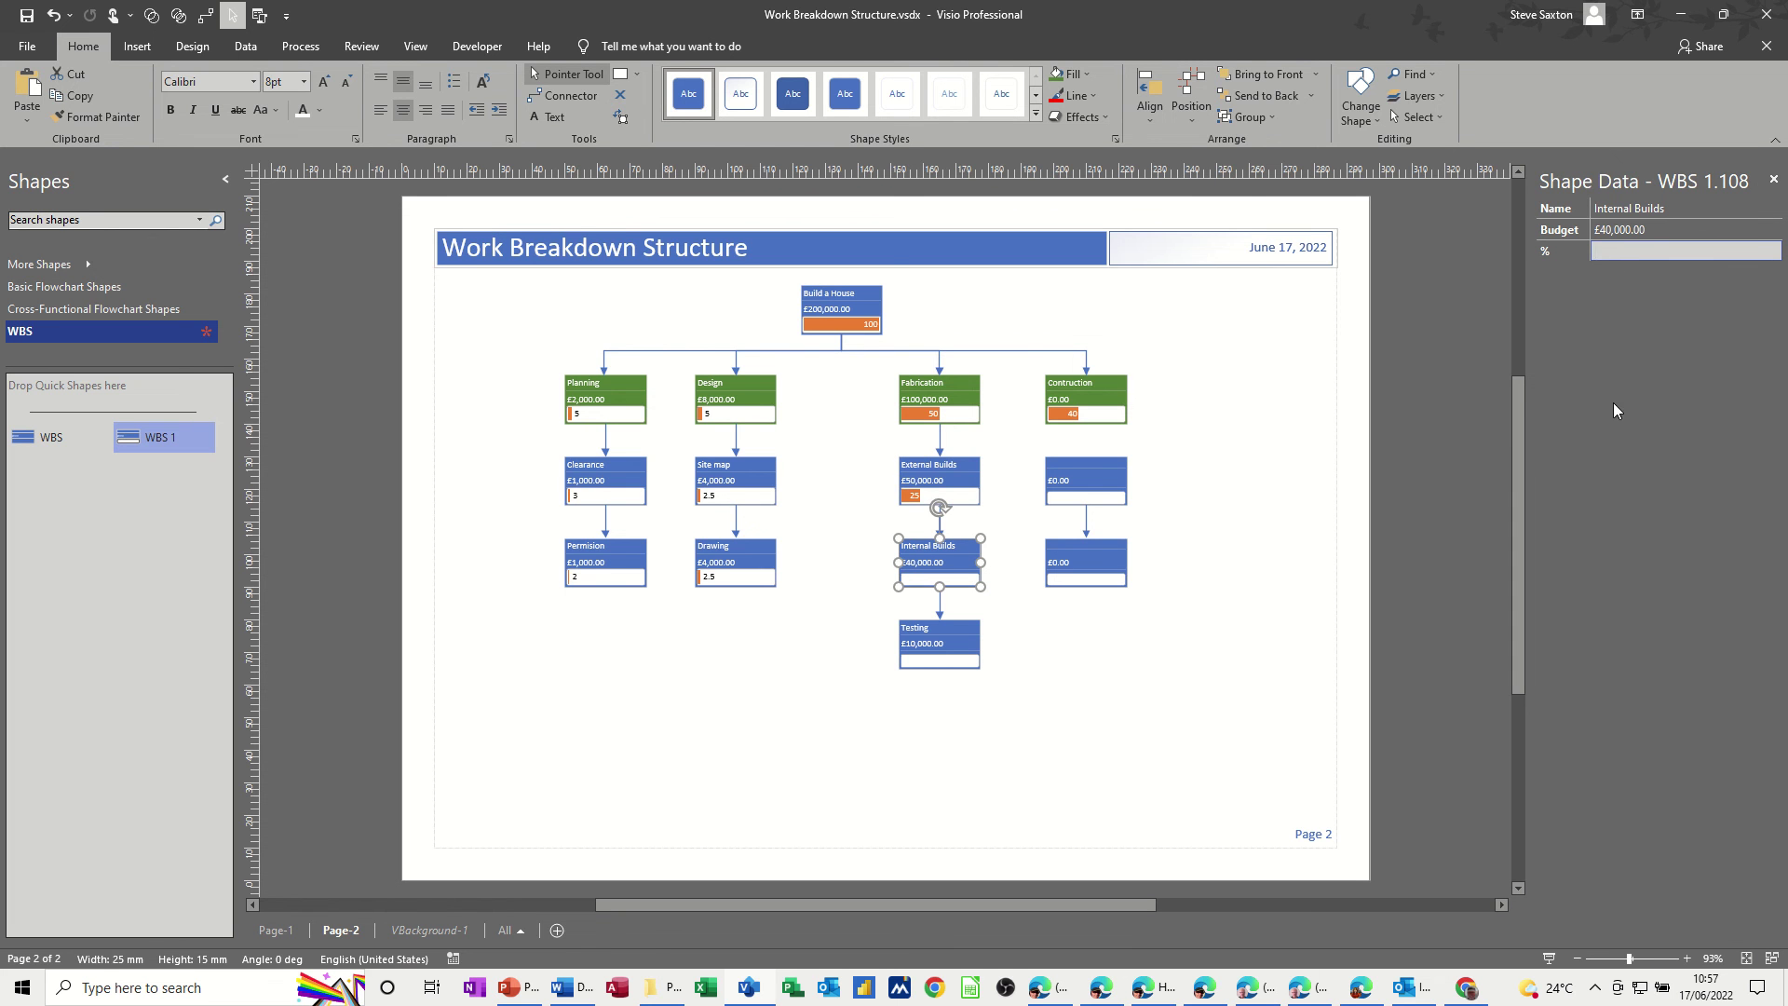
text(15)
click(954, 635)
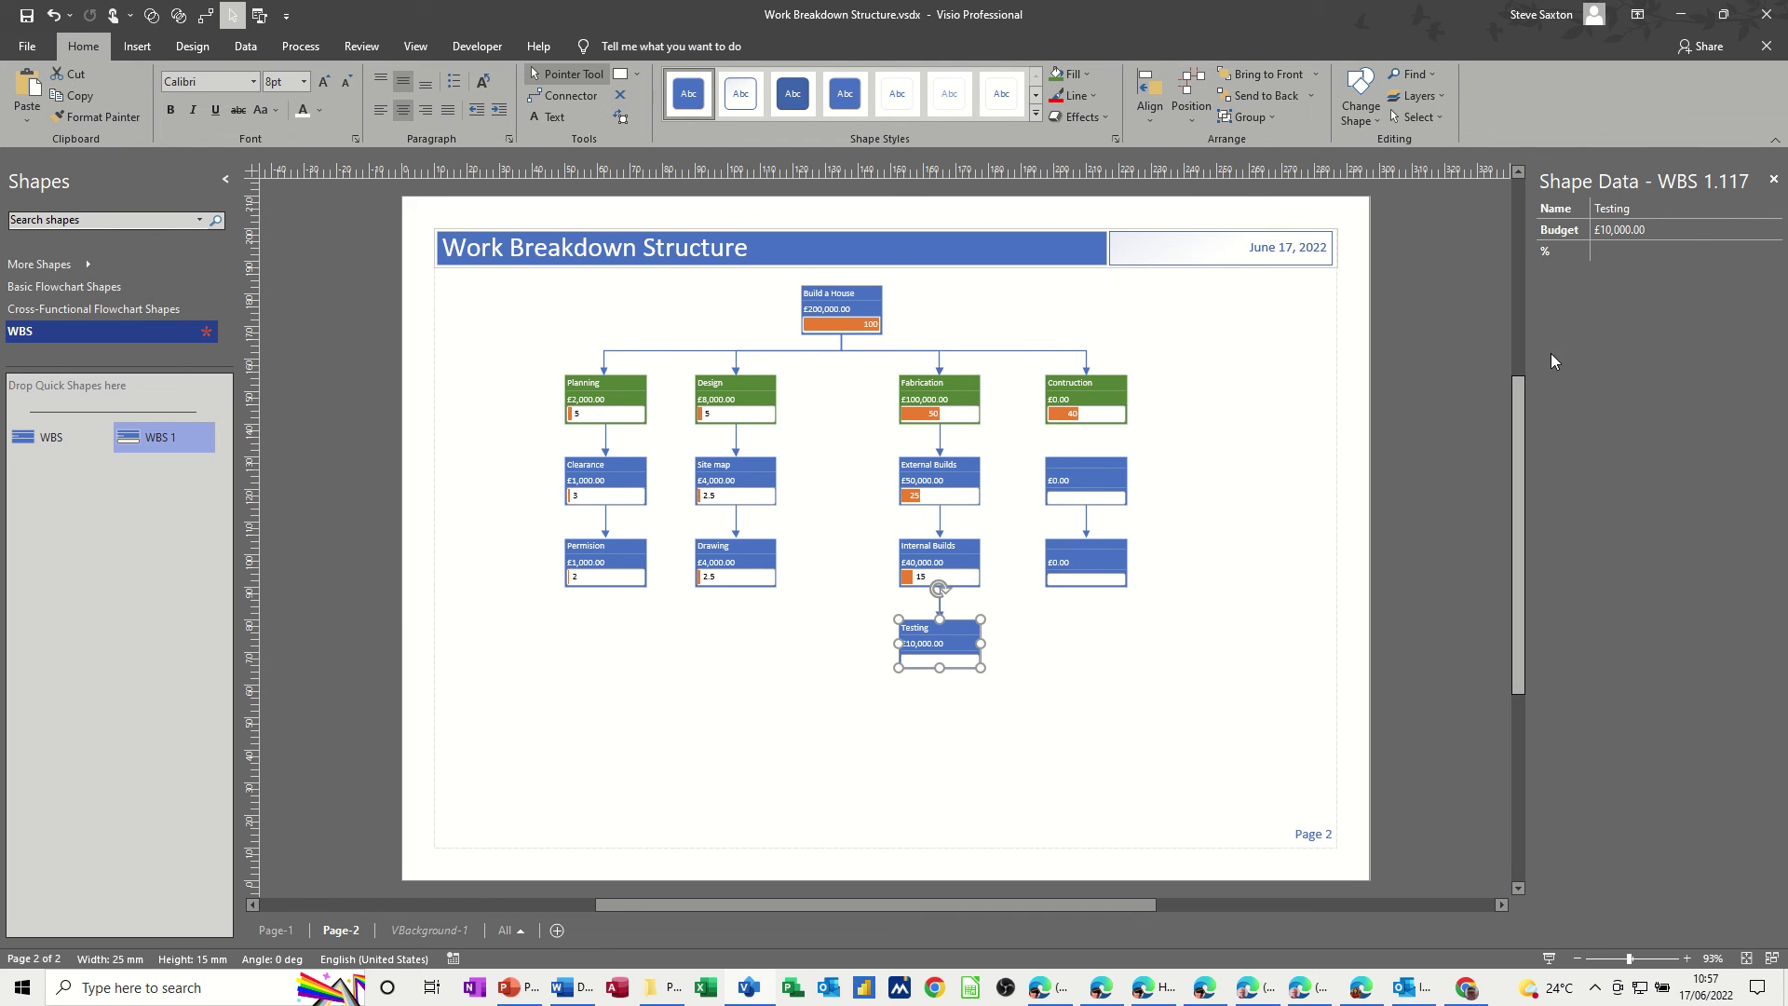
click(1642, 248)
text(10)
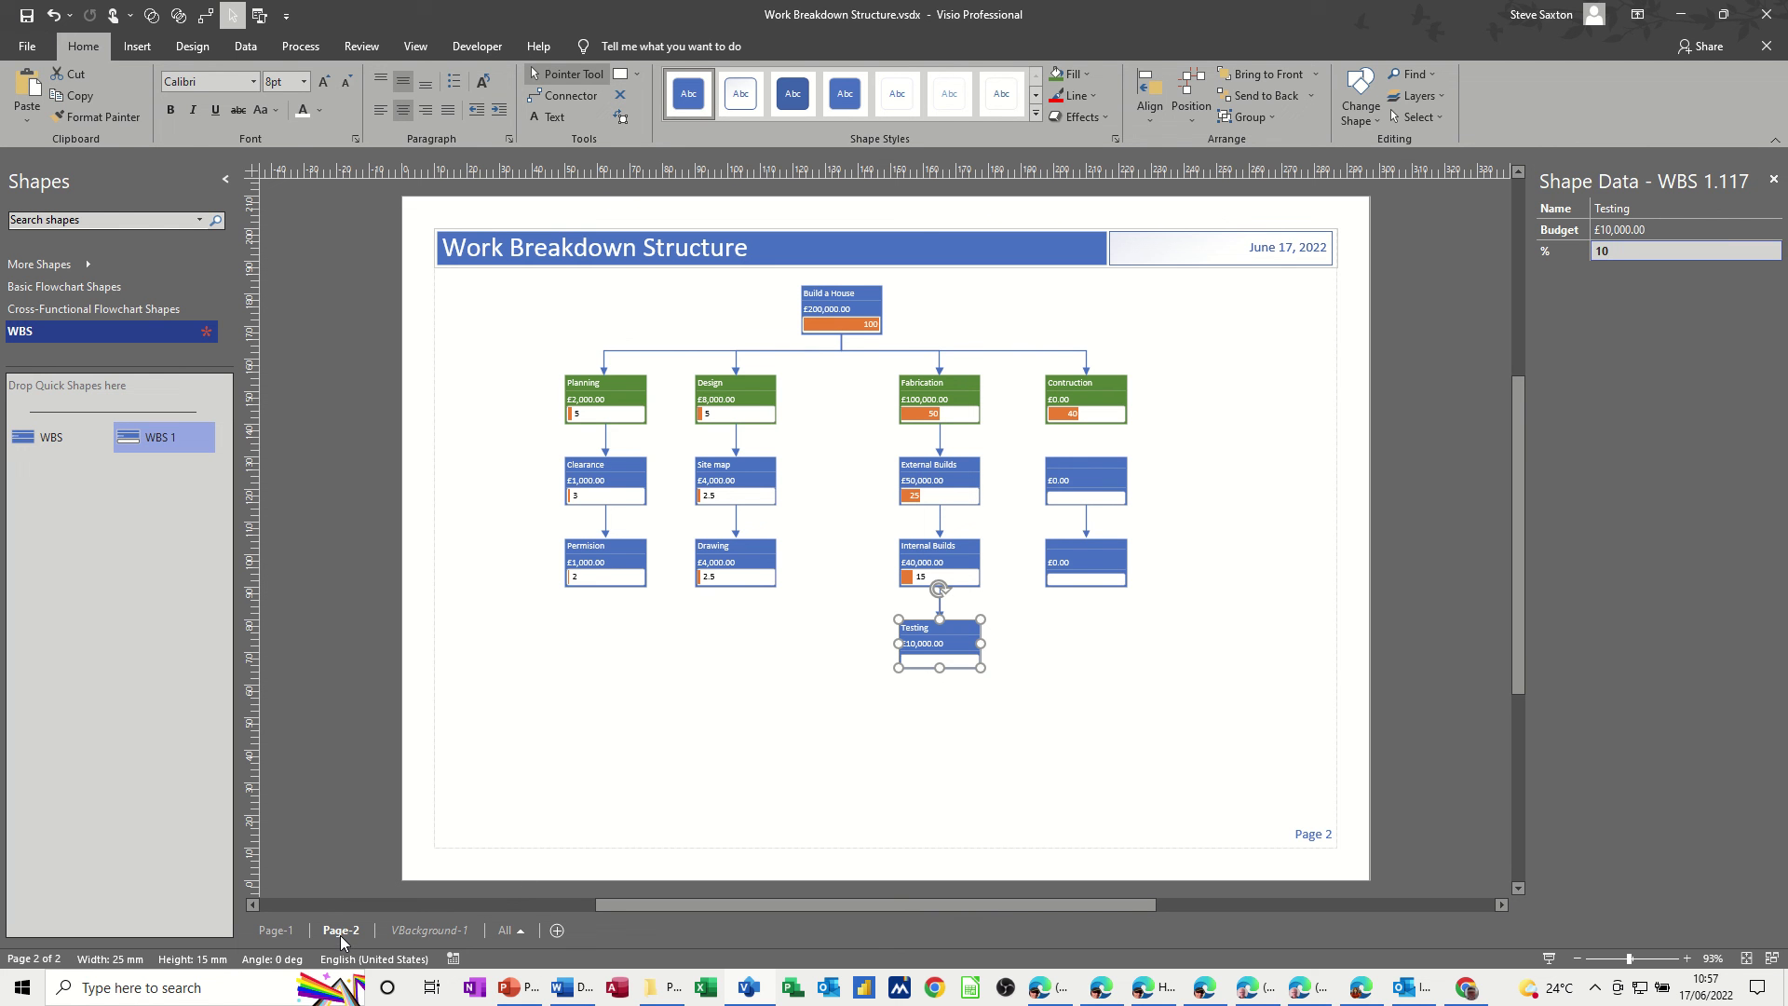
key(Return)
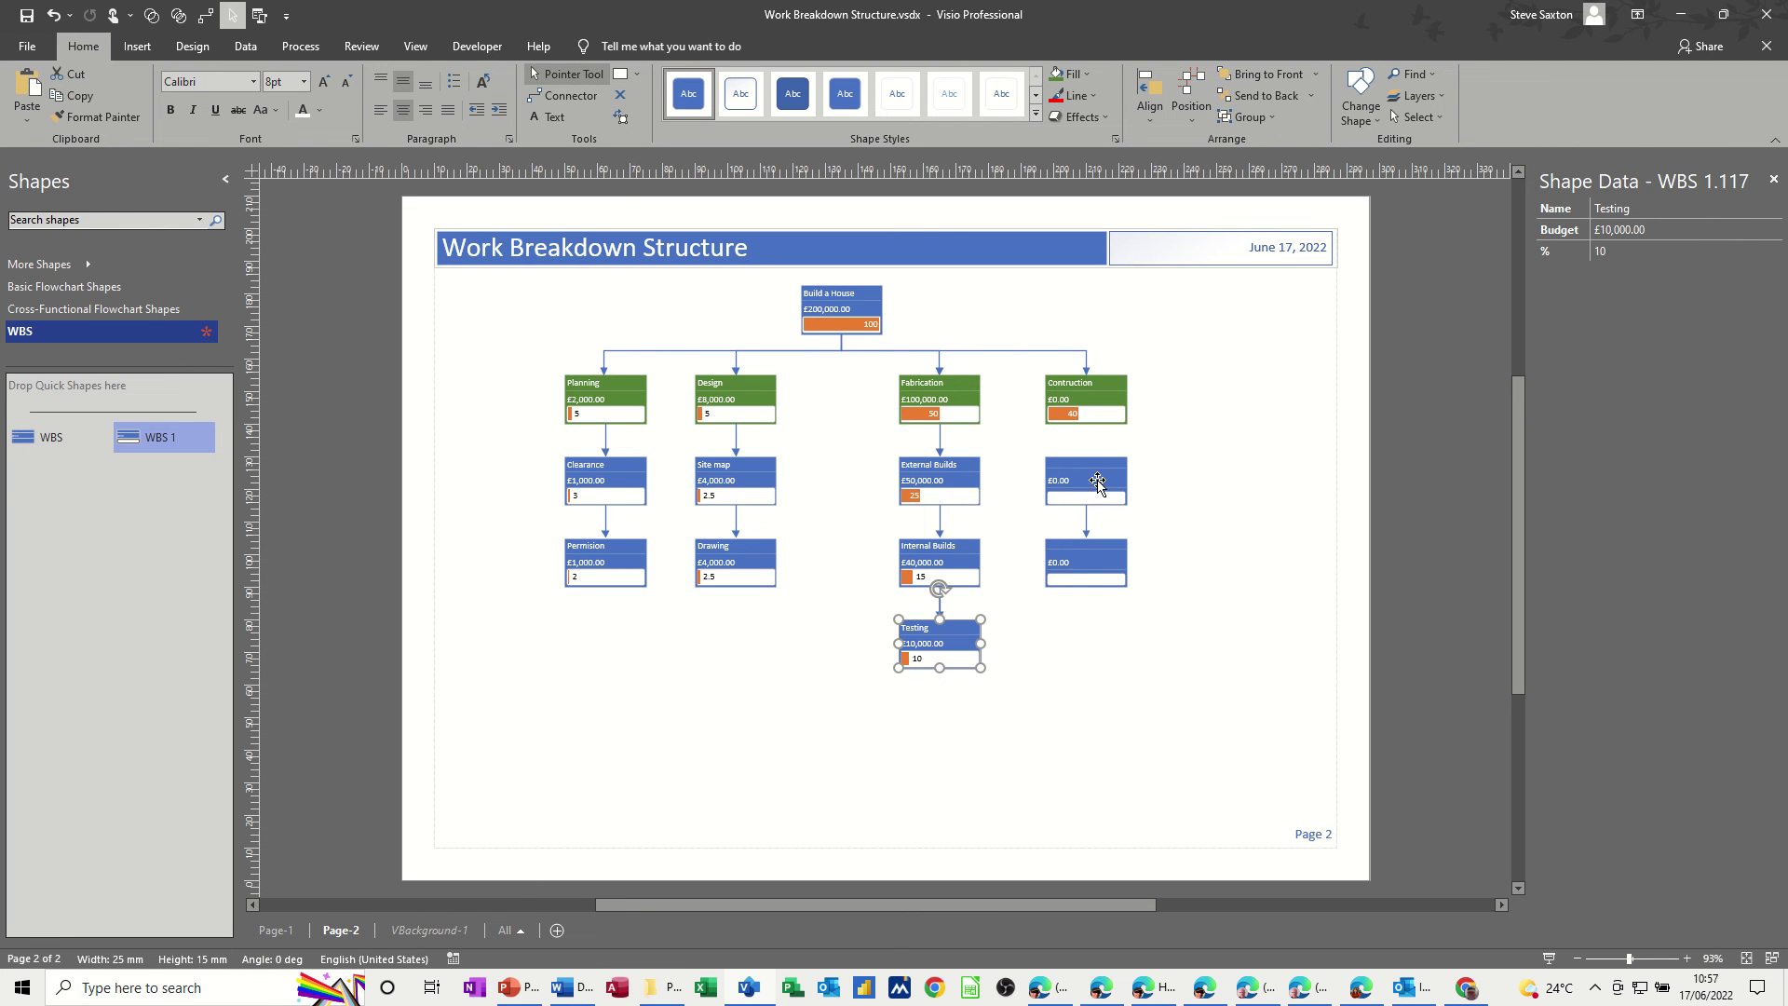
click(267, 929)
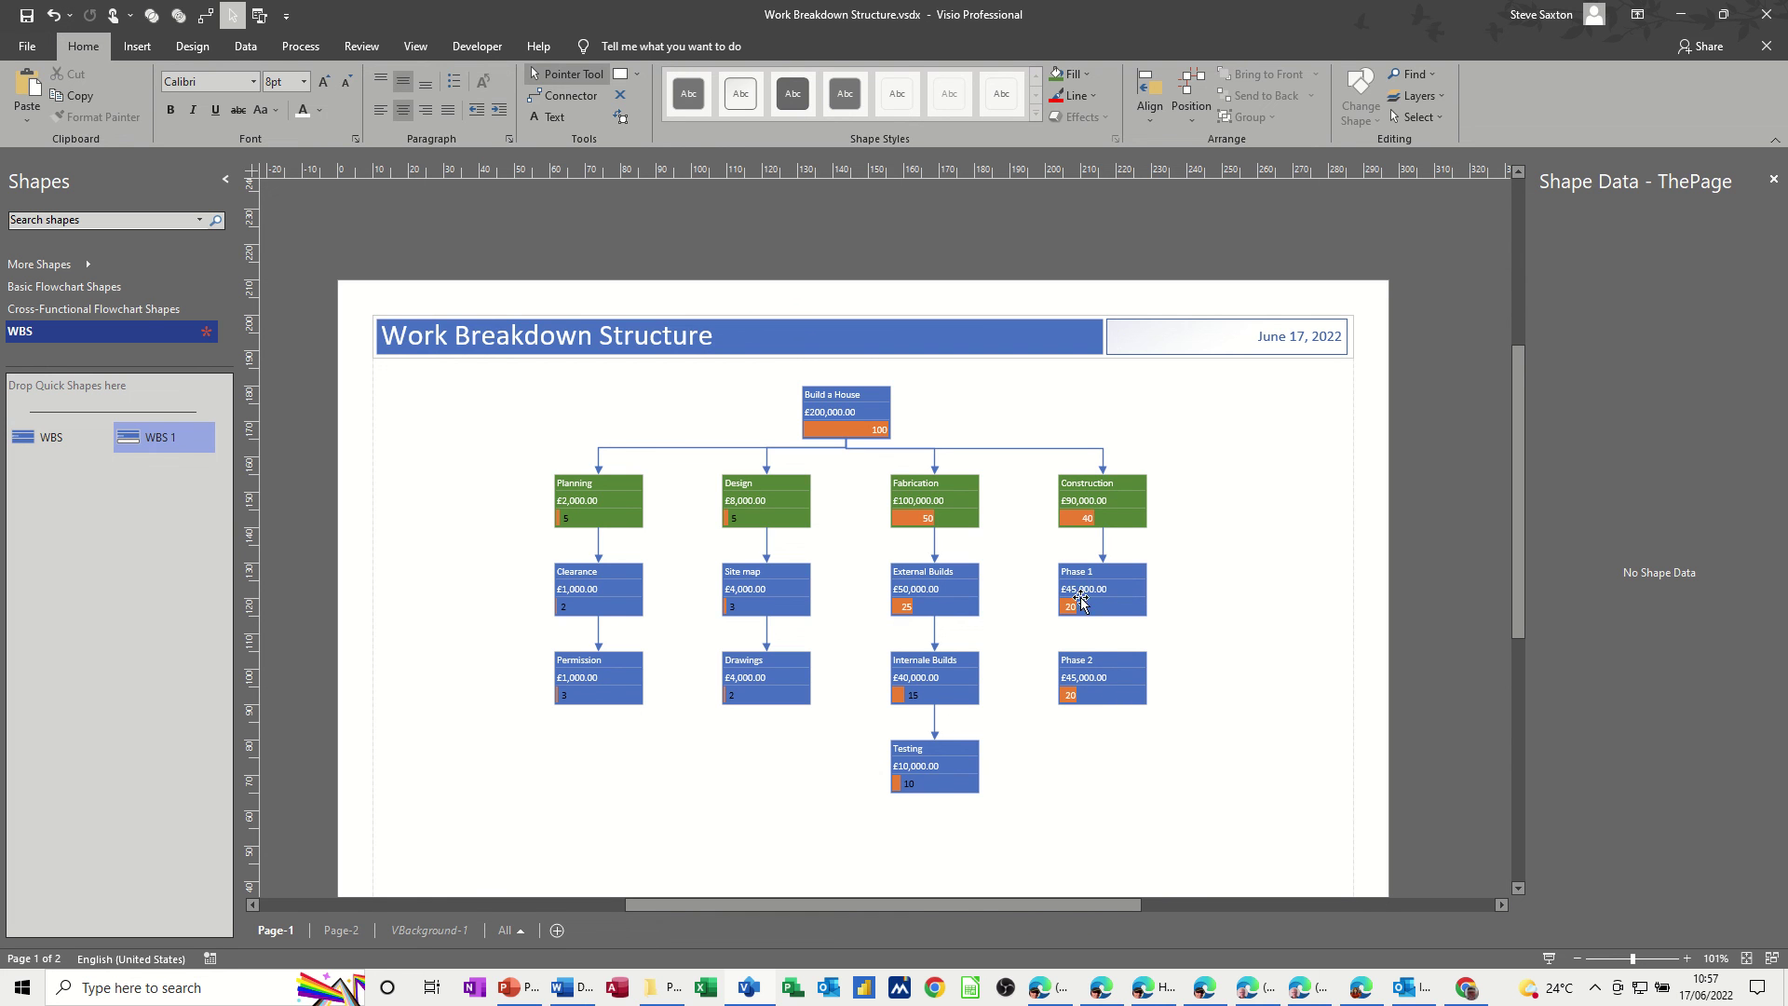
- On Page-2, name the two tasks under Contruction 'Phase 1' and 'Phase 2'
click(350, 928)
click(1070, 473)
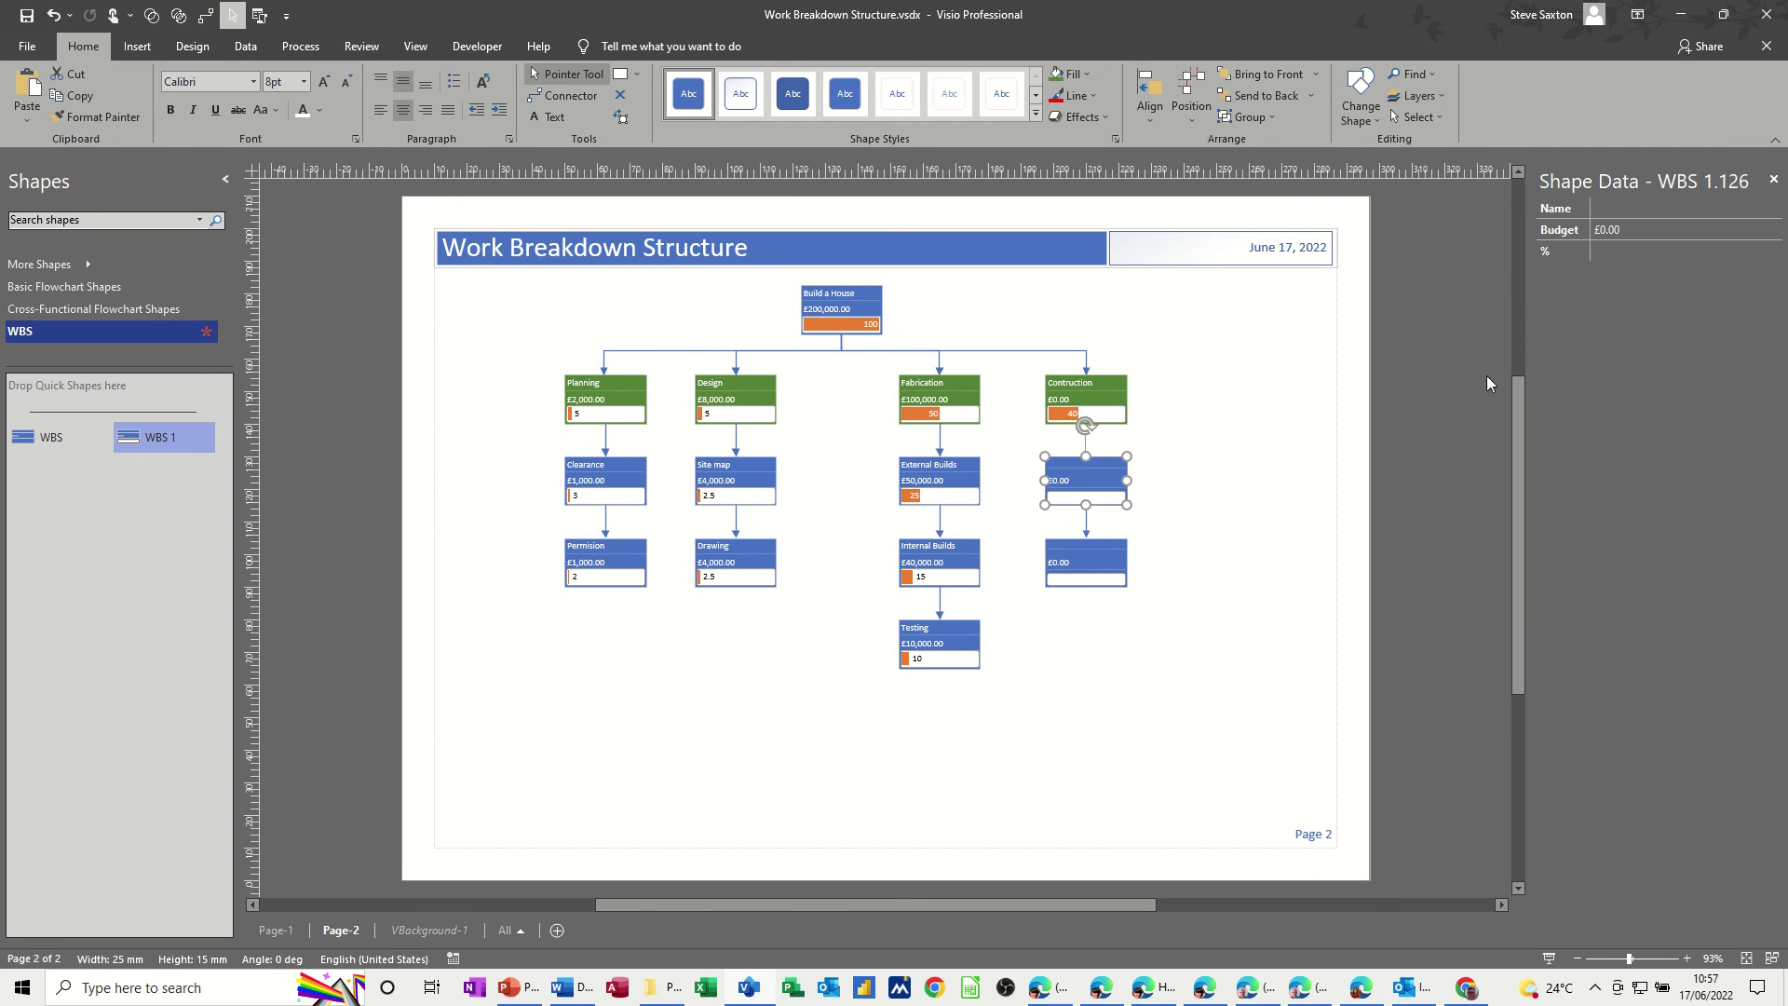
click(1618, 209)
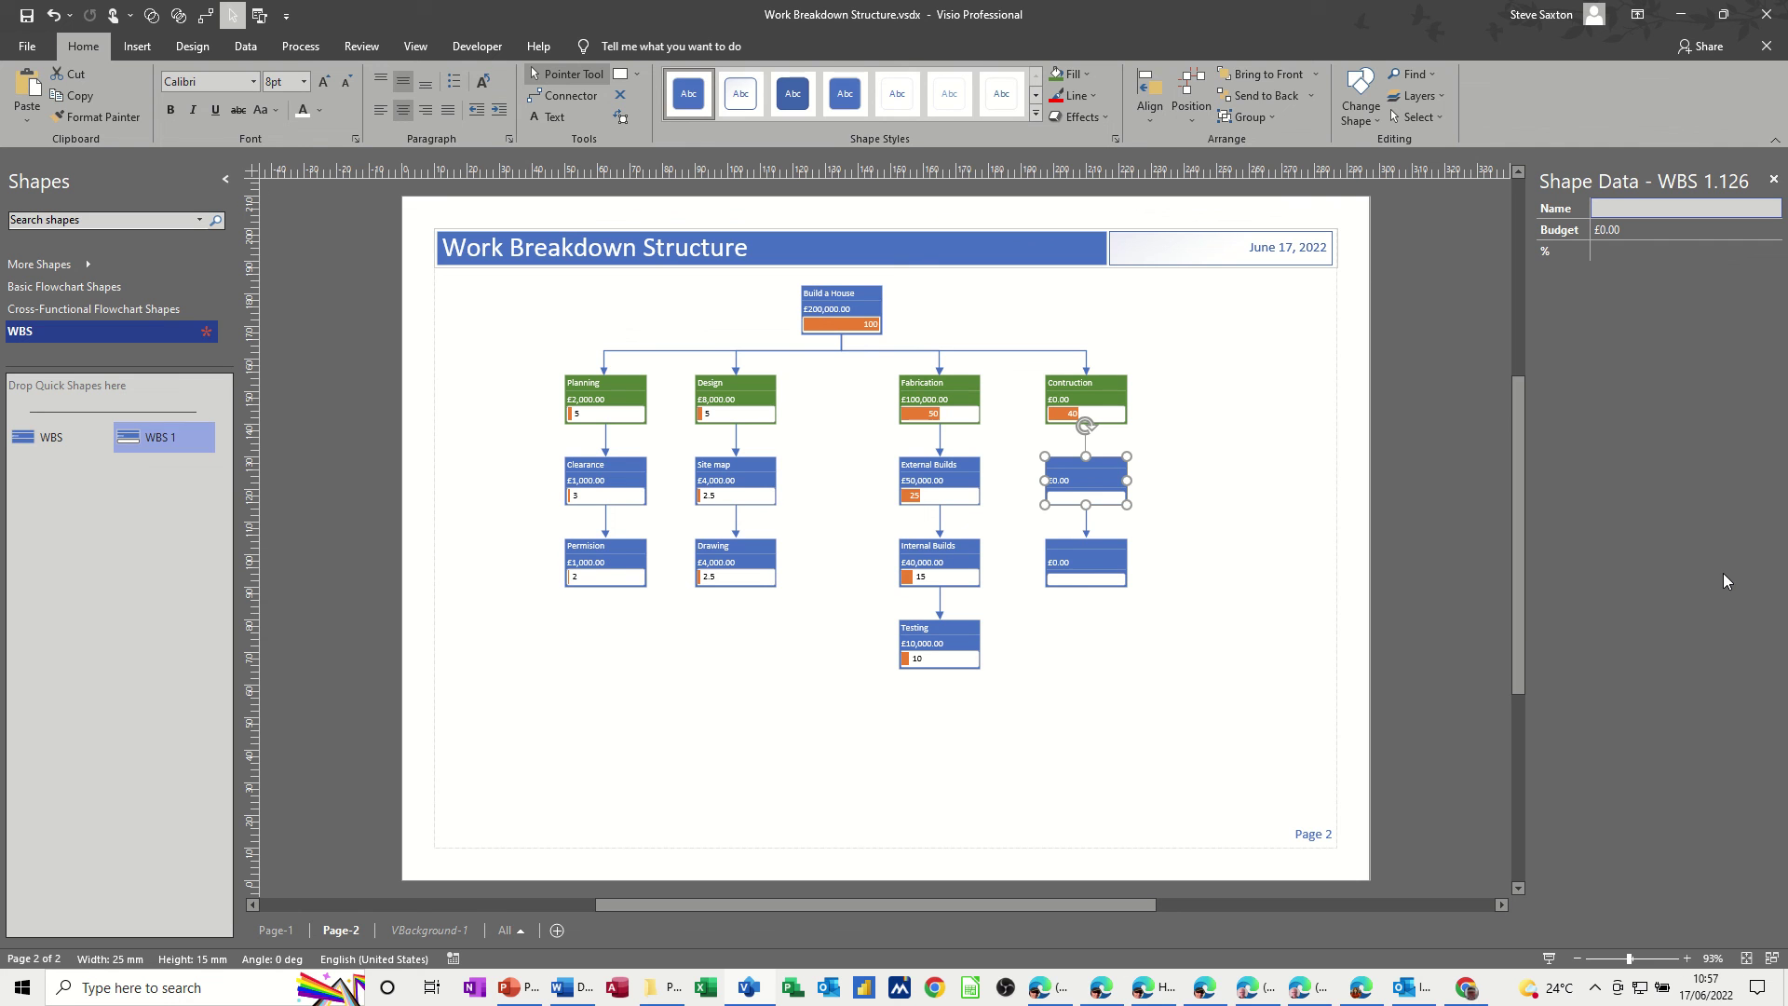
text(Phase 1)
click(1104, 551)
click(1667, 209)
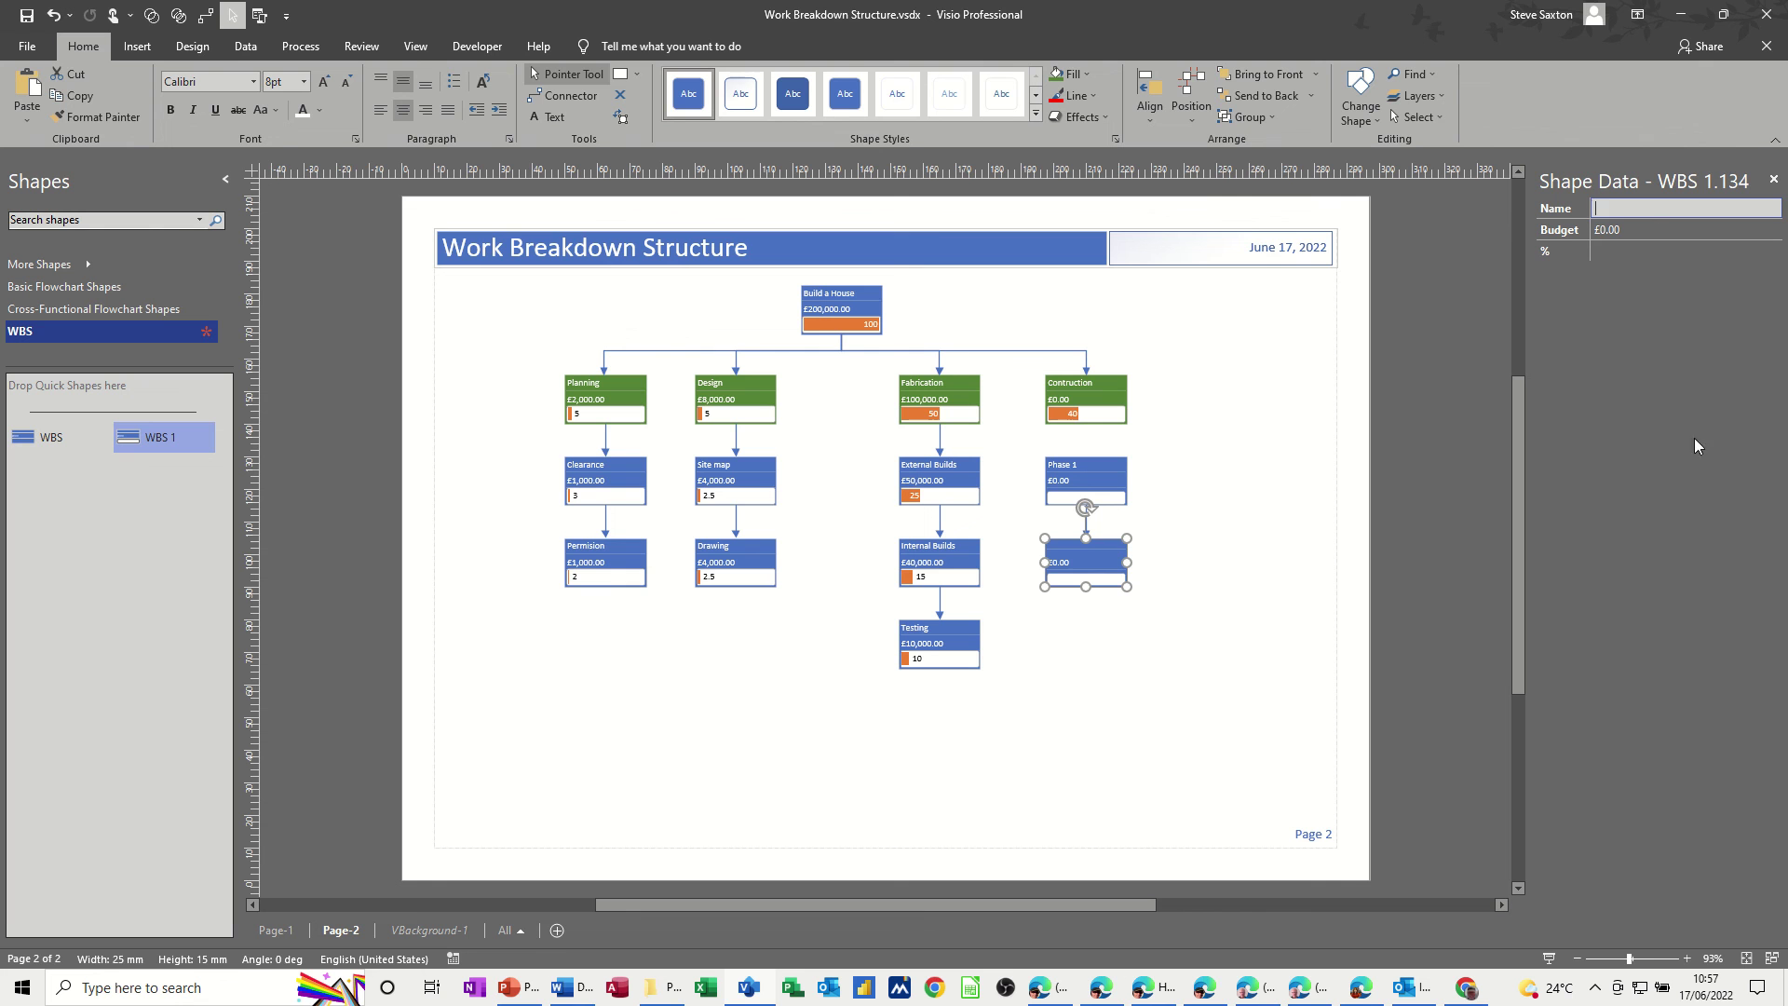
text(Phase 2)
click(1601, 232)
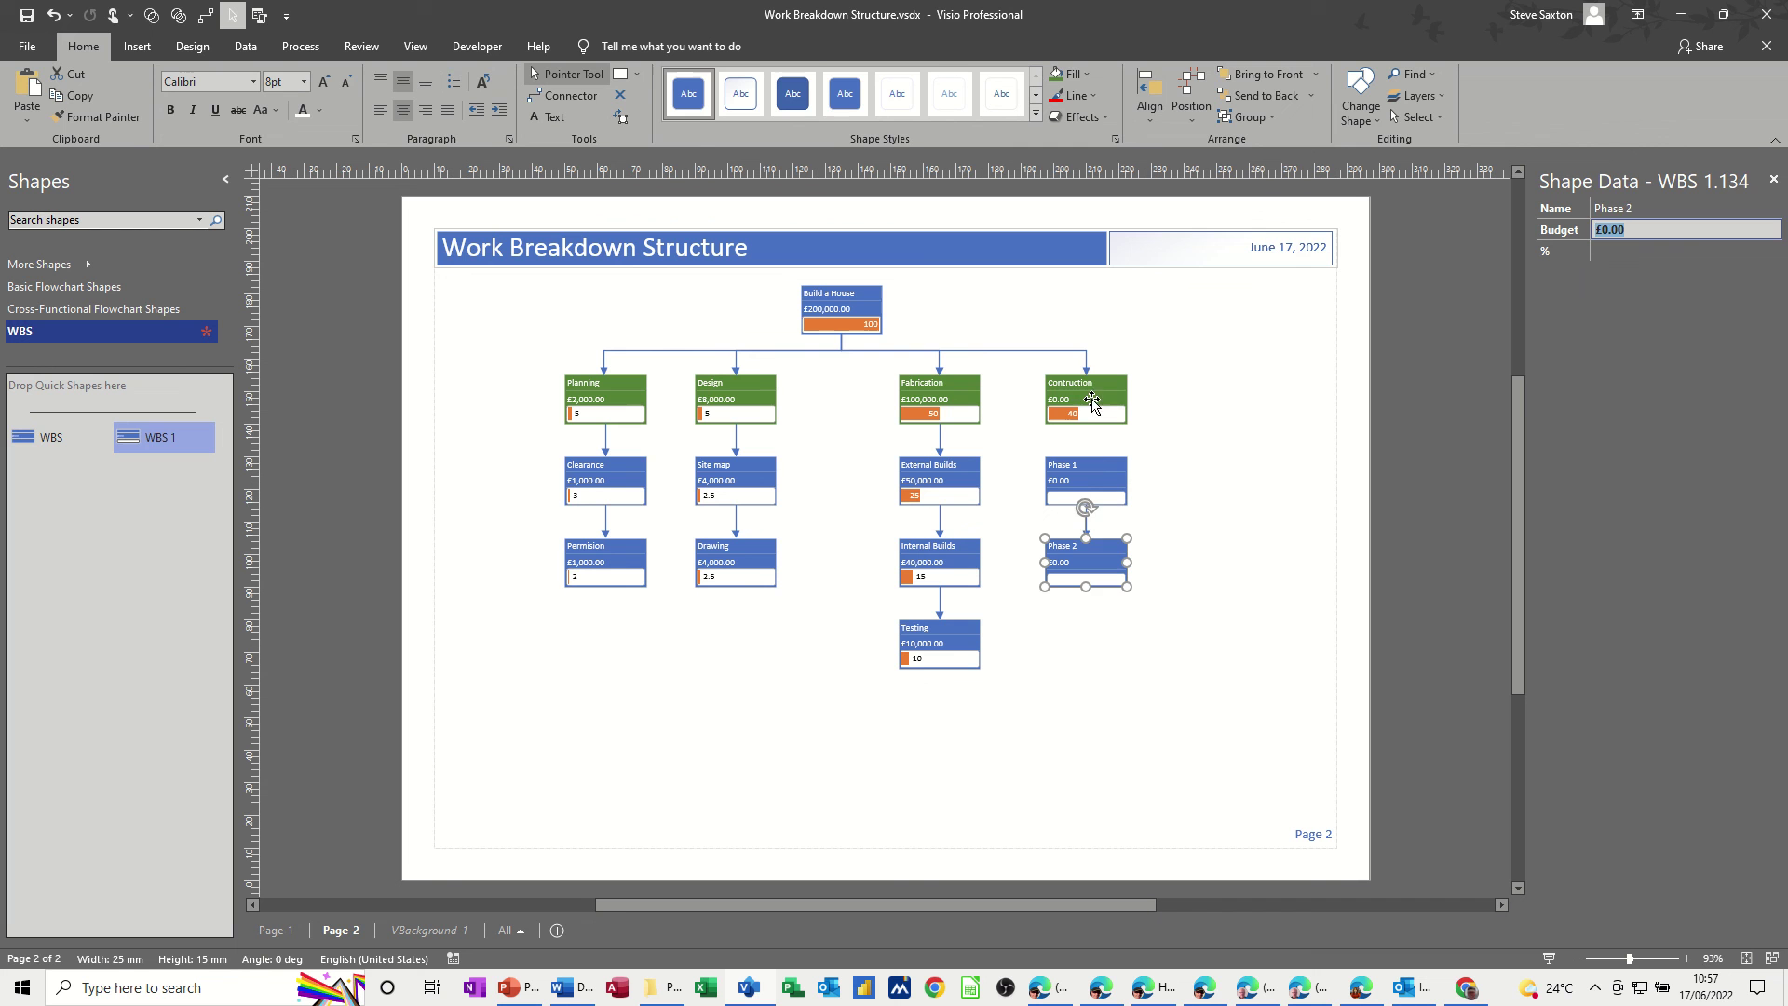
- Budget Contruction at £90,000.00 and Phase 1 and Phase 2 at £45,000.00 each
click(1049, 397)
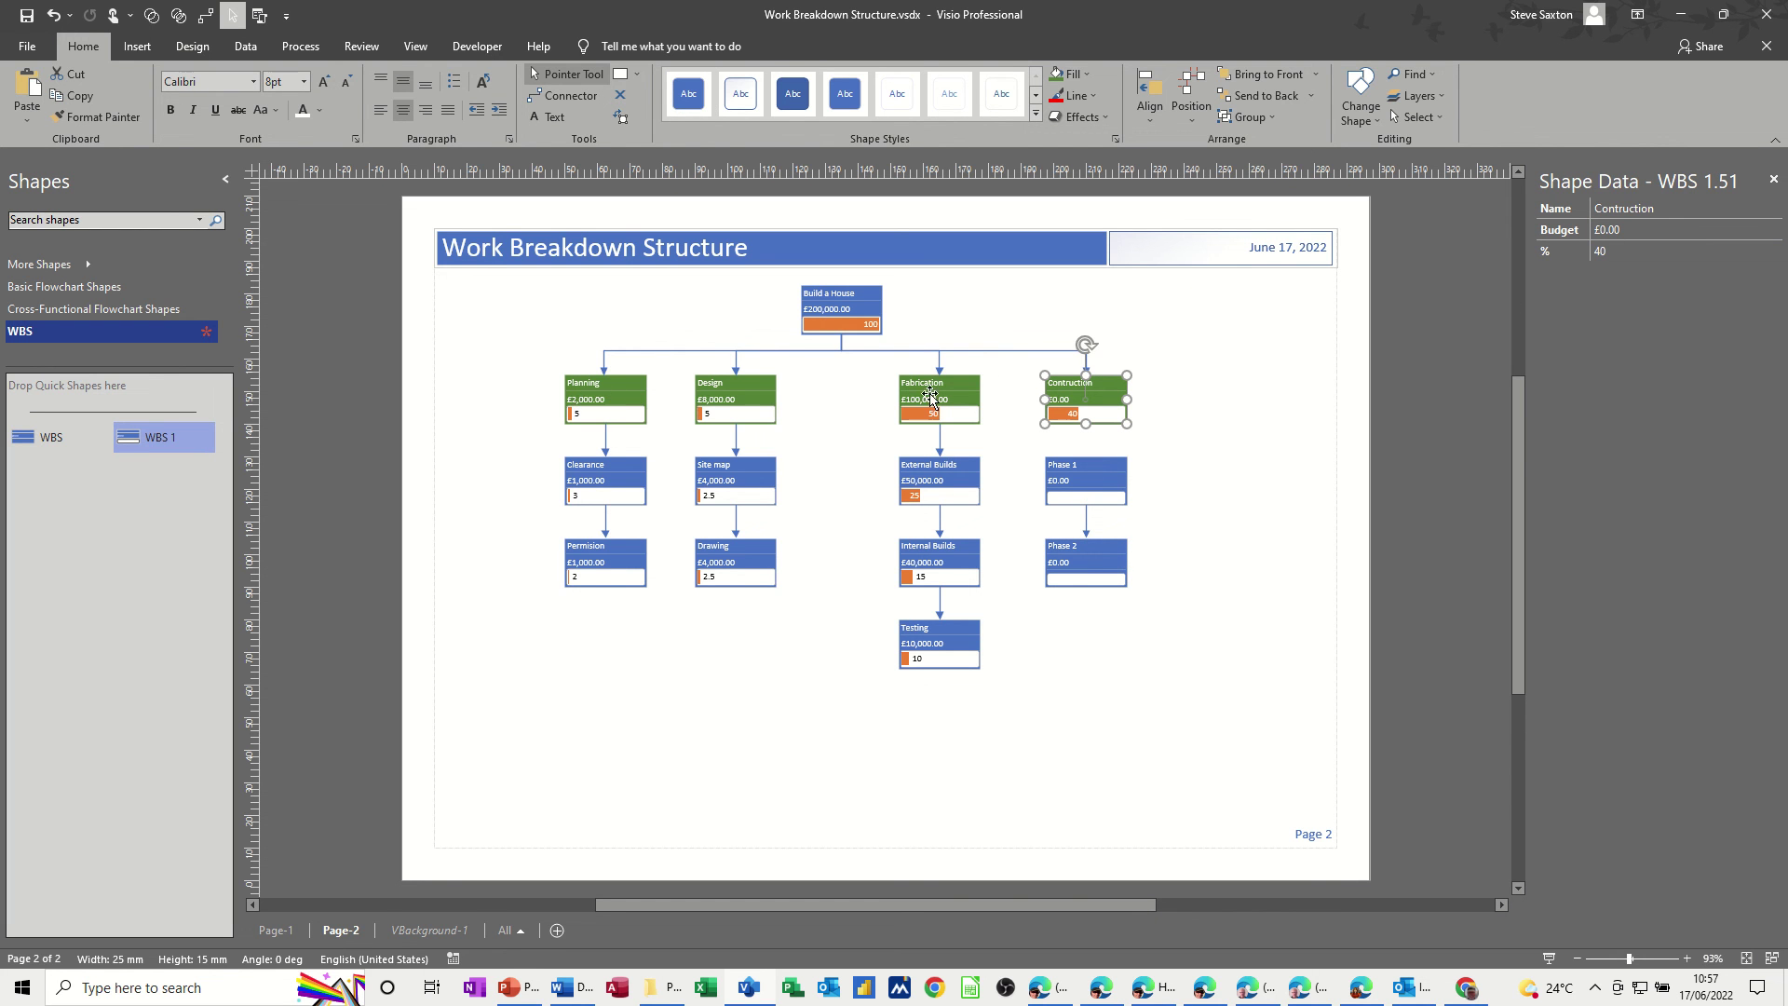
click(1617, 228)
text(90000)
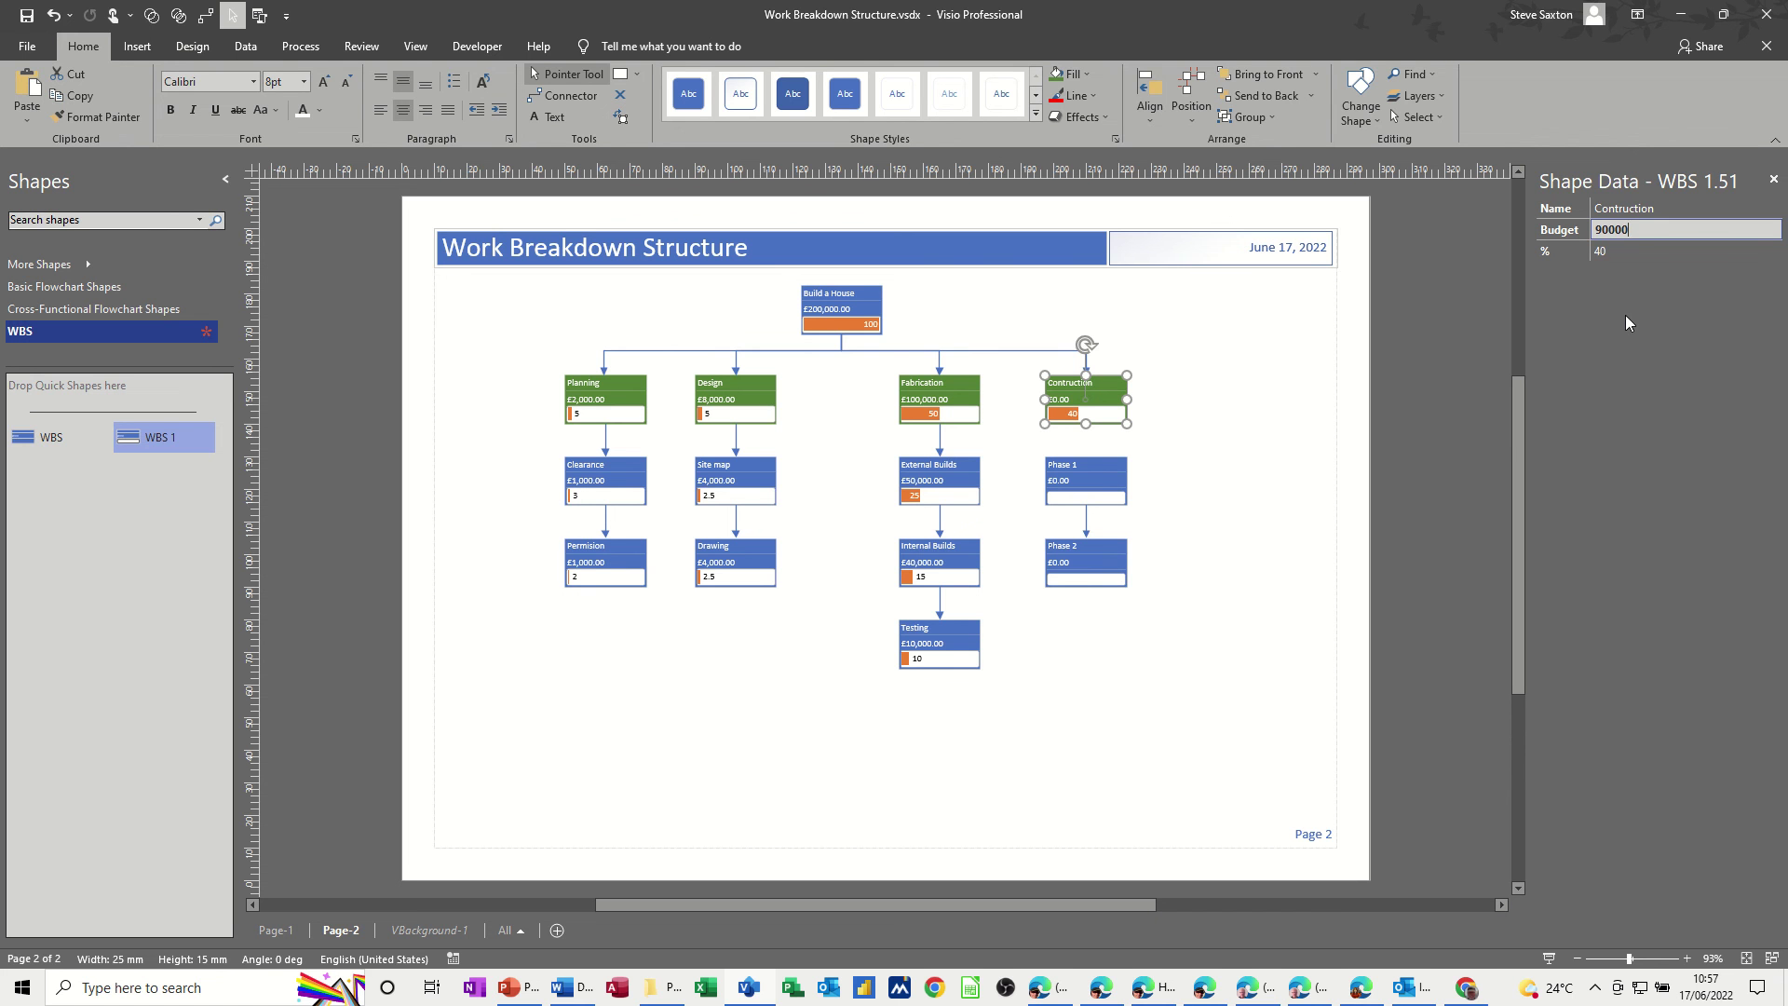
key(Return)
click(1089, 479)
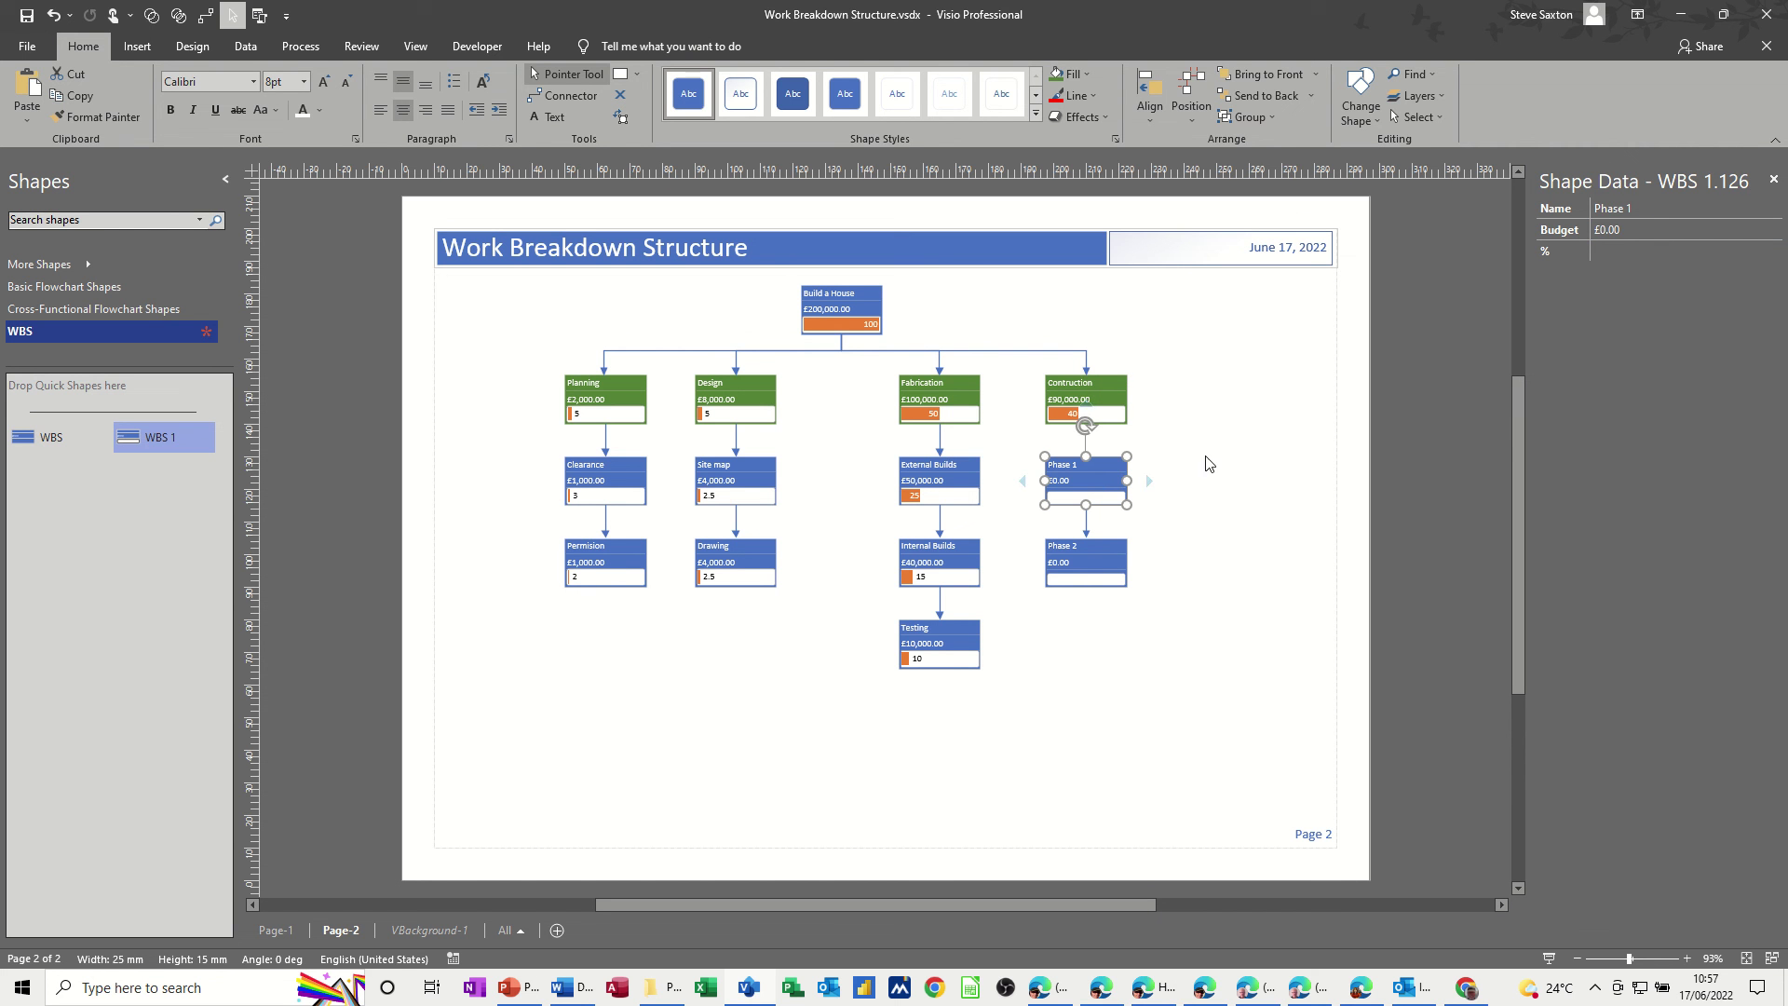
click(1618, 239)
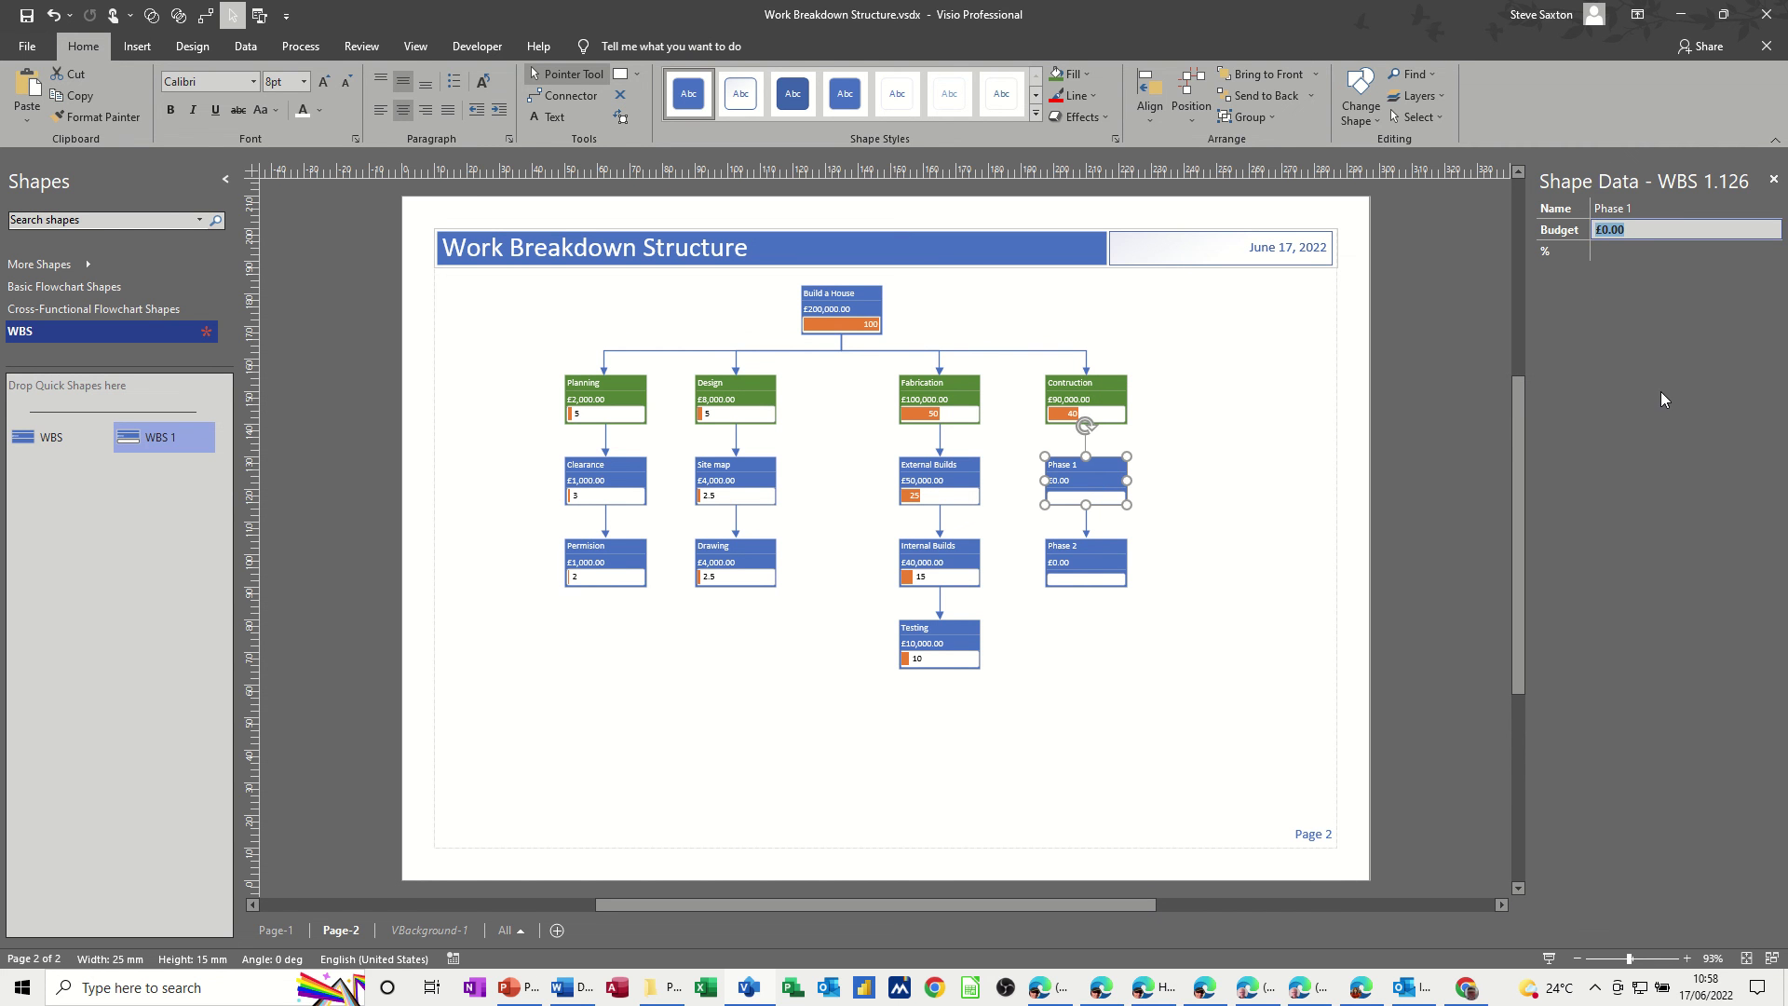
text(45000)
click(1052, 570)
click(1600, 231)
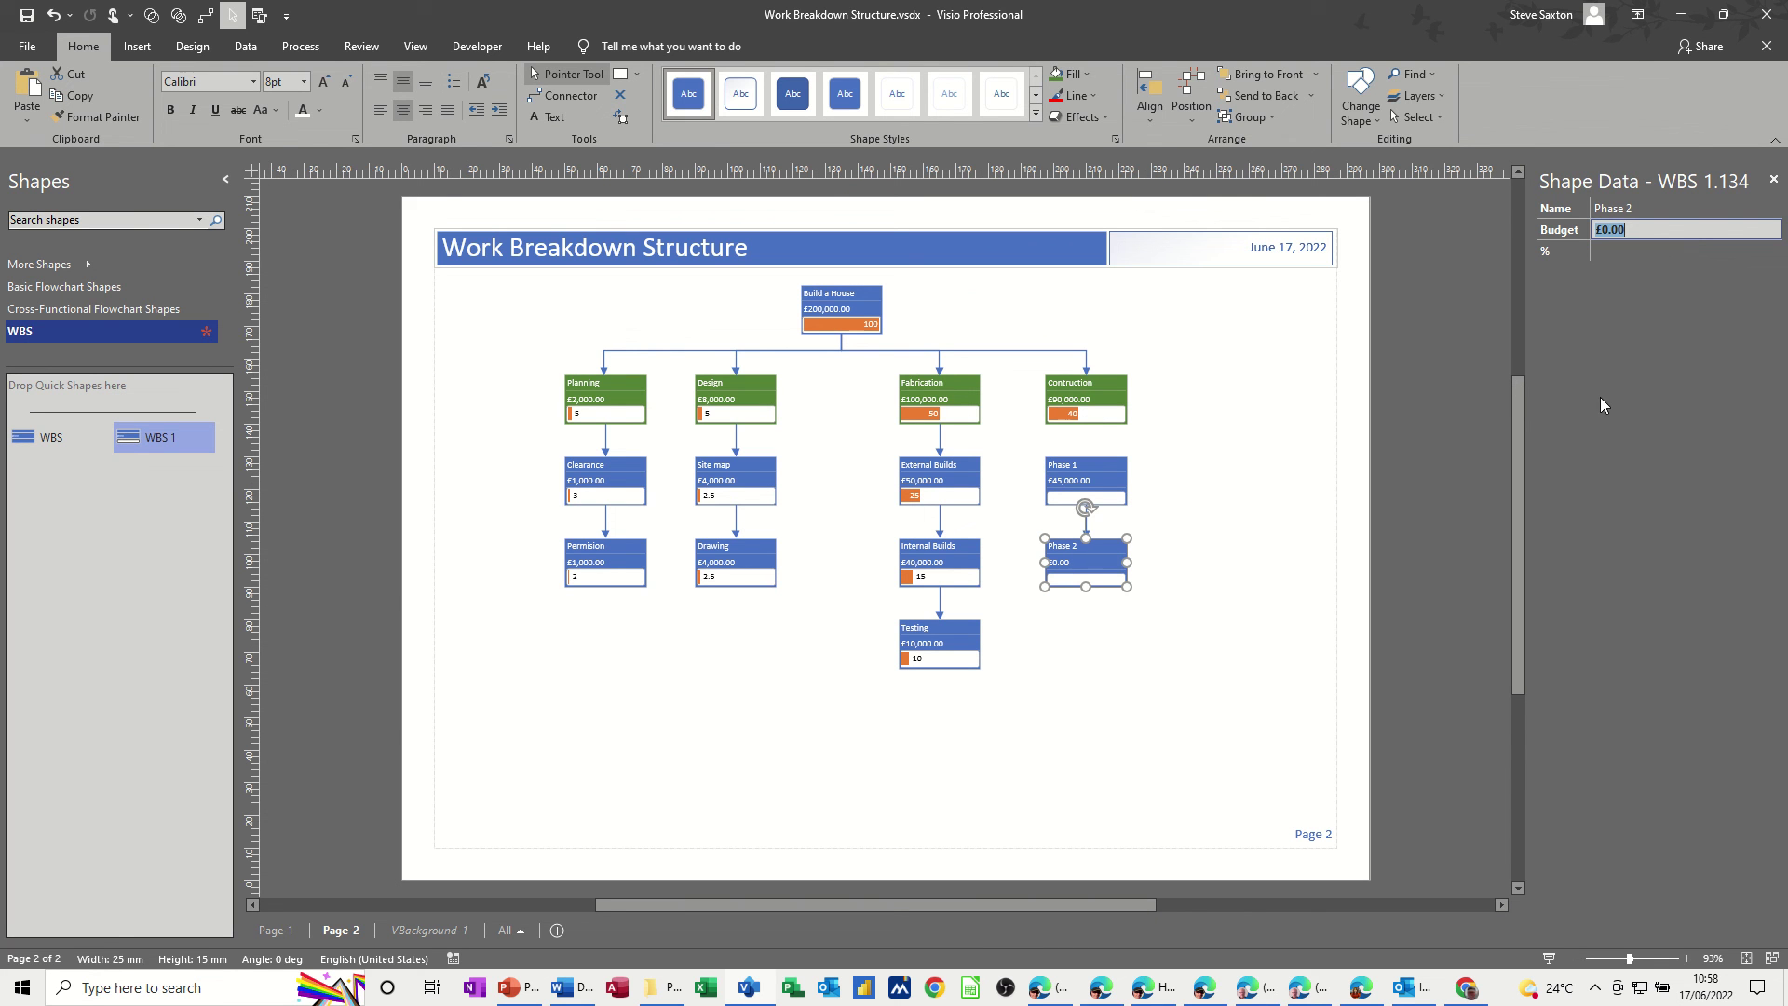
text(45000)
key(Return)
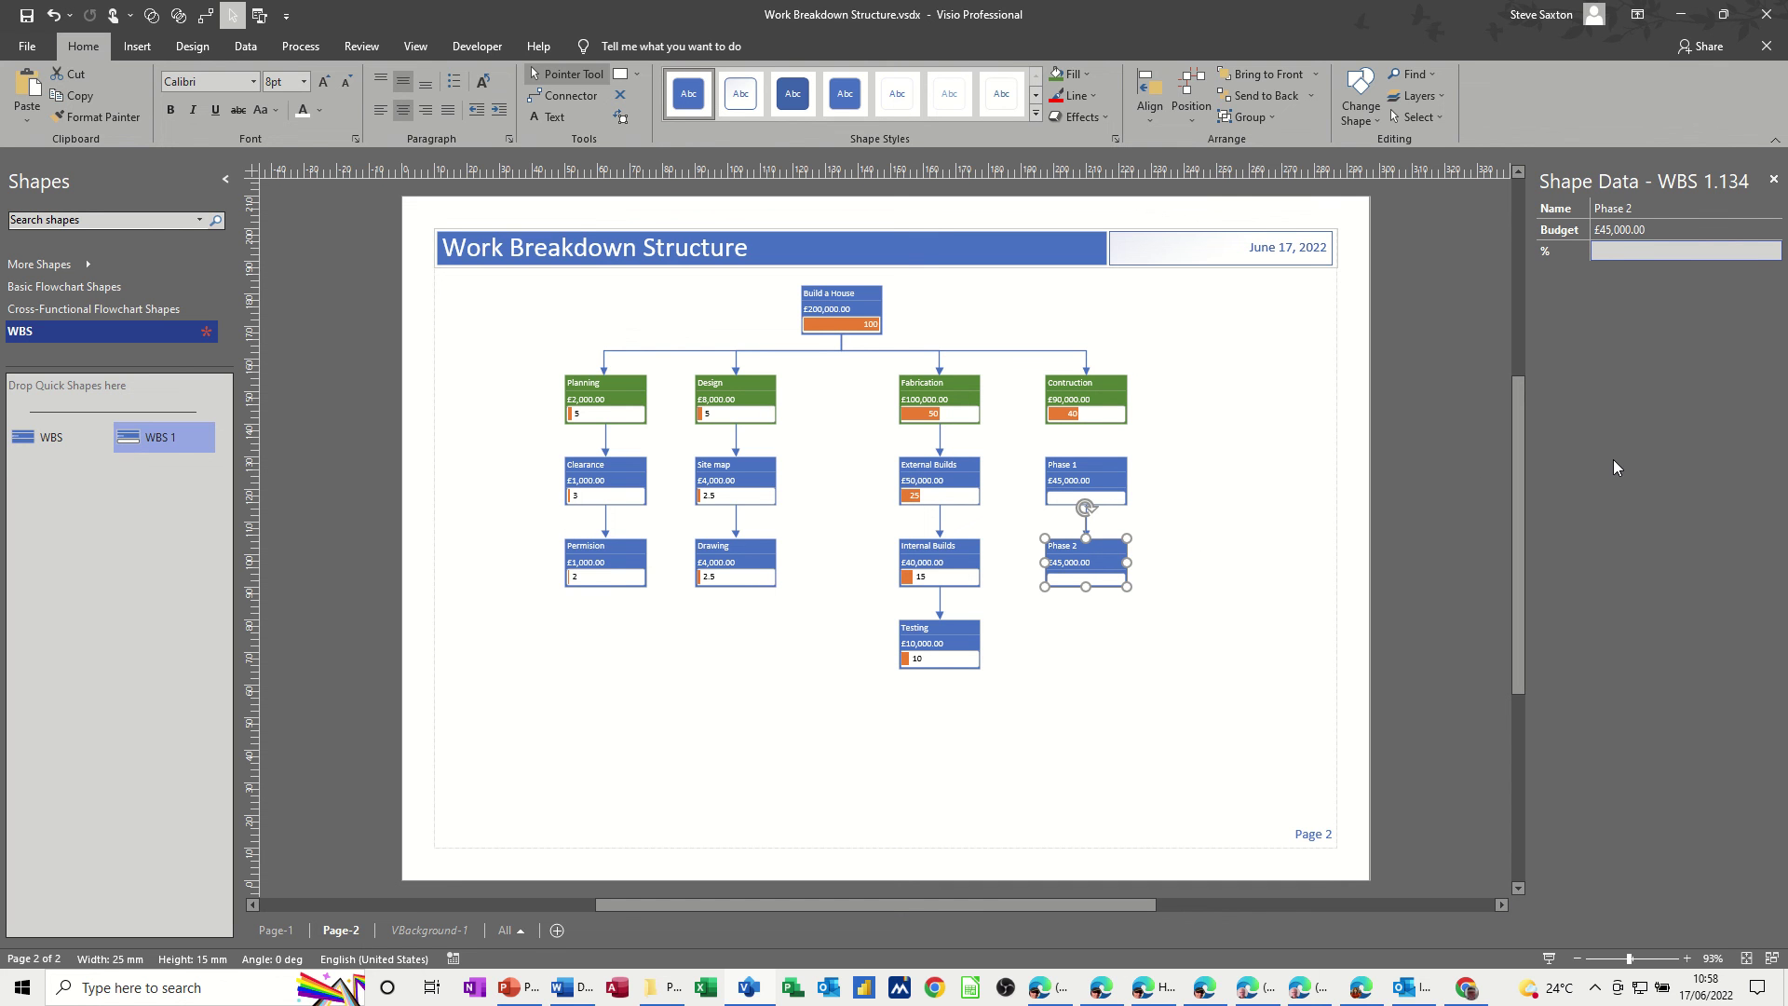
- Set Phase 2 and Phase 1 progress to 20% each
text(20)
click(1053, 484)
click(1612, 245)
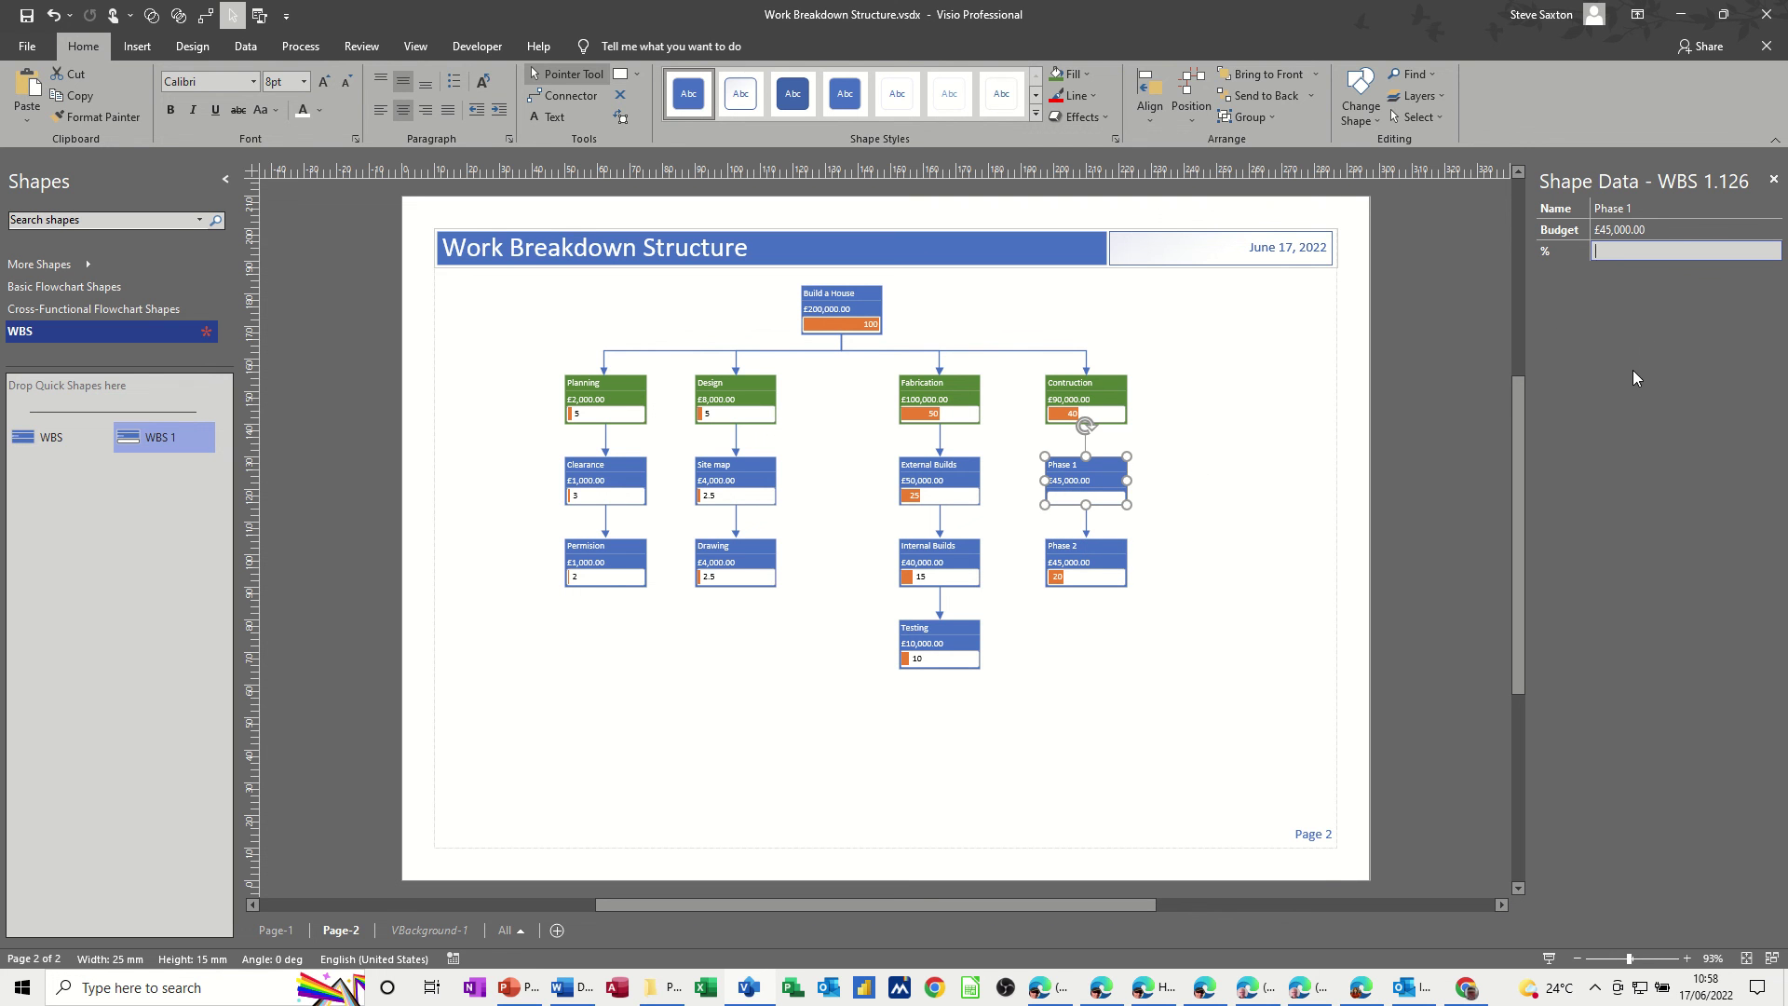
text(20)
key(Return)
click(1097, 668)
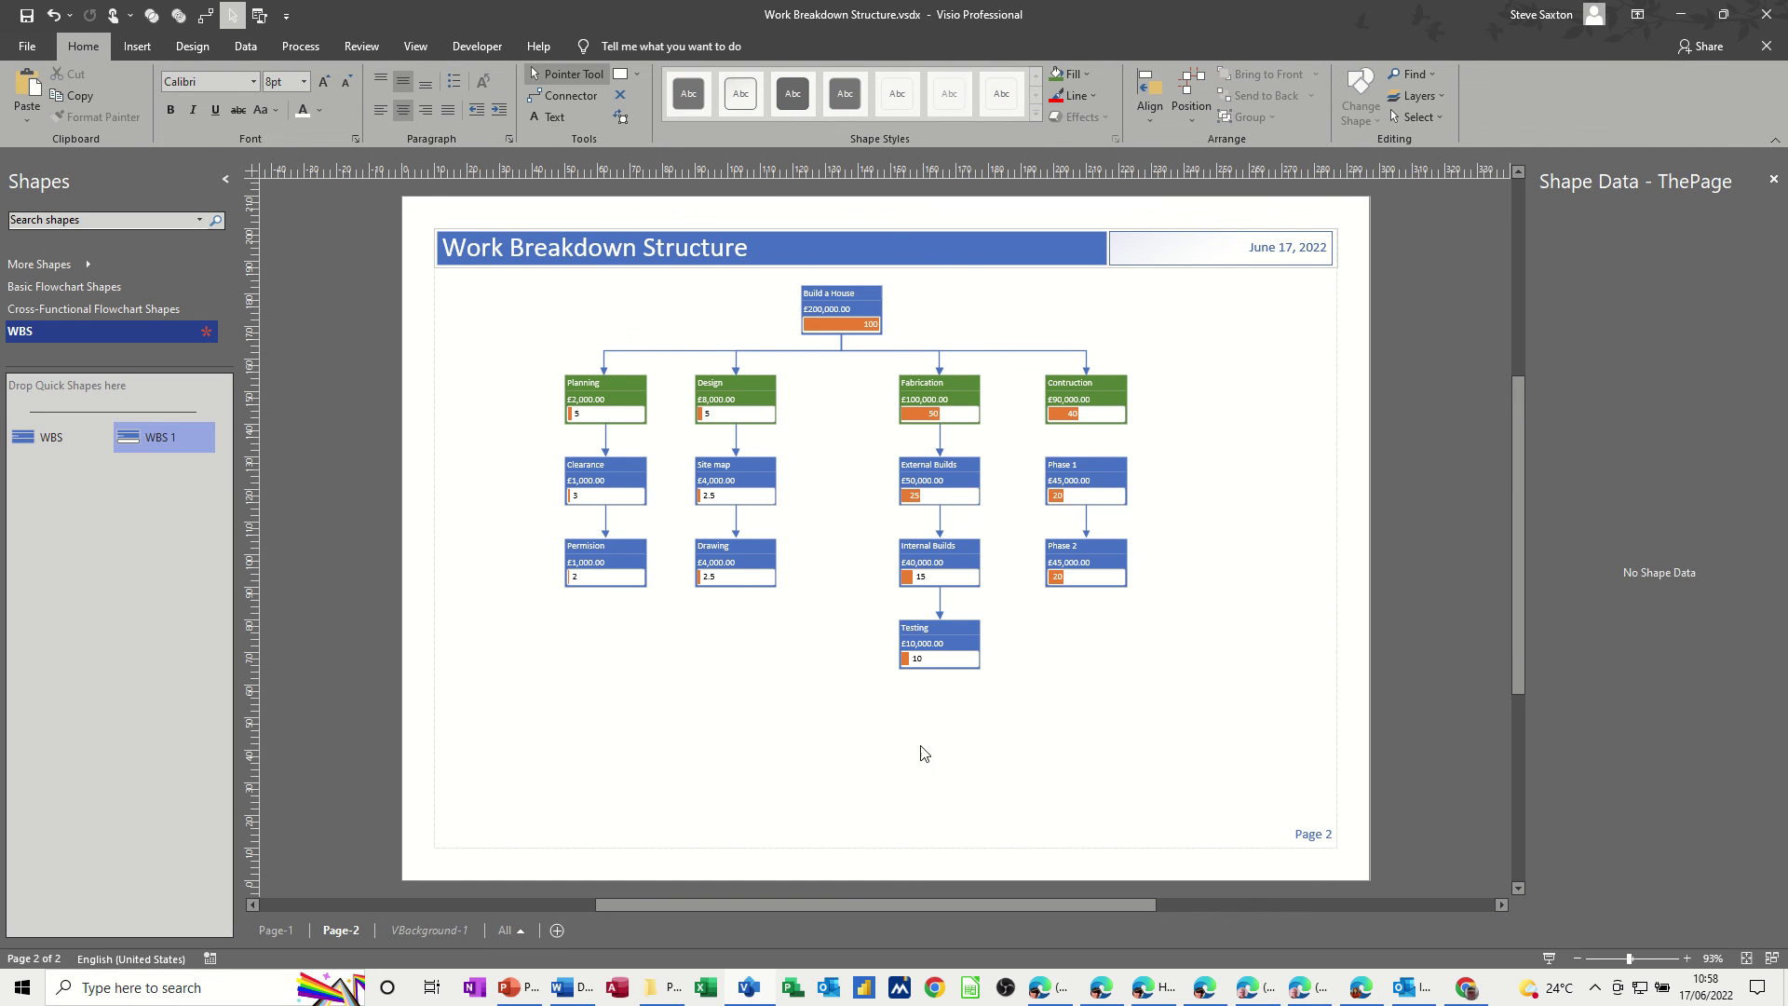
click(165, 438)
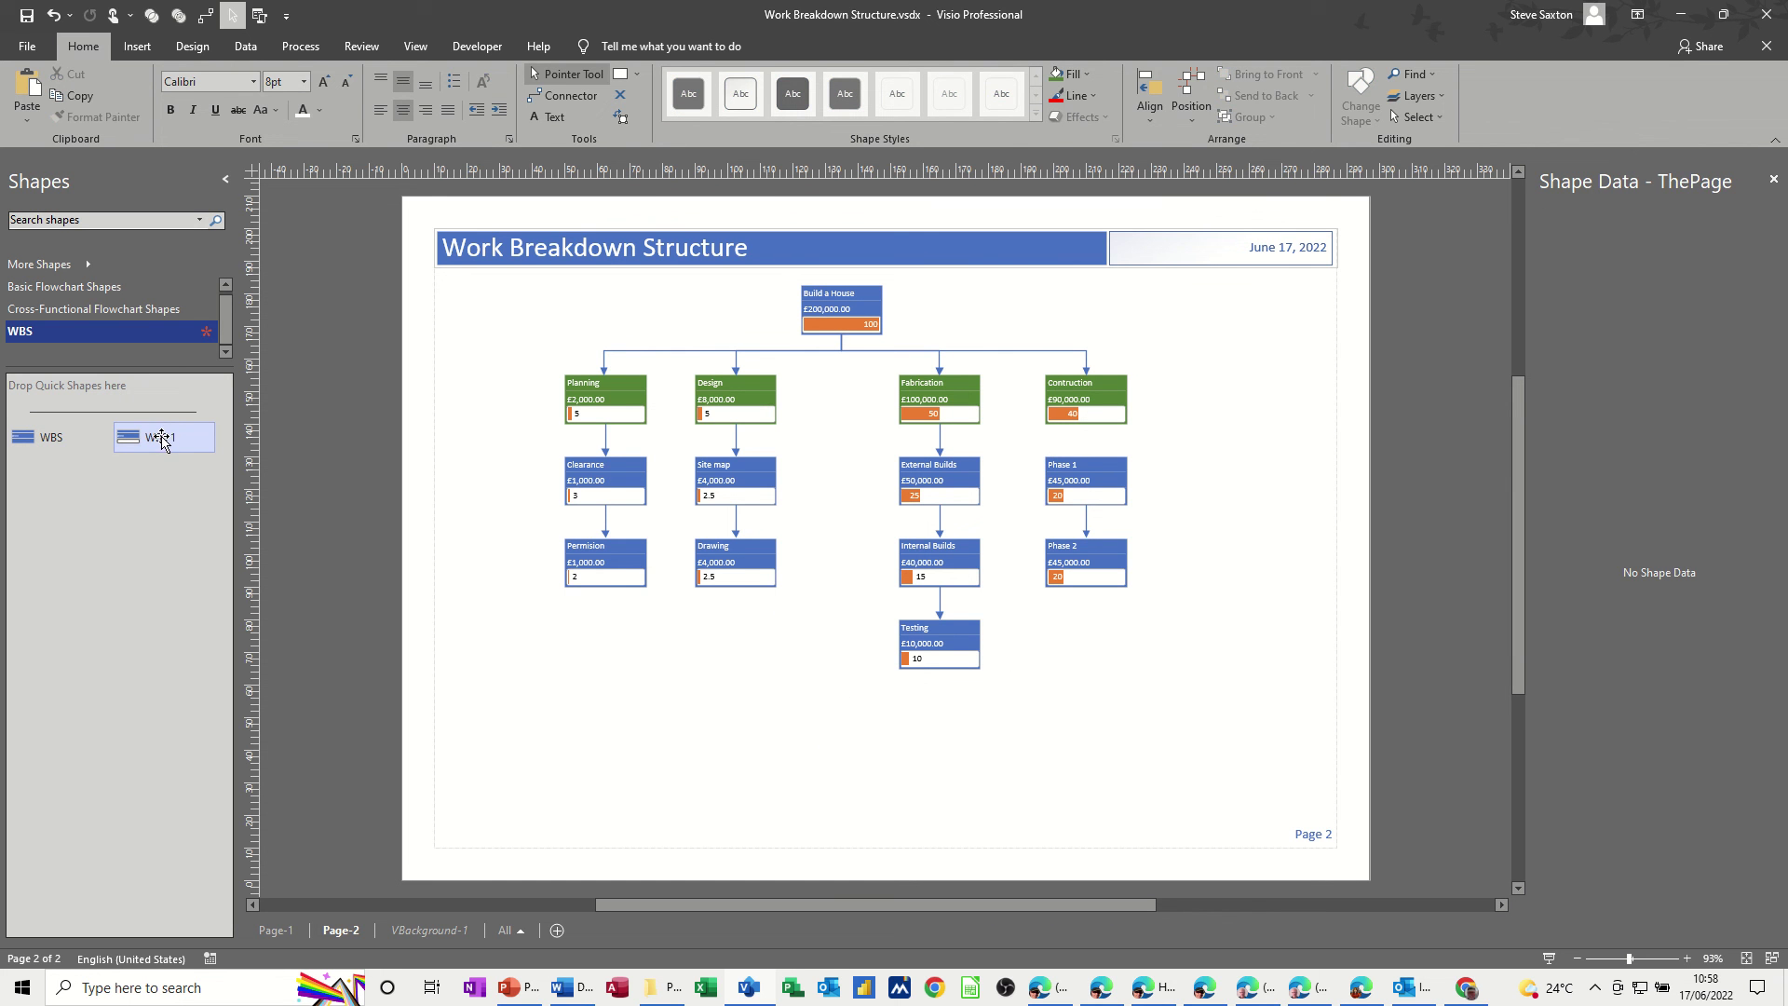